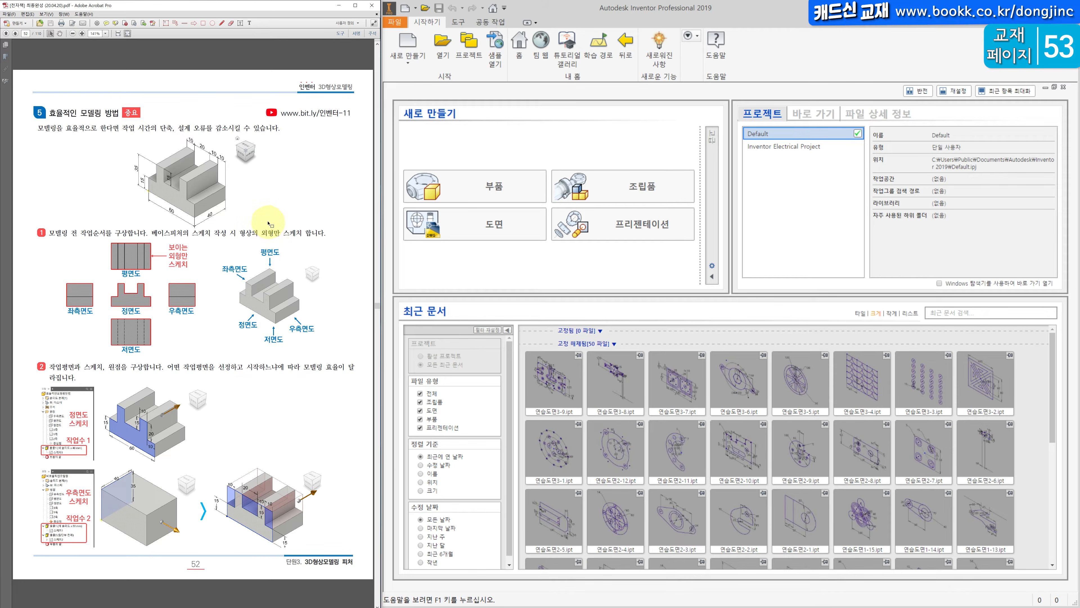
- Show page 53 of the PDF workbook and create a new part file from a part template
{"action": "scroll", "coordinate": [269, 223], "scroll_direction": "down", "scroll_amount": 1}
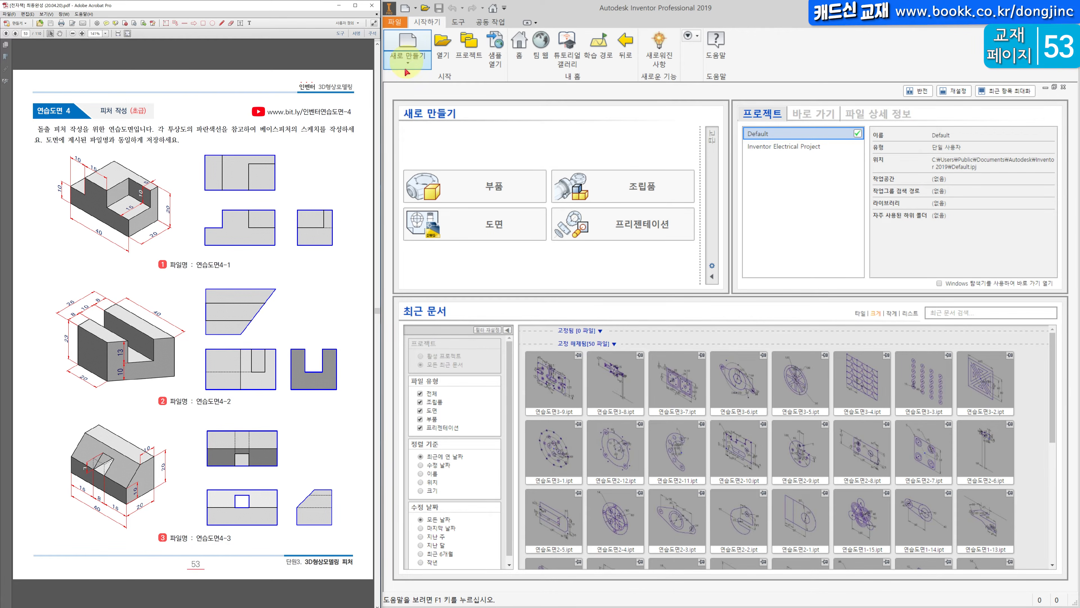
{"action": "left_click", "coordinate": [403, 41]}
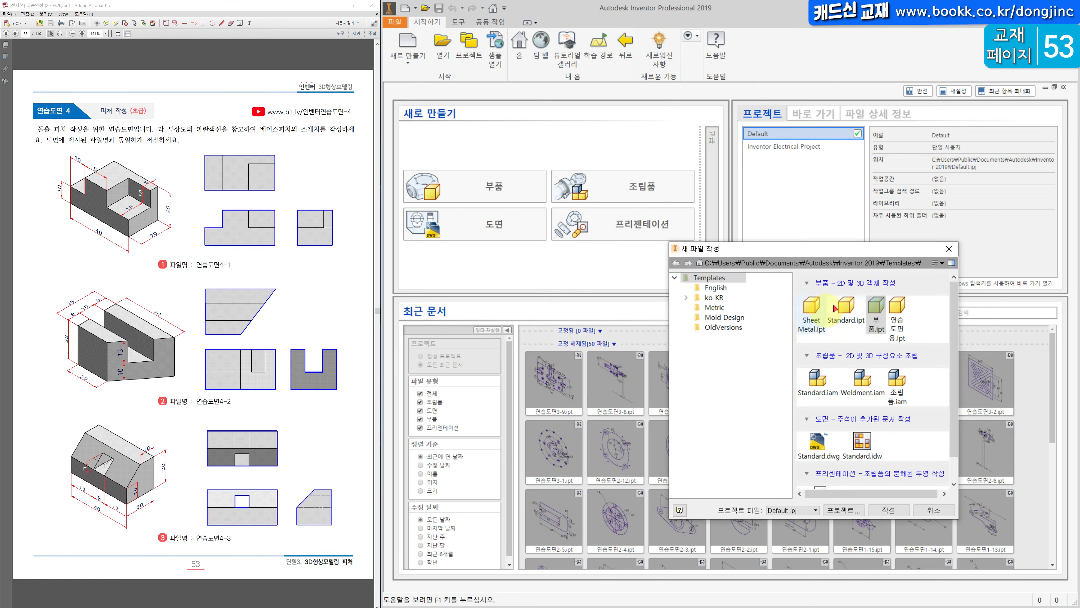
{"action": "double_click", "coordinate": [863, 306]}
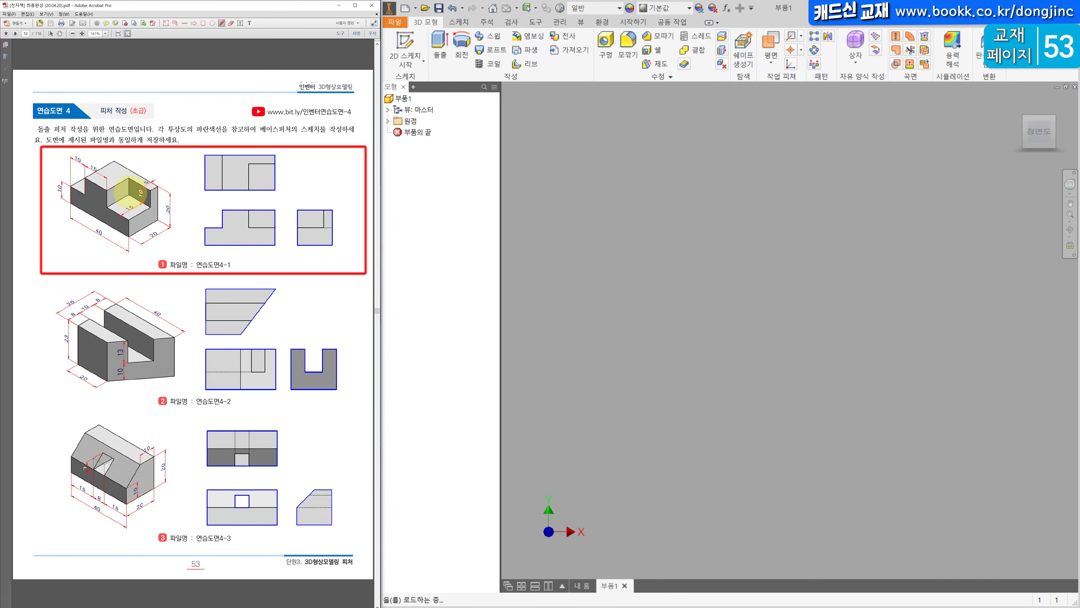
- Handwrite the labels 정면도, 우측면도 and 평면도 beside the front, right and top views of 연습도면4-1 in the PDF
{"action": "left_click_drag", "start_coordinate": [233, 250], "coordinate": [235, 253]}
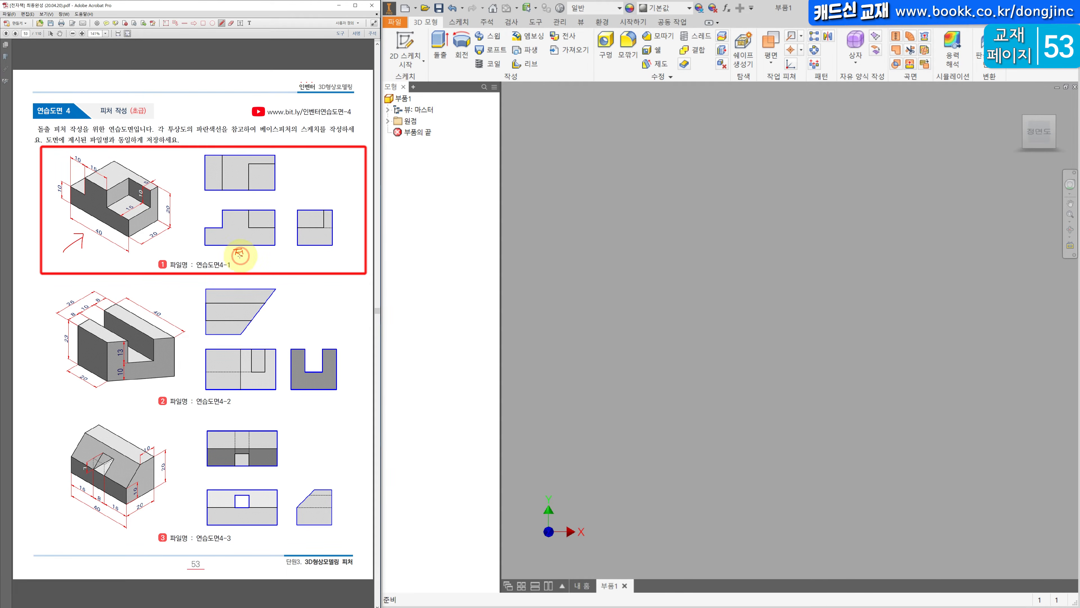
{"action": "mouse_move", "coordinate": [252, 252]}
{"action": "left_mouse_down"}
{"action": "mouse_move", "coordinate": [338, 246]}
{"action": "mouse_move", "coordinate": [354, 257]}
{"action": "left_mouse_up"}
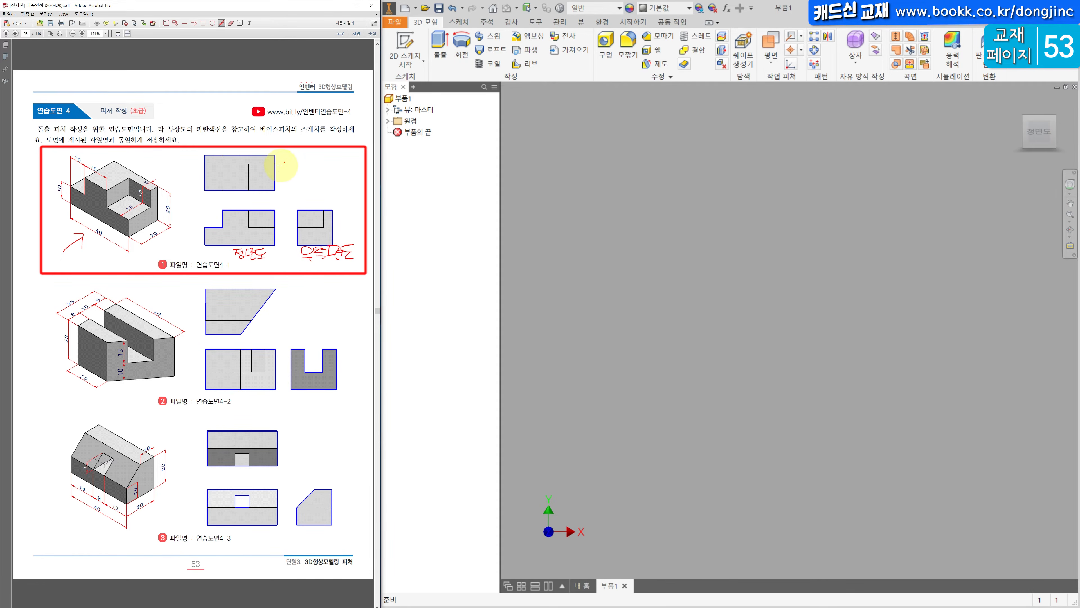
{"action": "left_click_drag", "start_coordinate": [279, 170], "coordinate": [328, 165]}
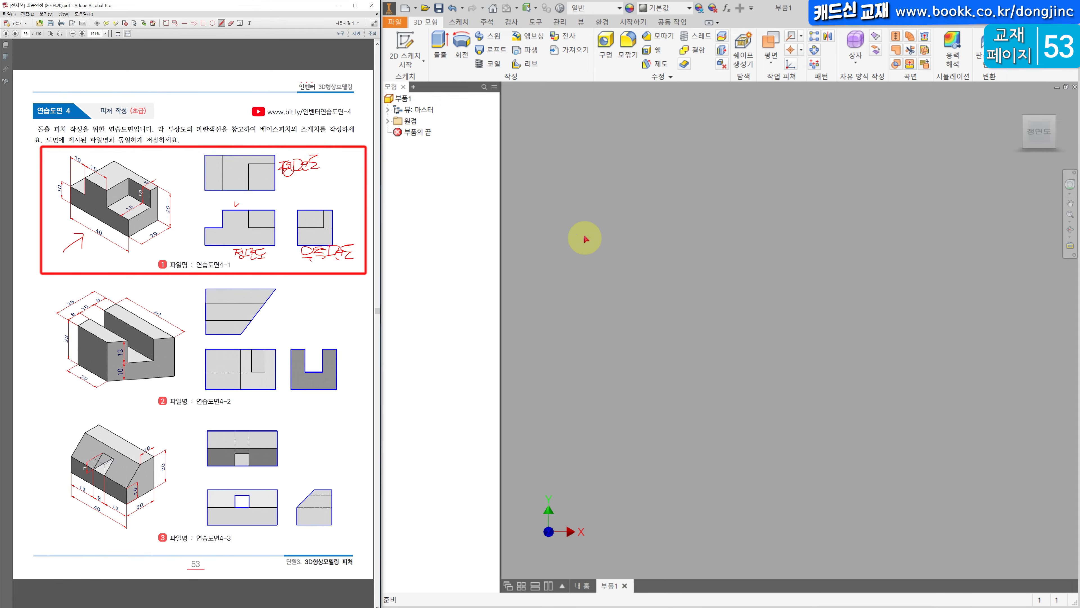
- Start a 2D sketch on the XY plane and draw a closed stepped profile from the origin, about 13 mm wide
{"action": "left_click", "coordinate": [405, 41]}
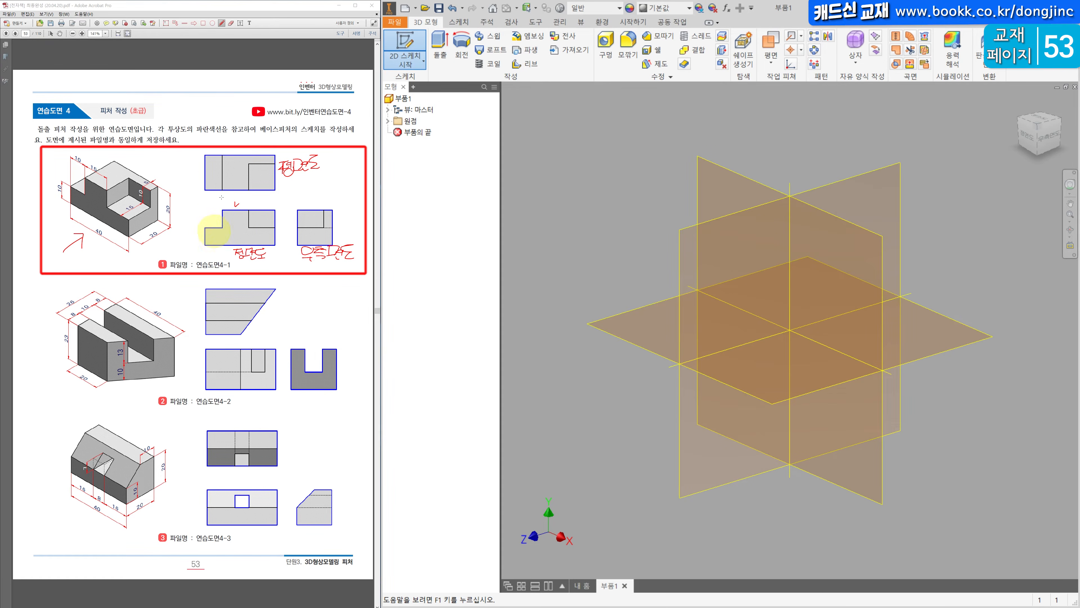
{"action": "left_click", "coordinate": [717, 169]}
{"action": "left_click", "coordinate": [673, 341]}
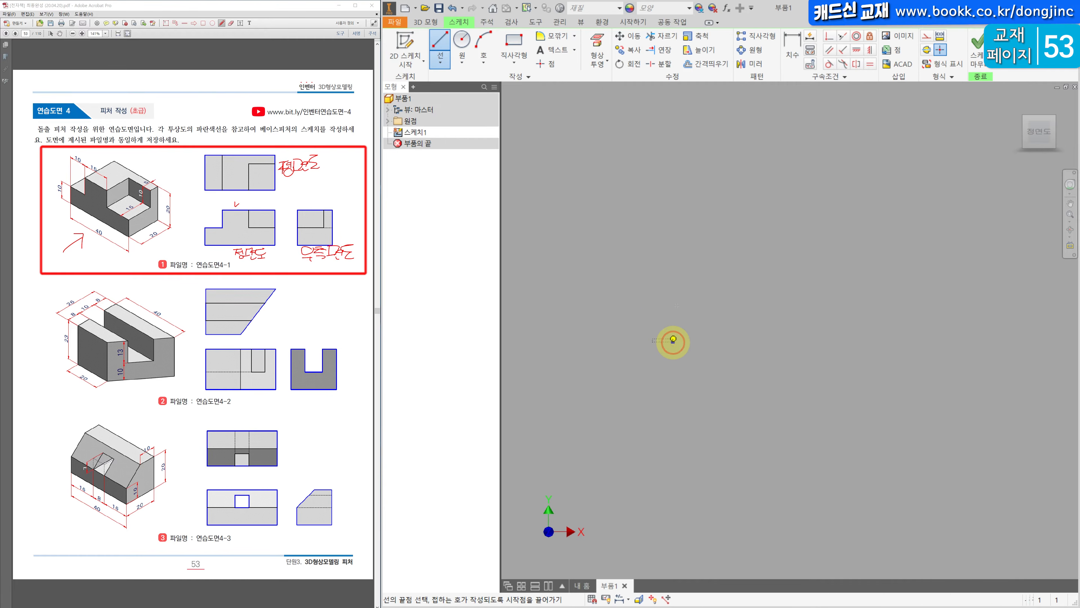
{"action": "left_click", "coordinate": [672, 282]}
{"action": "left_click", "coordinate": [725, 281]}
{"action": "left_click", "coordinate": [725, 242]}
{"action": "left_click", "coordinate": [858, 242]}
{"action": "left_click", "coordinate": [858, 341]}
{"action": "left_click", "coordinate": [672, 342]}
- Dimension the profile's overall width as 40 mm and its overall height as 20 mm
{"action": "key", "text": "d"}
{"action": "left_click", "coordinate": [754, 342]}
{"action": "left_click", "coordinate": [748, 375]}
{"action": "type", "text": "1"}
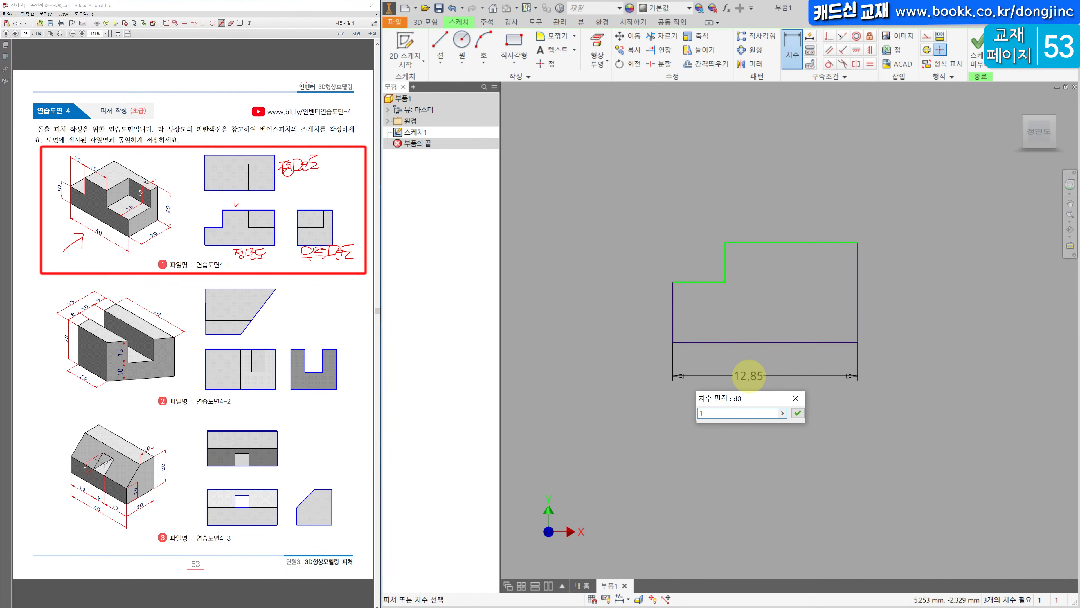
{"action": "type", "text": "40"}
{"action": "key", "text": "Return"}
{"action": "left_click", "coordinate": [903, 304]}
{"action": "left_click", "coordinate": [950, 302]}
{"action": "type", "text": "20"}
{"action": "key", "text": "Return"}
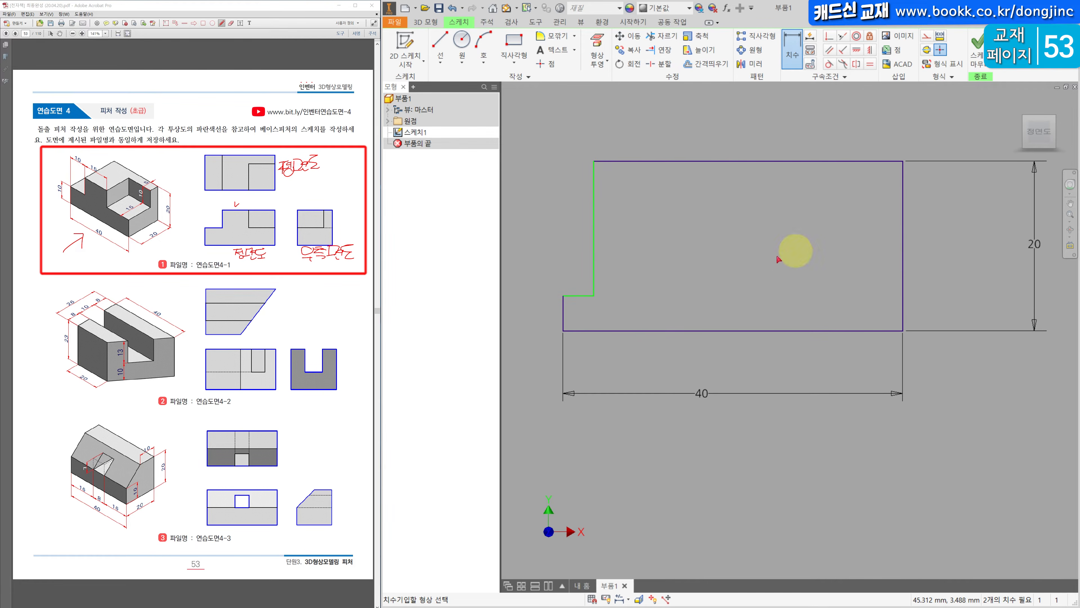
- Dimension the lower step's horizontal edge and its outer vertical edge as 10 mm each
{"action": "left_click", "coordinate": [575, 296]}
{"action": "left_click", "coordinate": [580, 194]}
{"action": "type", "text": "10"}
{"action": "key", "text": "Return"}
{"action": "left_click", "coordinate": [563, 320]}
{"action": "left_click", "coordinate": [541, 309]}
{"action": "type", "text": "10"}
{"action": "key", "text": "Return"}
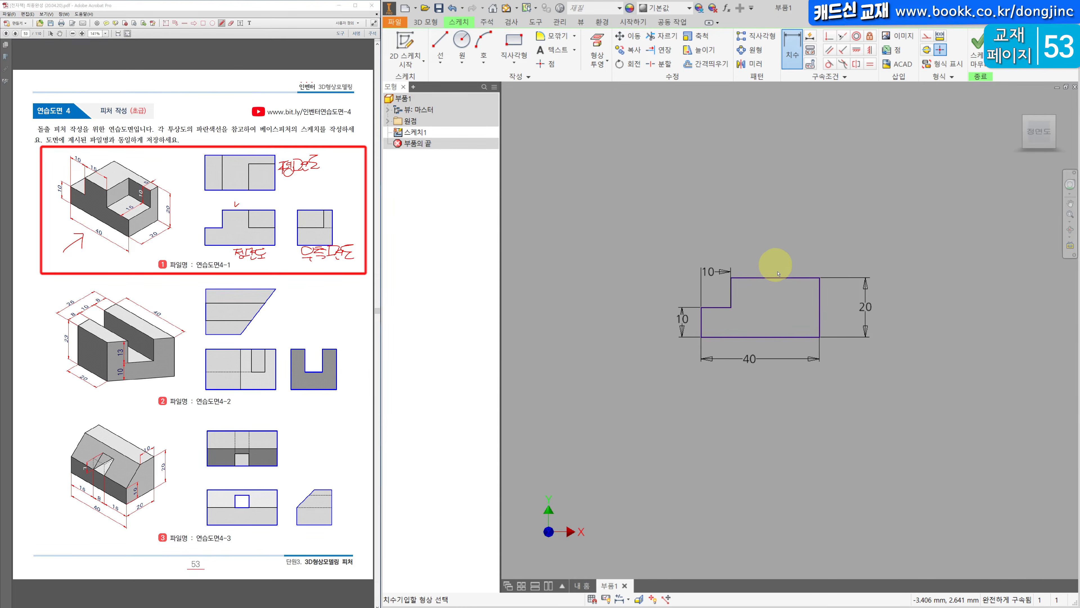
- Extrude the stepped profile 20 mm as a new solid
{"action": "left_click", "coordinate": [425, 22]}
{"action": "left_click", "coordinate": [439, 42]}
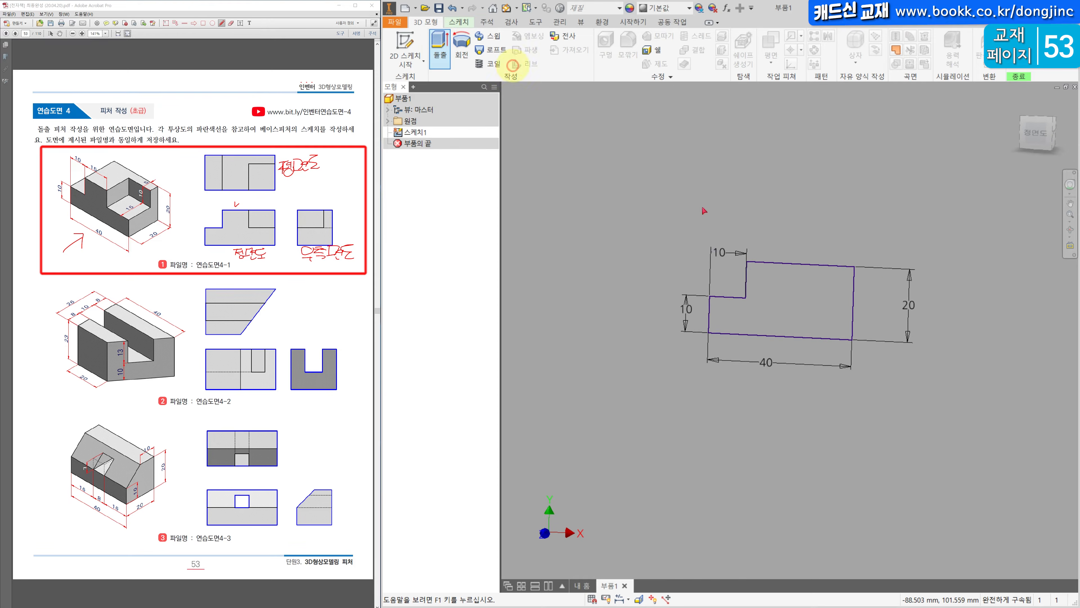
{"action": "middle_click_drag", "start_coordinate": [839, 347], "coordinate": [840, 315], "text": "shift"}
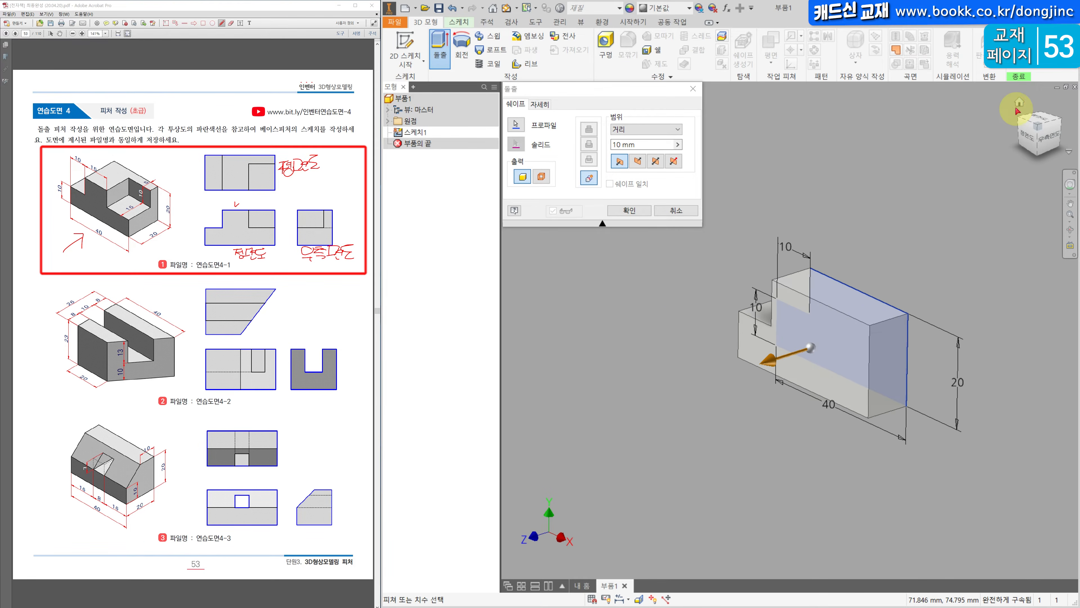
{"action": "left_click", "coordinate": [1018, 103]}
{"action": "left_click", "coordinate": [659, 142]}
{"action": "left_click_drag", "start_coordinate": [659, 143], "coordinate": [452, 134]}
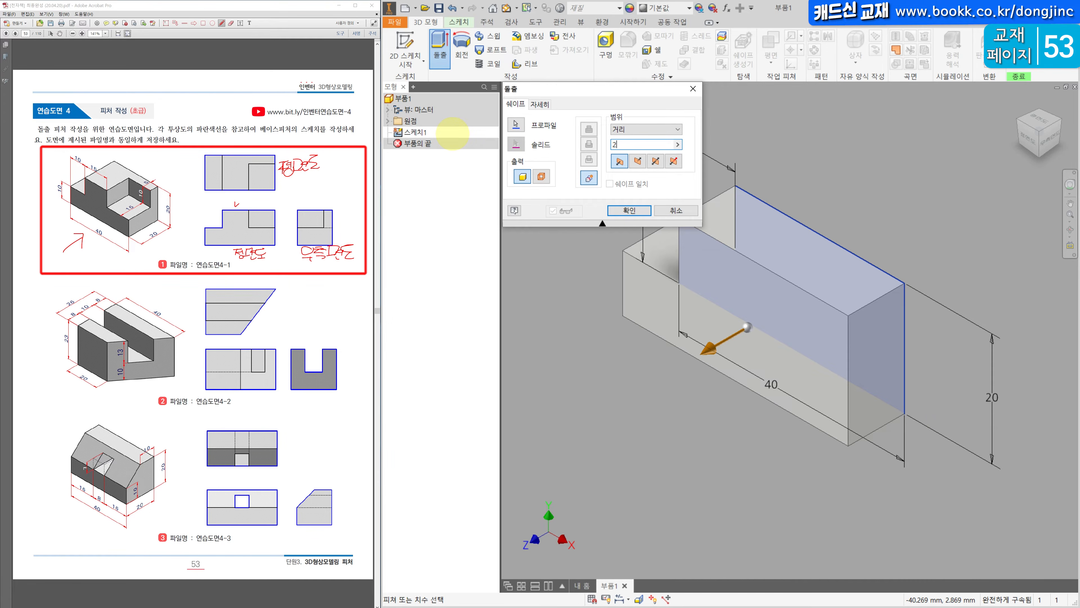
{"action": "middle_click_drag", "start_coordinate": [713, 291], "coordinate": [741, 359]}
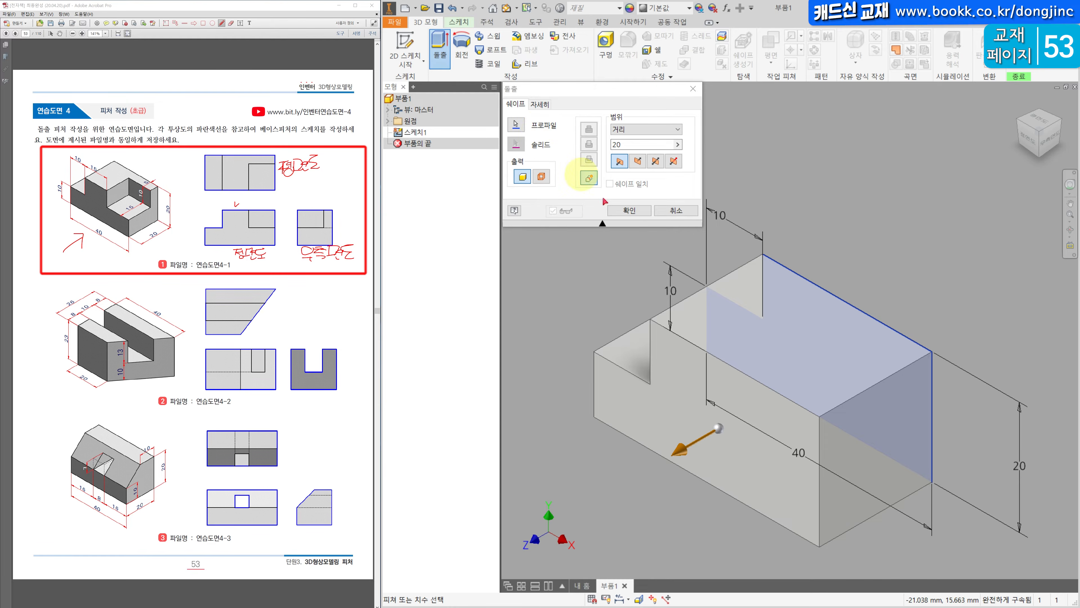
{"action": "left_click", "coordinate": [644, 211]}
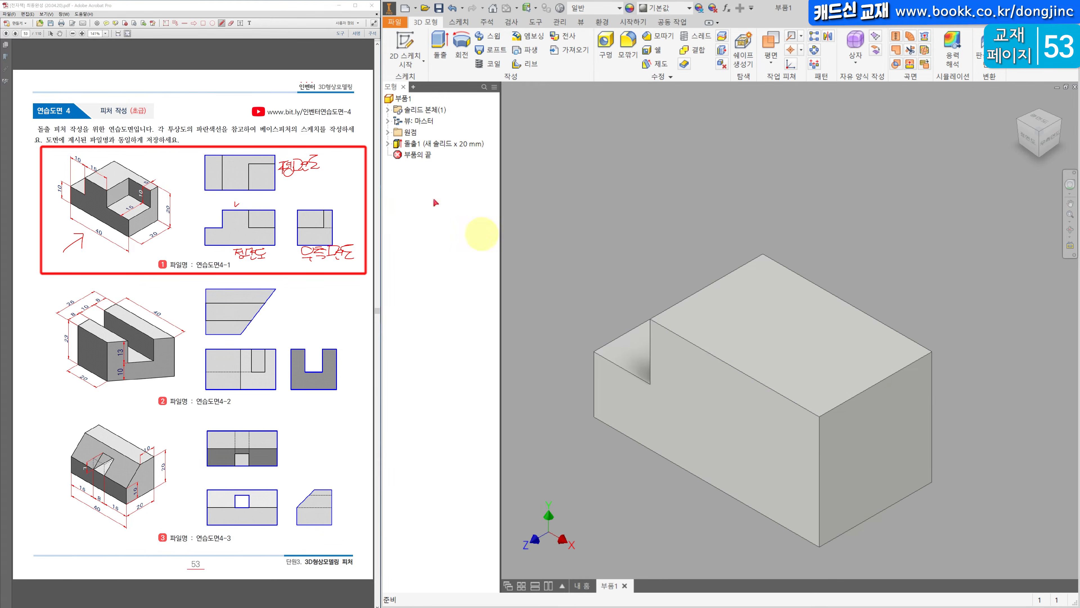
{"action": "left_click", "coordinate": [139, 187]}
{"action": "mouse_move", "coordinate": [139, 188]}
{"action": "left_mouse_down"}
{"action": "mouse_move", "coordinate": [106, 200]}
{"action": "mouse_move", "coordinate": [114, 215]}
{"action": "mouse_move", "coordinate": [138, 219]}
{"action": "mouse_move", "coordinate": [146, 208]}
{"action": "left_mouse_up"}
{"action": "key", "text": "ctrl+z"}
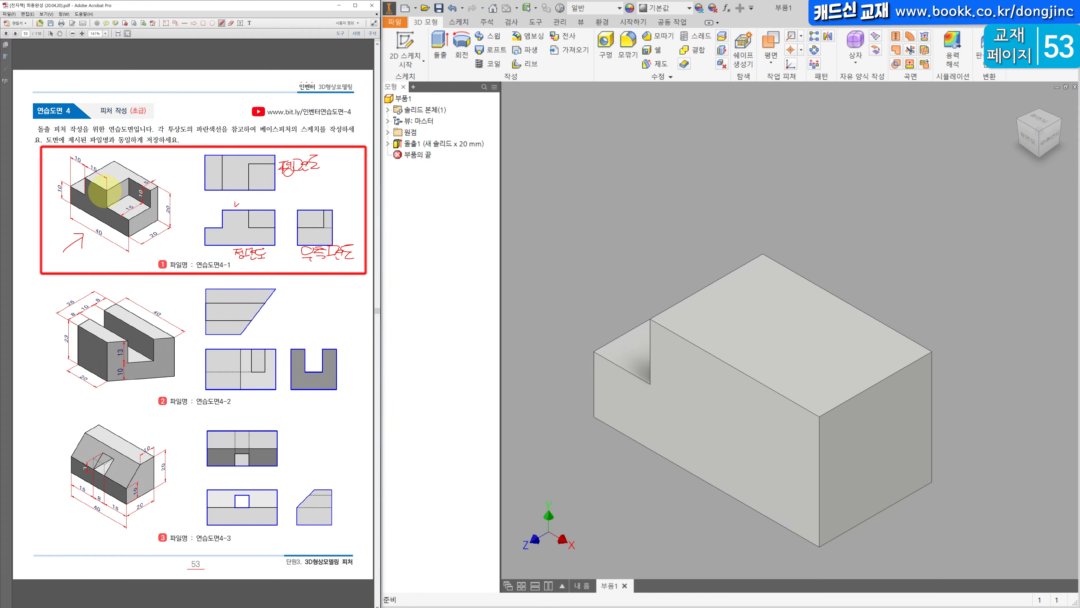
- Mark the corner notch's outline in red on the isometric view of 연습도면4-1 in the PDF
{"action": "left_click_drag", "start_coordinate": [105, 203], "coordinate": [104, 190]}
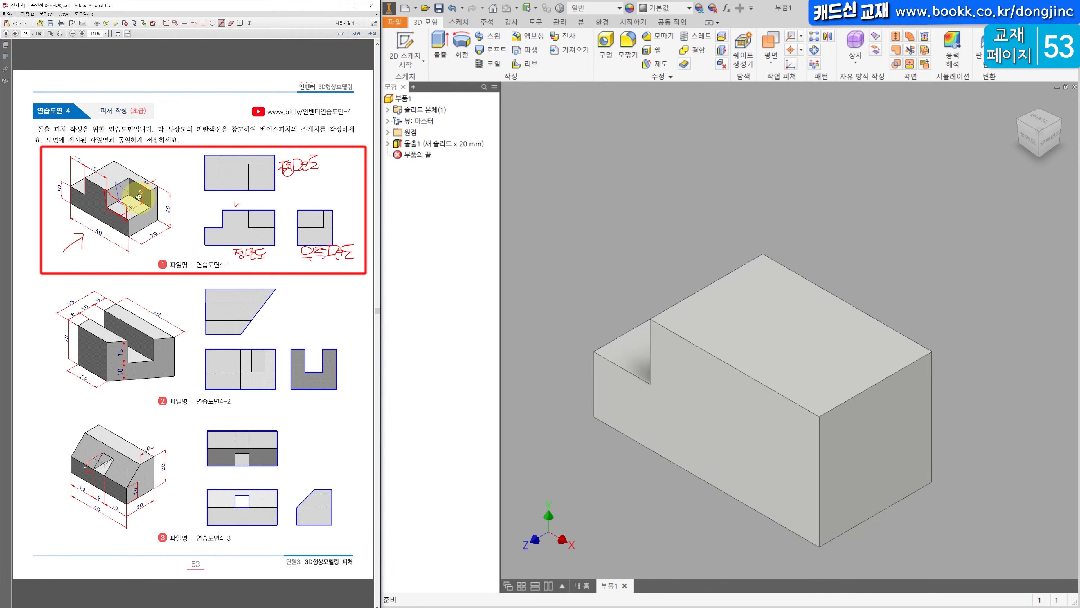
{"action": "key", "text": "Delete"}
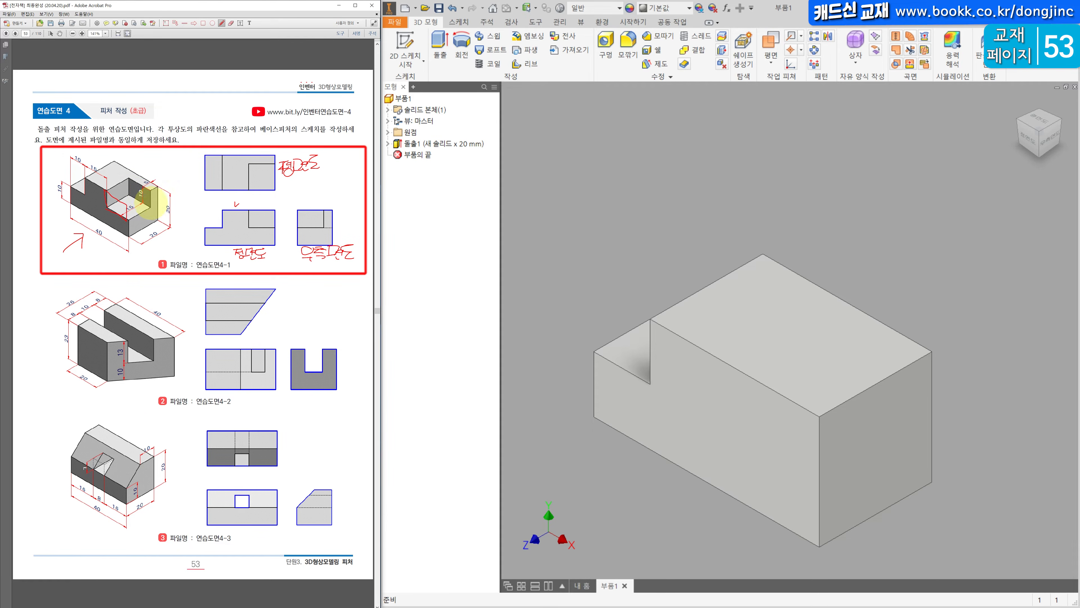
{"action": "left_click_drag", "start_coordinate": [130, 178], "coordinate": [106, 191]}
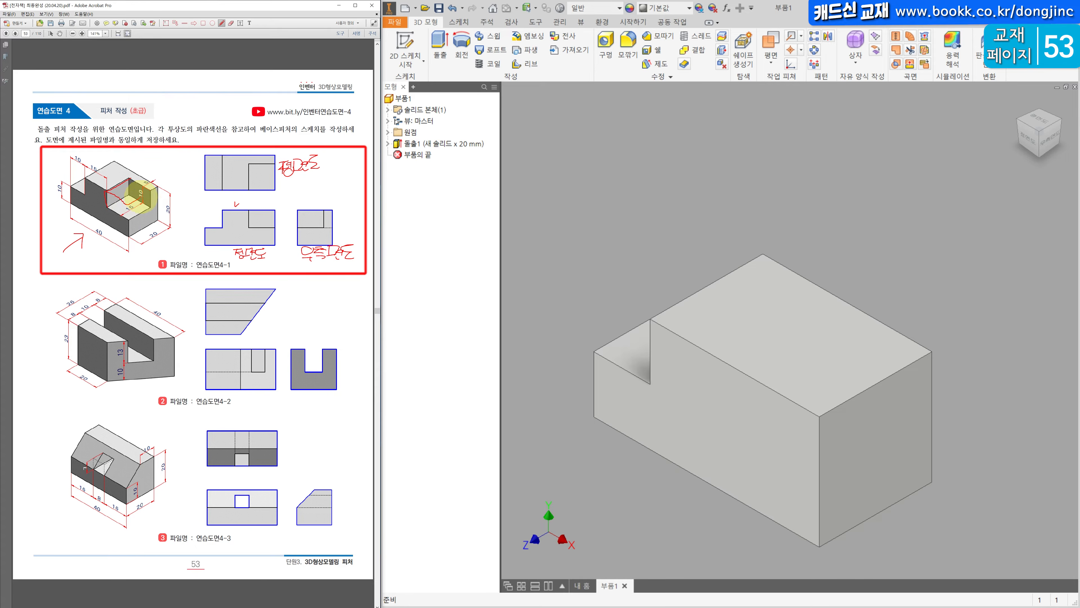
{"action": "mouse_move", "coordinate": [136, 200]}
{"action": "left_mouse_down"}
{"action": "mouse_move", "coordinate": [135, 217]}
{"action": "mouse_move", "coordinate": [145, 206]}
{"action": "left_mouse_up"}
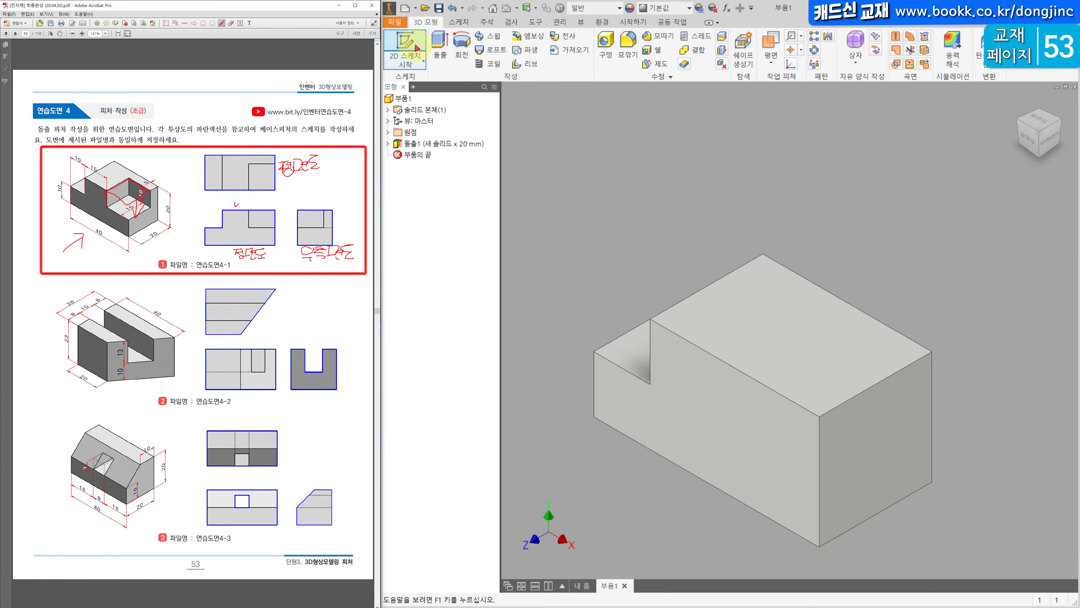
- Create a sketch on the block's stepped front face and project the face outline into it
{"action": "left_click", "coordinate": [747, 430]}
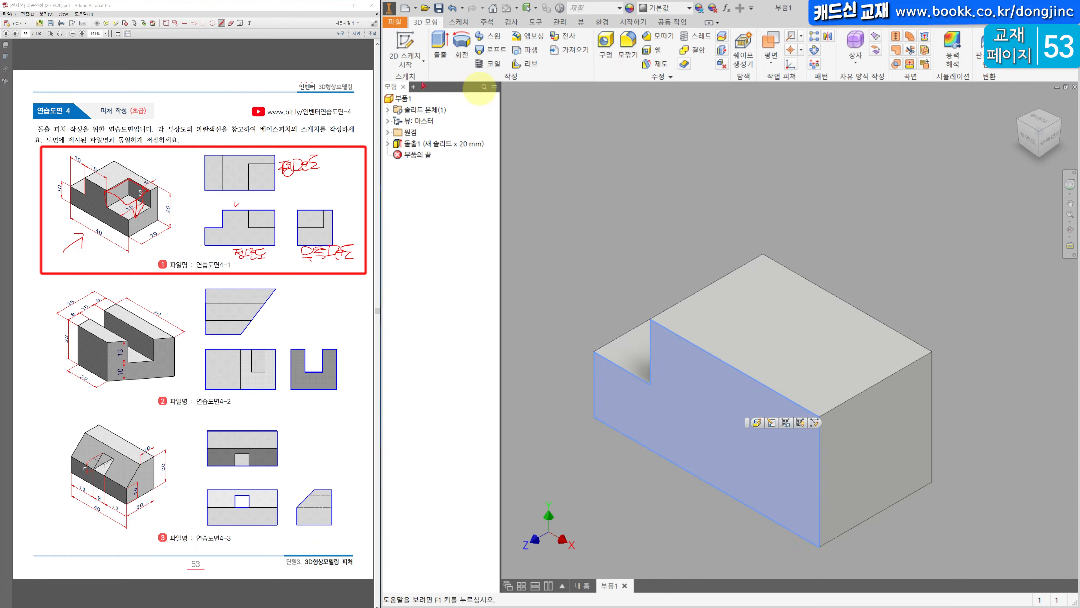
{"action": "left_click", "coordinate": [404, 46]}
{"action": "middle_click_drag", "start_coordinate": [946, 205], "coordinate": [667, 276]}
{"action": "left_click", "coordinate": [597, 46]}
{"action": "left_click", "coordinate": [722, 279]}
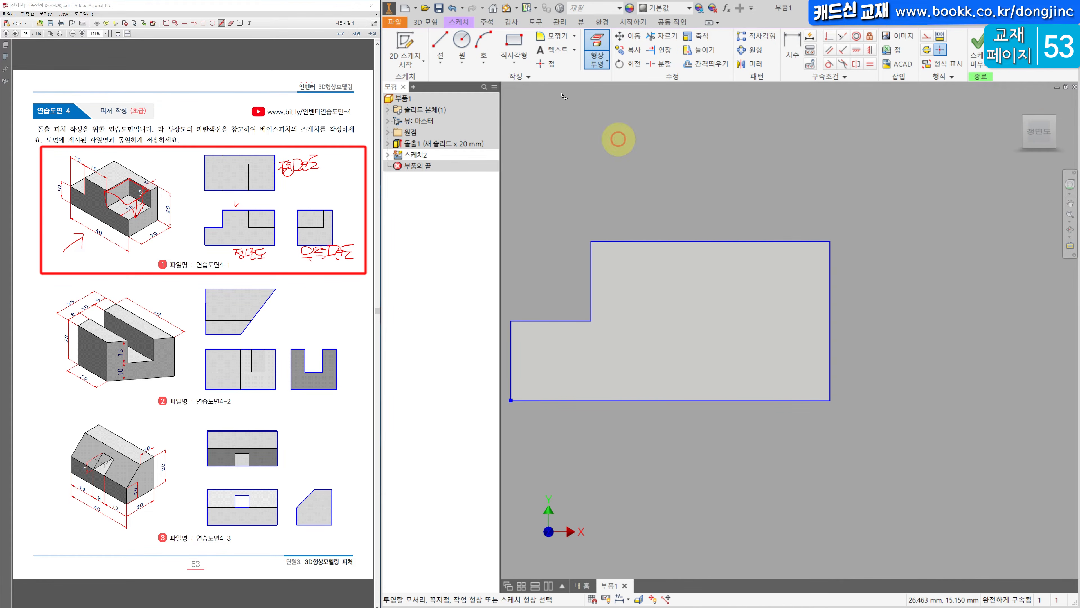
- Draw two lines enclosing a rectangle about 10.5 mm wide and 8 mm tall at the face's upper corner opposite the step
{"action": "left_click", "coordinate": [440, 45]}
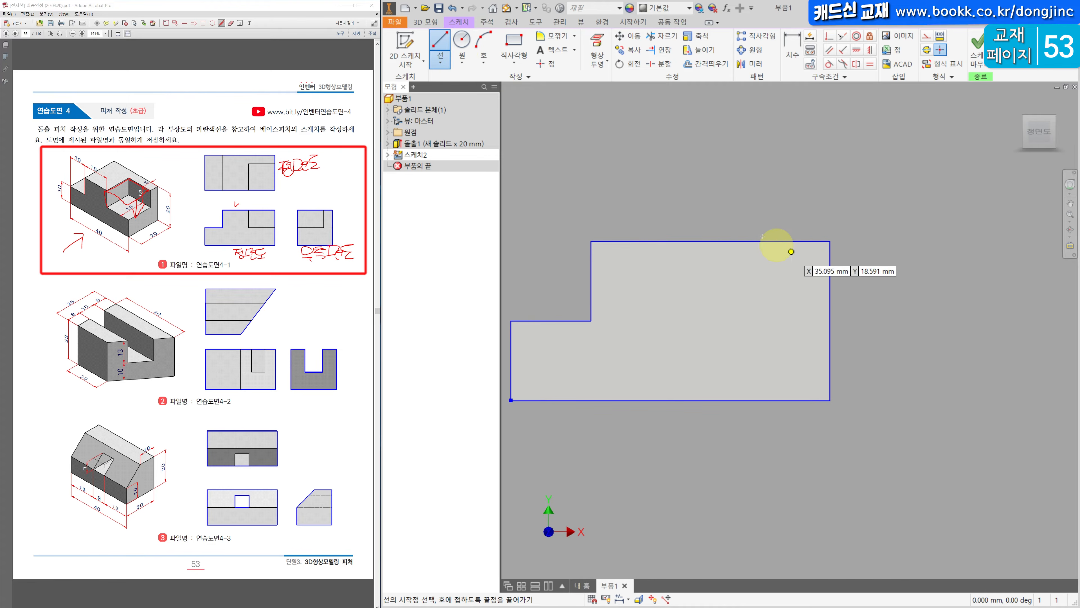
{"action": "left_click", "coordinate": [745, 241]}
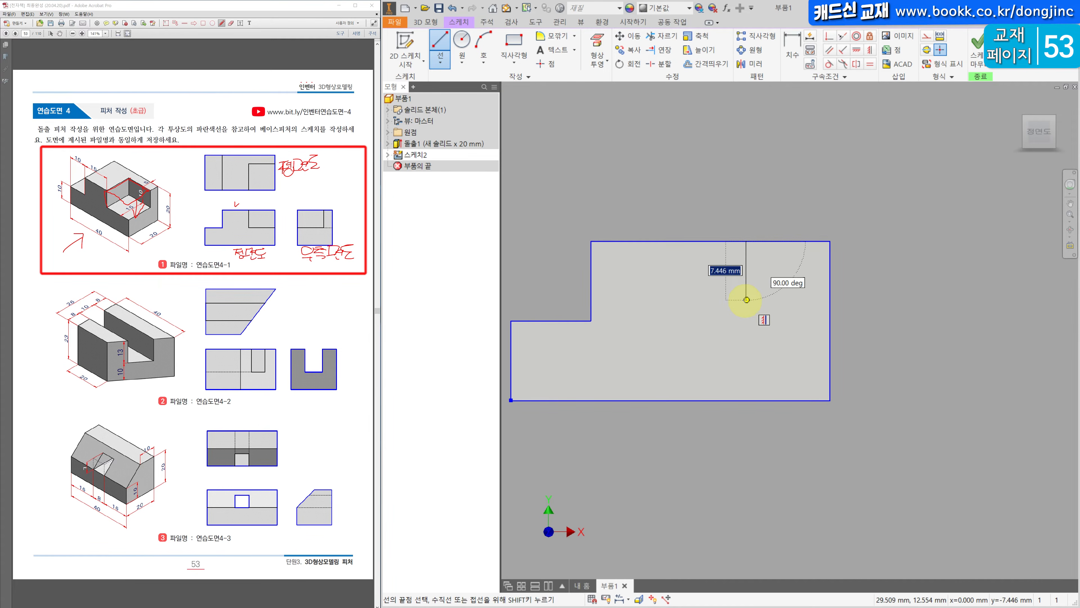
{"action": "left_click", "coordinate": [746, 305]}
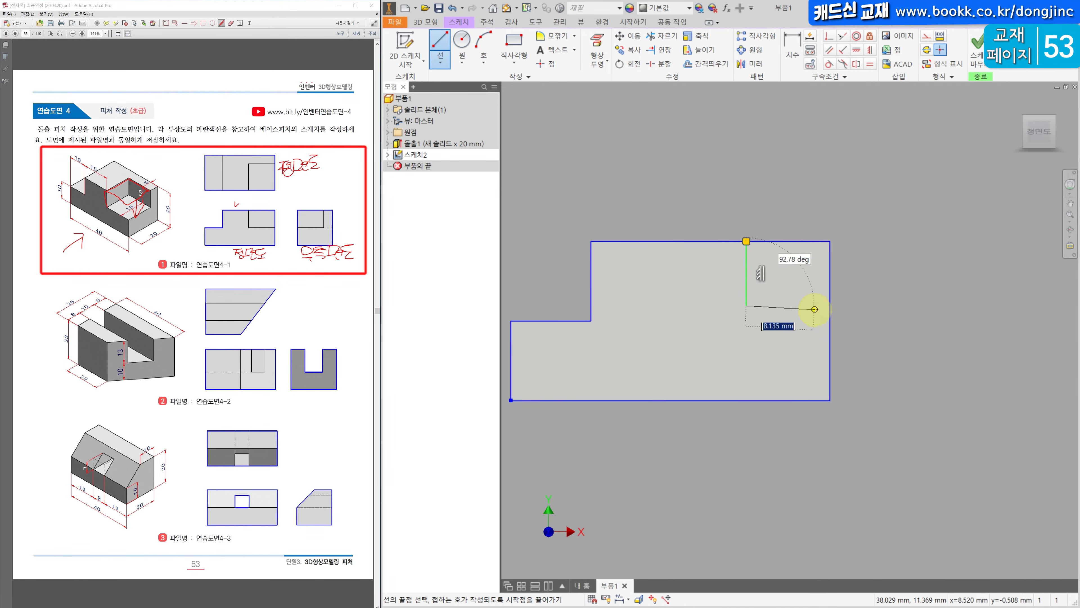
{"action": "left_click", "coordinate": [830, 305]}
- Dimension the corner rectangle's vertical line as 10 mm
{"action": "left_click", "coordinate": [792, 44]}
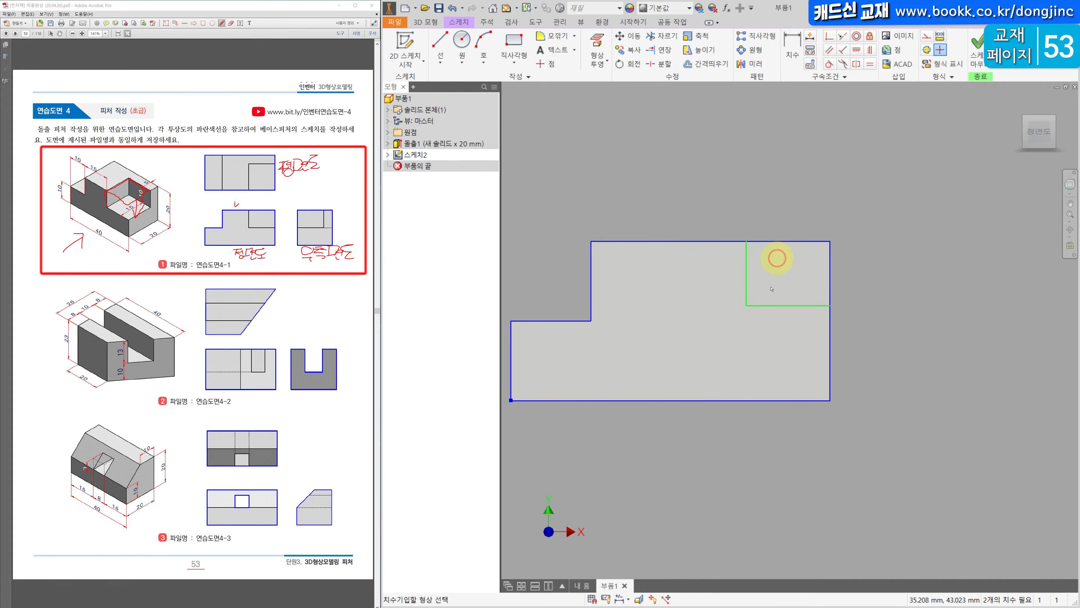
{"action": "left_click", "coordinate": [747, 277]}
{"action": "left_click", "coordinate": [700, 273]}
{"action": "type", "text": "10"}
{"action": "key", "text": "Return"}
{"action": "left_click", "coordinate": [811, 320]}
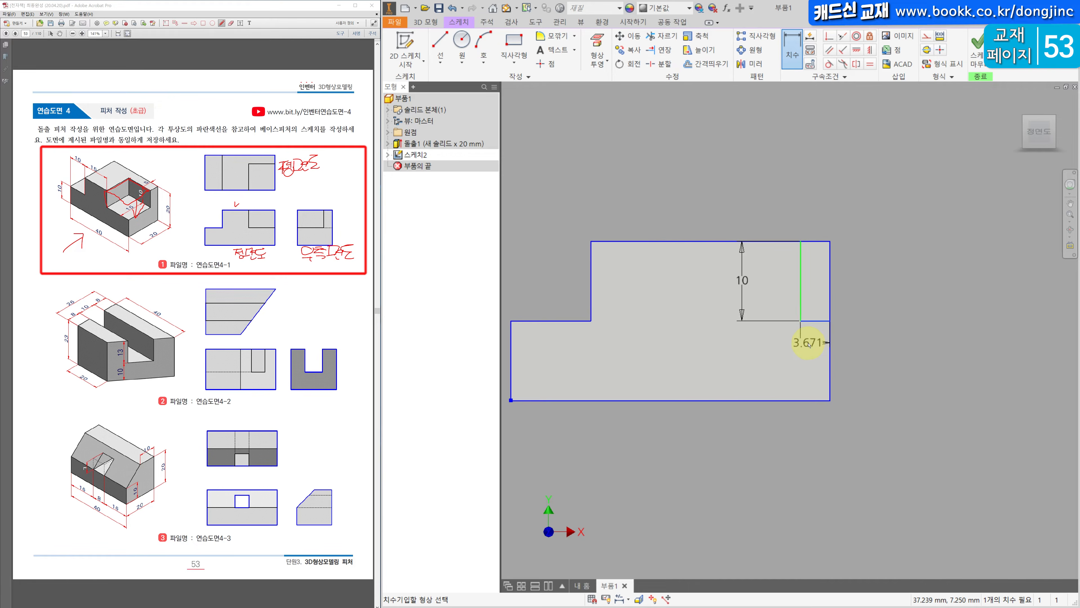
{"action": "left_click", "coordinate": [808, 343]}
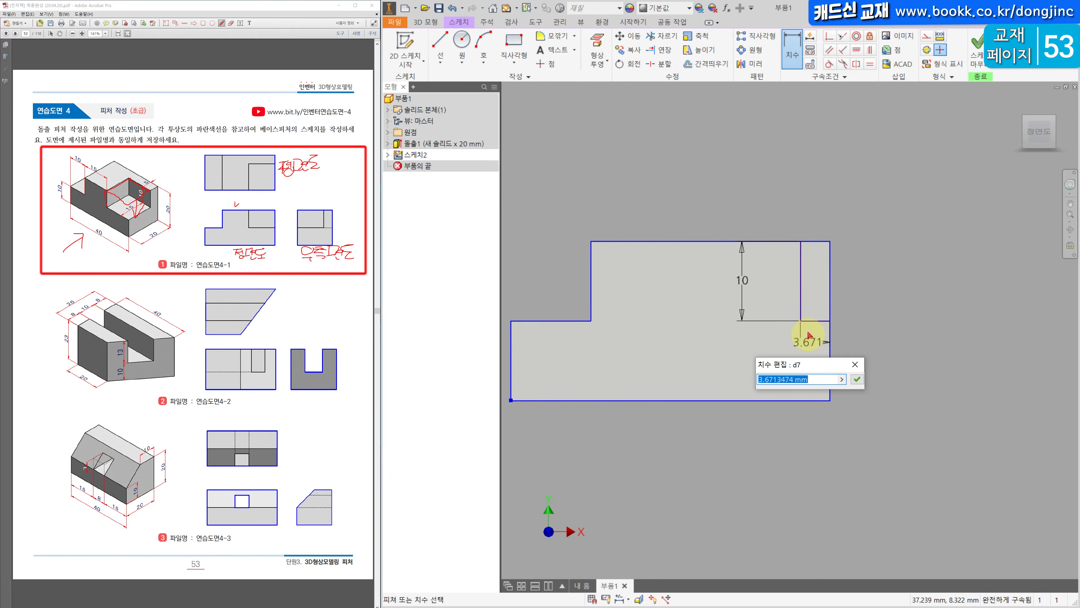
{"action": "key", "text": "Escape"}
- Dimension the distance between the rectangle's vertical line and the step's vertical edge as 15 mm
{"action": "left_click", "coordinate": [802, 310]}
{"action": "left_click", "coordinate": [589, 273]}
{"action": "left_click", "coordinate": [659, 204]}
{"action": "type", "text": "15"}
{"action": "key", "text": "Return"}
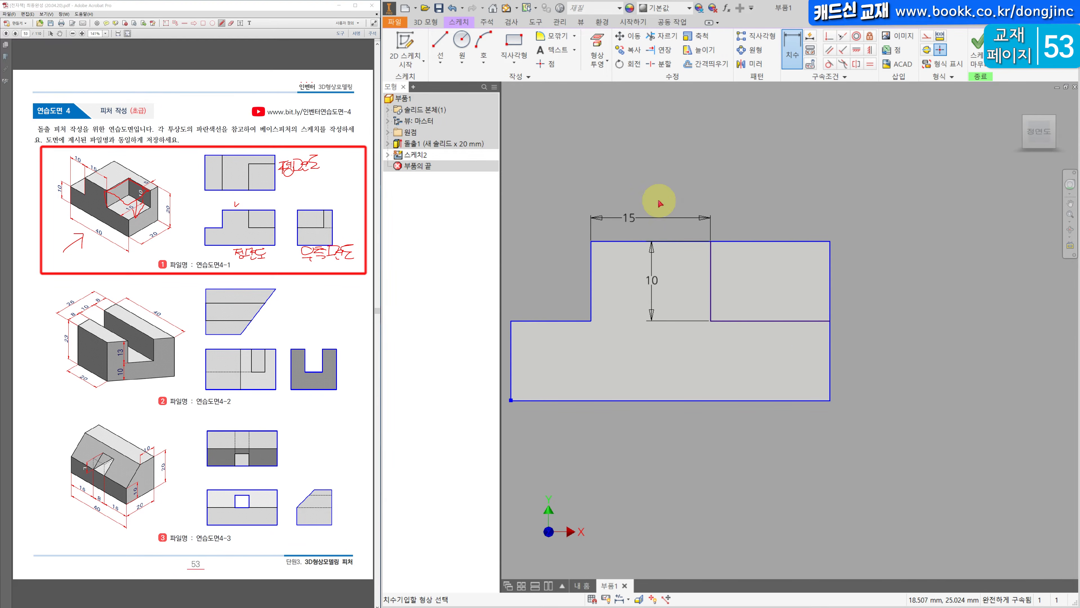
{"action": "left_click", "coordinate": [426, 22]}
{"action": "left_click", "coordinate": [440, 44]}
{"action": "left_click", "coordinate": [738, 415]}
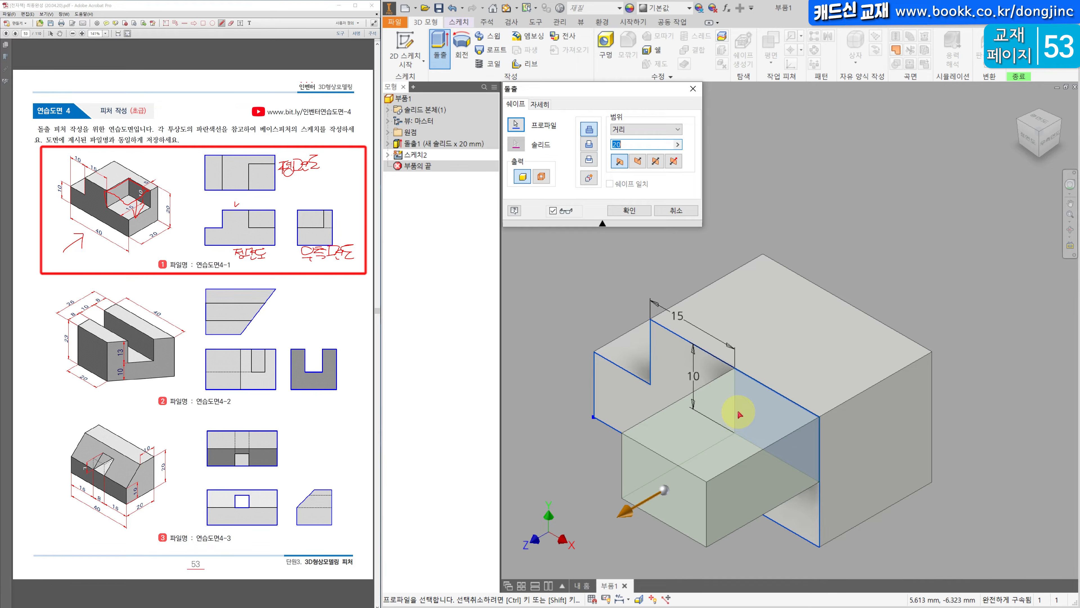
{"action": "key", "text": "Escape"}
- Extrude the 15 × 10 mm corner rectangle as a cut 15 mm into the block
{"action": "left_click", "coordinate": [439, 45]}
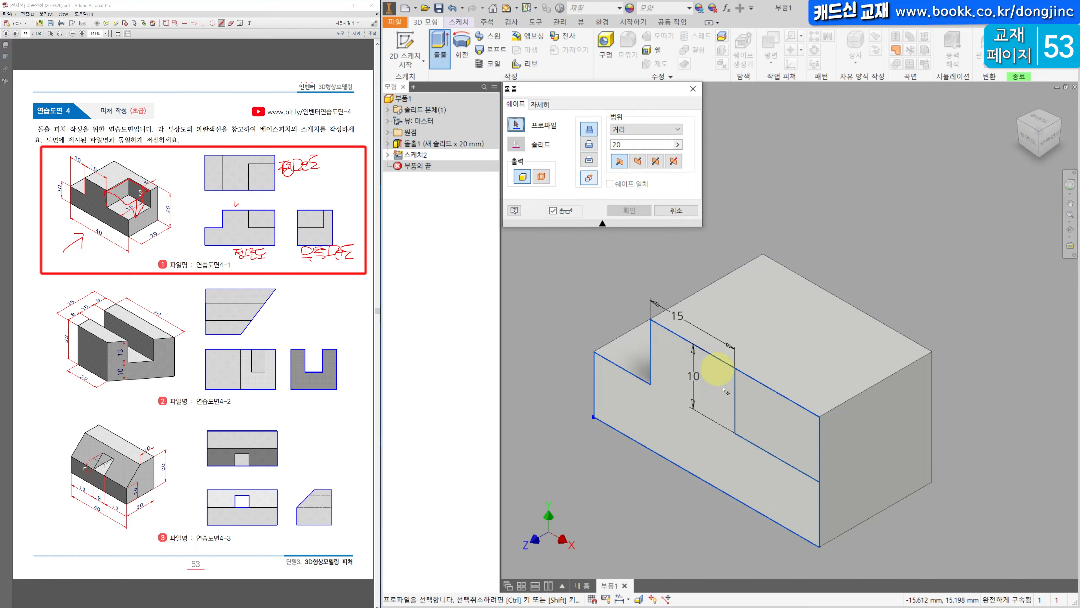
{"action": "left_click", "coordinate": [773, 408]}
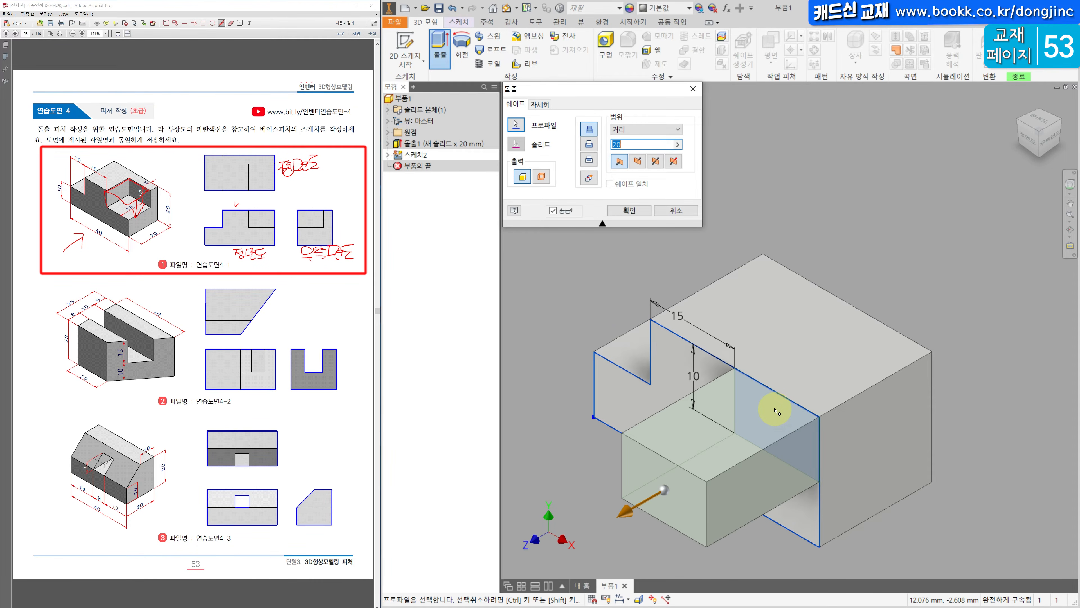
{"action": "left_click", "coordinate": [768, 426]}
{"action": "left_click", "coordinate": [787, 423]}
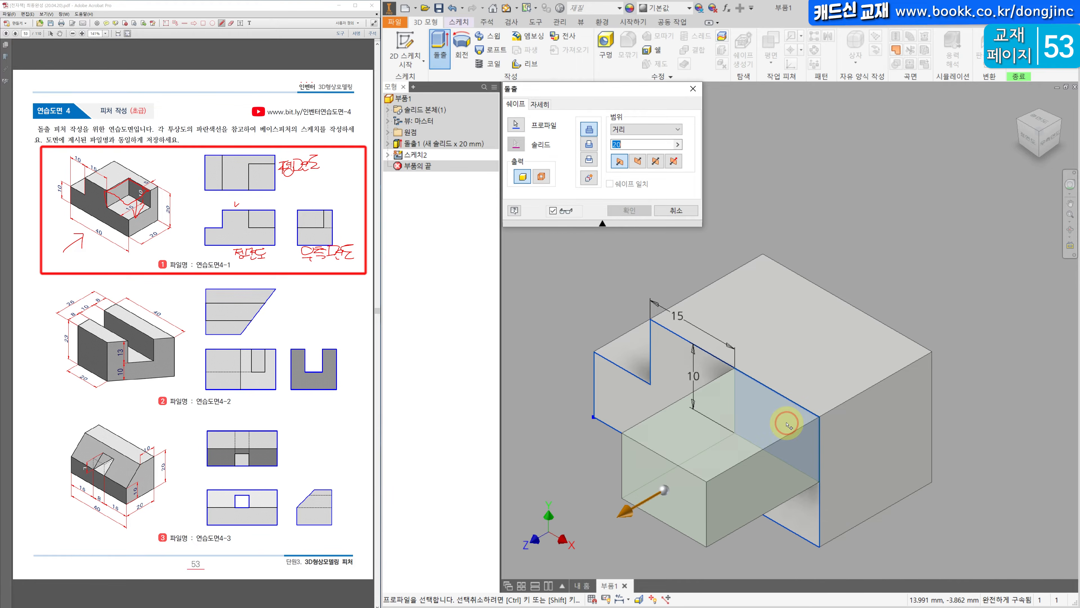
{"action": "left_click", "coordinate": [590, 144]}
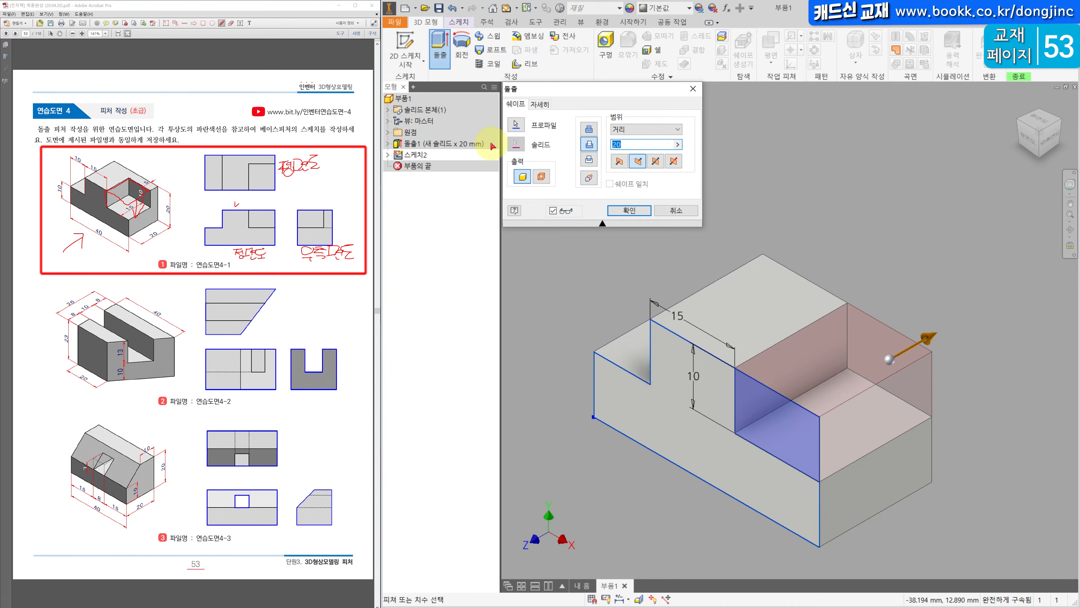
{"action": "key", "text": "Return"}
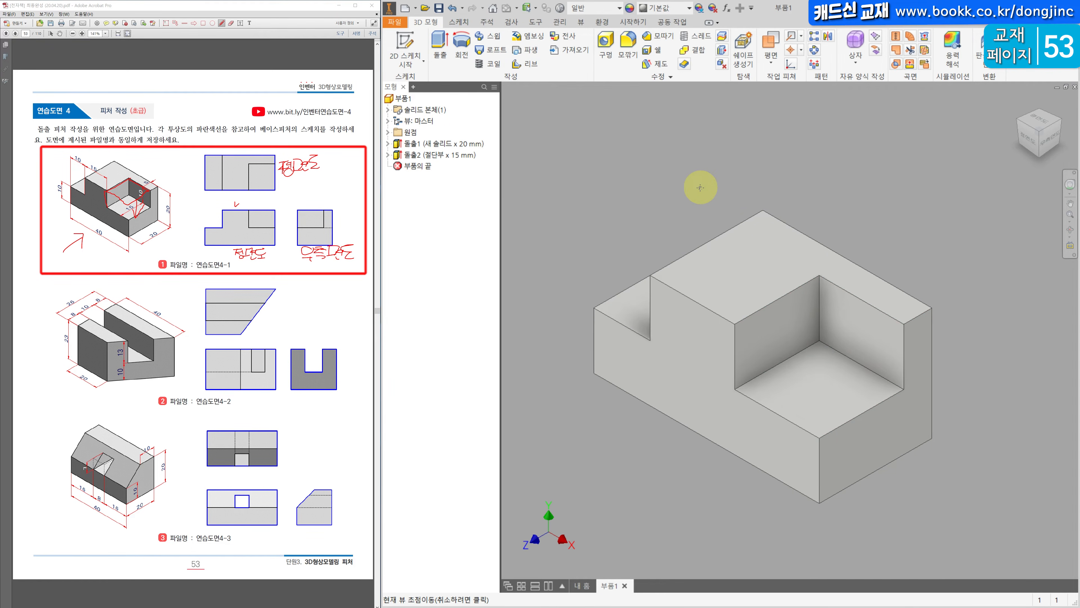
{"action": "key", "text": "F6"}
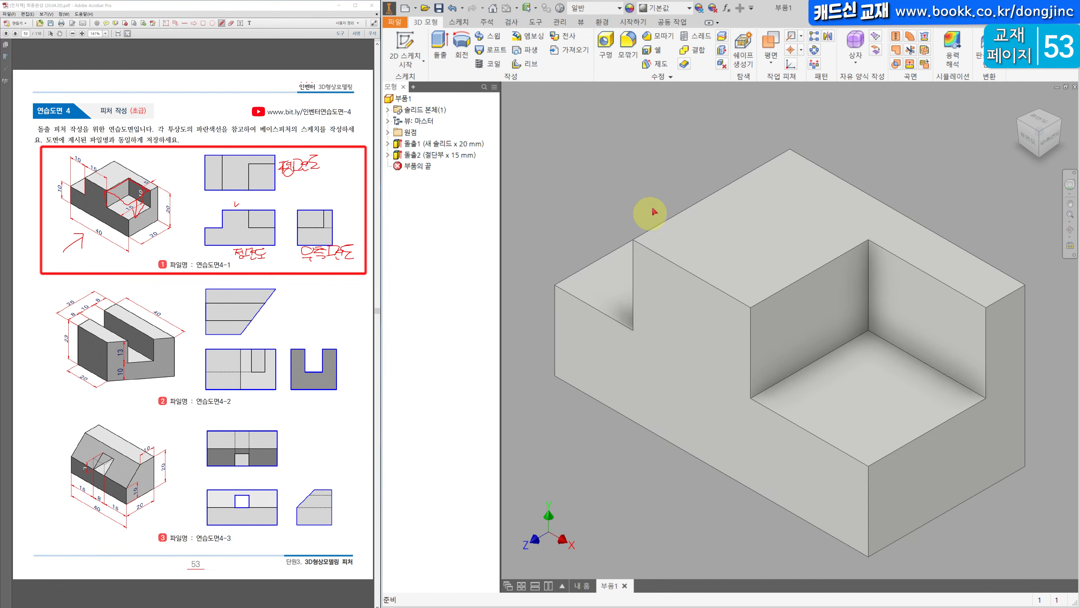
- Save the part as 연습도면4-1 in the 연습도면 folder
{"action": "key", "text": "ctrl+s"}
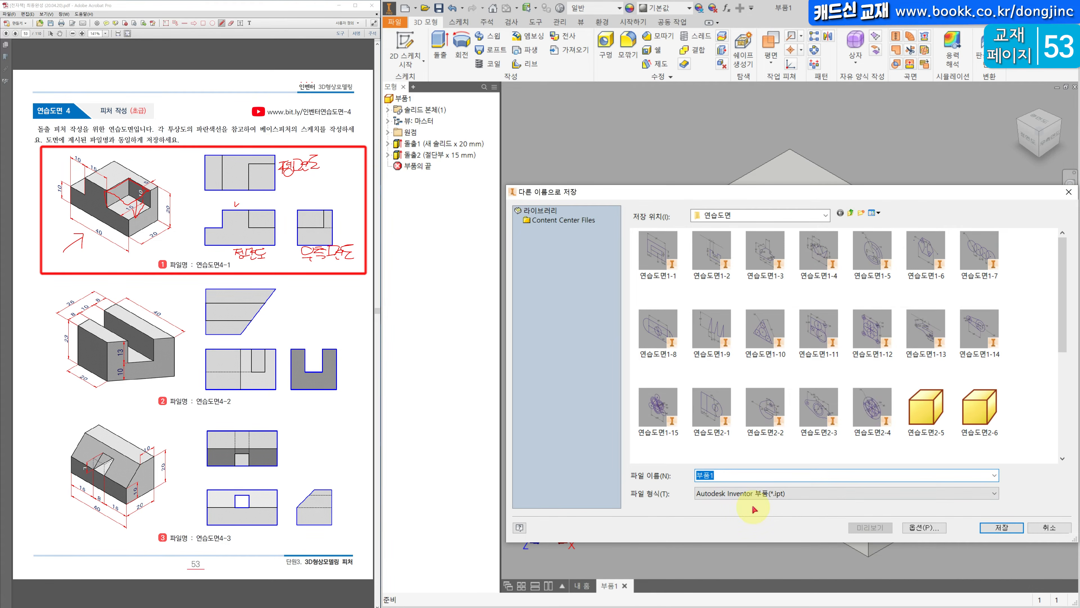
{"action": "type", "text": "dus"}
{"action": "left_click", "coordinate": [711, 408]}
{"action": "double_click", "coordinate": [723, 475]}
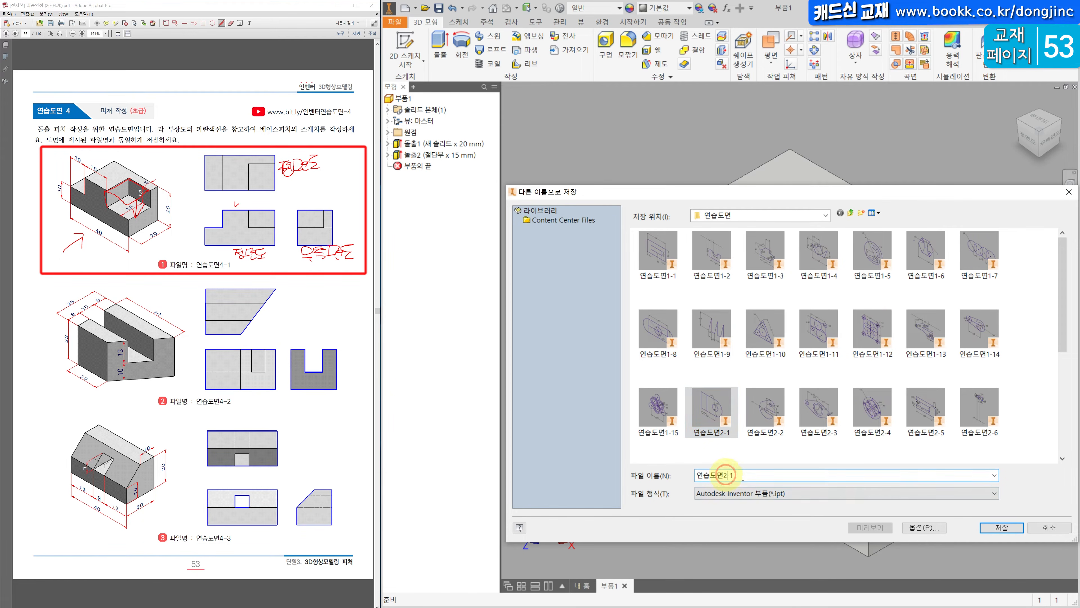
{"action": "key", "text": "BackSpace"}
{"action": "type", "text": "4"}
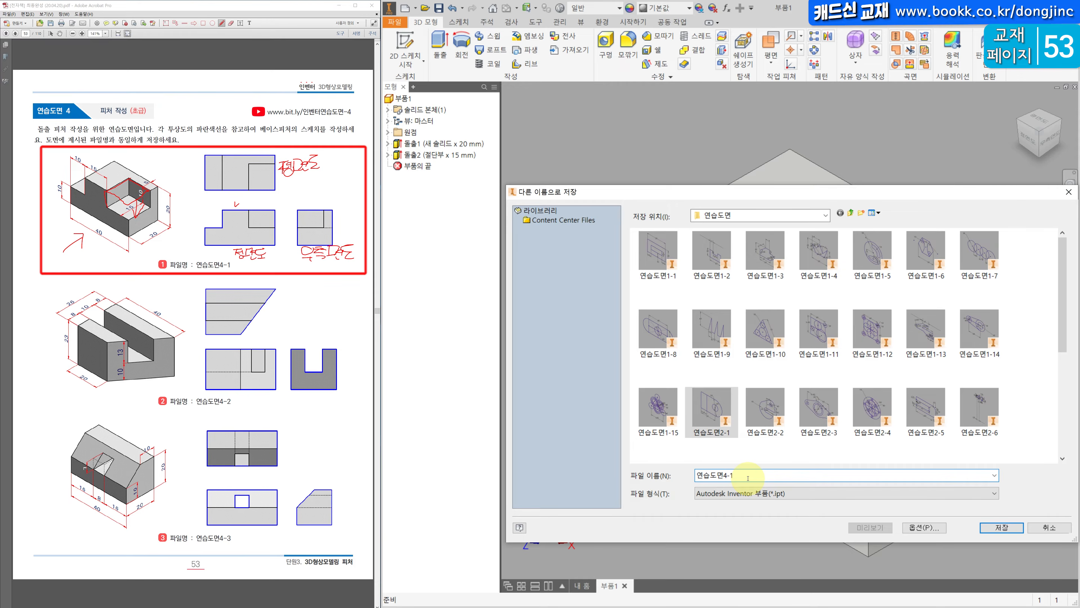
{"action": "key", "text": "Return"}
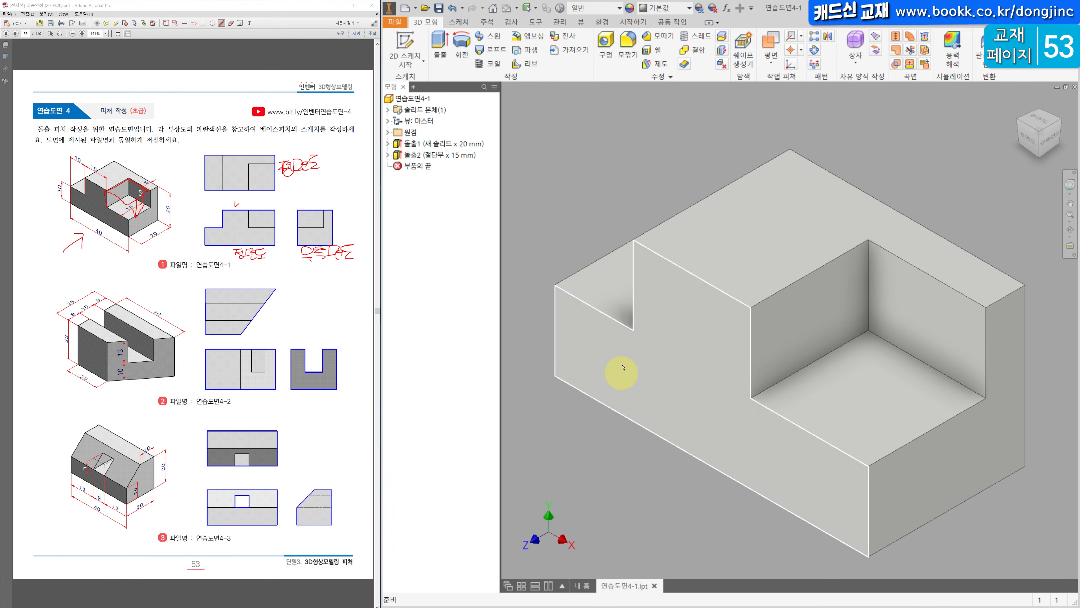
- Create a new part from the 부품.ipt template
{"action": "left_click", "coordinate": [407, 10]}
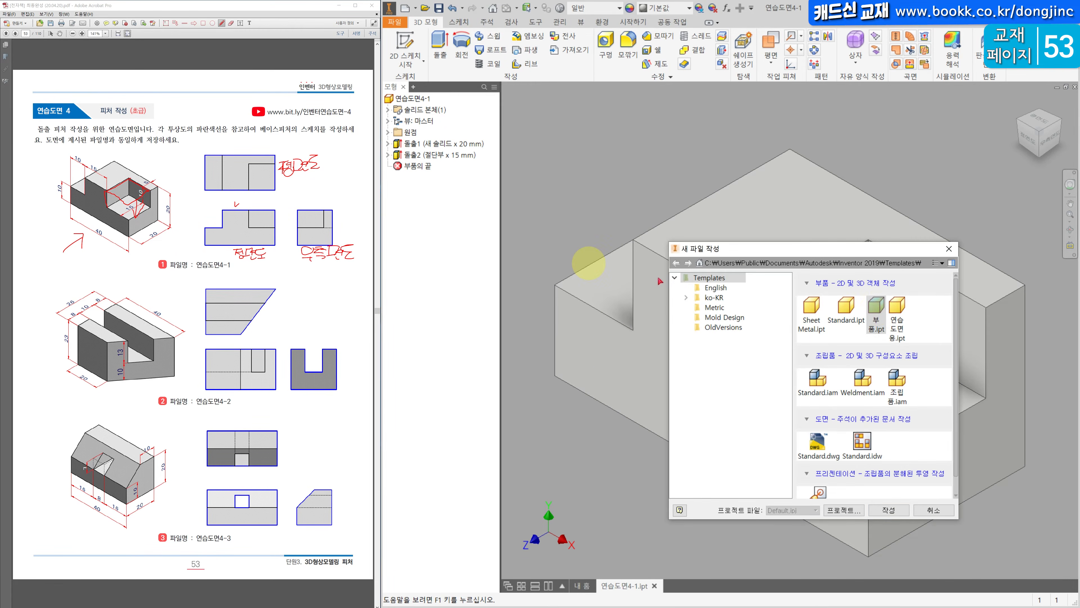
{"action": "left_click", "coordinate": [876, 312]}
{"action": "double_click", "coordinate": [876, 312]}
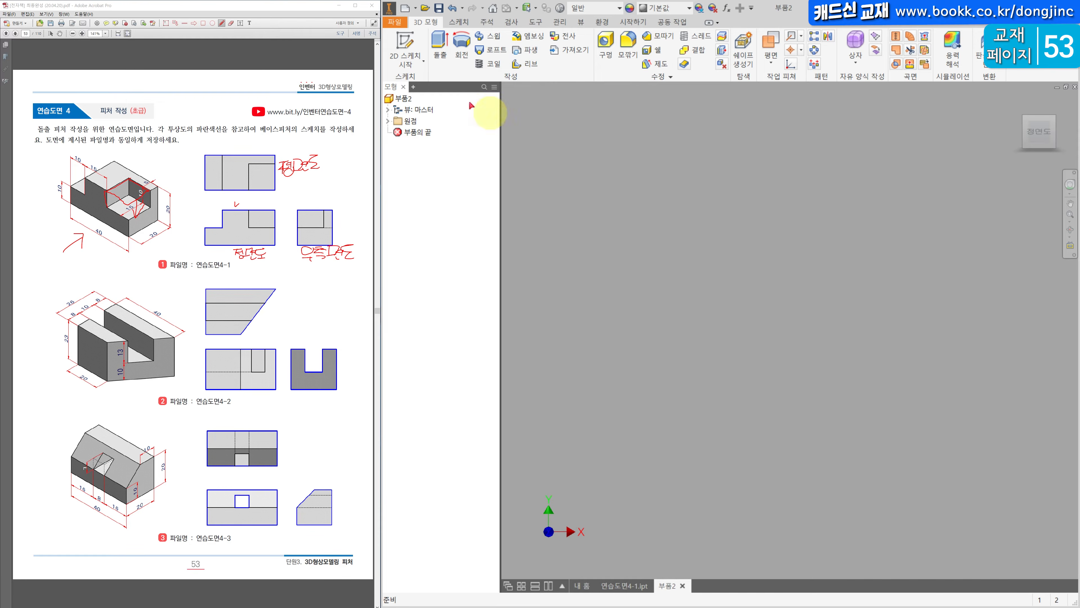
- Start a sketch on the horizontal XZ origin plane and rotate the view so X runs horizontally
{"action": "left_click", "coordinate": [405, 47]}
{"action": "left_click", "coordinate": [296, 359]}
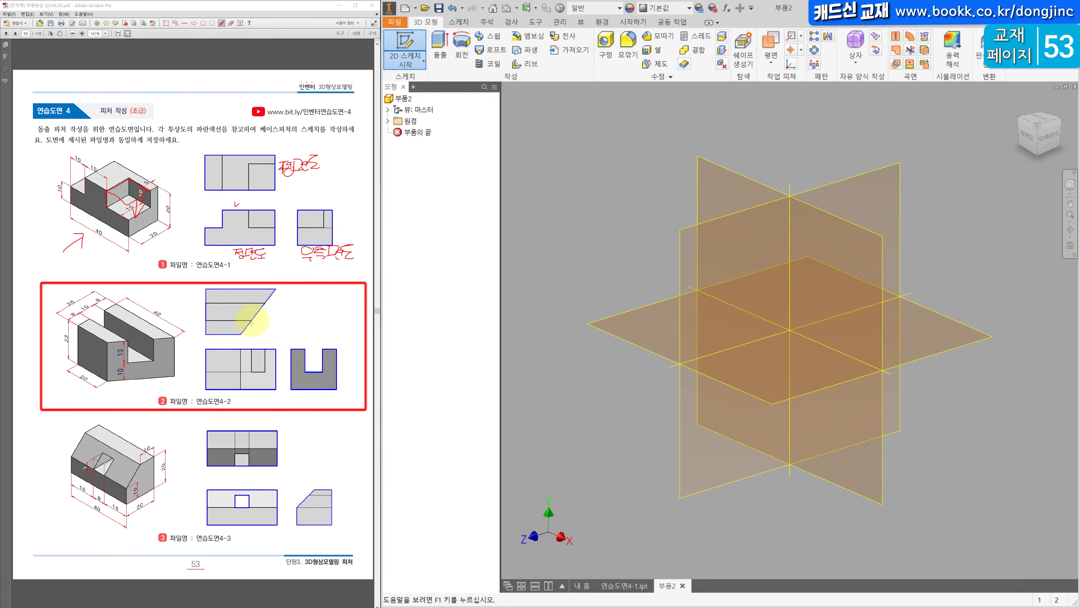
{"action": "left_click", "coordinate": [629, 326]}
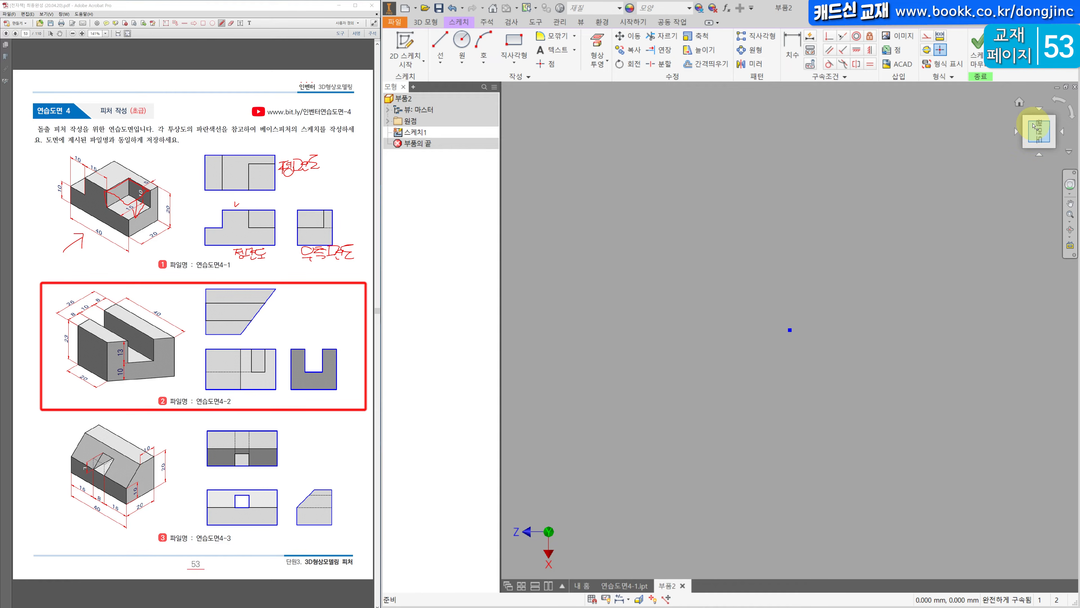
{"action": "left_click", "coordinate": [1059, 102]}
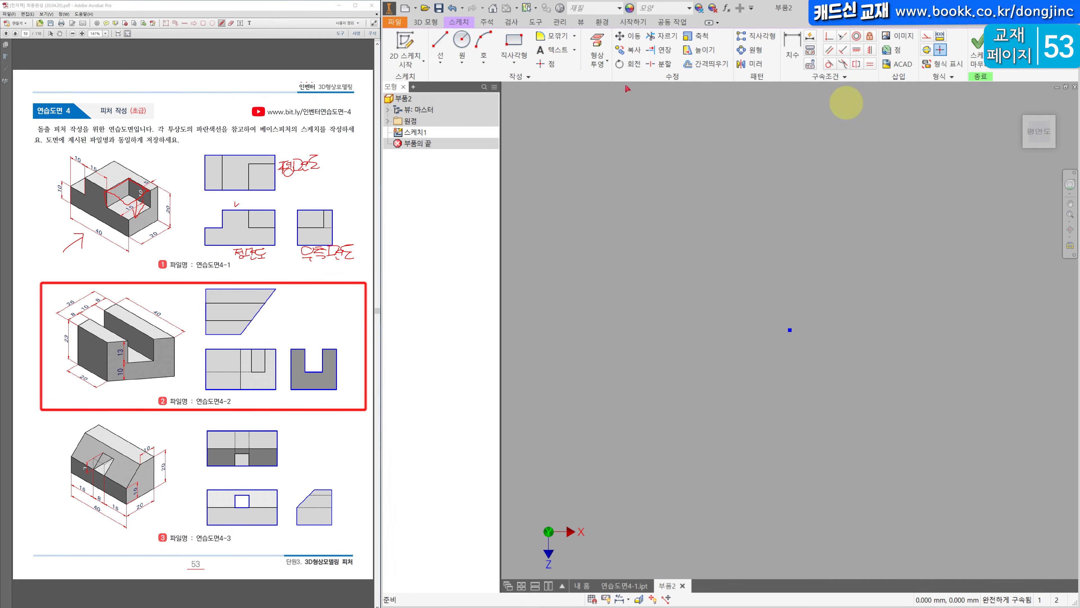
- Draw a closed four-sided outline from the origin with one slanted side, and constrain its lower edge horizontal
{"action": "left_click", "coordinate": [440, 45]}
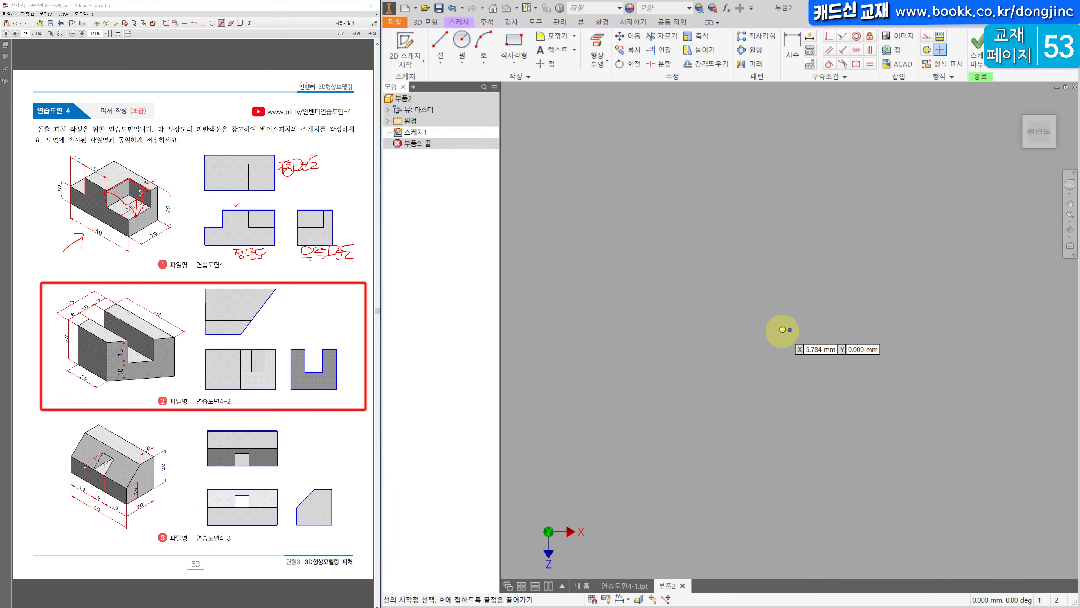
{"action": "left_click", "coordinate": [790, 330]}
{"action": "left_click", "coordinate": [972, 329]}
{"action": "left_click", "coordinate": [900, 428]}
{"action": "left_click", "coordinate": [789, 424]}
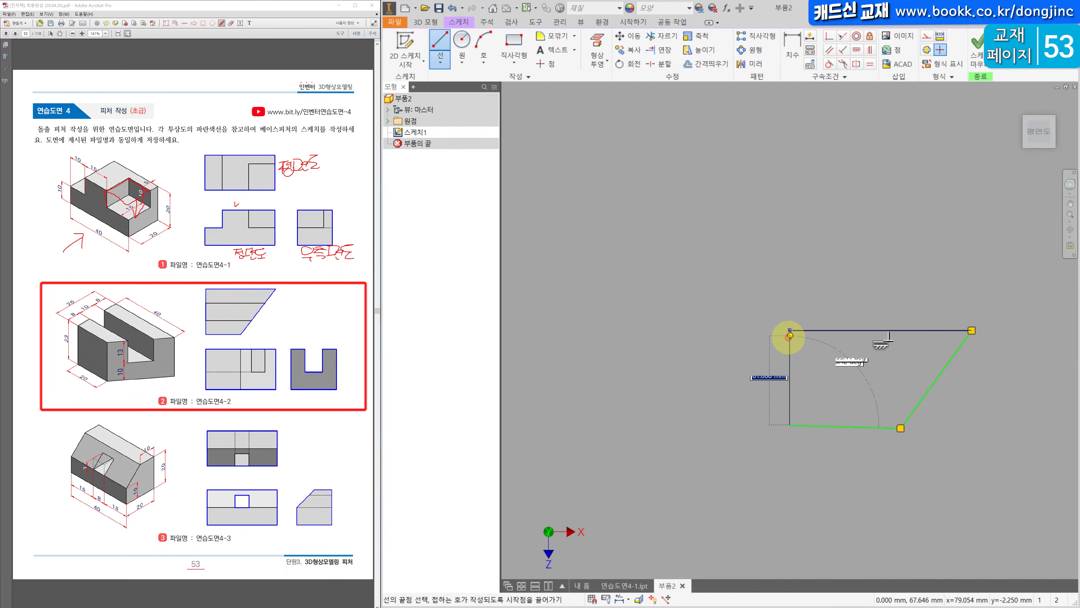
{"action": "left_click", "coordinate": [790, 330]}
{"action": "key", "text": "Escape"}
{"action": "scroll", "coordinate": [800, 331], "scroll_direction": "up", "scroll_amount": 10}
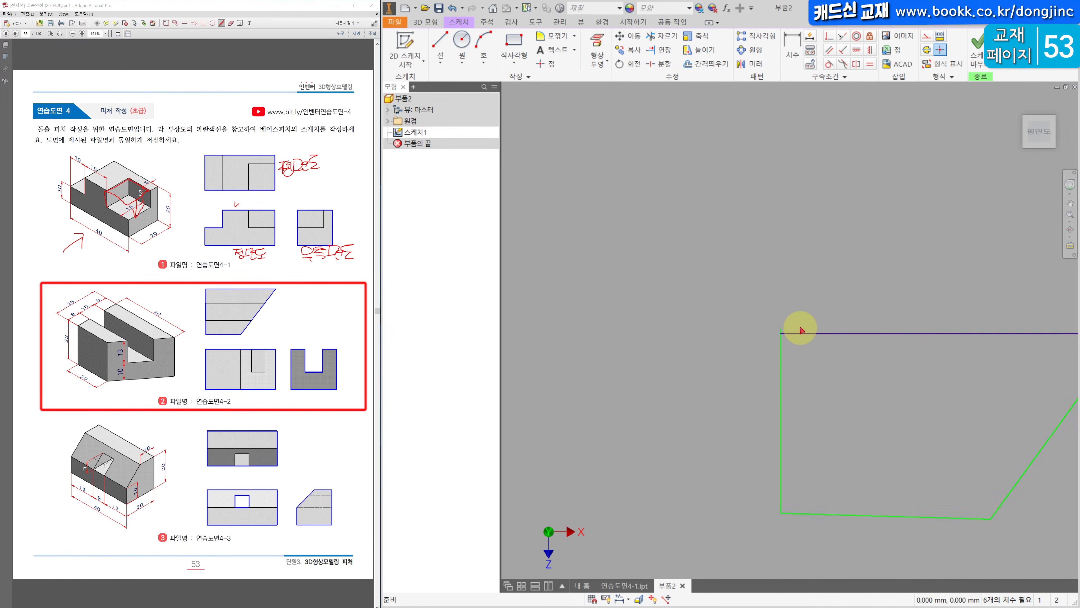
{"action": "left_click_drag", "start_coordinate": [726, 334], "coordinate": [726, 345]}
{"action": "scroll", "coordinate": [697, 334], "scroll_direction": "down", "scroll_amount": 11}
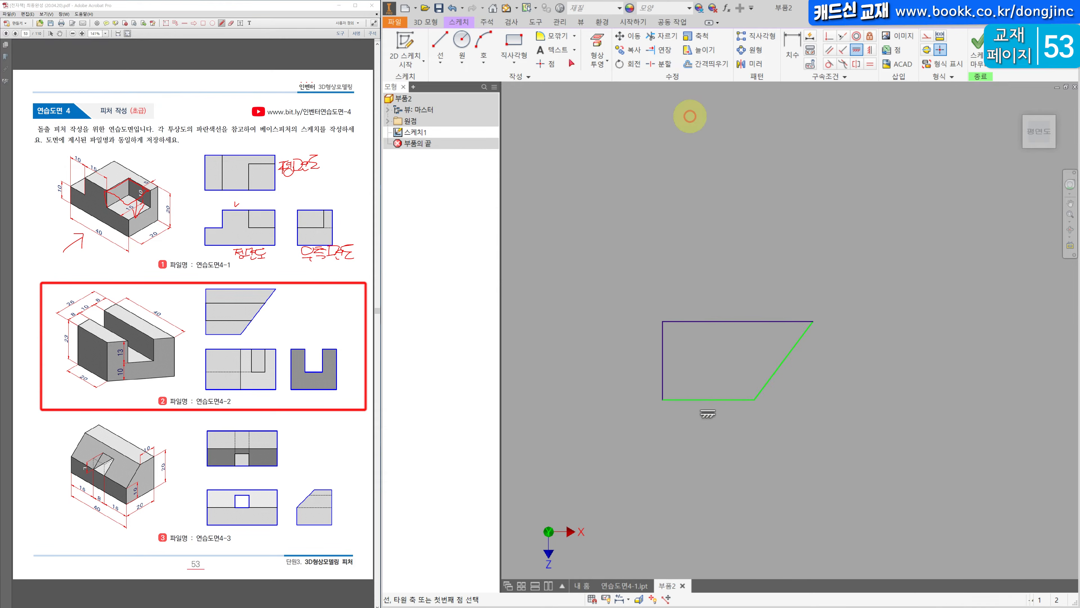
- Dimension the outline's upper edge as 40 mm and its vertical edge as 26 mm
{"action": "key", "text": "d"}
{"action": "left_click", "coordinate": [701, 322]}
{"action": "left_click", "coordinate": [701, 304]}
{"action": "type", "text": "40"}
{"action": "key", "text": "Return"}
{"action": "left_click", "coordinate": [661, 349]}
{"action": "left_click", "coordinate": [570, 346]}
{"action": "type", "text": "26"}
{"action": "key", "text": "Return"}
- Dimension the outline's lower edge as 20 mm
{"action": "left_click_drag", "start_coordinate": [650, 351], "coordinate": [709, 350]}
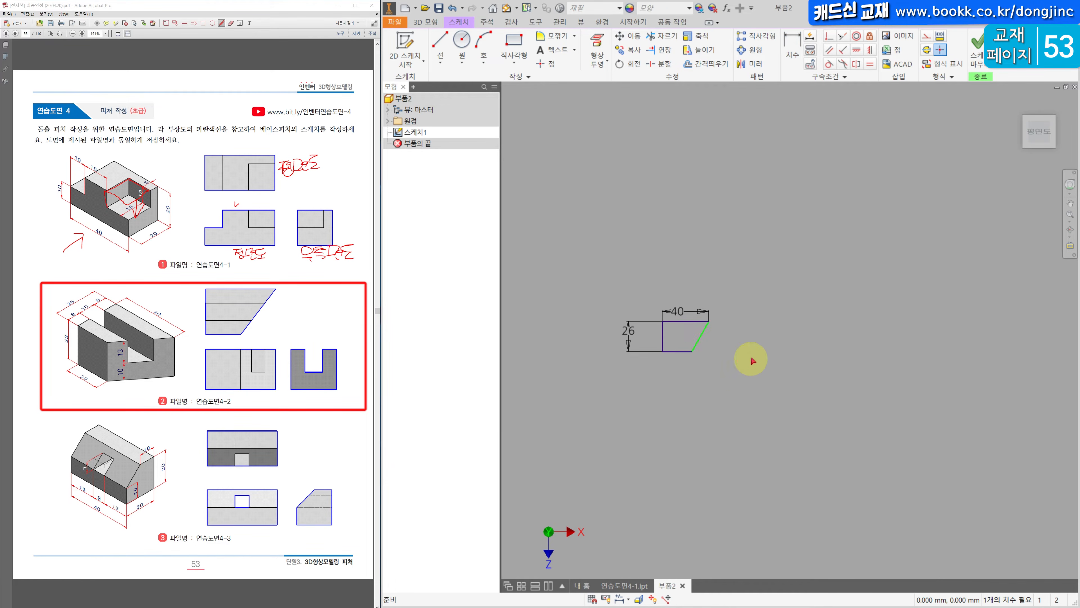
{"action": "left_click", "coordinate": [680, 352]}
{"action": "left_click", "coordinate": [674, 365]}
{"action": "type", "text": "20"}
{"action": "key", "text": "Return"}
- Extrude the four-sided profile upward 23 mm into a solid
{"action": "scroll", "coordinate": [699, 367], "scroll_direction": "up", "scroll_amount": 3}
{"action": "left_click", "coordinate": [425, 22]}
{"action": "left_click", "coordinate": [438, 40]}
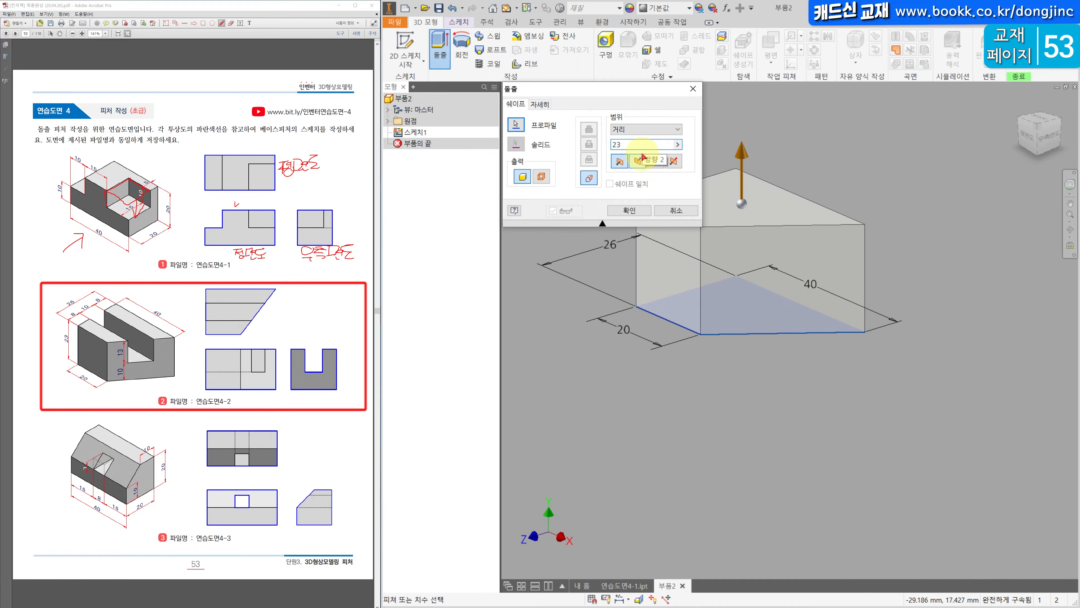
{"action": "key", "text": "Return"}
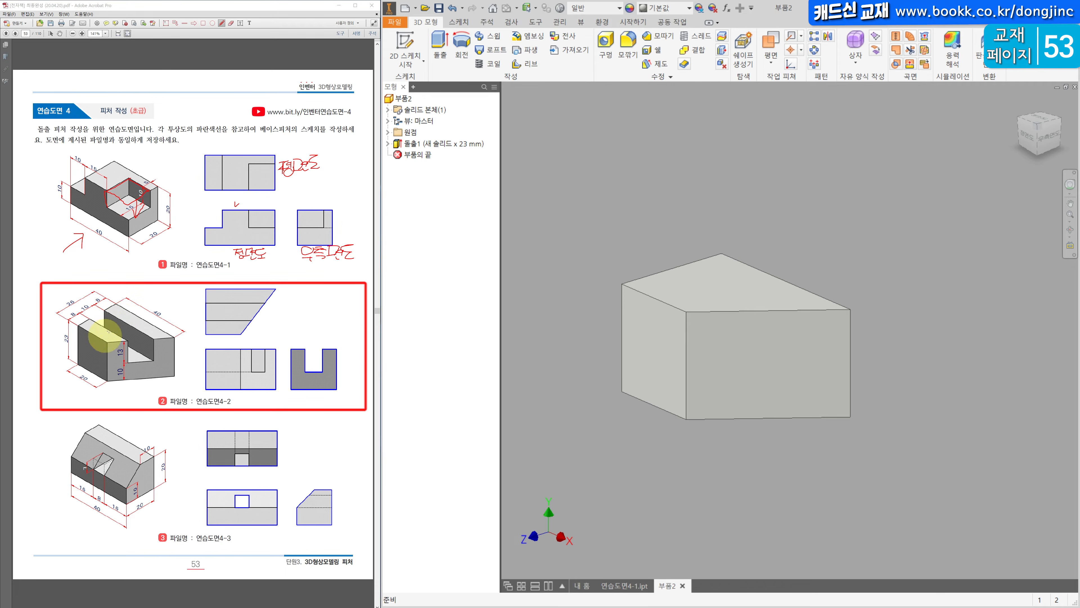
- Trace the slot in the isometric view of exercise 연습도면4-2 with red freehand strokes on the PDF page
{"action": "left_click", "coordinate": [91, 315]}
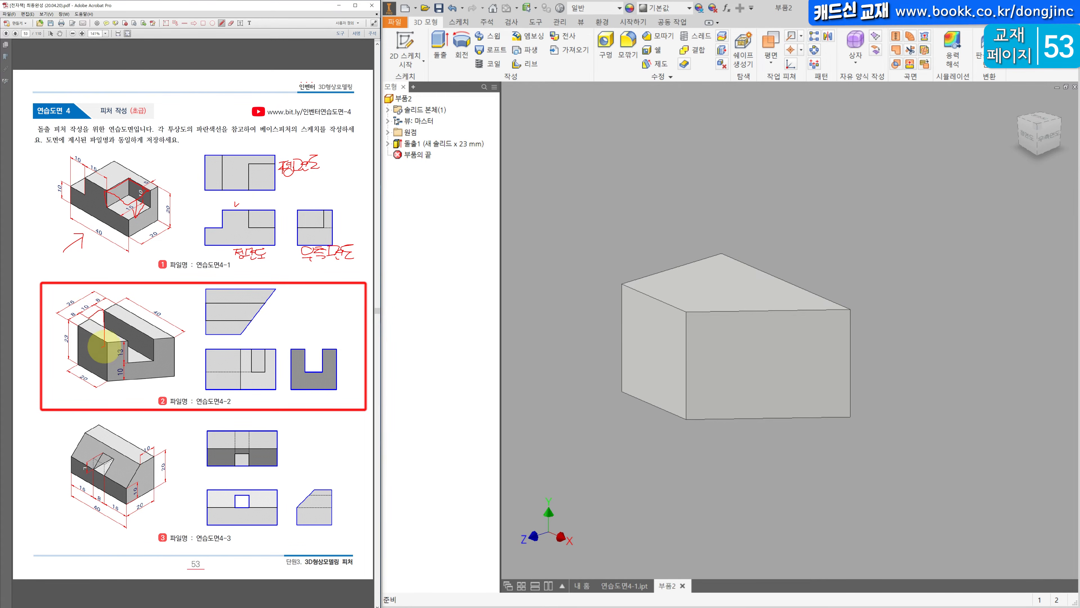
{"action": "mouse_move", "coordinate": [94, 351]}
{"action": "left_mouse_down"}
{"action": "mouse_move", "coordinate": [90, 318]}
{"action": "mouse_move", "coordinate": [129, 336]}
{"action": "left_mouse_up"}
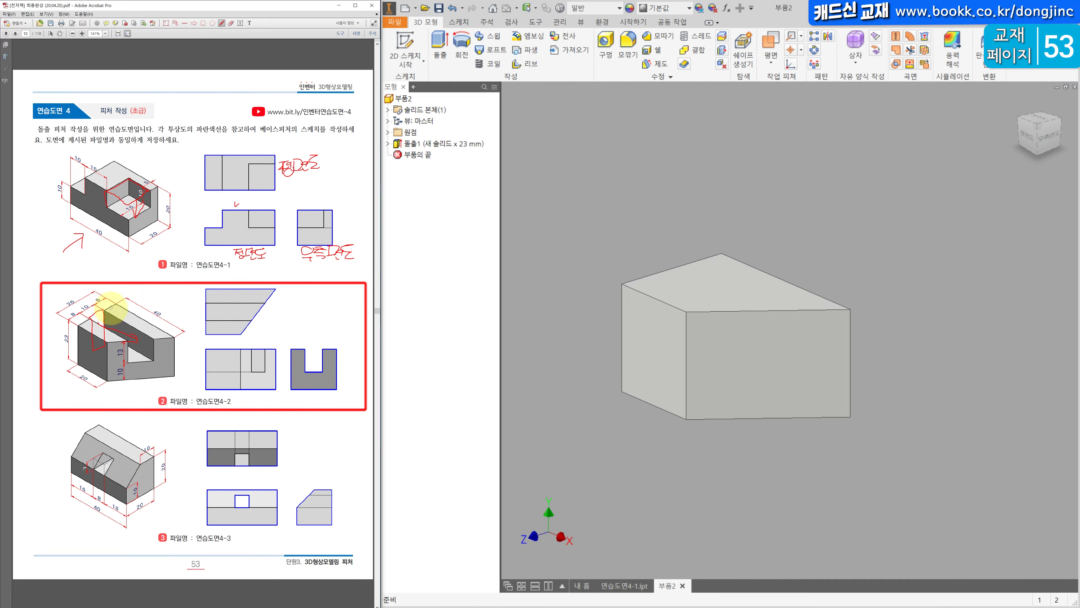
{"action": "mouse_move", "coordinate": [128, 321]}
{"action": "left_mouse_down"}
{"action": "mouse_move", "coordinate": [160, 339]}
{"action": "mouse_move", "coordinate": [123, 318]}
{"action": "left_mouse_up"}
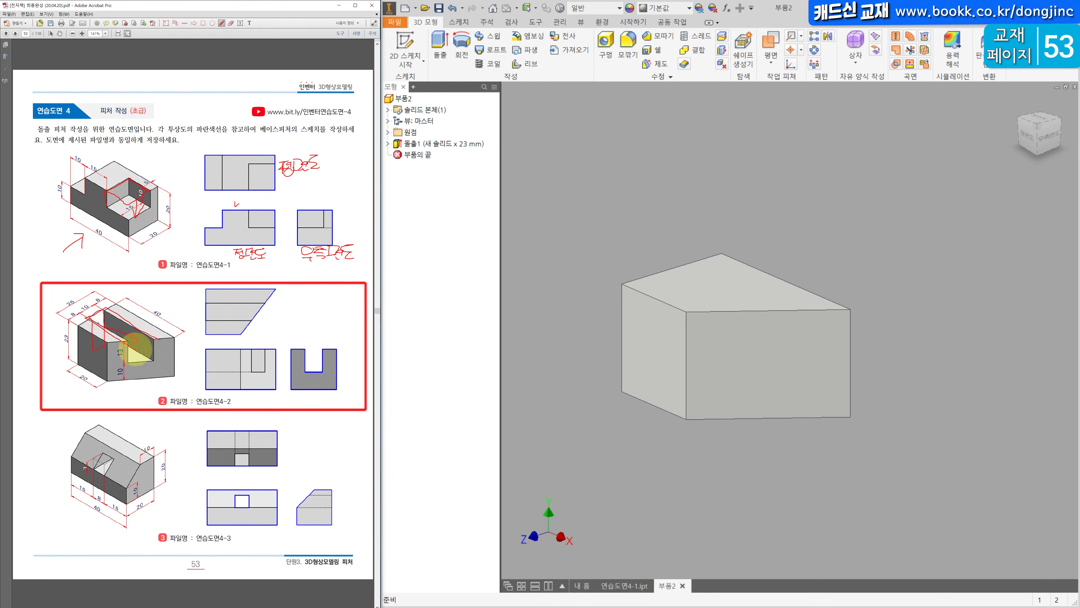
{"action": "left_click_drag", "start_coordinate": [143, 356], "coordinate": [153, 340]}
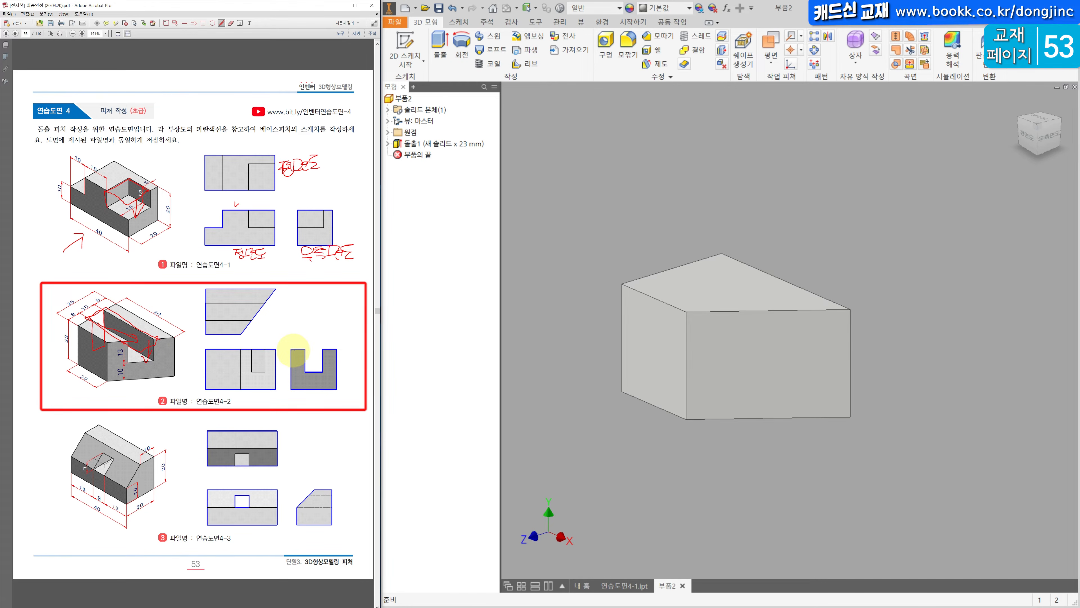
{"action": "left_click", "coordinate": [404, 47]}
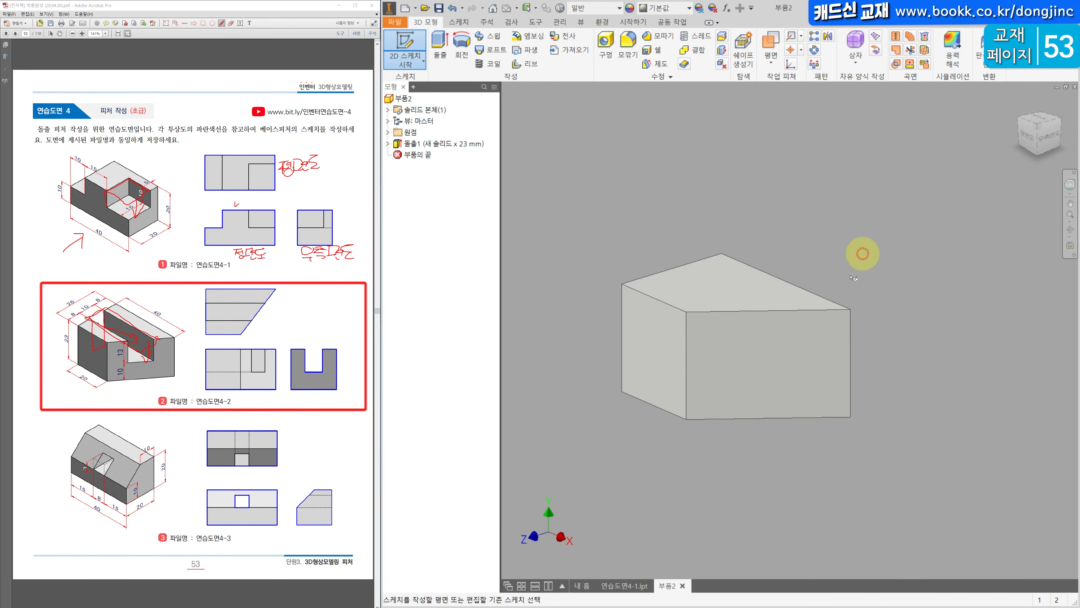
{"action": "left_click", "coordinate": [723, 290]}
{"action": "key", "text": "Escape"}
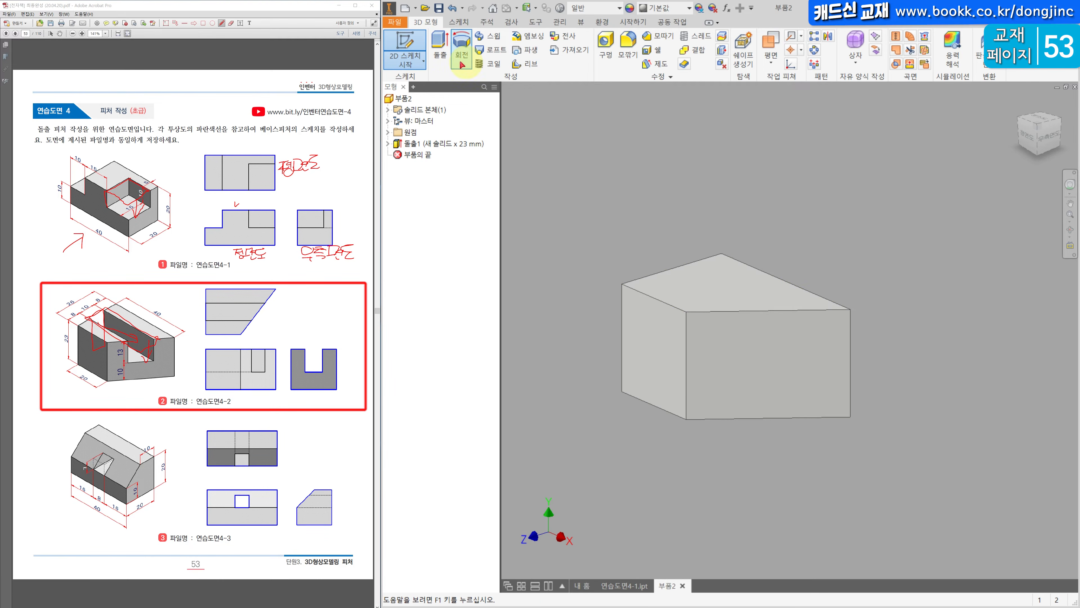
- Create a sketch on the solid's top face and project the face outline into it
{"action": "left_click", "coordinate": [421, 42]}
{"action": "left_click", "coordinate": [717, 286]}
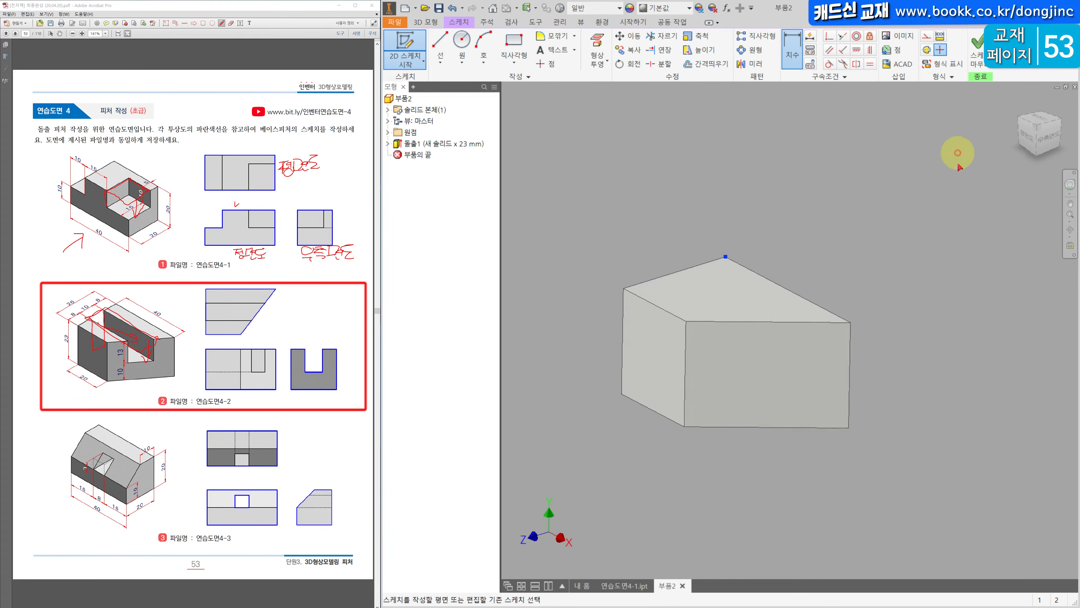
{"action": "left_click", "coordinate": [1057, 100]}
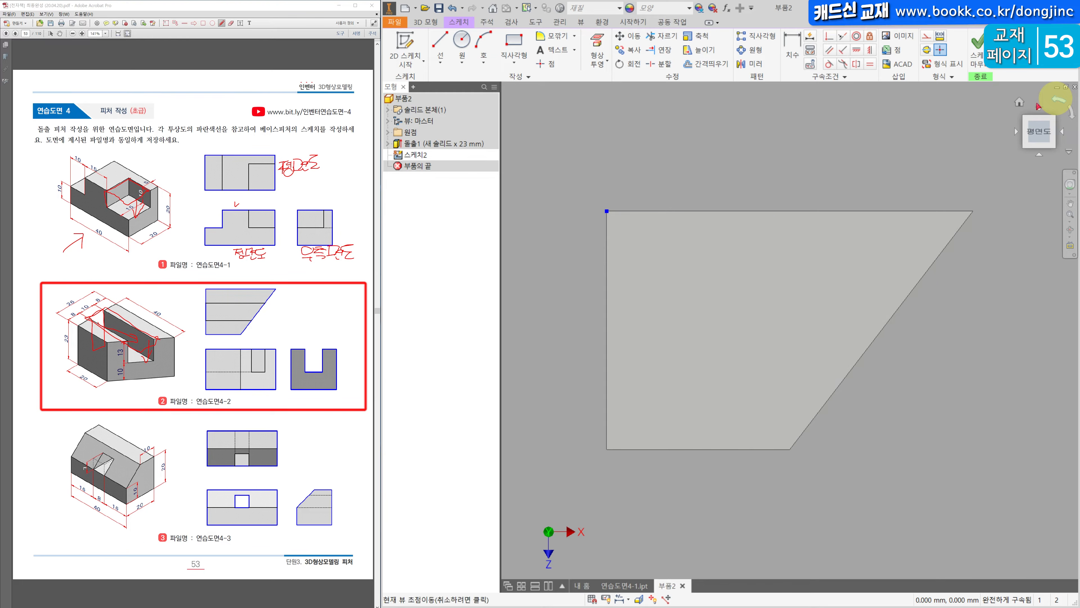
{"action": "left_click", "coordinate": [607, 47]}
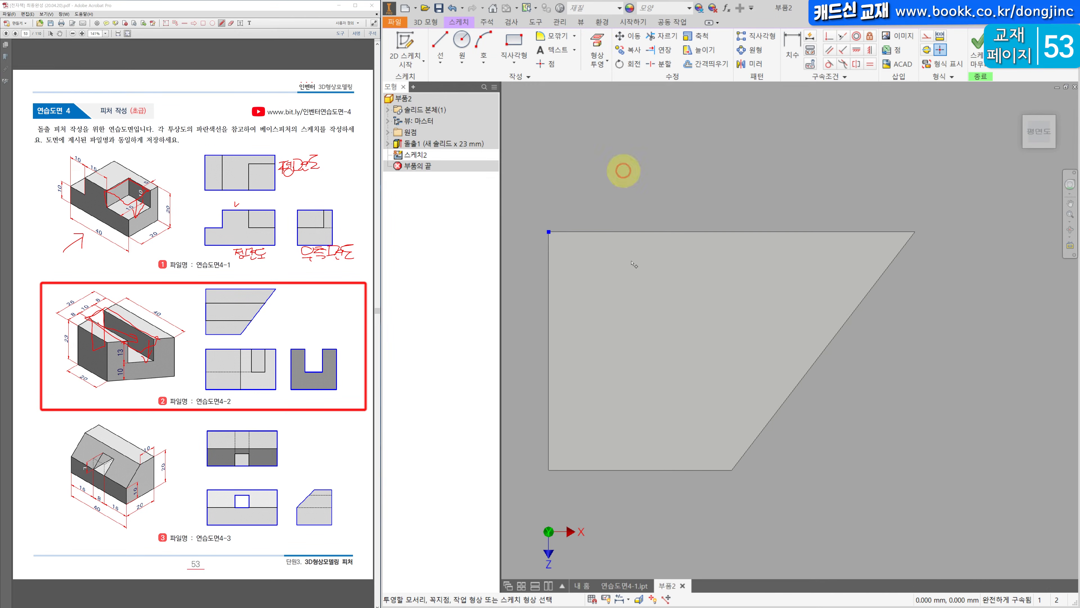
{"action": "left_click", "coordinate": [759, 297]}
- Draw two horizontal lines across the top face from its vertical edge to its slanted edge
{"action": "key", "text": "l"}
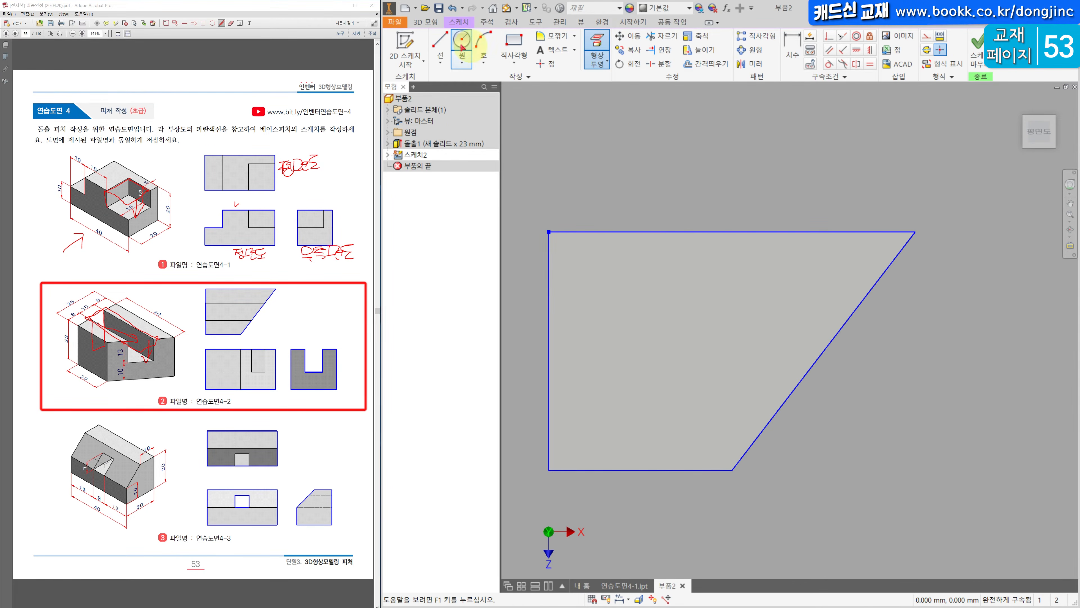
{"action": "left_click", "coordinate": [549, 310]}
{"action": "double_click", "coordinate": [854, 310]}
{"action": "left_click", "coordinate": [549, 383]}
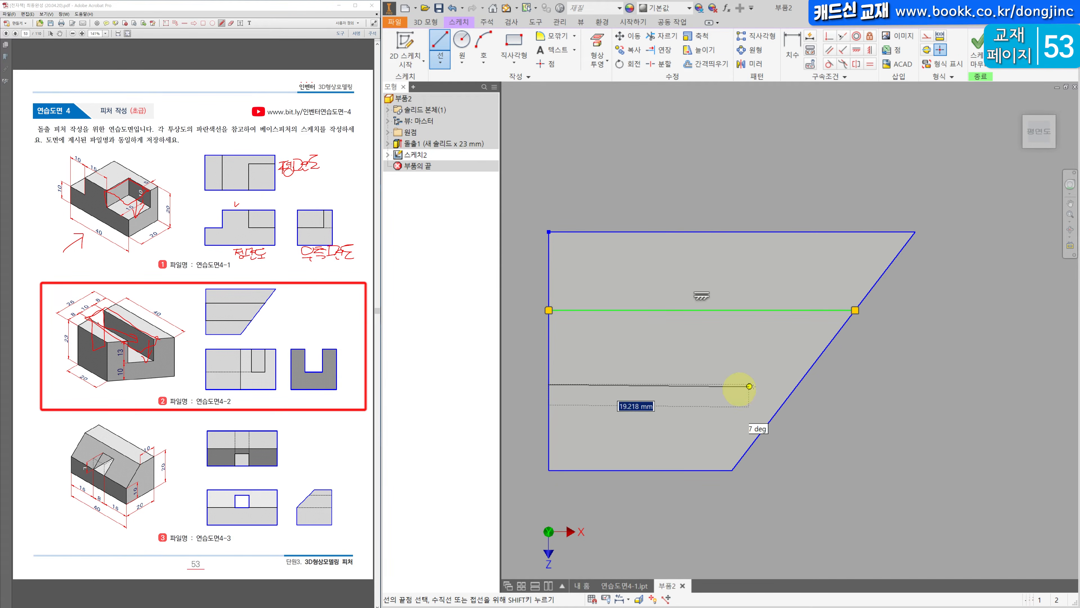
{"action": "double_click", "coordinate": [797, 384]}
- Dimension the distance between the two horizontal lines as 10 mm
{"action": "key", "text": "d"}
{"action": "left_click", "coordinate": [578, 310]}
{"action": "left_click", "coordinate": [602, 383]}
{"action": "left_click", "coordinate": [504, 350]}
{"action": "key", "text": "Return"}
- Dimension the distance from the face's 40 mm edge to the nearer horizontal line as 8 mm
{"action": "left_click", "coordinate": [615, 293]}
{"action": "left_click", "coordinate": [621, 232]}
{"action": "left_click", "coordinate": [512, 252]}
{"action": "type", "text": "8"}
{"action": "key", "text": "Return"}
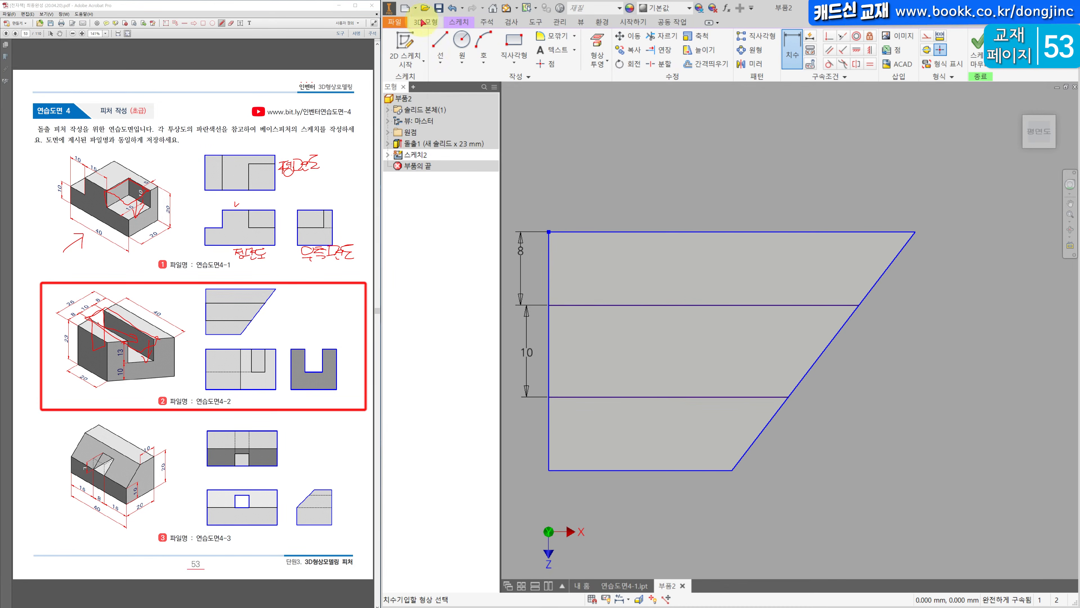
- Cut the middle strip between the two horizontal lines 13 mm down into the solid with Extrude
{"action": "key", "text": "e"}
{"action": "left_click", "coordinate": [638, 161]}
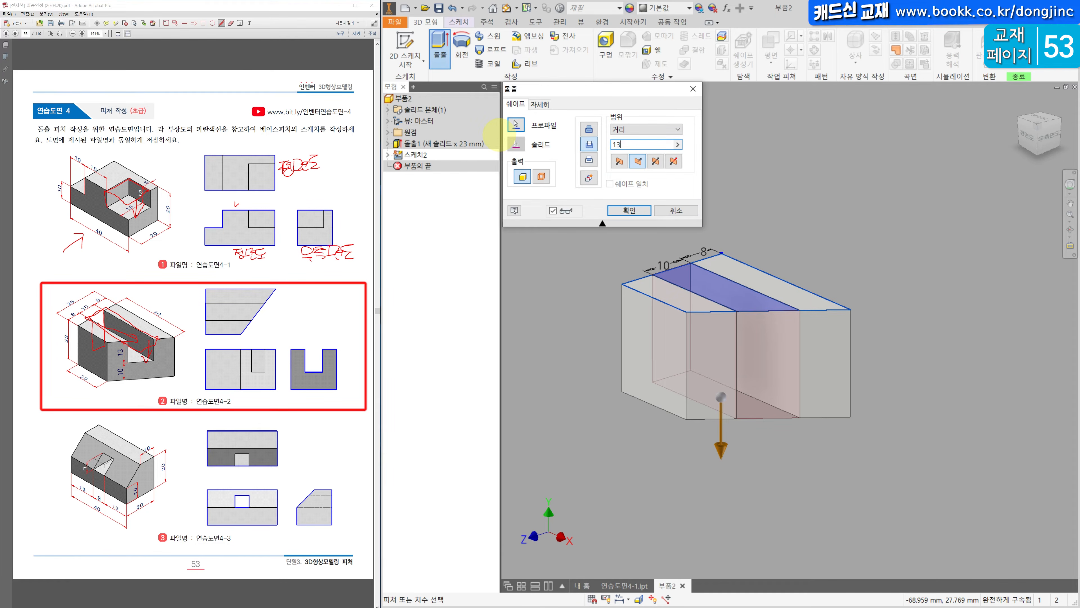
{"action": "key", "text": "Return"}
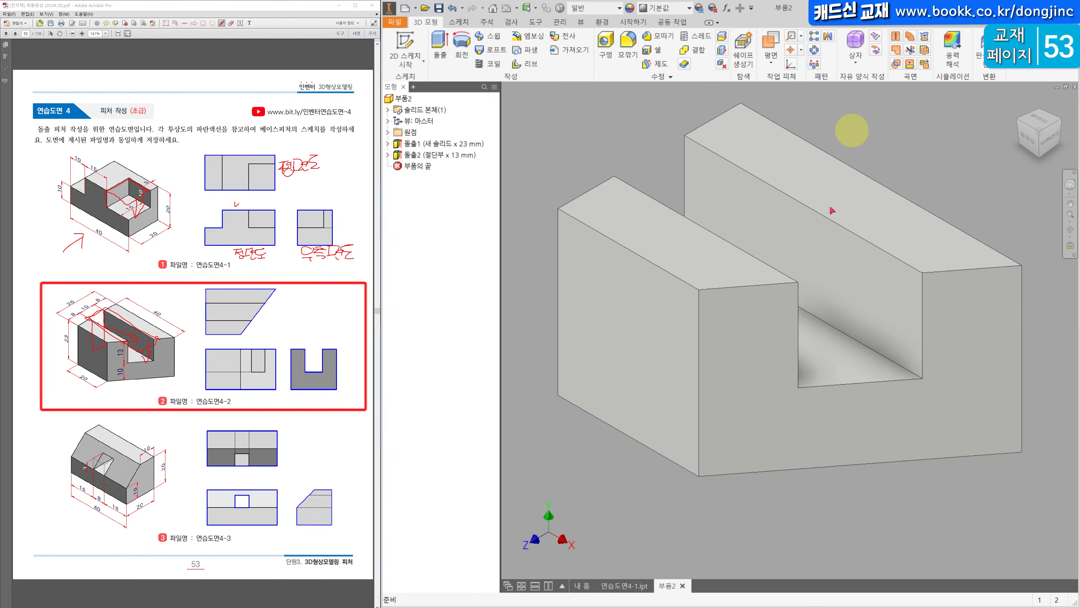
- Save the part as 연습도면4-2 in the 연습도면 folder
{"action": "key", "text": "ctrl+s"}
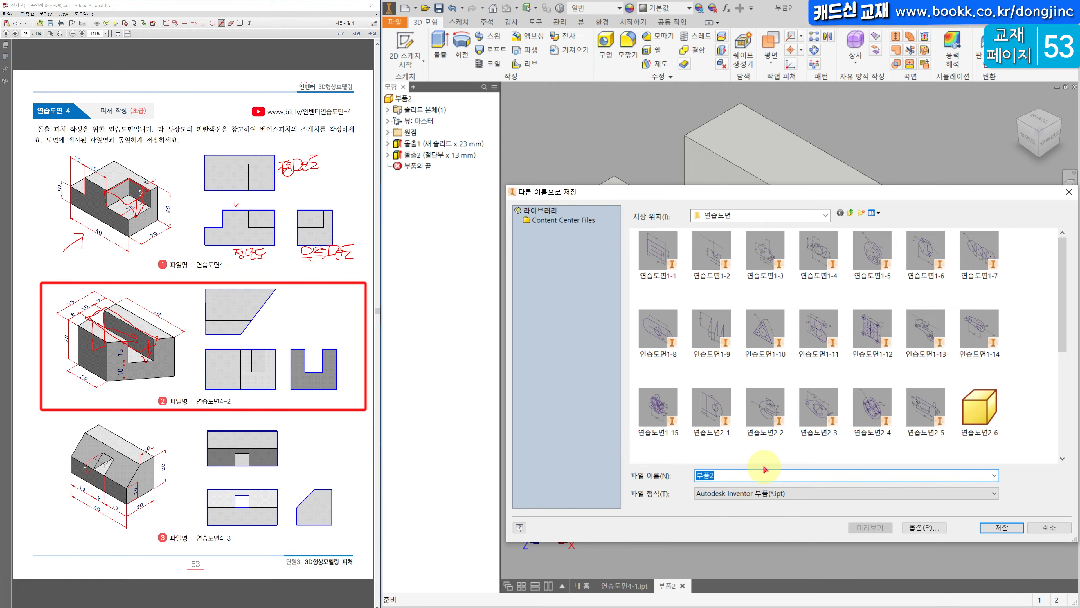
{"action": "scroll", "coordinate": [1032, 325], "scroll_direction": "down", "scroll_amount": 5}
{"action": "left_click", "coordinate": [731, 449]}
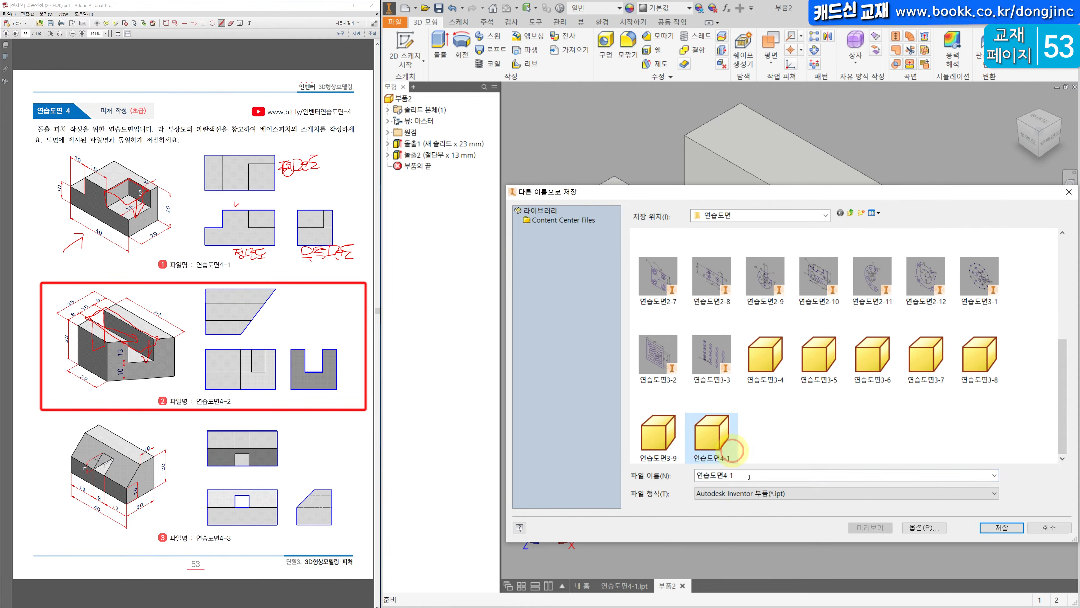
{"action": "left_click", "coordinate": [757, 475]}
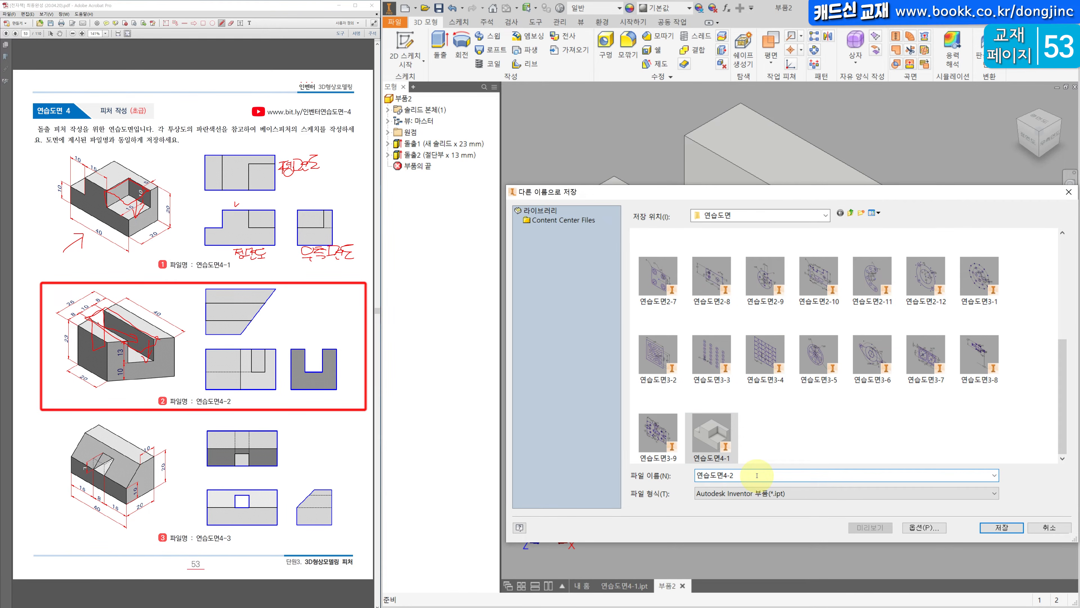
{"action": "type", "text": "2"}
{"action": "key", "text": "Return"}
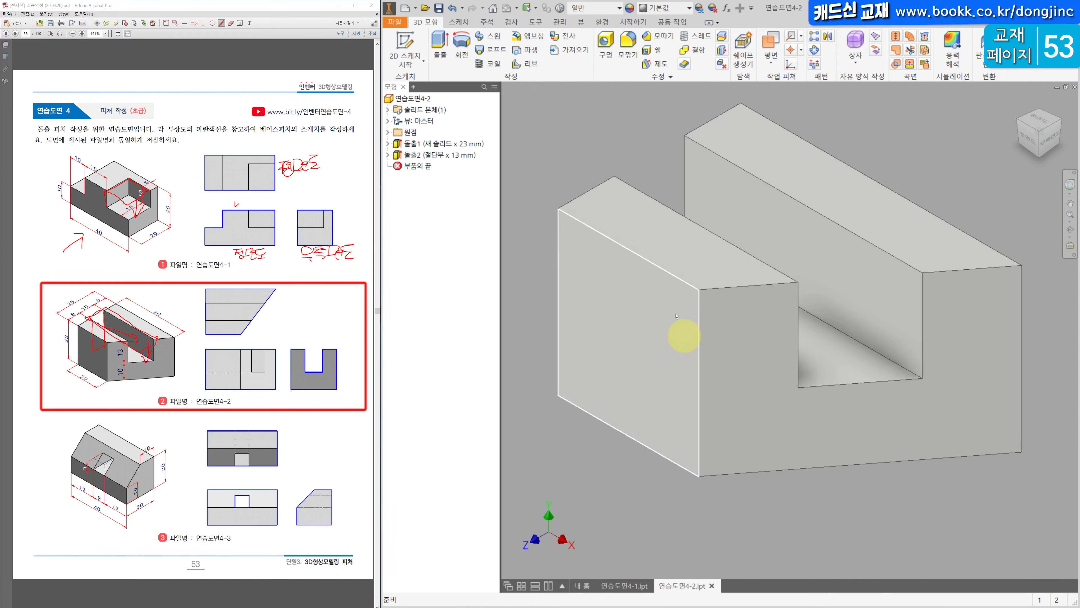
- Create a new part and start a sketch on the right-view origin plane (우측면도)
{"action": "left_click", "coordinate": [404, 8]}
{"action": "double_click", "coordinate": [876, 308]}
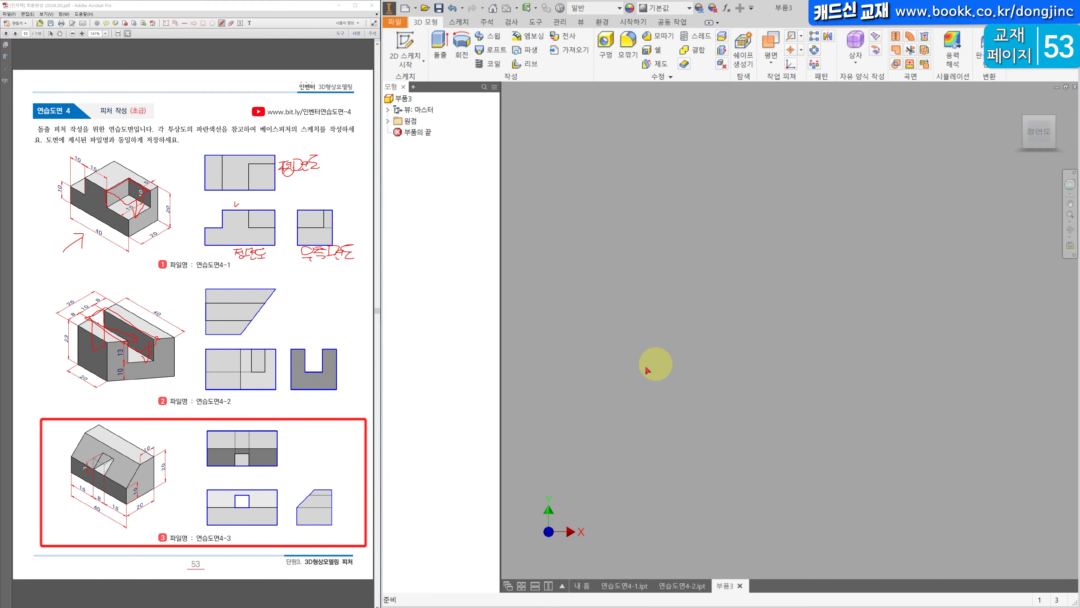
{"action": "left_click", "coordinate": [388, 121]}
{"action": "left_click", "coordinate": [426, 132]}
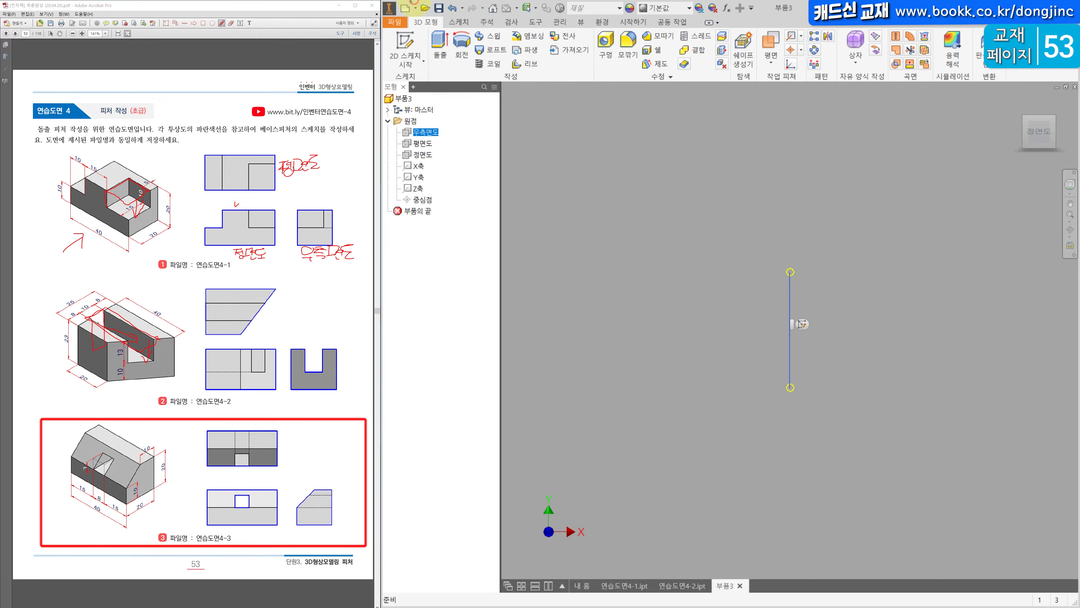
{"action": "left_click", "coordinate": [408, 41]}
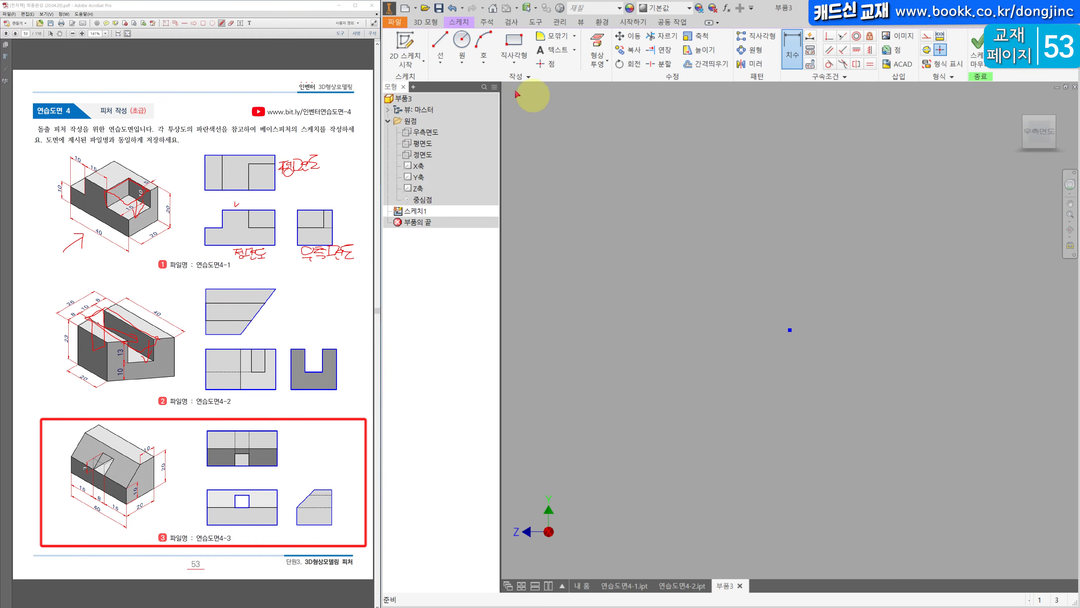
- Draw a closed five-sided profile with a sloped upper-left corner and make its top edge horizontal
{"action": "left_click", "coordinate": [440, 40]}
{"action": "left_click", "coordinate": [754, 360]}
{"action": "left_click", "coordinate": [852, 360]}
{"action": "left_click", "coordinate": [850, 247]}
{"action": "left_click", "coordinate": [794, 243]}
{"action": "left_click", "coordinate": [754, 280]}
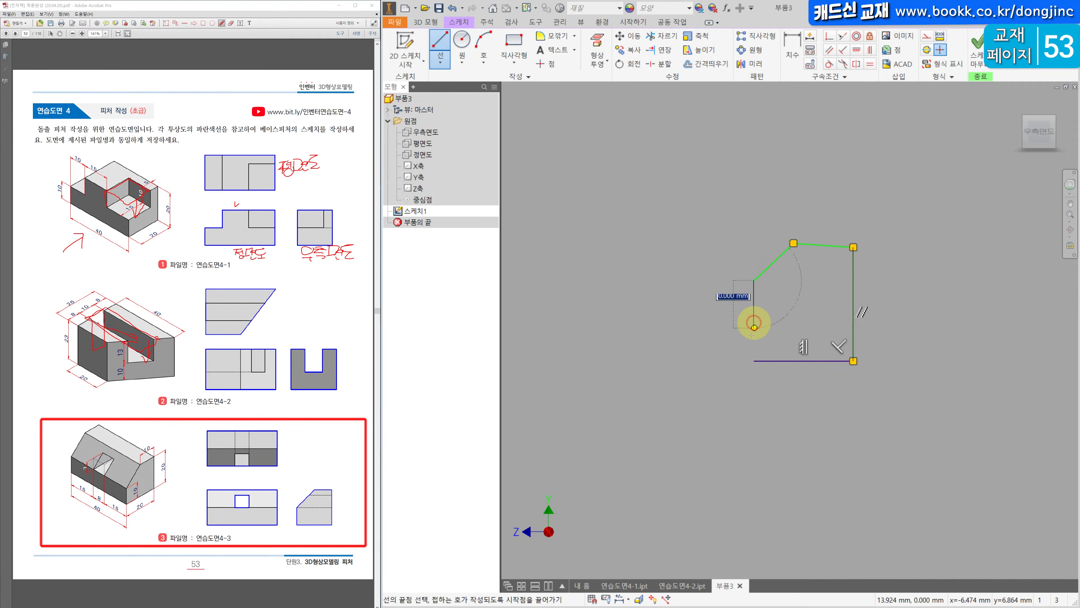
{"action": "left_click", "coordinate": [754, 360]}
{"action": "left_click", "coordinate": [870, 50]}
{"action": "left_click", "coordinate": [843, 246]}
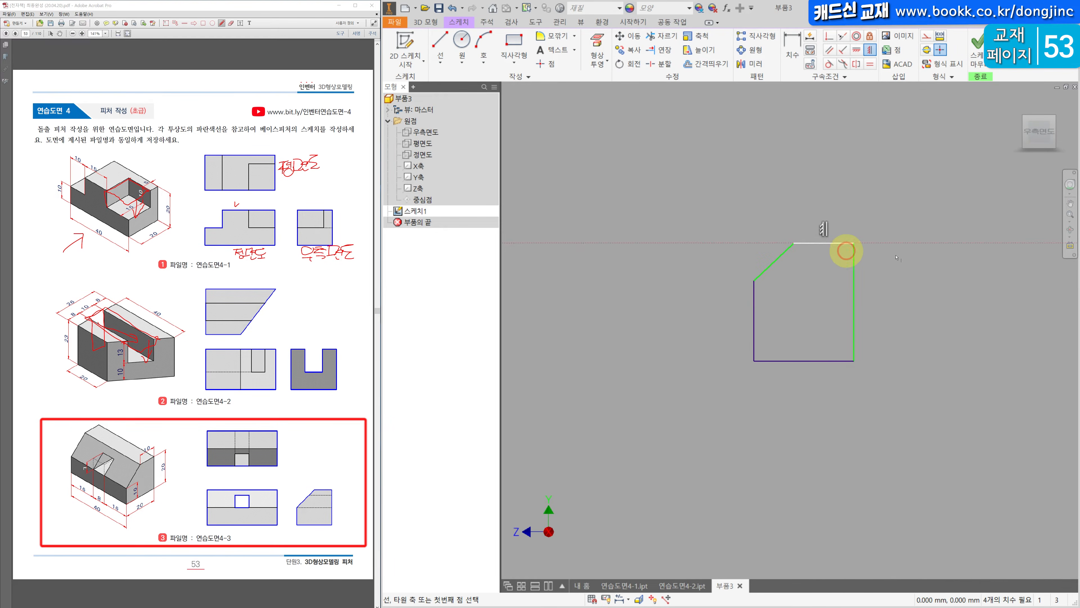
- Dimension the profile's overall height and its bottom width as 20 mm each
{"action": "left_click", "coordinate": [790, 46]}
{"action": "left_click", "coordinate": [854, 301]}
{"action": "left_click", "coordinate": [907, 297]}
{"action": "type", "text": "20"}
{"action": "key", "text": "Return"}
{"action": "left_click", "coordinate": [818, 361]}
{"action": "left_click", "coordinate": [796, 387]}
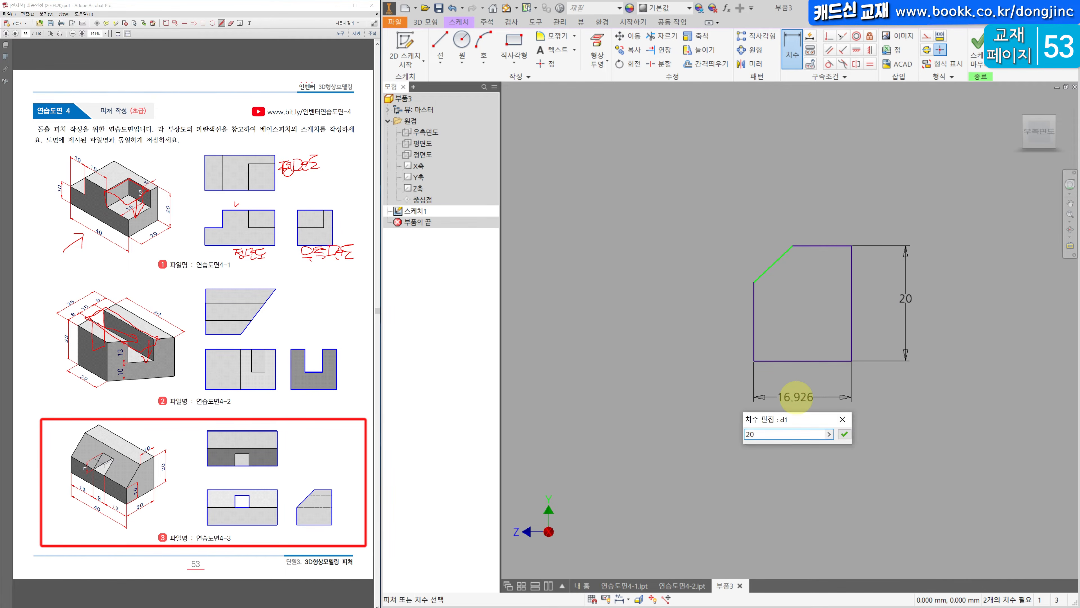
{"action": "type", "text": "20"}
{"action": "key", "text": "Return"}
- Dimension the profile's top edge and its short vertical edge as 10 mm each
{"action": "left_click", "coordinate": [840, 246]}
{"action": "left_click", "coordinate": [837, 211]}
{"action": "type", "text": "10"}
{"action": "key", "text": "Return"}
{"action": "left_click", "coordinate": [764, 312]}
{"action": "left_click", "coordinate": [689, 307]}
{"action": "type", "text": "10"}
{"action": "key", "text": "Return"}
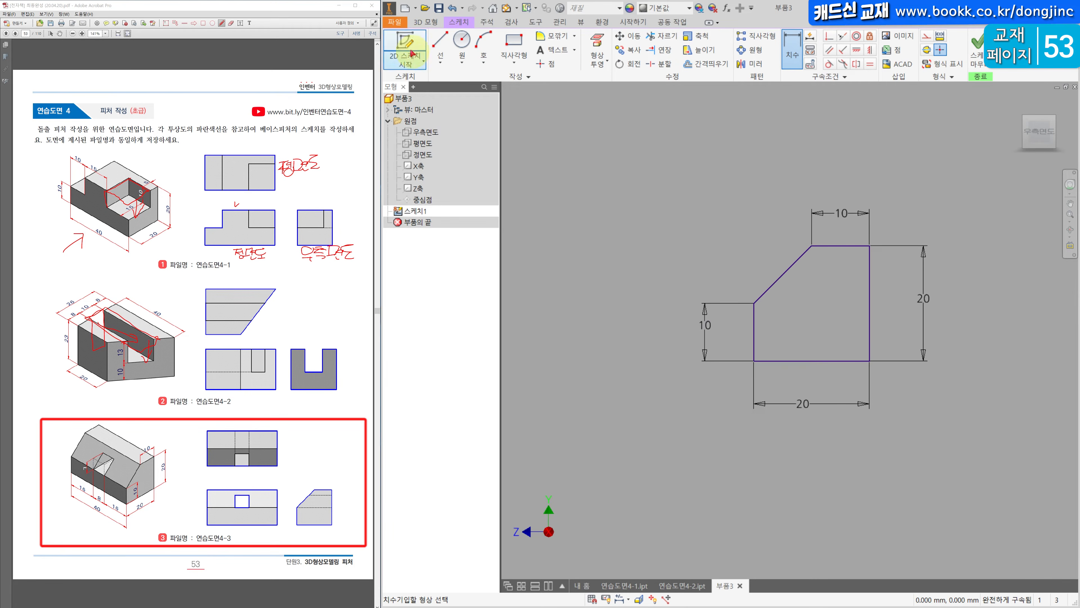
- Extrude the five-sided profile 40 mm into a new solid
{"action": "left_click", "coordinate": [427, 22]}
{"action": "left_click", "coordinate": [440, 42]}
{"action": "left_click", "coordinate": [1019, 102]}
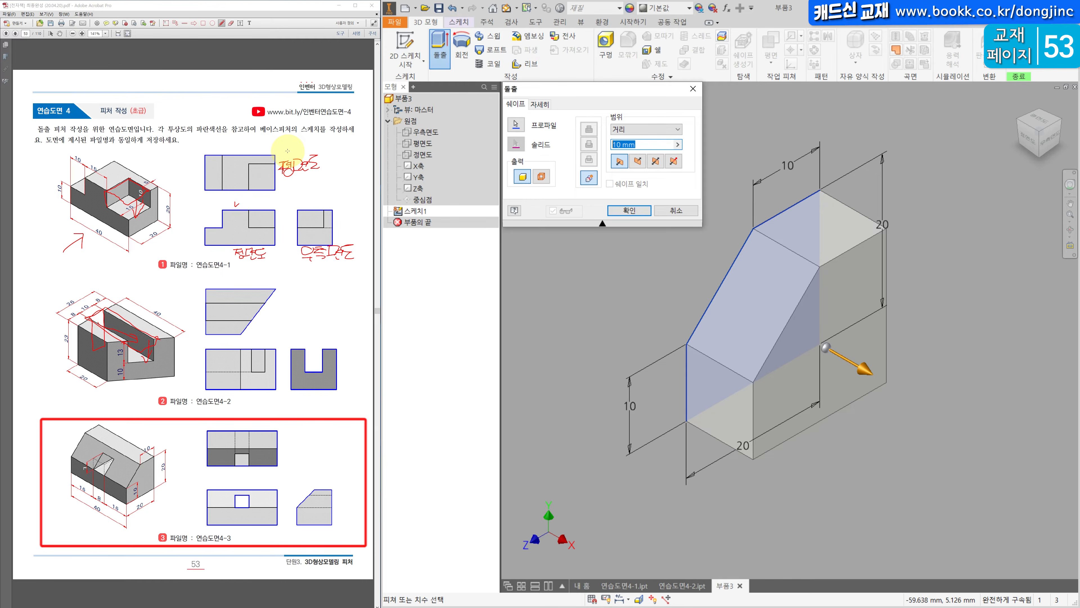
{"action": "left_click", "coordinate": [629, 210]}
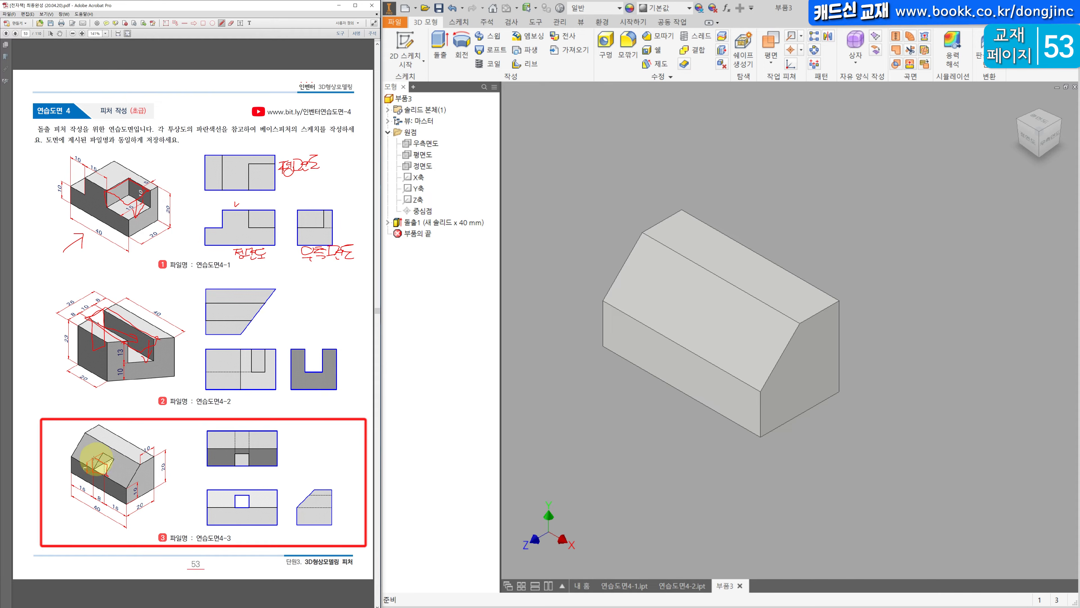
- Create a sketch on the solid's slanted face and project the face outline into it
{"action": "mouse_move", "coordinate": [100, 460]}
{"action": "left_mouse_down"}
{"action": "mouse_move", "coordinate": [143, 437]}
{"action": "mouse_move", "coordinate": [137, 454]}
{"action": "left_mouse_up"}
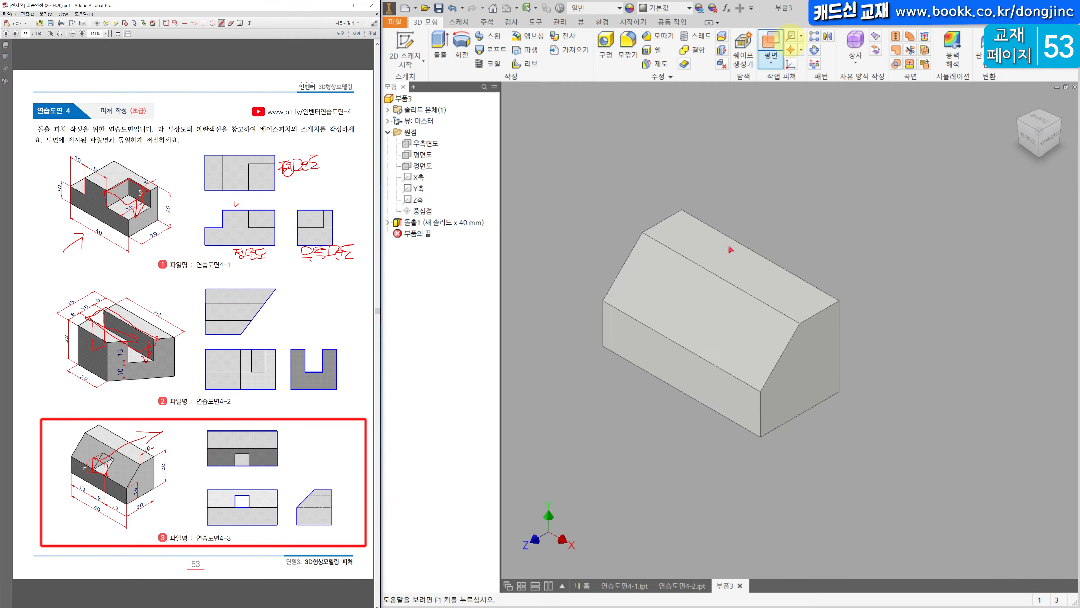
{"action": "left_click", "coordinate": [695, 301]}
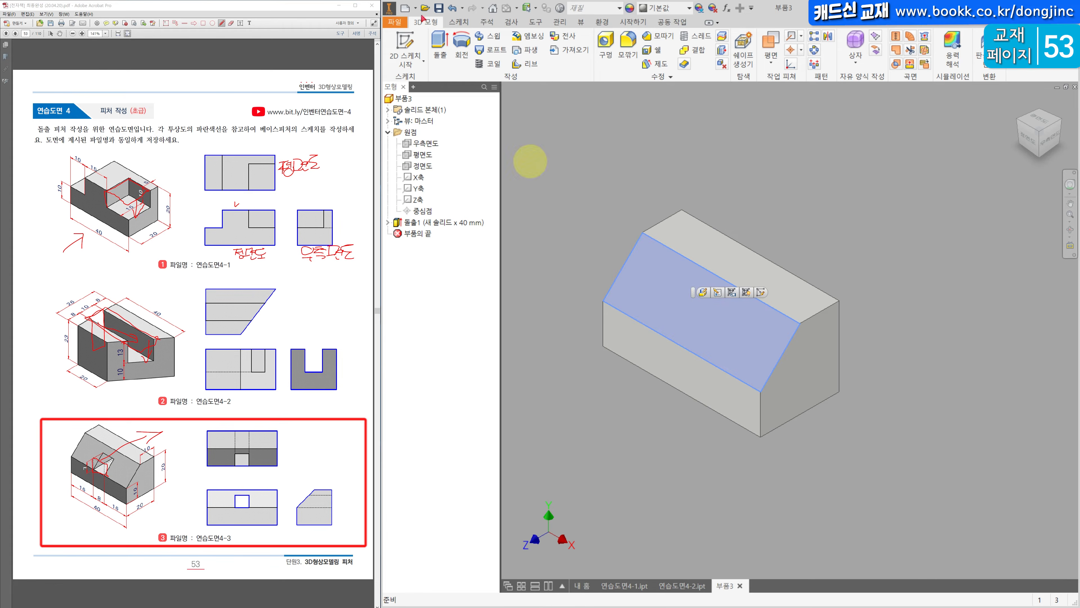
{"action": "left_click", "coordinate": [412, 38]}
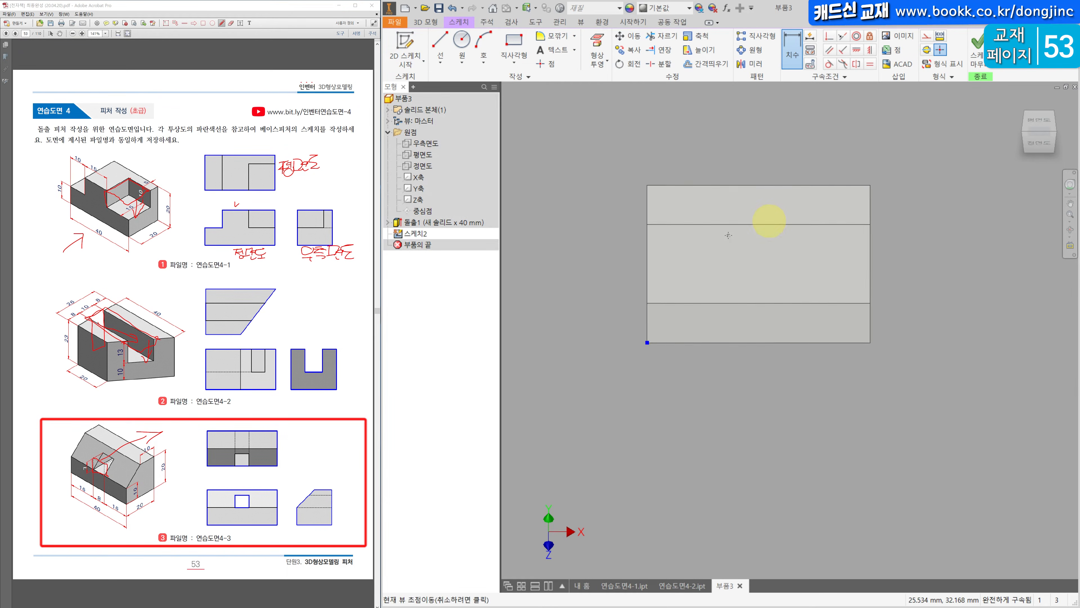
{"action": "left_click", "coordinate": [597, 42]}
{"action": "left_click", "coordinate": [678, 273]}
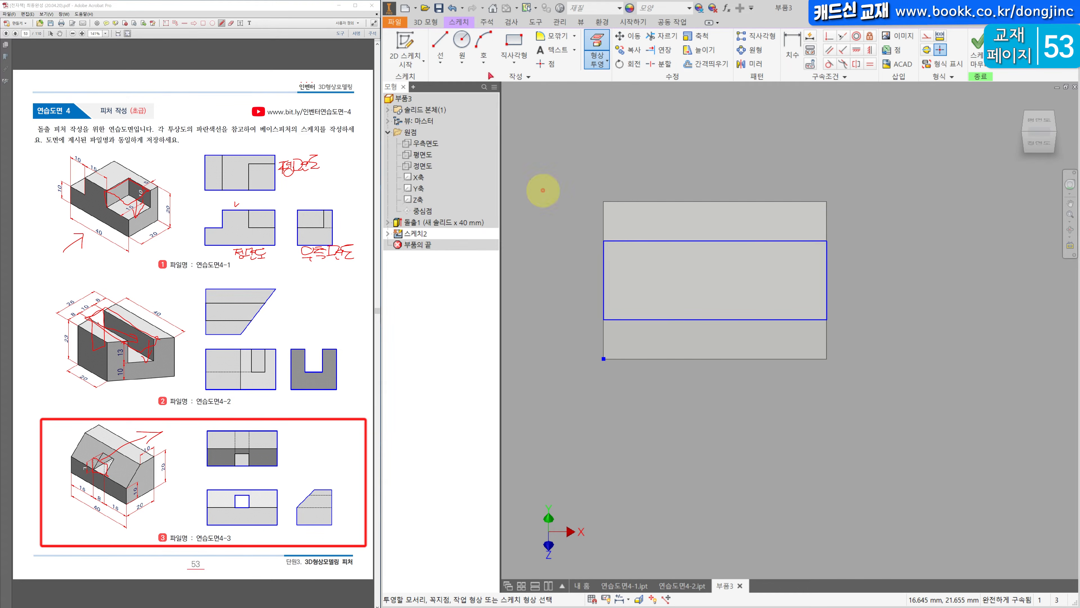
- Draw two vertical lines across the slanted face between its upper and lower edges
{"action": "left_click", "coordinate": [440, 41]}
{"action": "left_click", "coordinate": [684, 242]}
{"action": "left_click", "coordinate": [685, 319]}
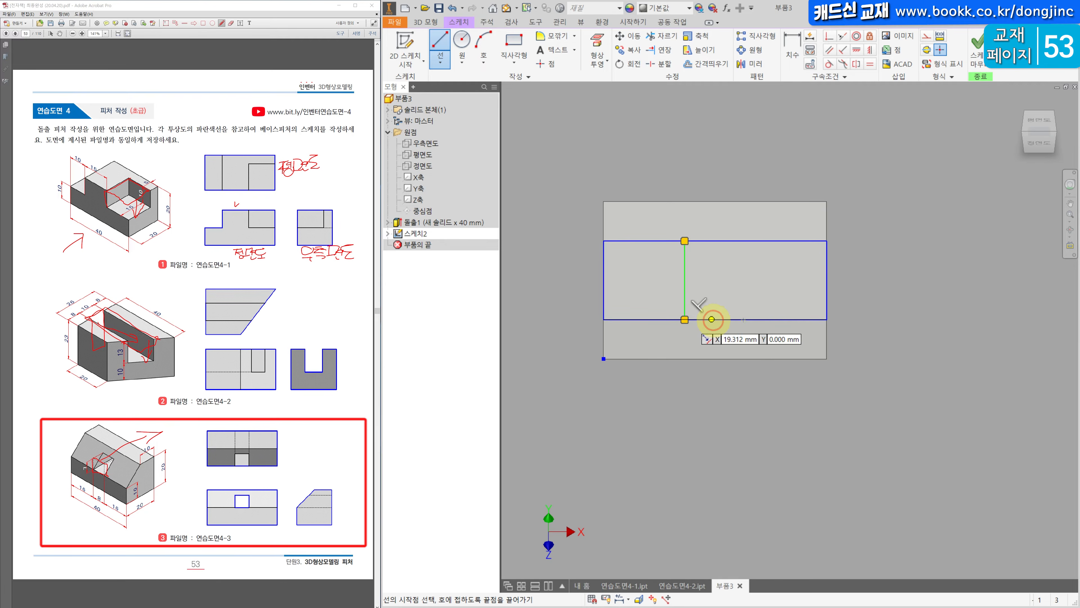
{"action": "left_click", "coordinate": [755, 318]}
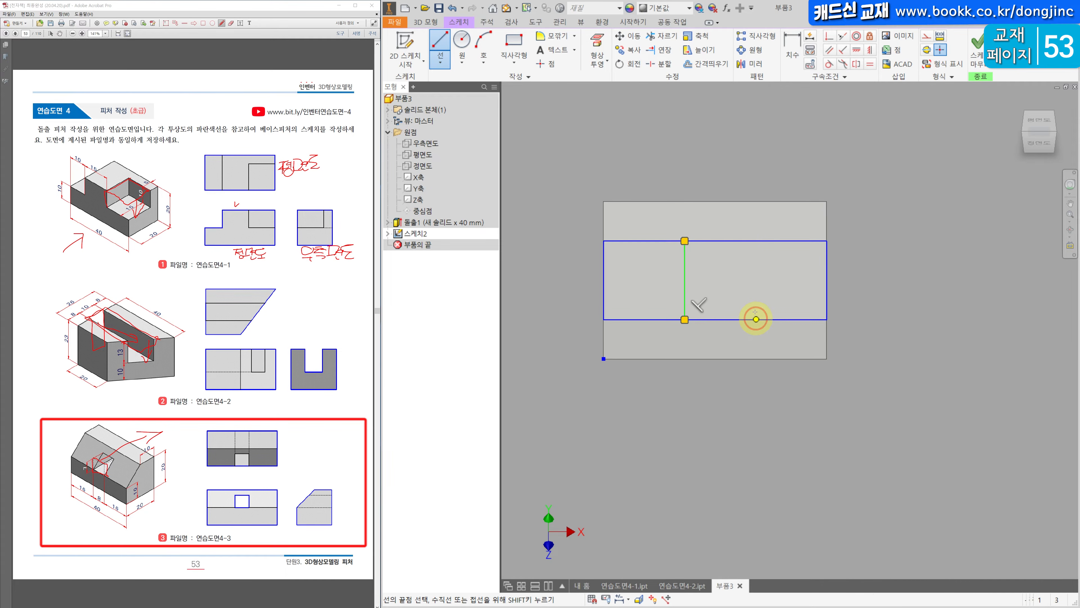
{"action": "left_click", "coordinate": [756, 241]}
{"action": "key", "text": "Escape"}
- Try to extrude the area between the two lines 40 mm into the solid as a cut perpendicular to the slanted face
{"action": "left_click", "coordinate": [425, 22]}
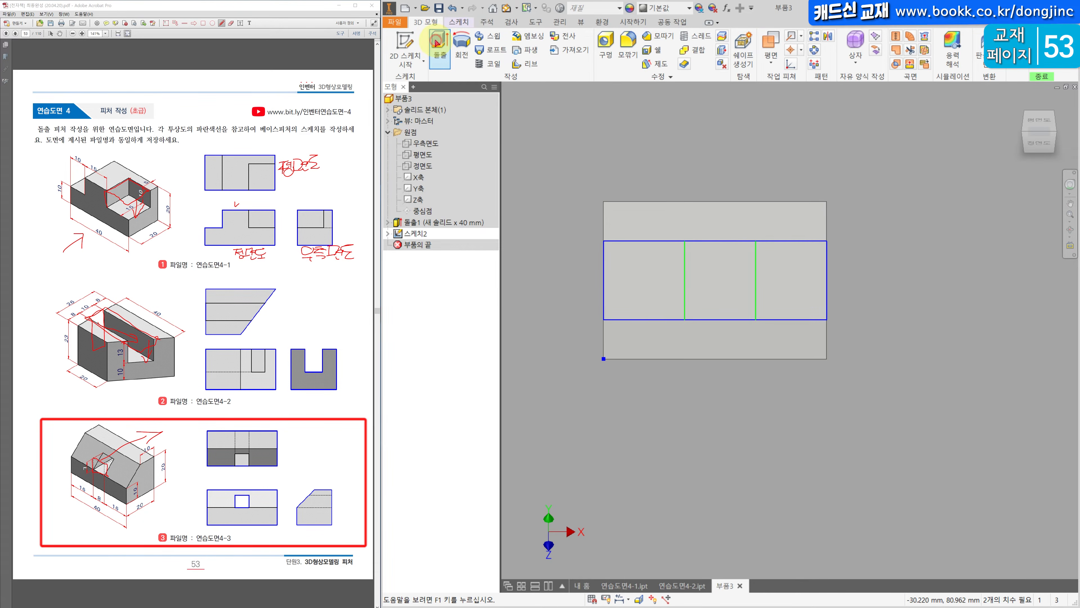
{"action": "left_click", "coordinate": [440, 45]}
{"action": "left_click", "coordinate": [701, 308]}
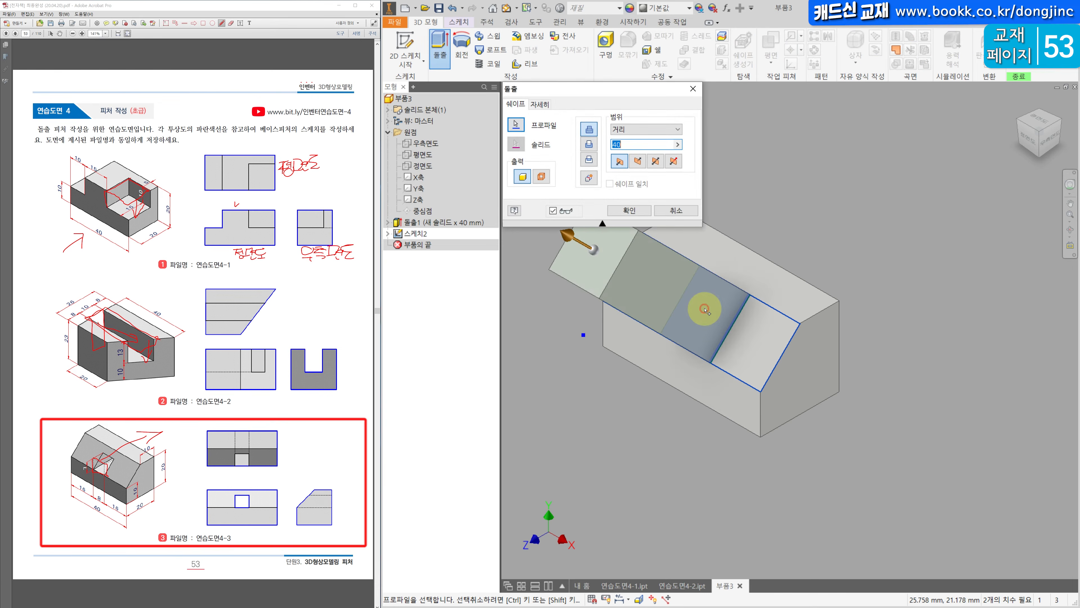
{"action": "left_click", "coordinate": [638, 161]}
{"action": "mouse_move", "coordinate": [697, 290]}
{"action": "middle_mouse_down", "text": "shift"}
{"action": "mouse_move", "coordinate": [643, 260]}
{"action": "mouse_move", "coordinate": [692, 273]}
{"action": "middle_mouse_up", "text": "shift"}
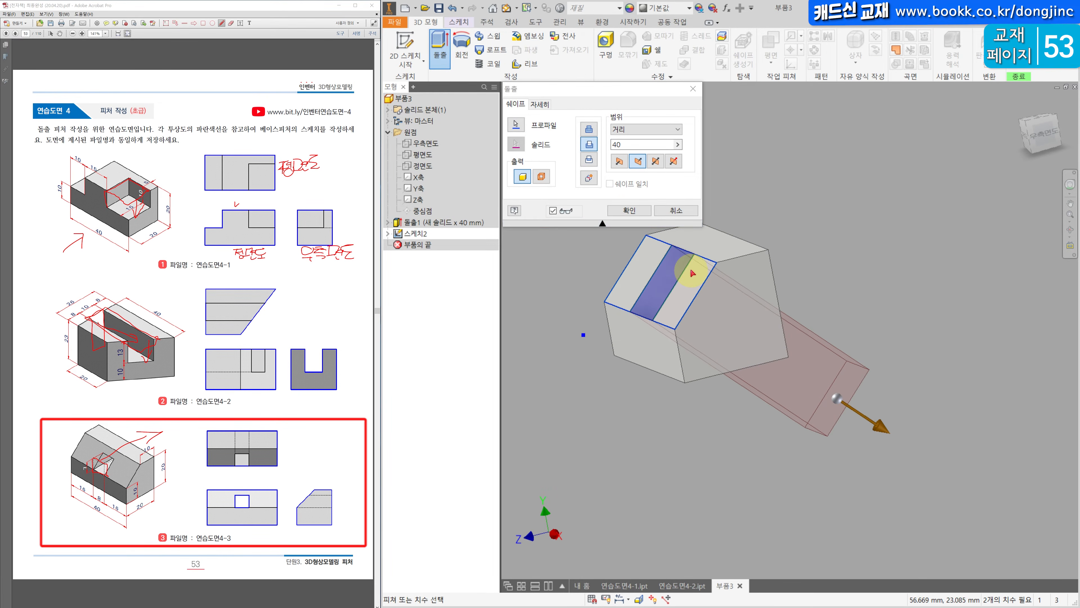
{"action": "mouse_move", "coordinate": [687, 281]}
{"action": "middle_mouse_down"}
{"action": "mouse_move", "coordinate": [669, 274]}
{"action": "mouse_move", "coordinate": [711, 276]}
{"action": "middle_mouse_up"}
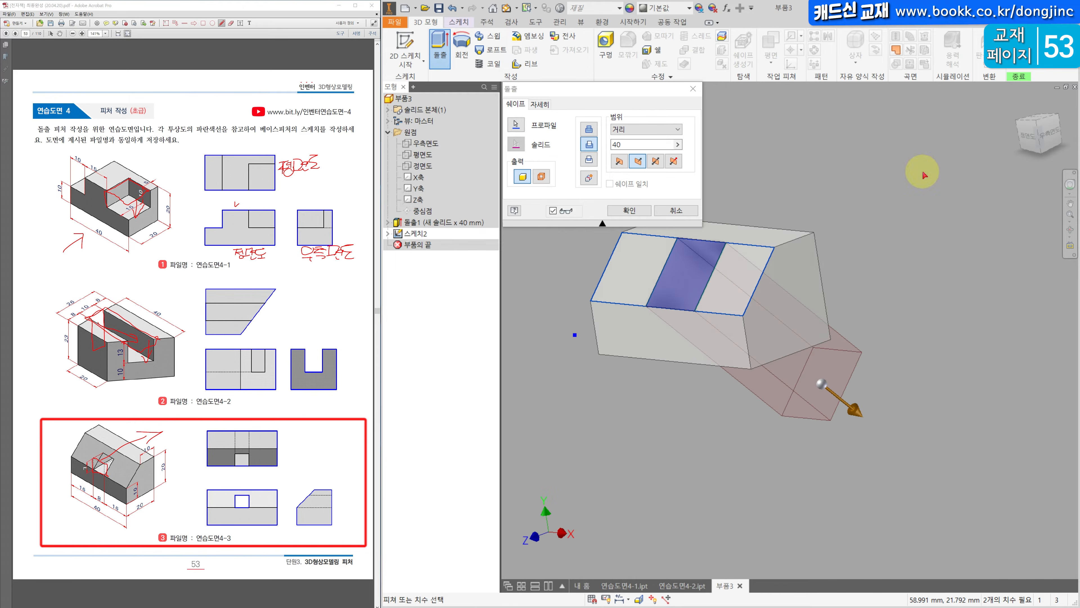
{"action": "left_click", "coordinate": [1026, 140]}
{"action": "middle_click_drag", "start_coordinate": [882, 302], "coordinate": [789, 251], "text": "shift"}
{"action": "left_click", "coordinate": [676, 213]}
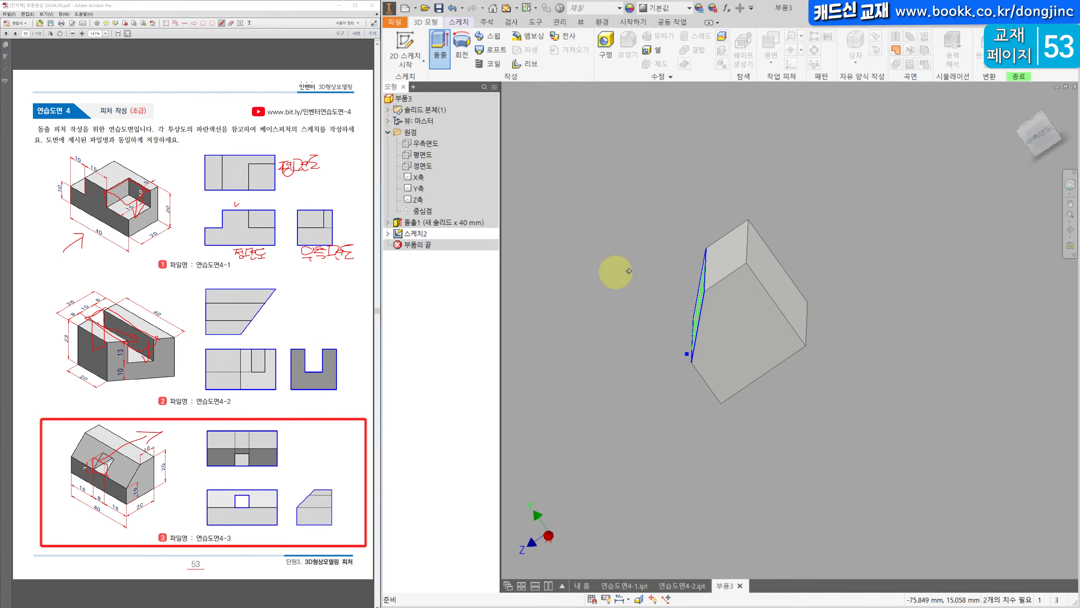
- Undo the sketch made on the slanted face
{"action": "middle_click_drag", "start_coordinate": [616, 271], "coordinate": [713, 252], "text": "shift"}
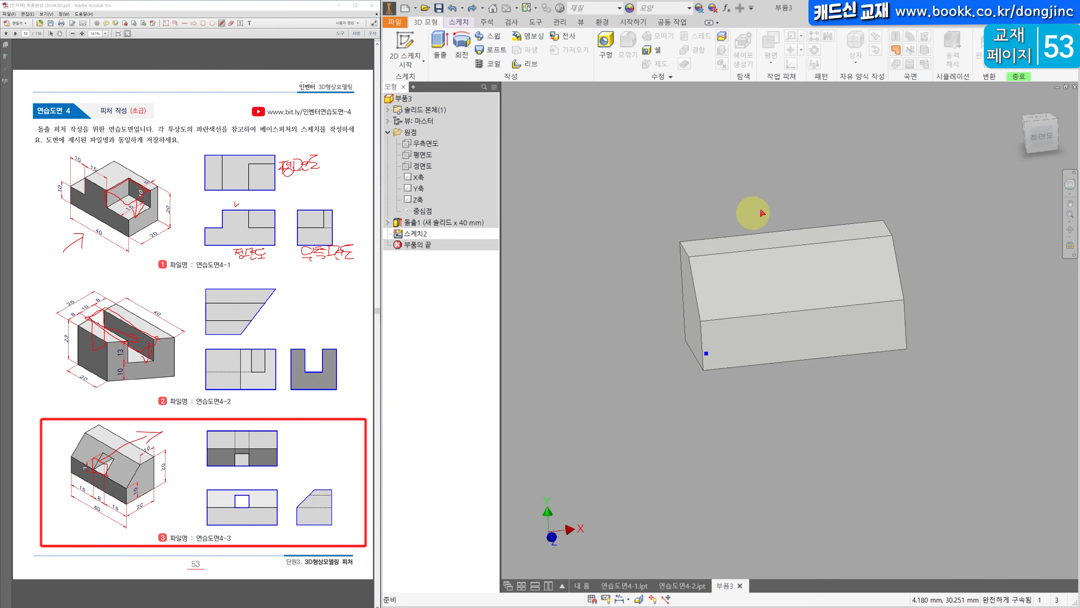
{"action": "key", "text": "ctrl+z"}
{"action": "middle_click_drag", "start_coordinate": [831, 278], "coordinate": [774, 268], "text": "shift"}
{"action": "left_click", "coordinate": [711, 296]}
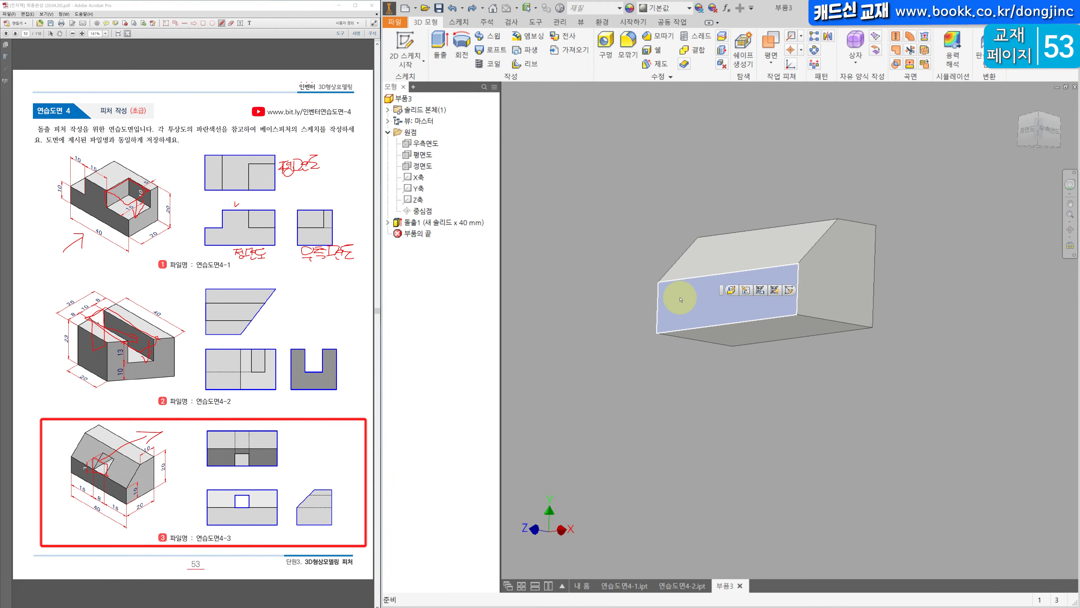
{"action": "middle_click_drag", "start_coordinate": [689, 288], "coordinate": [648, 285], "text": "shift"}
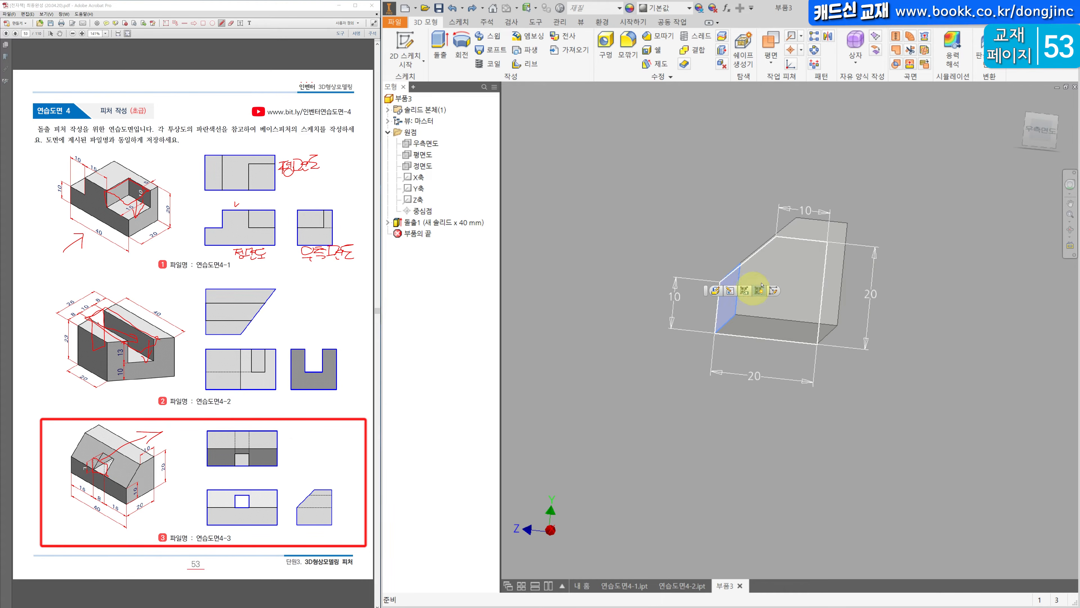
{"action": "left_click_drag", "start_coordinate": [738, 224], "coordinate": [736, 305]}
{"action": "mouse_move", "coordinate": [739, 264]}
{"action": "left_mouse_down"}
{"action": "mouse_move", "coordinate": [877, 273]}
{"action": "mouse_move", "coordinate": [868, 281]}
{"action": "mouse_move", "coordinate": [756, 266]}
{"action": "left_mouse_up"}
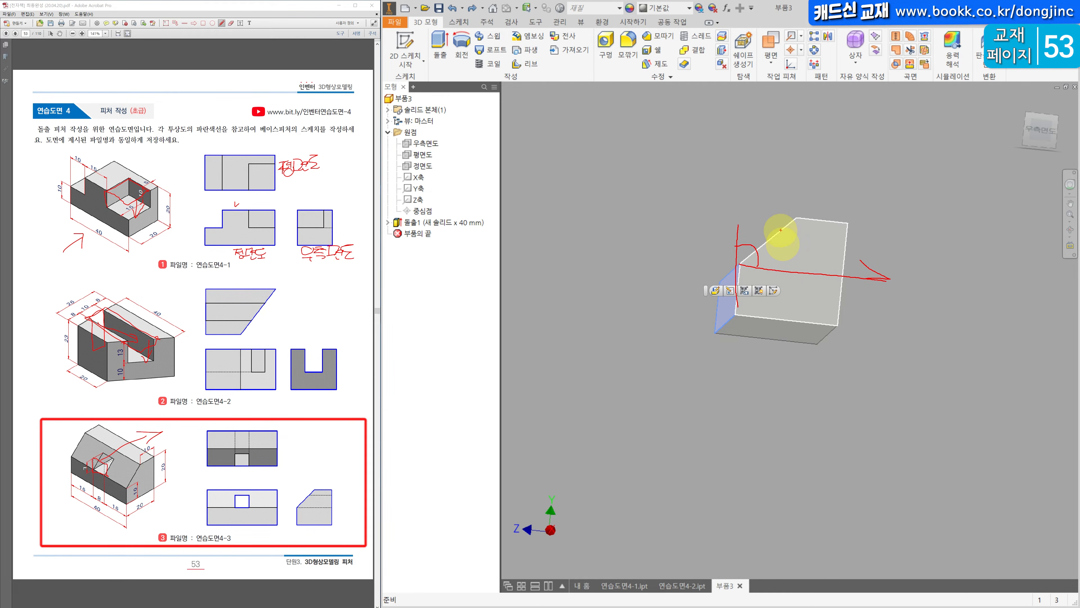
{"action": "key", "text": "Escape"}
{"action": "left_click", "coordinate": [776, 198]}
- Create a sketch on the solid's vertical front face and project that face's upper edge into it
{"action": "middle_click_drag", "start_coordinate": [696, 245], "coordinate": [730, 270], "text": "shift"}
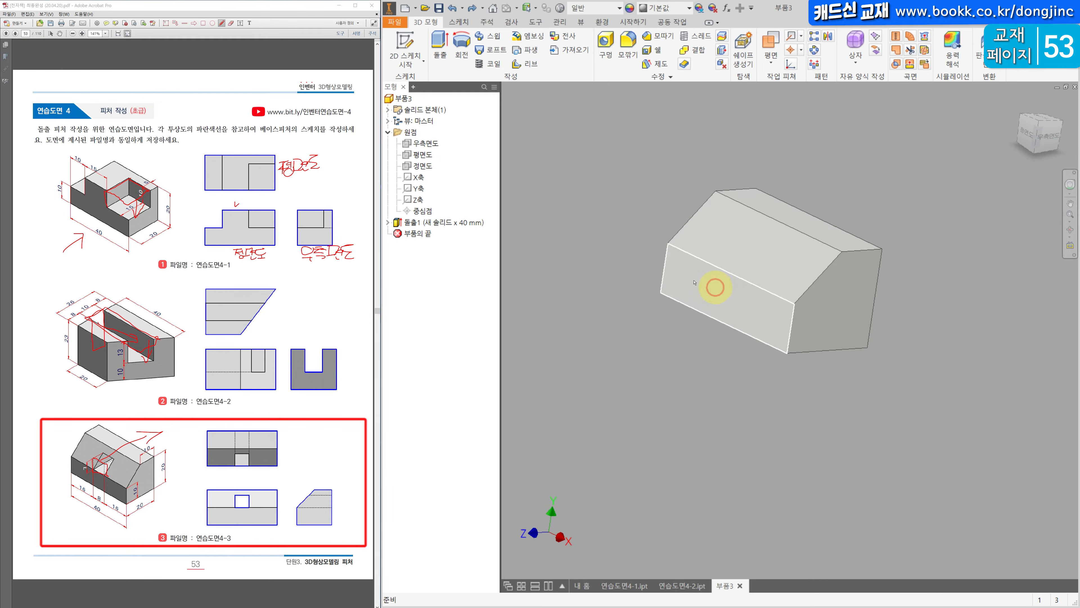
{"action": "left_click", "coordinate": [716, 287]}
{"action": "left_click", "coordinate": [405, 46]}
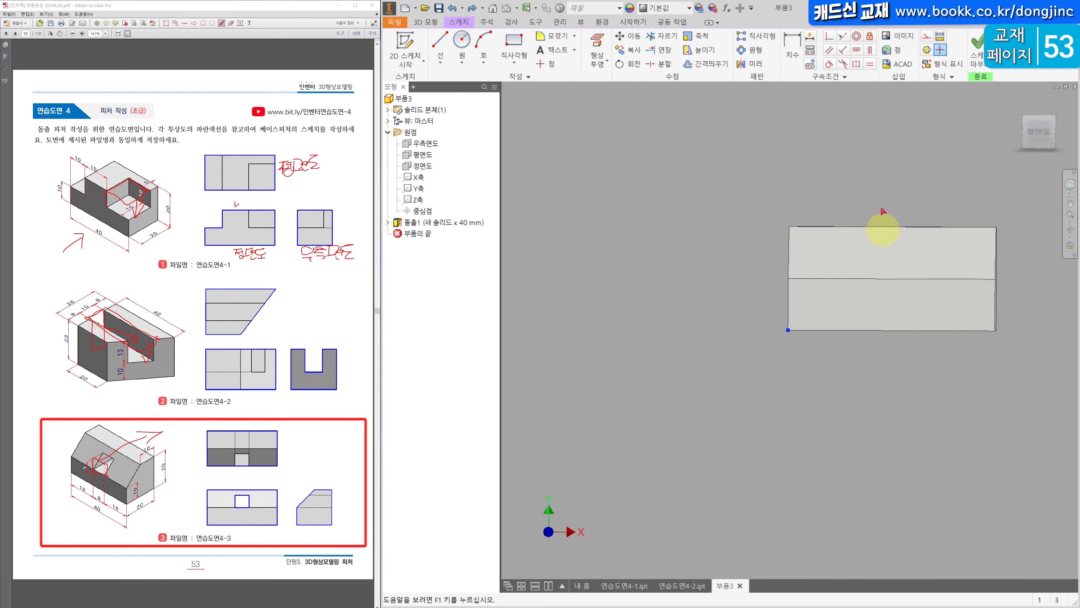
{"action": "key", "text": "p"}
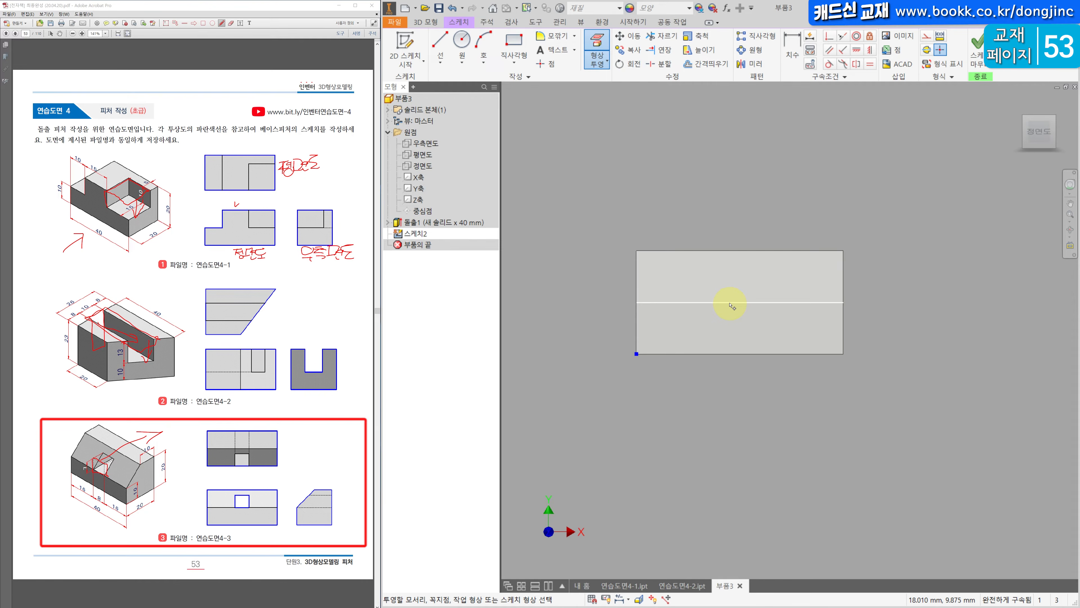
{"action": "left_click", "coordinate": [730, 302]}
{"action": "key", "text": "Escape"}
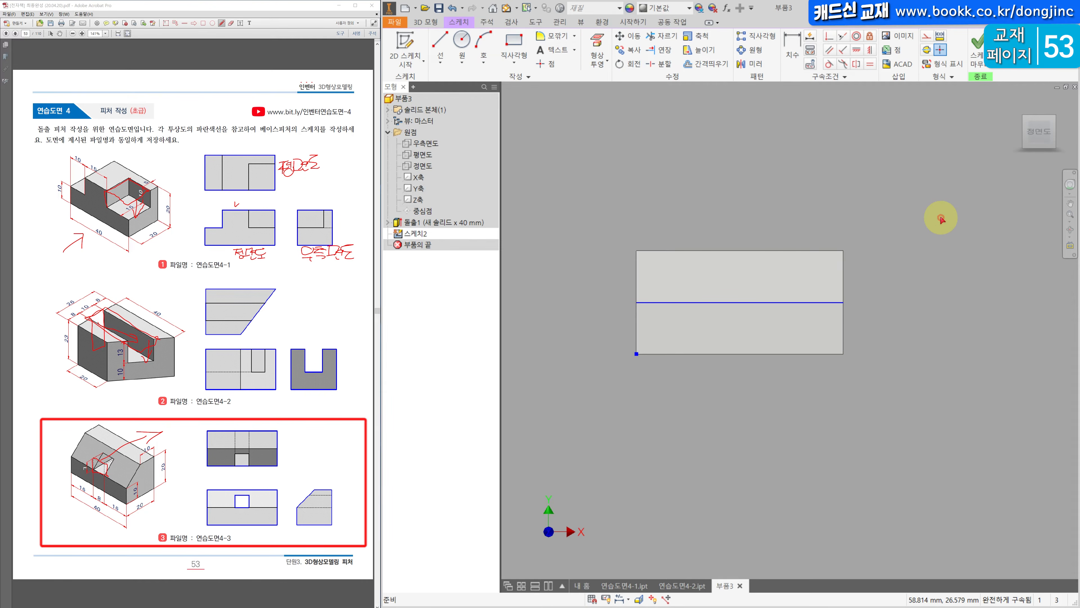
- Draw a small rectangle standing on the projected edge, near the middle of its length
{"action": "left_click", "coordinate": [514, 46]}
{"action": "left_click", "coordinate": [707, 302]}
{"action": "left_click", "coordinate": [757, 273]}
{"action": "key", "text": "Escape"}
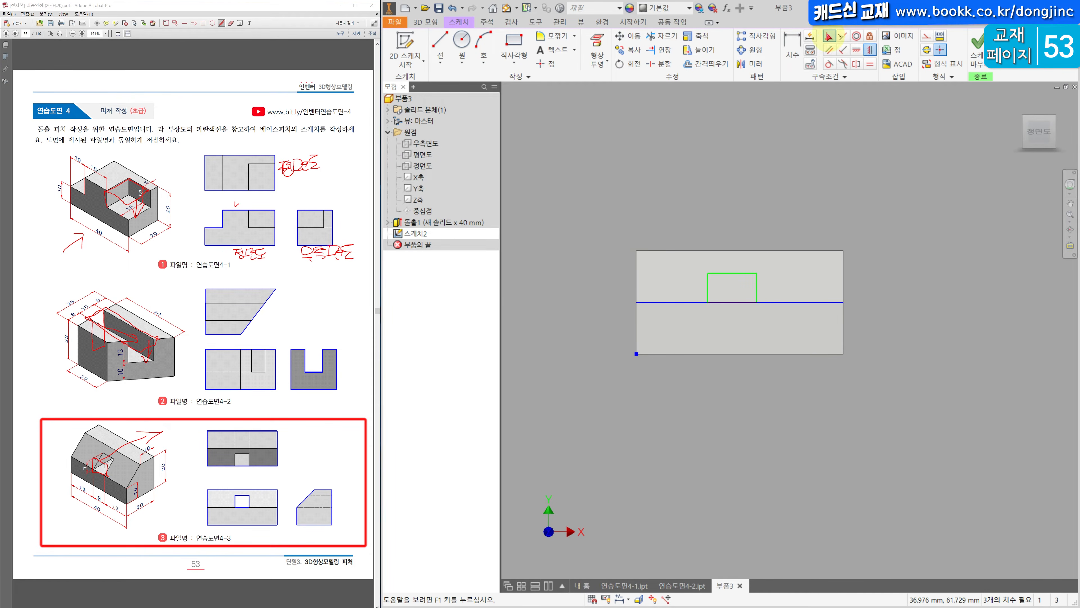
- Centre the rectangle on the projected edge by making the midpoints of its lower side and that edge coincident
{"action": "left_click", "coordinate": [829, 36]}
{"action": "left_click", "coordinate": [737, 302]}
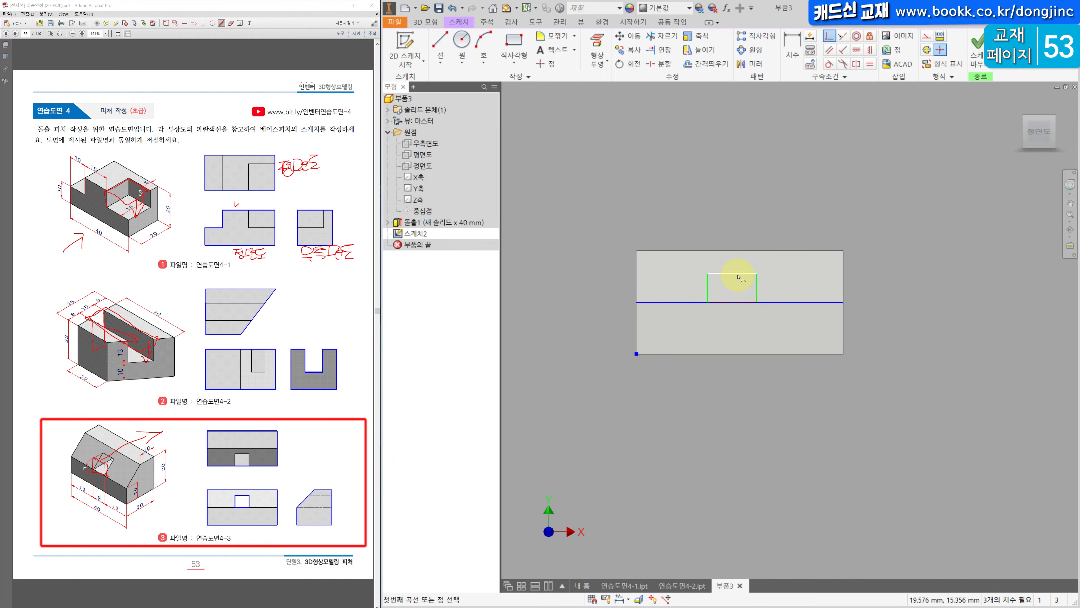
{"action": "left_click", "coordinate": [731, 302]}
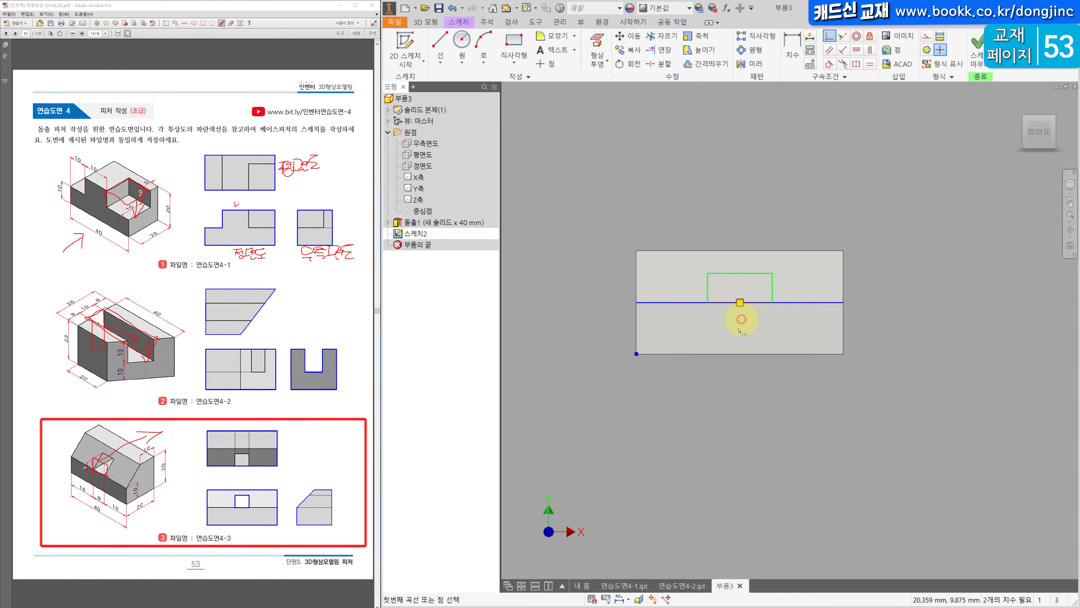
- Dimension the rectangle 8 mm wide and 7 mm high, and turn the projected edge into a construction line
{"action": "left_click", "coordinate": [794, 37]}
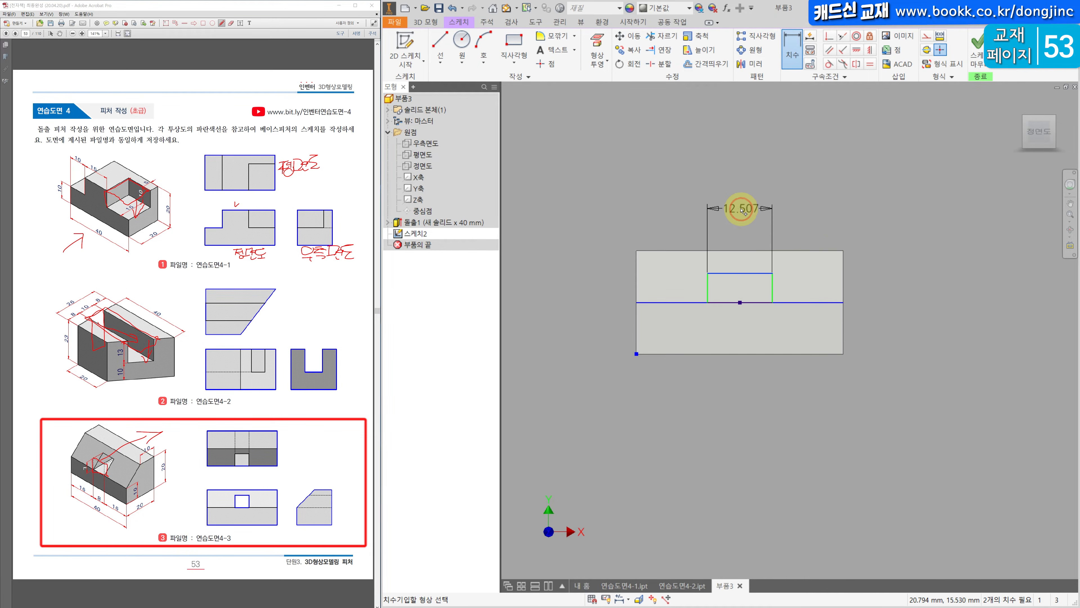
{"action": "left_click", "coordinate": [740, 207]}
{"action": "type", "text": "8"}
{"action": "key", "text": "Return"}
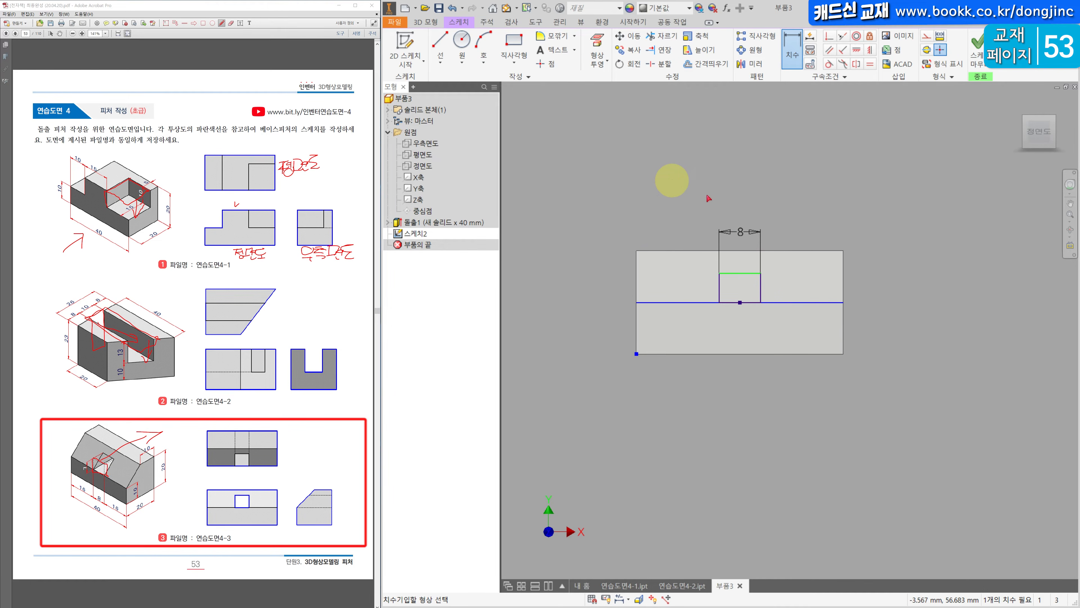
{"action": "left_click", "coordinate": [781, 287]}
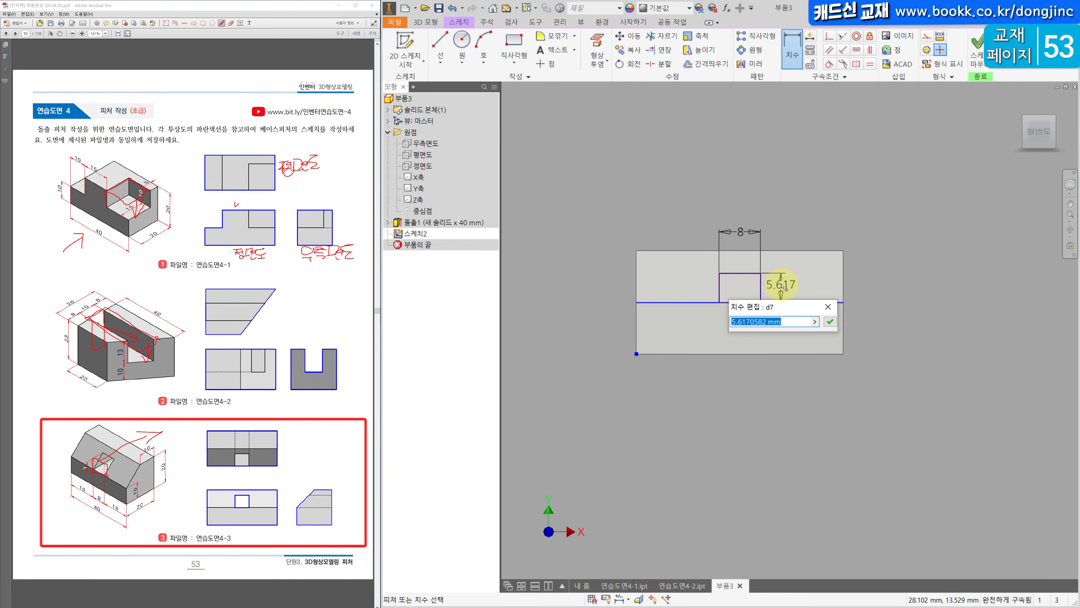
{"action": "type", "text": "7"}
{"action": "key", "text": "Return"}
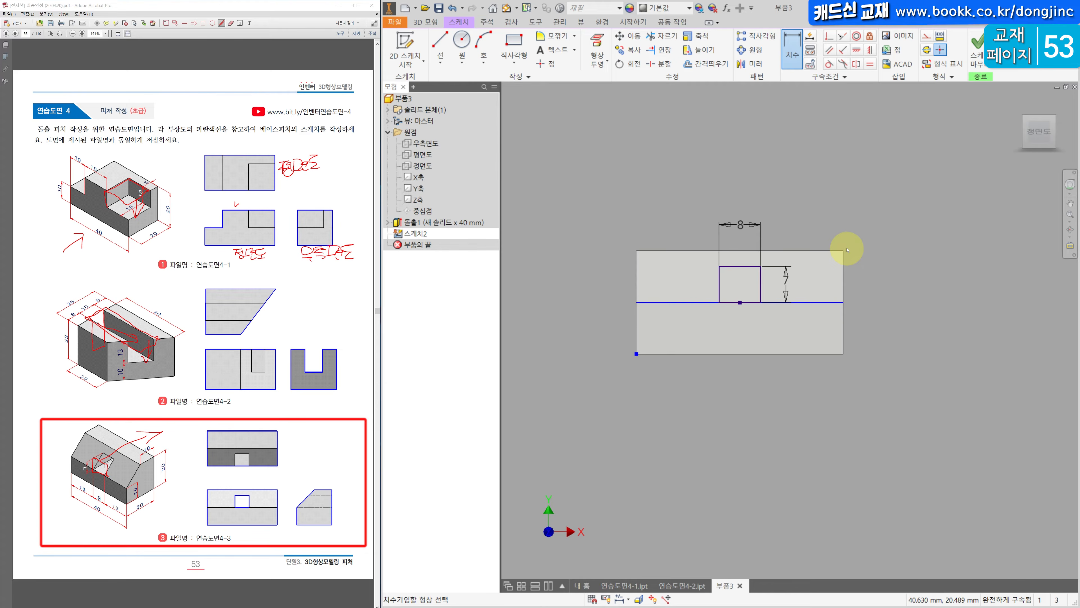
{"action": "middle_click_drag", "start_coordinate": [841, 264], "coordinate": [818, 272]}
{"action": "key", "text": "Escape"}
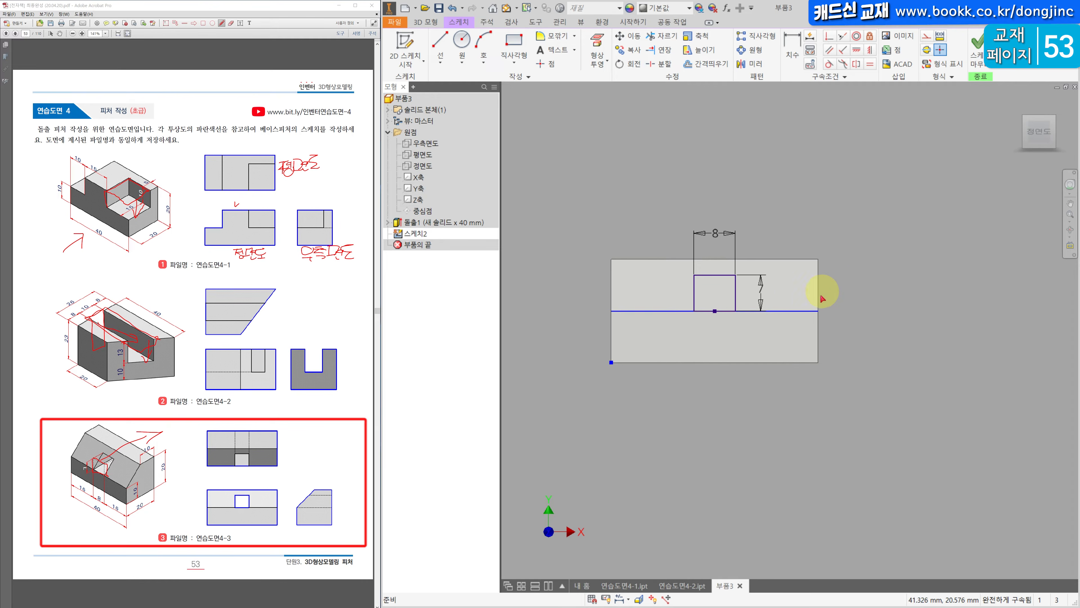
{"action": "left_click_drag", "start_coordinate": [841, 302], "coordinate": [790, 328]}
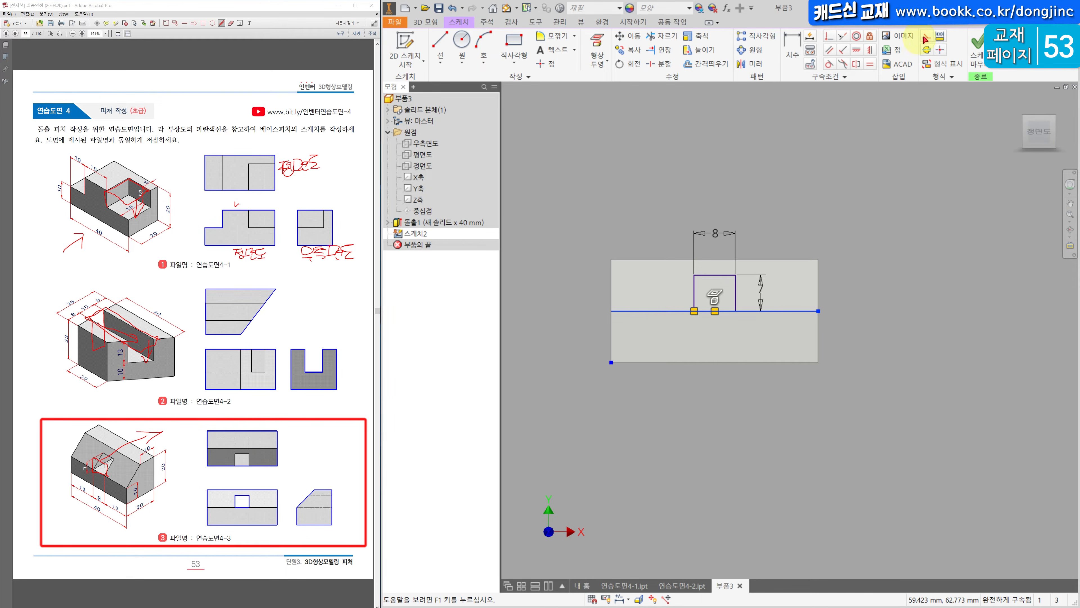
{"action": "left_click", "coordinate": [884, 335]}
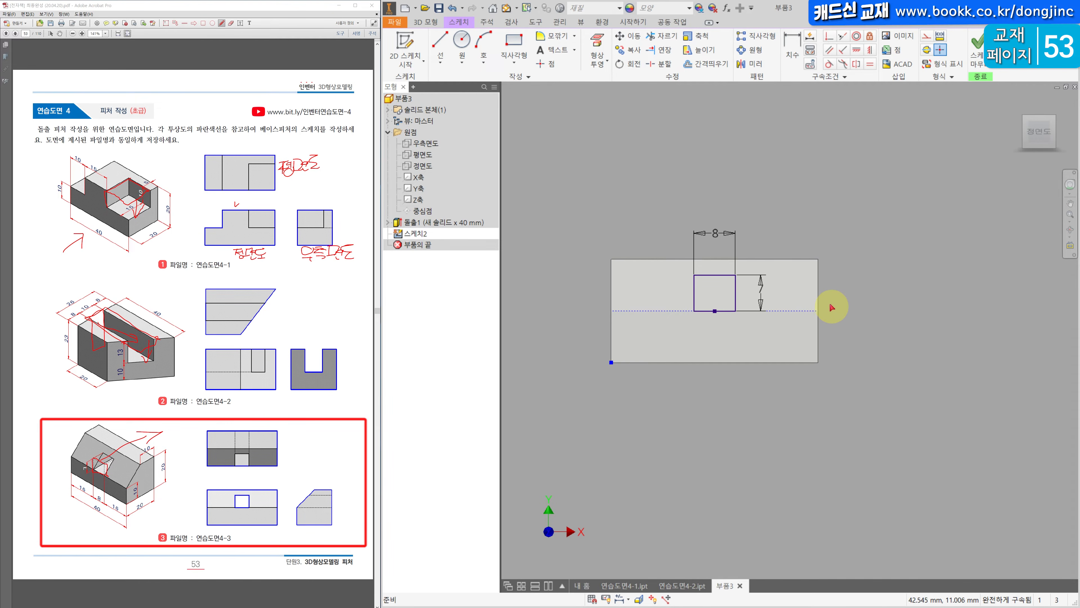
- Extrude the 8 by 7 mm rectangle as a cut through the entire solid, using the 전체 extent
{"action": "left_click", "coordinate": [425, 21]}
{"action": "left_click", "coordinate": [442, 47]}
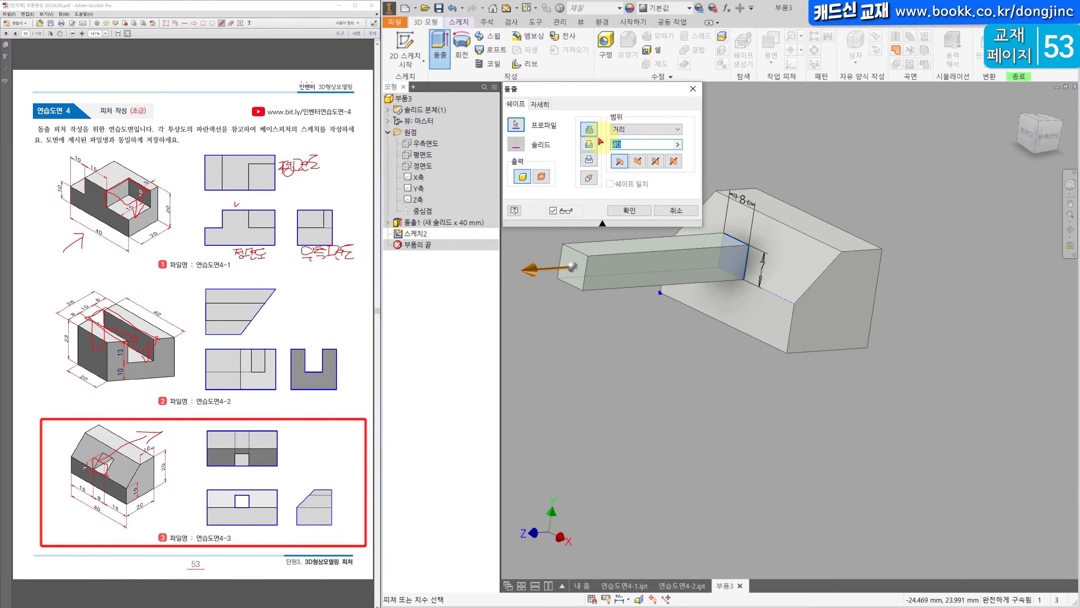
{"action": "left_click", "coordinate": [589, 144]}
{"action": "middle_click_drag", "start_coordinate": [805, 214], "coordinate": [775, 199], "text": "shift"}
{"action": "left_click_drag", "start_coordinate": [1008, 264], "coordinate": [1028, 281]}
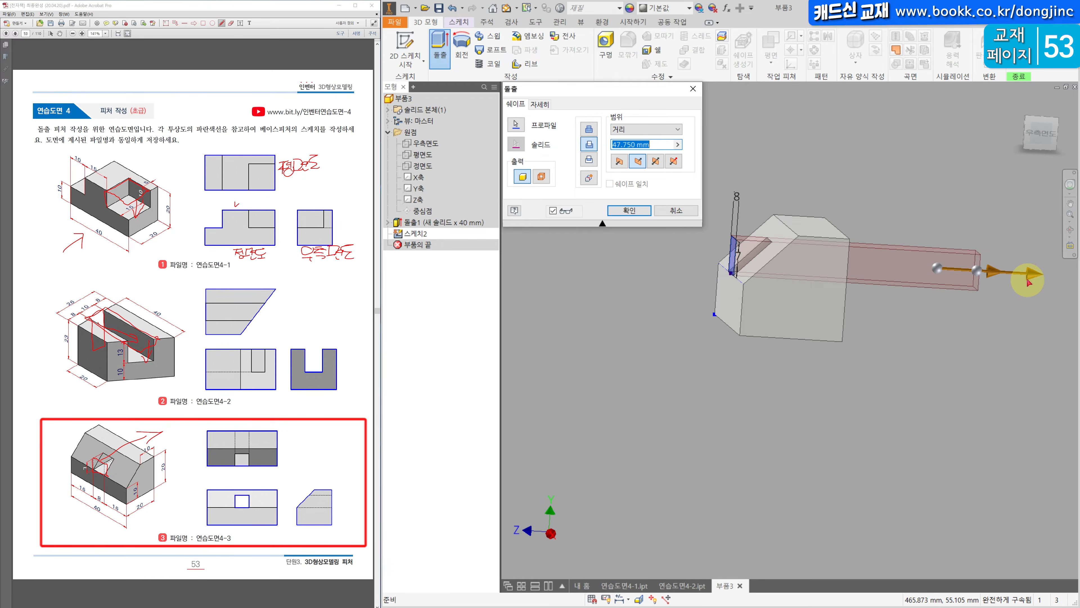
{"action": "left_click", "coordinate": [651, 130]}
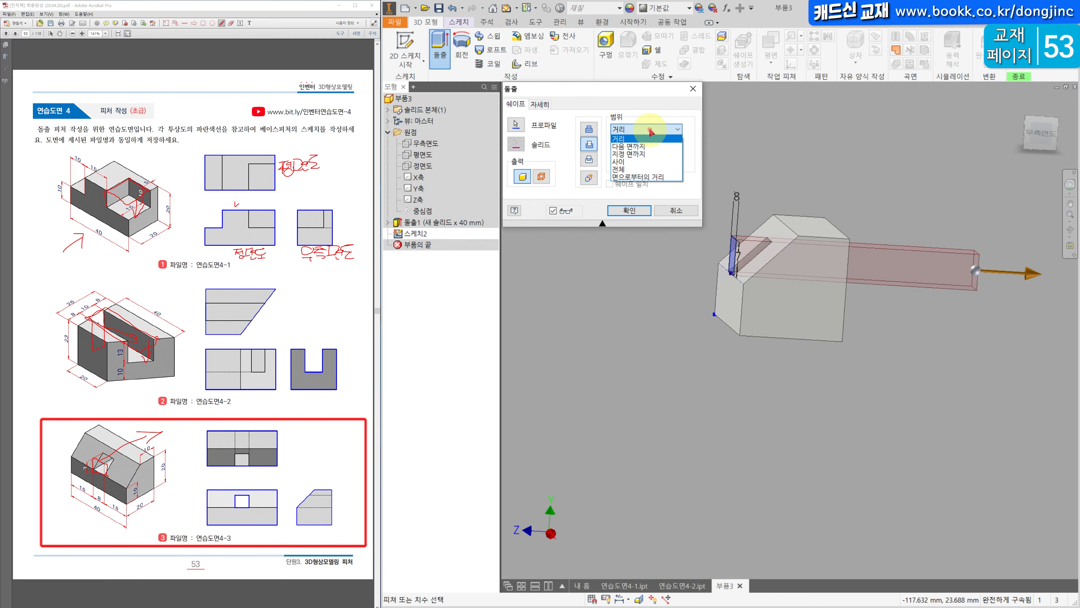
{"action": "left_click", "coordinate": [625, 171]}
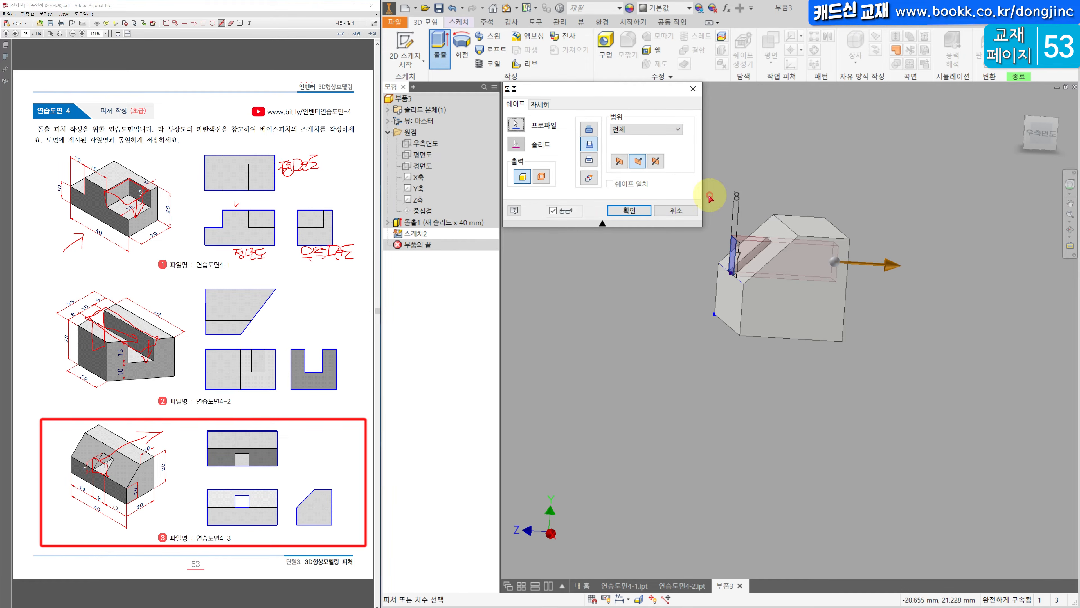
{"action": "left_click", "coordinate": [638, 210]}
- Return the finished block to its isometric home view and save the part as 연습도면4-3 in the 연습도면 folder
{"action": "middle_click_drag", "start_coordinate": [634, 210], "coordinate": [777, 227], "text": "shift"}
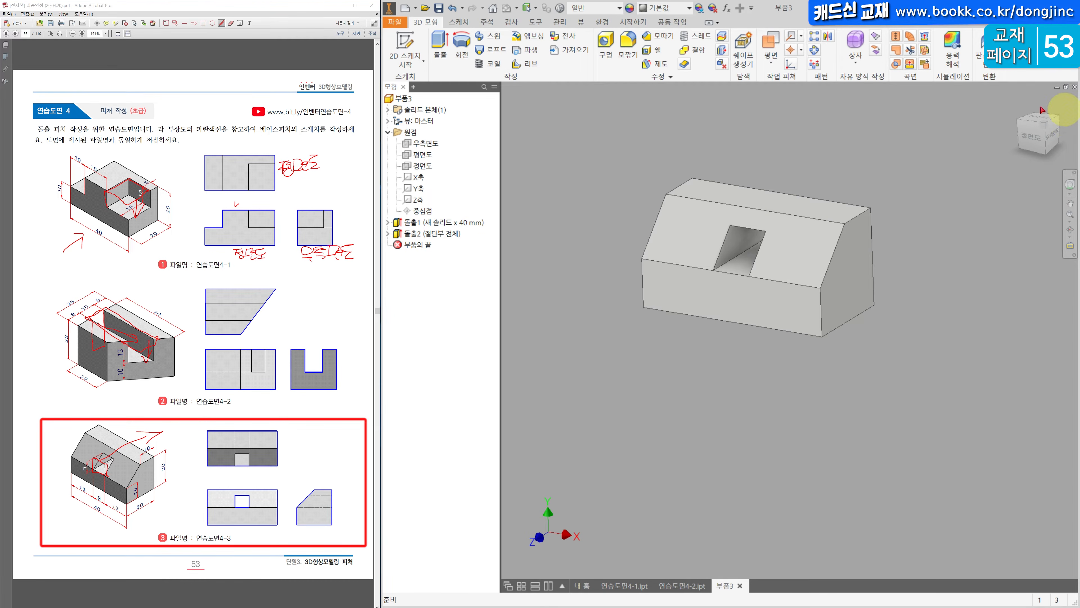
{"action": "left_click", "coordinate": [1015, 98]}
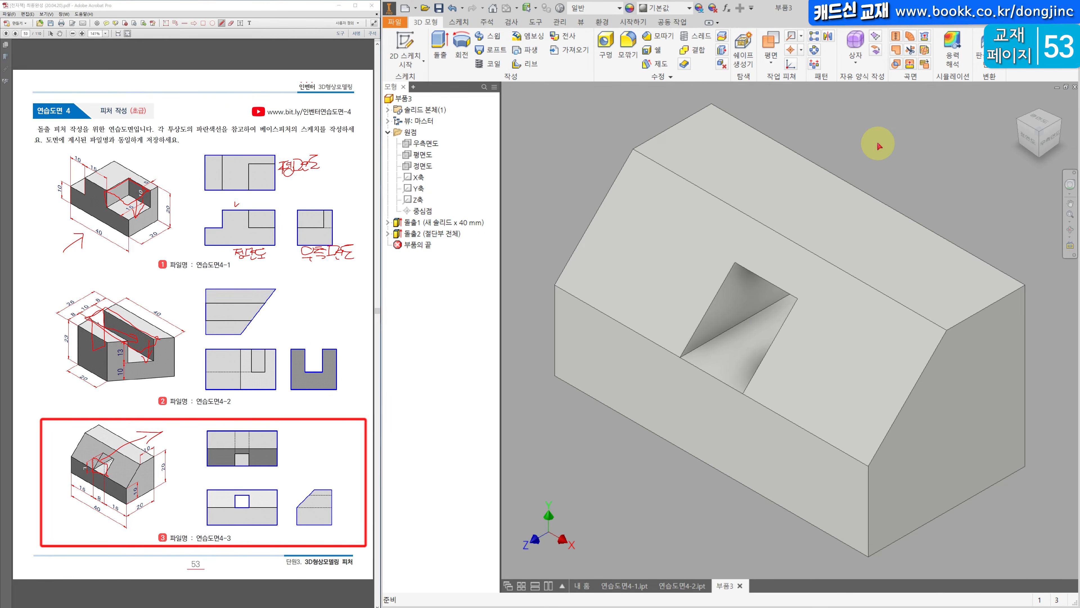
{"action": "key", "text": "ctrl+s"}
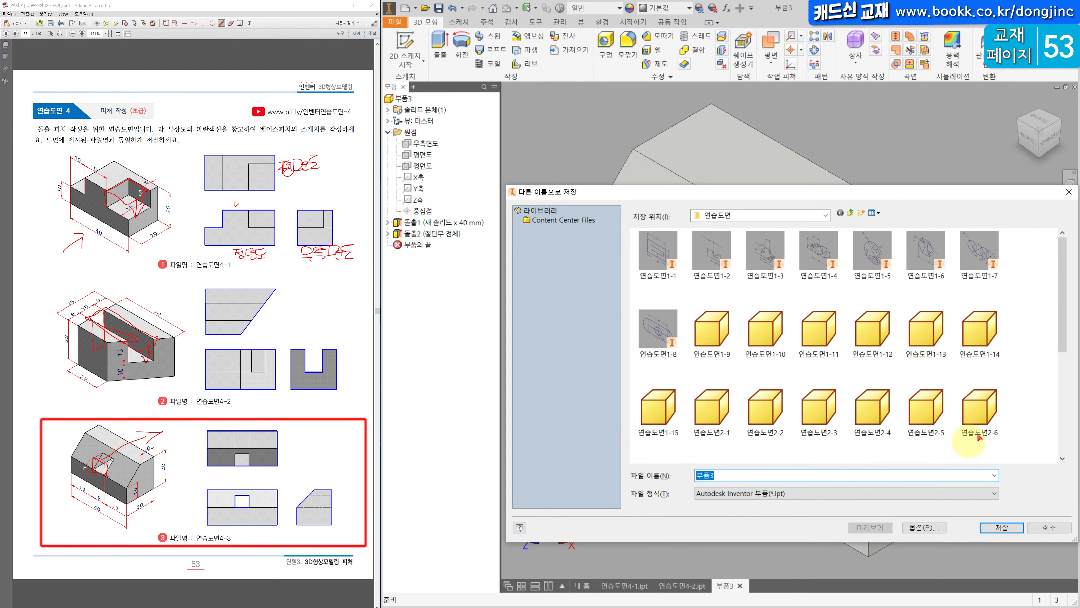
{"action": "scroll", "coordinate": [1022, 420], "scroll_direction": "down", "scroll_amount": 3}
{"action": "left_click", "coordinate": [777, 443]}
{"action": "left_click", "coordinate": [761, 476]}
{"action": "left_click", "coordinate": [761, 475]}
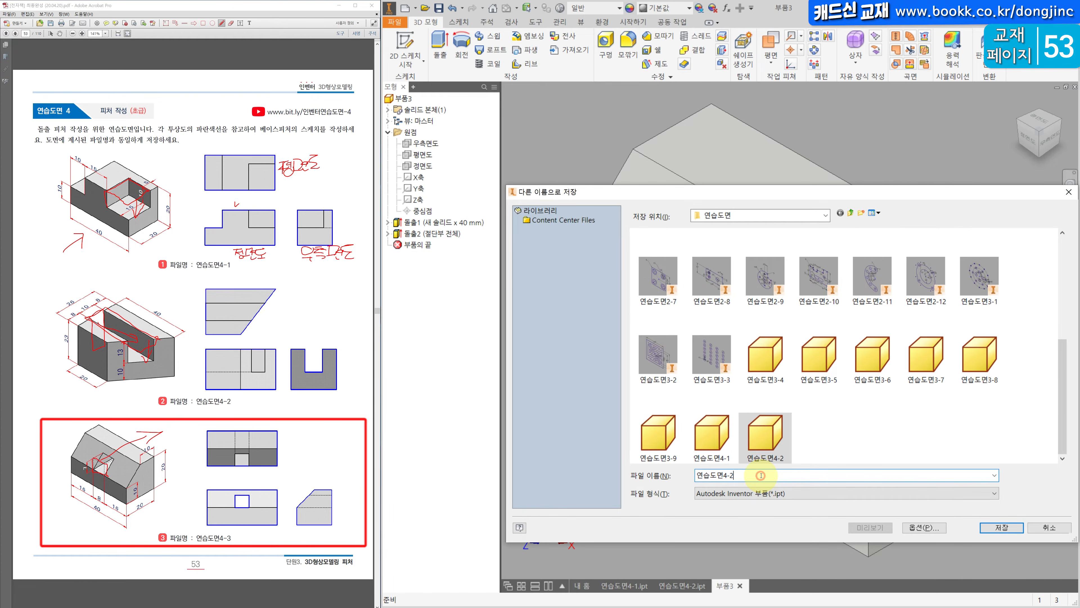
{"action": "key", "text": "BackSpace"}
{"action": "type", "text": "3"}
{"action": "key", "text": "Return"}
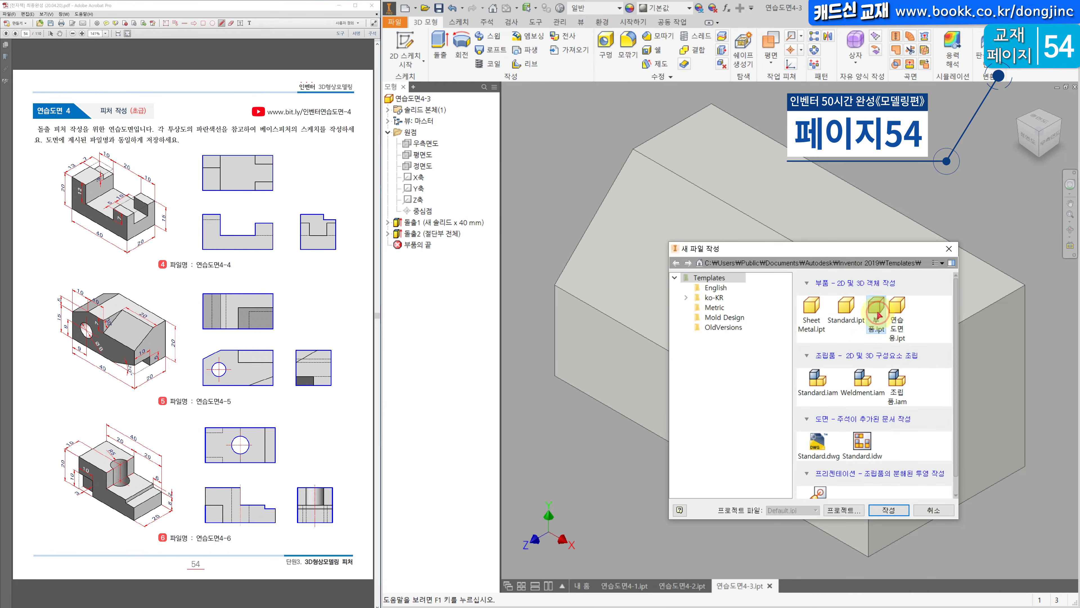
- Create a new part from the 부품용.ipt template
{"action": "double_click", "coordinate": [877, 314]}
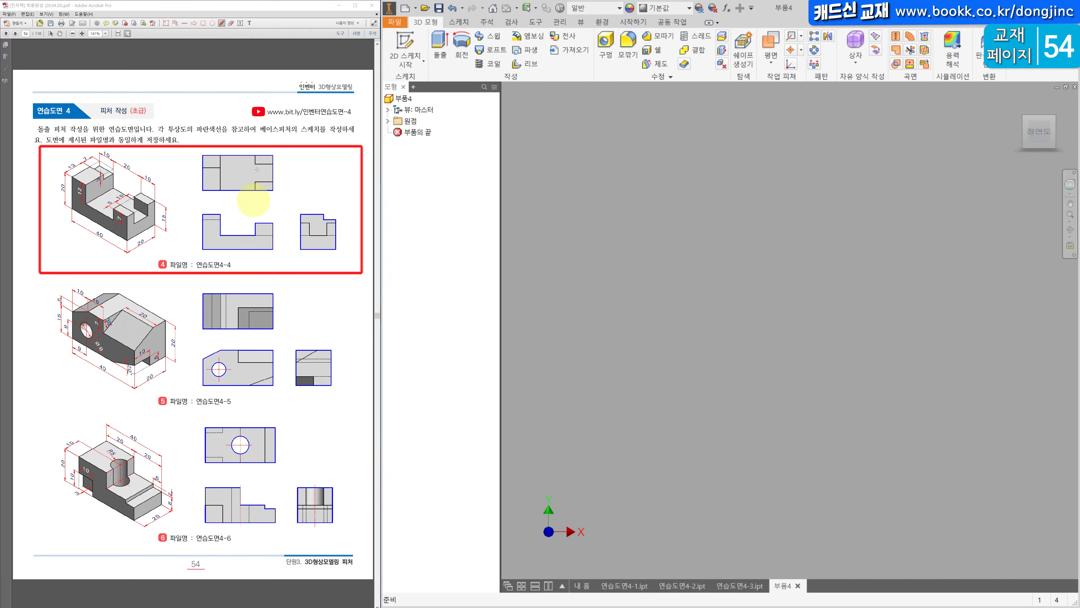
- On the 연습도면4-4 drawing, cross out the top and side views and tick the front view
{"action": "left_click_drag", "start_coordinate": [274, 148], "coordinate": [194, 195]}
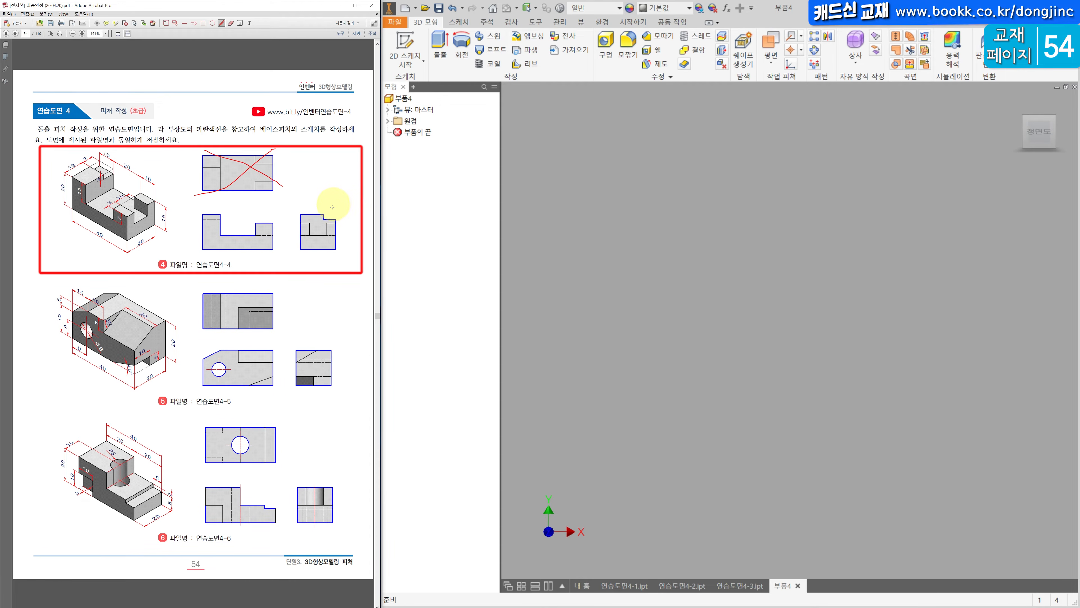
{"action": "left_click_drag", "start_coordinate": [299, 209], "coordinate": [340, 252]}
{"action": "left_click_drag", "start_coordinate": [333, 207], "coordinate": [295, 256]}
{"action": "left_click_drag", "start_coordinate": [181, 213], "coordinate": [186, 217]}
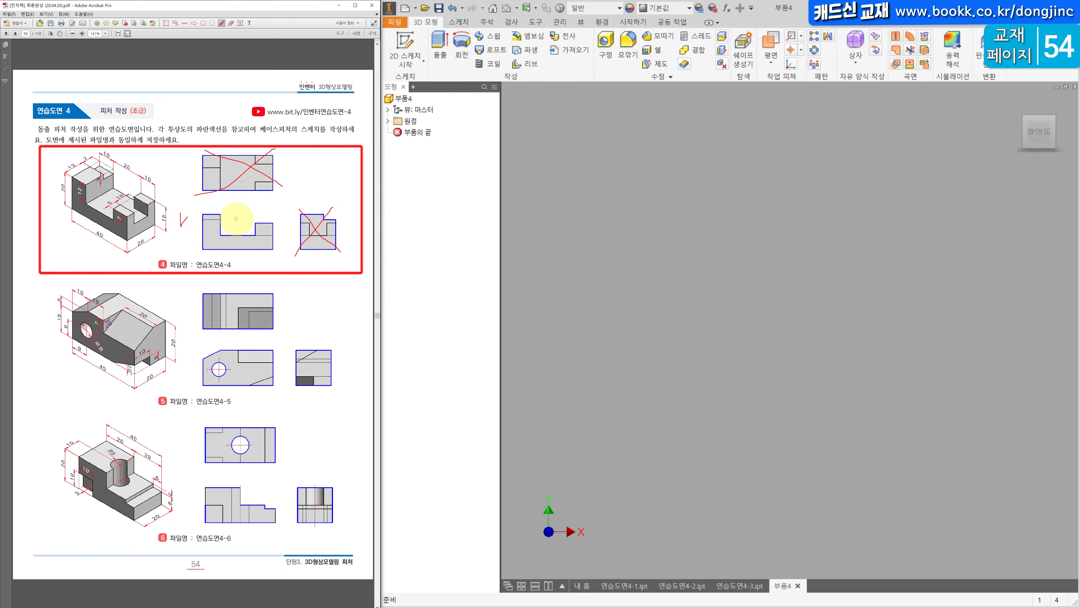
- Sketch a closed U-shaped profile about 11 mm wide on the front plane from the origin, its left upright taller than the right
{"action": "left_click", "coordinate": [404, 47]}
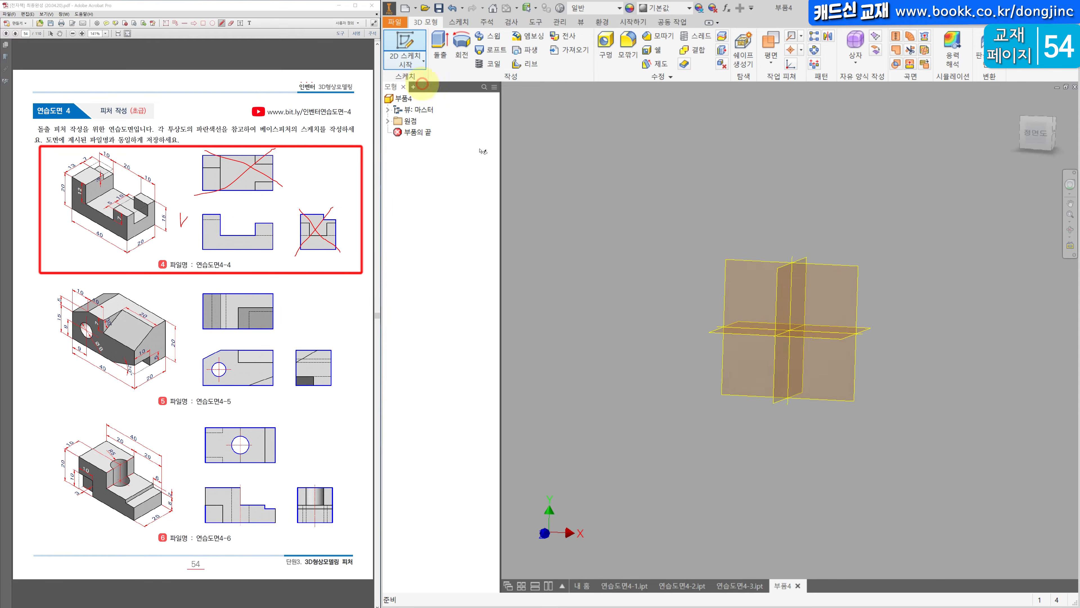
{"action": "left_click", "coordinate": [706, 172]}
{"action": "left_click", "coordinate": [439, 41]}
{"action": "left_click", "coordinate": [650, 368]}
{"action": "left_click", "coordinate": [649, 243]}
{"action": "left_click", "coordinate": [696, 244]}
{"action": "left_click", "coordinate": [696, 312]}
{"action": "left_click", "coordinate": [775, 284]}
{"action": "left_click", "coordinate": [808, 284]}
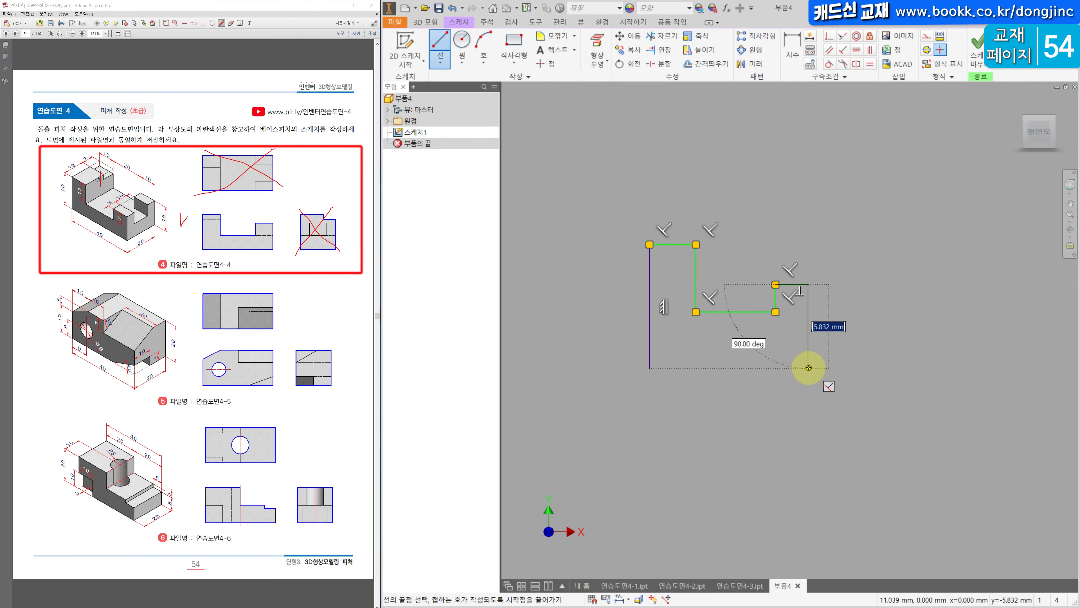
{"action": "left_click", "coordinate": [808, 368]}
{"action": "left_click", "coordinate": [650, 368]}
- Dimension the profile's base to 40 mm and its left side height to 20 mm
{"action": "left_click", "coordinate": [792, 47]}
{"action": "left_click", "coordinate": [724, 368]}
{"action": "left_click", "coordinate": [714, 411]}
{"action": "type", "text": "40"}
{"action": "key", "text": "Return"}
{"action": "left_click", "coordinate": [632, 347]}
{"action": "left_click", "coordinate": [566, 345]}
{"action": "type", "text": "20"}
{"action": "key", "text": "Return"}
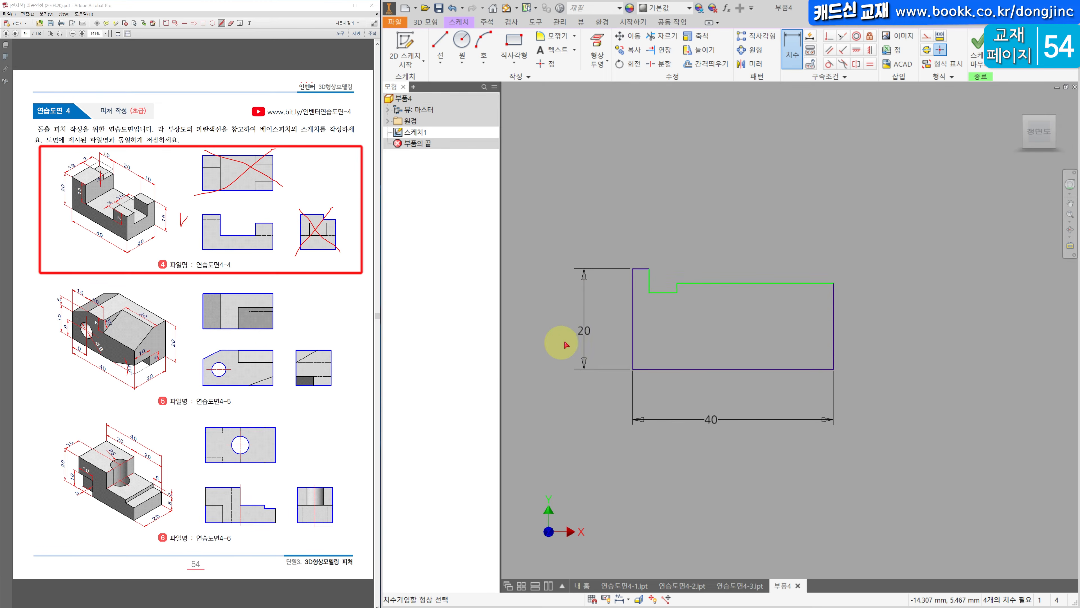
- Dimension the left upright's top edge to 10 mm and the recess floor to 20 mm
{"action": "left_click", "coordinate": [640, 269]}
{"action": "left_click", "coordinate": [638, 230]}
{"action": "type", "text": "10"}
{"action": "key", "text": "Return"}
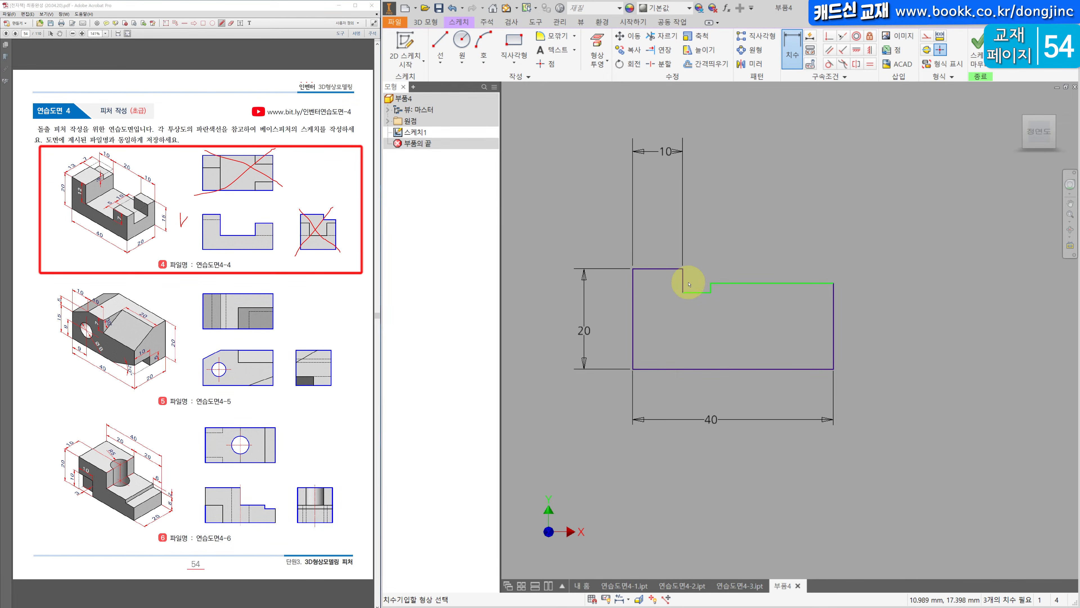
{"action": "left_click", "coordinate": [698, 292]}
{"action": "left_click", "coordinate": [694, 324]}
{"action": "type", "text": "20"}
{"action": "key", "text": "Return"}
- Dimension the right side's height to 15 mm and the recess wall beside the right upright to 7 mm
{"action": "left_click", "coordinate": [833, 328]}
{"action": "left_click", "coordinate": [857, 333]}
{"action": "type", "text": "15"}
{"action": "key", "text": "Return"}
{"action": "key", "text": "Escape"}
{"action": "left_click_drag", "start_coordinate": [686, 293], "coordinate": [685, 331]}
{"action": "left_click", "coordinate": [801, 43]}
{"action": "left_click", "coordinate": [782, 308]}
{"action": "left_click", "coordinate": [739, 314]}
{"action": "type", "text": "7"}
{"action": "key", "text": "Return"}
- Extrude the U-shaped profile 20 mm into a new solid
{"action": "left_click", "coordinate": [426, 22]}
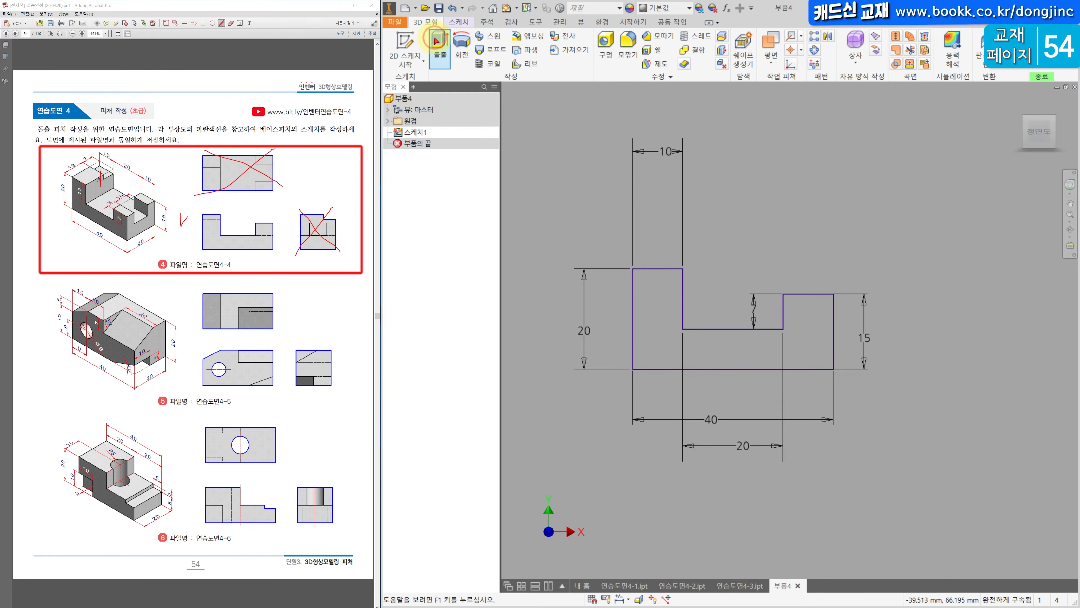
{"action": "left_click", "coordinate": [437, 40]}
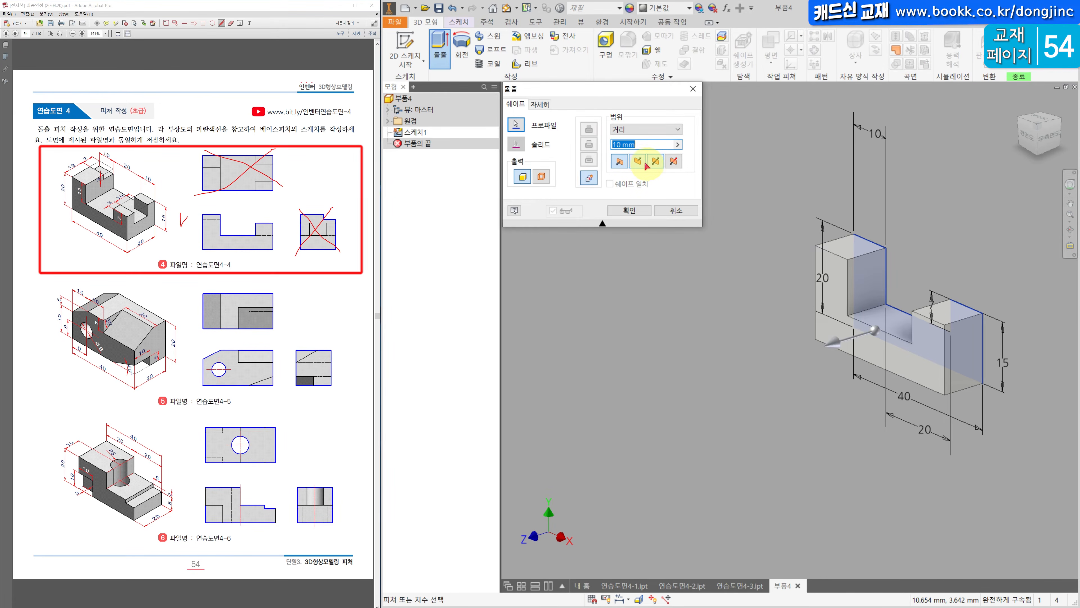
{"action": "type", "text": "20"}
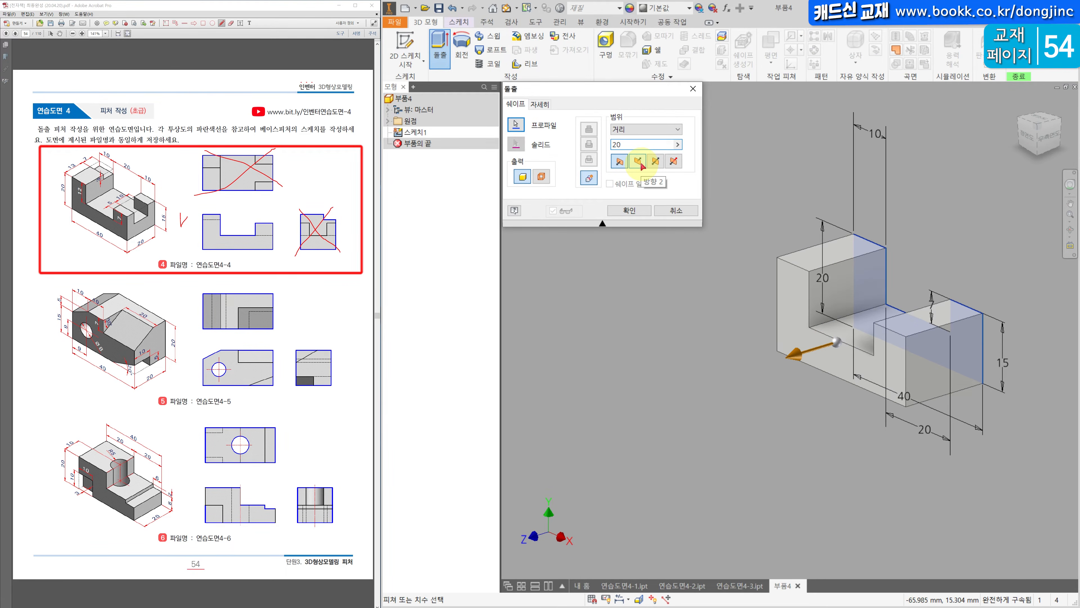
{"action": "key", "text": "Return"}
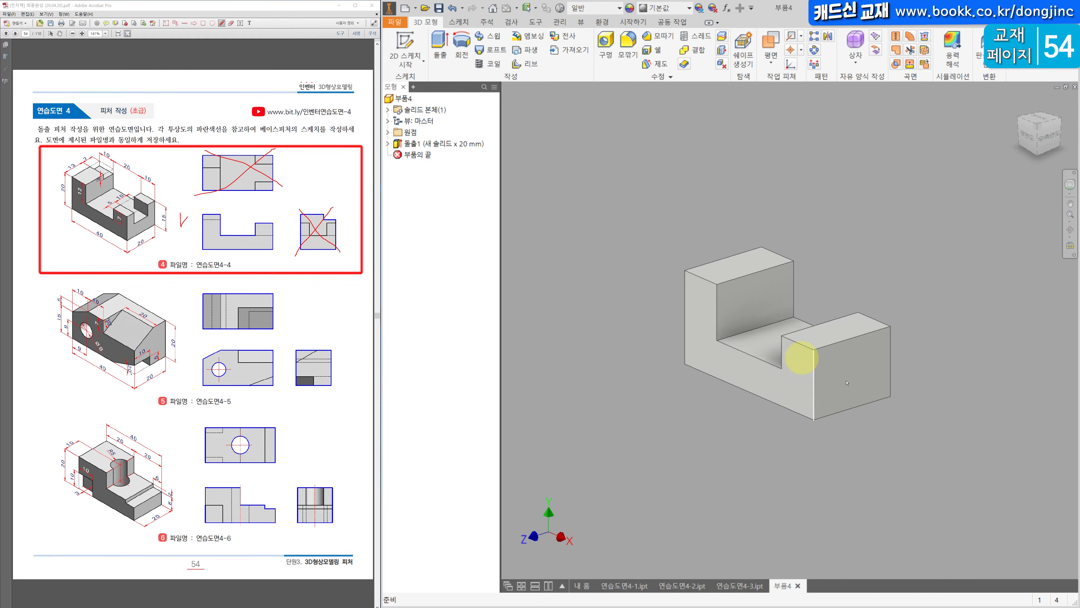
{"action": "middle_click_drag", "start_coordinate": [835, 382], "coordinate": [789, 392]}
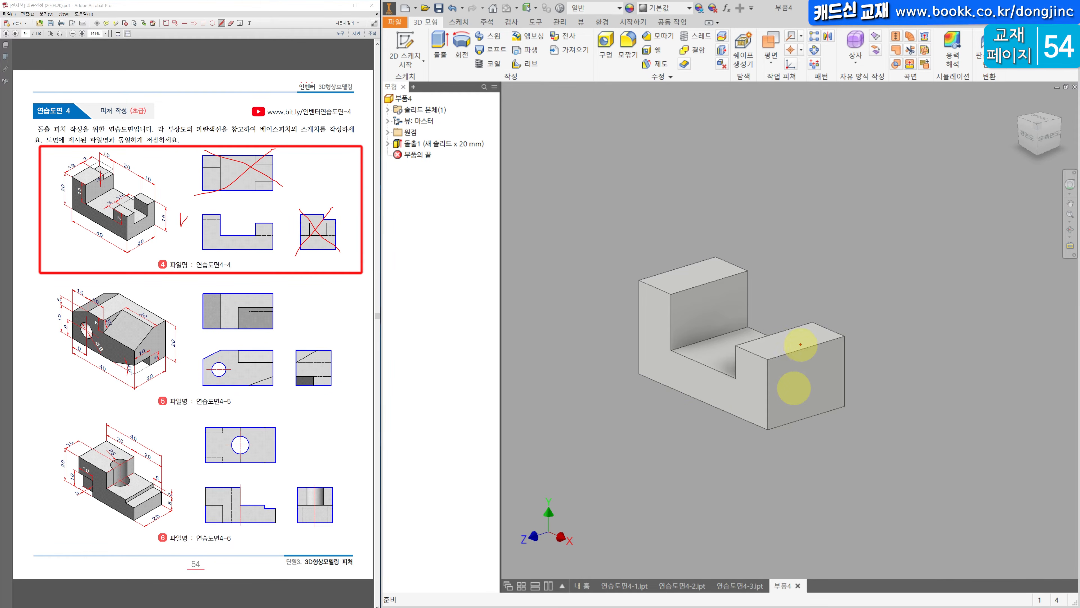
{"action": "mouse_move", "coordinate": [772, 338]}
{"action": "left_mouse_down"}
{"action": "mouse_move", "coordinate": [796, 362]}
{"action": "mouse_move", "coordinate": [827, 357]}
{"action": "mouse_move", "coordinate": [791, 330]}
{"action": "mouse_move", "coordinate": [762, 343]}
{"action": "left_mouse_up"}
{"action": "key", "text": "Escape"}
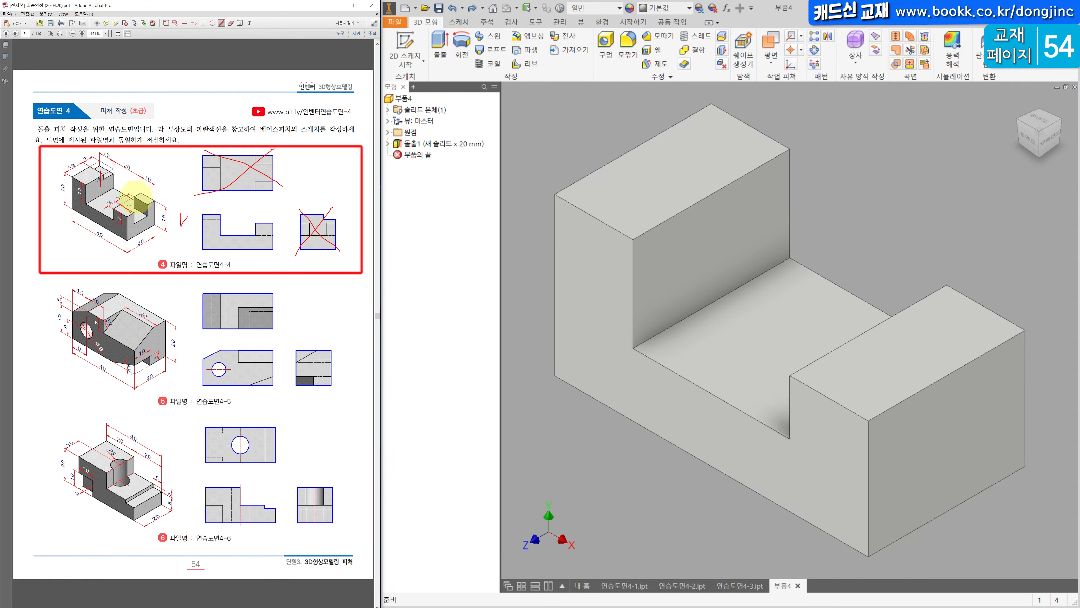
- Create a sketch on the top face of the shorter upright and project that face's outline into it
{"action": "left_click", "coordinate": [891, 361]}
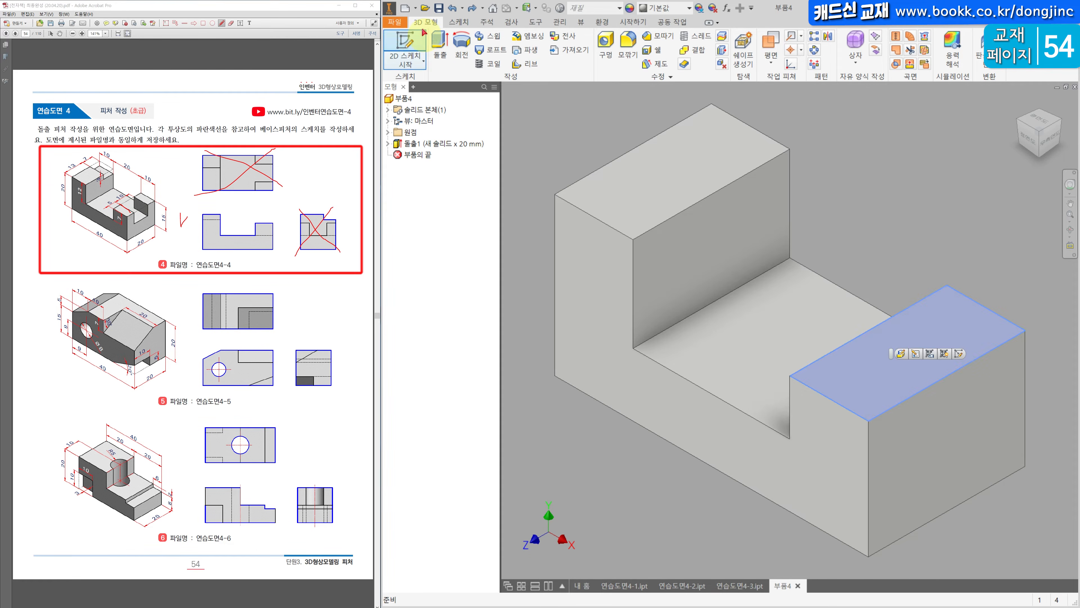
{"action": "left_click", "coordinate": [421, 42]}
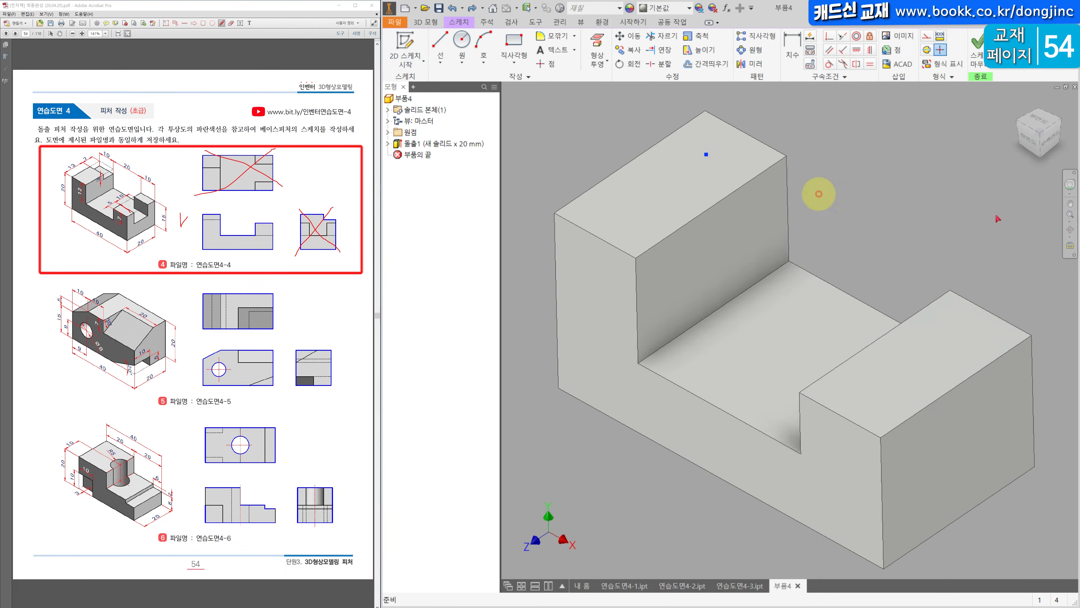
{"action": "left_click", "coordinate": [597, 49]}
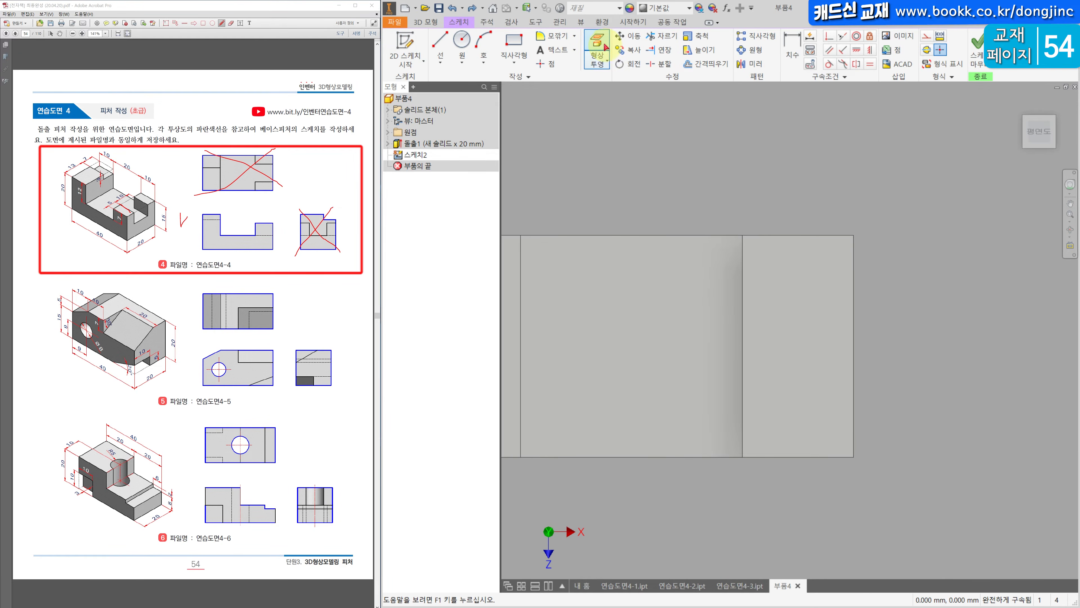
{"action": "left_click", "coordinate": [784, 298]}
- Draw two horizontal lines across the projected outline on the shorter upright's top face, splitting it into three regions
{"action": "left_click", "coordinate": [440, 46]}
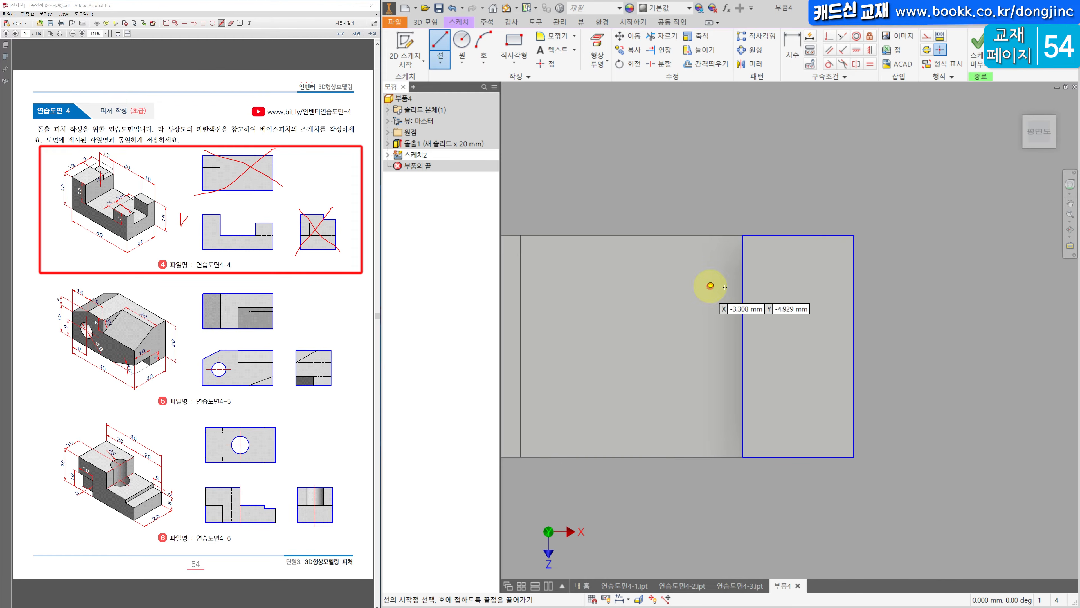
{"action": "left_click", "coordinate": [743, 297]}
{"action": "left_click", "coordinate": [853, 297]}
{"action": "left_click", "coordinate": [742, 375]}
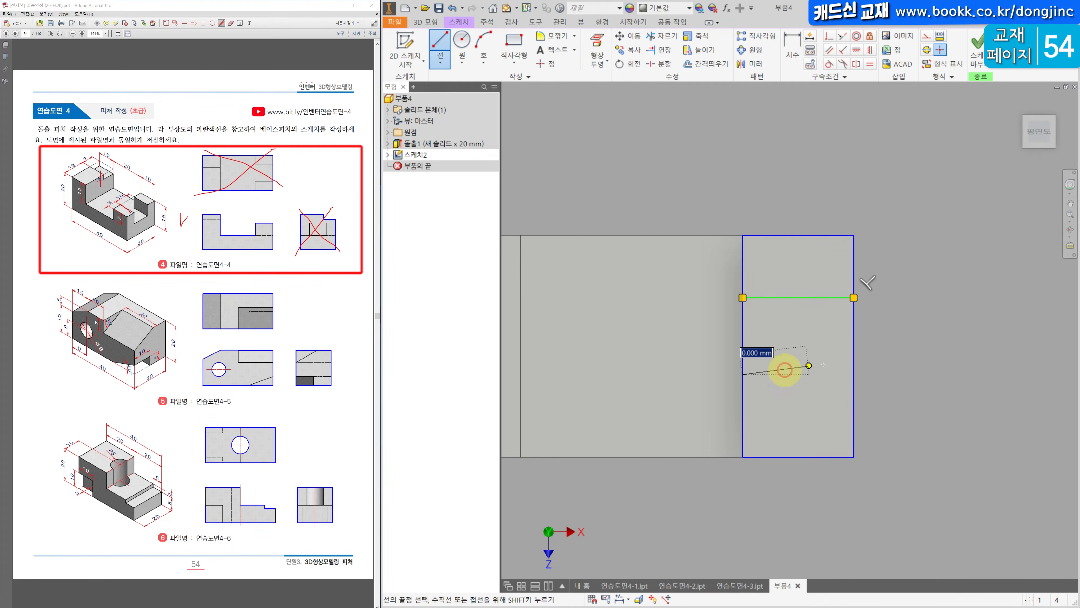
{"action": "left_click", "coordinate": [853, 374]}
- Dimension the two lines 10 mm apart and place the lower line 5 mm from the face's front edge
{"action": "left_click", "coordinate": [792, 35]}
{"action": "left_click", "coordinate": [808, 297]}
{"action": "left_click", "coordinate": [819, 375]}
{"action": "left_click", "coordinate": [883, 336]}
{"action": "type", "text": "10"}
{"action": "key", "text": "Return"}
{"action": "left_click", "coordinate": [794, 374]}
{"action": "left_click", "coordinate": [790, 457]}
{"action": "left_click", "coordinate": [886, 409]}
{"action": "type", "text": "5"}
{"action": "key", "text": "Return"}
- Cut the middle region of the shorter upright 7 mm deep with Extrude to form the slot
{"action": "key", "text": "e"}
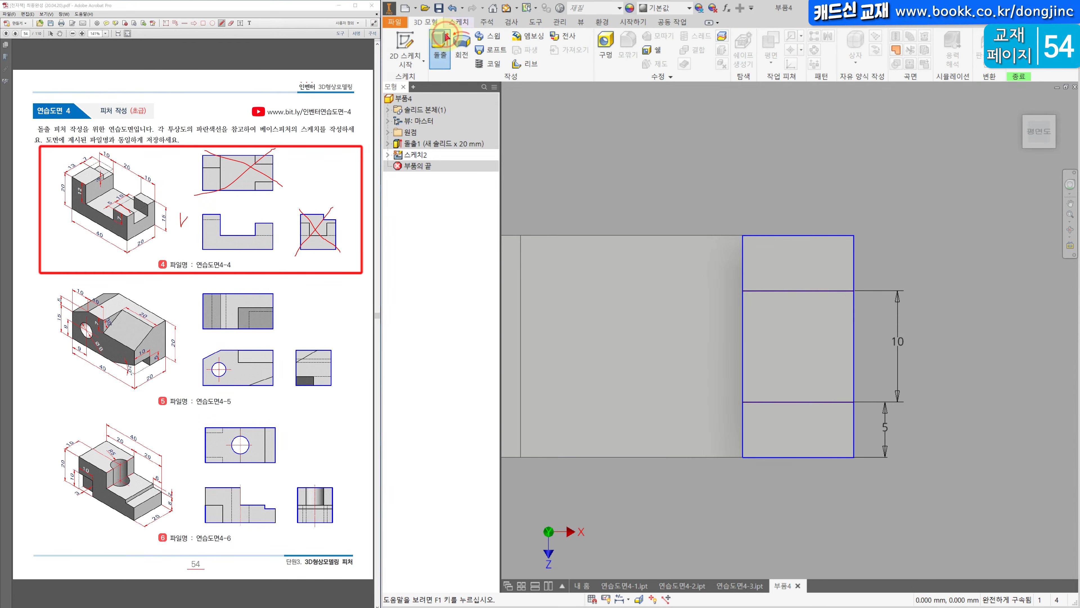
{"action": "left_click", "coordinate": [928, 352]}
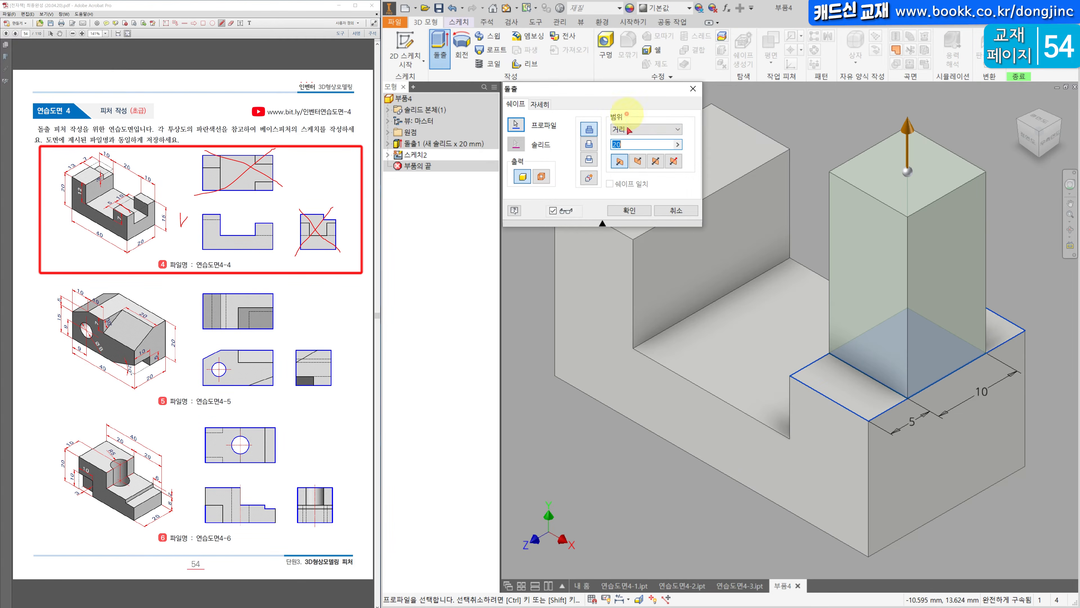
{"action": "left_click", "coordinate": [589, 145]}
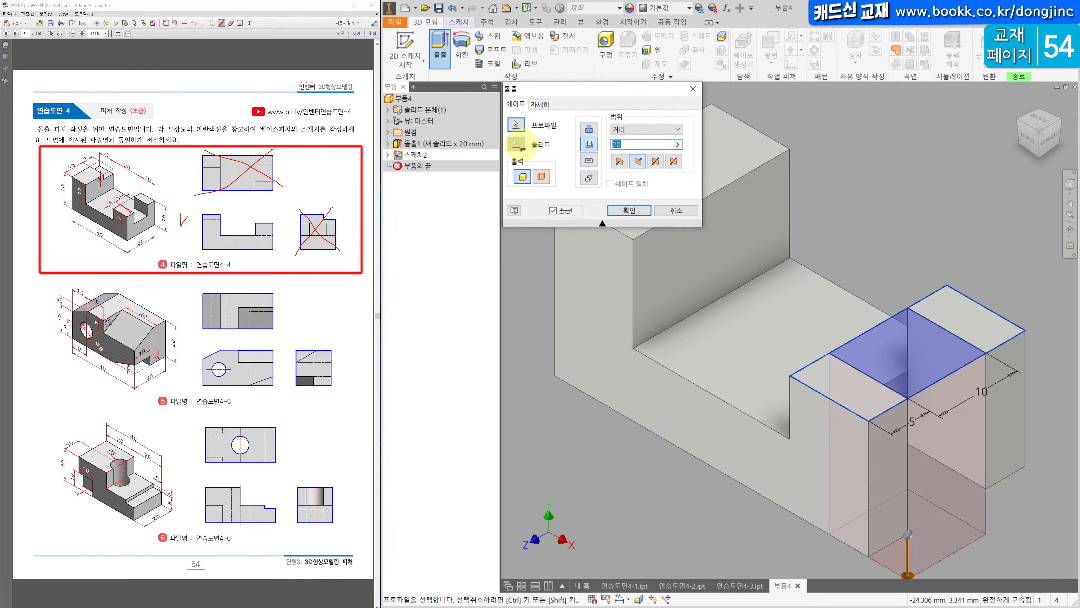
{"action": "type", "text": "7"}
{"action": "key", "text": "Return"}
- Create a sketch on the taller upright's top face and draw a rectangle from its back outer corner
{"action": "scroll", "coordinate": [748, 253], "scroll_direction": "up", "scroll_amount": 2}
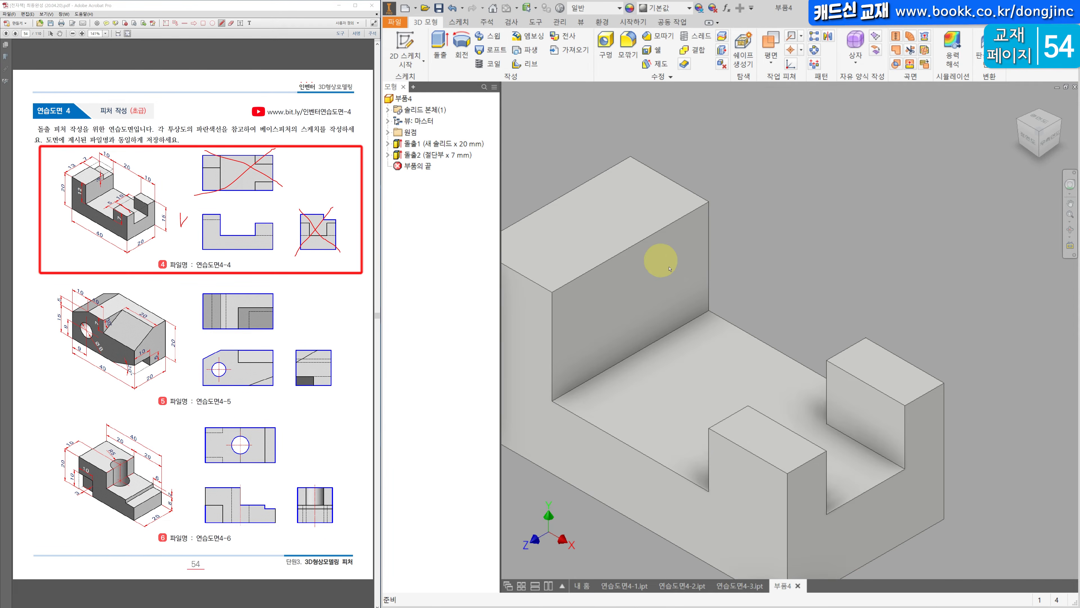
{"action": "left_click", "coordinate": [631, 194]}
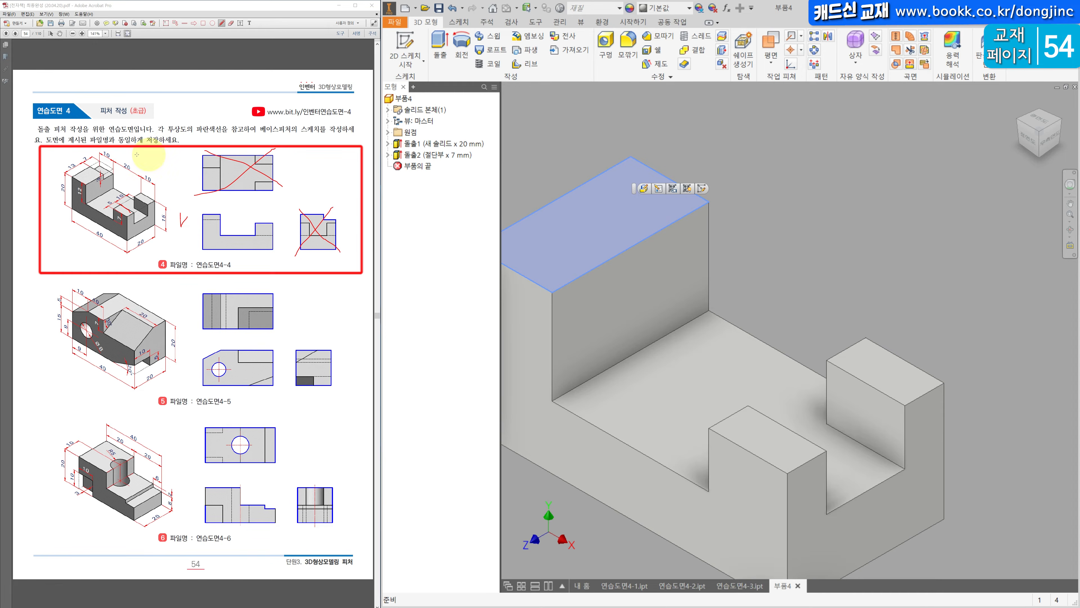
{"action": "left_click", "coordinate": [579, 219]}
{"action": "left_click", "coordinate": [398, 43]}
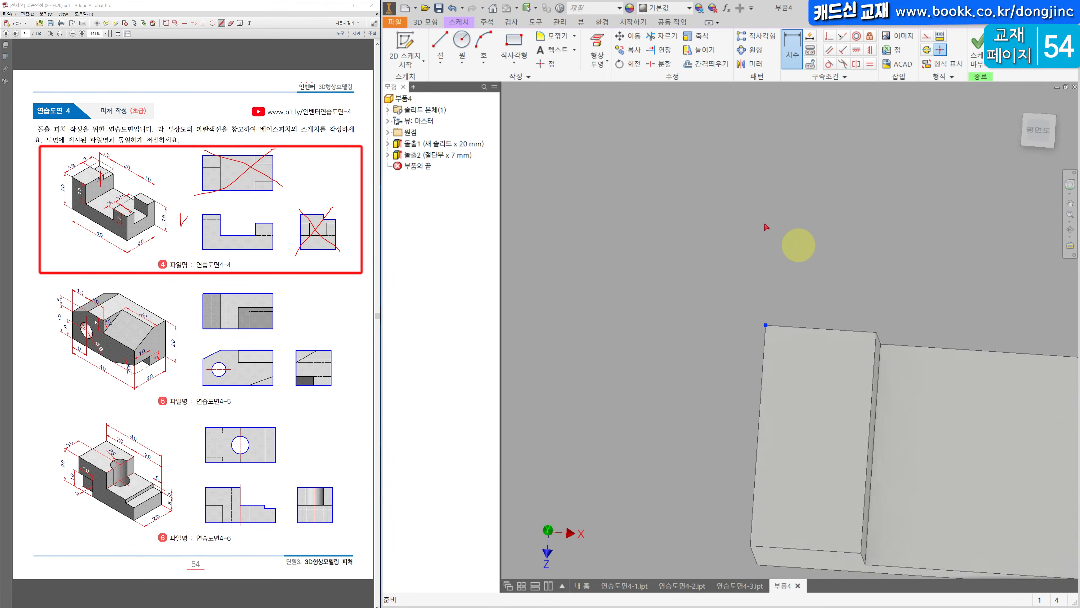
{"action": "left_click", "coordinate": [514, 42]}
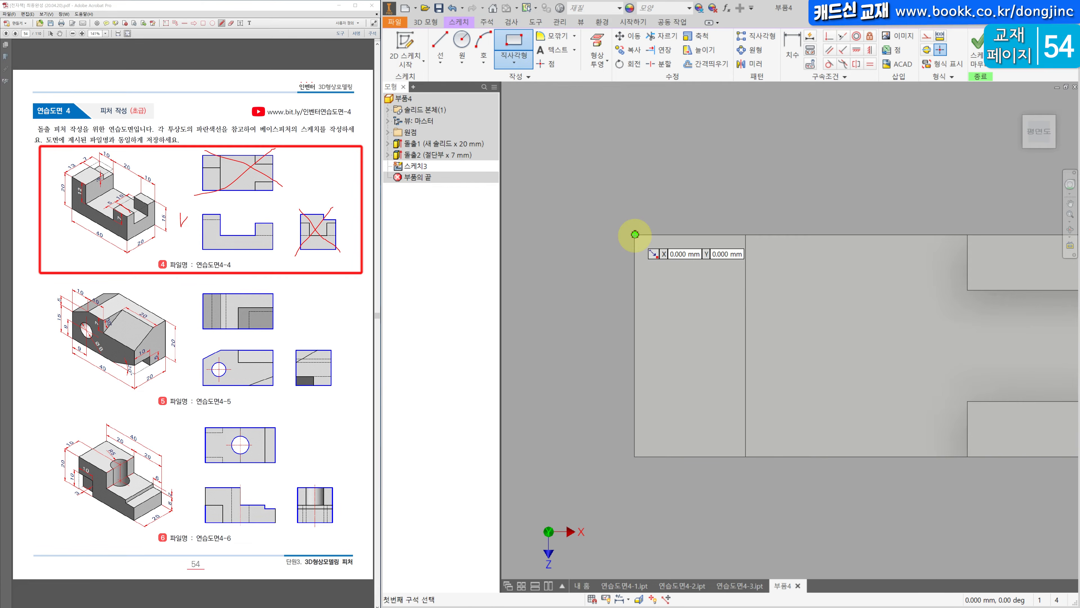
{"action": "left_click", "coordinate": [635, 234]}
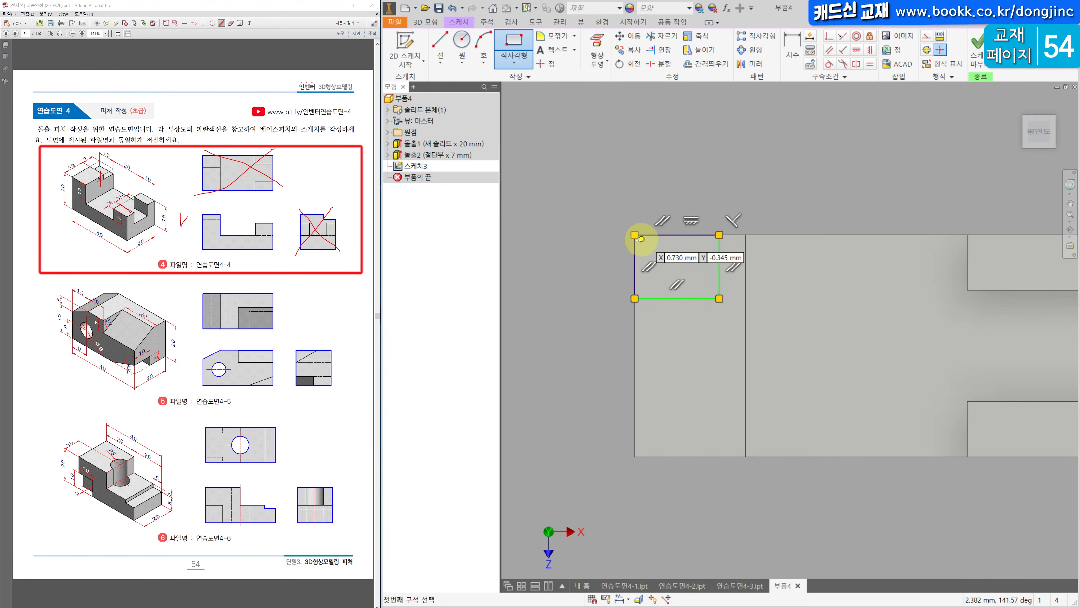
- Project the top face's inner edge and pull the rectangle's free corner onto that edge
{"action": "key", "text": "Escape"}
{"action": "left_click", "coordinate": [602, 46]}
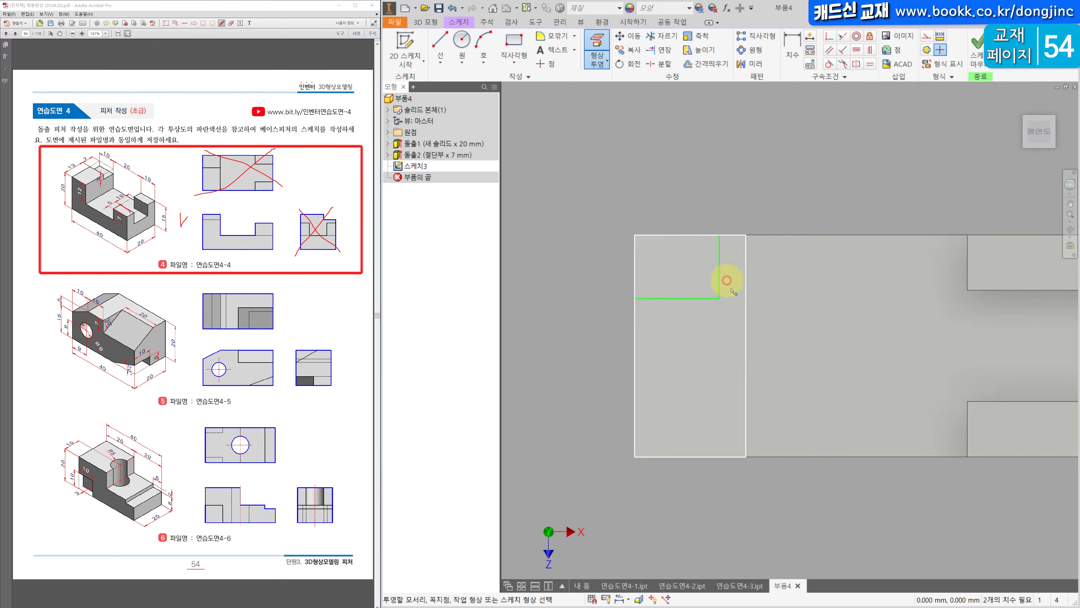
{"action": "left_click", "coordinate": [747, 305]}
{"action": "key", "text": "Escape"}
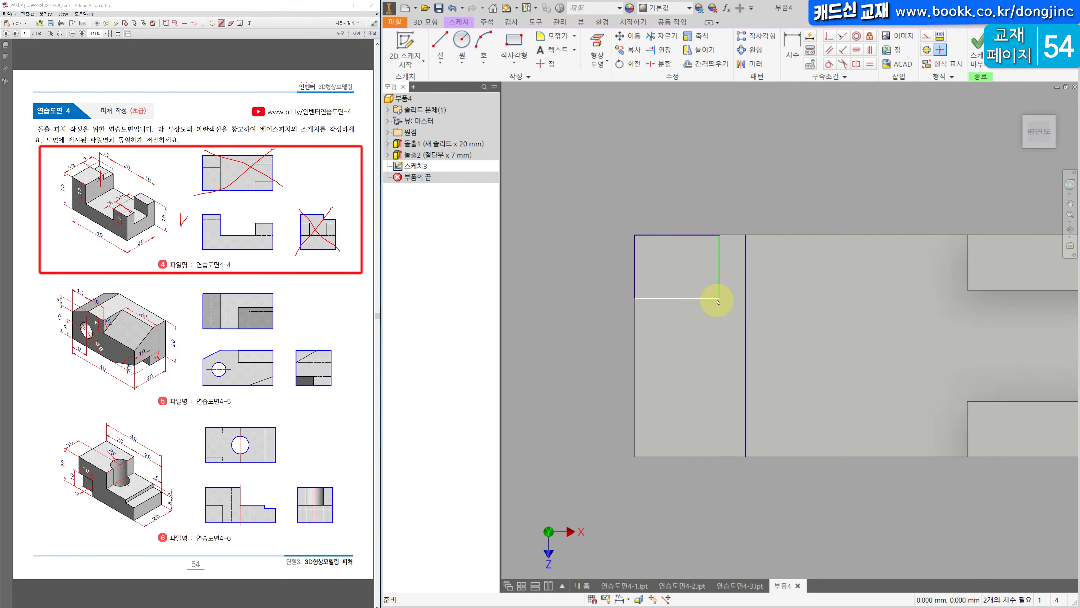
{"action": "left_click_drag", "start_coordinate": [720, 299], "coordinate": [746, 313]}
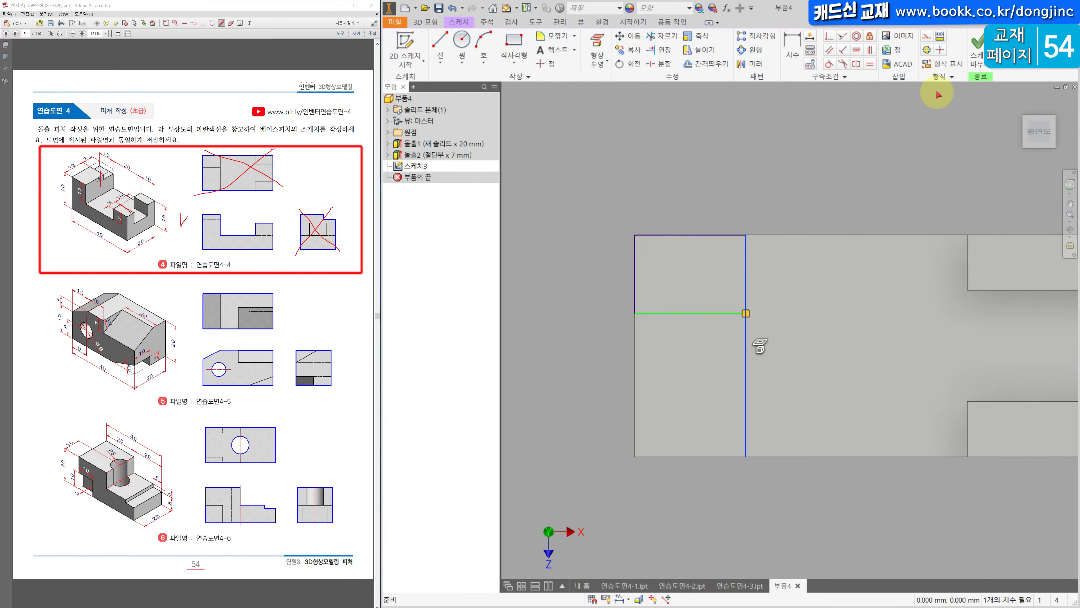
- Dimension the rectangle's outer side to 7 mm
{"action": "key", "text": "d"}
{"action": "left_click", "coordinate": [635, 272]}
{"action": "left_click", "coordinate": [568, 271]}
{"action": "type", "text": "7"}
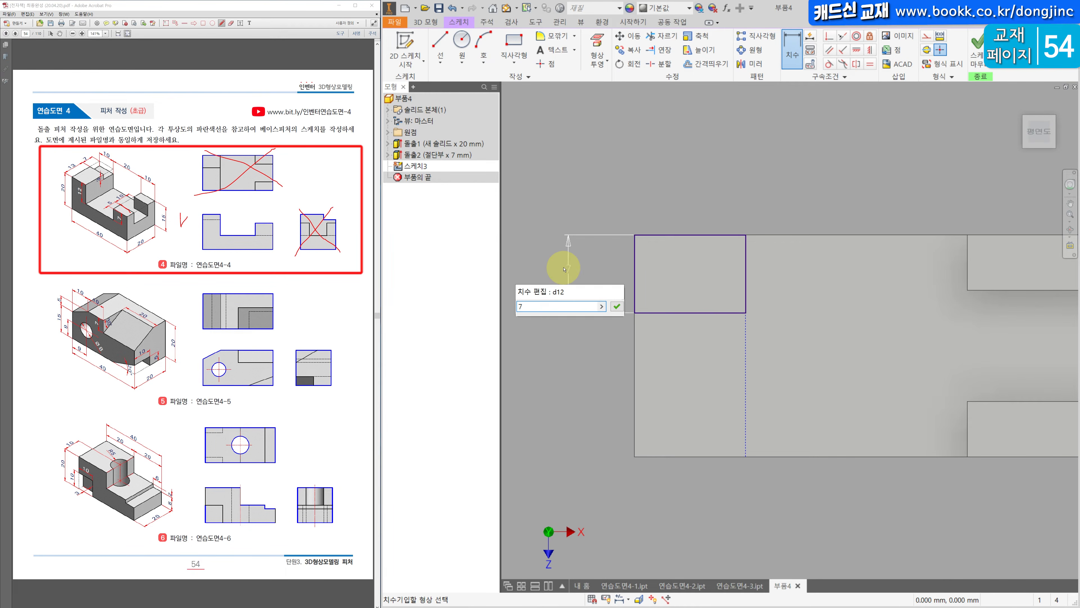
{"action": "key", "text": "Return"}
- Cut the rectangle 3 mm down into the taller upright with Extrude
{"action": "left_click", "coordinate": [438, 22]}
{"action": "left_click", "coordinate": [440, 48]}
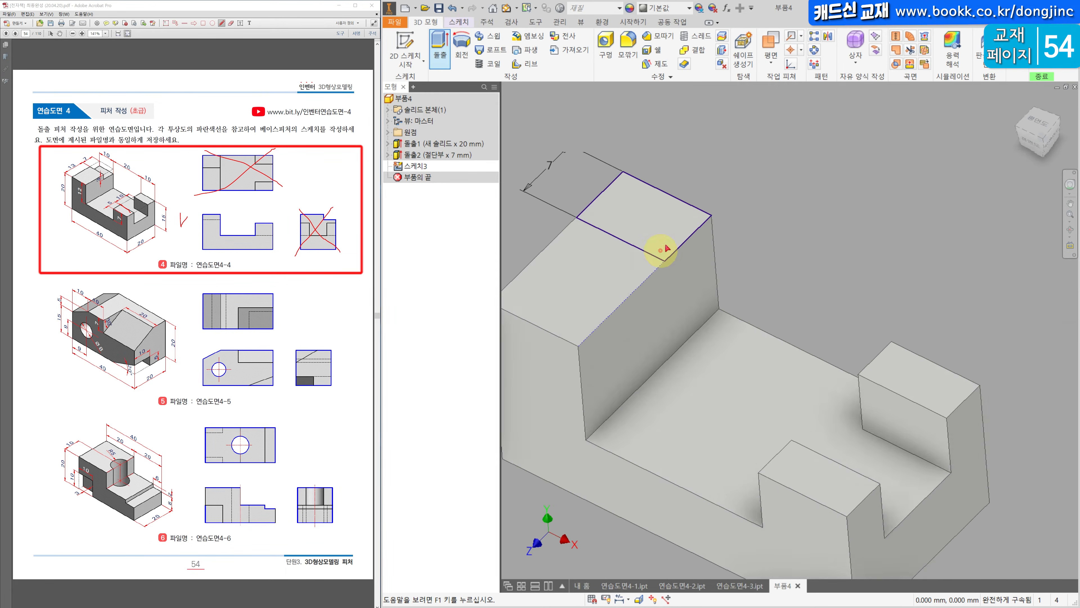
{"action": "left_click", "coordinate": [590, 145]}
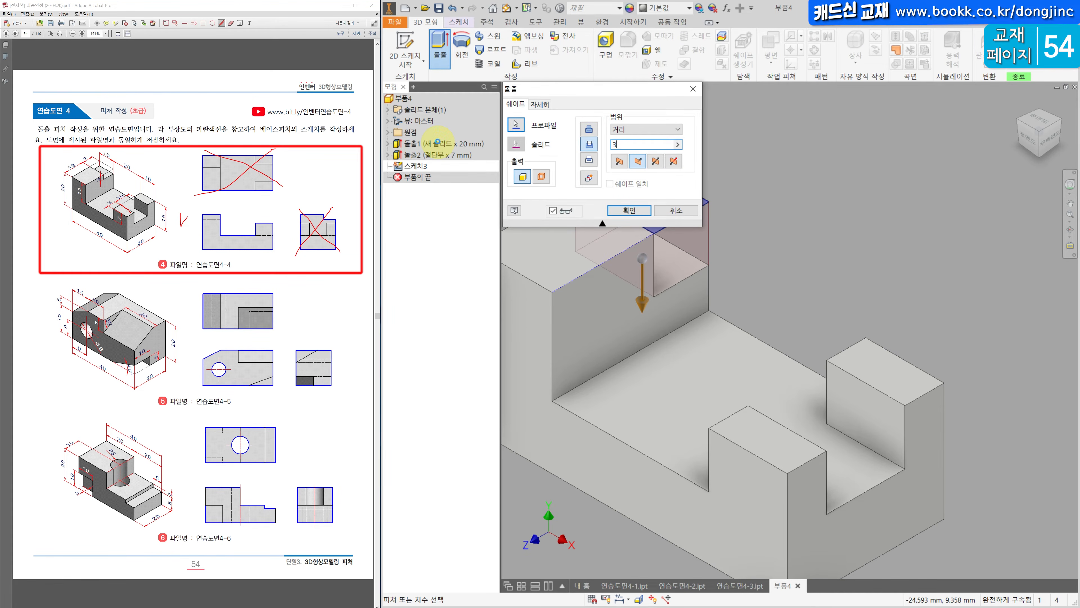
{"action": "key", "text": "Return"}
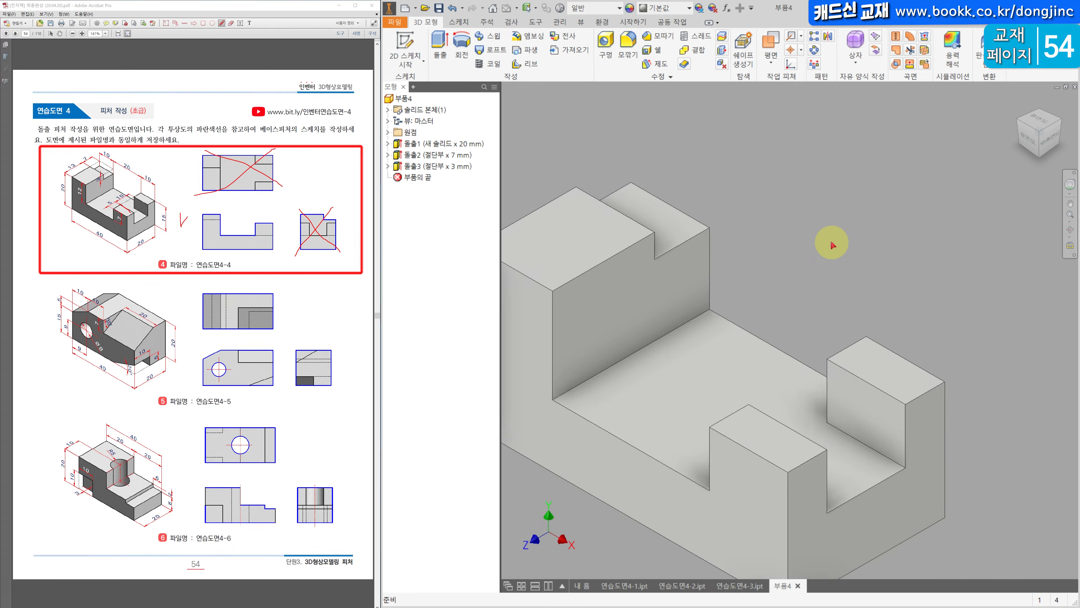
- Save the finished part as 연습도면4-4 in the 연습도면 folder
{"action": "key", "text": "F6"}
{"action": "scroll", "coordinate": [825, 237], "scroll_direction": "down", "scroll_amount": 3}
{"action": "middle_click_drag", "start_coordinate": [658, 173], "coordinate": [597, 210]}
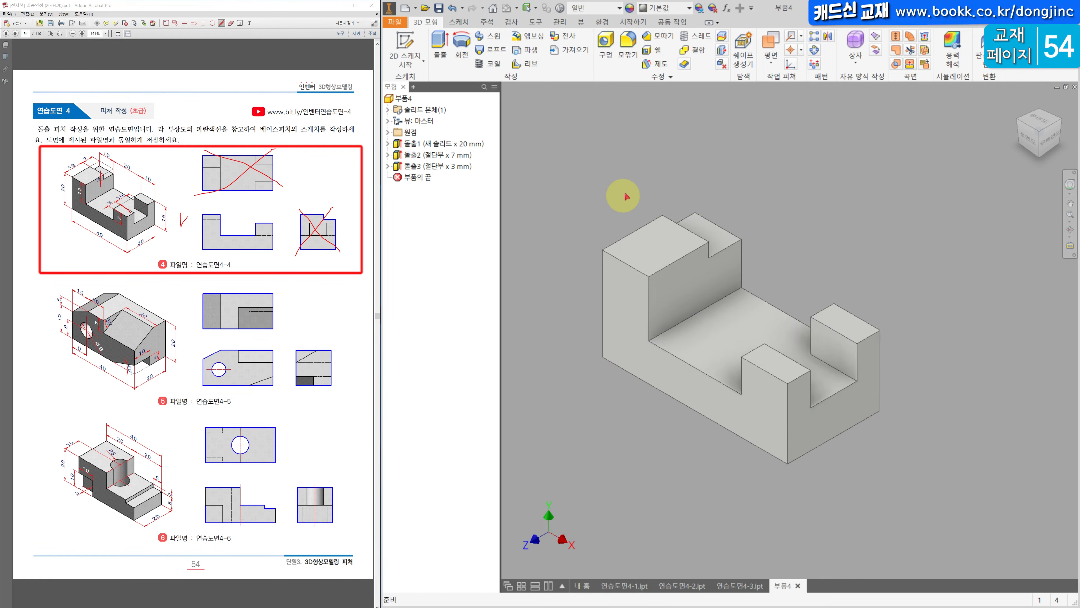
{"action": "key", "text": "ctrl+s"}
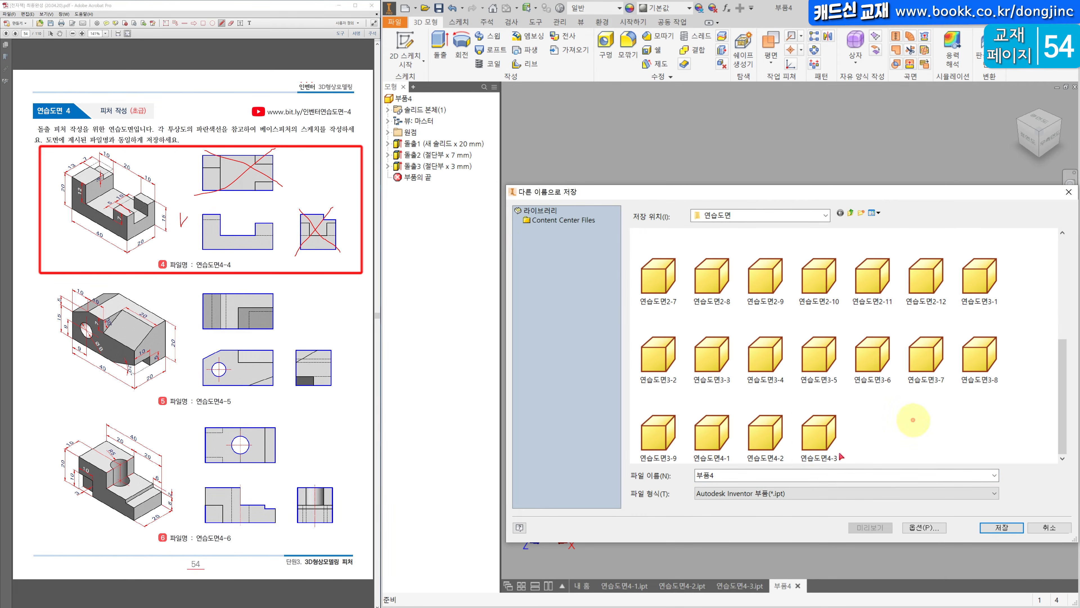
{"action": "left_click", "coordinate": [825, 443]}
{"action": "double_click", "coordinate": [754, 476]}
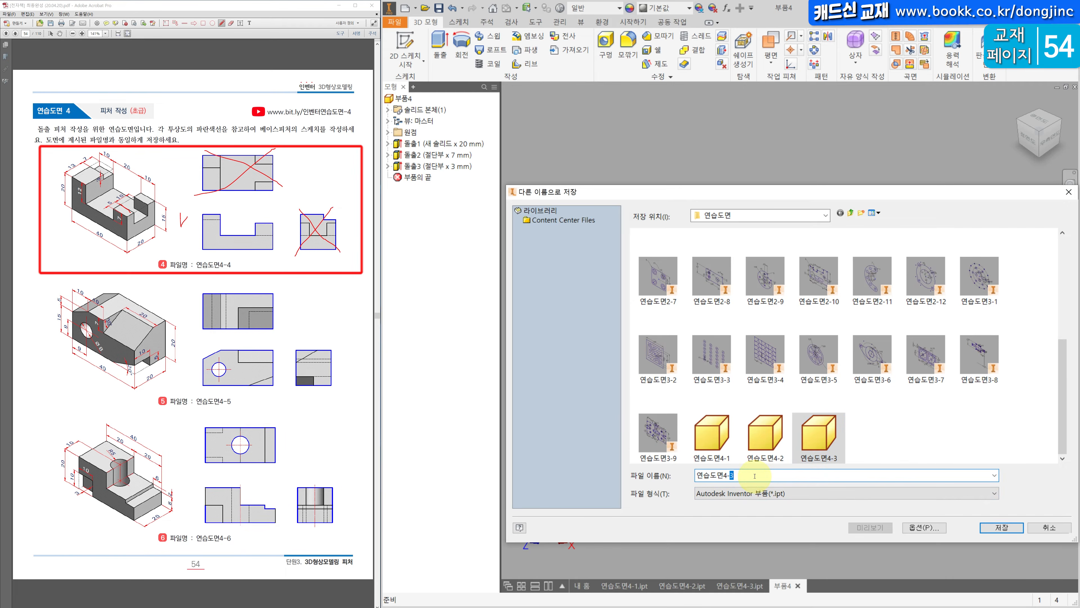
{"action": "type", "text": "4"}
{"action": "key", "text": "Return"}
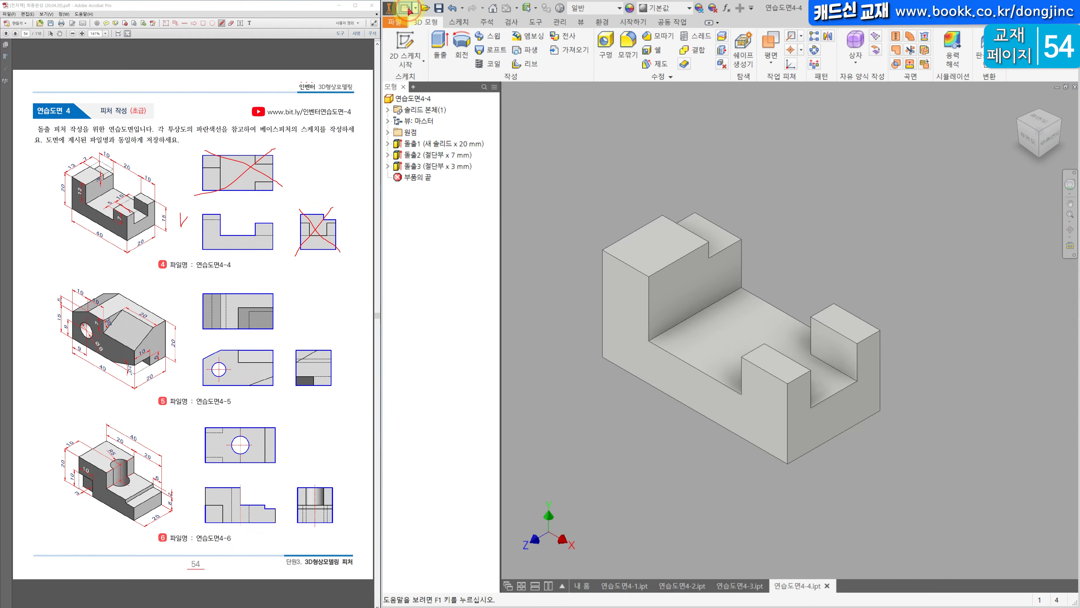
- Create a new part file and cross out the top and side views of exercise 연습도면4-5 in the workbook PDF
{"action": "left_click", "coordinate": [410, 9]}
{"action": "double_click", "coordinate": [873, 302]}
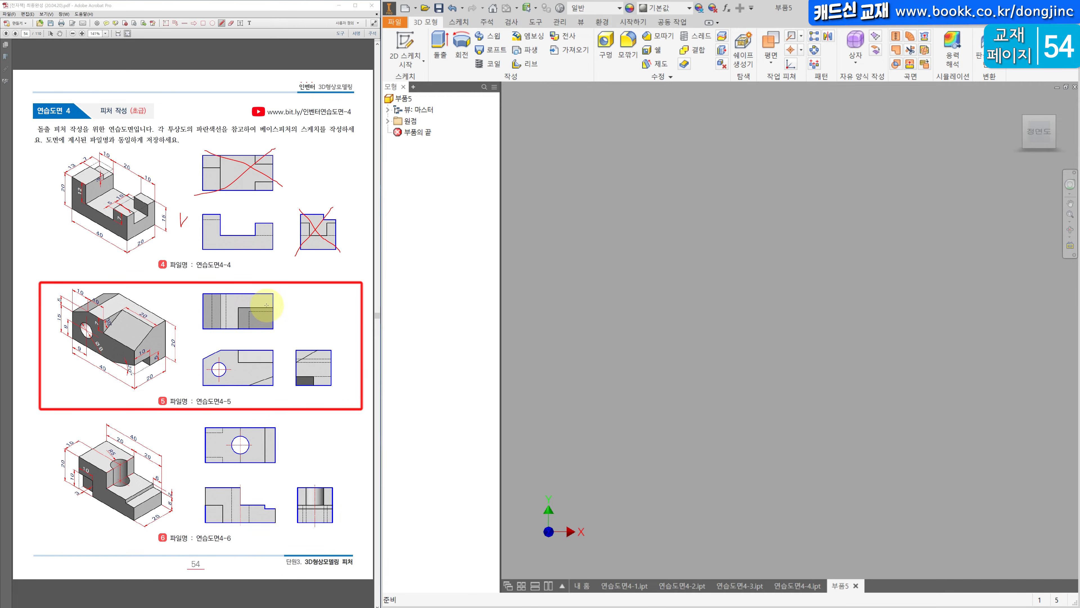
{"action": "left_click_drag", "start_coordinate": [271, 286], "coordinate": [203, 328]}
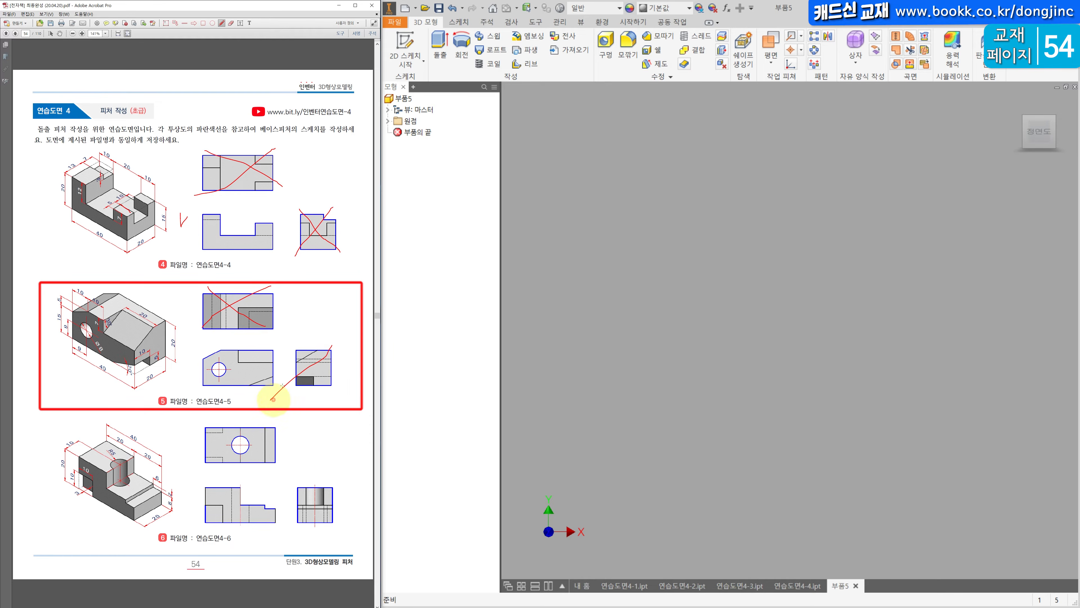
{"action": "left_click_drag", "start_coordinate": [295, 338], "coordinate": [343, 386]}
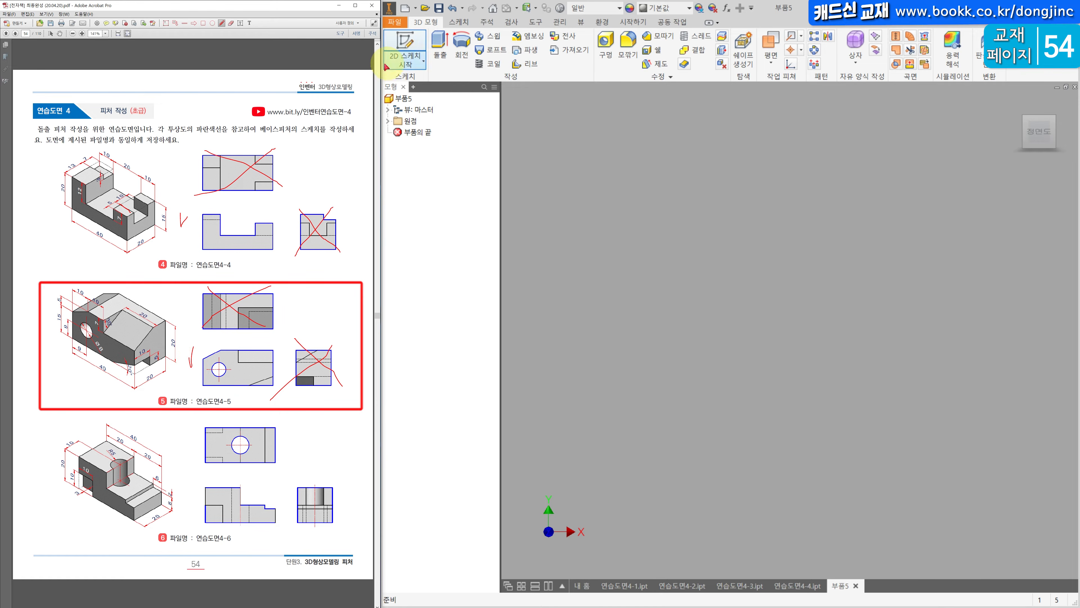
- Start a sketch on the front plane and draw a wide rectangle with its lower-left corner at the origin
{"action": "left_click", "coordinate": [399, 41]}
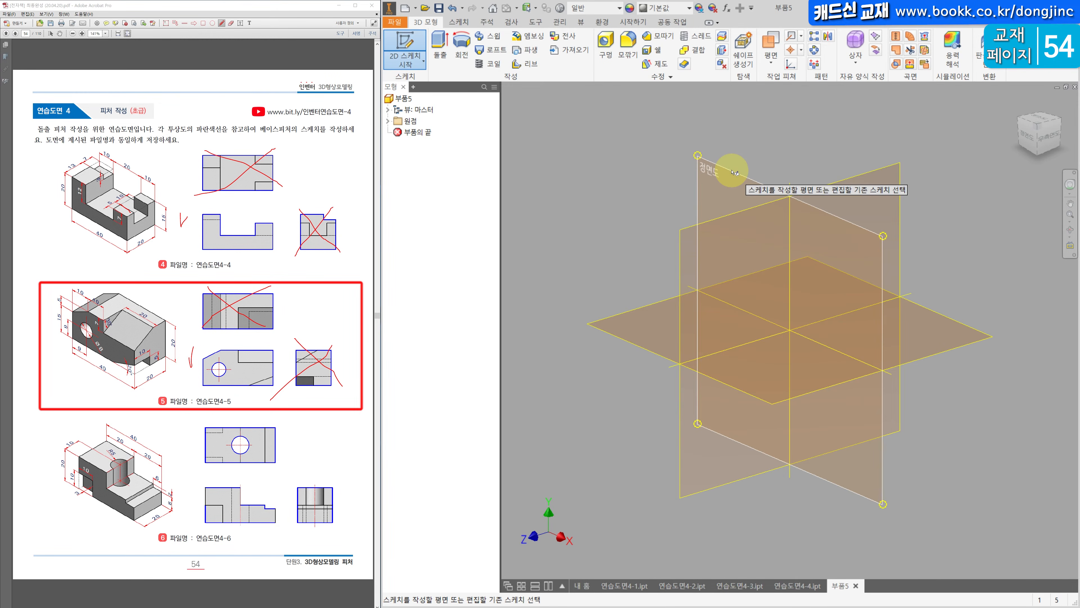
{"action": "left_click", "coordinate": [734, 172]}
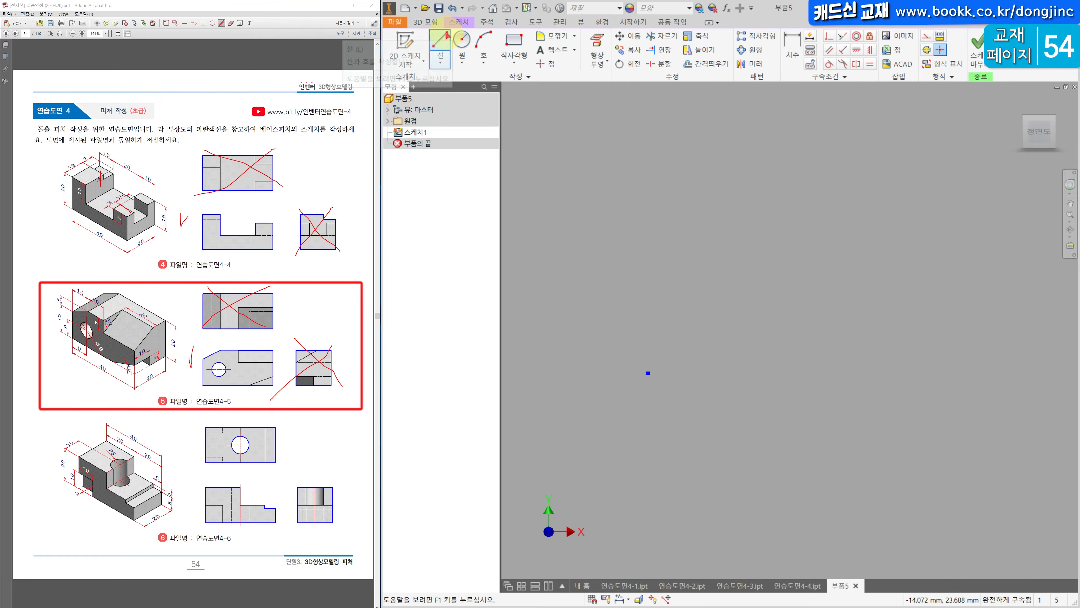
{"action": "key", "text": "r"}
{"action": "left_click", "coordinate": [648, 372]}
{"action": "left_click", "coordinate": [873, 249]}
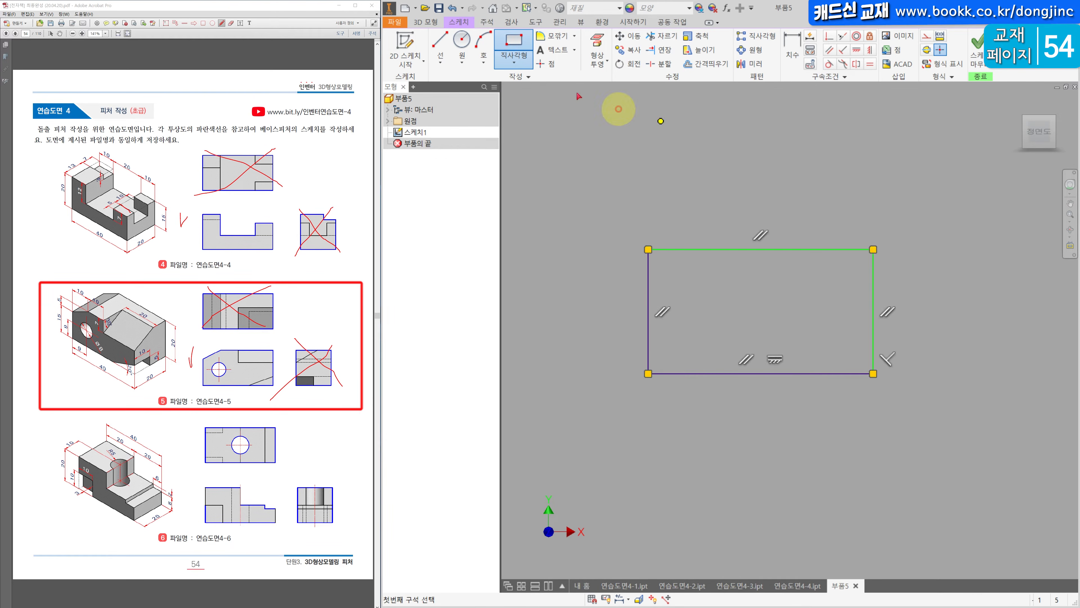
- Draw a diagonal line across the rectangle's upper-left corner and trim away the two corner segments outside it
{"action": "key", "text": "l"}
{"action": "left_click", "coordinate": [700, 250]}
{"action": "left_click", "coordinate": [648, 284]}
{"action": "key", "text": "x"}
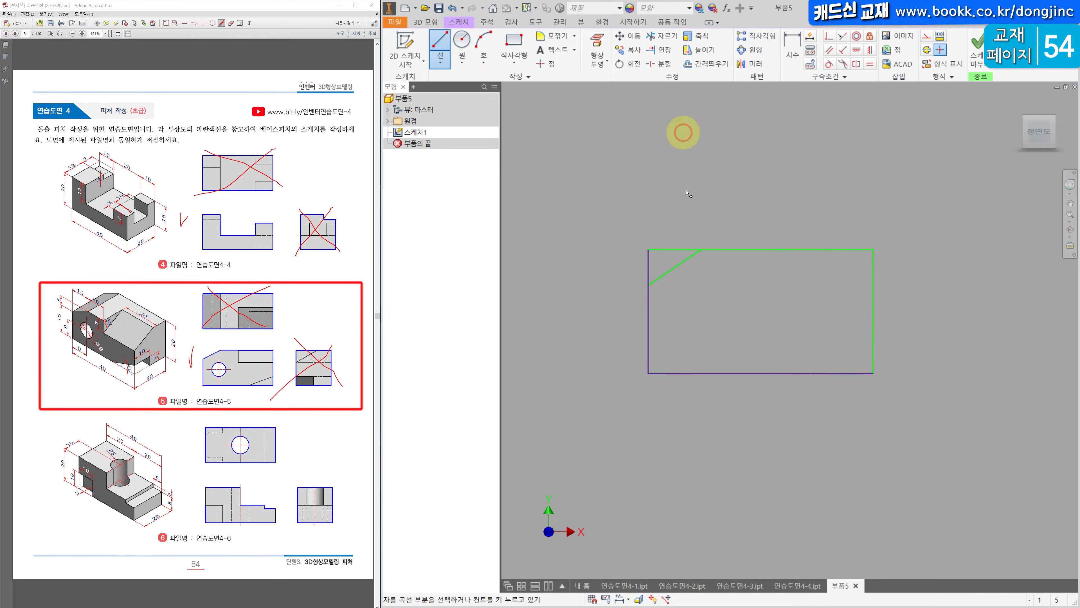
{"action": "left_click_drag", "start_coordinate": [669, 239], "coordinate": [641, 272]}
- Dimension the profile's right side to 20 mm and its bottom edge to 40 mm
{"action": "key", "text": "d"}
{"action": "left_click", "coordinate": [873, 325]}
{"action": "left_click", "coordinate": [926, 317]}
{"action": "type", "text": "20"}
{"action": "key", "text": "Return"}
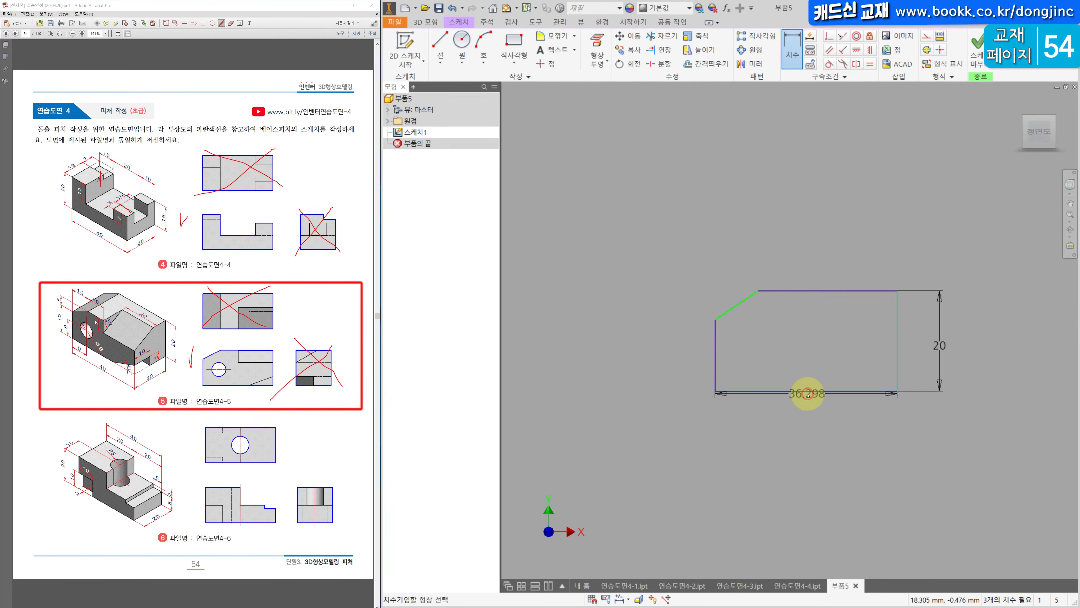
{"action": "left_click", "coordinate": [761, 416]}
{"action": "type", "text": "40"}
{"action": "key", "text": "Return"}
- Dimension the profile's left side to 15 mm and the sloped corner's horizontal length to 10 mm
{"action": "left_click", "coordinate": [711, 350]}
{"action": "left_click", "coordinate": [670, 345]}
{"action": "type", "text": "15"}
{"action": "key", "text": "Return"}
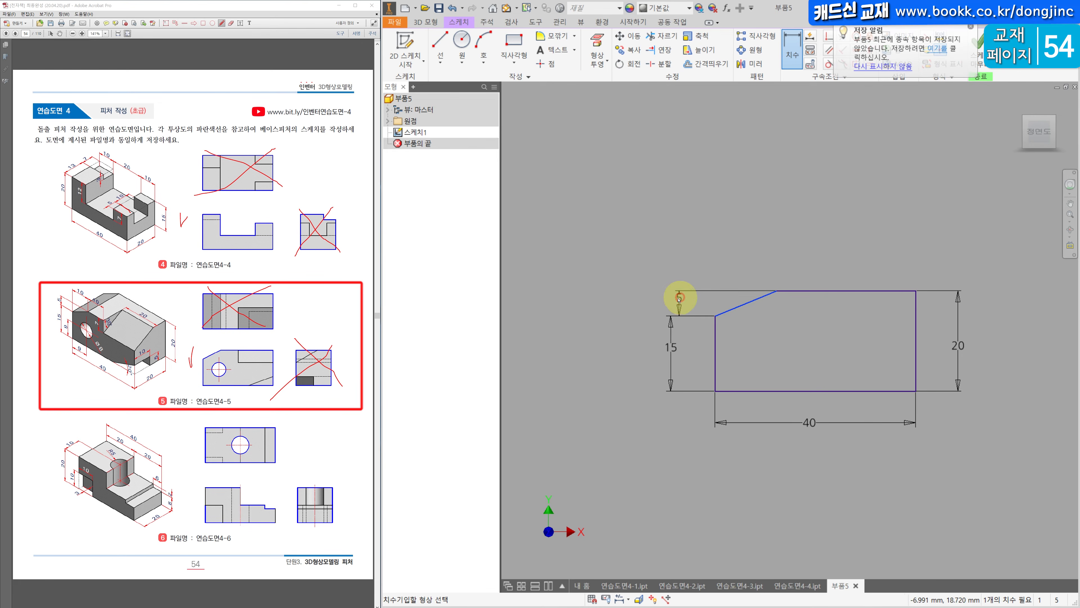
{"action": "left_click", "coordinate": [678, 299]}
{"action": "left_click", "coordinate": [650, 97]}
{"action": "left_click", "coordinate": [747, 304]}
{"action": "left_click", "coordinate": [740, 243]}
{"action": "type", "text": "10"}
{"action": "key", "text": "Return"}
- Draw a circle inside the profile near its left side and set its diameter to 8 mm
{"action": "left_click", "coordinate": [462, 41]}
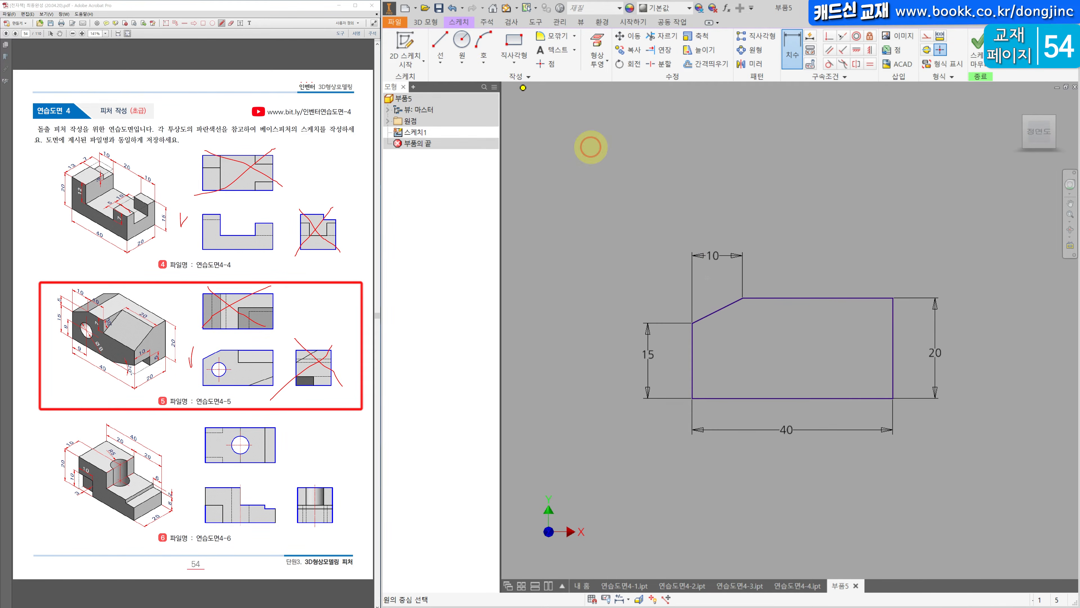
{"action": "left_click", "coordinate": [748, 352]}
{"action": "left_click", "coordinate": [752, 332]}
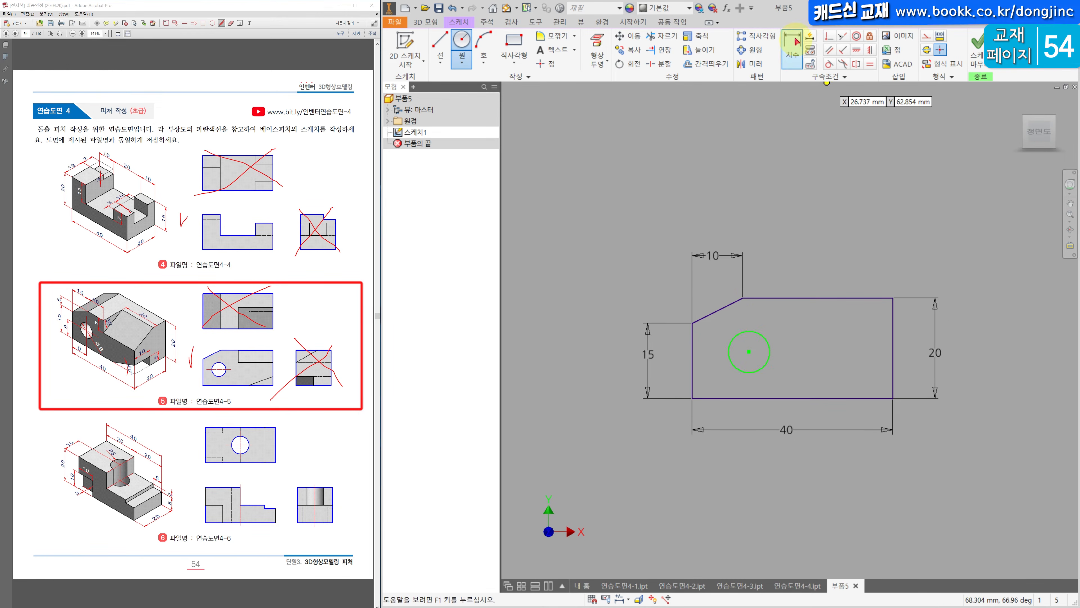
{"action": "left_click", "coordinate": [793, 41]}
{"action": "left_click", "coordinate": [750, 331]}
{"action": "left_click", "coordinate": [765, 314]}
{"action": "type", "text": "8"}
{"action": "key", "text": "Return"}
- Locate the circle's center 9 mm from the profile's left side and 9 mm above its bottom edge
{"action": "left_click", "coordinate": [730, 358]}
{"action": "left_click", "coordinate": [692, 361]}
{"action": "left_click", "coordinate": [714, 408]}
{"action": "type", "text": "9"}
{"action": "key", "text": "Return"}
{"action": "left_click", "coordinate": [725, 369]}
{"action": "left_click", "coordinate": [699, 397]}
{"action": "left_click", "coordinate": [676, 366]}
{"action": "type", "text": "9"}
{"action": "key", "text": "Return"}
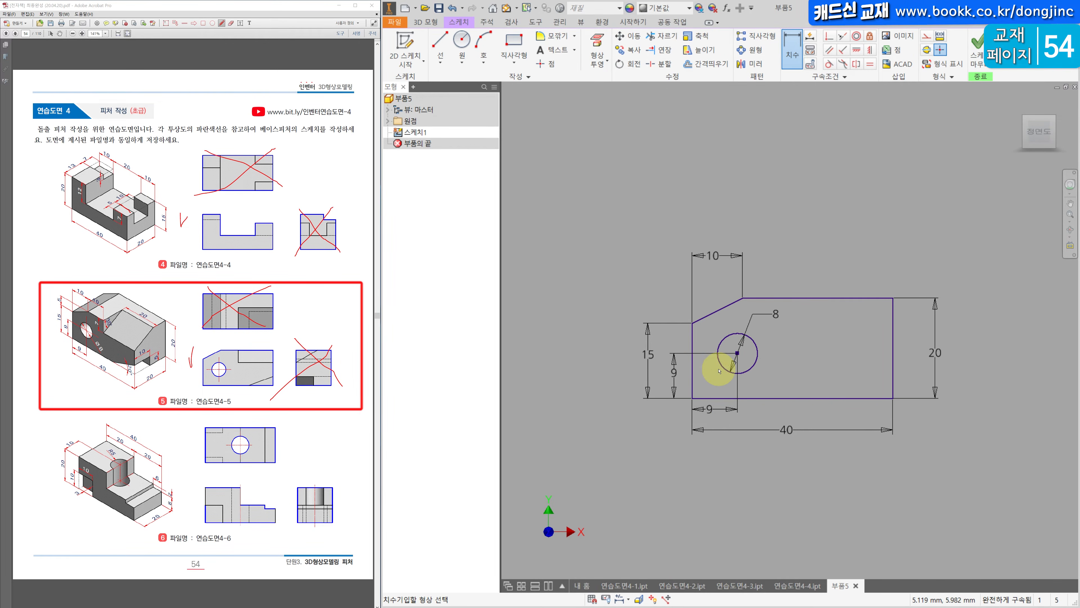
- Extrude the profile region around the 8 mm circle by 20 mm as a new solid
{"action": "left_click", "coordinate": [425, 22]}
{"action": "left_click", "coordinate": [441, 43]}
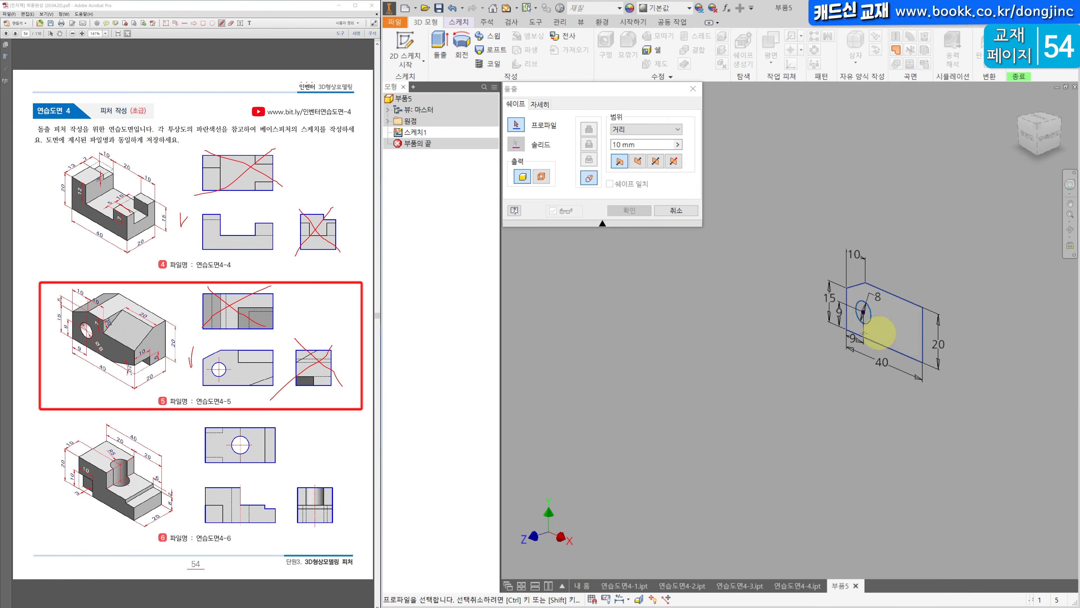
{"action": "left_click", "coordinate": [869, 341]}
{"action": "type", "text": "2"}
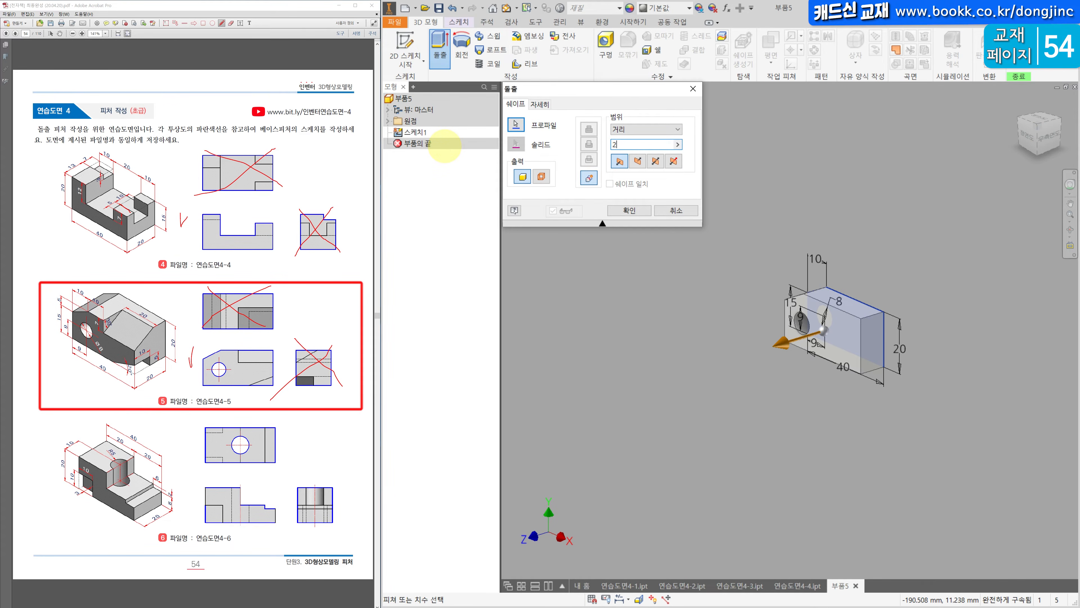
{"action": "type", "text": "0"}
{"action": "key", "text": "Return"}
- Start a sketch on the block's front face and project the face's outline into it
{"action": "left_click", "coordinate": [807, 348]}
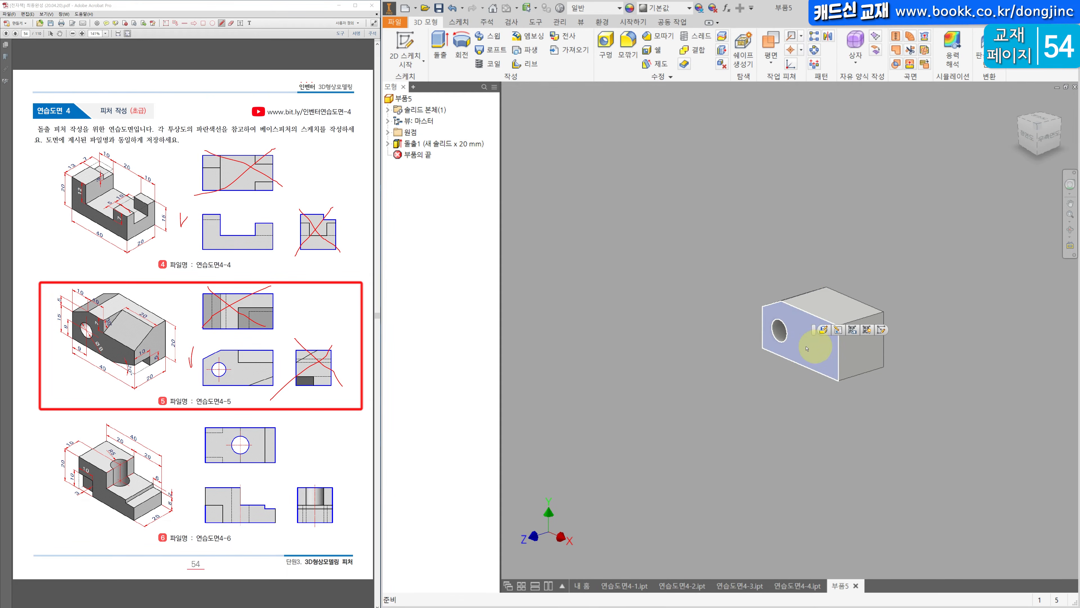
{"action": "middle_click_drag", "start_coordinate": [806, 348], "coordinate": [718, 365]}
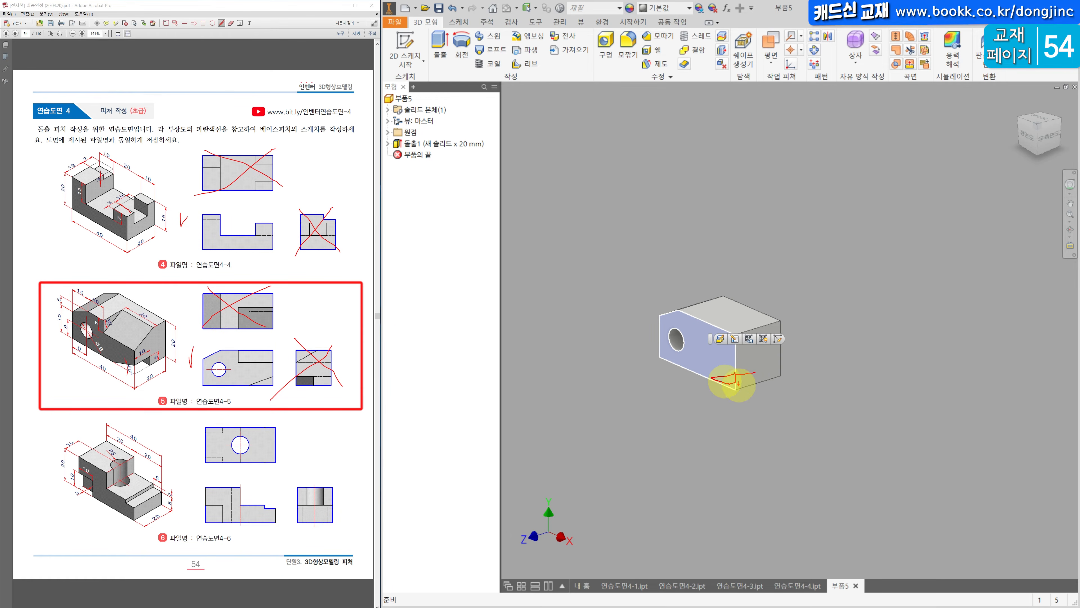
{"action": "left_click", "coordinate": [810, 389]}
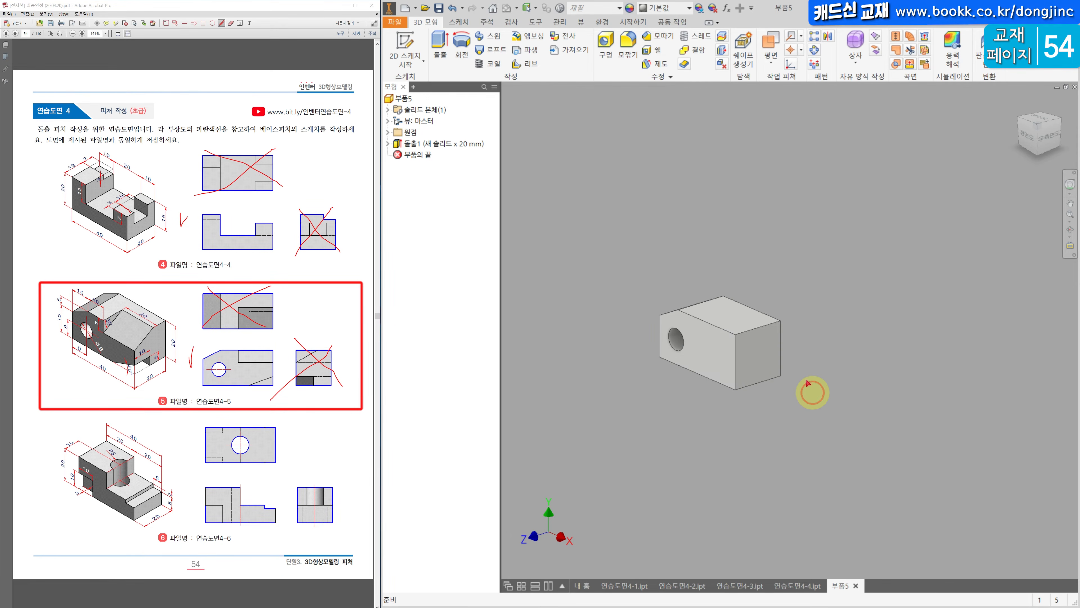
{"action": "left_click", "coordinate": [733, 363]}
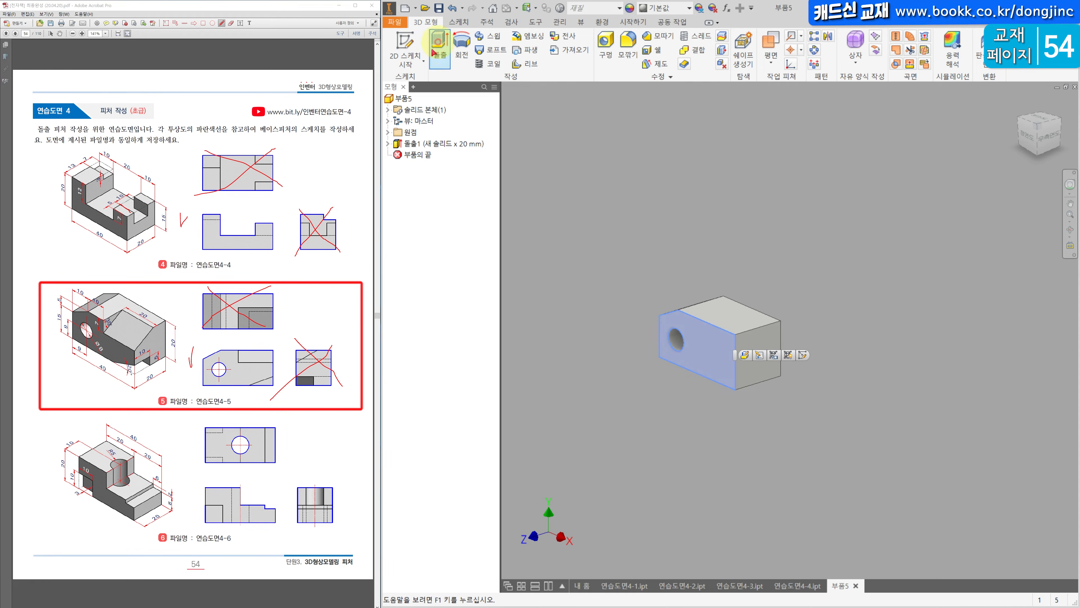
{"action": "left_click", "coordinate": [646, 302]}
{"action": "middle_click_drag", "start_coordinate": [907, 291], "coordinate": [758, 311]}
{"action": "left_click", "coordinate": [597, 37]}
{"action": "scroll", "coordinate": [772, 327], "scroll_direction": "up", "scroll_amount": 5}
{"action": "scroll", "coordinate": [723, 289], "scroll_direction": "down", "scroll_amount": 4}
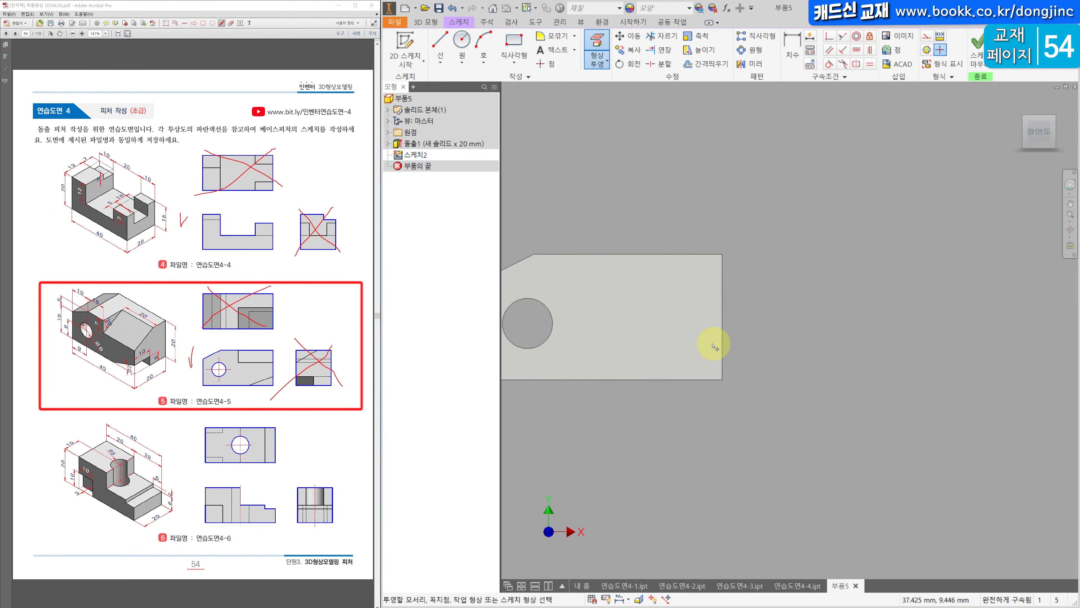
{"action": "left_click", "coordinate": [713, 321]}
- Draw a slanted line across the front face's lower-right corner, from the right edge to the bottom edge
{"action": "left_click", "coordinate": [433, 47]}
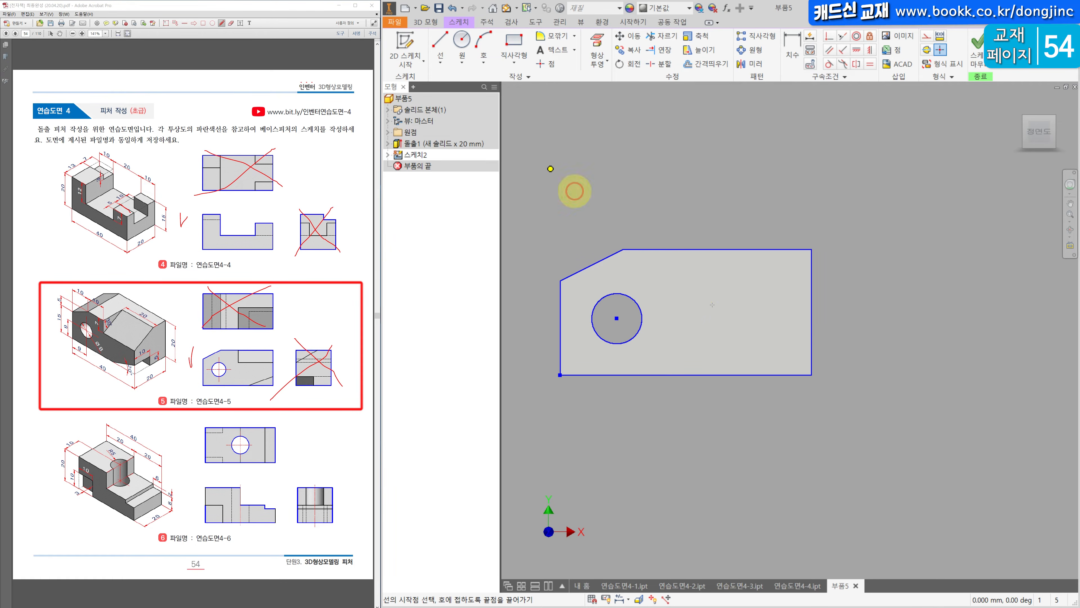
{"action": "left_click", "coordinate": [812, 332]}
{"action": "left_click", "coordinate": [742, 375]}
- Dimension the slanted line at 20° to the bottom edge and its upper endpoint 5 mm above the lower-right corner
{"action": "left_click", "coordinate": [792, 43]}
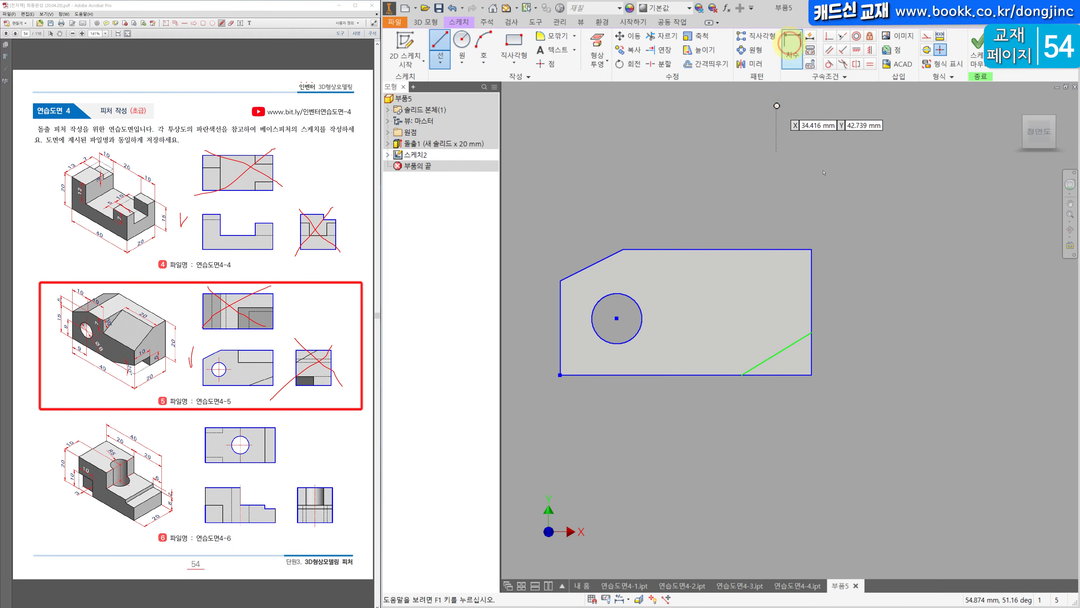
{"action": "left_click", "coordinate": [796, 341]}
{"action": "left_click", "coordinate": [791, 374]}
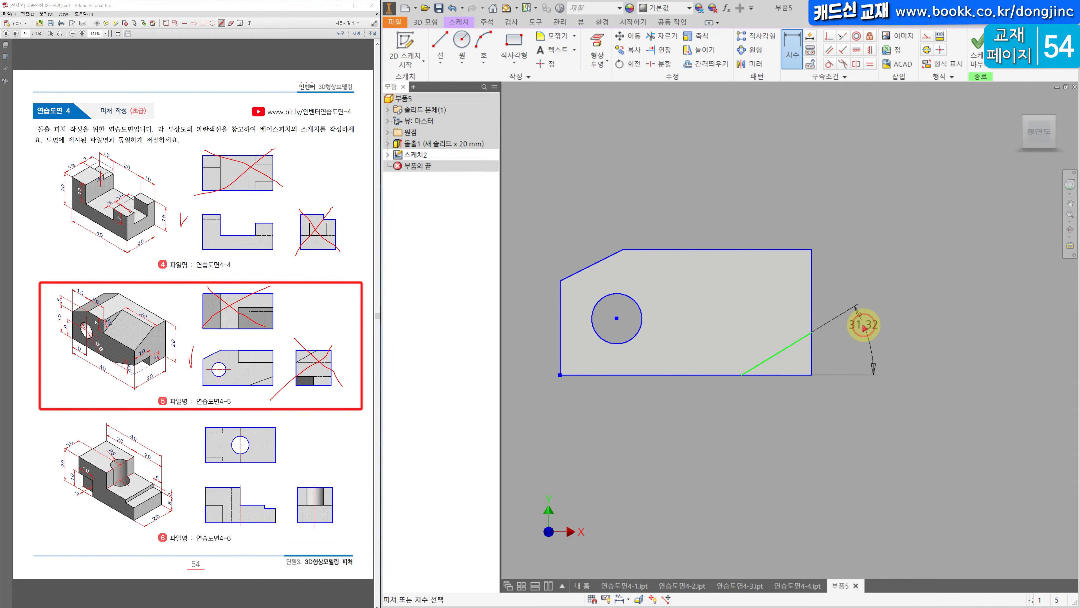
{"action": "left_click", "coordinate": [864, 326]}
{"action": "key", "text": "Return"}
{"action": "scroll", "coordinate": [843, 255], "scroll_direction": "up", "scroll_amount": 2}
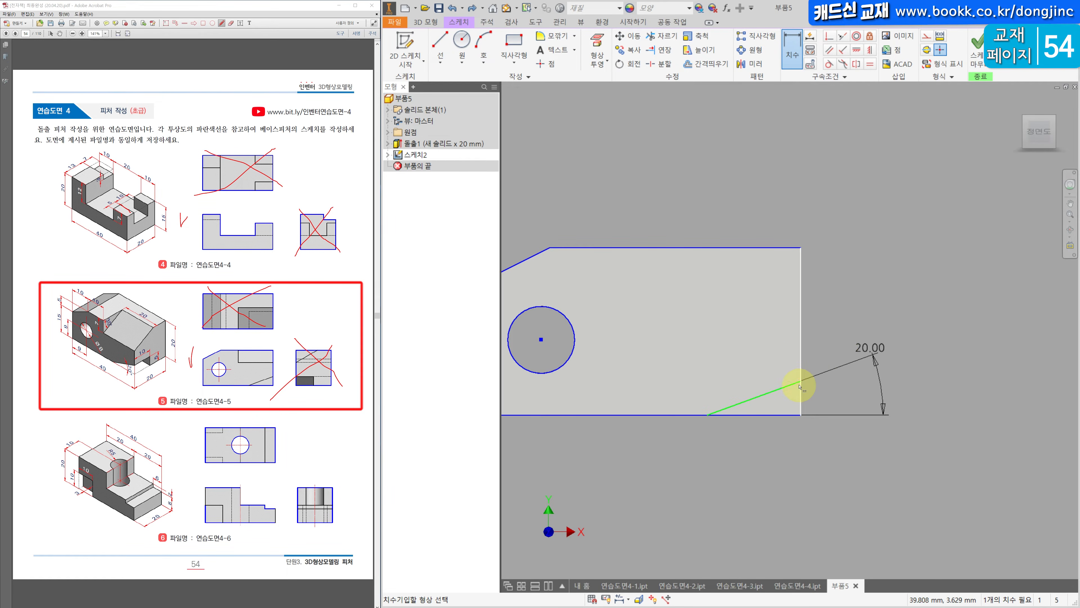
{"action": "left_click", "coordinate": [799, 382]}
{"action": "left_click", "coordinate": [801, 417]}
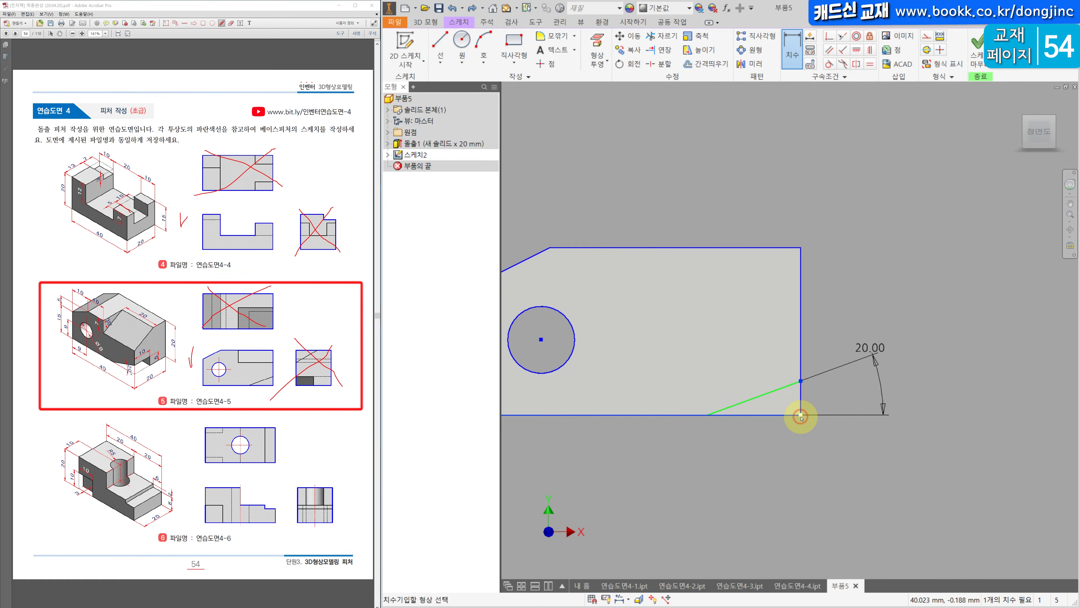
{"action": "left_click", "coordinate": [841, 398]}
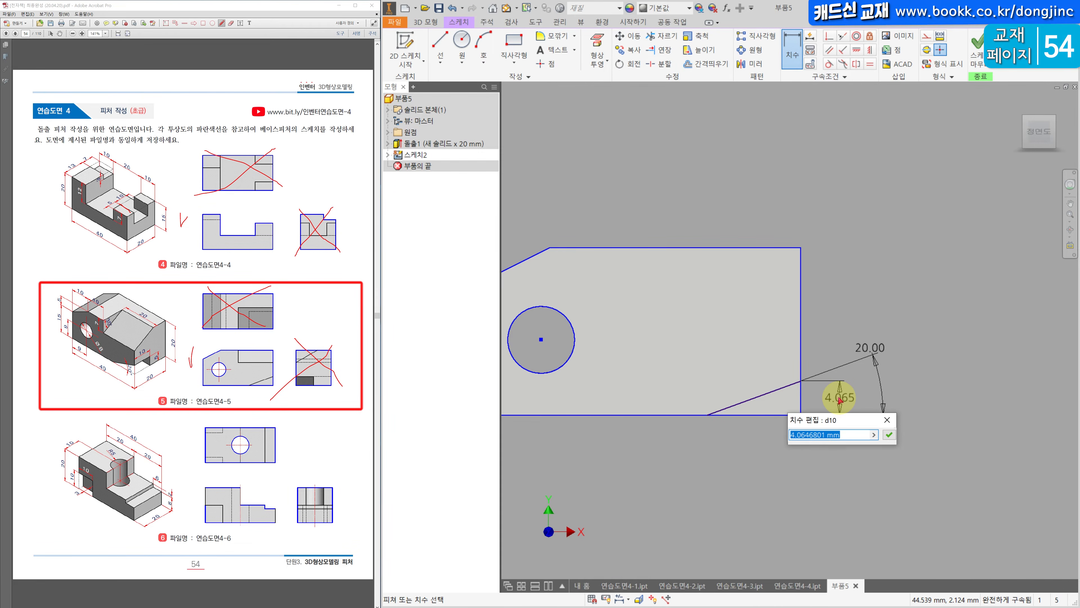
{"action": "key", "text": "Return"}
- Cut the lower-right corner triangle 10 mm deep into the block from the front face
{"action": "left_click", "coordinate": [436, 22]}
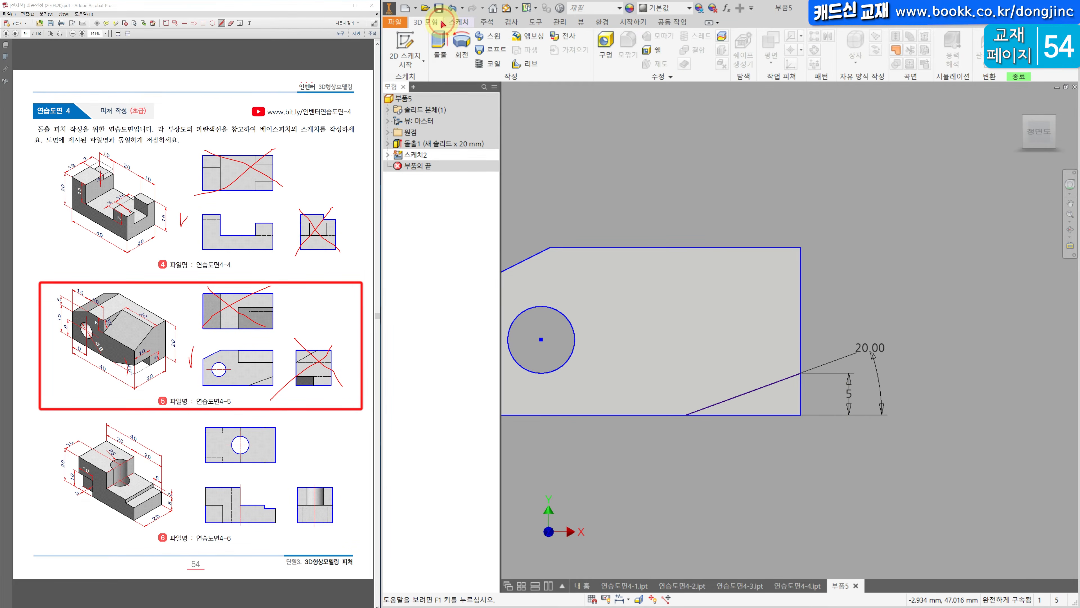
{"action": "left_click", "coordinate": [441, 49]}
{"action": "left_click", "coordinate": [725, 381]}
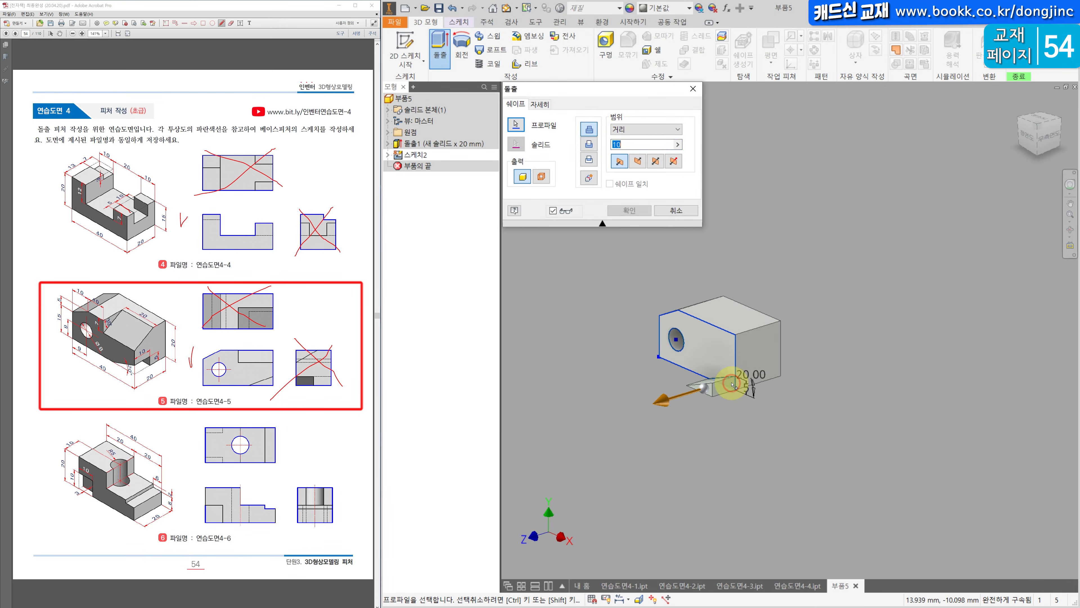
{"action": "left_click", "coordinate": [588, 144]}
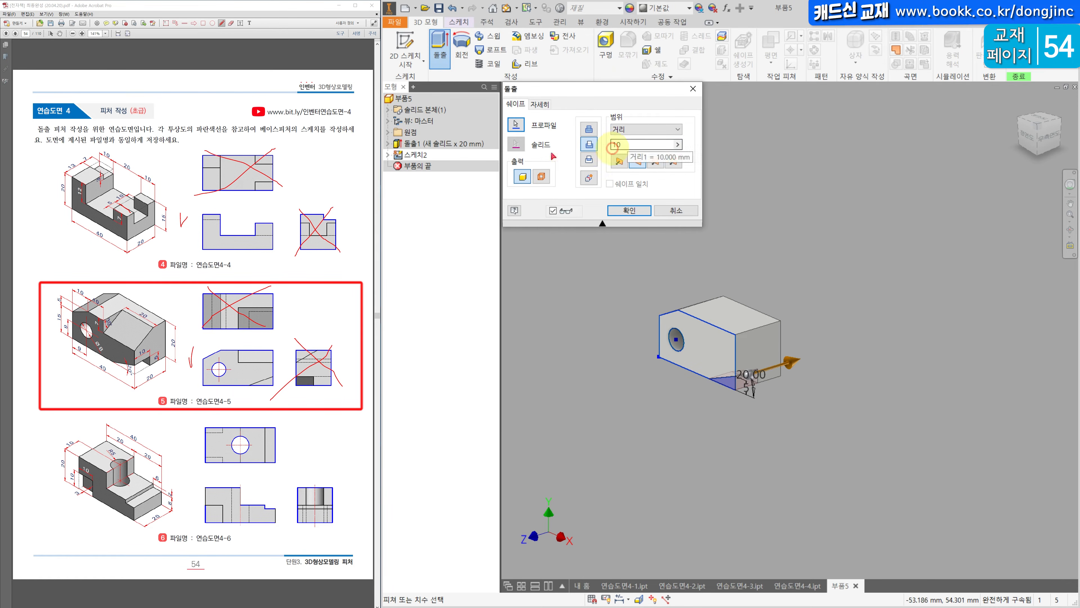
{"action": "left_click", "coordinate": [629, 210]}
- Start a sketch on the block's right end face and project the face's outline into it
{"action": "left_click", "coordinate": [767, 338]}
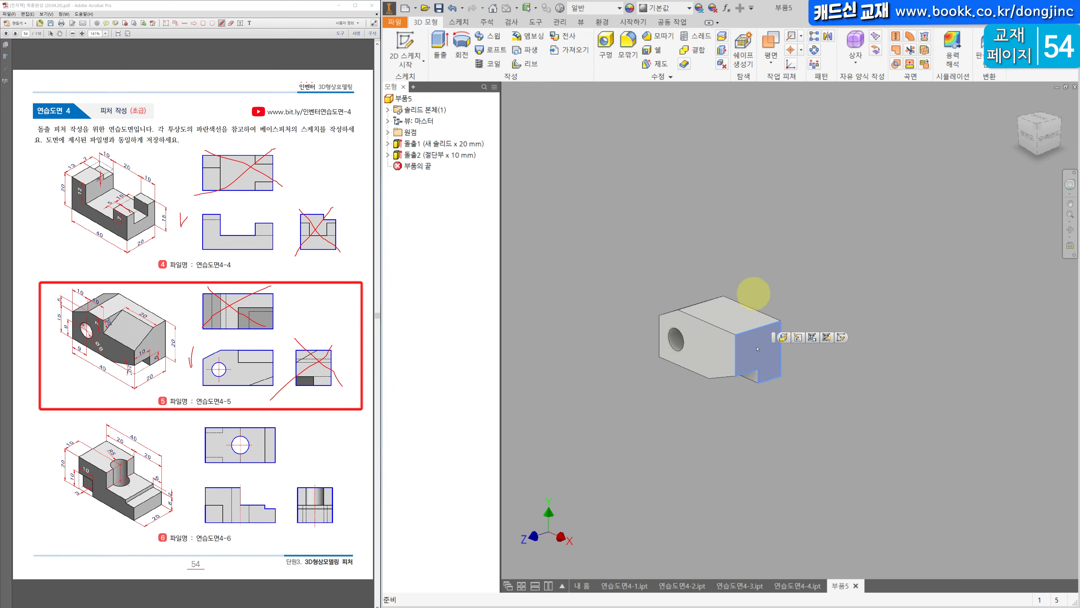
{"action": "left_click", "coordinate": [412, 39]}
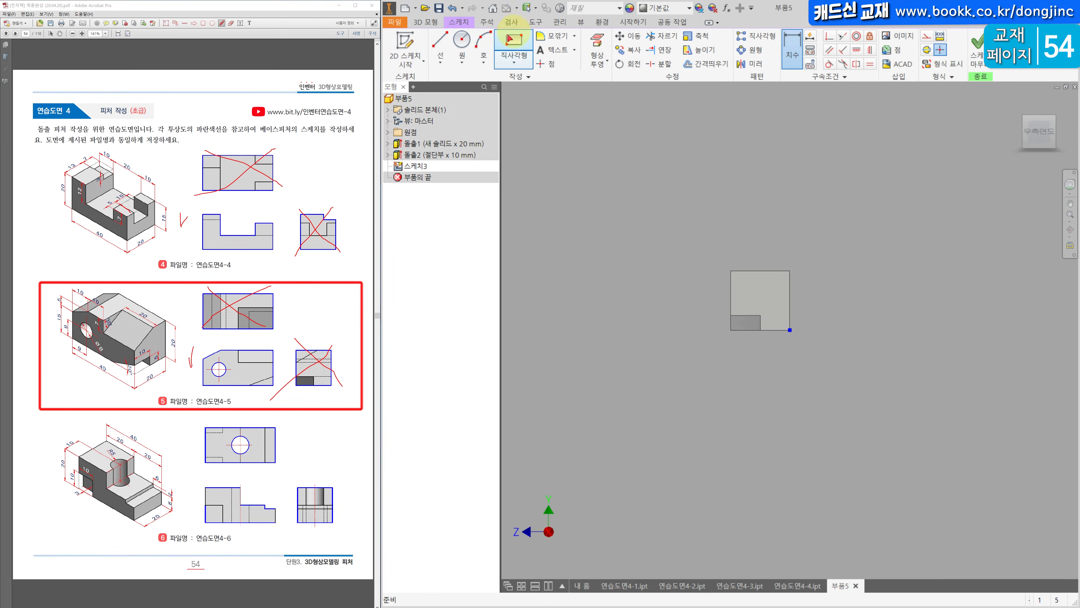
{"action": "left_click", "coordinate": [597, 43]}
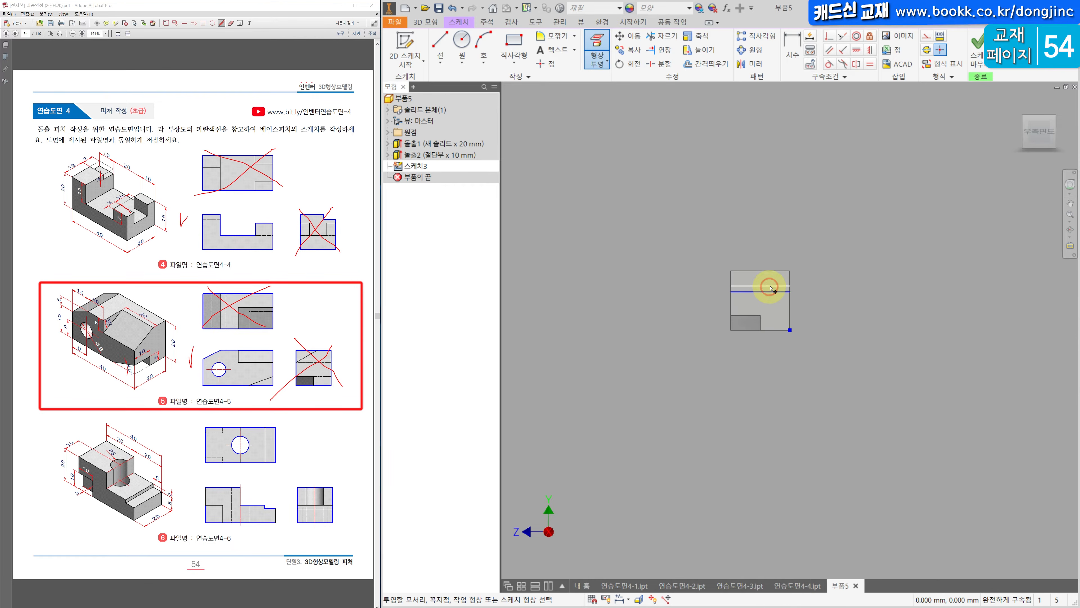
{"action": "left_click", "coordinate": [765, 292]}
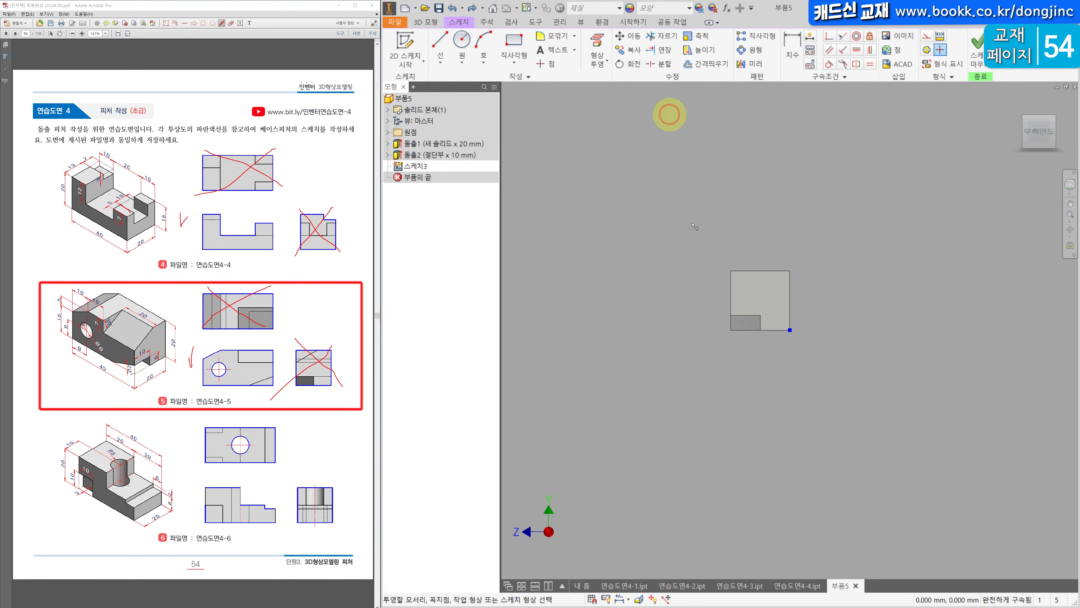
{"action": "left_click", "coordinate": [749, 285]}
- Draw a slanted line across the right end face's upper front corner, joining its top and front edges
{"action": "left_click", "coordinate": [436, 39]}
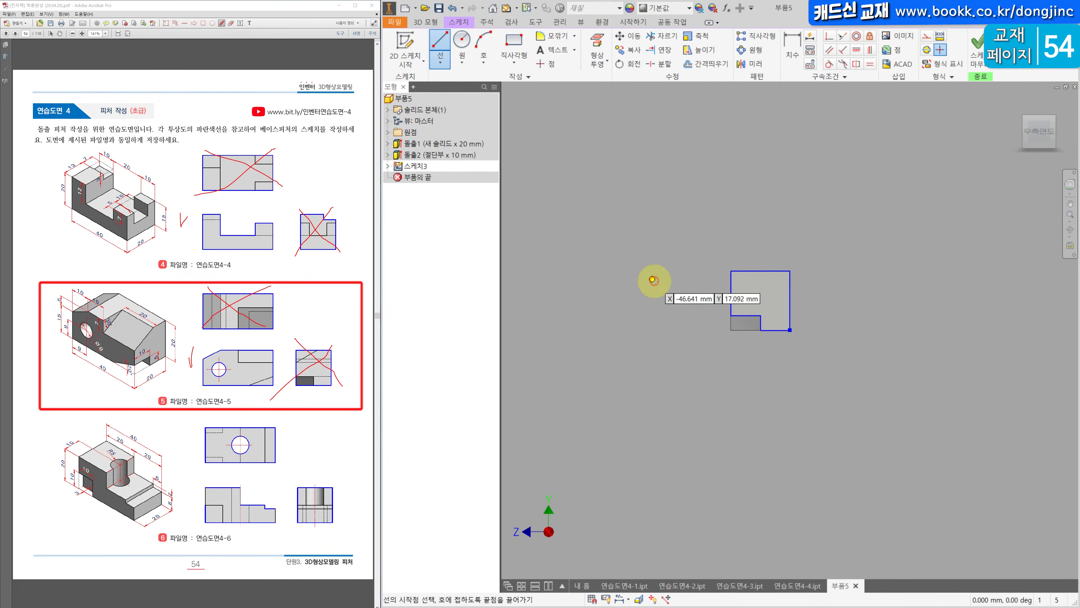
{"action": "scroll", "coordinate": [735, 298], "scroll_direction": "up", "scroll_amount": 3}
{"action": "left_click", "coordinate": [722, 256]}
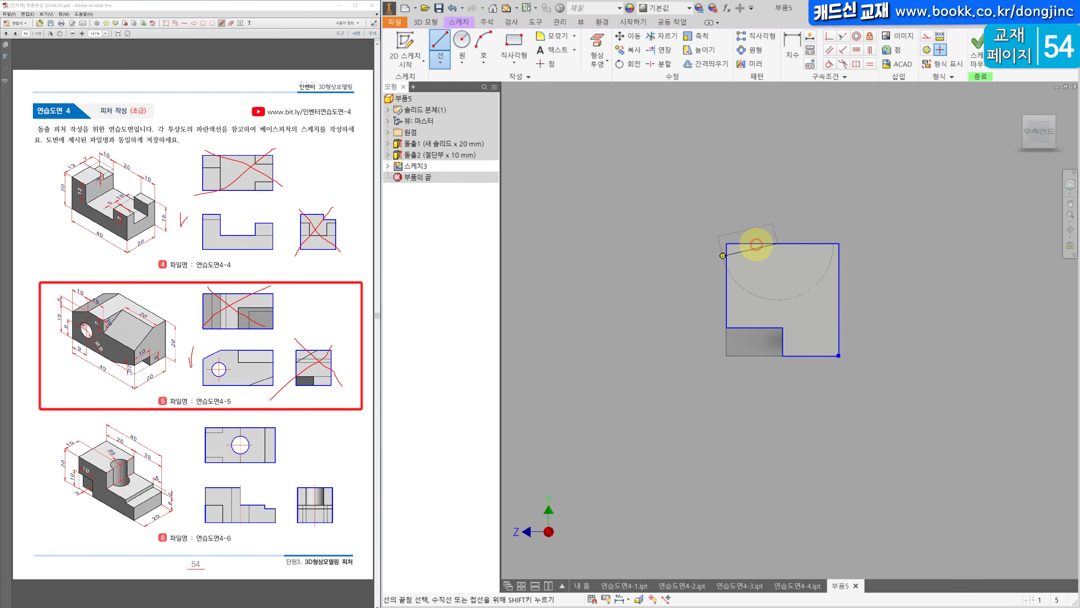
{"action": "left_click", "coordinate": [726, 269]}
- Dimension the slanted line at 30° to the top edge and its lower endpoint 7 mm below that edge
{"action": "left_click", "coordinate": [791, 49]}
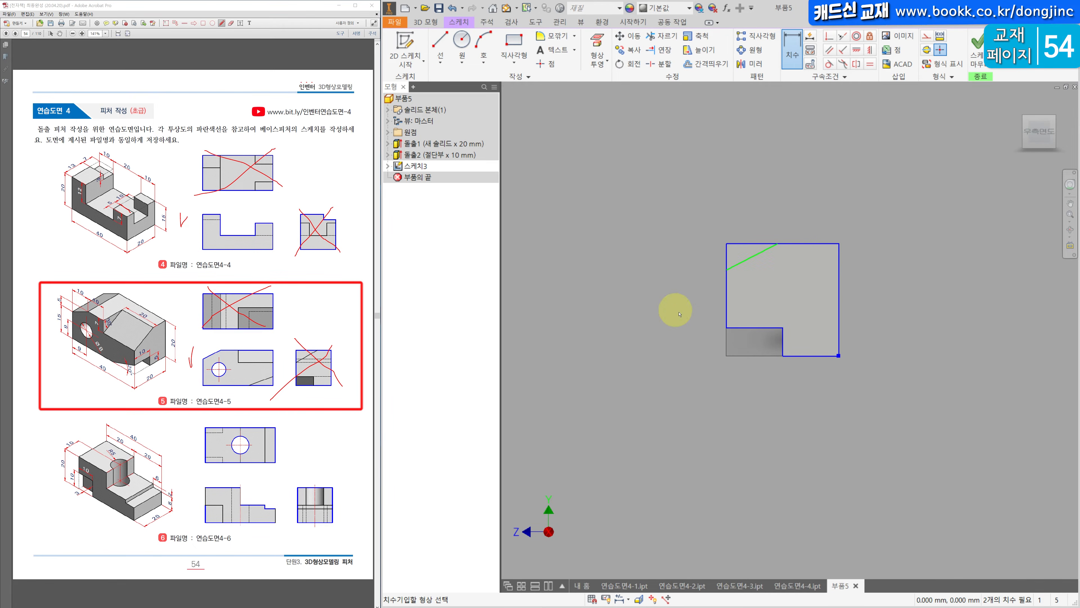
{"action": "left_click", "coordinate": [678, 268]}
{"action": "type", "text": "30"}
{"action": "key", "text": "Return"}
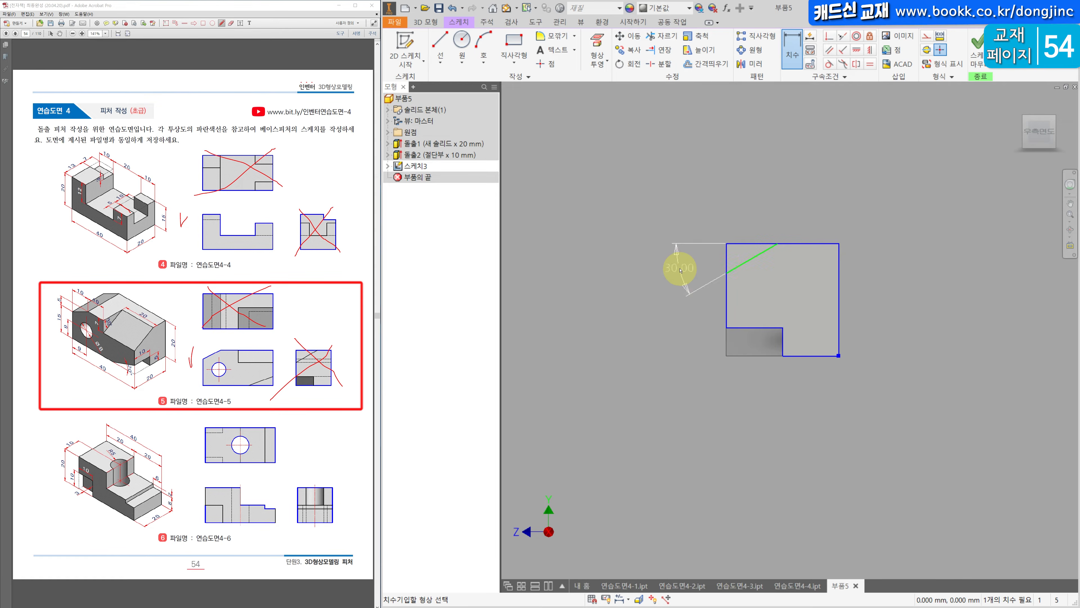
{"action": "left_click", "coordinate": [727, 248]}
{"action": "left_click", "coordinate": [618, 250]}
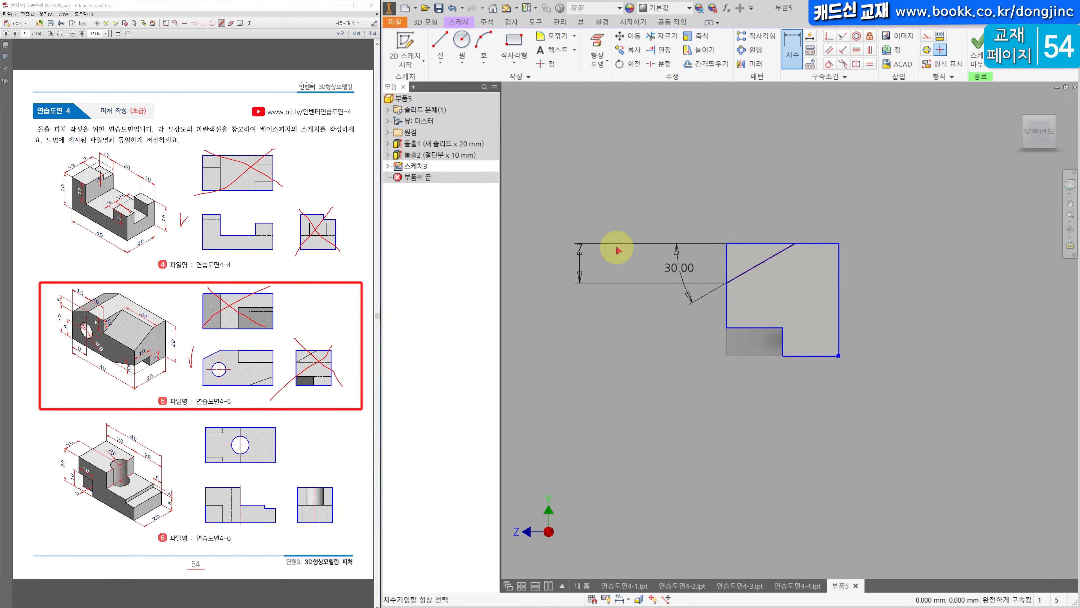
- Cut the upper front corner triangle 20 mm into the block from the right end face
{"action": "left_click", "coordinate": [420, 23]}
{"action": "left_click", "coordinate": [441, 47]}
{"action": "scroll", "coordinate": [742, 307], "scroll_direction": "up", "scroll_amount": 5}
{"action": "left_click", "coordinate": [755, 338]}
{"action": "scroll", "coordinate": [719, 322], "scroll_direction": "down", "scroll_amount": 3}
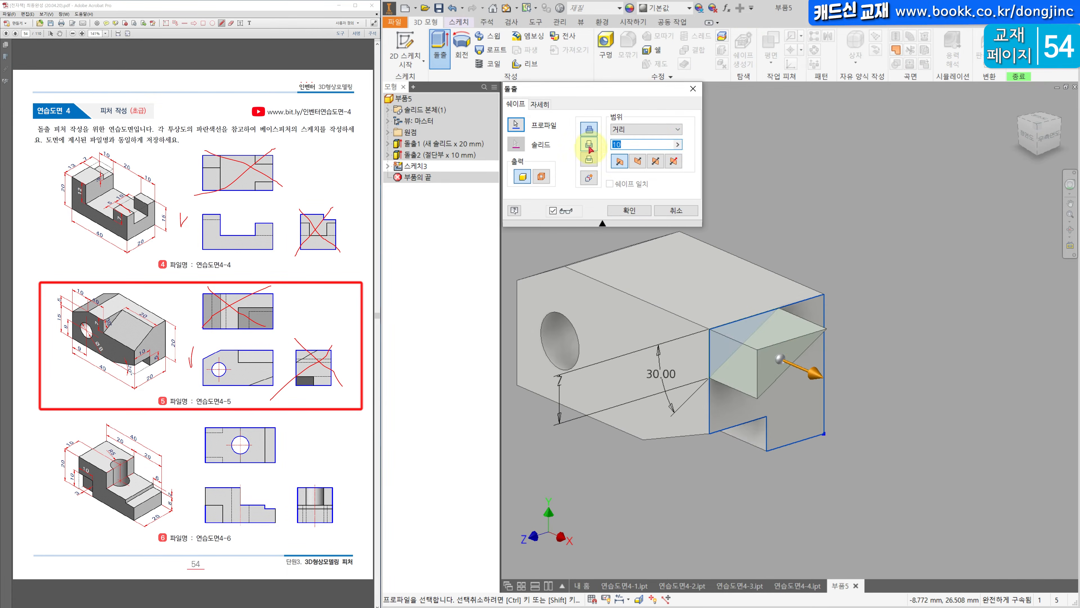
{"action": "left_click", "coordinate": [589, 145]}
{"action": "left_click_drag", "start_coordinate": [627, 146], "coordinate": [442, 145]}
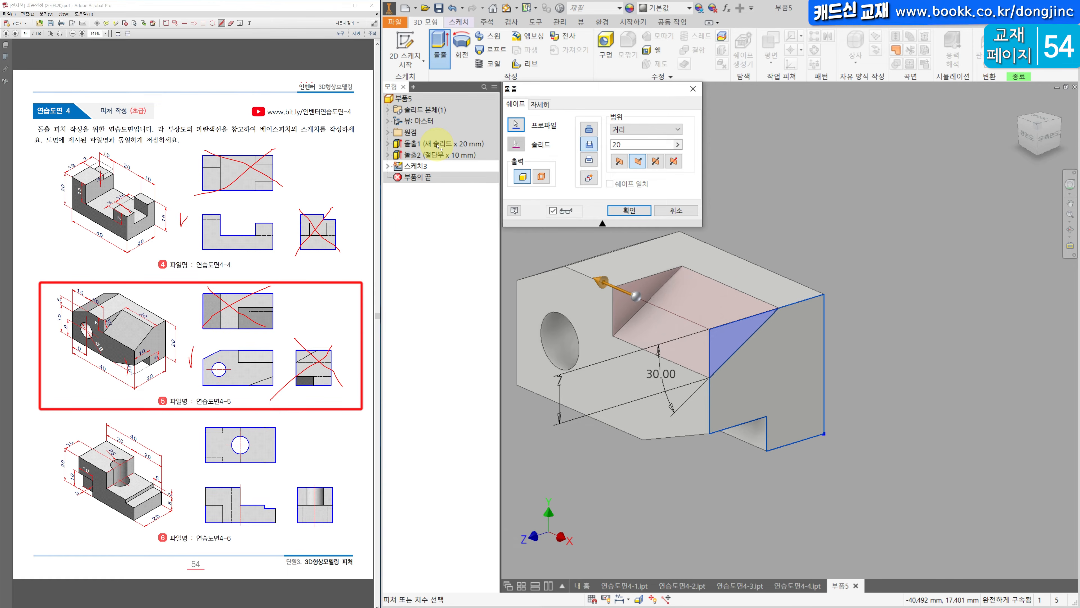
{"action": "key", "text": "Return"}
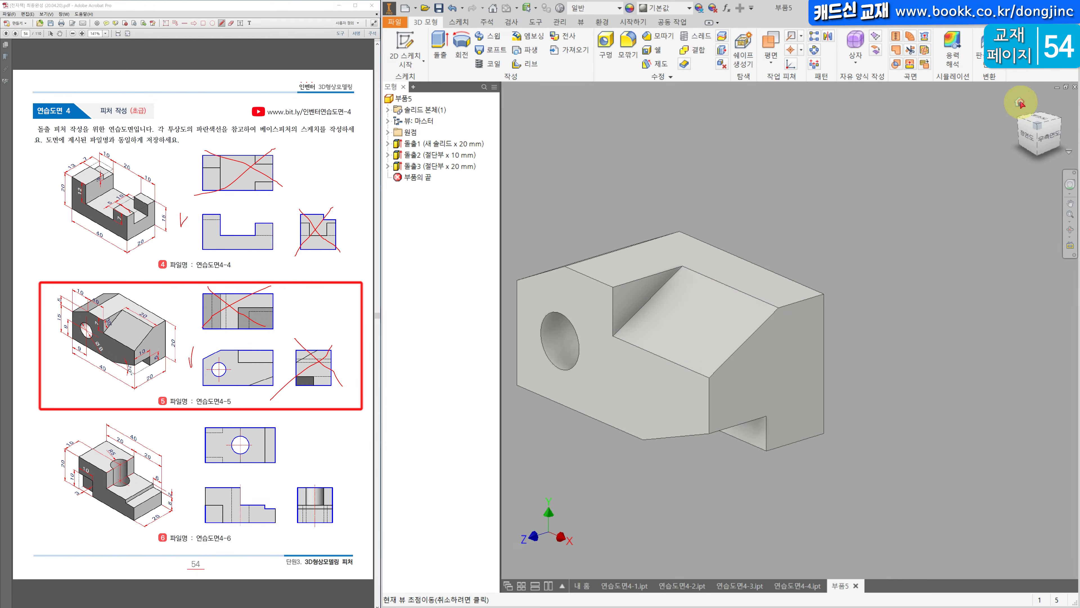
- Return the model to its home view and set the visual style to shaded with hidden edges
{"action": "left_click", "coordinate": [1020, 102]}
{"action": "scroll", "coordinate": [856, 233], "scroll_direction": "down", "scroll_amount": 1}
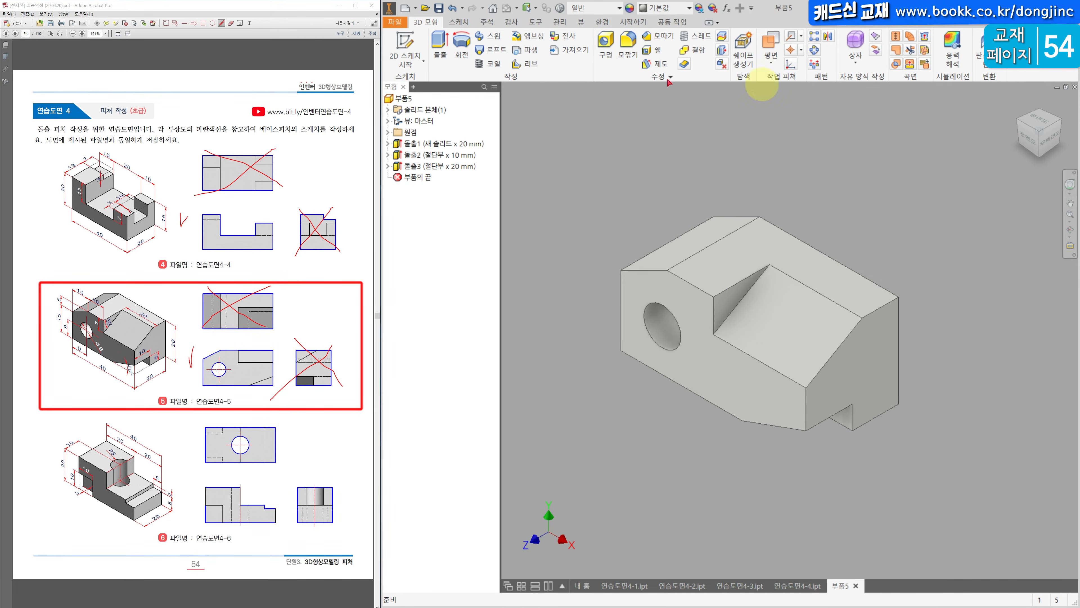
{"action": "left_click", "coordinate": [582, 22]}
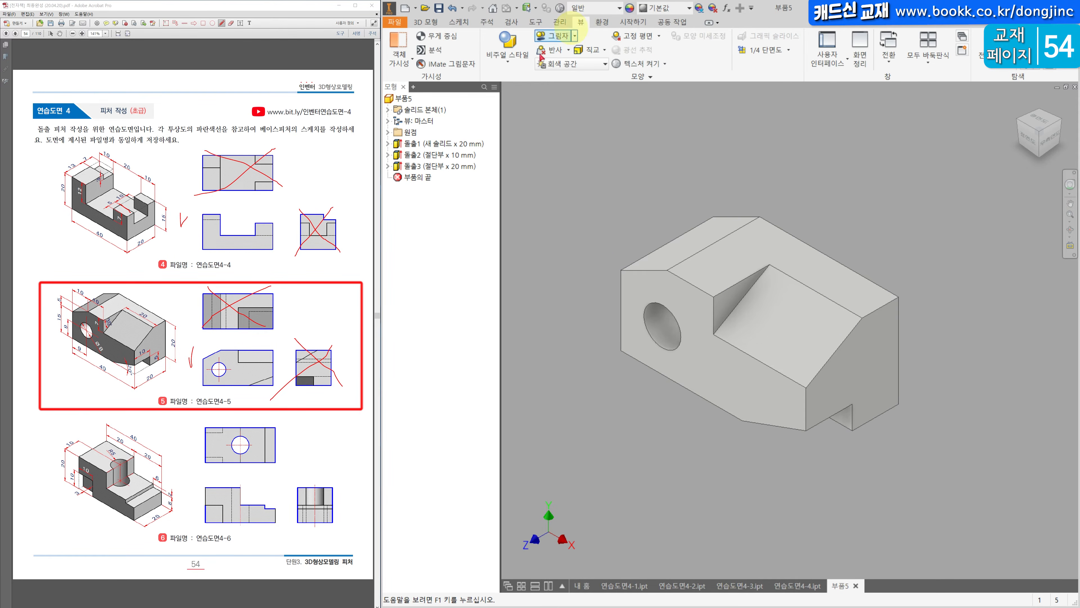
{"action": "left_click", "coordinate": [519, 57]}
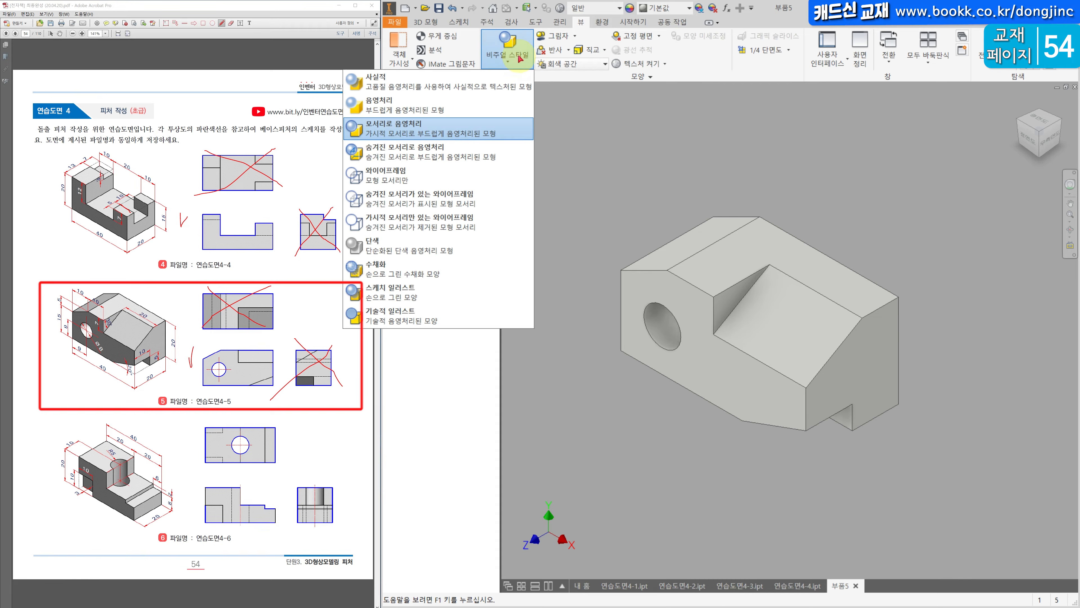
{"action": "left_click", "coordinate": [441, 155]}
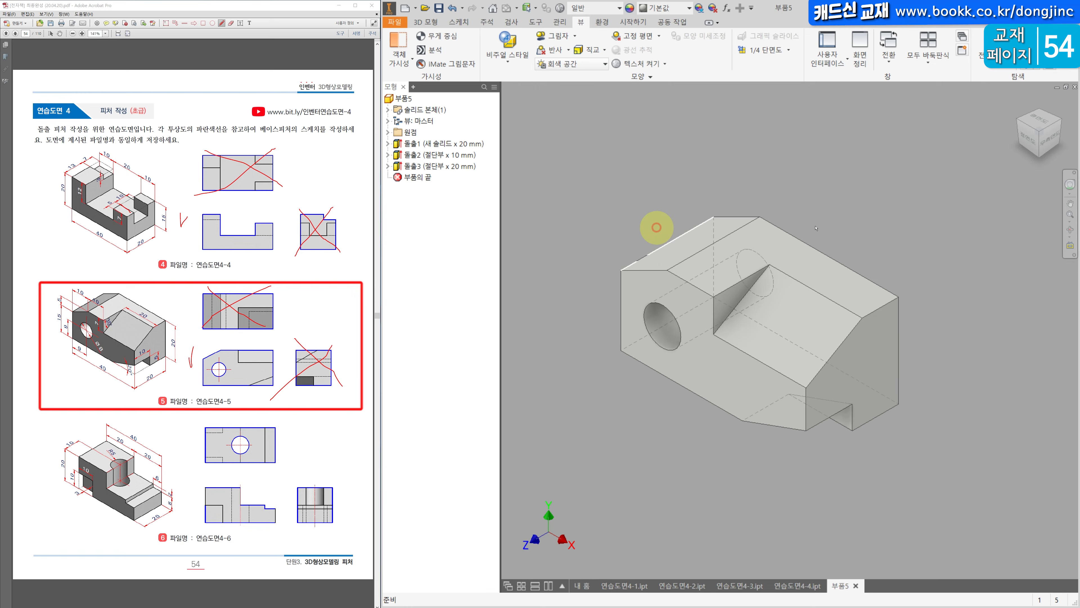
- Check the block's front, right-side and top views against the 연습도면4-5 drawing
{"action": "left_click", "coordinate": [1028, 141]}
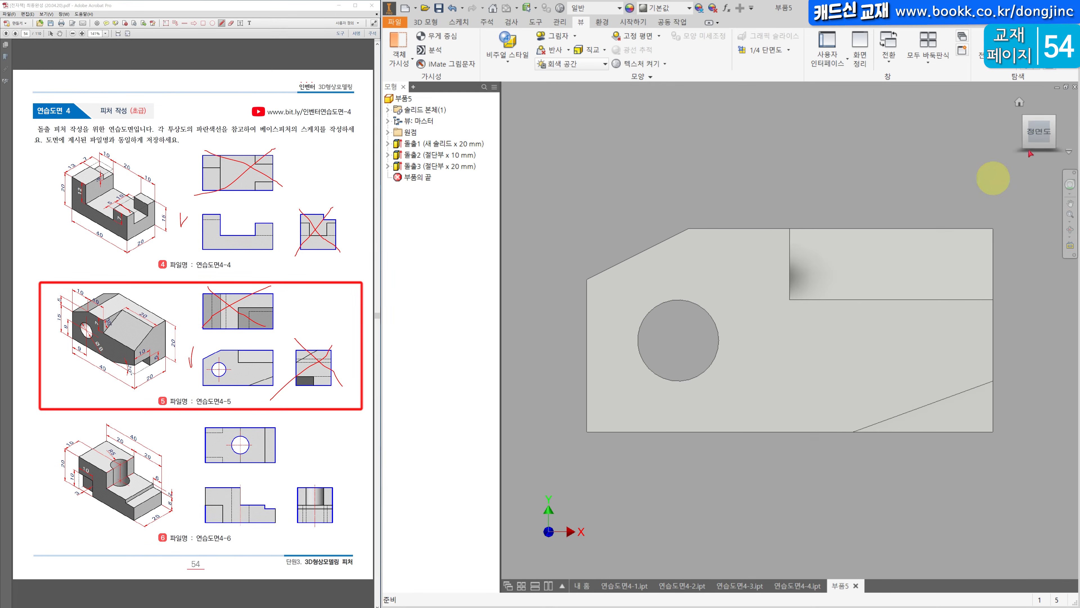
{"action": "left_click", "coordinate": [1068, 134]}
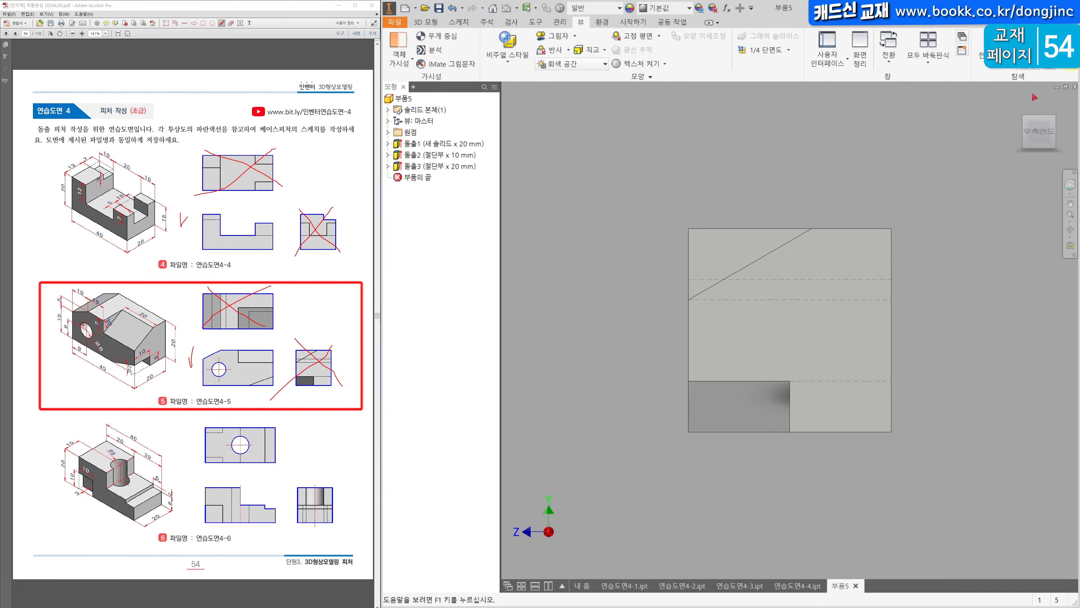
{"action": "left_click", "coordinate": [1016, 131]}
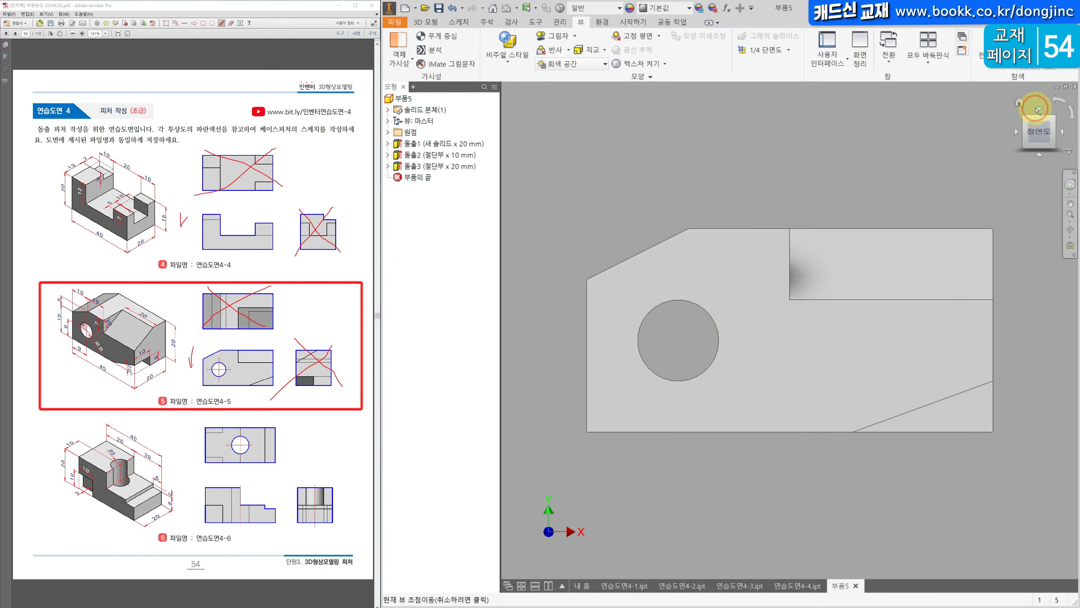
{"action": "left_click", "coordinate": [1037, 110]}
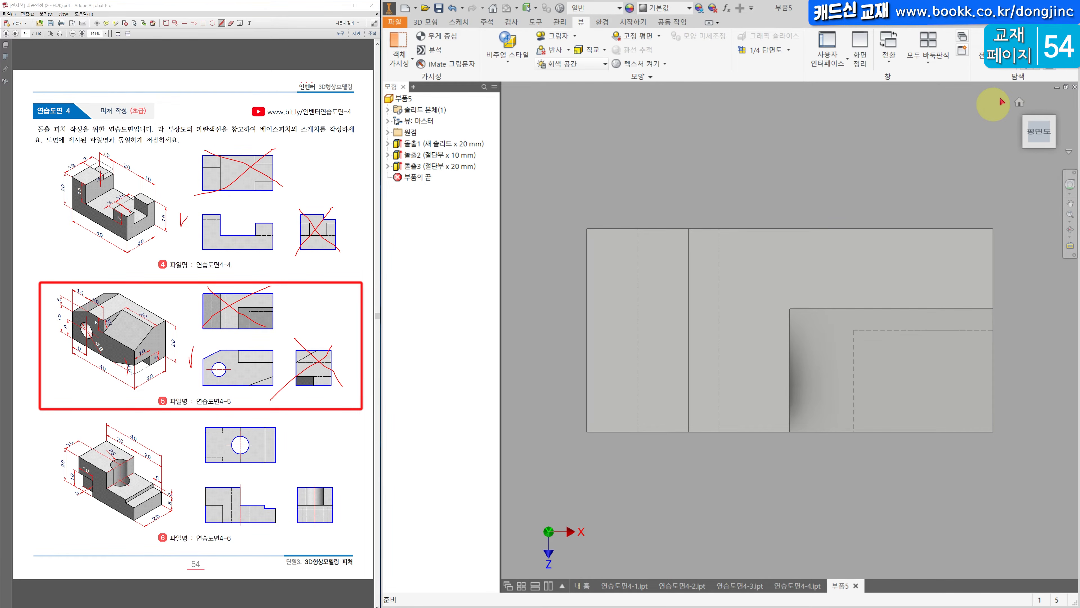
- Return the model to its home view and set the visual style to shaded with edges
{"action": "left_click", "coordinate": [1019, 102]}
{"action": "left_click", "coordinate": [506, 50]}
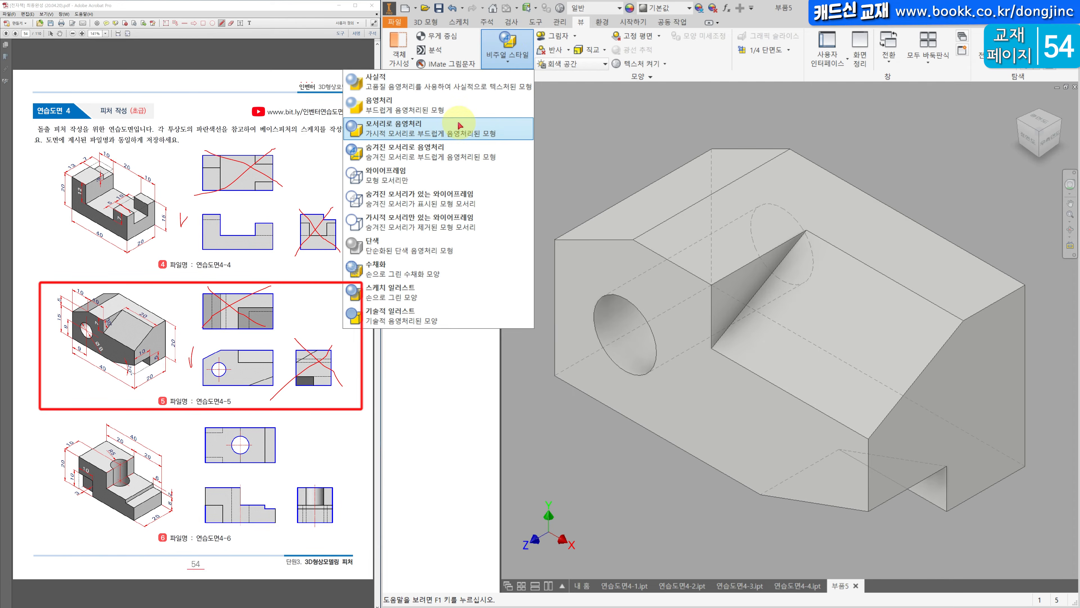
{"action": "left_click", "coordinate": [490, 132]}
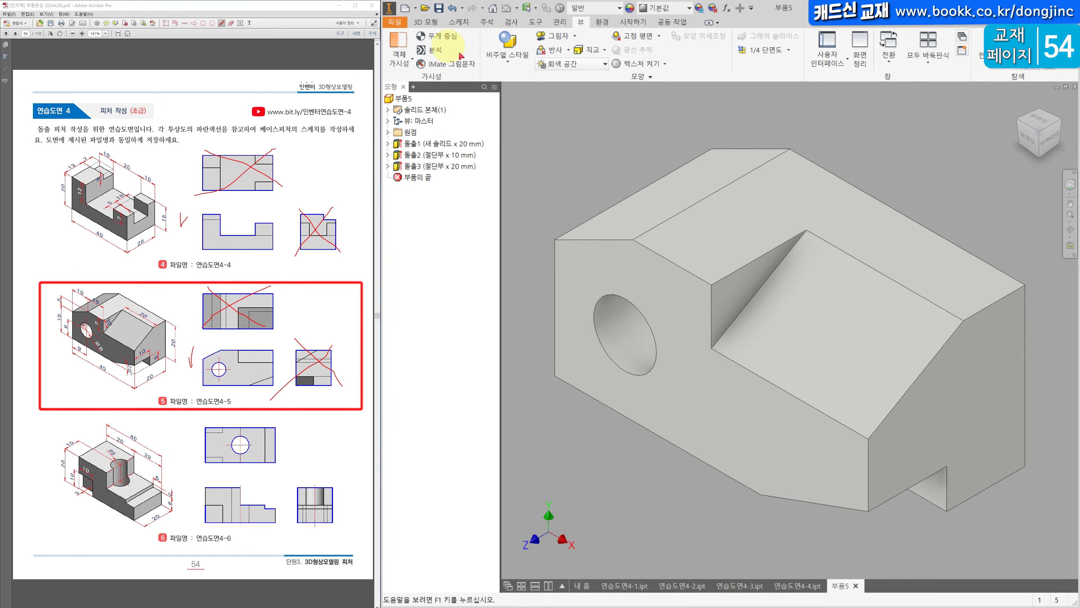
- Save the part in the 연습도면 folder as 연습도면4-5
{"action": "key", "text": "ctrl+s"}
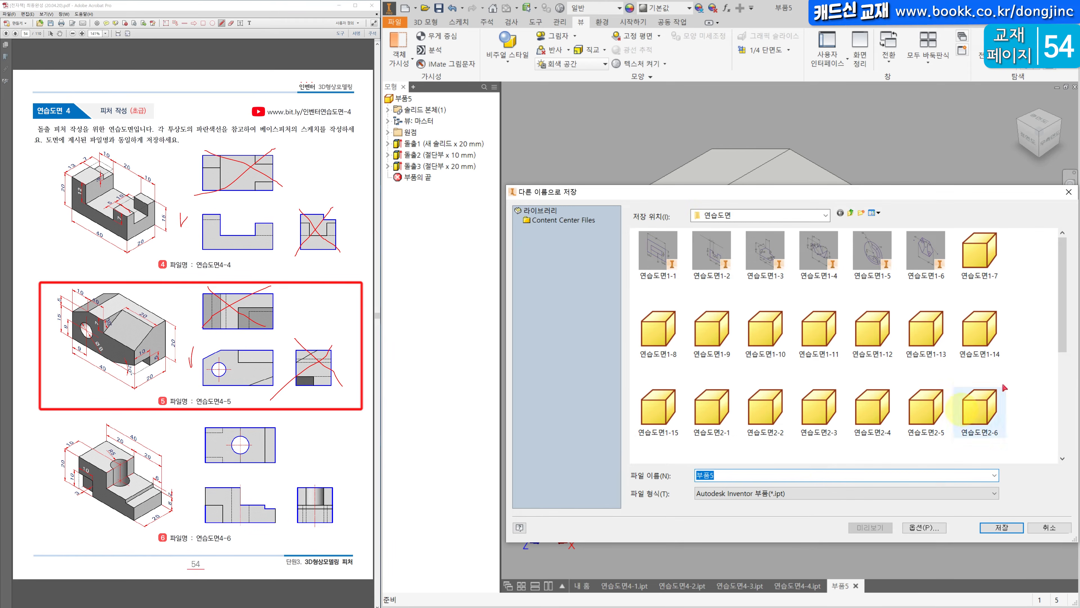
{"action": "left_click", "coordinate": [871, 434]}
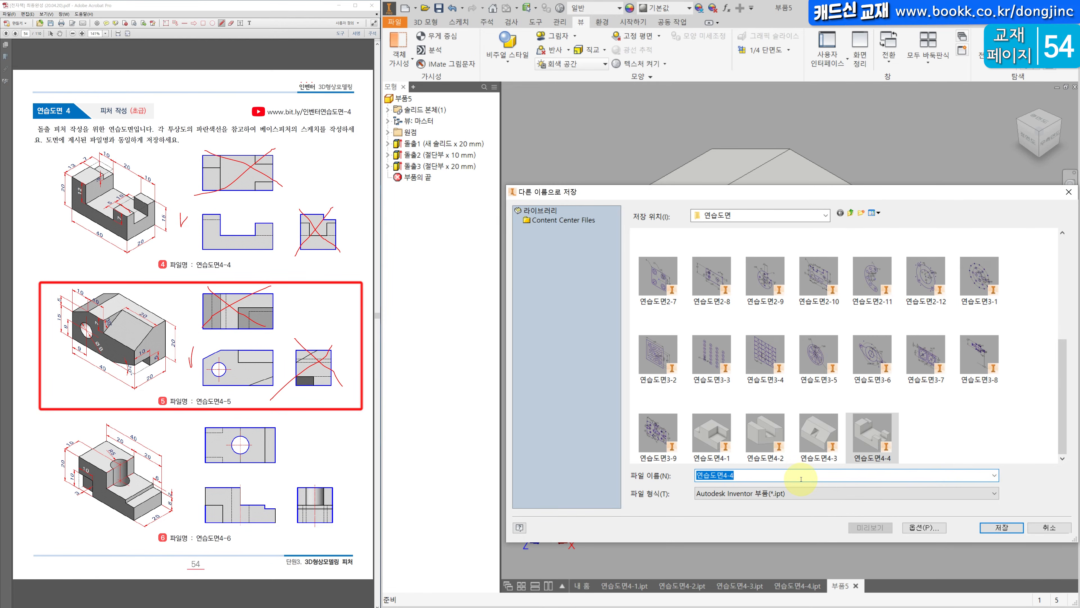
{"action": "key", "text": "BackSpace"}
{"action": "type", "text": "5"}
{"action": "key", "text": "Return"}
- Create a new part for 연습도면4-6 and cross out the side view in its exercise drawing
{"action": "key", "text": "ctrl+n"}
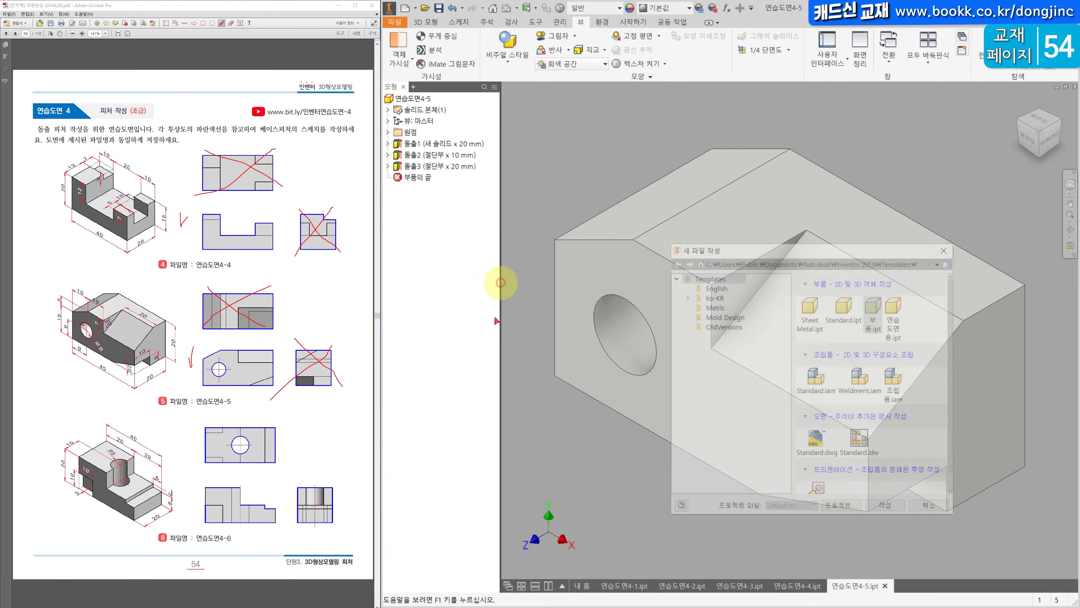
{"action": "double_click", "coordinate": [874, 309]}
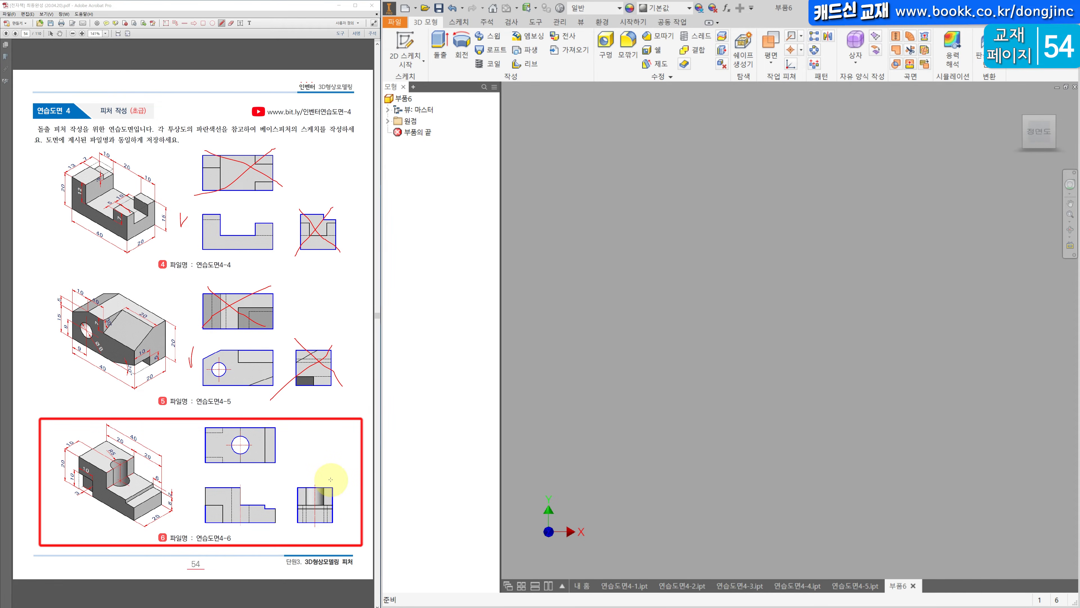
{"action": "left_click_drag", "start_coordinate": [331, 479], "coordinate": [314, 503]}
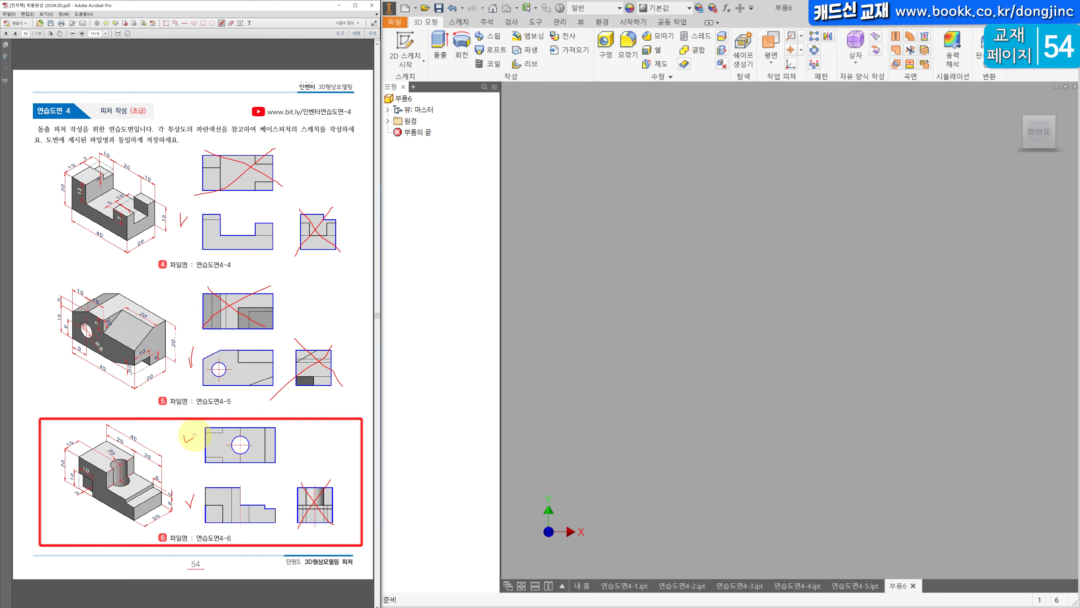
- On the horizontal origin plane, sketch a centre rectangle at the origin and a circle at its centre
{"action": "left_click", "coordinate": [405, 42]}
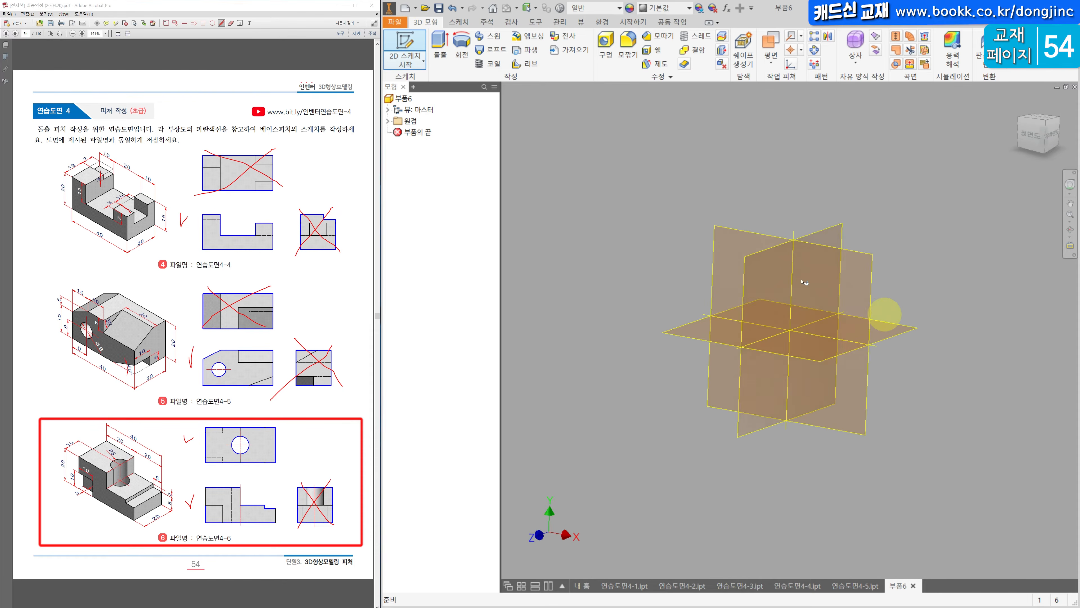
{"action": "left_click", "coordinate": [873, 223]}
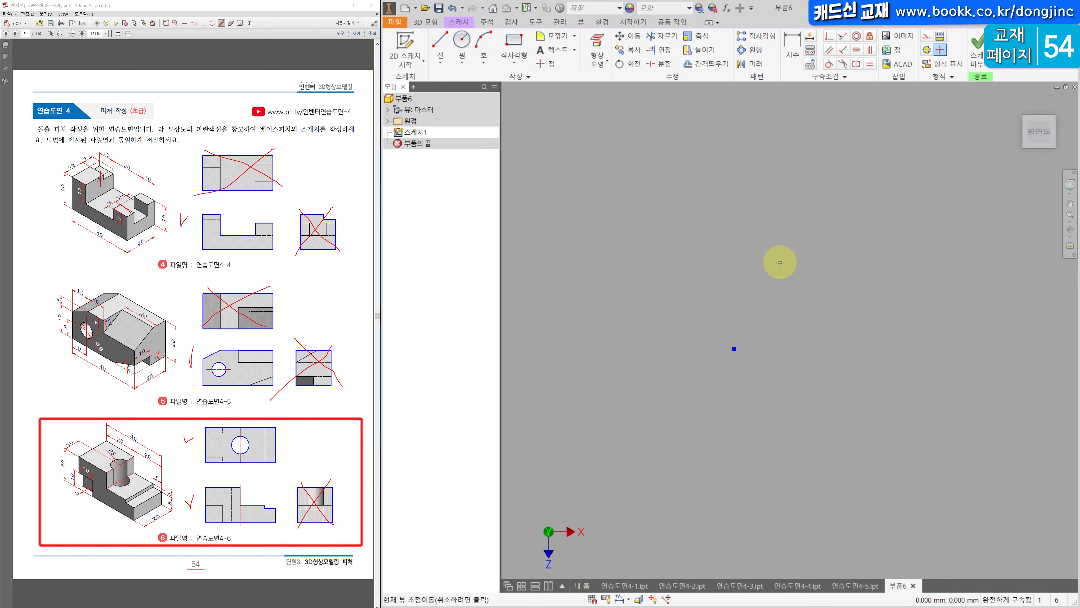
{"action": "left_click", "coordinate": [514, 64]}
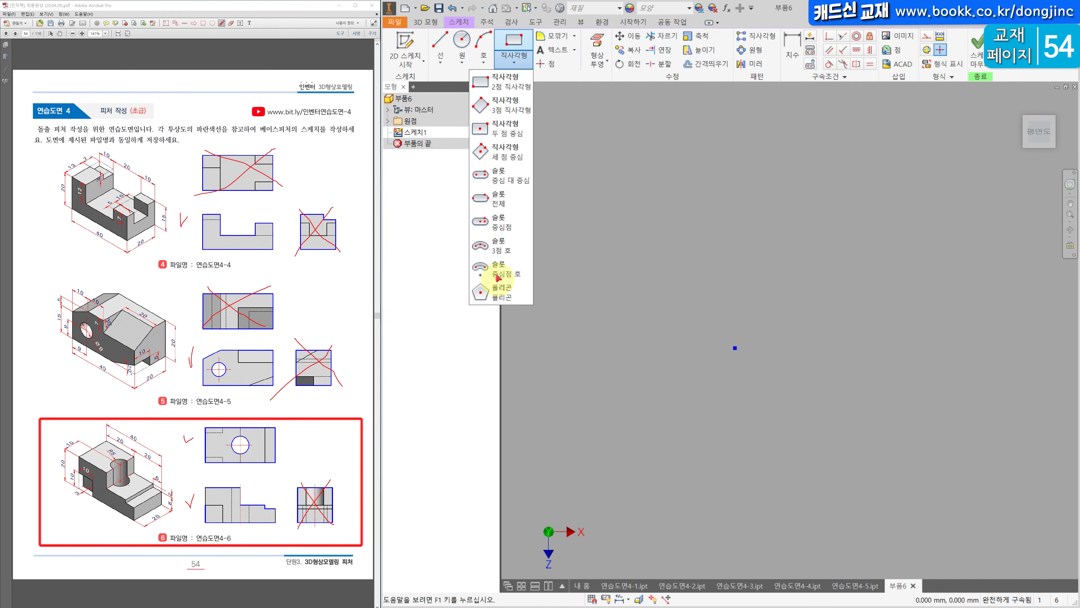
{"action": "left_click", "coordinate": [514, 135]}
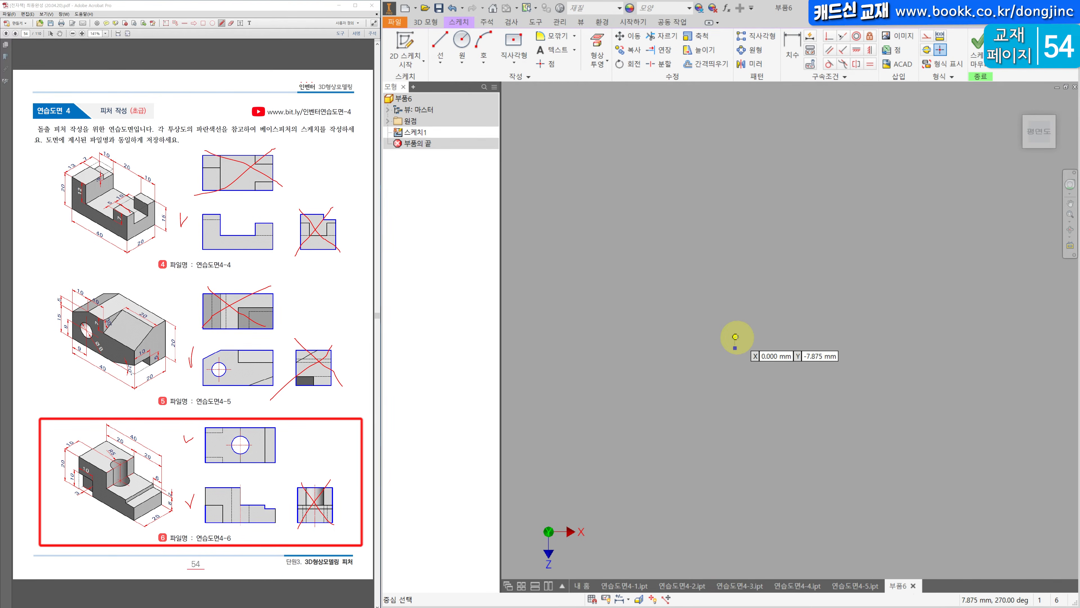
{"action": "left_click", "coordinate": [734, 347]}
{"action": "left_click", "coordinate": [884, 264]}
{"action": "left_click", "coordinate": [462, 41]}
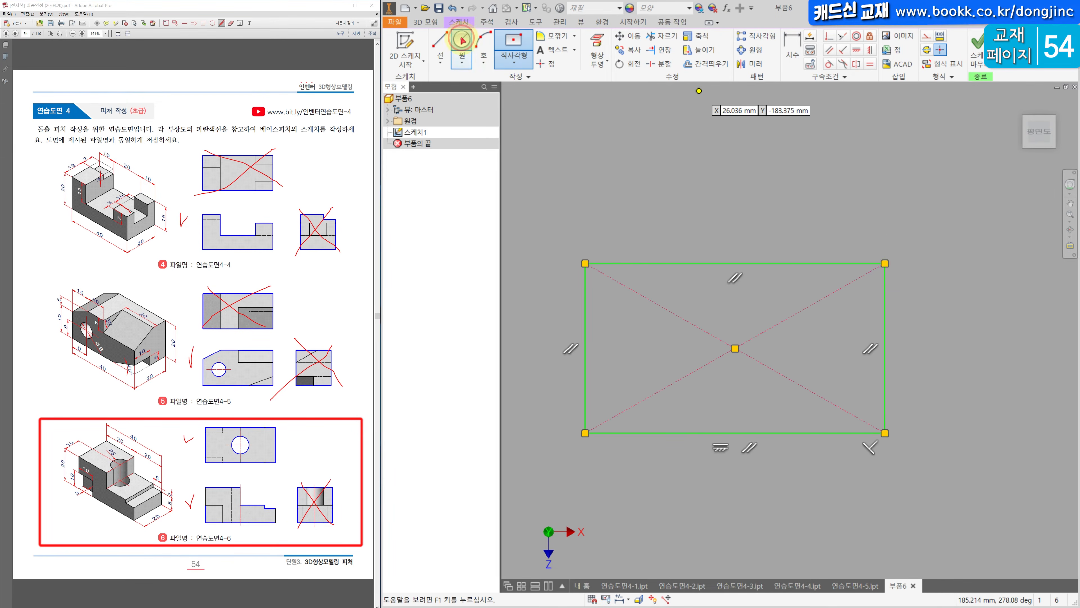
{"action": "left_click", "coordinate": [735, 347]}
{"action": "left_click", "coordinate": [761, 293]}
- Dimension the circle's diameter as 10 mm
{"action": "key", "text": "d"}
{"action": "left_click", "coordinate": [760, 292]}
{"action": "left_click", "coordinate": [772, 289]}
{"action": "key", "text": "Return"}
{"action": "scroll", "coordinate": [763, 283], "scroll_direction": "up", "scroll_amount": 5}
{"action": "left_click", "coordinate": [748, 323]}
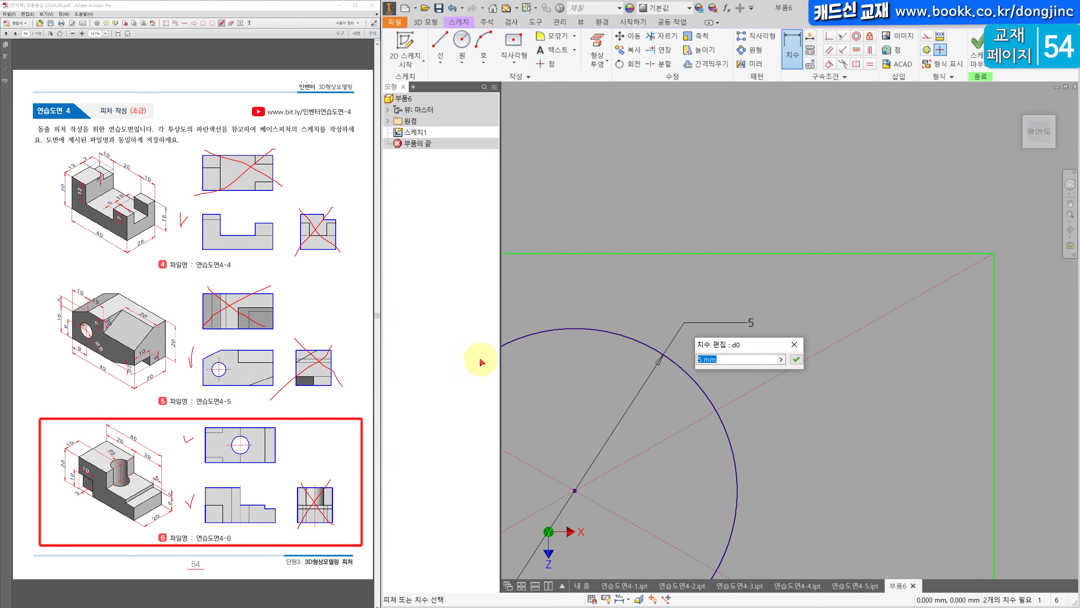
{"action": "type", "text": "10"}
{"action": "key", "text": "Return"}
- Dimension the rectangle 40 mm wide and 20 mm high
{"action": "scroll", "coordinate": [687, 321], "scroll_direction": "down", "scroll_amount": 5}
{"action": "left_click", "coordinate": [680, 333]}
{"action": "left_click", "coordinate": [675, 303]}
{"action": "type", "text": "40"}
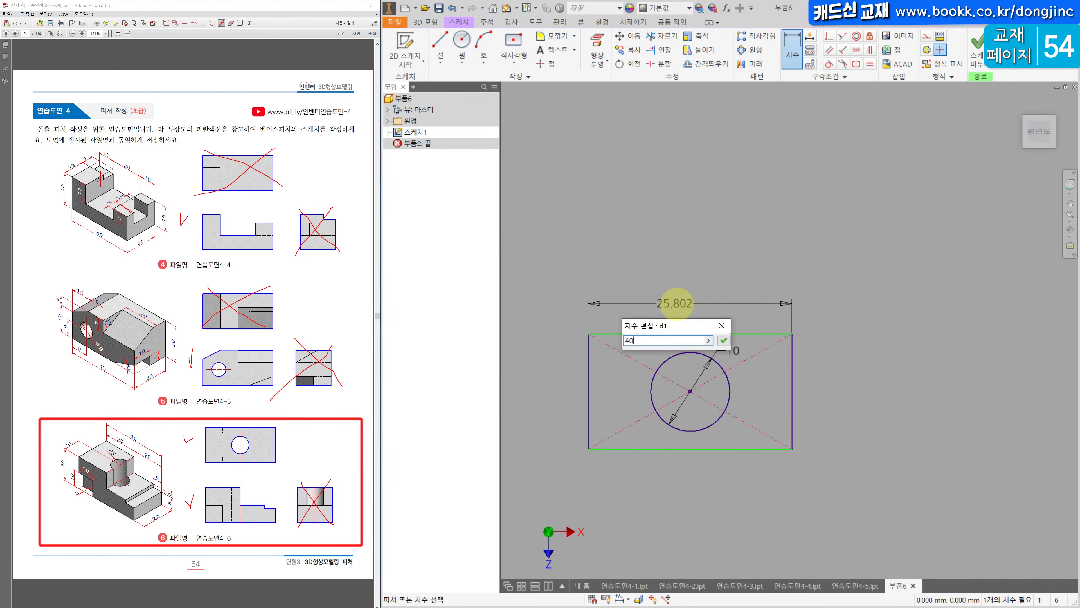
{"action": "key", "text": "Return"}
{"action": "left_click", "coordinate": [848, 367]}
{"action": "left_click", "coordinate": [870, 377]}
{"action": "key", "text": "Return"}
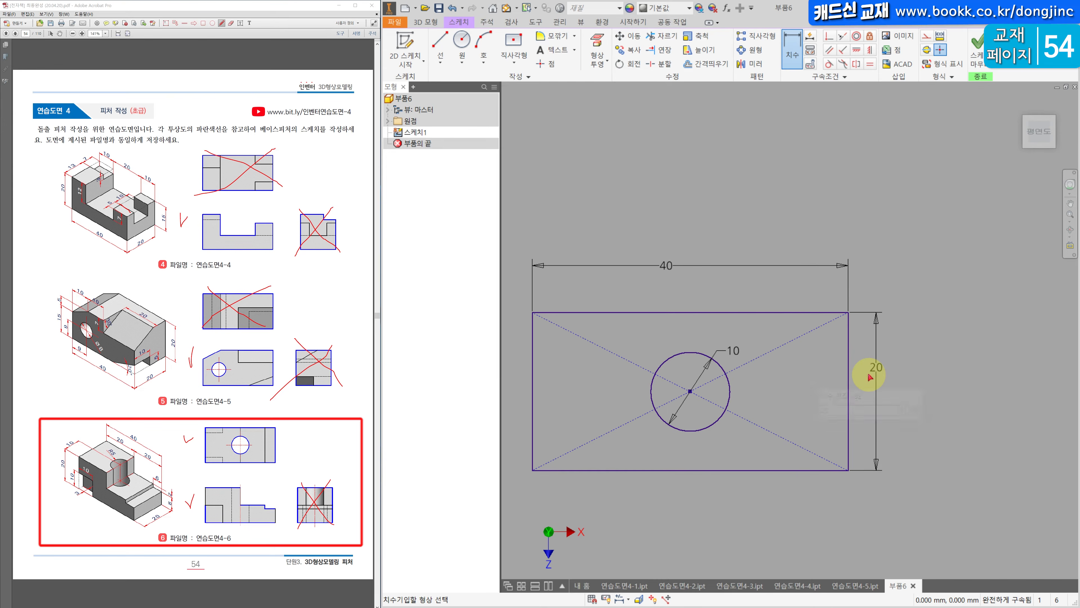
- Extrude the rectangle around the circle 20 mm and show the block in its home view
{"action": "left_click", "coordinate": [428, 24]}
{"action": "key", "text": "e"}
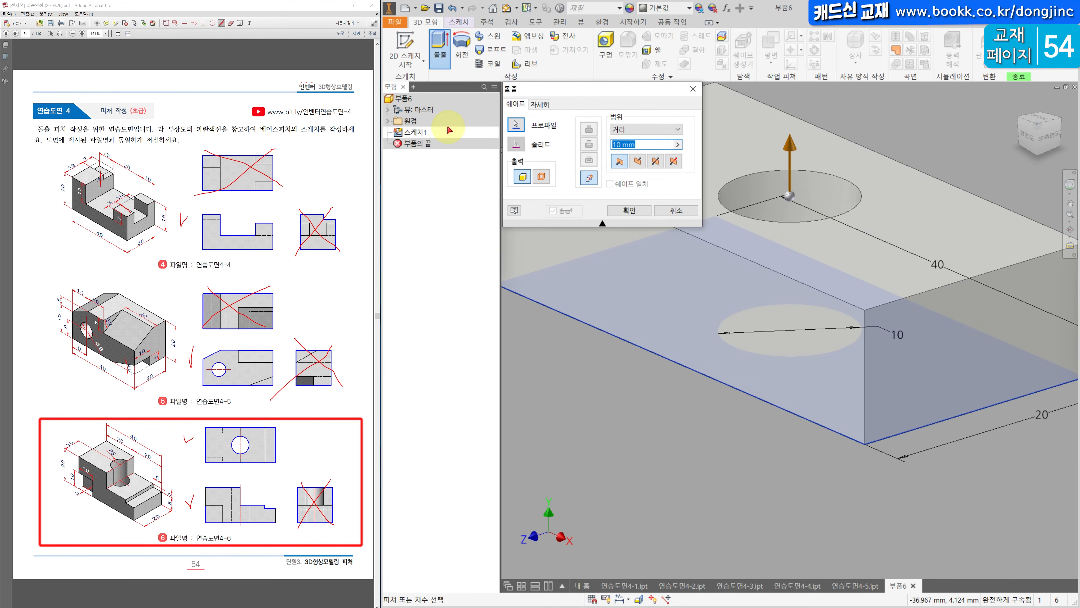
{"action": "key", "text": "Return"}
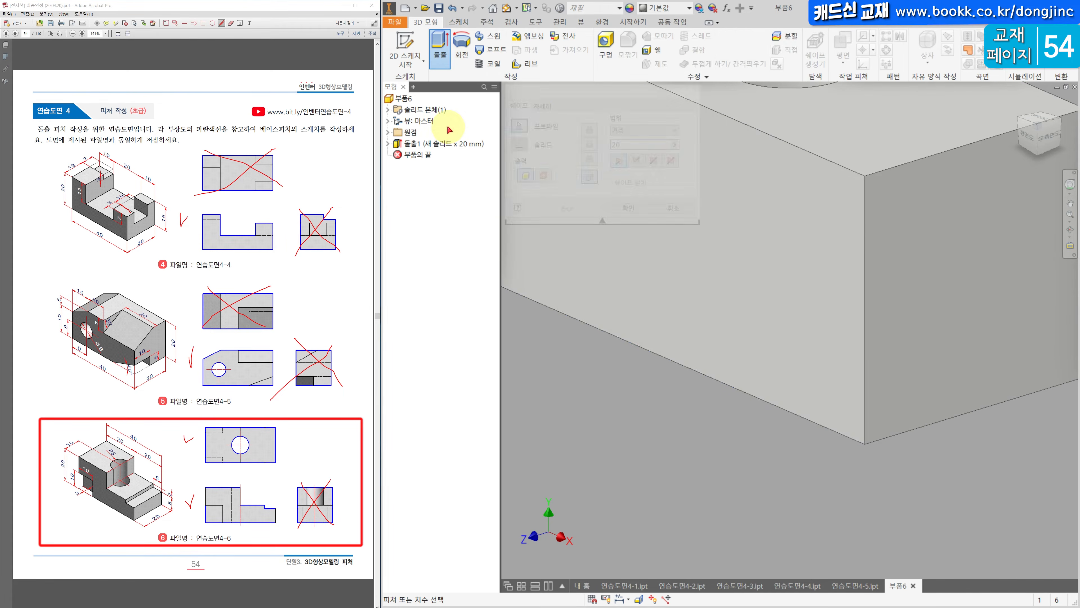
{"action": "key", "text": "F6"}
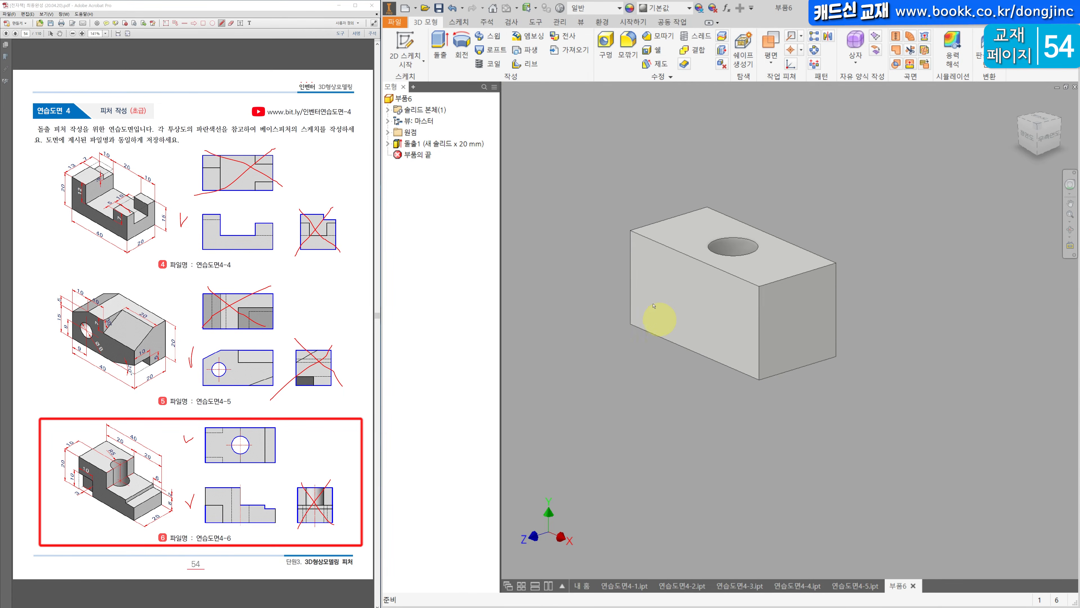
- On the block's front face, project the lower left corner and draw a two-point rectangle starting from it
{"action": "left_click", "coordinate": [403, 43]}
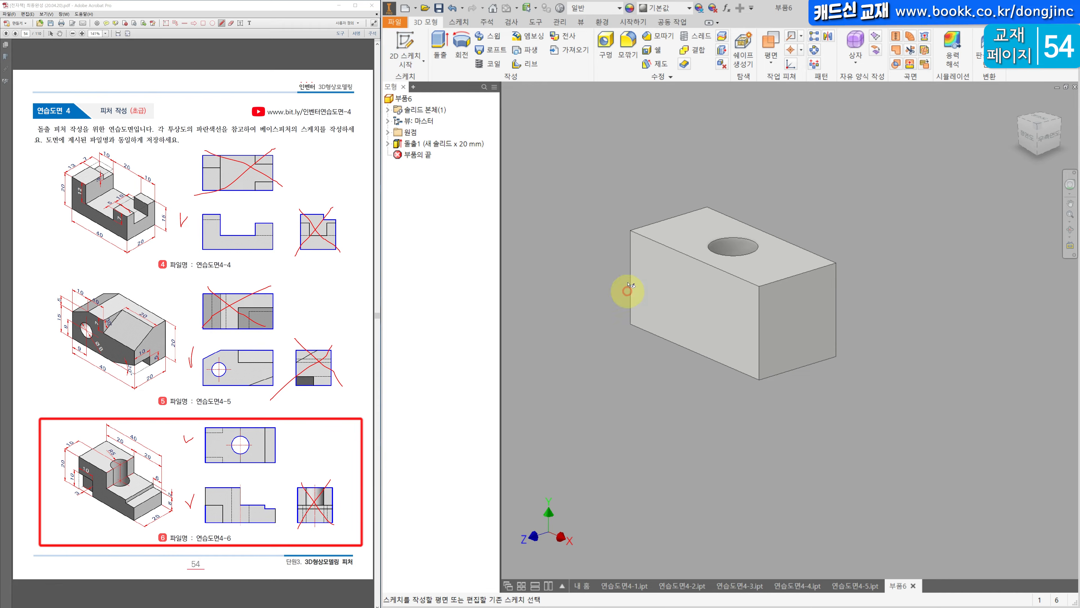
{"action": "left_click", "coordinate": [681, 295]}
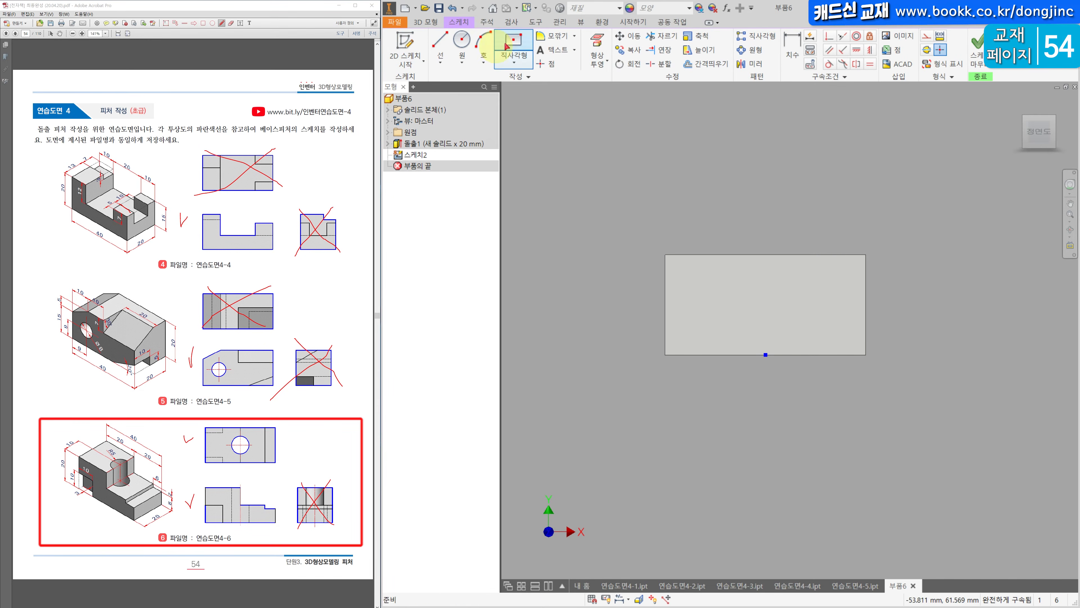
{"action": "left_click", "coordinate": [597, 44]}
{"action": "left_click", "coordinate": [666, 354]}
{"action": "left_click", "coordinate": [514, 62]}
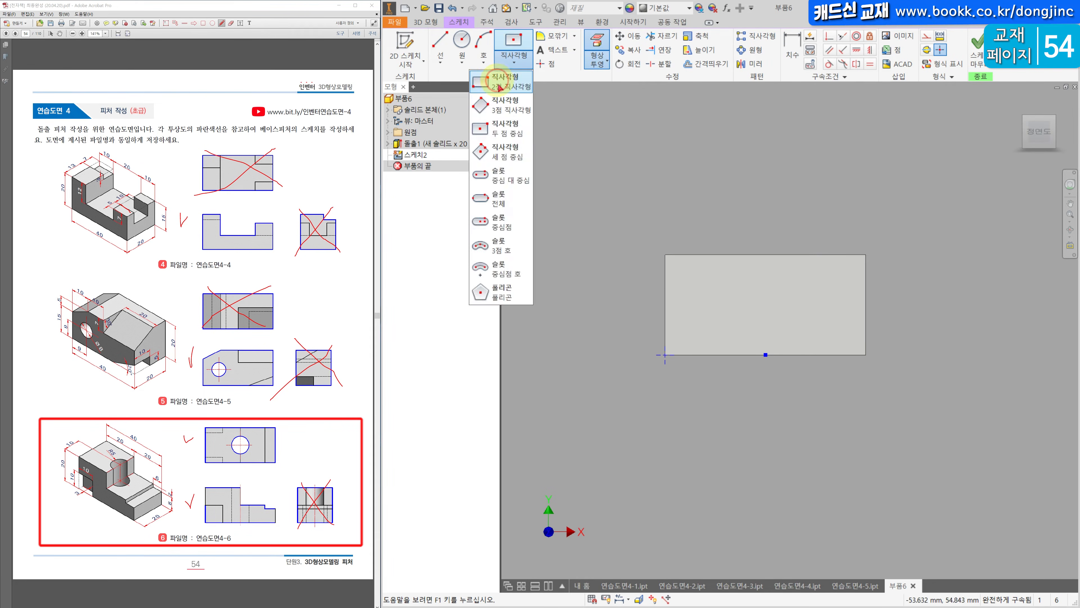
{"action": "left_click", "coordinate": [501, 82]}
{"action": "left_click", "coordinate": [666, 354]}
{"action": "left_click", "coordinate": [703, 320]}
- Dimension the corner rectangle 10 mm wide and 10 mm high
{"action": "left_click", "coordinate": [793, 43]}
{"action": "left_click", "coordinate": [687, 319]}
{"action": "left_click", "coordinate": [687, 298]}
{"action": "type", "text": "10"}
{"action": "key", "text": "Return"}
{"action": "left_click", "coordinate": [666, 336]}
{"action": "left_click", "coordinate": [632, 331]}
{"action": "type", "text": "10"}
{"action": "key", "text": "Return"}
- Cut the corner square 3 mm deep into the block
{"action": "left_click", "coordinate": [432, 24]}
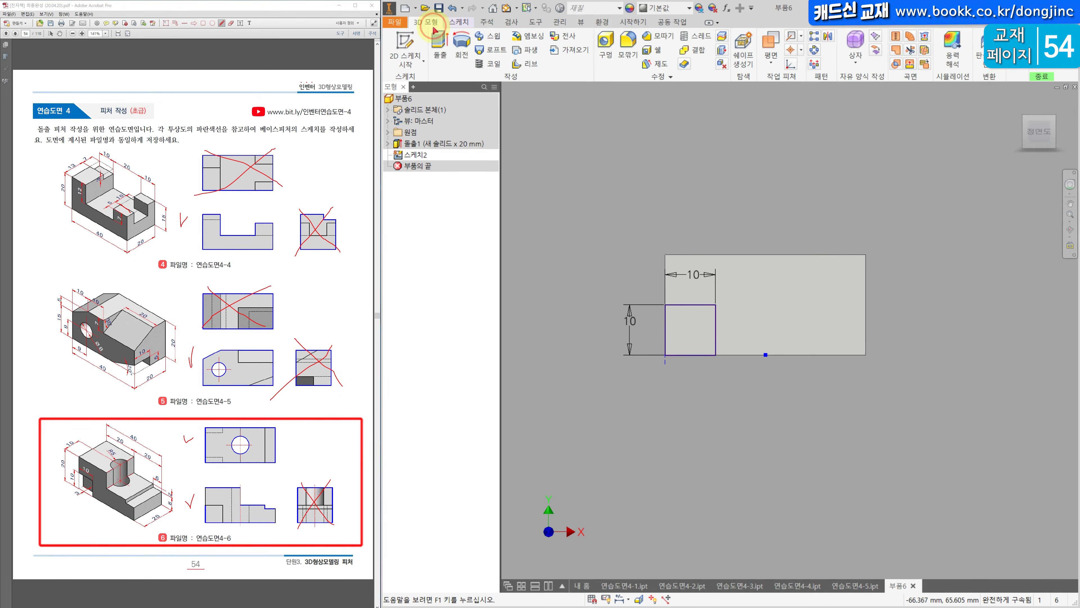
{"action": "left_click", "coordinate": [440, 52]}
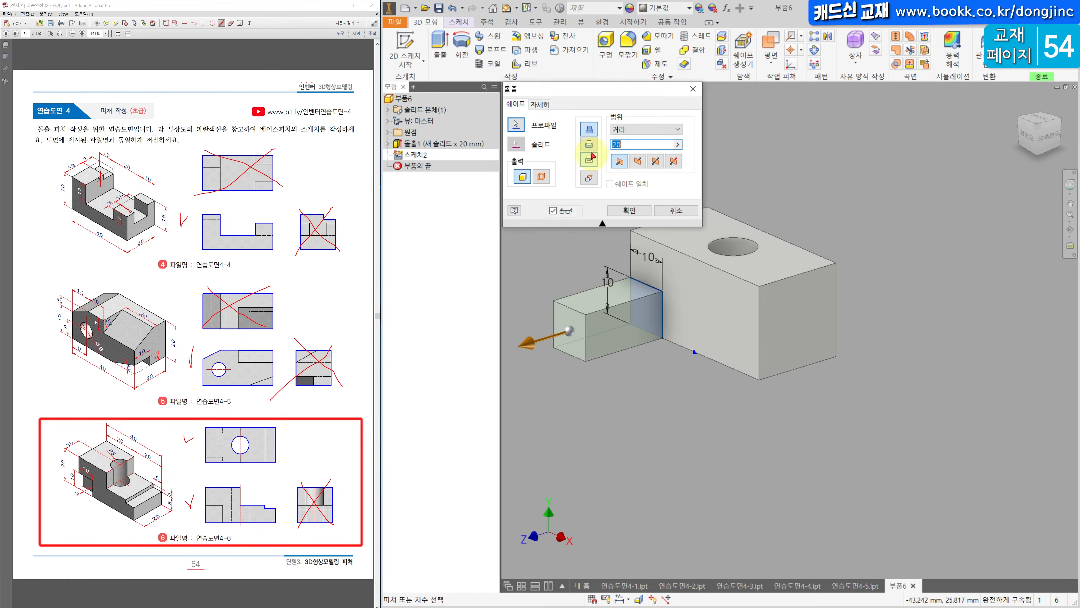
{"action": "left_click", "coordinate": [589, 144]}
{"action": "left_click", "coordinate": [619, 143]}
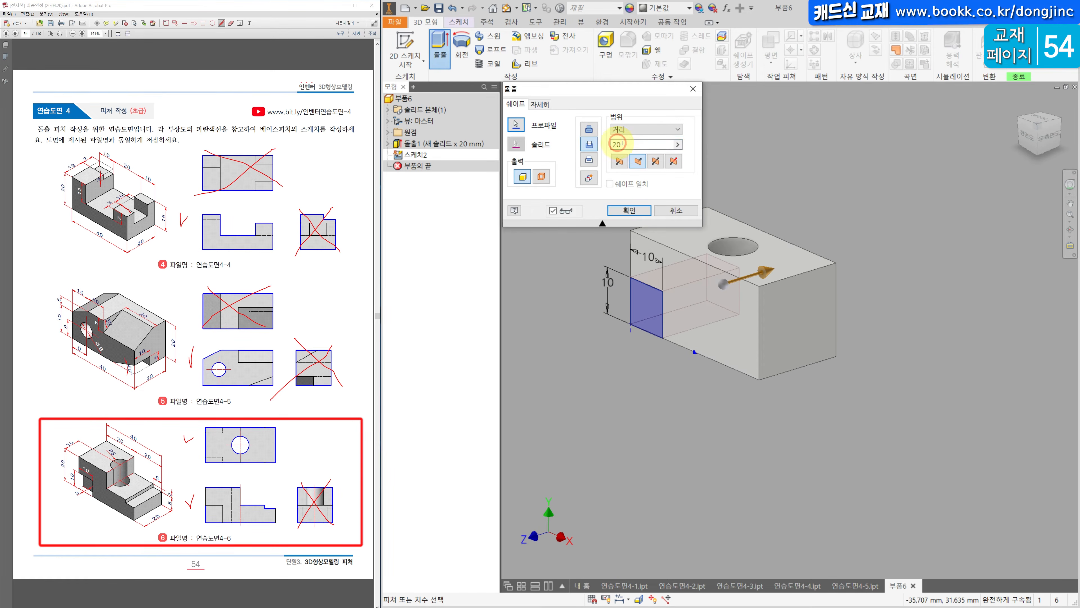
{"action": "left_click", "coordinate": [636, 210]}
- Start a sketch on the block's front face and project that face's outline into it
{"action": "left_click", "coordinate": [710, 305]}
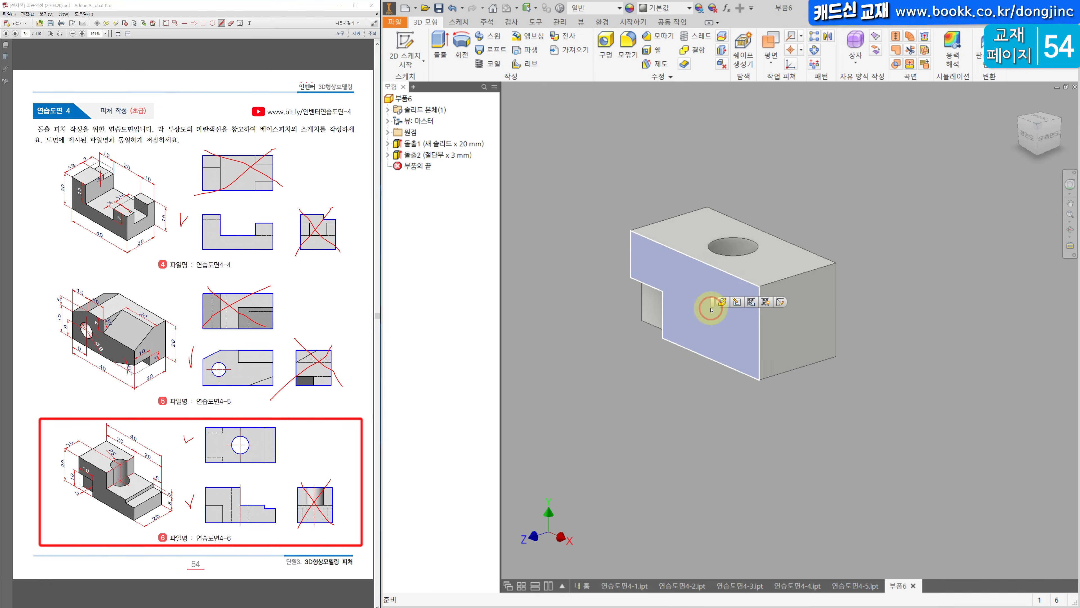
{"action": "left_click", "coordinate": [405, 42]}
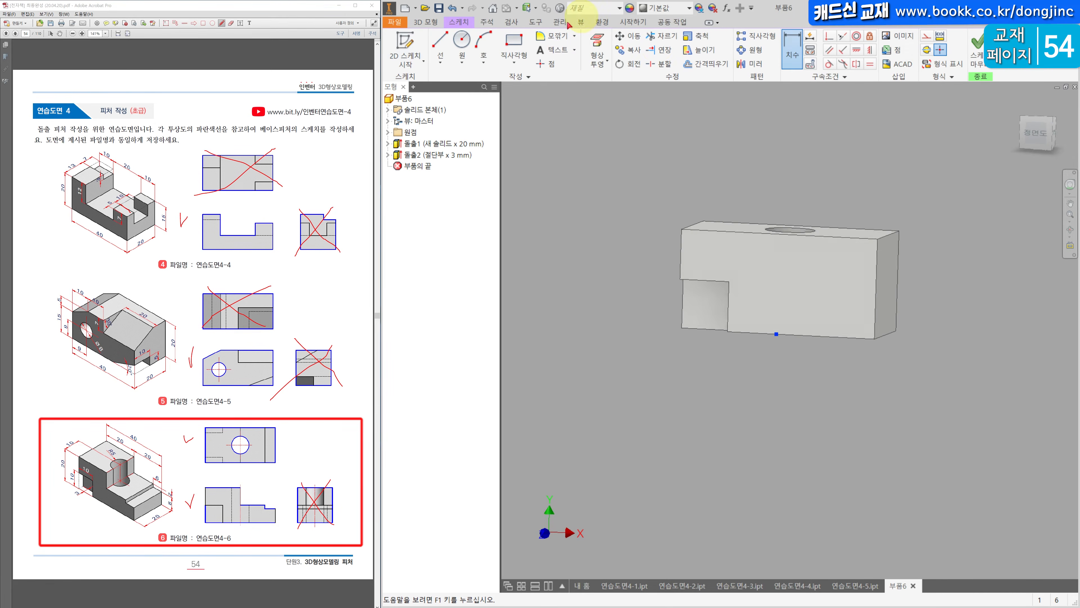
{"action": "left_click", "coordinate": [598, 41]}
{"action": "left_click", "coordinate": [824, 266]}
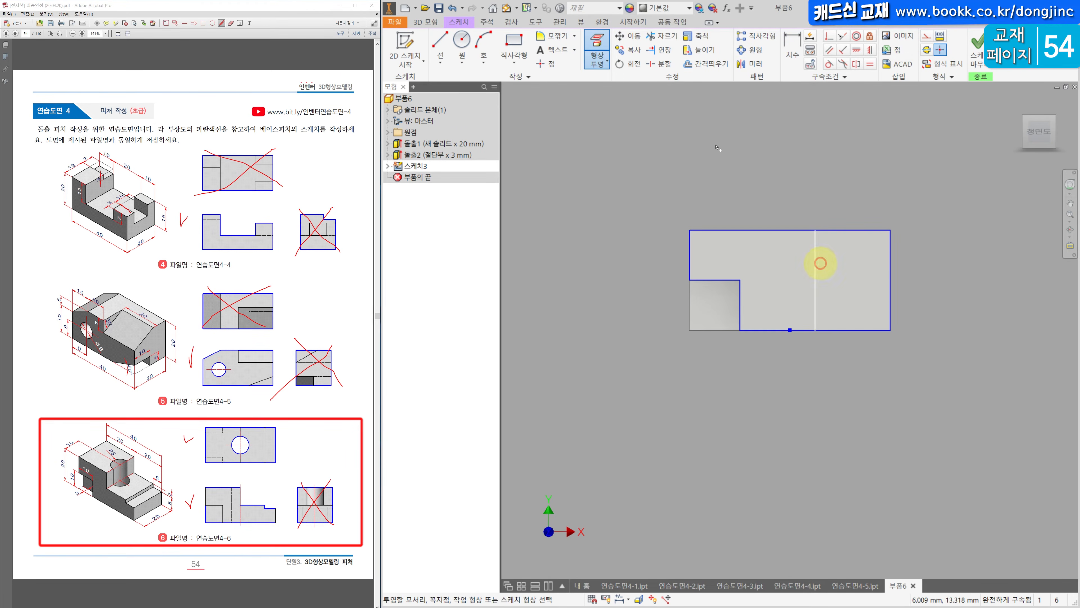
- Draw a two-step line from the midpoint of the face's top edge down and across to its right edge
{"action": "left_click", "coordinate": [440, 42]}
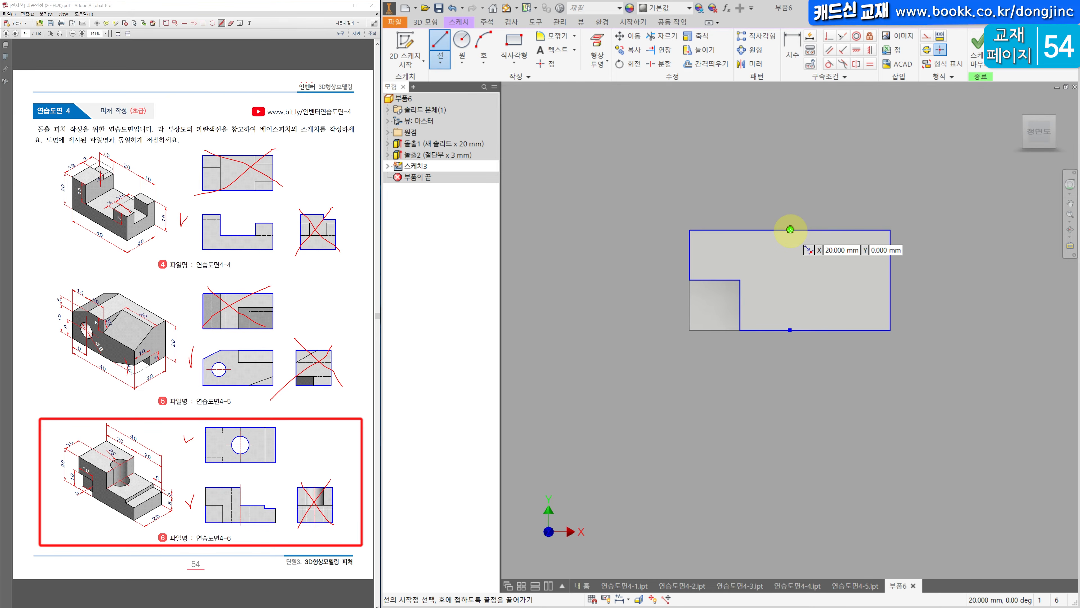
{"action": "left_click", "coordinate": [790, 229]}
{"action": "left_click", "coordinate": [790, 272]}
{"action": "left_click", "coordinate": [866, 273]}
{"action": "left_click", "coordinate": [865, 291]}
{"action": "left_click", "coordinate": [890, 291]}
- Dimension the stepped line: lower step 6 mm wide and 8 mm above the bottom edge, with a 2 mm rise between steps
{"action": "left_click", "coordinate": [792, 47]}
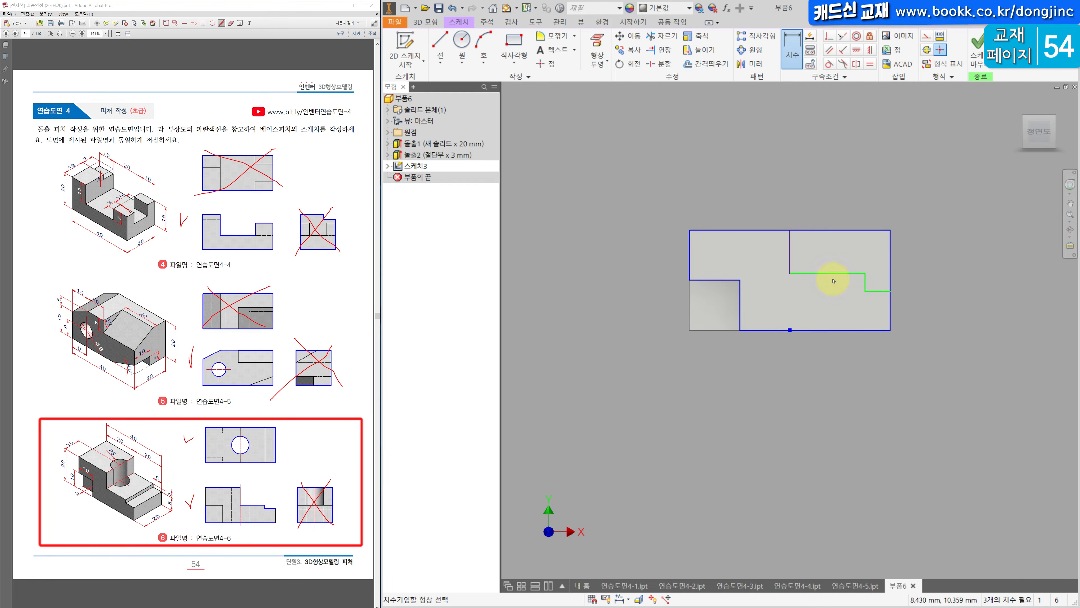
{"action": "left_click", "coordinate": [883, 292]}
{"action": "left_click", "coordinate": [875, 309]}
{"action": "type", "text": "6"}
{"action": "key", "text": "Return"}
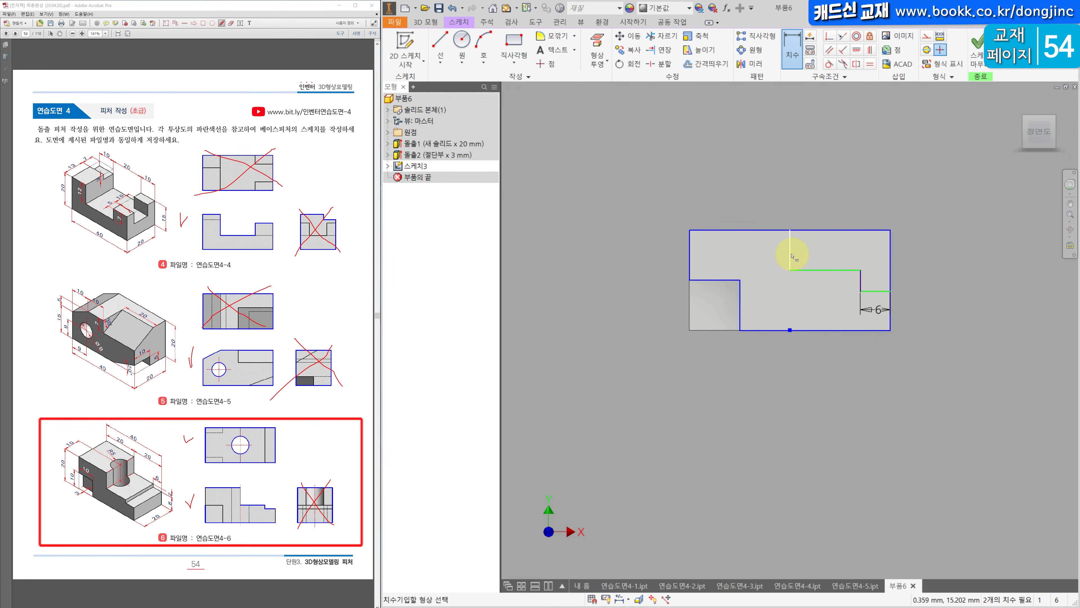
{"action": "left_click", "coordinate": [884, 292]}
{"action": "left_click", "coordinate": [911, 318]}
{"action": "type", "text": "8"}
{"action": "key", "text": "Return"}
{"action": "left_click", "coordinate": [909, 278]}
{"action": "type", "text": "2"}
{"action": "key", "text": "Return"}
- Extrude the stepped profile as a cut through the entire block, with the extent set to All
{"action": "key", "text": "e"}
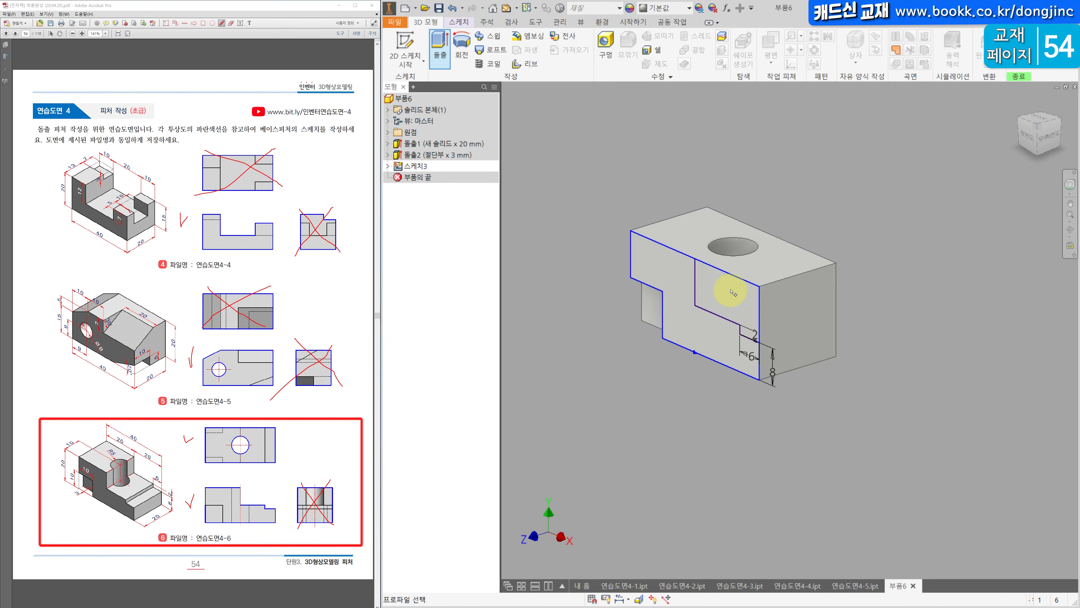
{"action": "left_click", "coordinate": [732, 293]}
{"action": "left_click", "coordinate": [588, 145]}
{"action": "left_click", "coordinate": [638, 129]}
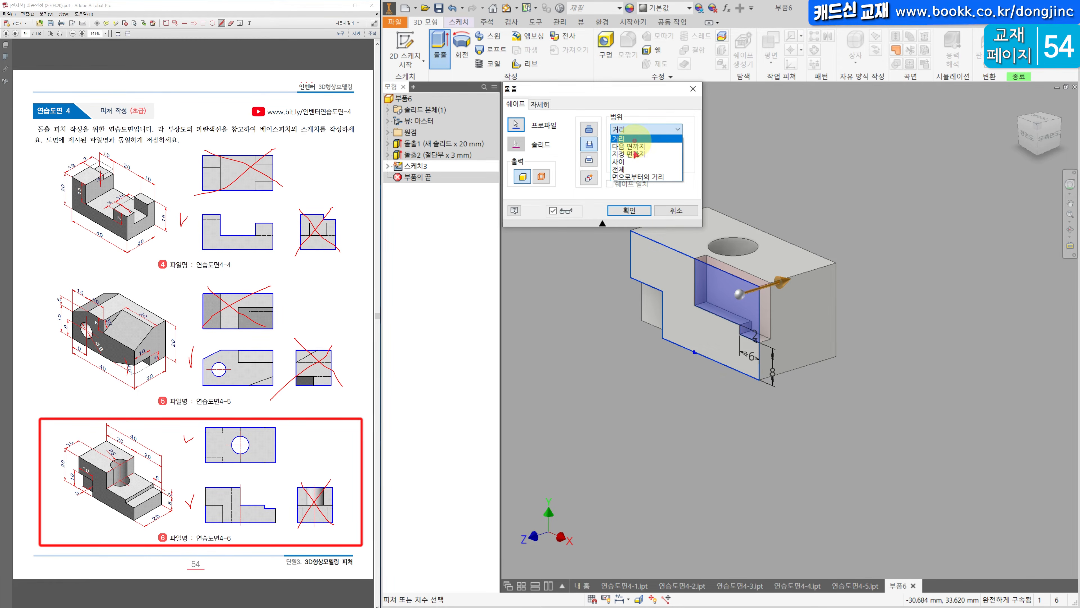
{"action": "left_click", "coordinate": [637, 169]}
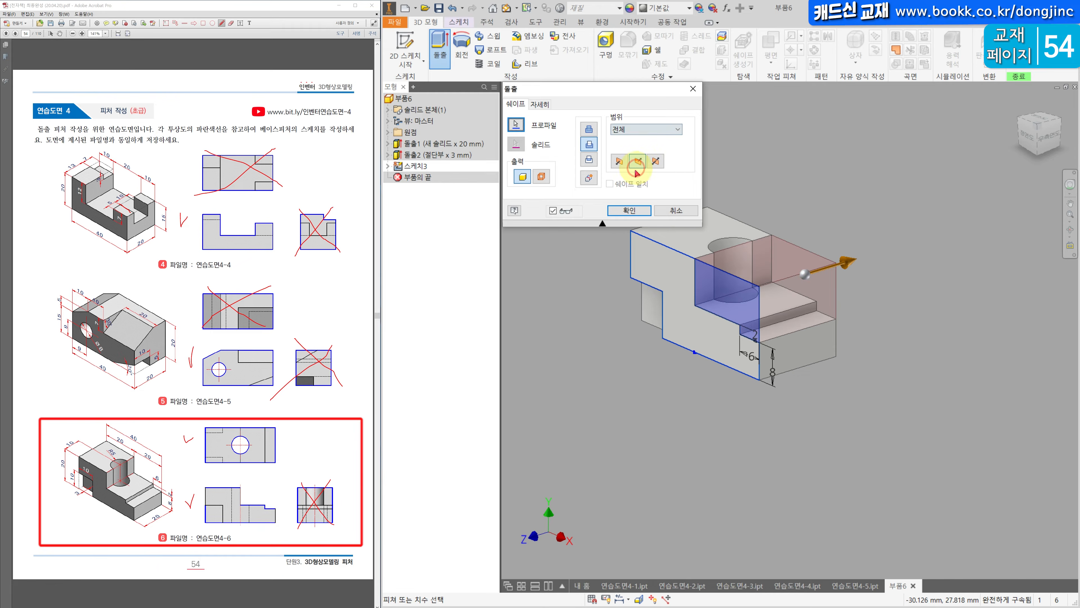
{"action": "left_click", "coordinate": [625, 209]}
- Start a sketch on the block's back face and project the front corner notch's square outline into it
{"action": "scroll", "coordinate": [215, 468], "scroll_direction": "up", "scroll_amount": 3, "text": "ctrl"}
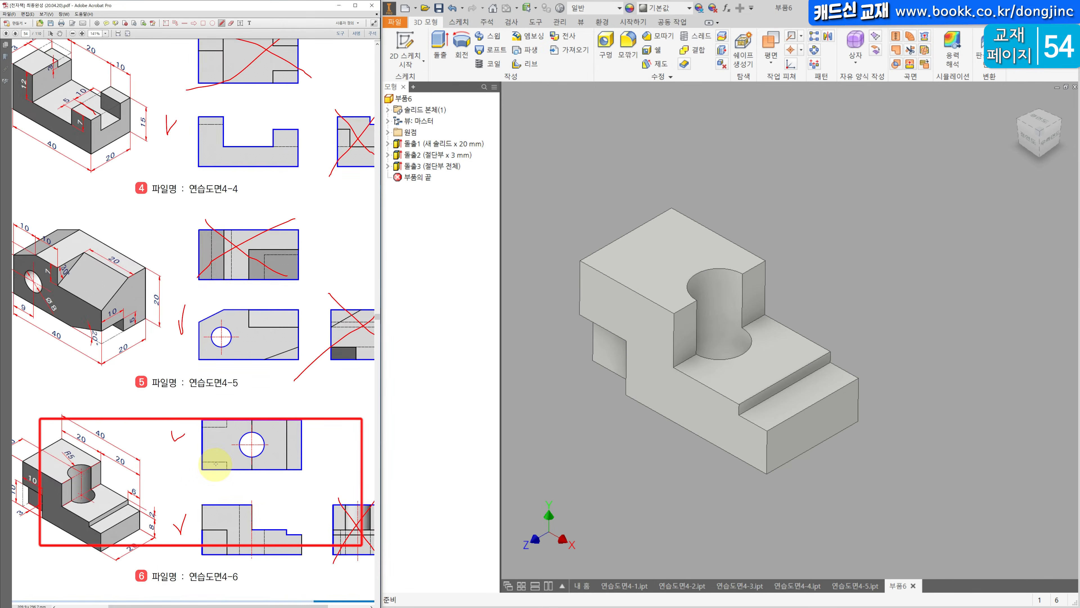
{"action": "scroll", "coordinate": [220, 459], "scroll_direction": "up", "scroll_amount": 2, "text": "ctrl"}
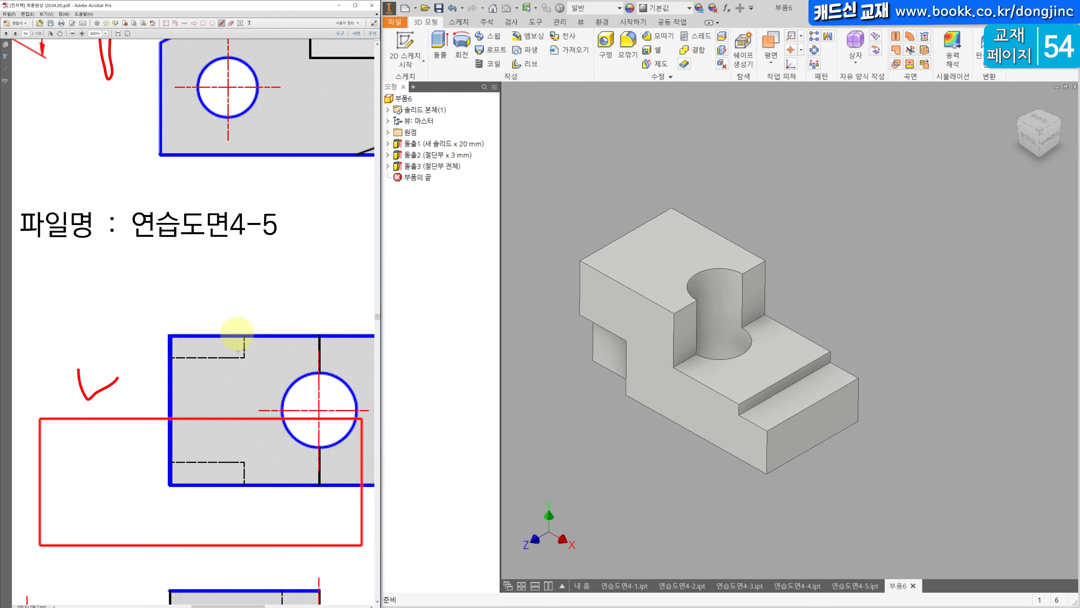
{"action": "scroll", "coordinate": [237, 351], "scroll_direction": "down", "scroll_amount": 5, "text": "ctrl"}
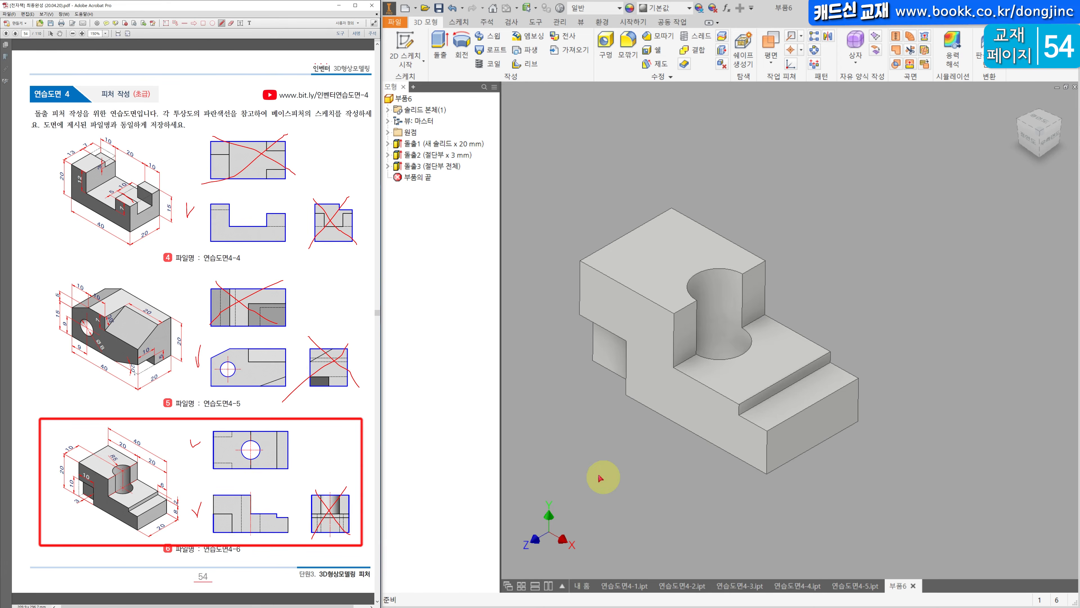
{"action": "middle_click_drag", "start_coordinate": [668, 410], "coordinate": [531, 379], "text": "shift"}
{"action": "left_click", "coordinate": [697, 365]}
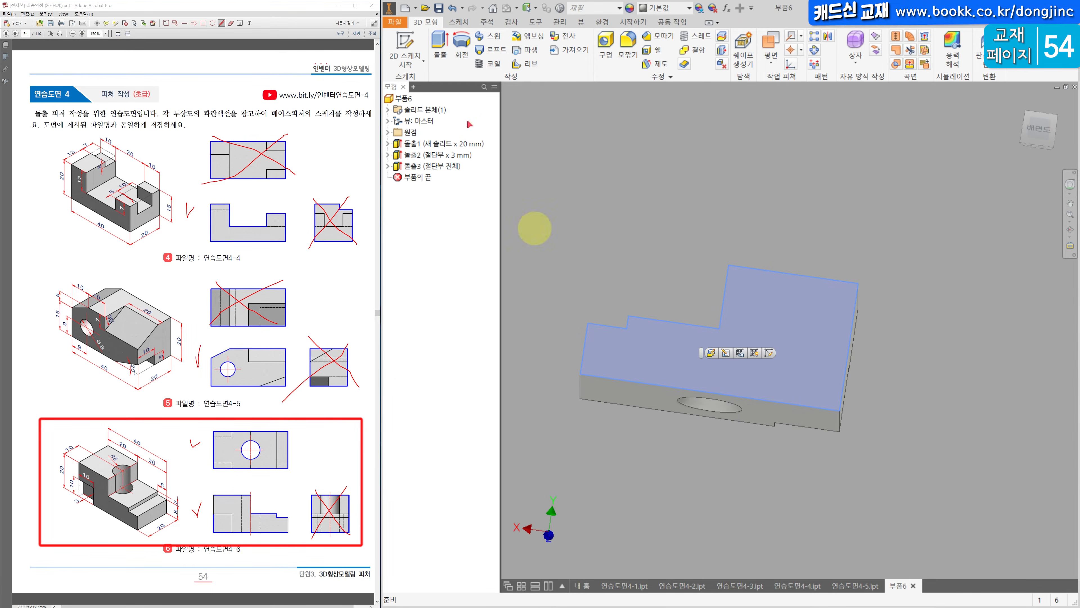
{"action": "left_click", "coordinate": [404, 44]}
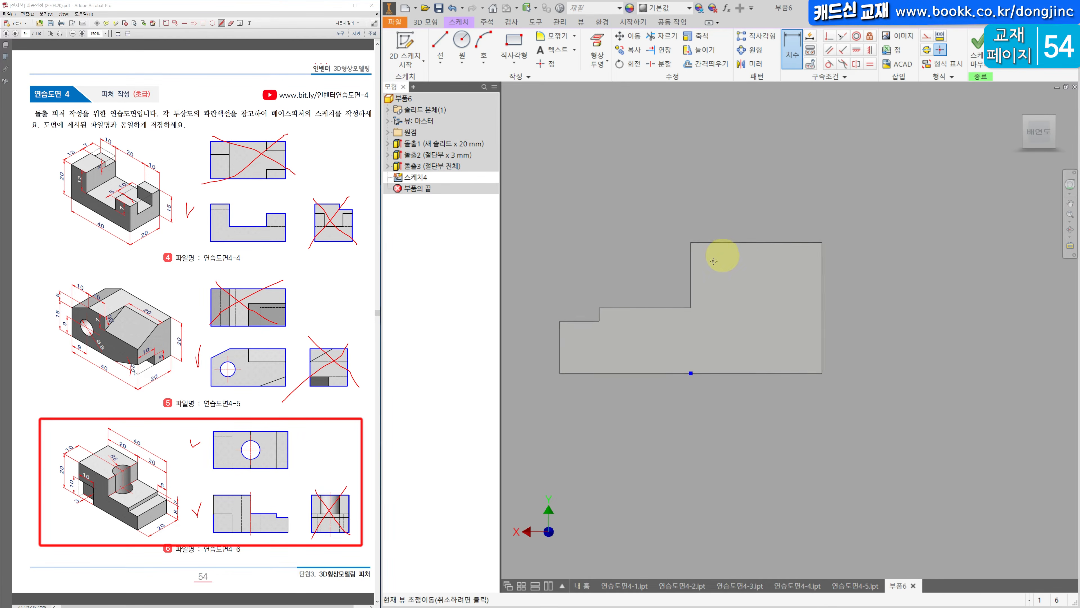
{"action": "key", "text": "p"}
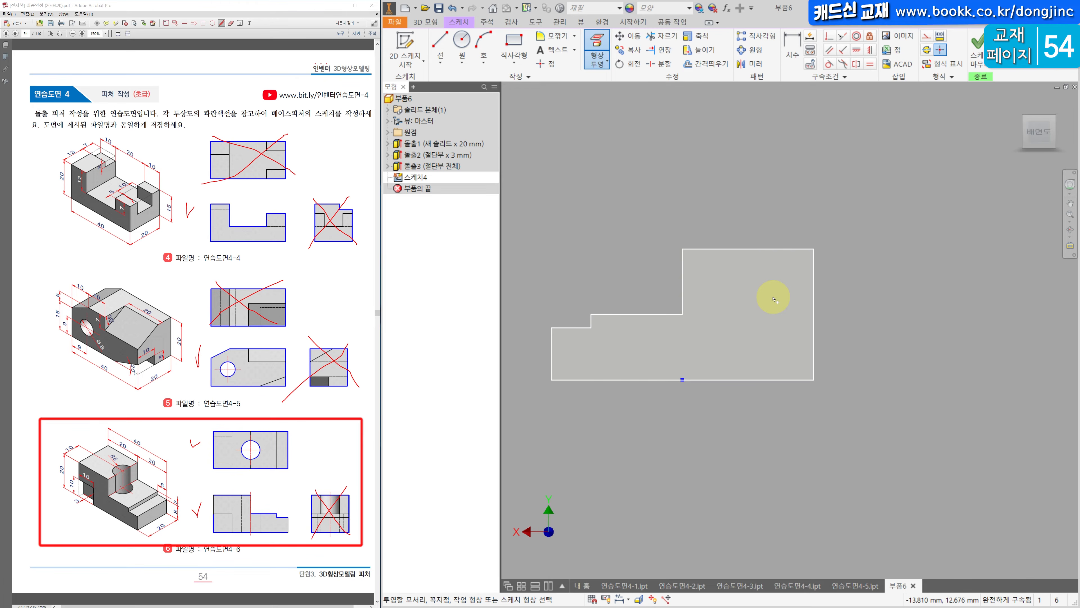
{"action": "mouse_move", "coordinate": [765, 298]}
{"action": "middle_mouse_down", "text": "shift"}
{"action": "mouse_move", "coordinate": [634, 300]}
{"action": "mouse_move", "coordinate": [738, 229]}
{"action": "mouse_move", "coordinate": [685, 299]}
{"action": "mouse_move", "coordinate": [616, 304]}
{"action": "mouse_move", "coordinate": [692, 278]}
{"action": "mouse_move", "coordinate": [624, 345]}
{"action": "middle_mouse_up", "text": "shift"}
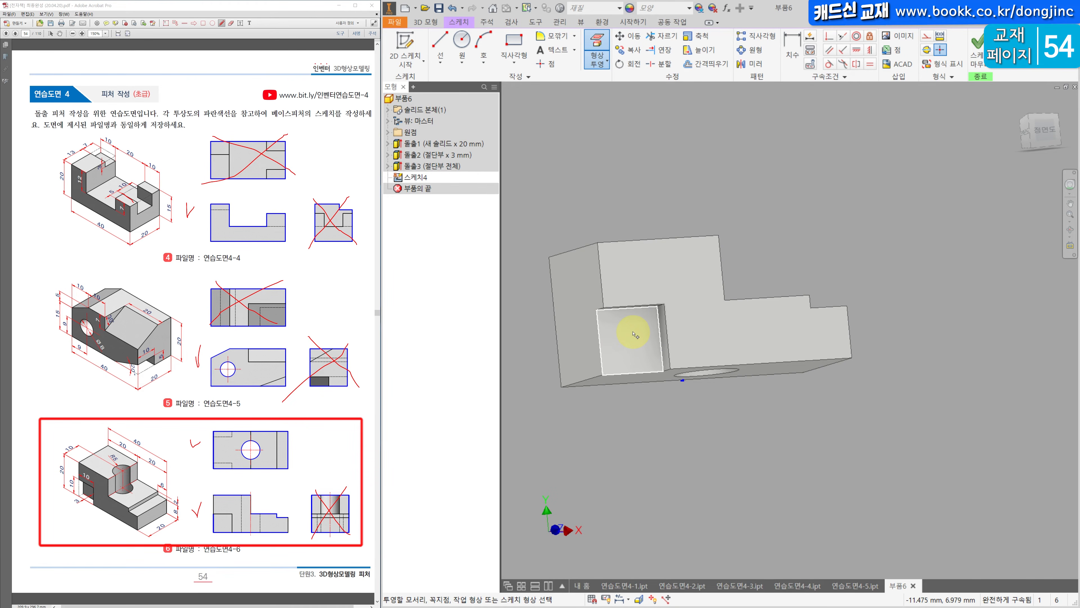
{"action": "mouse_move", "coordinate": [613, 357]}
{"action": "middle_mouse_down", "text": "shift"}
{"action": "mouse_move", "coordinate": [742, 345]}
{"action": "mouse_move", "coordinate": [827, 400]}
{"action": "middle_mouse_up", "text": "shift"}
- Cut the projected square 3 mm deep into the back of the block, and restore the home view
{"action": "left_click", "coordinate": [427, 23]}
{"action": "left_click", "coordinate": [441, 45]}
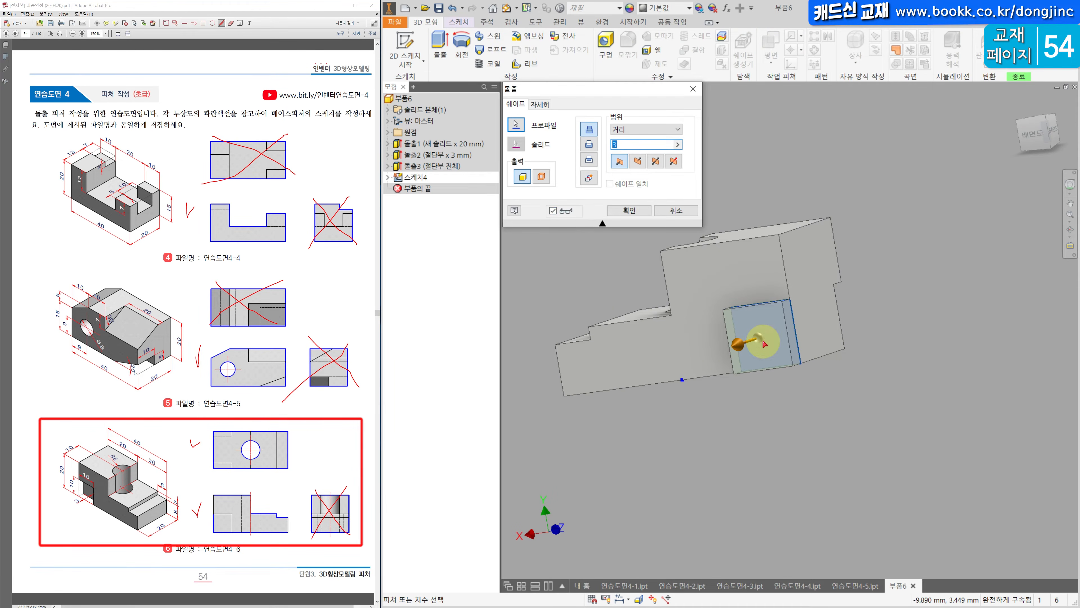
{"action": "left_click", "coordinate": [590, 147]}
{"action": "mouse_move", "coordinate": [776, 325]}
{"action": "middle_mouse_down", "text": "shift"}
{"action": "mouse_move", "coordinate": [639, 321]}
{"action": "mouse_move", "coordinate": [765, 325]}
{"action": "middle_mouse_up", "text": "shift"}
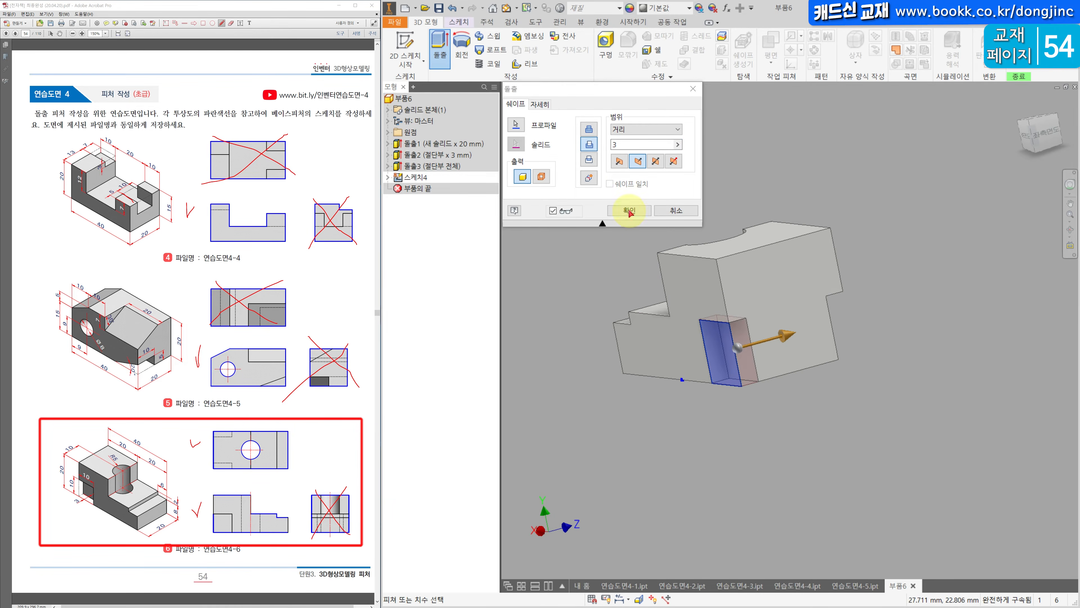
{"action": "left_click", "coordinate": [628, 210]}
{"action": "middle_click_drag", "start_coordinate": [742, 280], "coordinate": [798, 304], "text": "shift"}
{"action": "left_click", "coordinate": [1019, 122]}
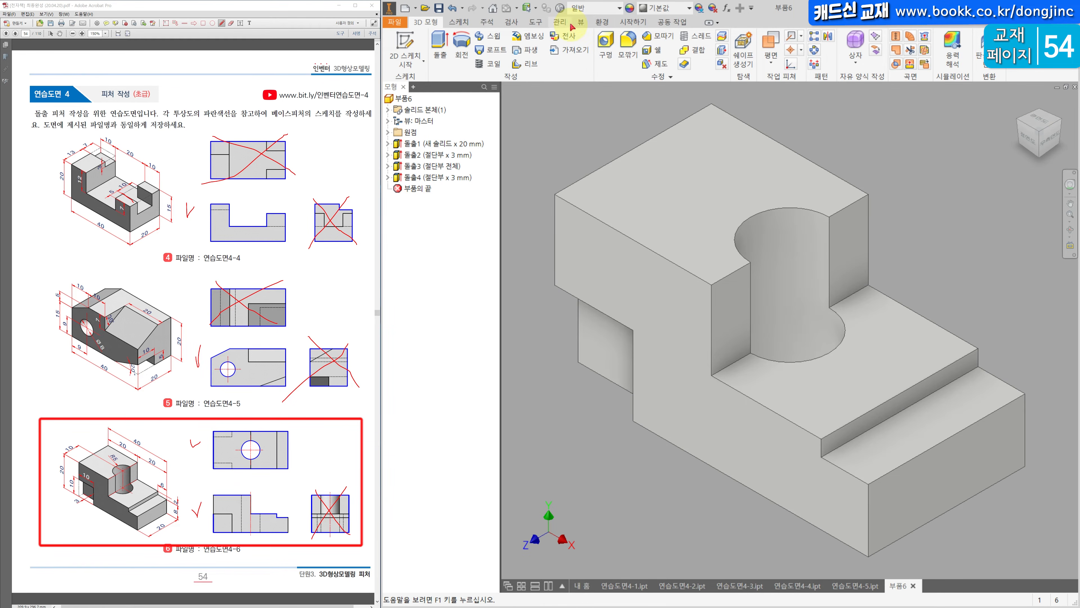
- Display the part shaded with hidden edges and compare its front and top views with the drawing
{"action": "left_click", "coordinate": [581, 21]}
{"action": "left_click", "coordinate": [507, 48]}
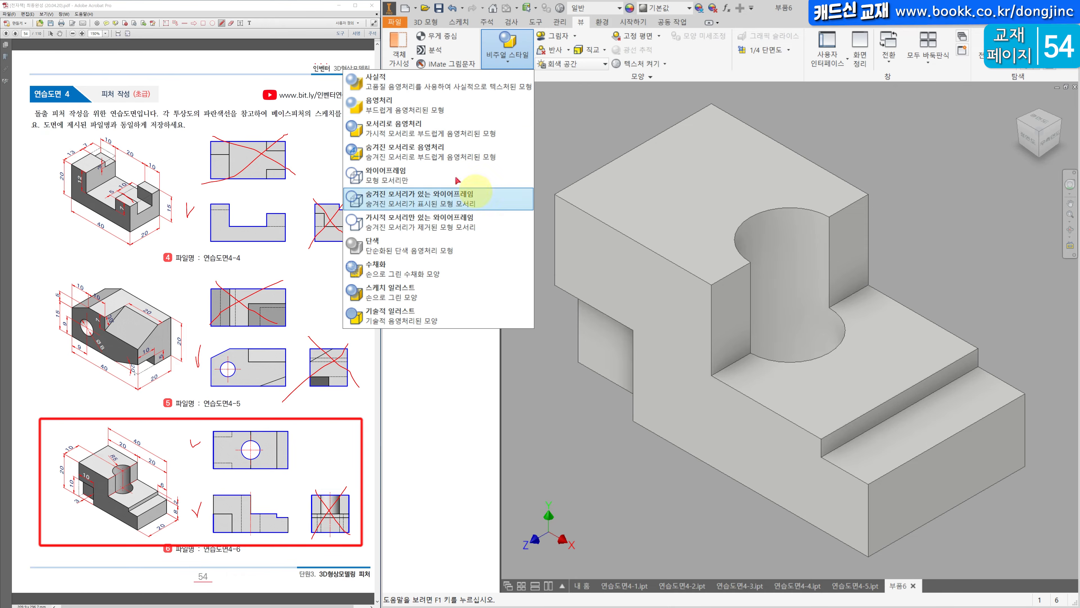
{"action": "left_click", "coordinate": [444, 156]}
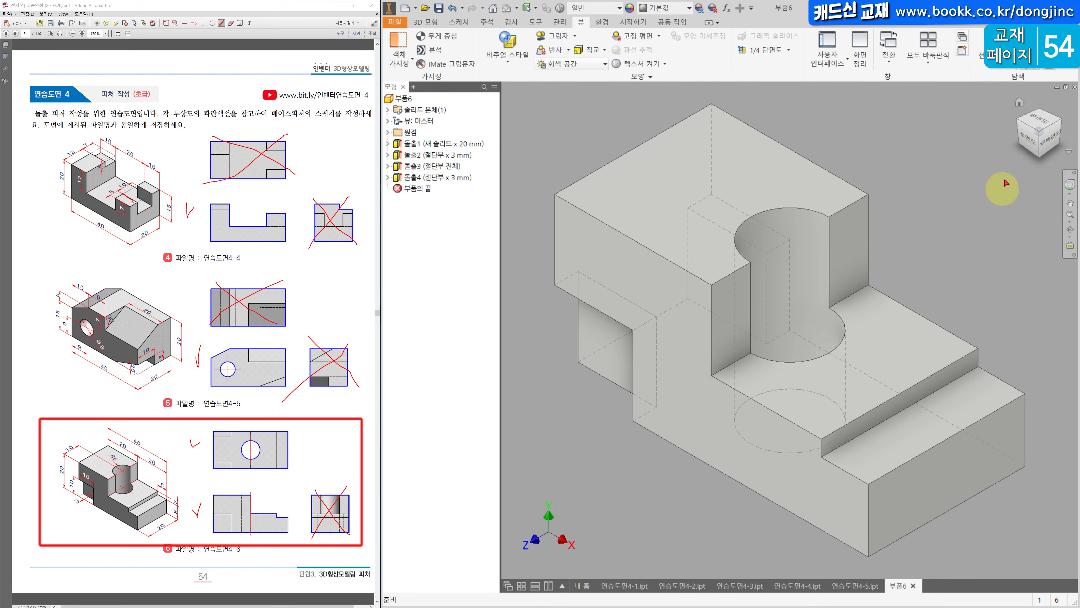
{"action": "left_click", "coordinate": [1027, 140]}
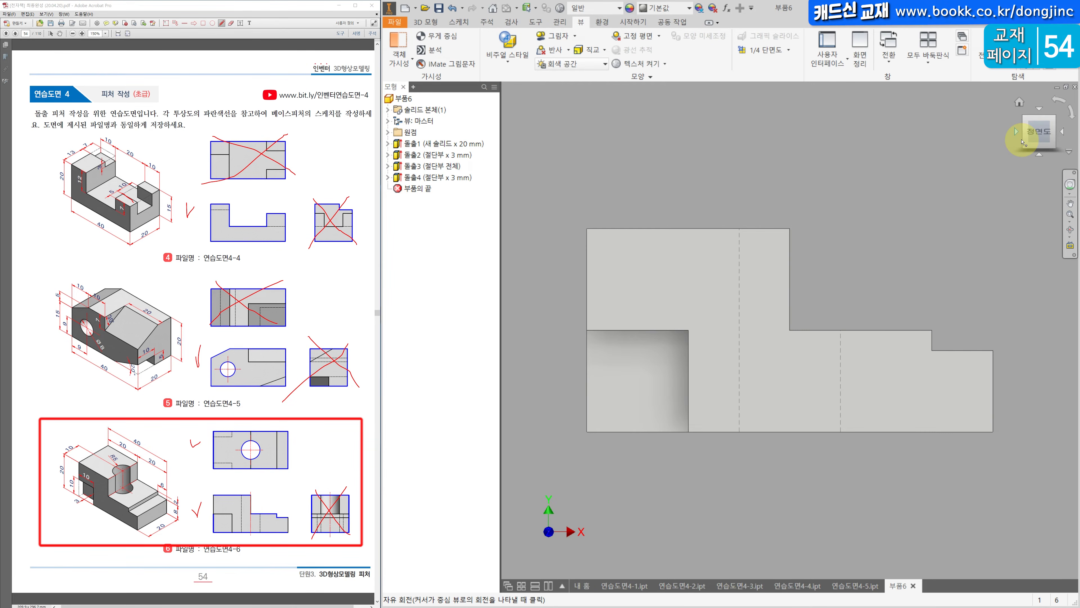
{"action": "left_click", "coordinate": [1061, 135]}
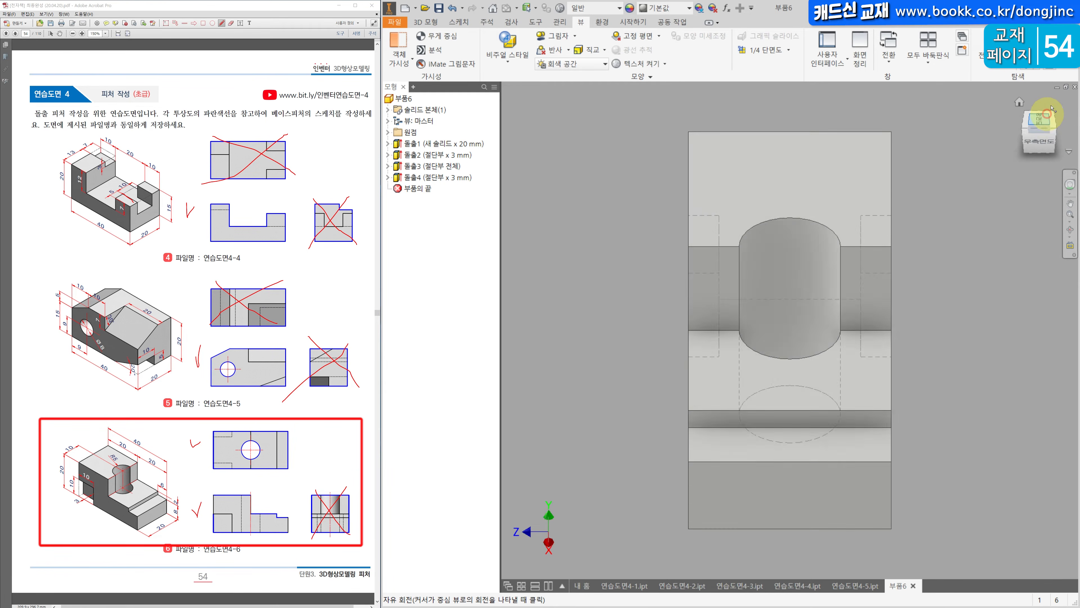
{"action": "left_click", "coordinate": [1051, 108]}
{"action": "left_click", "coordinate": [1061, 102]}
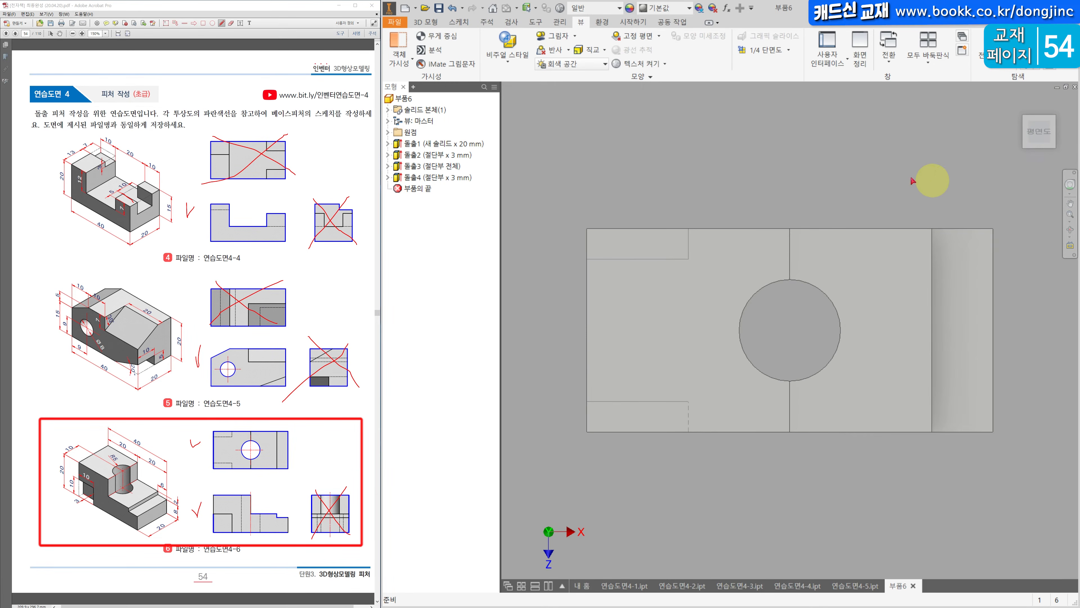
{"action": "left_click", "coordinate": [492, 8]}
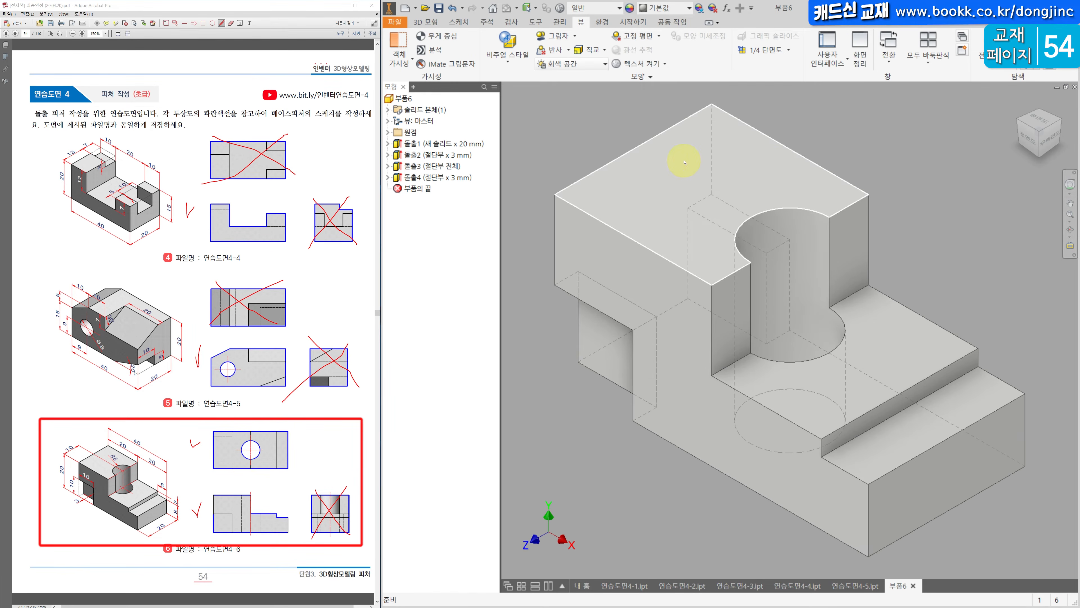
- Save the part as 연습도면4-6 in the 연습도면 folder
{"action": "key", "text": "ctrl+s"}
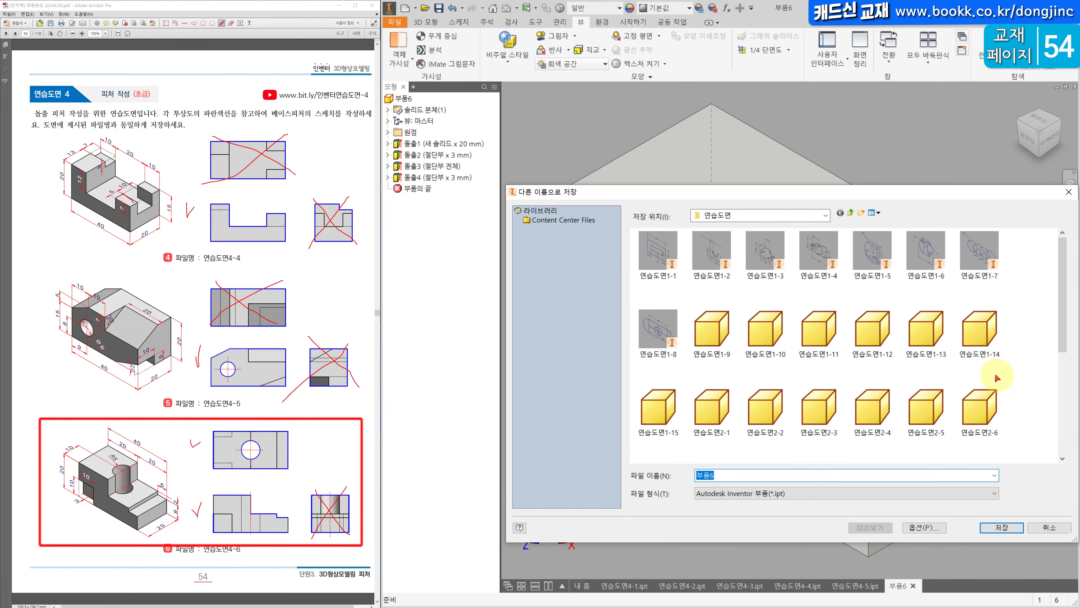
{"action": "left_click", "coordinate": [924, 432]}
{"action": "left_click", "coordinate": [849, 476]}
{"action": "key", "text": "shift+Left"}
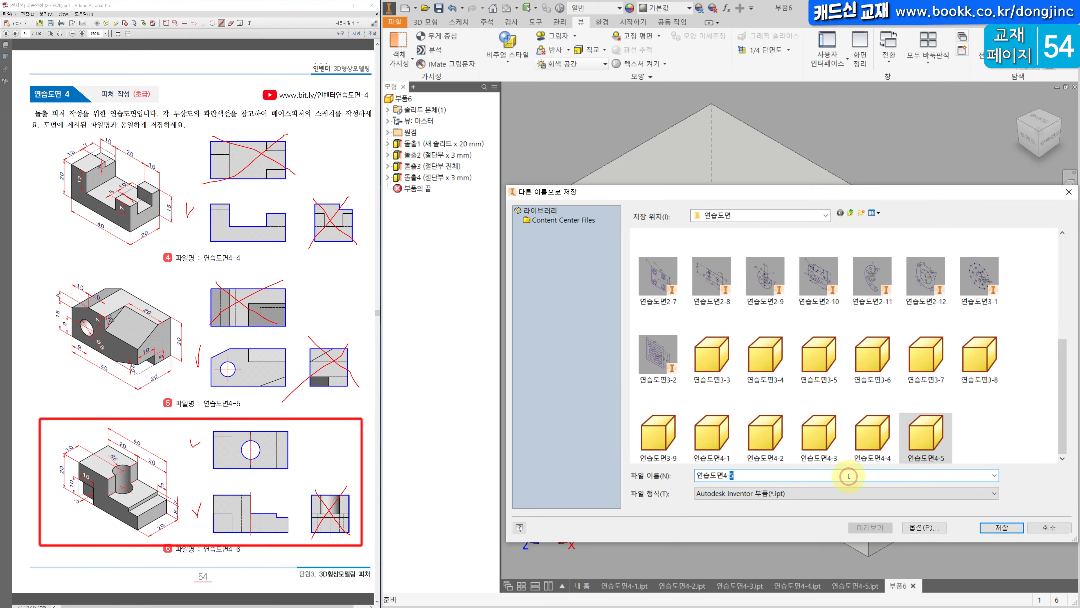
{"action": "type", "text": "6"}
{"action": "left_click", "coordinate": [987, 522]}
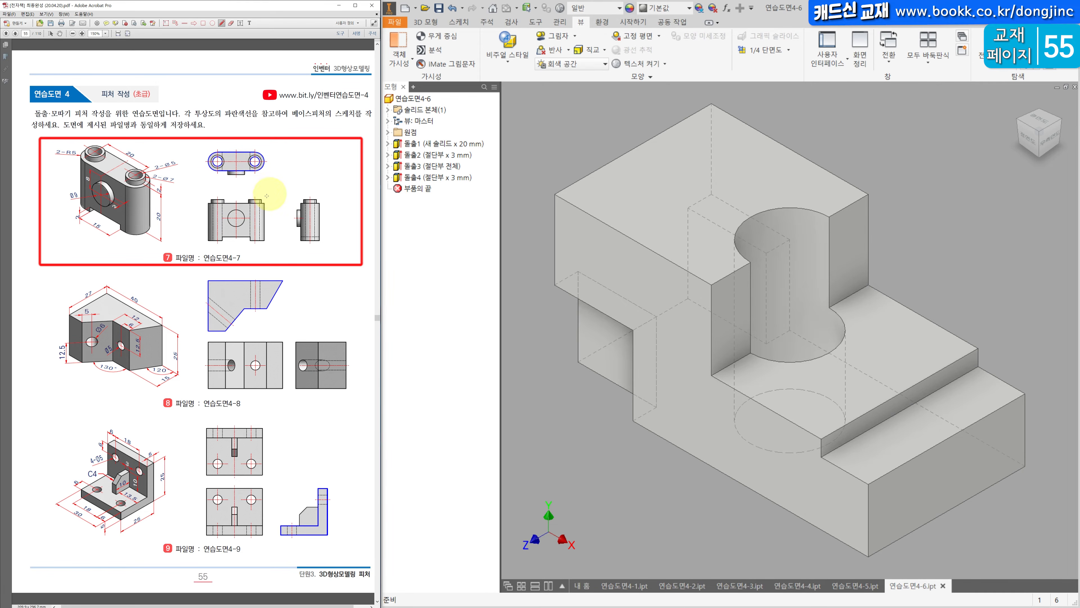
- In the Acrobat PDF, cross out the front and side views of 연습도면4-7 and circle its top view
{"action": "left_click_drag", "start_coordinate": [253, 197], "coordinate": [214, 242]}
{"action": "mouse_move", "coordinate": [217, 196]}
{"action": "left_mouse_down"}
{"action": "mouse_move", "coordinate": [261, 245]}
{"action": "mouse_move", "coordinate": [204, 209]}
{"action": "mouse_move", "coordinate": [265, 205]}
{"action": "mouse_move", "coordinate": [266, 241]}
{"action": "mouse_move", "coordinate": [226, 237]}
{"action": "left_mouse_up"}
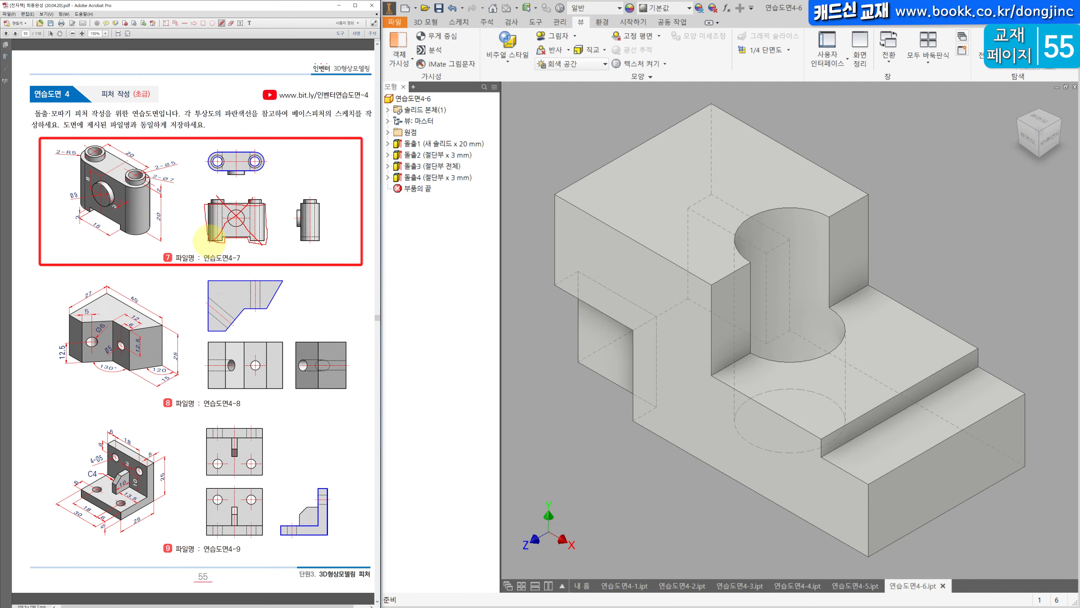
{"action": "mouse_move", "coordinate": [124, 184]}
{"action": "left_mouse_down"}
{"action": "mouse_move", "coordinate": [140, 193]}
{"action": "mouse_move", "coordinate": [160, 182]}
{"action": "left_mouse_up"}
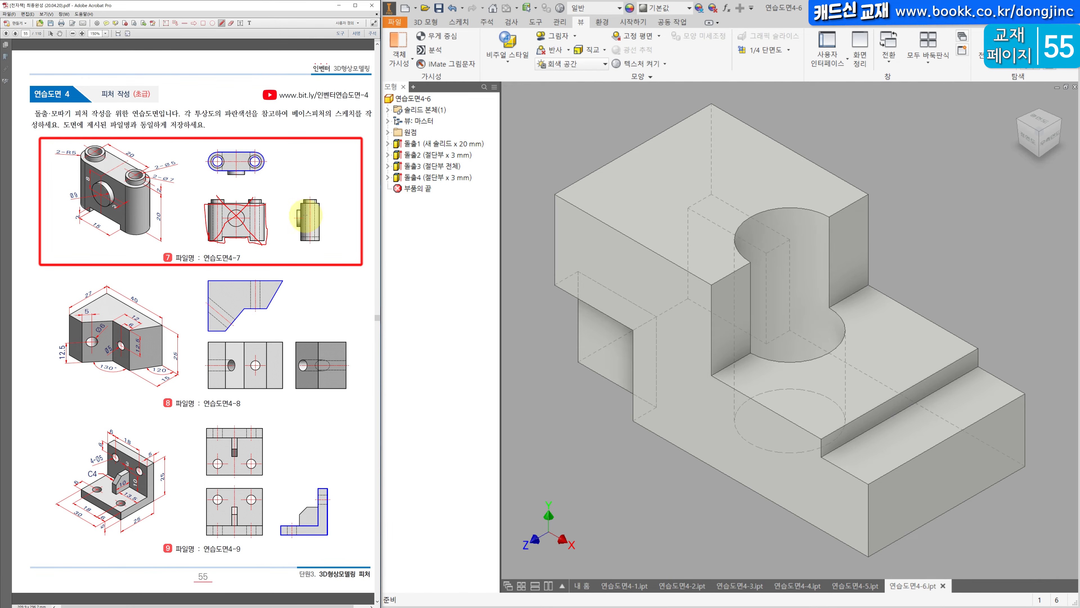
{"action": "mouse_move", "coordinate": [301, 208]}
{"action": "left_mouse_down"}
{"action": "mouse_move", "coordinate": [304, 243]}
{"action": "mouse_move", "coordinate": [317, 205]}
{"action": "left_mouse_up"}
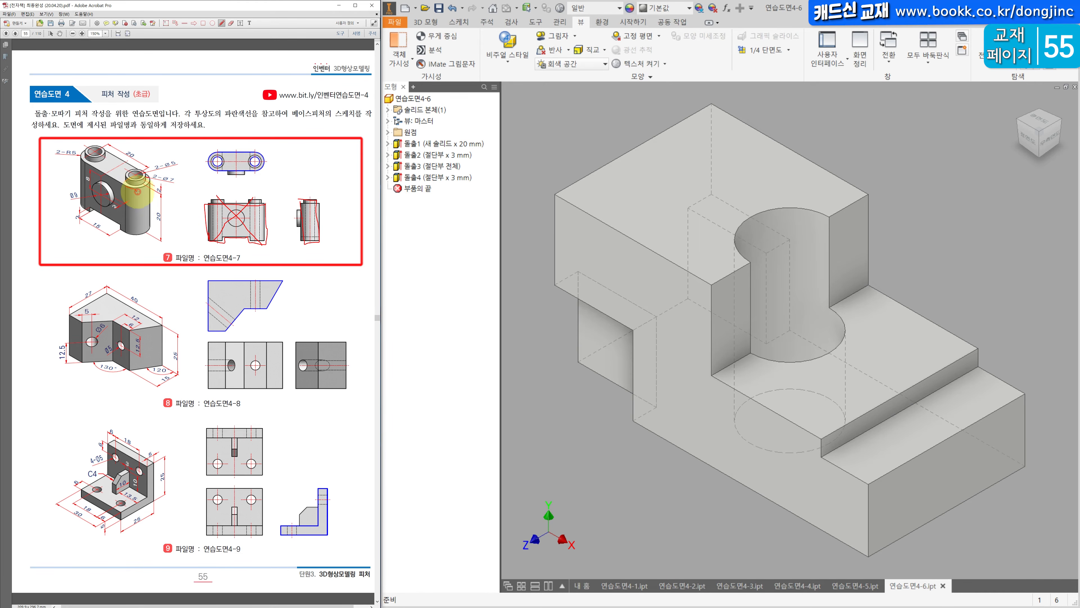
{"action": "mouse_move", "coordinate": [141, 191]}
{"action": "left_mouse_down"}
{"action": "mouse_move", "coordinate": [155, 178]}
{"action": "mouse_move", "coordinate": [139, 218]}
{"action": "left_mouse_up"}
{"action": "left_click_drag", "start_coordinate": [153, 179], "coordinate": [157, 207]}
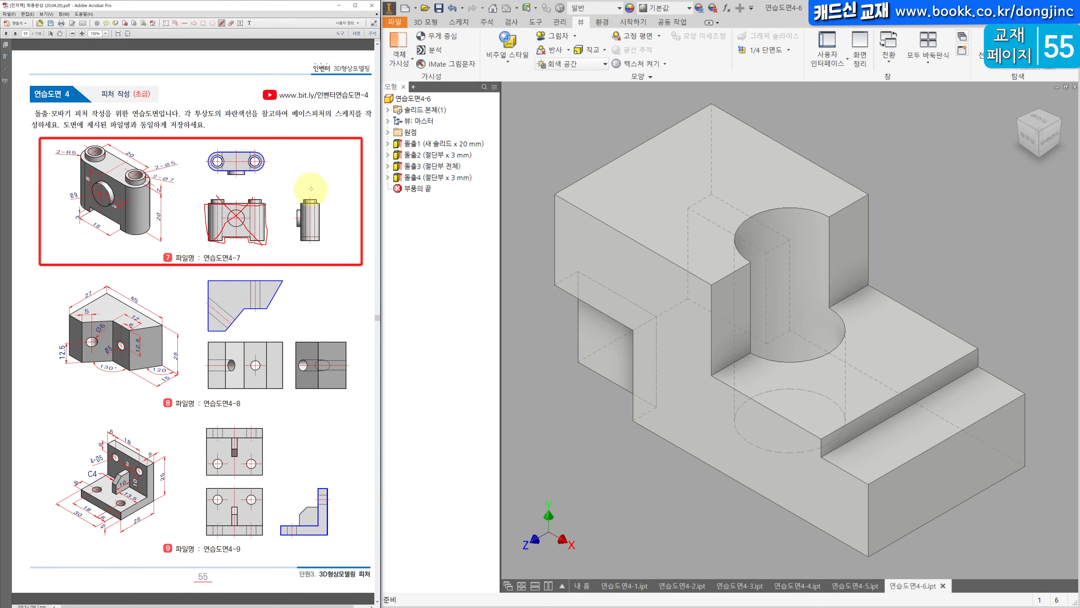
{"action": "left_click_drag", "start_coordinate": [334, 194], "coordinate": [290, 246]}
{"action": "left_click_drag", "start_coordinate": [296, 204], "coordinate": [335, 244]}
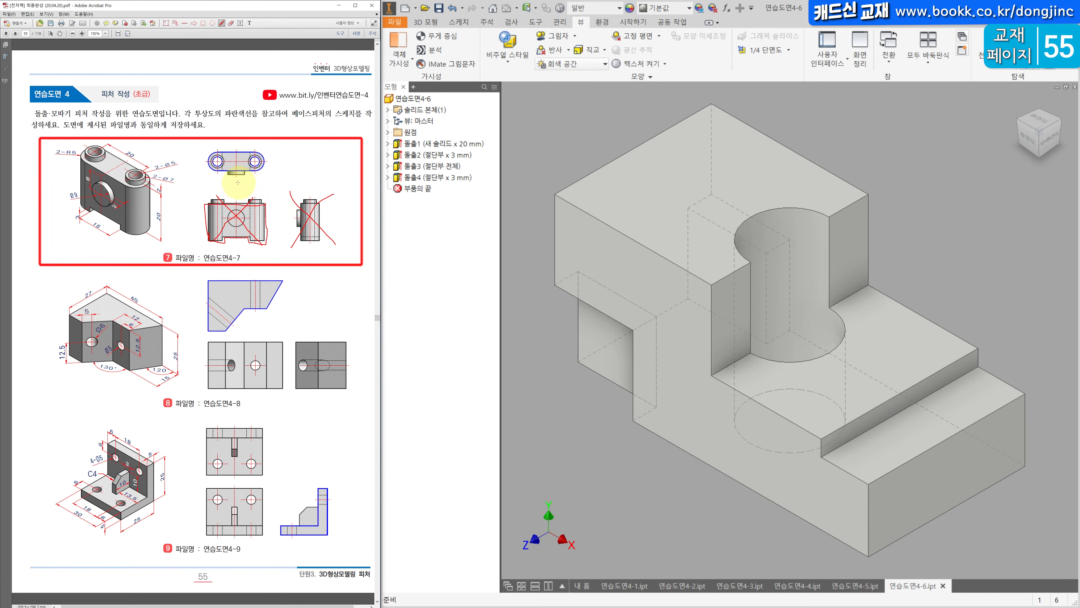
{"action": "mouse_move", "coordinate": [265, 178]}
{"action": "left_mouse_down"}
{"action": "mouse_move", "coordinate": [193, 168]}
{"action": "mouse_move", "coordinate": [266, 141]}
{"action": "mouse_move", "coordinate": [264, 184]}
{"action": "left_mouse_up"}
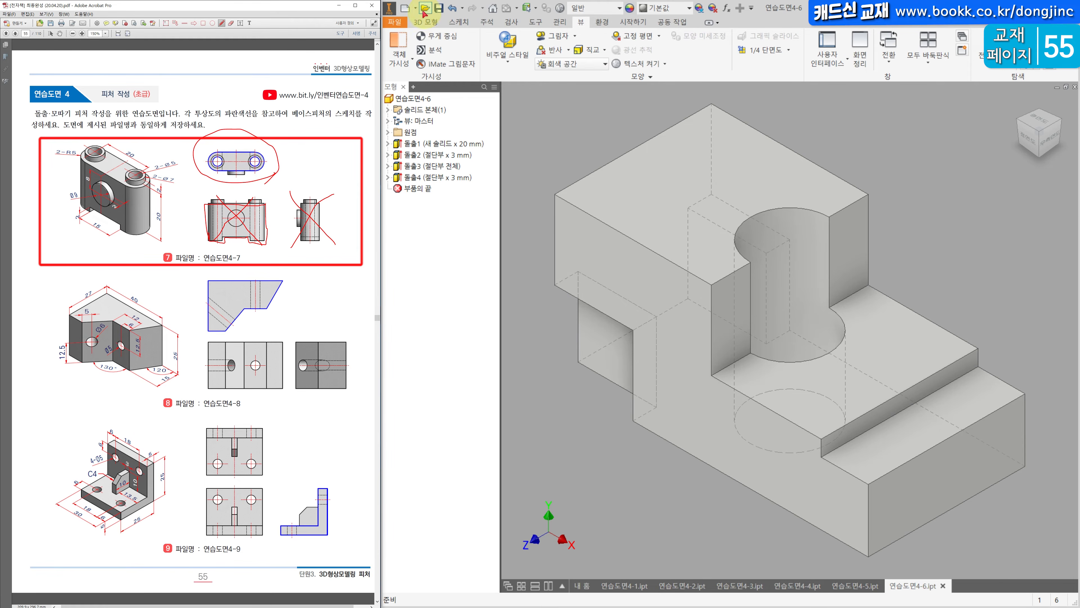
- Create a new part from the 부품용.ipt template and check the neighbouring practice pages of the workbook PDF in Acrobat
{"action": "left_click", "coordinate": [406, 11]}
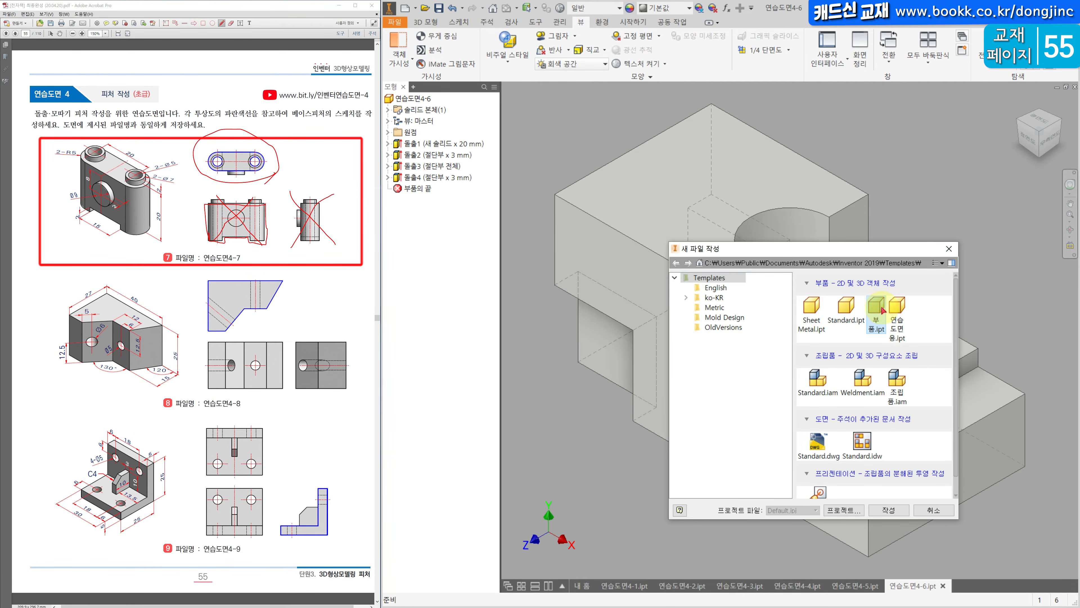
{"action": "double_click", "coordinate": [878, 312]}
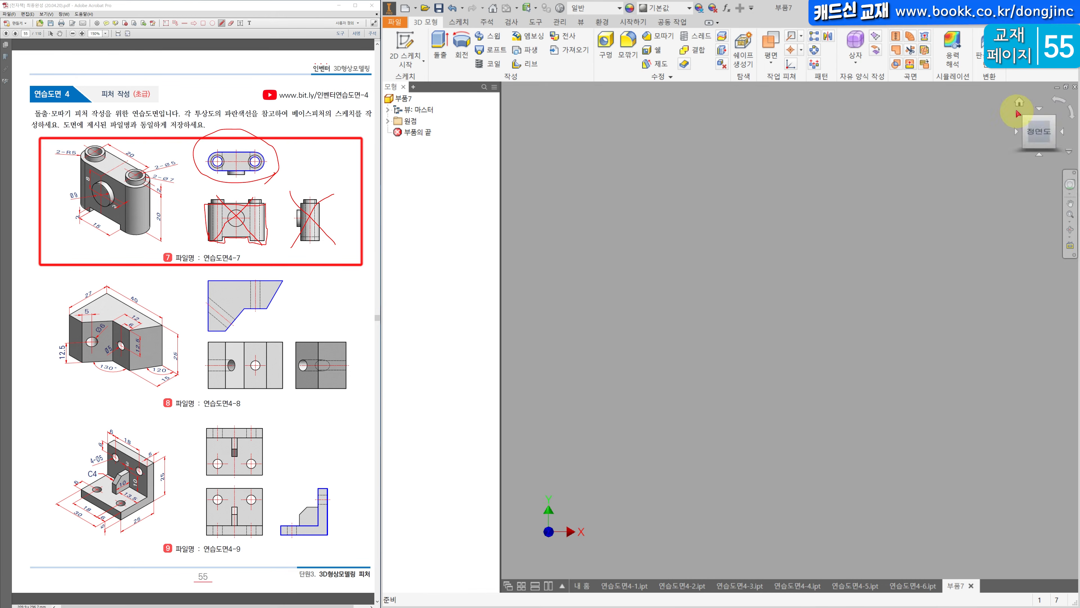
{"action": "scroll", "coordinate": [337, 308], "scroll_direction": "up", "scroll_amount": 2}
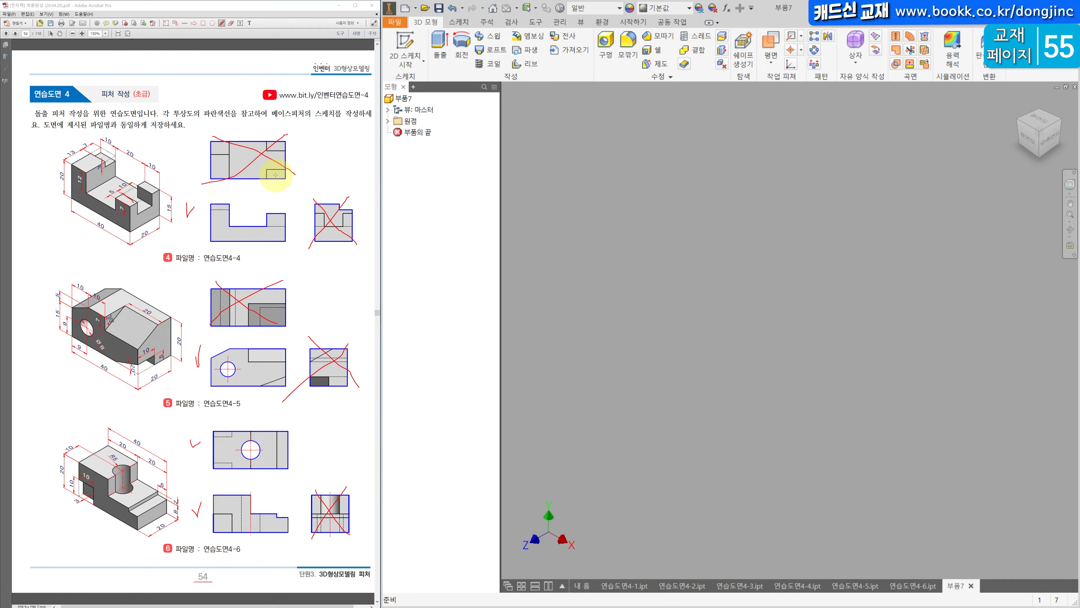
{"action": "scroll", "coordinate": [337, 431], "scroll_direction": "down", "scroll_amount": 3}
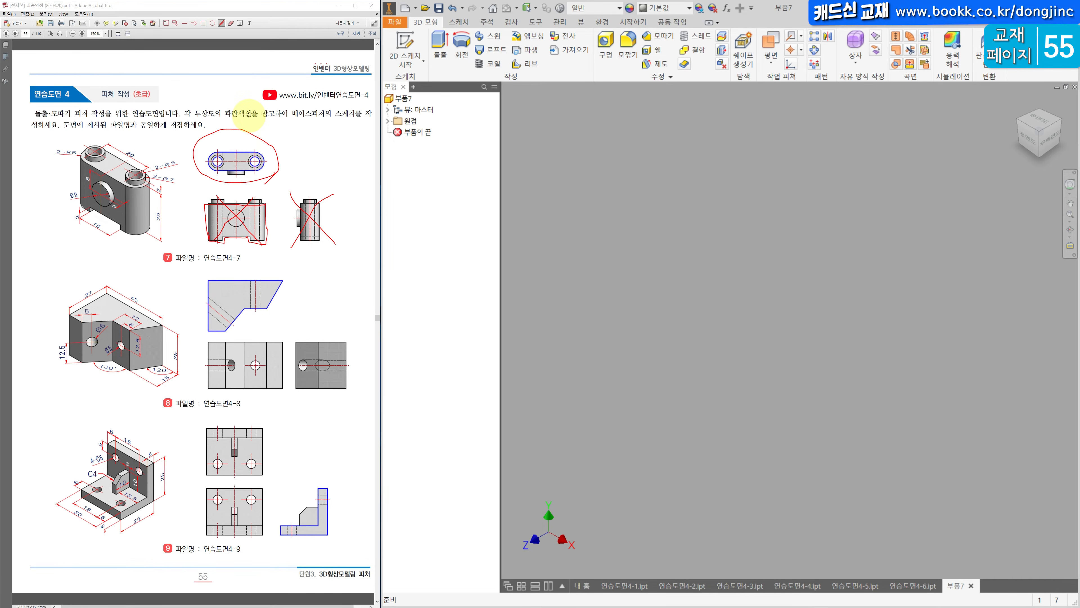
{"action": "scroll", "coordinate": [248, 115], "scroll_direction": "down", "scroll_amount": 1}
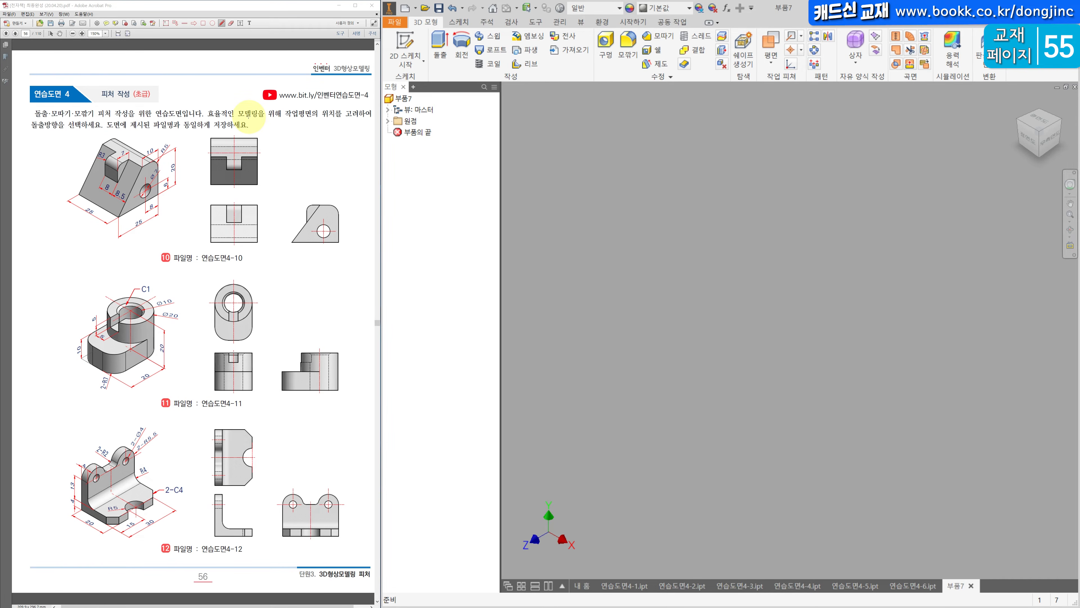
{"action": "scroll", "coordinate": [245, 130], "scroll_direction": "up", "scroll_amount": 1}
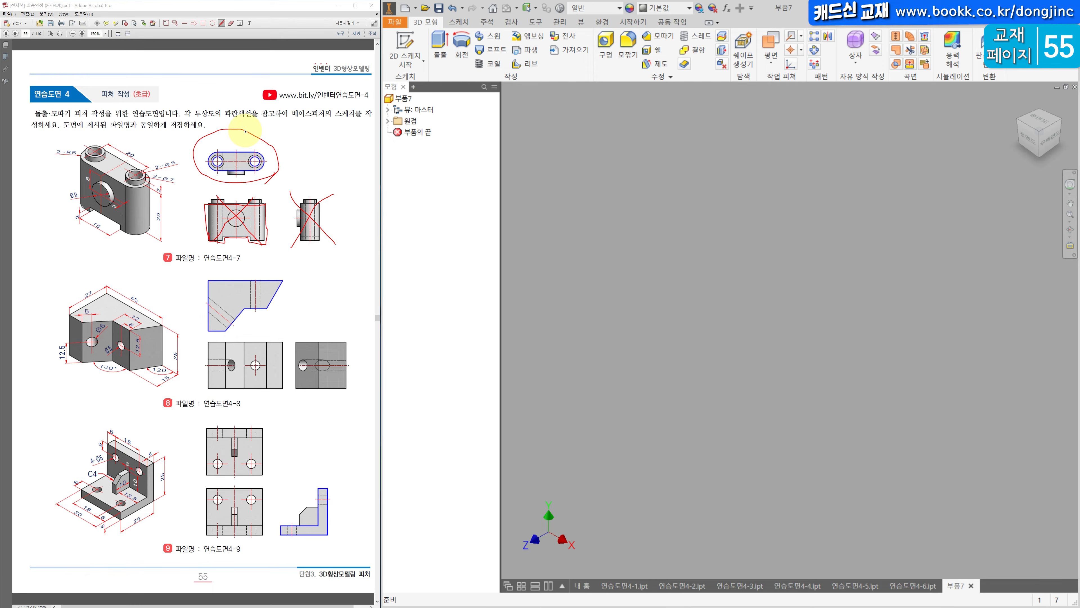
- Start a sketch on the horizontal origin plane and draw a horizontal centre-point slot centred on the origin
{"action": "left_click", "coordinate": [405, 42]}
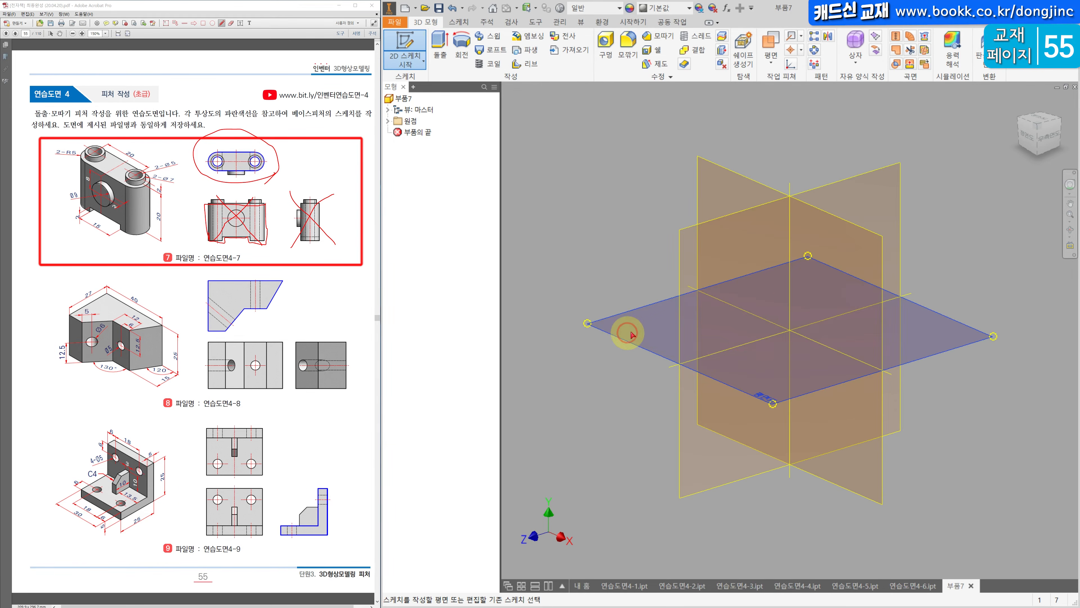
{"action": "left_click", "coordinate": [627, 331]}
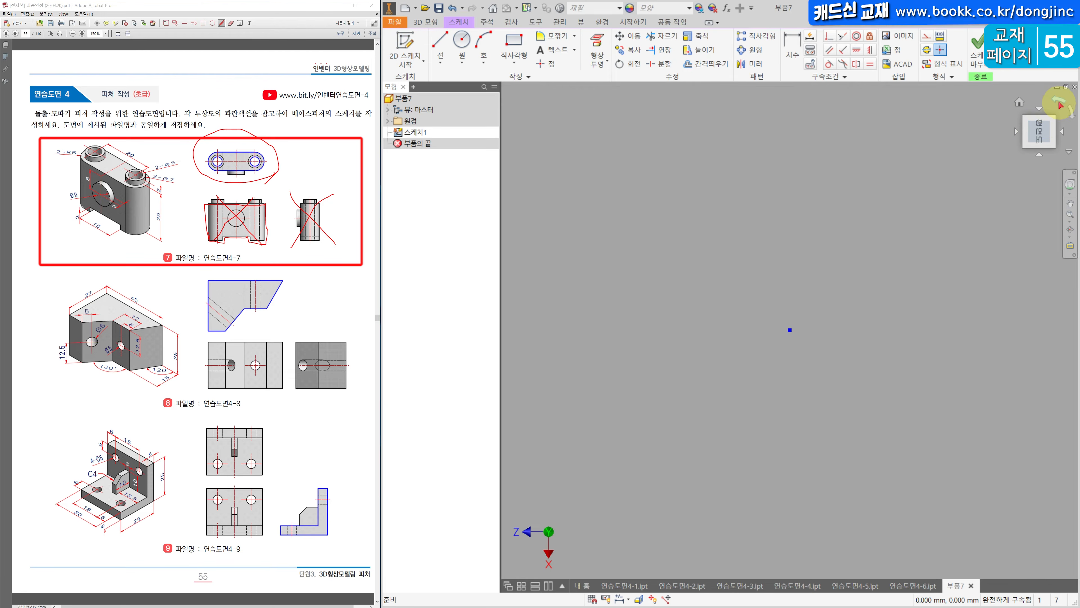
{"action": "left_click", "coordinate": [1060, 105]}
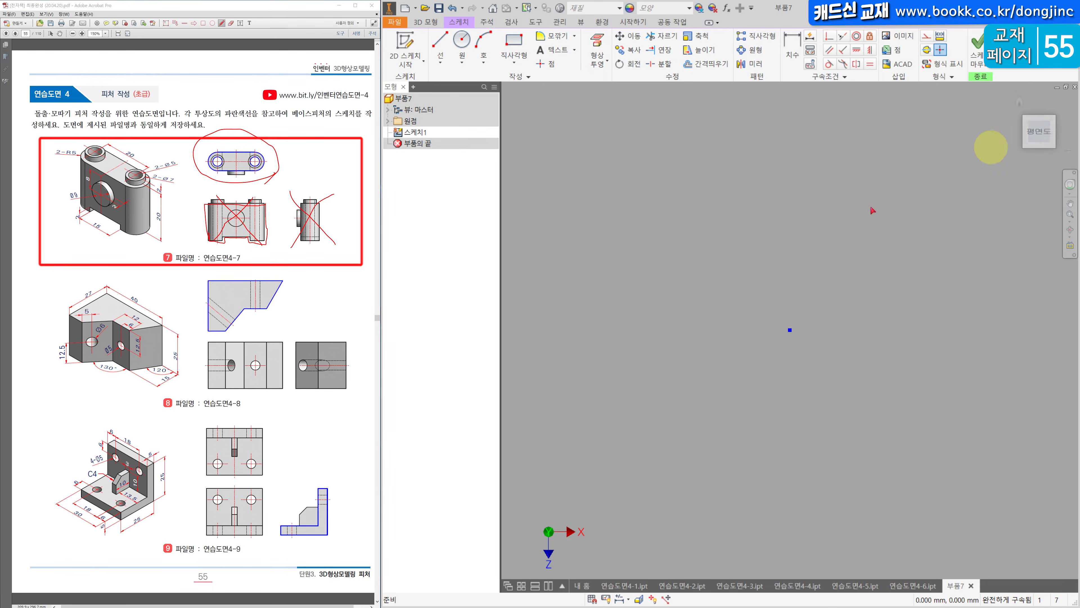
{"action": "left_click", "coordinate": [514, 61]}
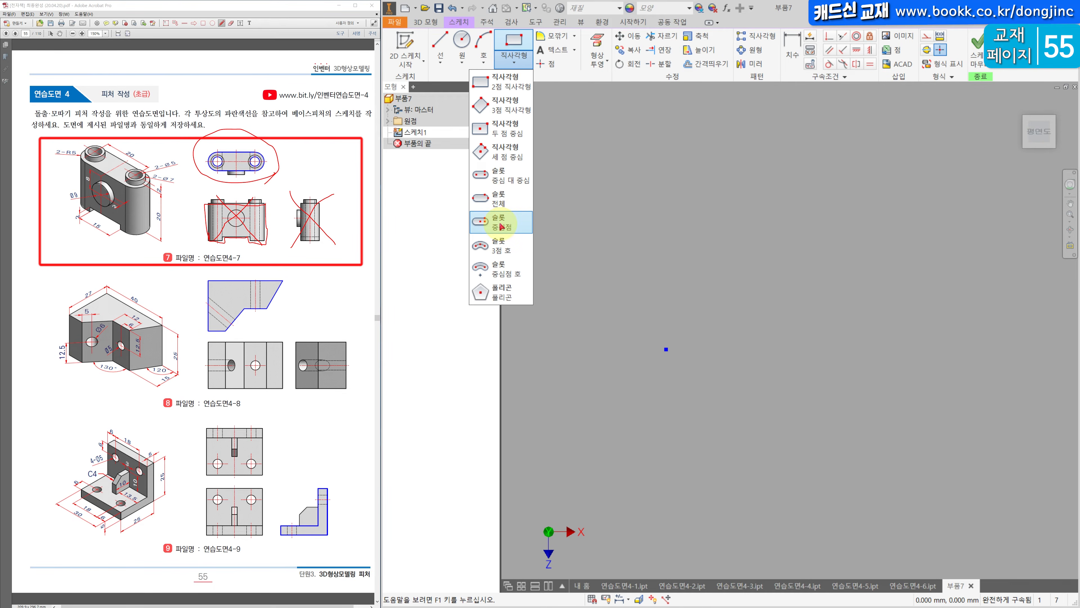
{"action": "left_click", "coordinate": [502, 227]}
{"action": "left_click", "coordinate": [666, 348]}
{"action": "left_click", "coordinate": [755, 349]}
{"action": "left_click", "coordinate": [756, 301]}
- Set the slot's end radius to 5 mm and its straight length to 20 mm
{"action": "key", "text": "d"}
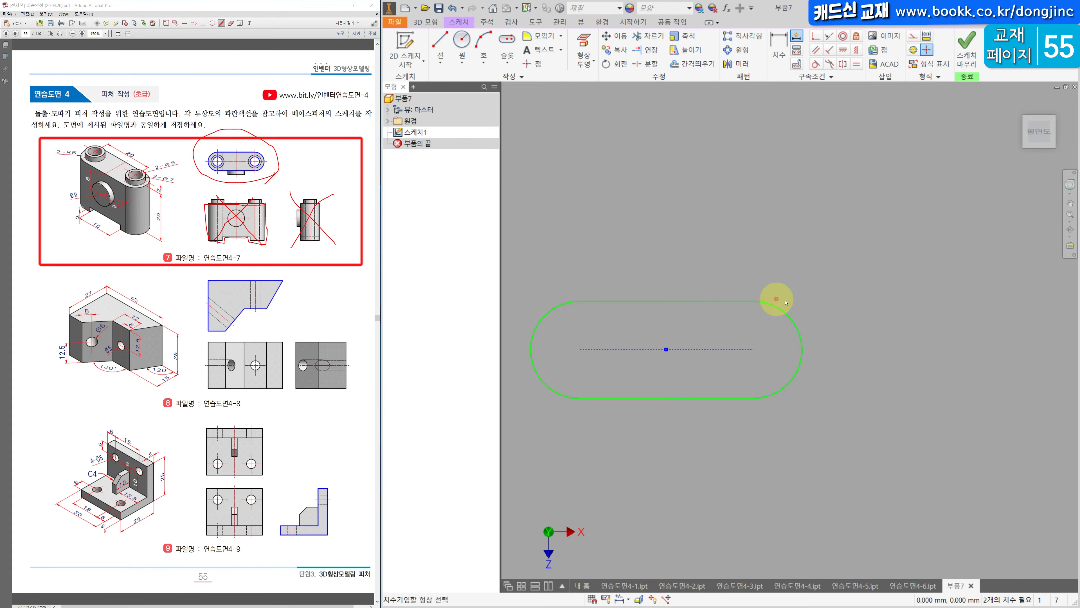
{"action": "left_click", "coordinate": [785, 302]}
{"action": "left_click", "coordinate": [828, 254]}
{"action": "type", "text": "5"}
{"action": "key", "text": "Return"}
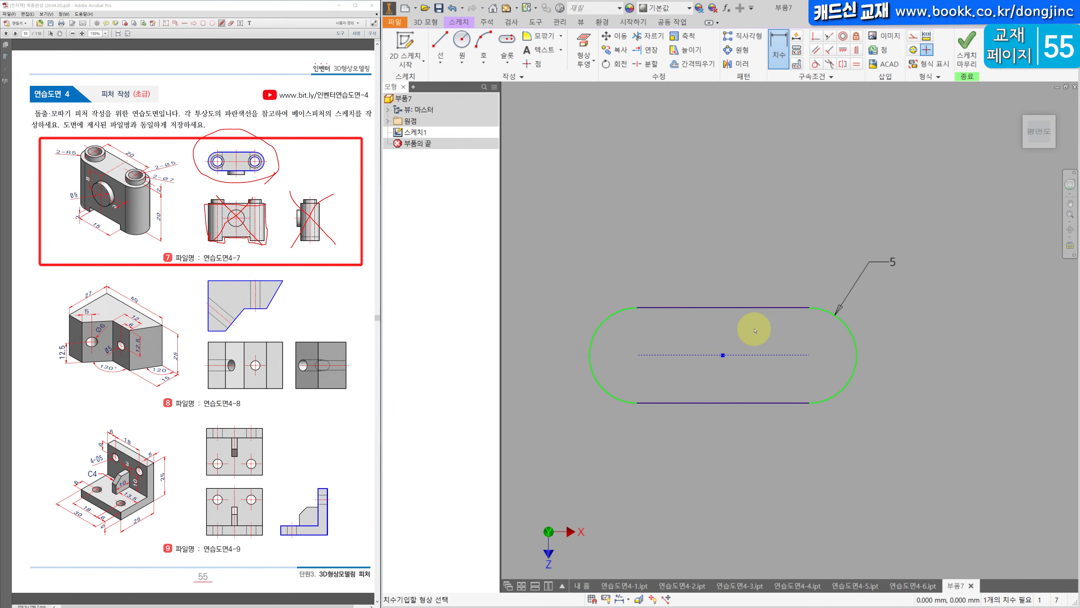
{"action": "left_click", "coordinate": [742, 307]}
{"action": "left_click", "coordinate": [738, 255]}
{"action": "type", "text": "20"}
{"action": "key", "text": "Return"}
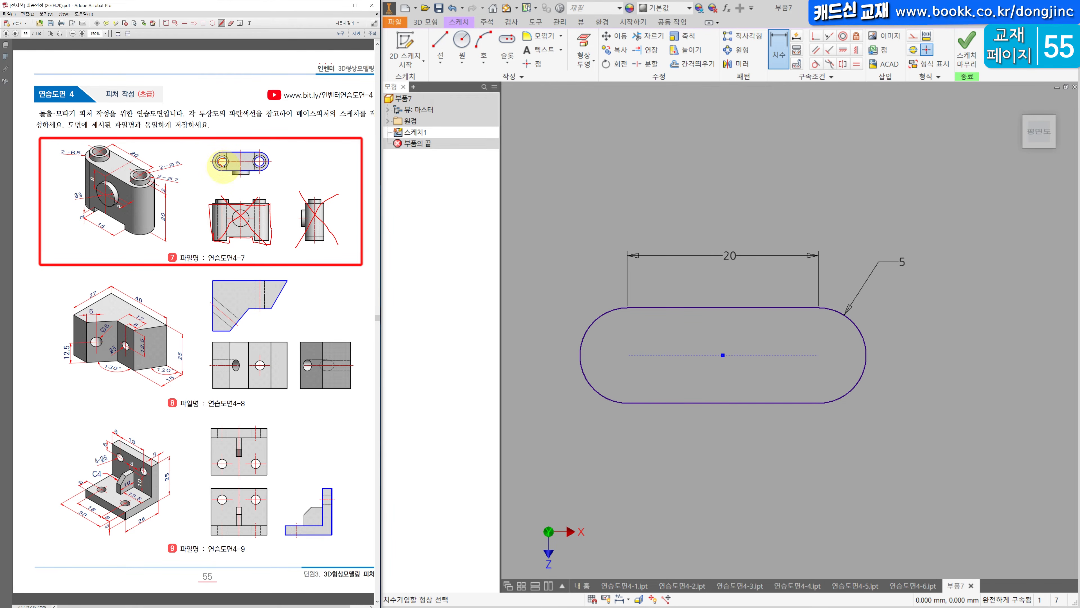
- Draw two circles centred on the slot's arc centres, the left one about 4.5 mm in diameter
{"action": "left_click", "coordinate": [463, 40]}
{"action": "left_click", "coordinate": [628, 355]}
{"action": "left_click", "coordinate": [640, 371]}
{"action": "left_click", "coordinate": [818, 355]}
{"action": "left_click", "coordinate": [802, 370]}
- Set the left circle's diameter to 5 mm and make the right circle equal to it
{"action": "left_click", "coordinate": [779, 47]}
{"action": "left_click", "coordinate": [622, 335]}
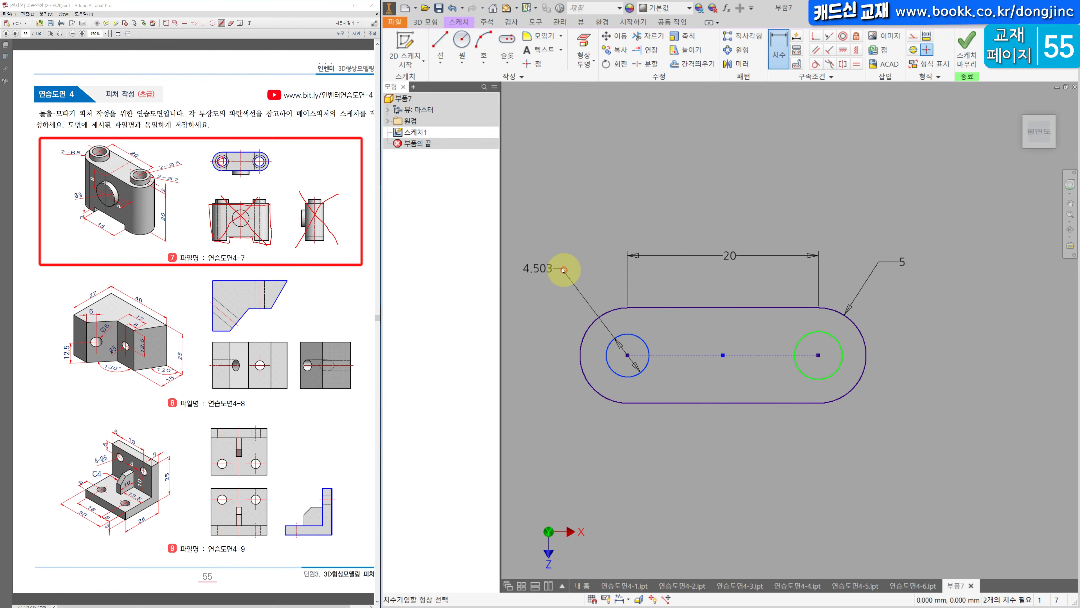
{"action": "left_click", "coordinate": [565, 277]}
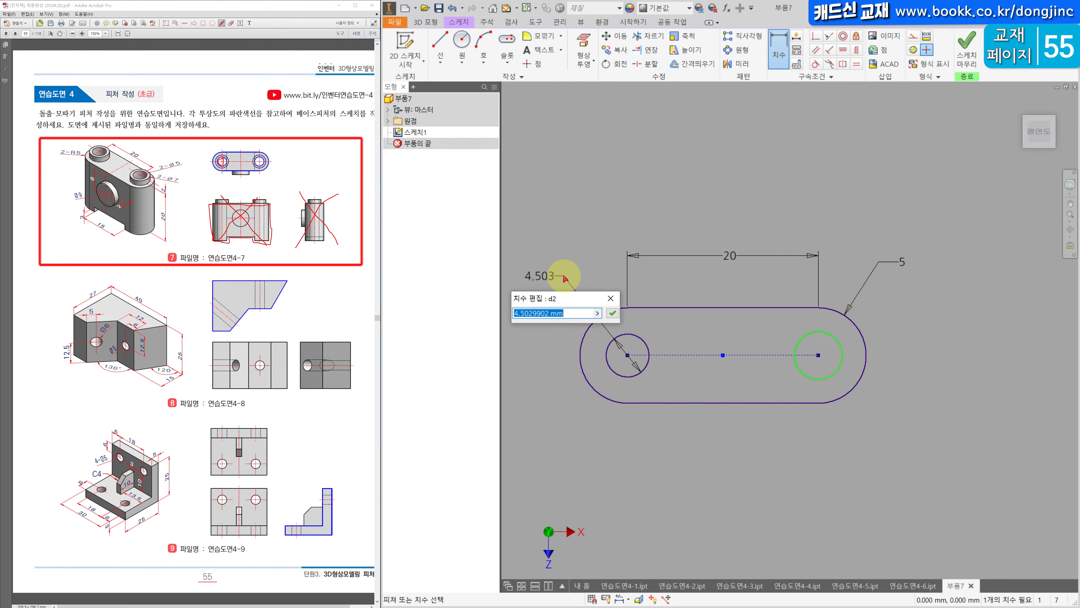
{"action": "type", "text": "5"}
{"action": "key", "text": "Return"}
{"action": "left_click", "coordinate": [857, 64]}
{"action": "left_click", "coordinate": [642, 338]}
{"action": "left_click", "coordinate": [801, 337]}
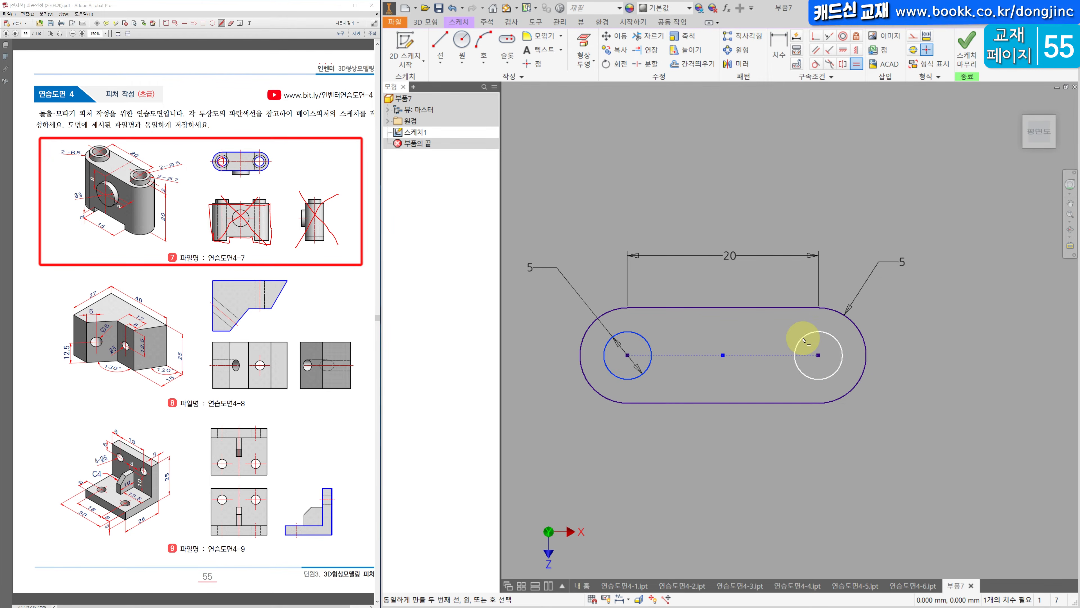
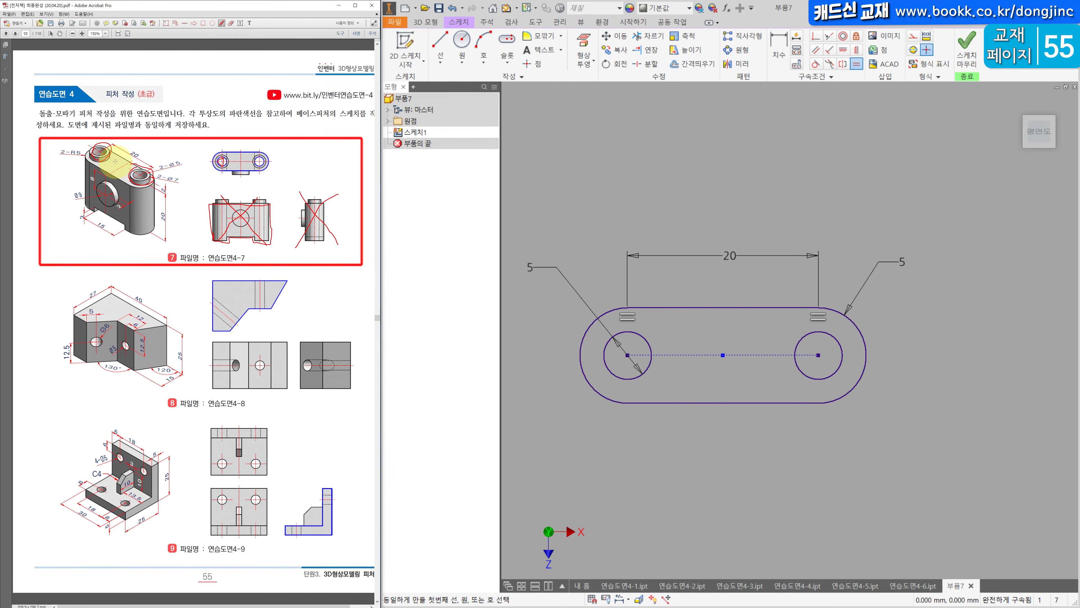
- In the Acrobat PDF, draw direction arrows on the top face and front boss of the 연습도면4-7 isometric view
{"action": "left_click_drag", "start_coordinate": [120, 154], "coordinate": [119, 129]}
{"action": "mouse_move", "coordinate": [105, 187]}
{"action": "left_mouse_down"}
{"action": "mouse_move", "coordinate": [101, 209]}
{"action": "mouse_move", "coordinate": [118, 190]}
{"action": "mouse_move", "coordinate": [82, 217]}
{"action": "left_mouse_up"}
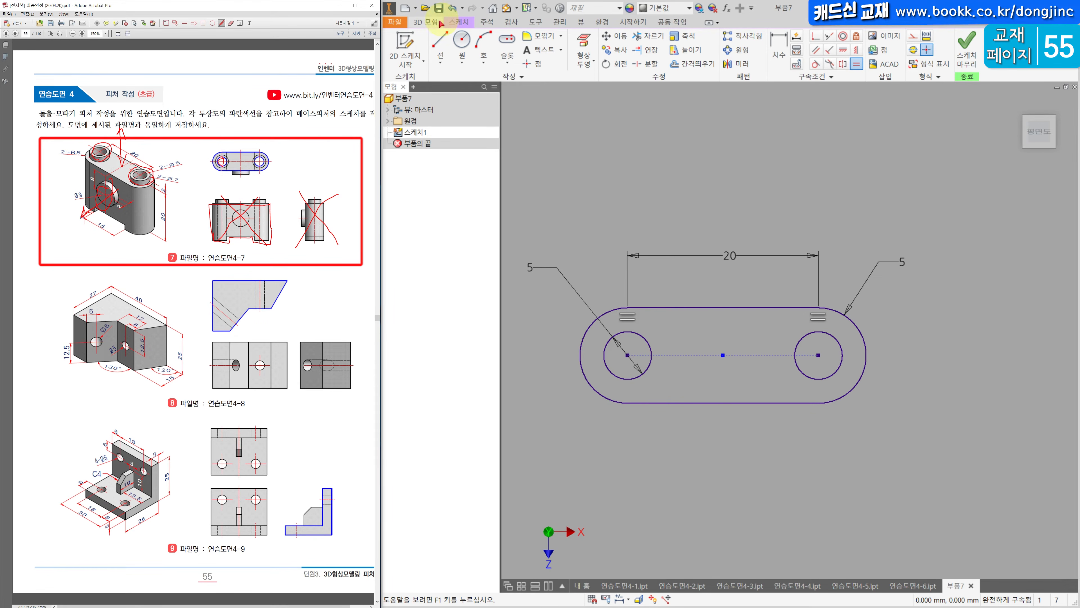
- Extrude the slot profile 20 mm upward, leaving the two circles as through holes
{"action": "left_click", "coordinate": [425, 22]}
{"action": "left_click", "coordinate": [445, 43]}
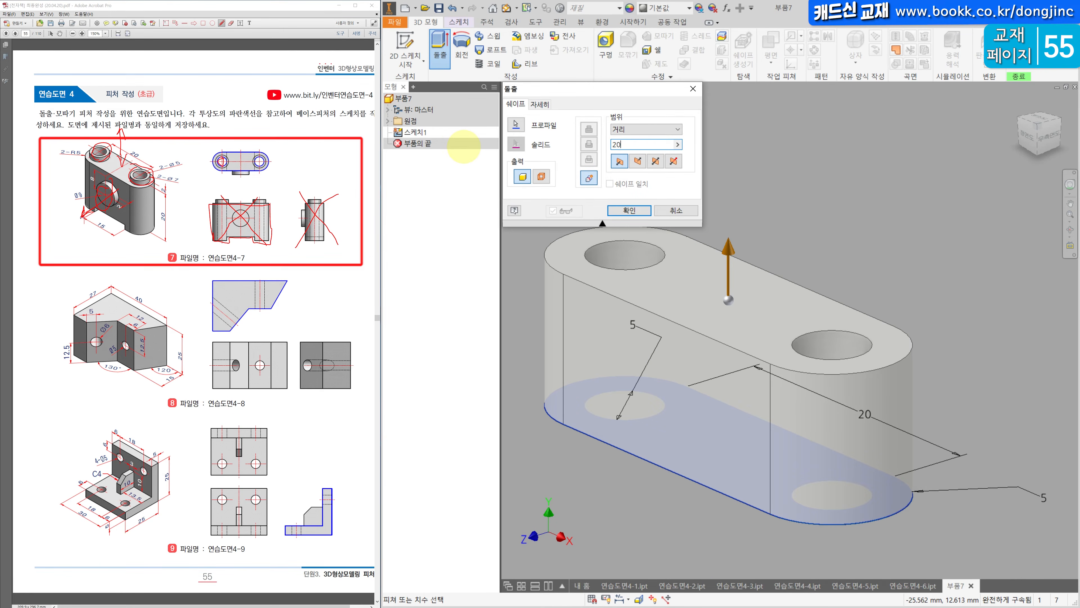
{"action": "key", "text": "Return"}
- On the body's top face, sketch a circle around each hole, concentric with it, the first about 6.6 mm in diameter
{"action": "scroll", "coordinate": [655, 247], "scroll_direction": "down", "scroll_amount": 3}
{"action": "middle_click_drag", "start_coordinate": [655, 247], "coordinate": [635, 329]}
{"action": "left_click", "coordinate": [662, 275]}
{"action": "left_click", "coordinate": [409, 42]}
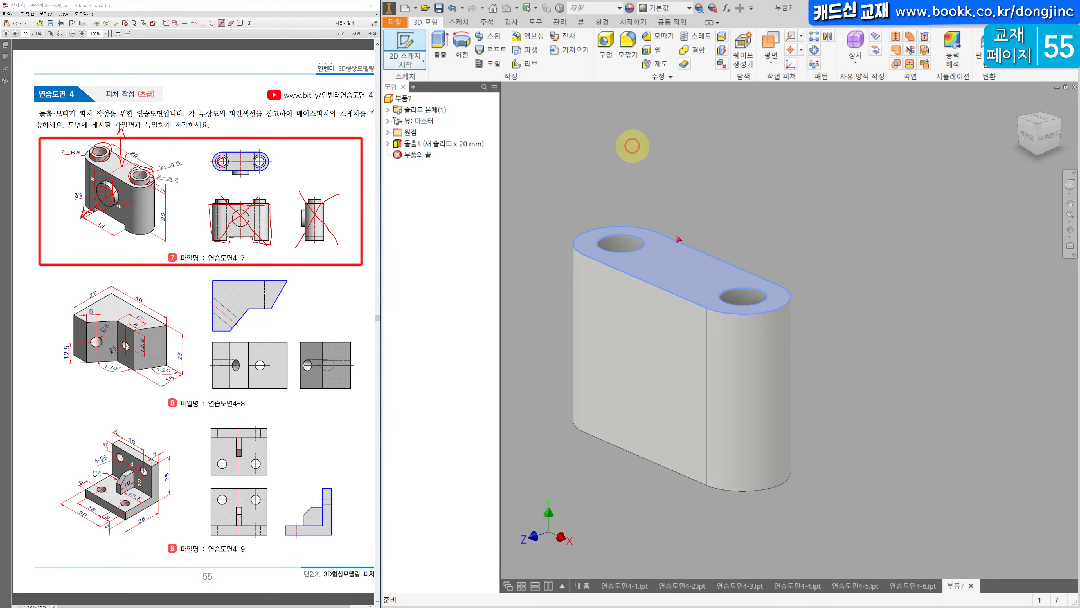
{"action": "left_click", "coordinate": [459, 41]}
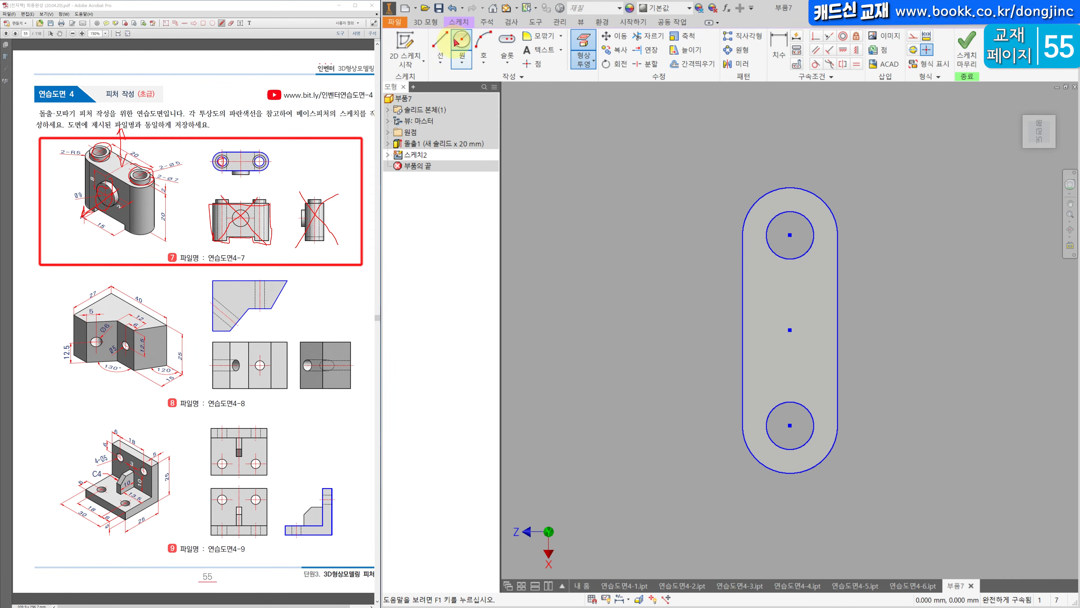
{"action": "left_click", "coordinate": [790, 235]}
{"action": "left_click", "coordinate": [767, 258]}
{"action": "left_click", "coordinate": [790, 425]}
{"action": "left_click", "coordinate": [779, 393]}
- Set the first top-face circle's diameter to 7 mm and make the second circle equal to it
{"action": "key", "text": "d"}
{"action": "left_click", "coordinate": [761, 241]}
{"action": "left_click", "coordinate": [677, 273]}
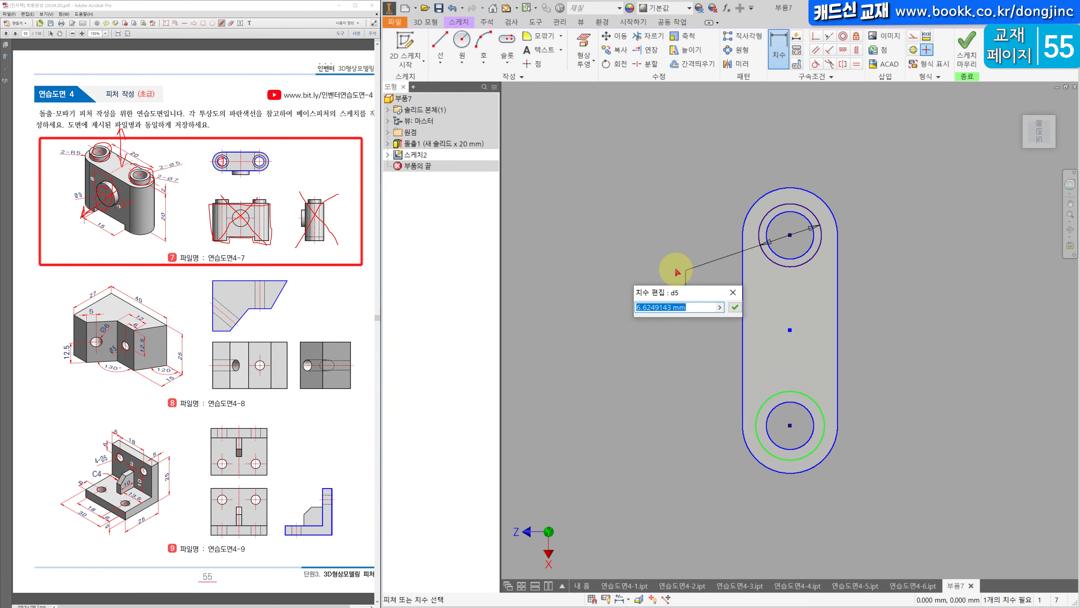
{"action": "type", "text": "7"}
{"action": "key", "text": "Return"}
{"action": "left_click", "coordinate": [856, 64]}
{"action": "left_click", "coordinate": [806, 265]}
{"action": "left_click", "coordinate": [820, 403]}
- Finish the sketch and extrude the two rings around the holes 2 mm up from the top face
{"action": "left_click", "coordinate": [967, 49]}
{"action": "left_click", "coordinate": [441, 43]}
{"action": "scroll", "coordinate": [654, 236], "scroll_direction": "up", "scroll_amount": 3}
{"action": "left_click", "coordinate": [641, 248]}
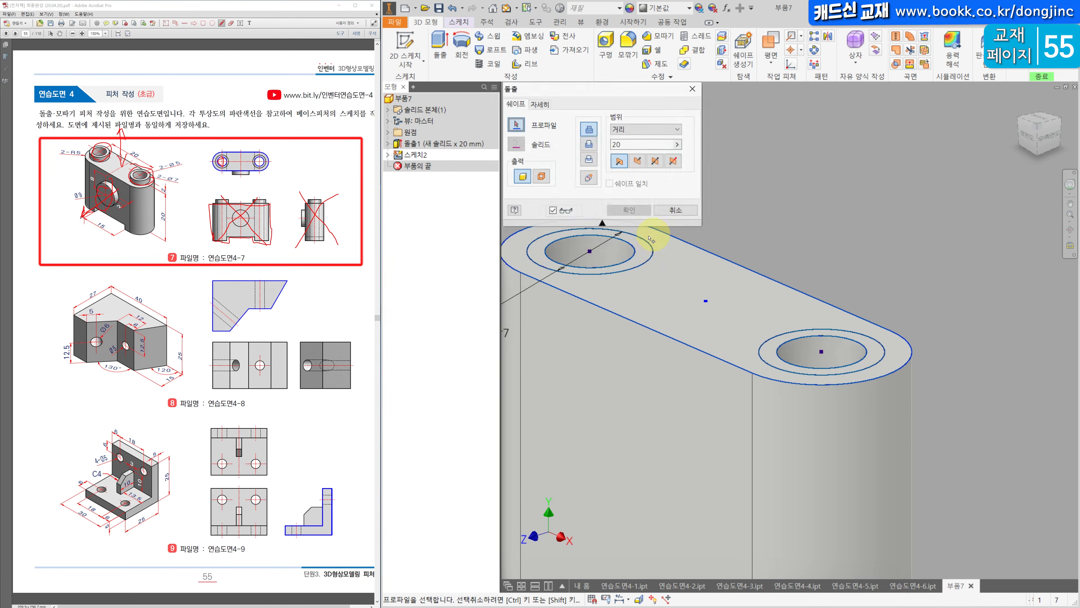
{"action": "left_click", "coordinate": [783, 342]}
{"action": "left_click_drag", "start_coordinate": [650, 144], "coordinate": [384, 141]}
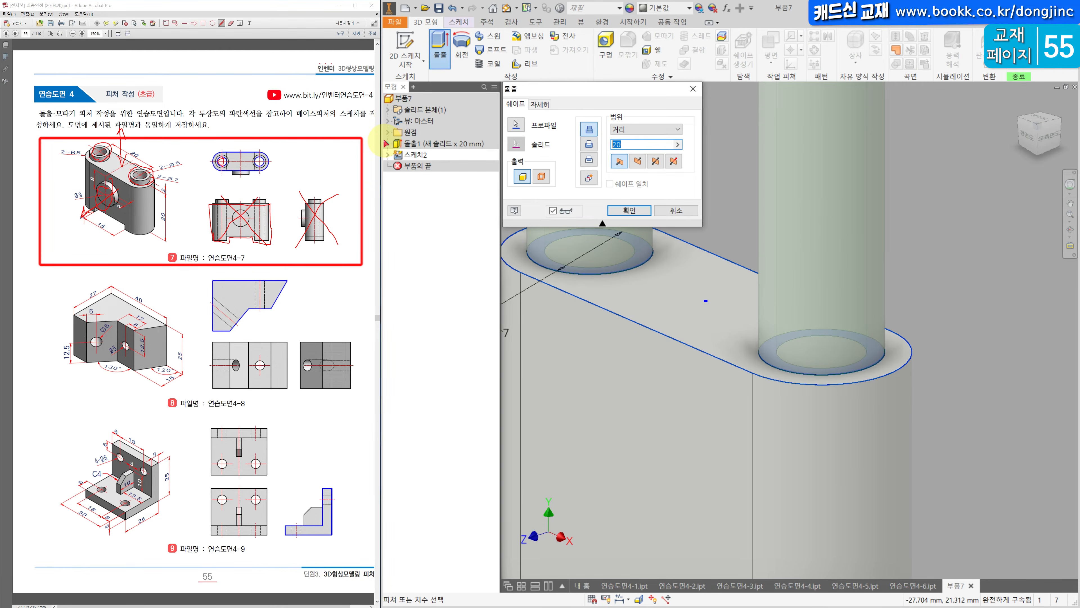
{"action": "type", "text": "2"}
{"action": "key", "text": "Return"}
- On the body's flat front face, sketch a circle about 5.8 mm in diameter above the origin
{"action": "left_click", "coordinate": [724, 306]}
{"action": "left_click", "coordinate": [406, 52]}
{"action": "key", "text": "c"}
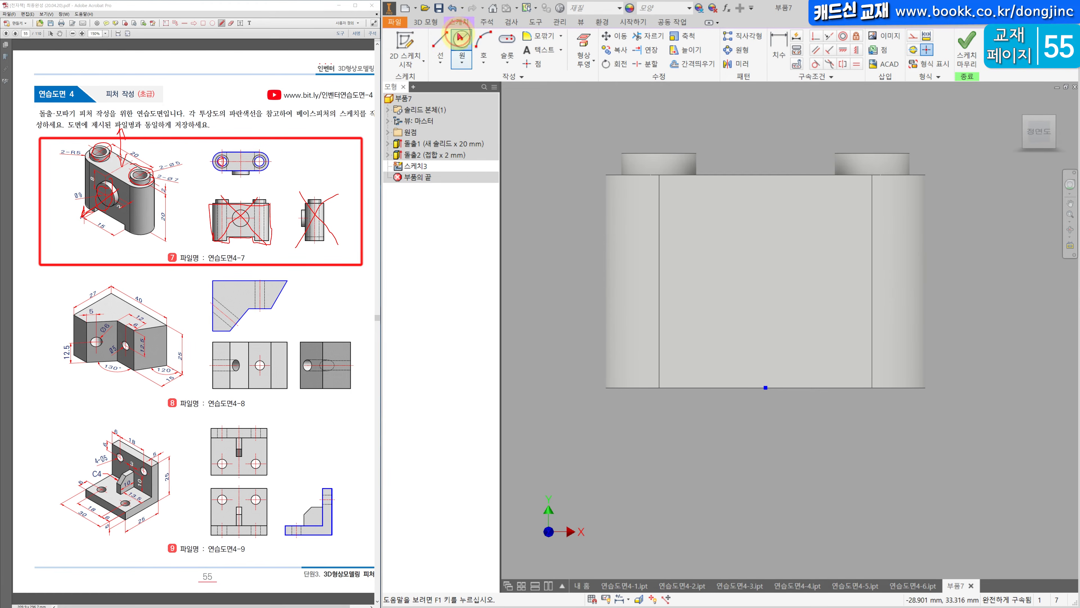
{"action": "left_click", "coordinate": [764, 229]}
{"action": "left_click", "coordinate": [775, 198]}
- Set the front circle's diameter to 9 mm and align its centre vertically with the origin
{"action": "left_click", "coordinate": [779, 52]}
{"action": "left_click", "coordinate": [740, 210]}
{"action": "left_click", "coordinate": [697, 213]}
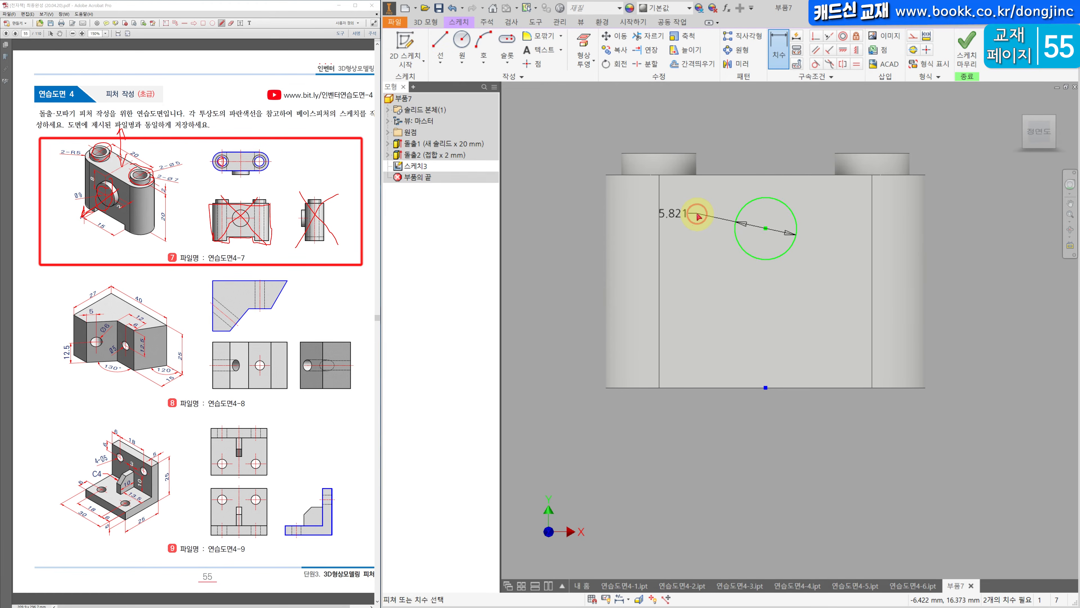
{"action": "type", "text": "9"}
{"action": "key", "text": "Return"}
{"action": "left_click", "coordinate": [857, 49]}
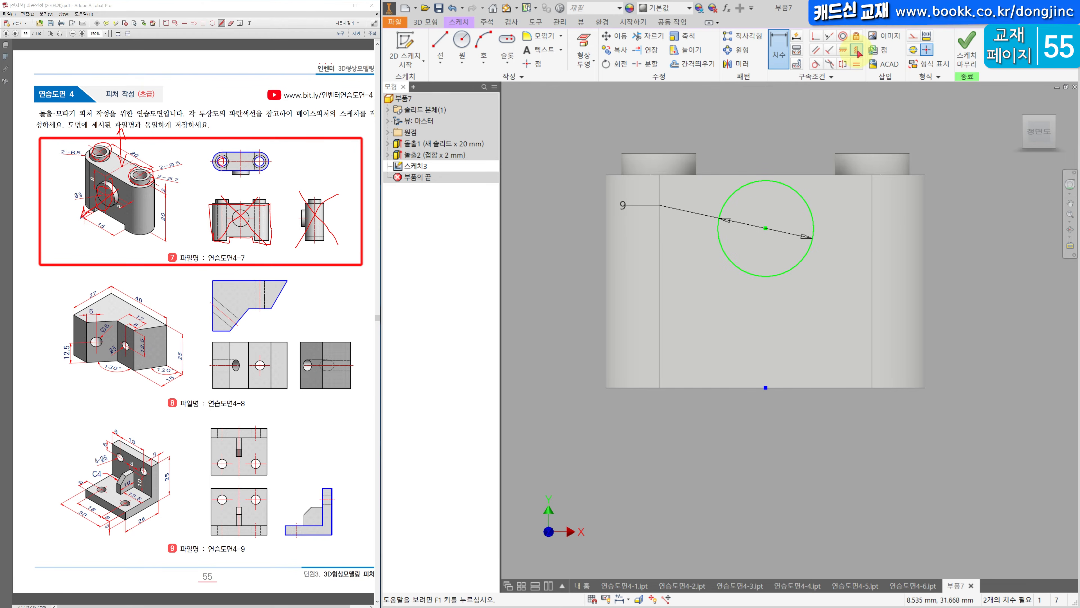
{"action": "left_click", "coordinate": [765, 387]}
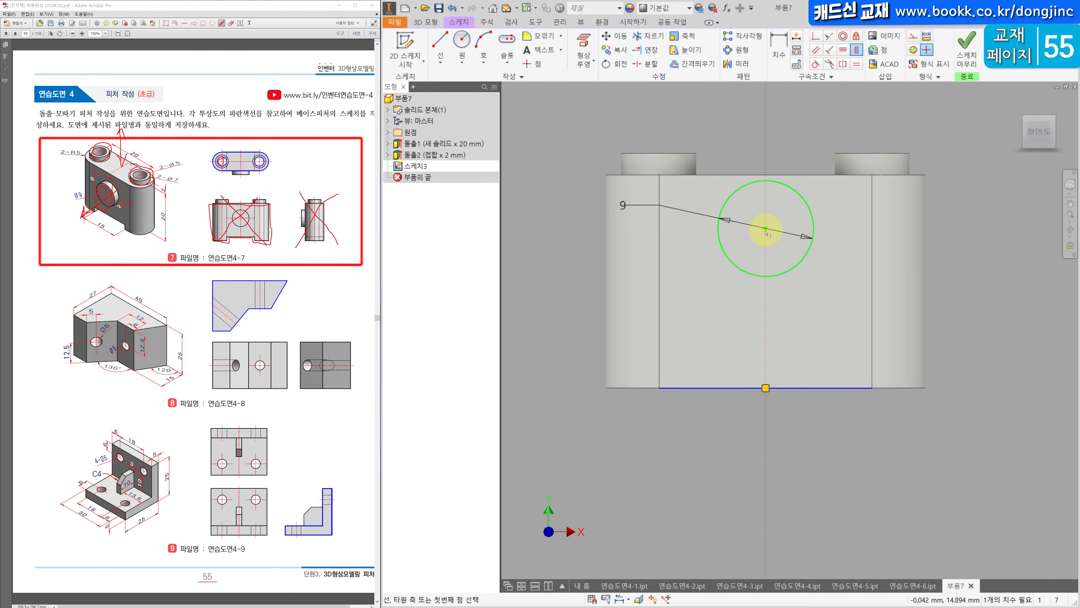
{"action": "left_click", "coordinate": [765, 388]}
{"action": "left_click_drag", "start_coordinate": [813, 236], "coordinate": [812, 251]}
- Dimension the front circle's centre 8 mm below the body's top edge
{"action": "left_click", "coordinate": [779, 50]}
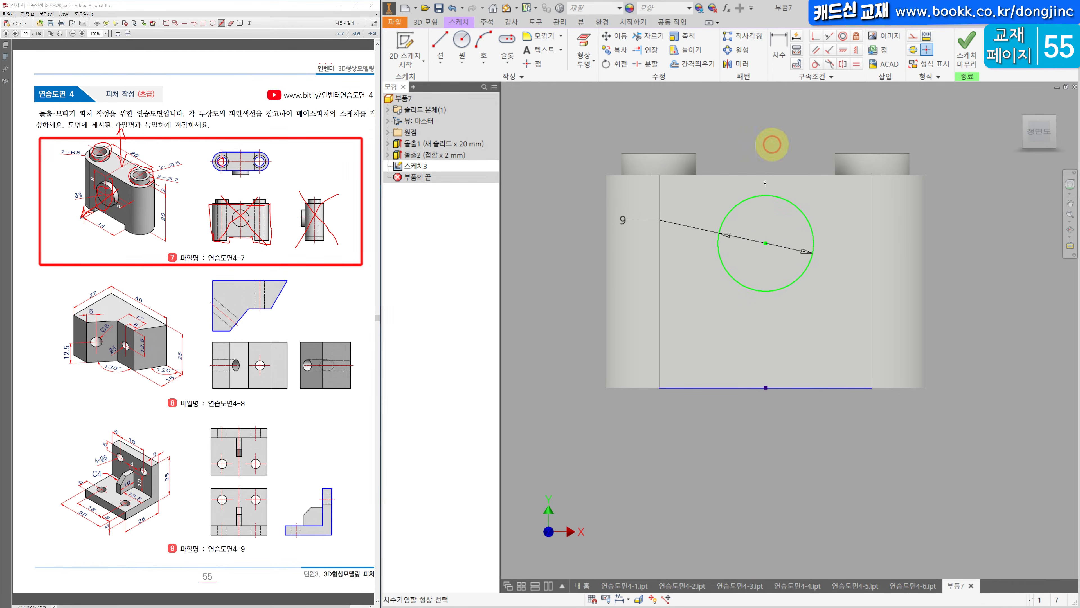
{"action": "left_click", "coordinate": [761, 198]}
{"action": "left_click", "coordinate": [765, 178]}
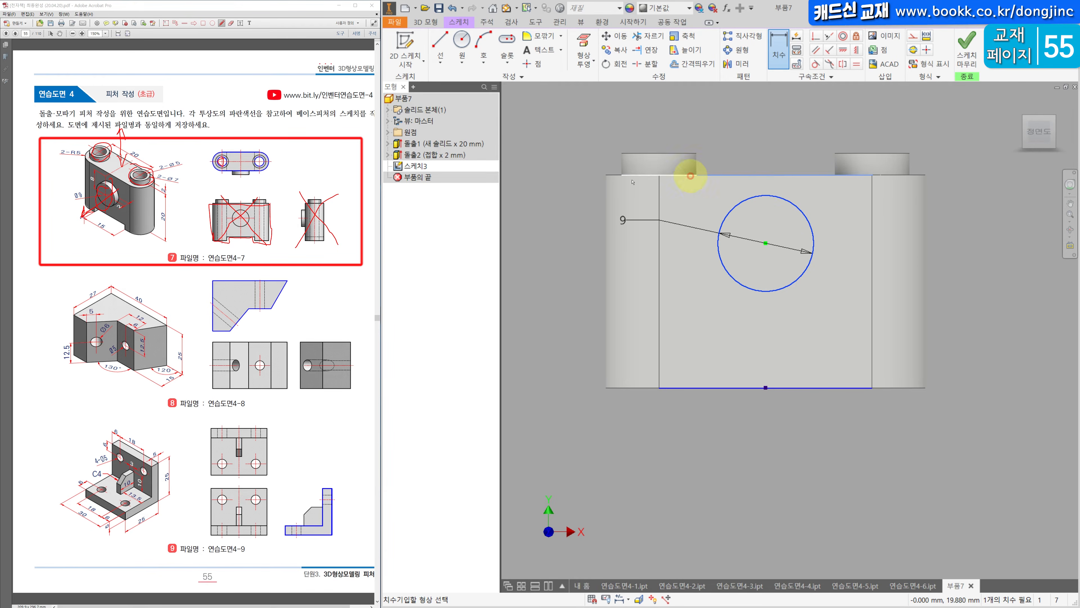
{"action": "left_click", "coordinate": [553, 182]}
{"action": "type", "text": "8"}
{"action": "key", "text": "Return"}
{"action": "key", "text": "Escape"}
- Convert the projected top and bottom edges in the front-face sketch to construction lines
{"action": "left_click_drag", "start_coordinate": [892, 100], "coordinate": [831, 463]}
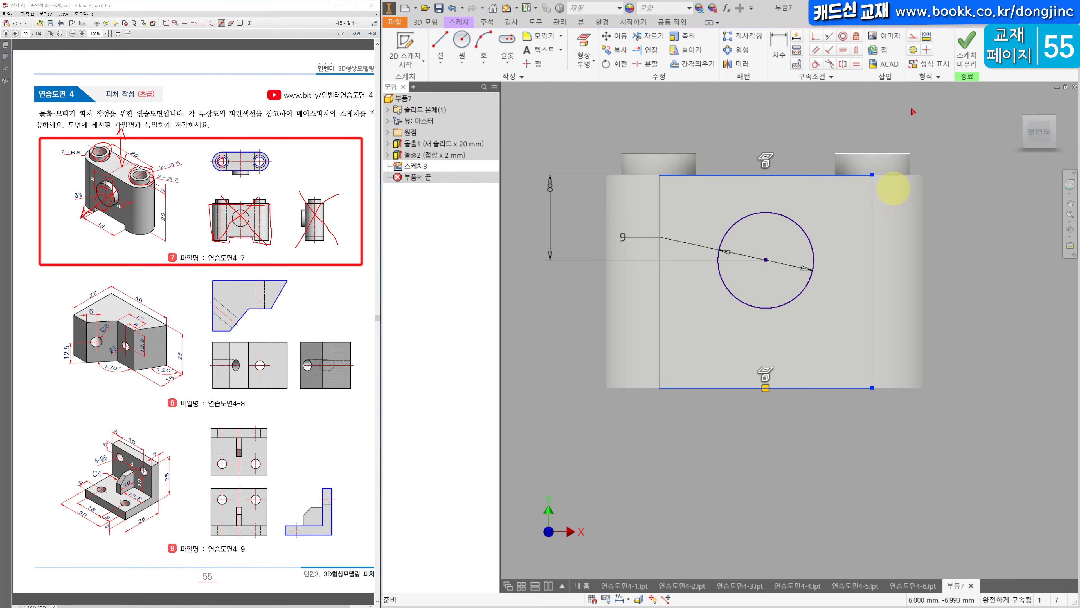
{"action": "left_click", "coordinate": [913, 35]}
{"action": "left_click", "coordinate": [793, 121]}
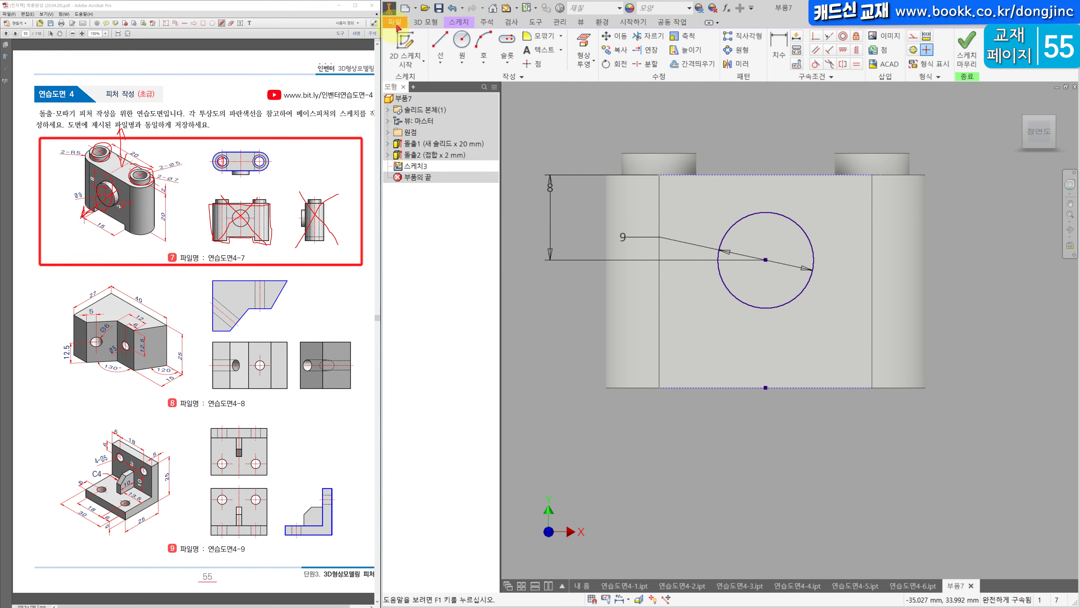
- Extrude the 9 mm circle 2 mm outward from the front face as a round boss
{"action": "left_click", "coordinate": [426, 22]}
{"action": "left_click", "coordinate": [439, 46]}
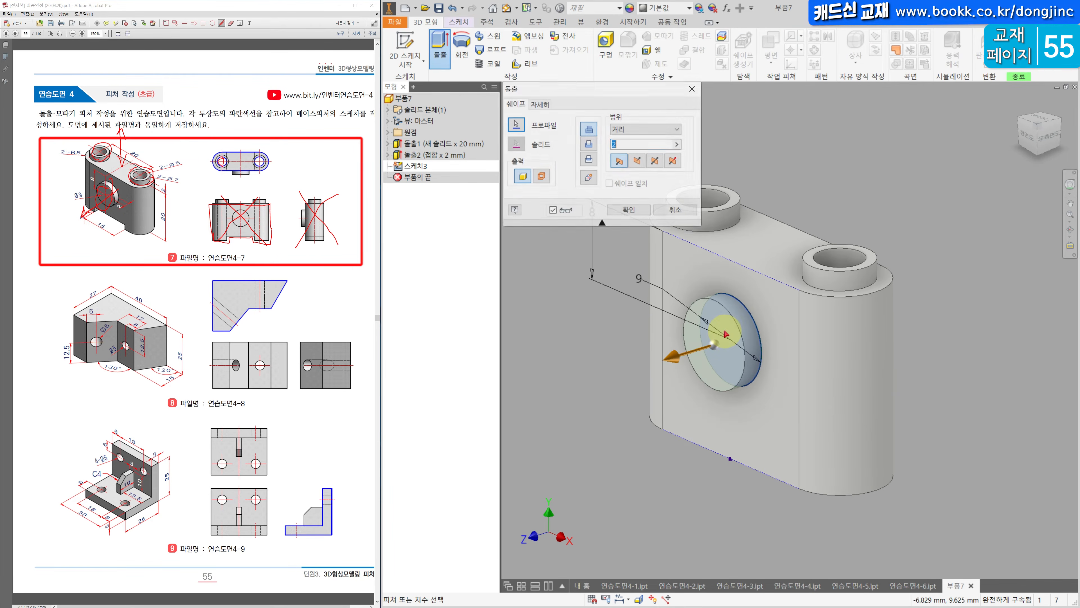
{"action": "key", "text": "Return"}
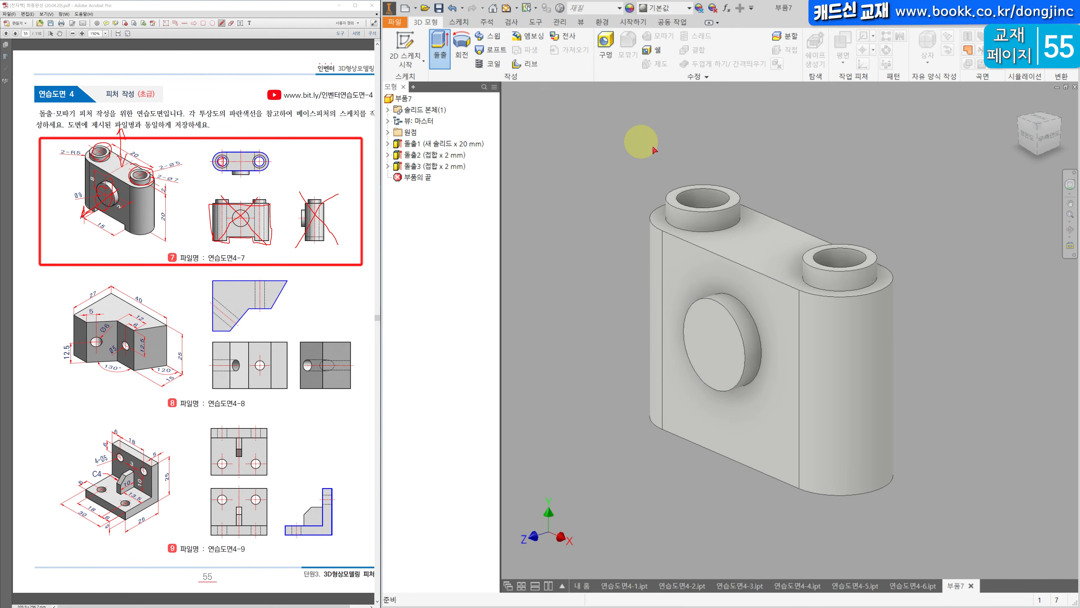
- Sketch a centre rectangle about 11.5 mm wide on the body's front face, centred on the midpoint of its bottom edge
{"action": "left_click", "coordinate": [707, 424]}
{"action": "left_click", "coordinate": [405, 39]}
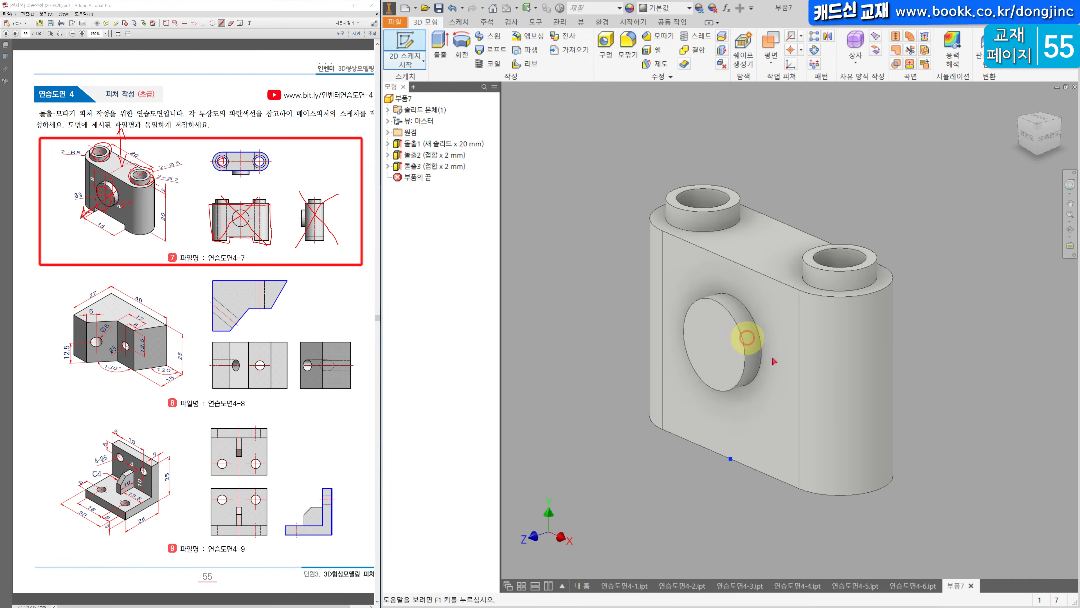
{"action": "left_click", "coordinate": [507, 60]}
{"action": "left_click", "coordinate": [489, 138]}
{"action": "left_click", "coordinate": [789, 330]}
{"action": "left_click", "coordinate": [850, 356]}
- Set the rectangle's width to 15 mm and its upper edge 3 mm above the body's bottom edge
{"action": "key", "text": "d"}
{"action": "left_click", "coordinate": [793, 304]}
{"action": "left_click", "coordinate": [793, 283]}
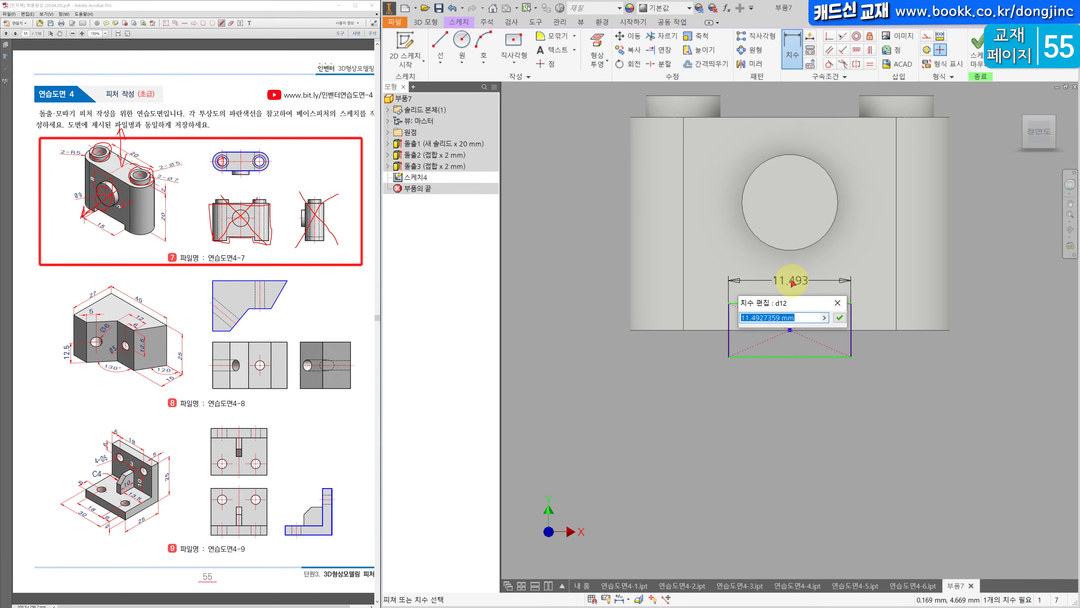
{"action": "type", "text": "15"}
{"action": "key", "text": "Return"}
{"action": "left_click", "coordinate": [857, 329]}
{"action": "left_click", "coordinate": [904, 294]}
{"action": "type", "text": "3"}
{"action": "key", "text": "Return"}
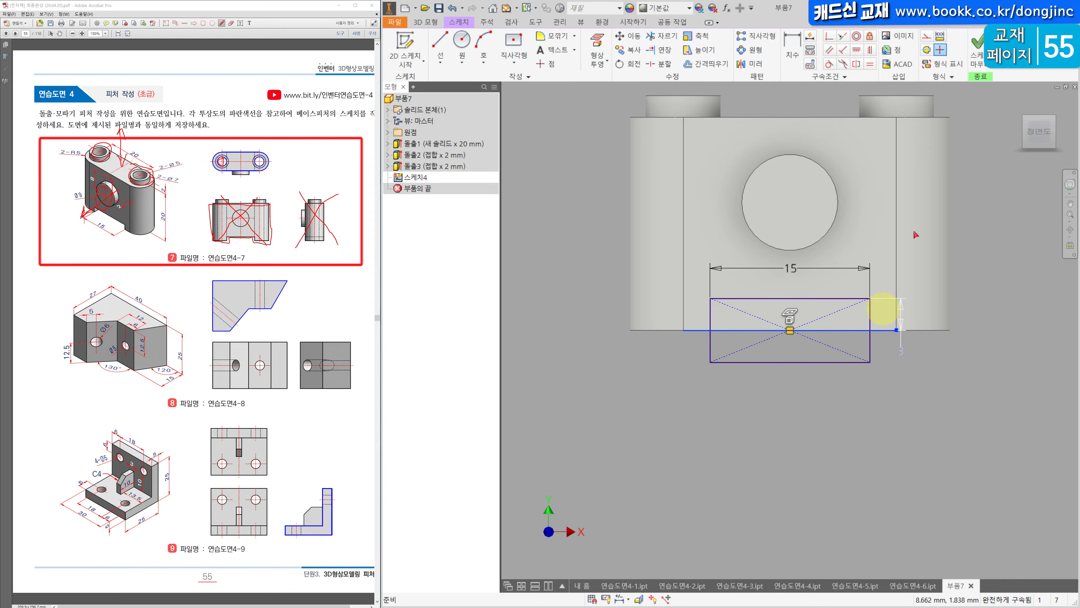
- Cut the 15 mm rectangle 21.25 mm through the body with Extrude to form the bottom notch
{"action": "left_click", "coordinate": [927, 36]}
{"action": "left_click", "coordinate": [426, 22]}
{"action": "left_click", "coordinate": [440, 46]}
{"action": "left_click_drag", "start_coordinate": [692, 470], "coordinate": [863, 443]}
{"action": "left_click", "coordinate": [627, 210]}
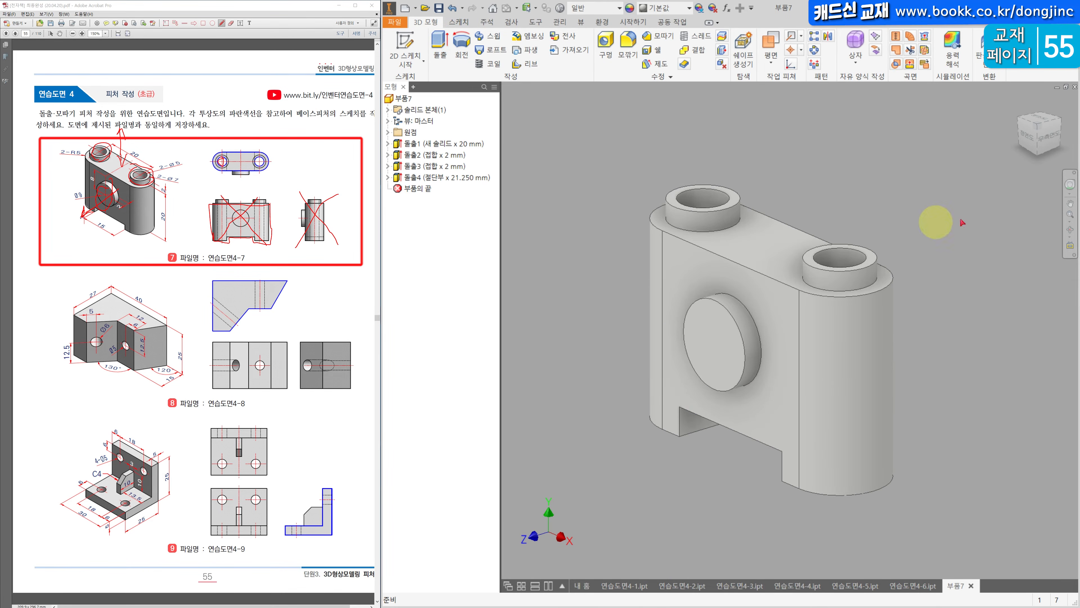
- Shade the model with hidden edges and examine it from the front, right side and top
{"action": "left_click", "coordinate": [1019, 105]}
{"action": "left_click", "coordinate": [581, 22]}
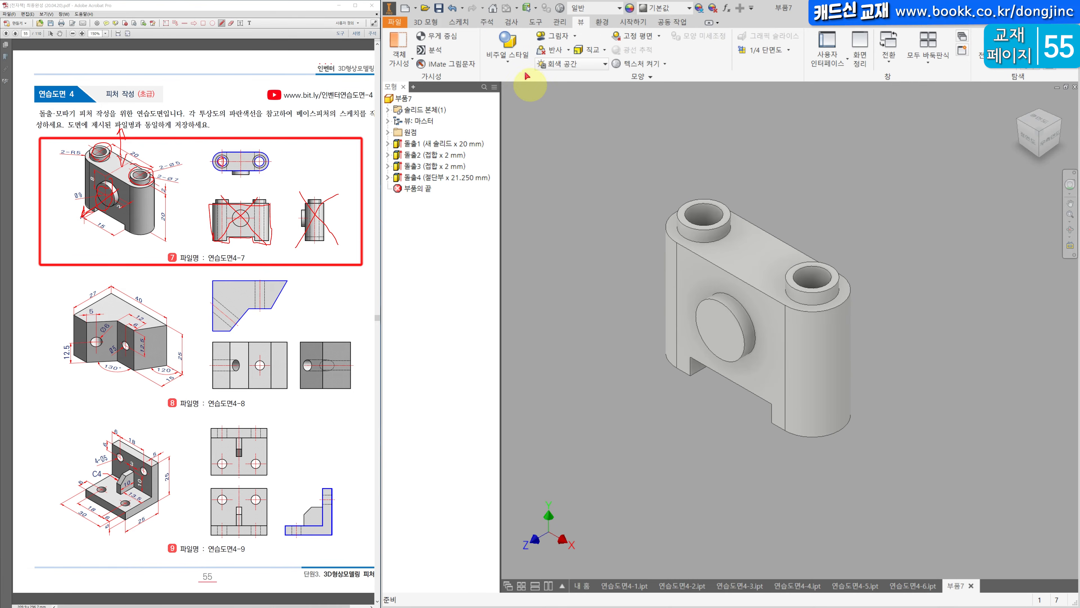
{"action": "left_click", "coordinate": [509, 50]}
{"action": "left_click", "coordinate": [412, 151]}
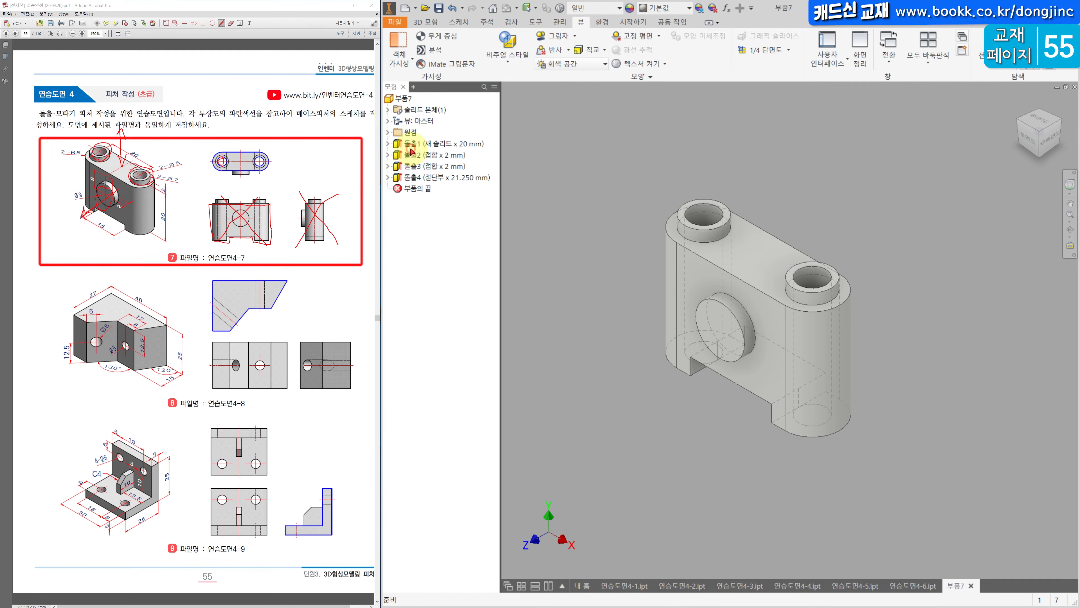
{"action": "left_click", "coordinate": [1030, 139]}
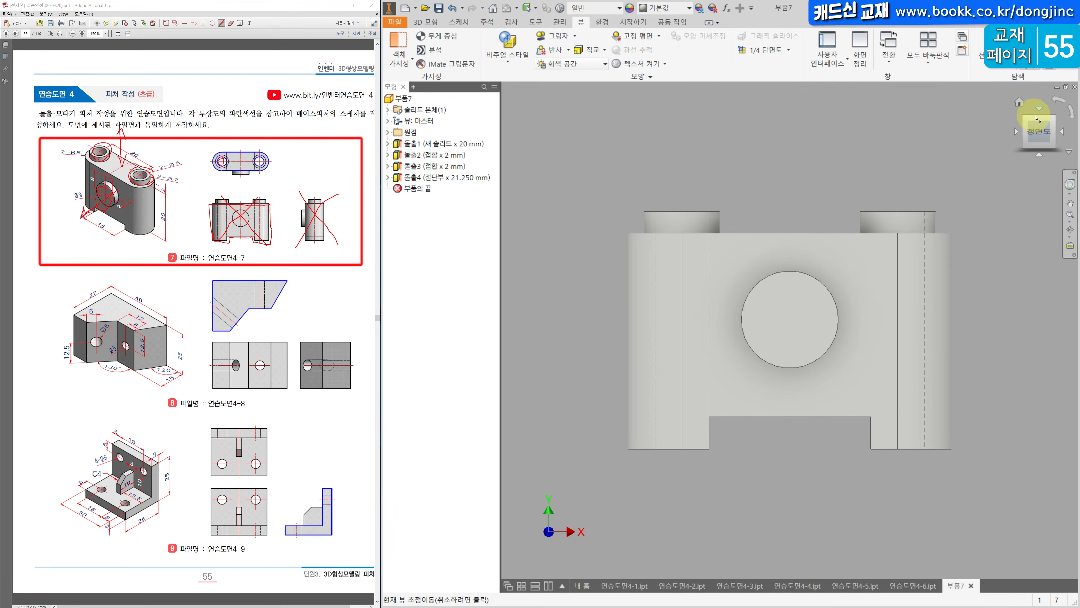
{"action": "left_click", "coordinate": [1060, 134]}
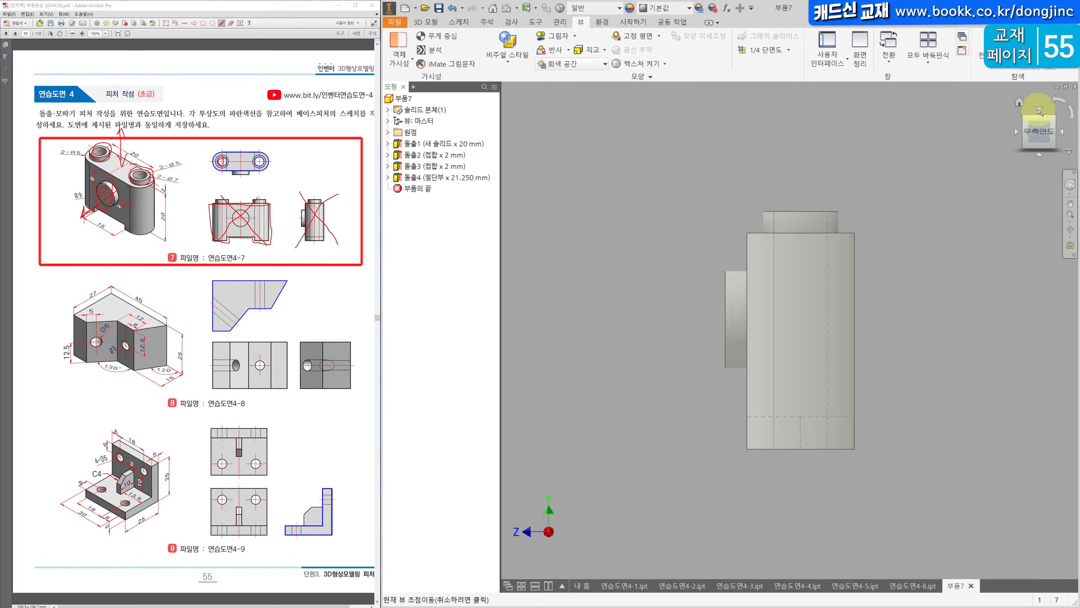
{"action": "left_click", "coordinate": [1039, 109]}
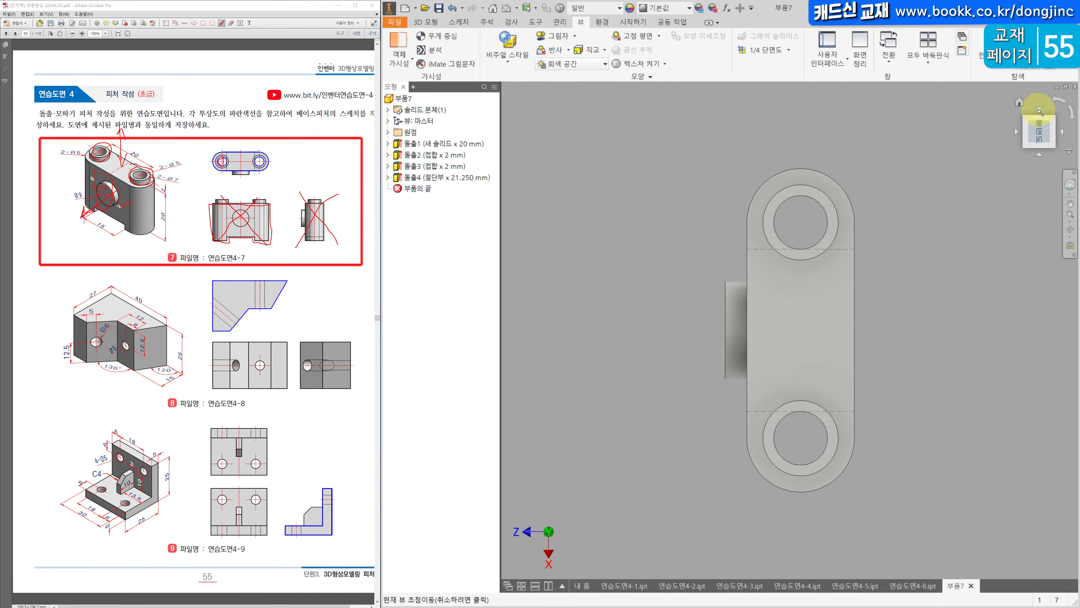
{"action": "left_click", "coordinate": [1019, 103]}
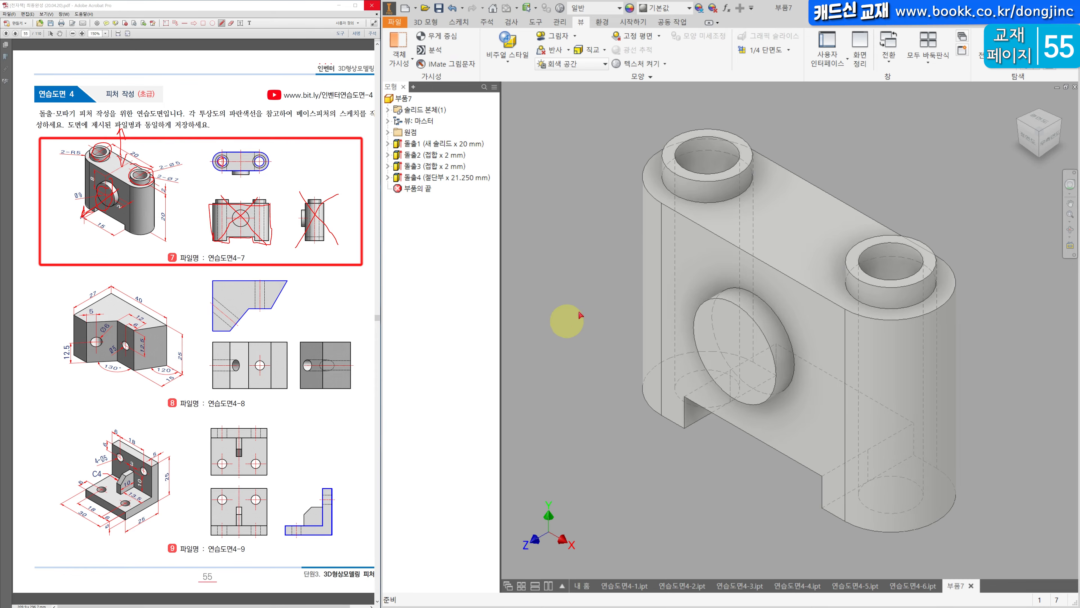
- Save the finished part as 연습도면4-7
{"action": "key", "text": "ctrl+s"}
{"action": "left_click", "coordinate": [988, 435]}
{"action": "left_click", "coordinate": [767, 470]}
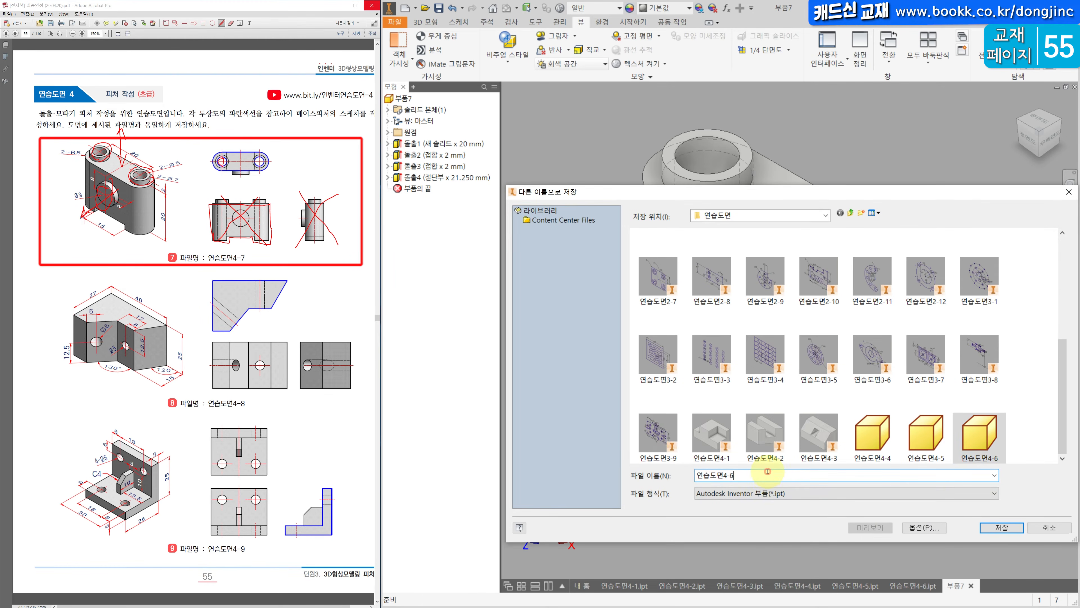
{"action": "type", "text": "7"}
{"action": "key", "text": "Return"}
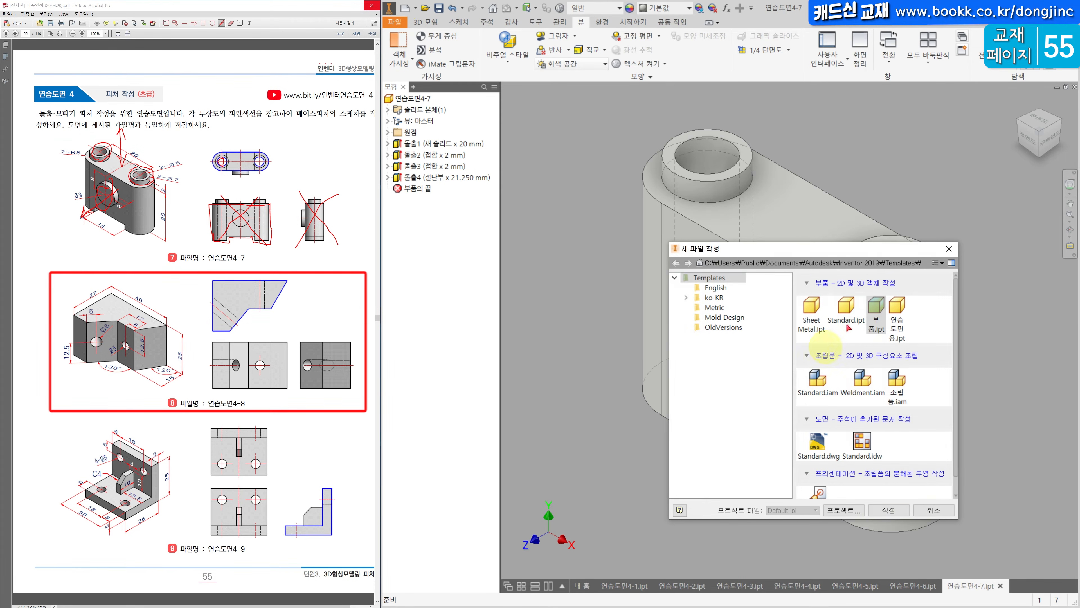
- Create a new part from the 부품.ipt template and start a sketch on the horizontal XZ plane
{"action": "double_click", "coordinate": [871, 308]}
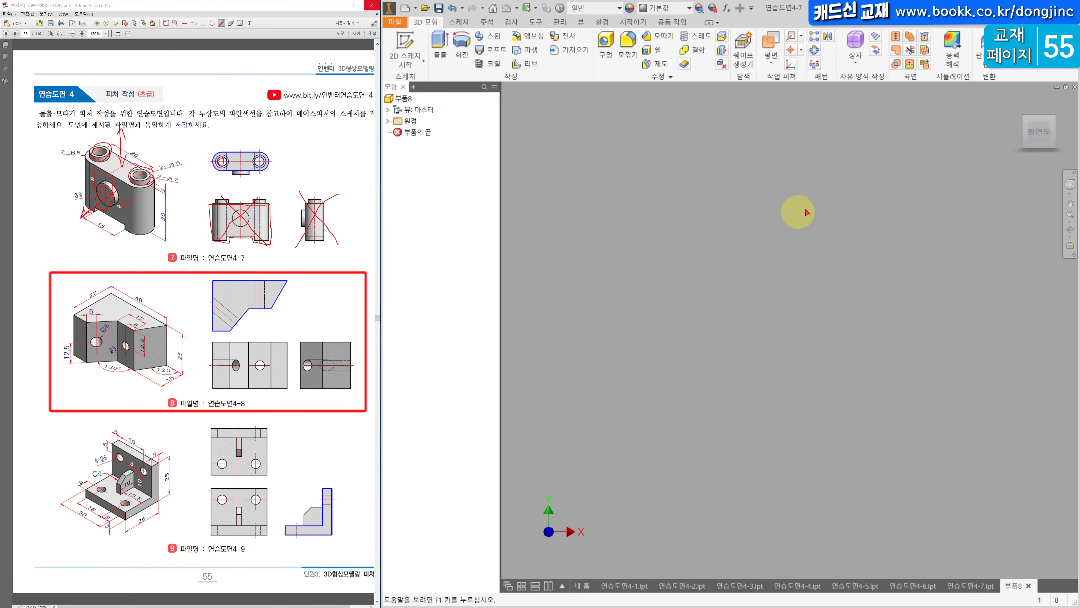
{"action": "left_click", "coordinate": [409, 64]}
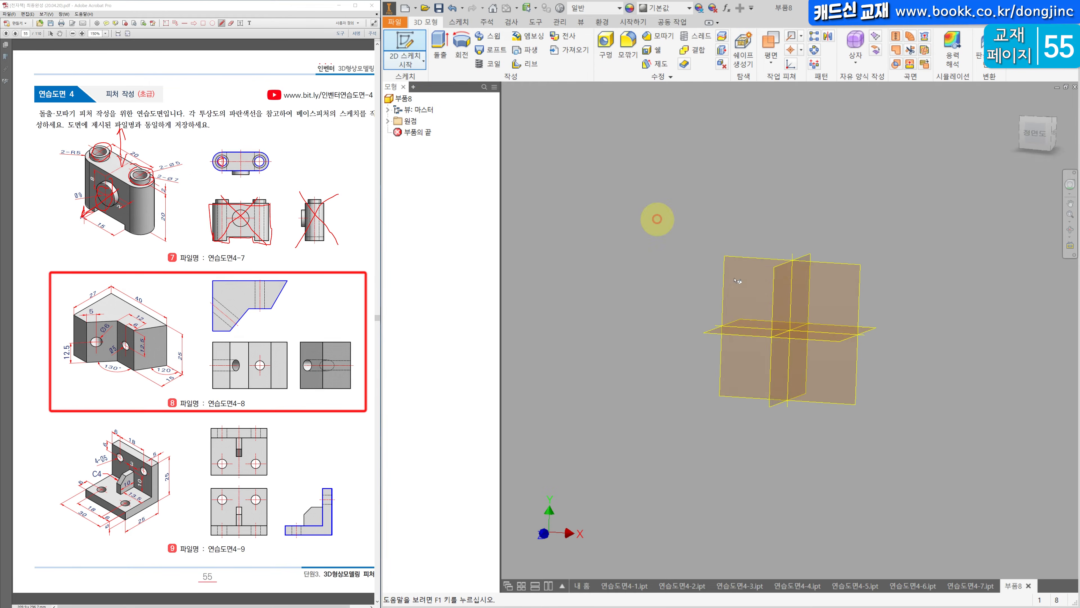
{"action": "left_click", "coordinate": [638, 330]}
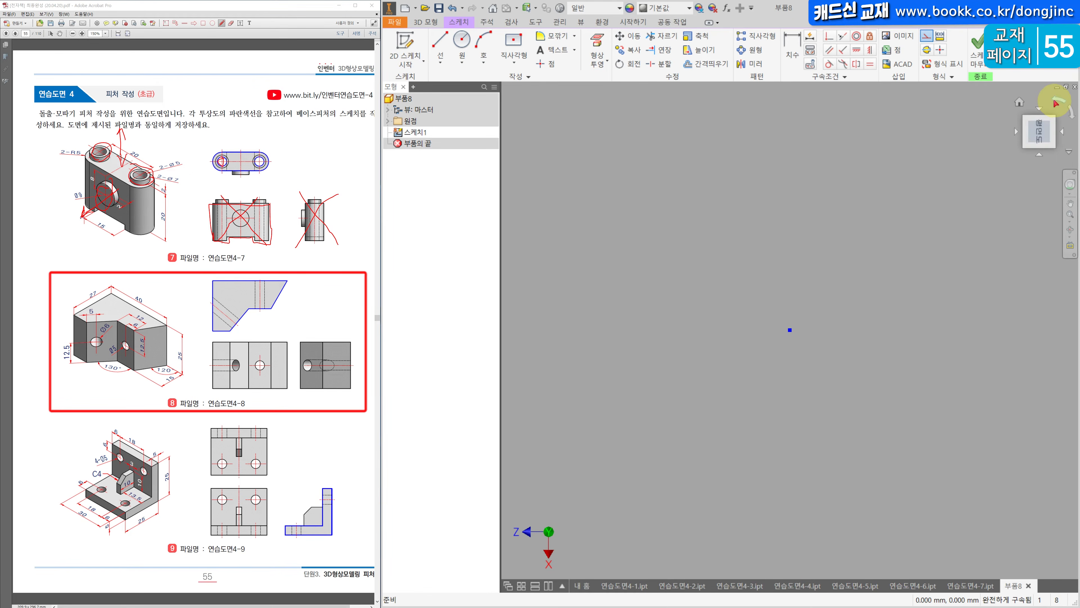
- Sketch a closed six-sided line profile about 120 mm wide, with two slanted edges joined by a short horizontal edge
{"action": "left_click", "coordinate": [439, 41]}
{"action": "left_click", "coordinate": [690, 354]}
{"action": "left_click", "coordinate": [689, 225]}
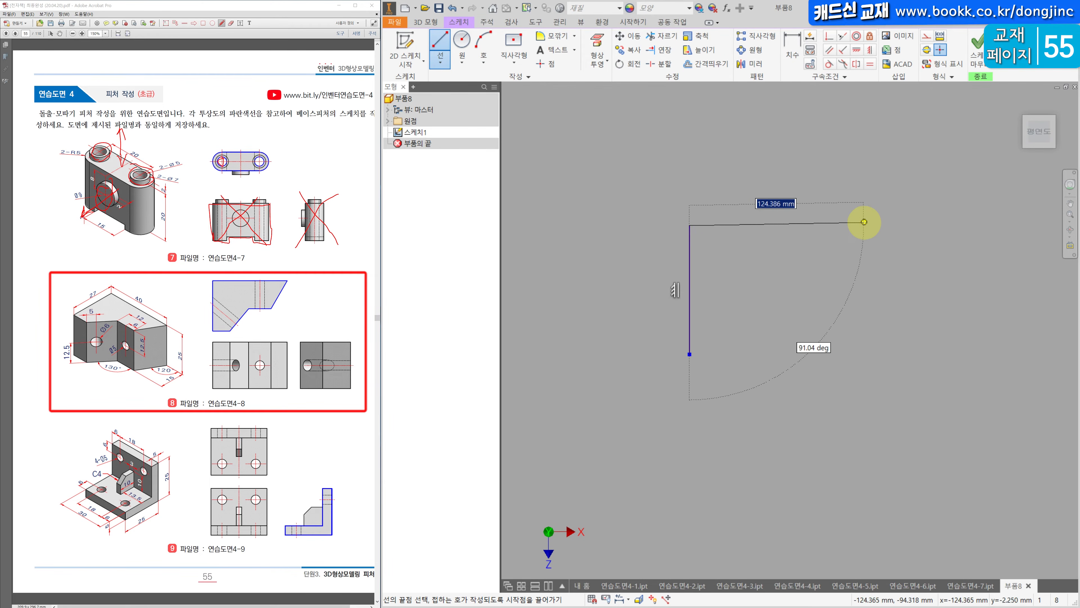
{"action": "left_click", "coordinate": [857, 225]}
{"action": "left_click", "coordinate": [817, 278]}
{"action": "left_click", "coordinate": [774, 278]}
{"action": "left_click", "coordinate": [726, 354]}
{"action": "left_click", "coordinate": [690, 354]}
- Dimension the profile's long top edge to 40 mm and its vertical left edge to 27 mm
{"action": "left_click", "coordinate": [790, 41]}
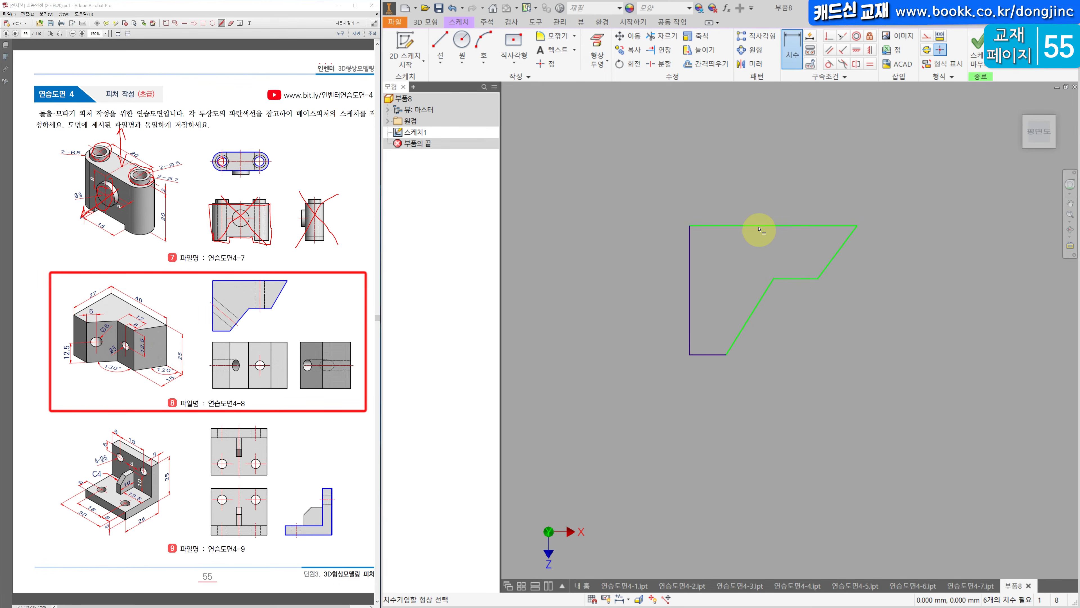
{"action": "left_click", "coordinate": [759, 226]}
{"action": "left_click", "coordinate": [753, 188]}
{"action": "key", "text": "Return"}
{"action": "left_click", "coordinate": [690, 336]}
{"action": "left_click", "coordinate": [662, 326]}
{"action": "type", "text": "27"}
{"action": "key", "text": "Return"}
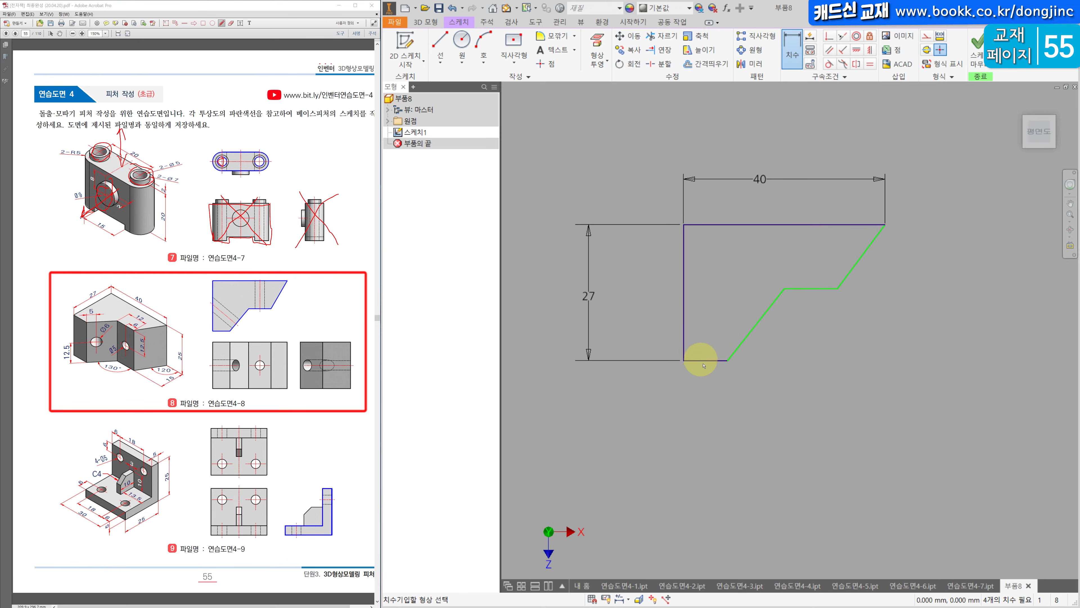
- Set the short inner horizontal edge to 12 mm long and 15 mm below the profile's top edge
{"action": "left_click", "coordinate": [808, 293]}
{"action": "left_click", "coordinate": [795, 328]}
{"action": "type", "text": "12"}
{"action": "key", "text": "Return"}
{"action": "left_click", "coordinate": [865, 260]}
{"action": "left_click", "coordinate": [935, 260]}
{"action": "type", "text": "15"}
{"action": "key", "text": "Return"}
- Set the outer slanted edge's angle to 120° and the inner slanted edge's angle to 130°
{"action": "left_click", "coordinate": [875, 244]}
{"action": "left_click", "coordinate": [900, 250]}
{"action": "type", "text": "120"}
{"action": "key", "text": "Return"}
{"action": "left_click", "coordinate": [803, 301]}
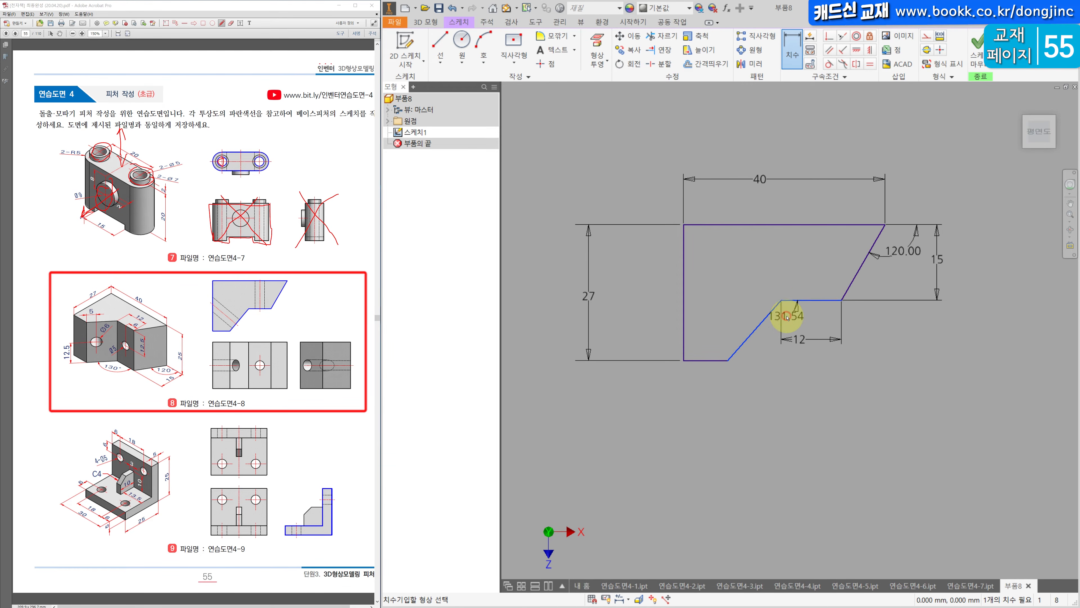
{"action": "left_click", "coordinate": [802, 322]}
{"action": "type", "text": "130"}
{"action": "key", "text": "Return"}
- Extrude the six-sided profile 25 mm into a solid
{"action": "key", "text": "e"}
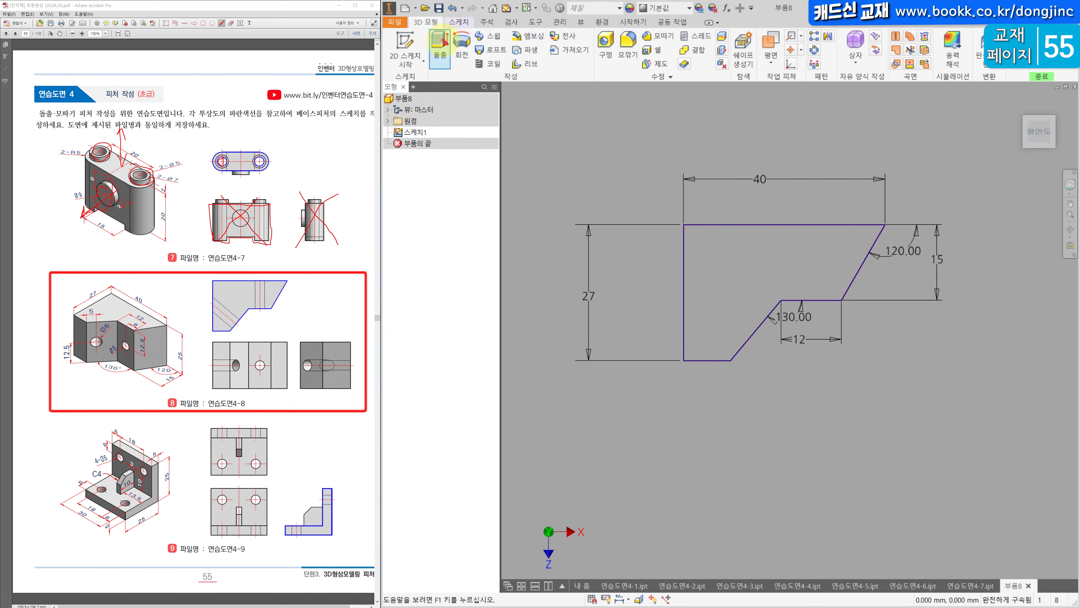
{"action": "left_click", "coordinate": [648, 144]}
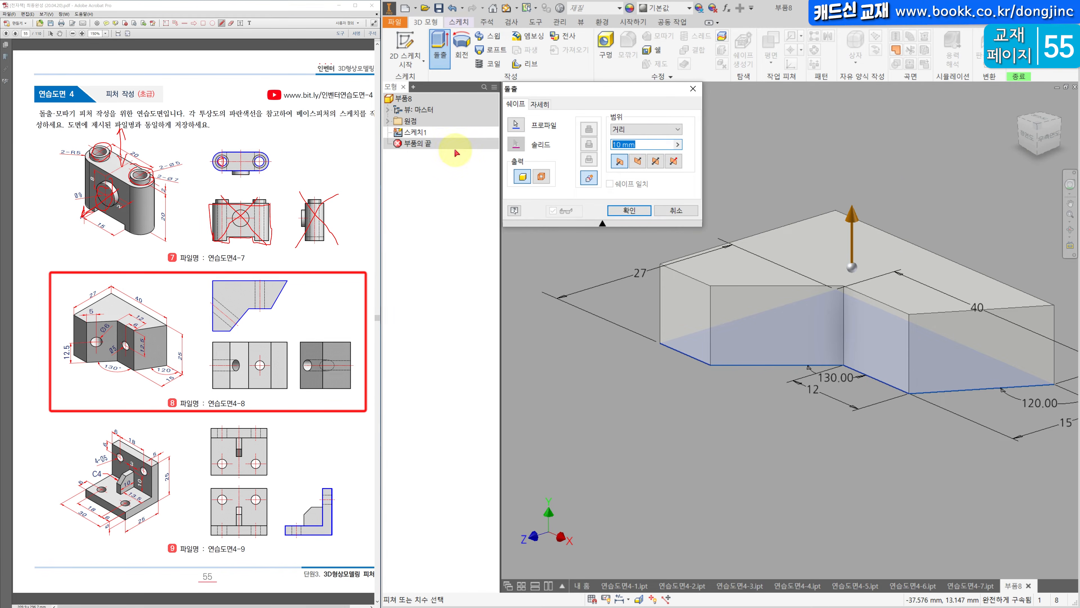
{"action": "type", "text": "25"}
{"action": "key", "text": "Return"}
- Sketch on the left slanted front face, project its edges, and draw a circle about 5.3 mm from its outer vertical edge
{"action": "left_click", "coordinate": [645, 392]}
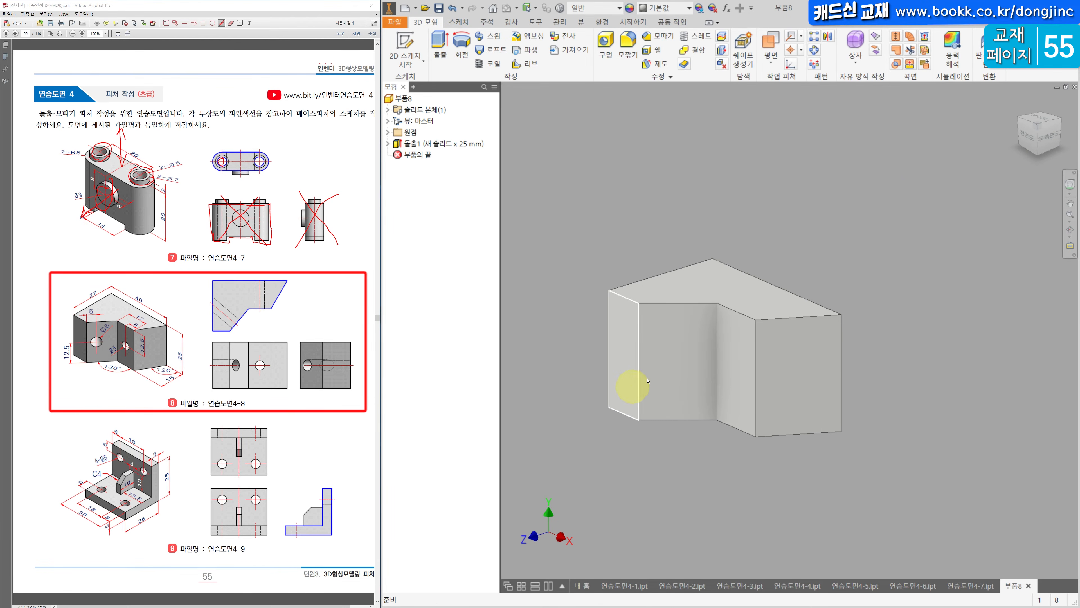
{"action": "left_click", "coordinate": [404, 47]}
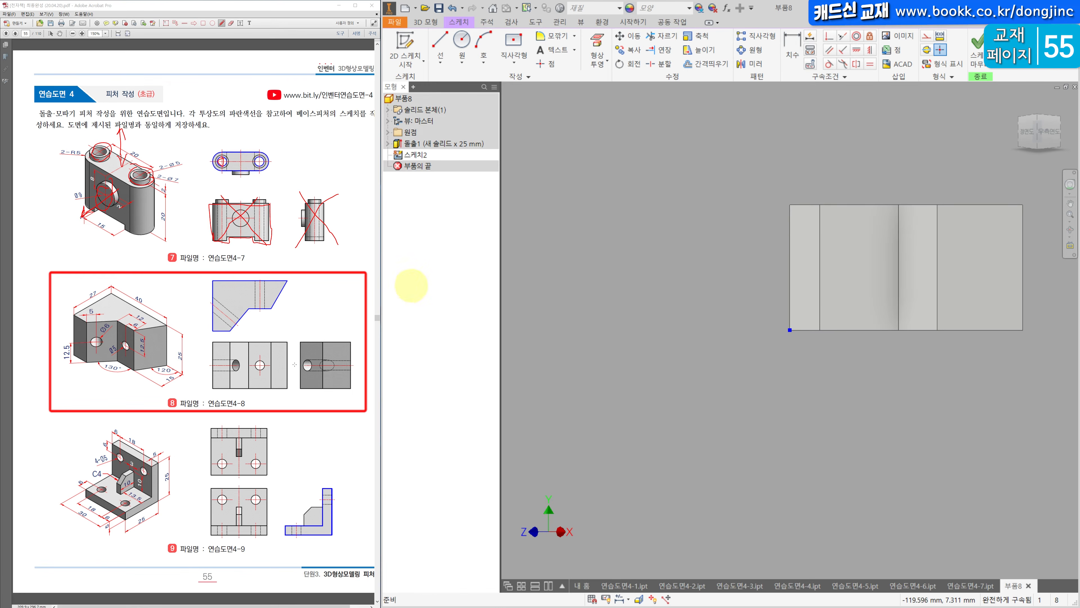
{"action": "left_click", "coordinate": [235, 324]}
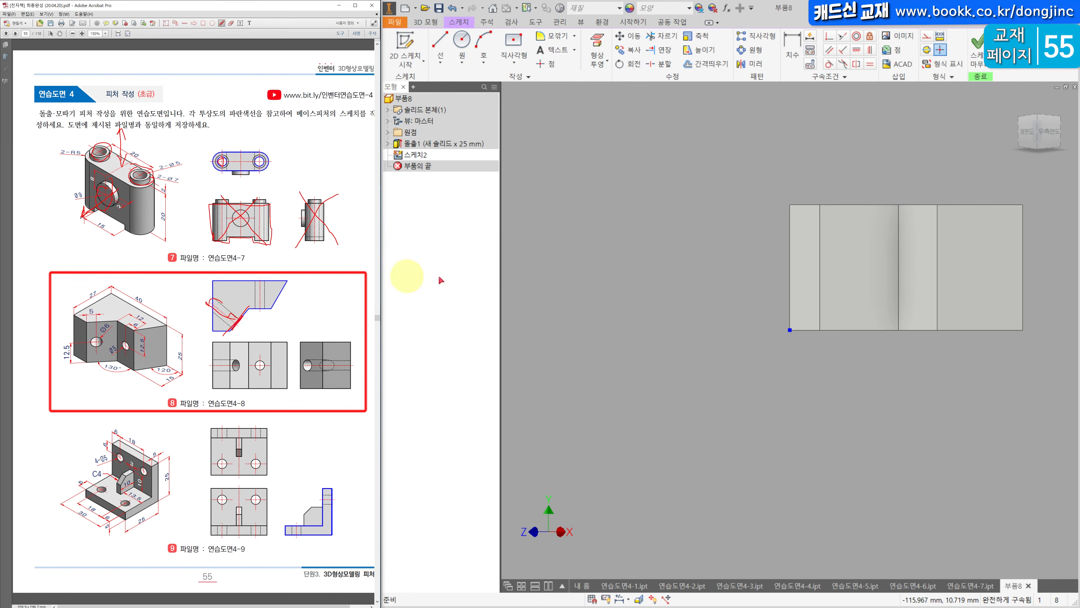
{"action": "left_click", "coordinate": [592, 42]}
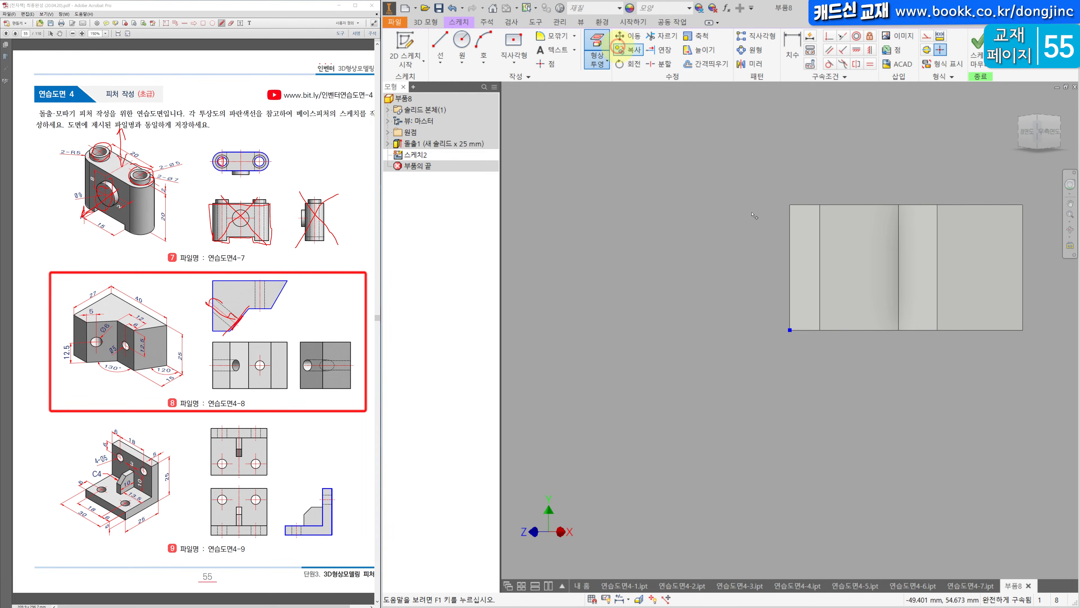
{"action": "left_click", "coordinate": [845, 265]}
{"action": "left_click", "coordinate": [463, 40]}
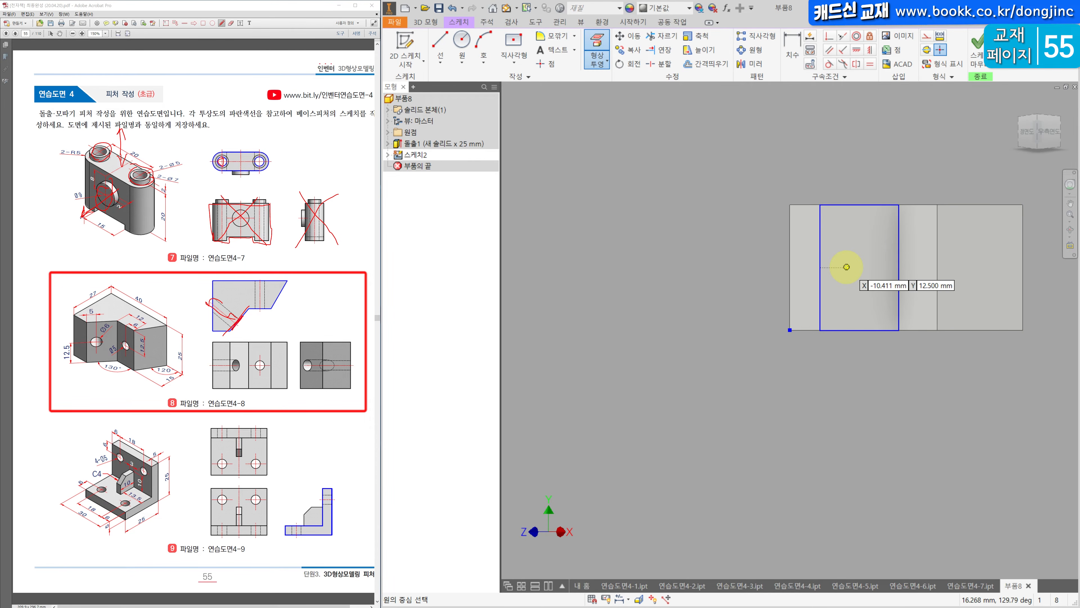
{"action": "left_click", "coordinate": [847, 268]}
{"action": "left_click", "coordinate": [847, 251]}
- Set the diameter of the circle on the slanted face to 6 mm
{"action": "left_click", "coordinate": [793, 46]}
{"action": "left_click", "coordinate": [852, 253]}
{"action": "left_click", "coordinate": [866, 232]}
{"action": "type", "text": "6"}
{"action": "key", "text": "Return"}
- Place the 6 mm circle's centre 5 mm from the face's outer vertical edge and 12.5 mm above its bottom edge
{"action": "left_click", "coordinate": [821, 240]}
{"action": "left_click", "coordinate": [824, 161]}
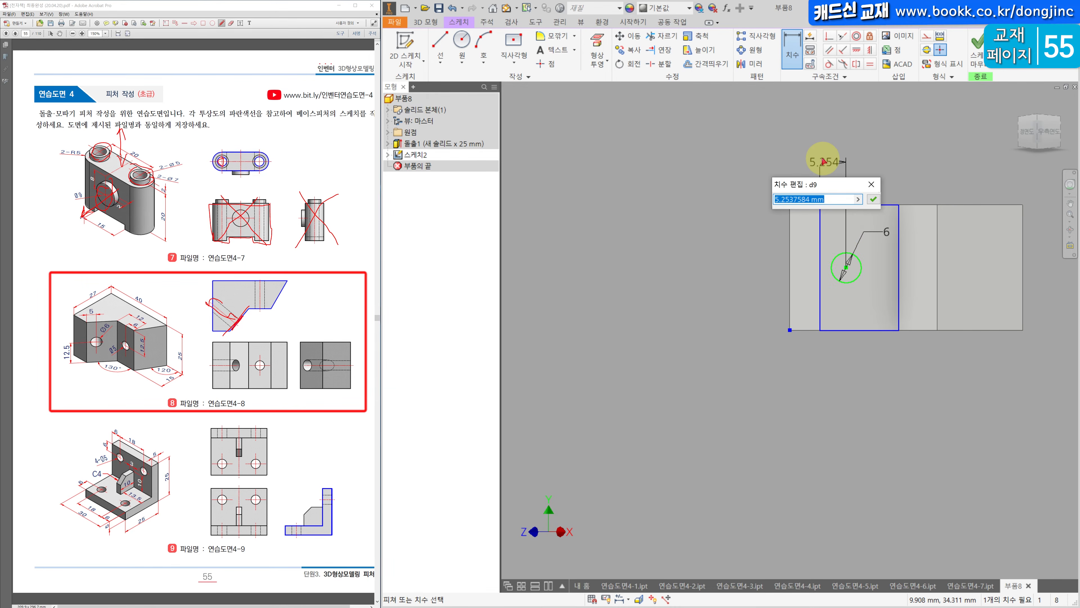
{"action": "type", "text": "5"}
{"action": "key", "text": "Return"}
{"action": "left_click", "coordinate": [855, 330]}
{"action": "left_click", "coordinate": [728, 296]}
{"action": "type", "text": "12.5"}
{"action": "key", "text": "Return"}
- Cut the 6 mm circle through the whole body with Extrude, using the All extent
{"action": "left_click", "coordinate": [425, 23]}
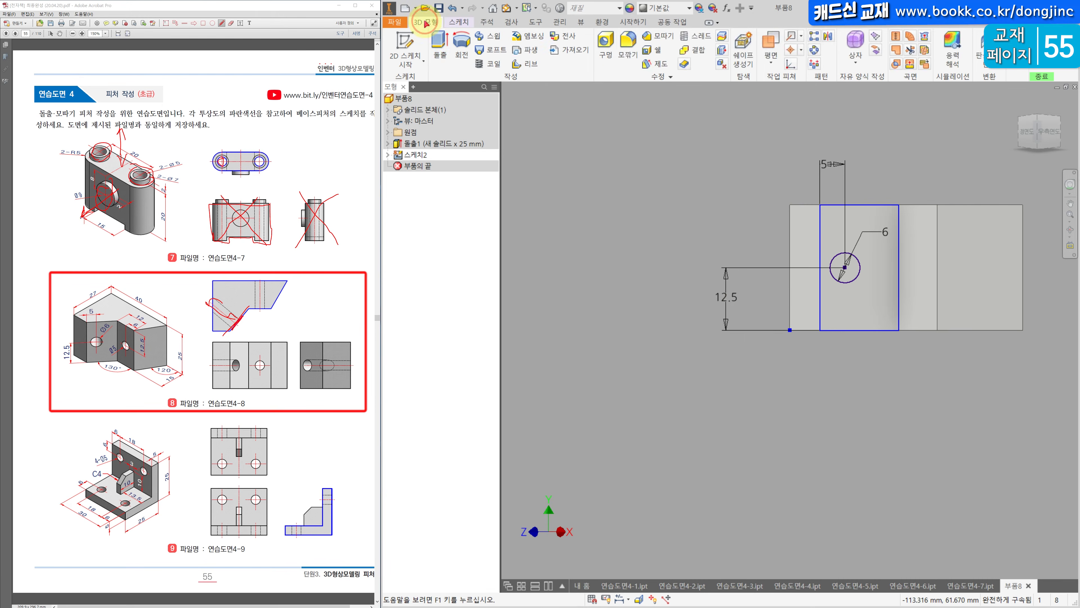
{"action": "left_click", "coordinate": [440, 46]}
{"action": "left_click", "coordinate": [664, 355]}
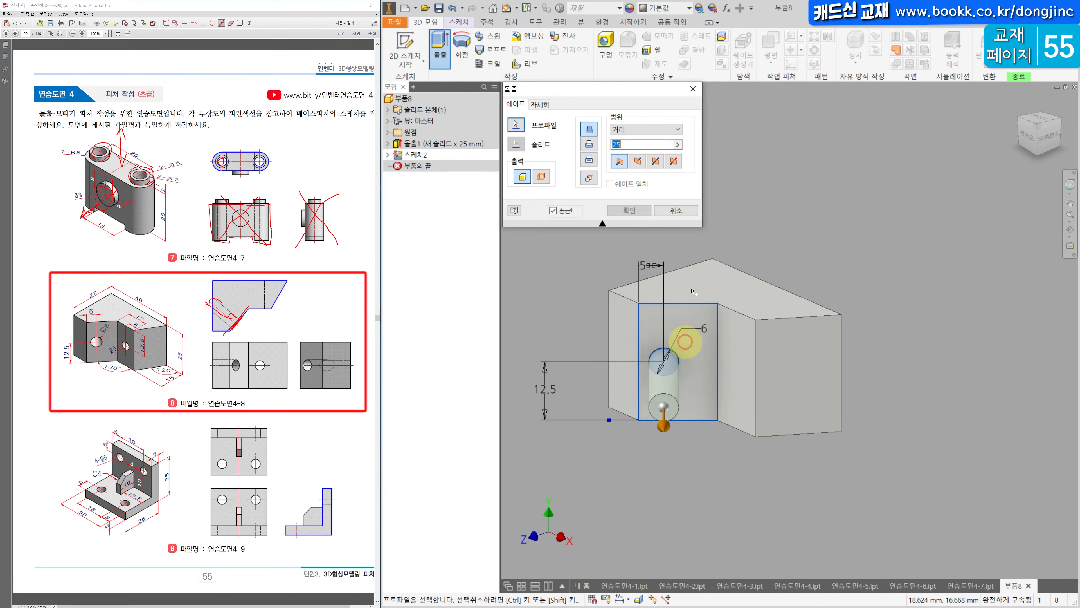
{"action": "left_click", "coordinate": [592, 145]}
{"action": "left_click", "coordinate": [630, 129]}
{"action": "left_click", "coordinate": [624, 169]}
{"action": "left_click", "coordinate": [629, 210]}
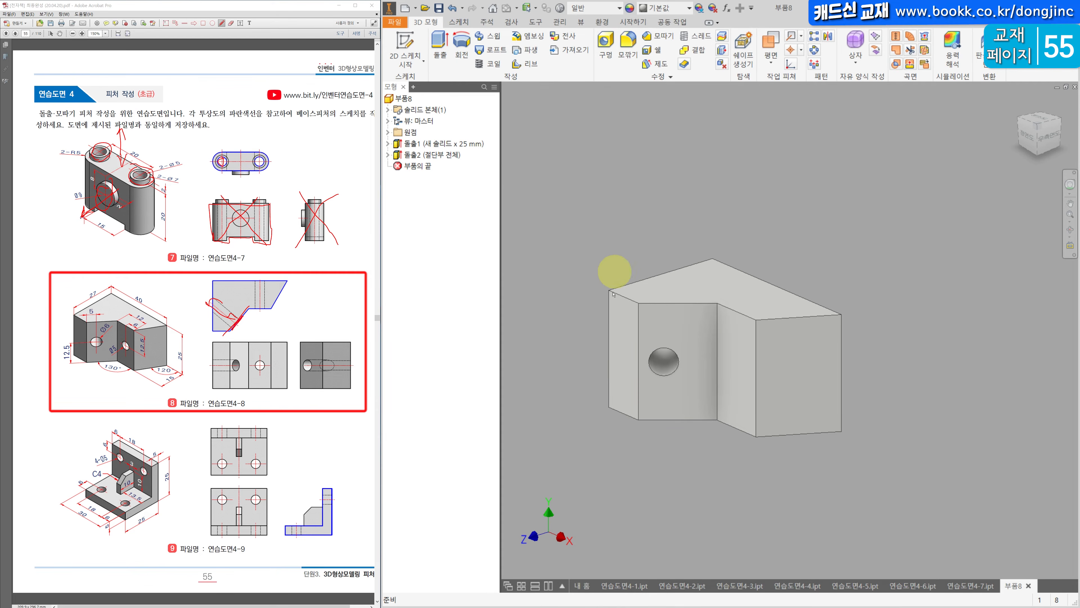
- Sketch on the 12 mm wide recessed front face, project its edges, and draw a circle about 13.1 mm below its top edge
{"action": "left_click", "coordinate": [729, 366]}
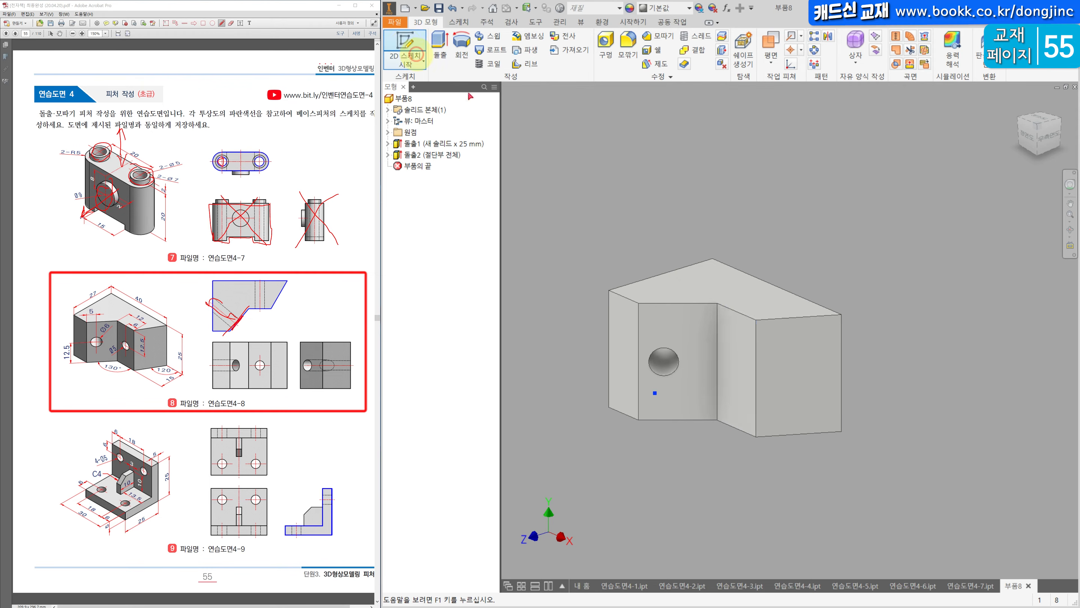
{"action": "left_click", "coordinate": [421, 59]}
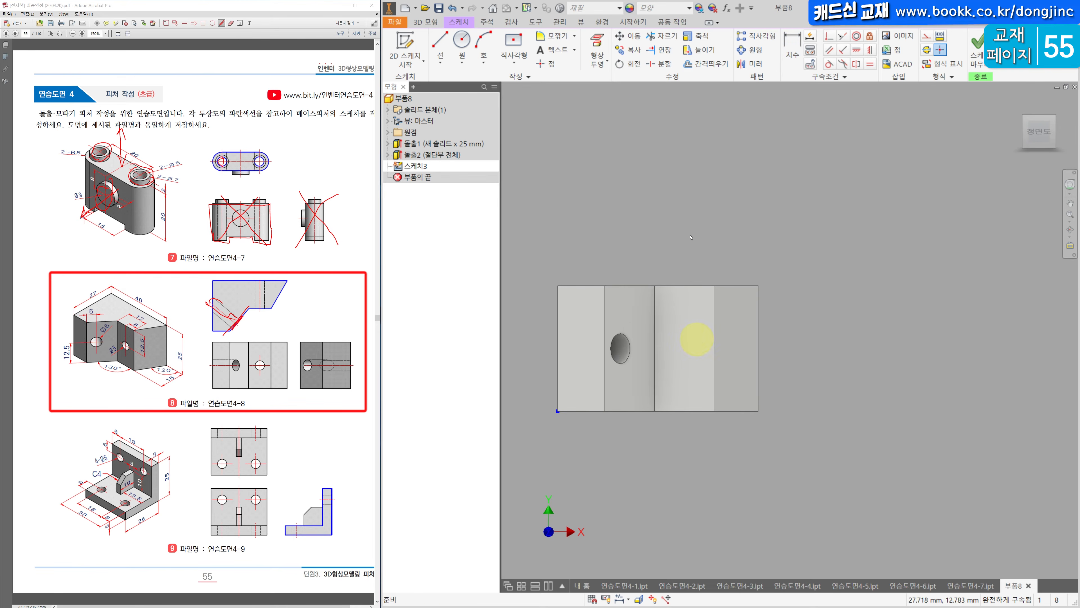
{"action": "left_click", "coordinate": [604, 42]}
{"action": "left_click", "coordinate": [683, 352]}
{"action": "left_click", "coordinate": [462, 40]}
{"action": "left_click", "coordinate": [684, 352]}
{"action": "left_click", "coordinate": [699, 336]}
- Set the diameter of the circle on the recessed front face to 5 mm
{"action": "left_click", "coordinate": [794, 47]}
{"action": "left_click", "coordinate": [699, 337]}
{"action": "left_click", "coordinate": [776, 336]}
{"action": "type", "text": "5"}
{"action": "key", "text": "Return"}
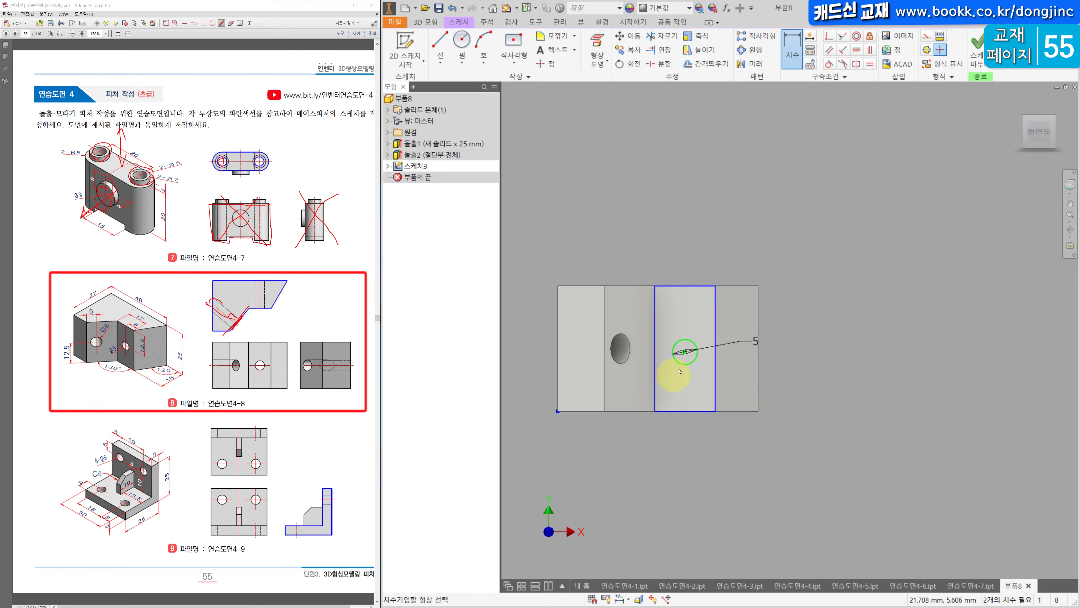
- Place the 5 mm circle's centre 12.5 mm below the face's top edge and 6 mm from its right edge
{"action": "left_click", "coordinate": [693, 286]}
{"action": "left_click", "coordinate": [847, 300]}
{"action": "type", "text": "12."}
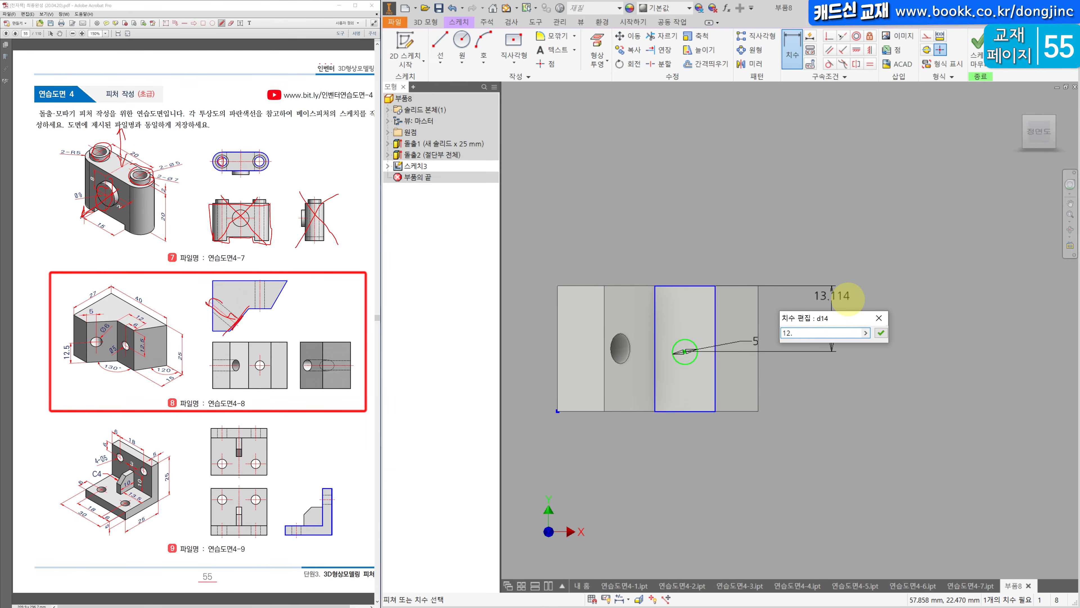
{"action": "type", "text": "5"}
{"action": "key", "text": "Return"}
{"action": "left_click", "coordinate": [716, 322]}
{"action": "left_click", "coordinate": [701, 233]}
{"action": "type", "text": "6"}
{"action": "key", "text": "Return"}
- Cut the 5 mm circle on the recessed front face 87.25 mm through the block with Extrude
{"action": "left_click", "coordinate": [425, 22]}
{"action": "left_click", "coordinate": [439, 43]}
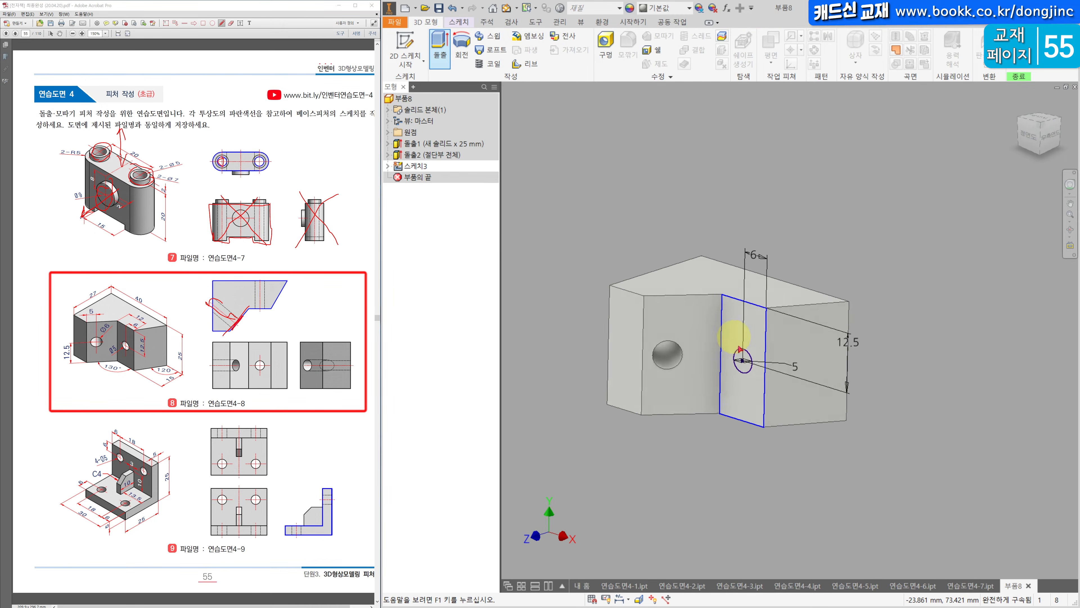
{"action": "left_click", "coordinate": [734, 373]}
{"action": "left_click_drag", "start_coordinate": [597, 414], "coordinate": [914, 313]}
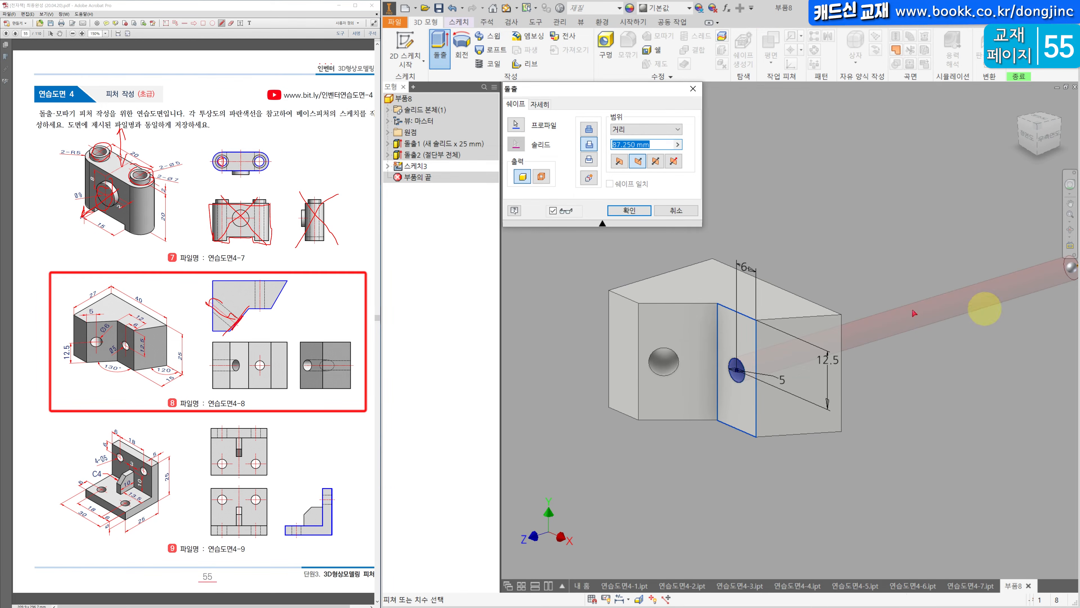
{"action": "left_click", "coordinate": [633, 210]}
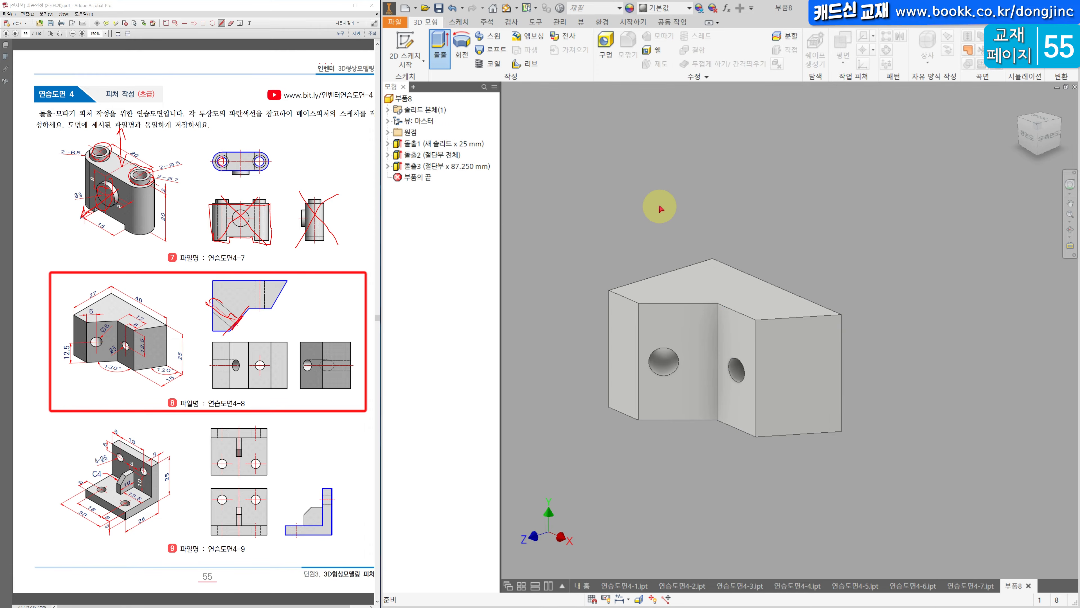
- Set the visual style to Shaded with Hidden Edges and inspect both holes in the top, front and right views, ending in the home view
{"action": "left_click", "coordinate": [1023, 104]}
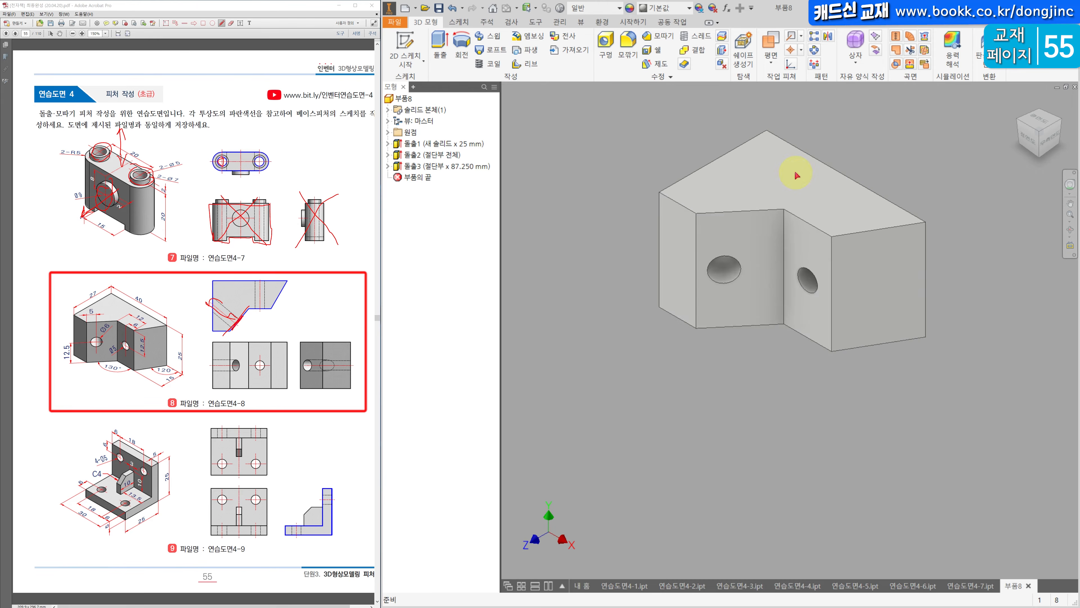
{"action": "left_click", "coordinate": [581, 22]}
{"action": "left_click", "coordinate": [508, 46]}
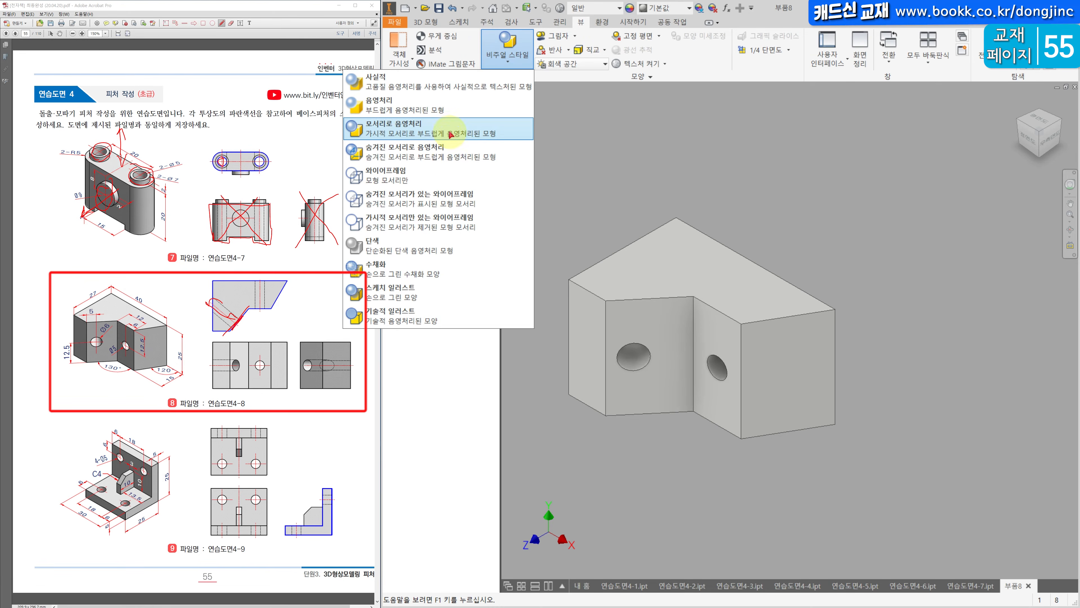
{"action": "left_click", "coordinate": [427, 156]}
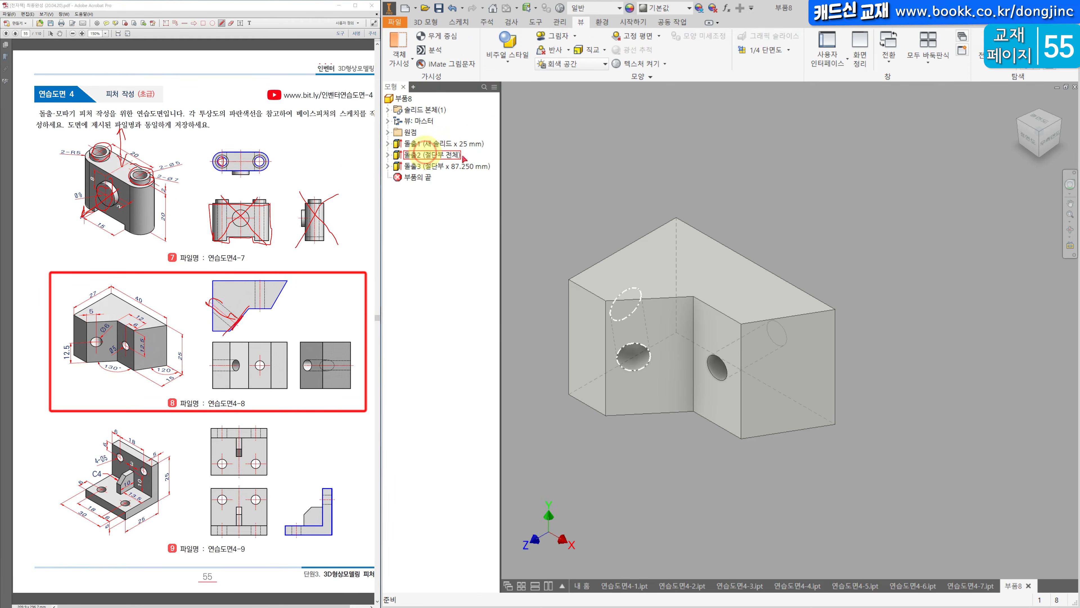
{"action": "left_click", "coordinate": [1040, 124]}
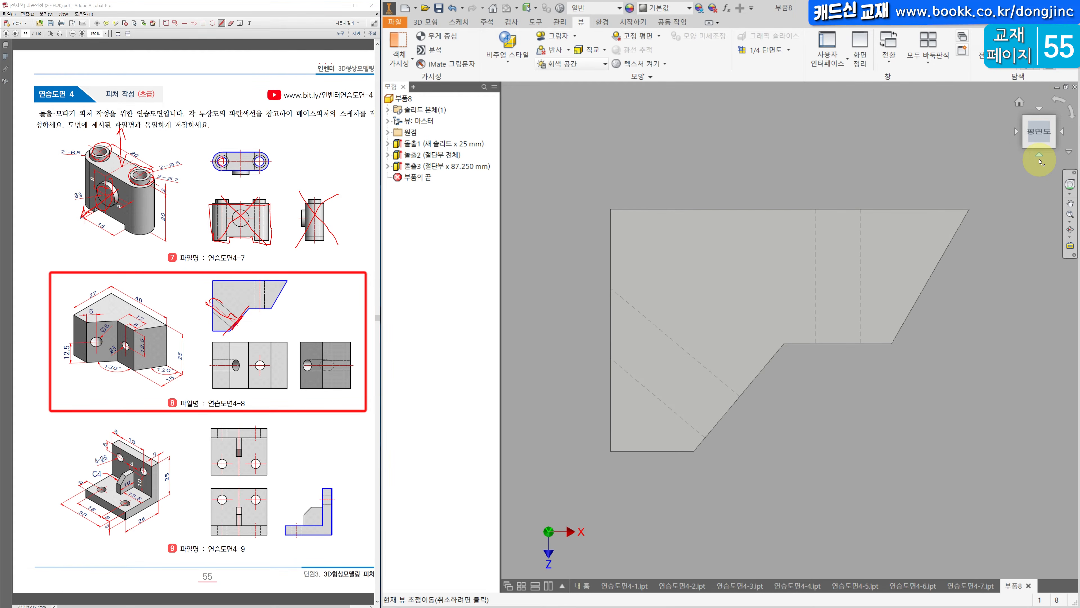
{"action": "left_click", "coordinate": [1039, 157]}
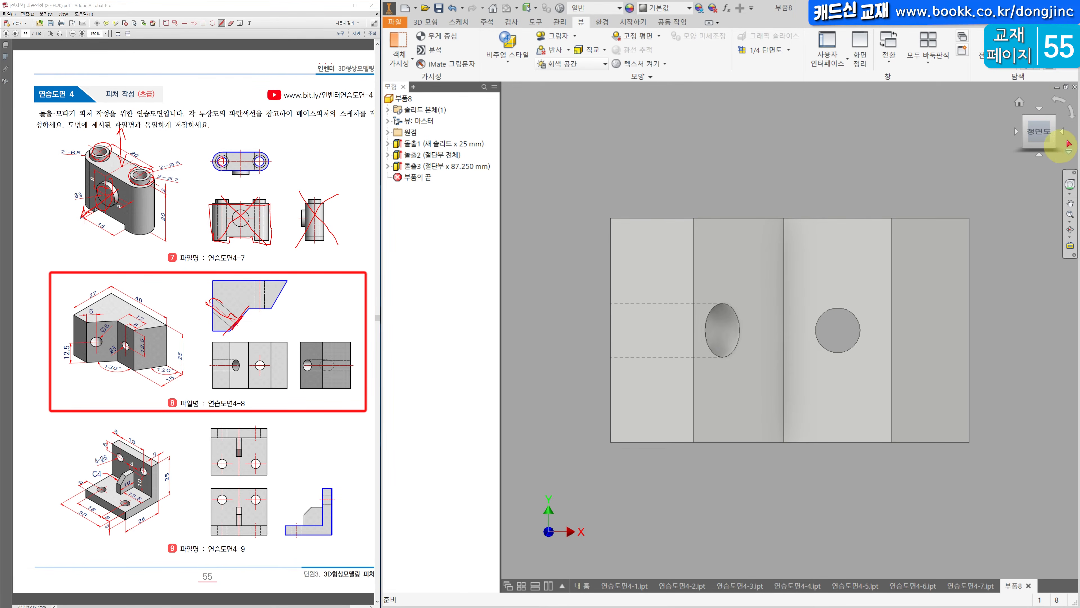
{"action": "left_click", "coordinate": [1061, 133]}
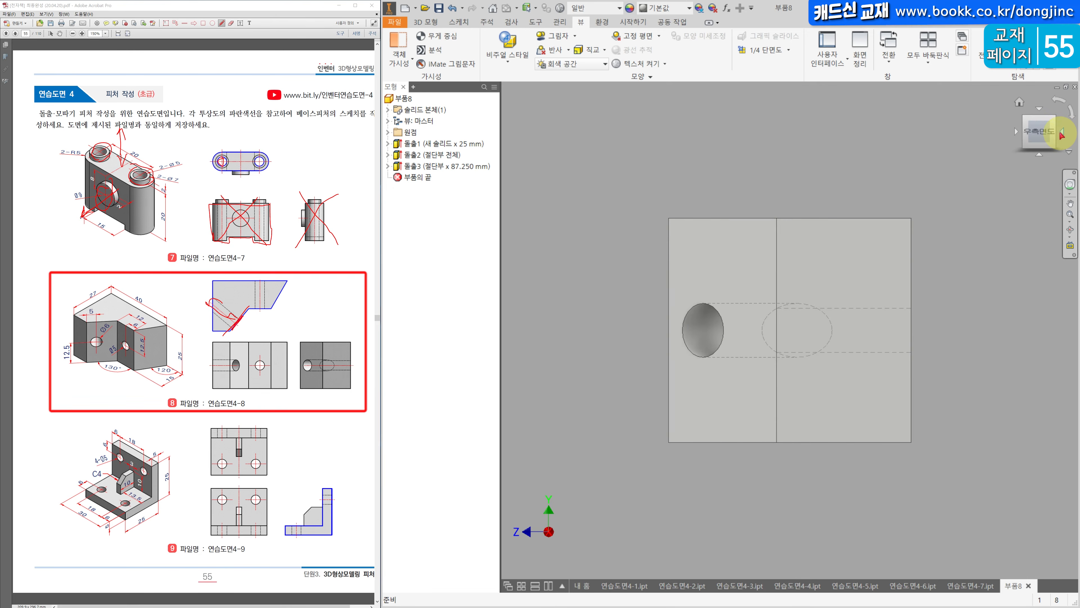
{"action": "left_click", "coordinate": [1019, 101]}
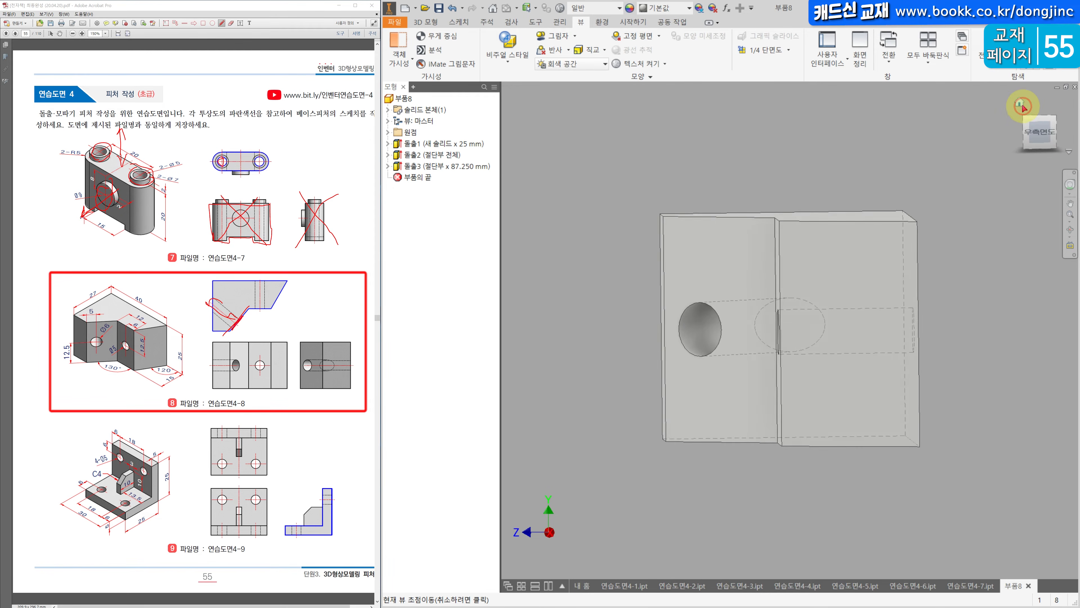
- Save the finished block as a part file in the 연습도면 folder
{"action": "key", "text": "ctrl+s"}
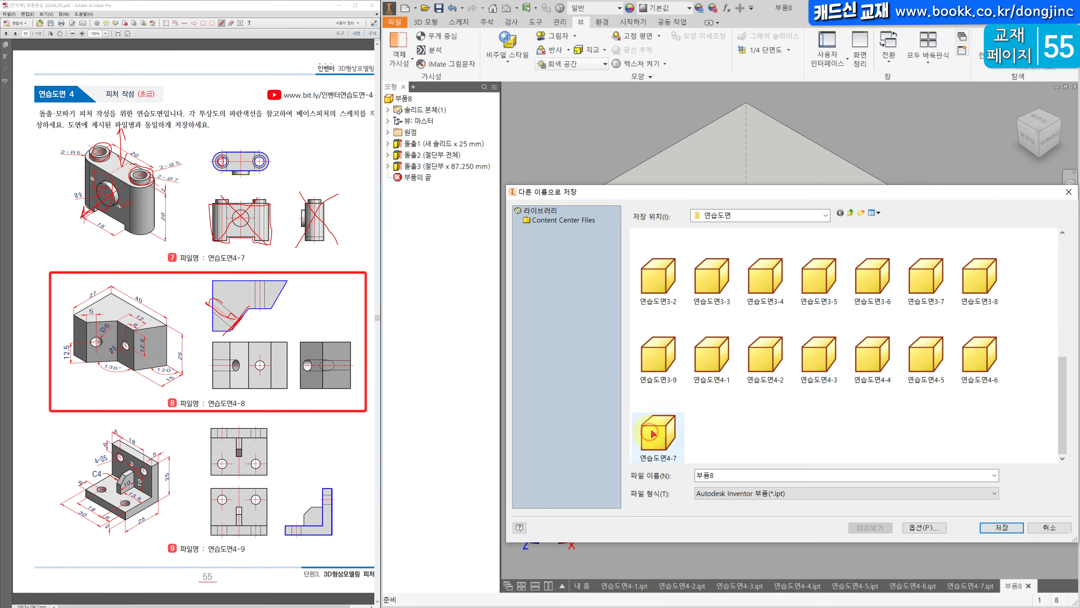
- Save the finished part in the 연습도면 folder under the file name 연습도면4-8
{"action": "left_click", "coordinate": [653, 433]}
{"action": "left_click", "coordinate": [732, 474]}
{"action": "key", "text": "BackSpace"}
{"action": "type", "text": "8"}
{"action": "key", "text": "Return"}
- Create a new part from the 부품.ipt template and start a 2D sketch on the 우측면도 plane
{"action": "key", "text": "ctrl+n"}
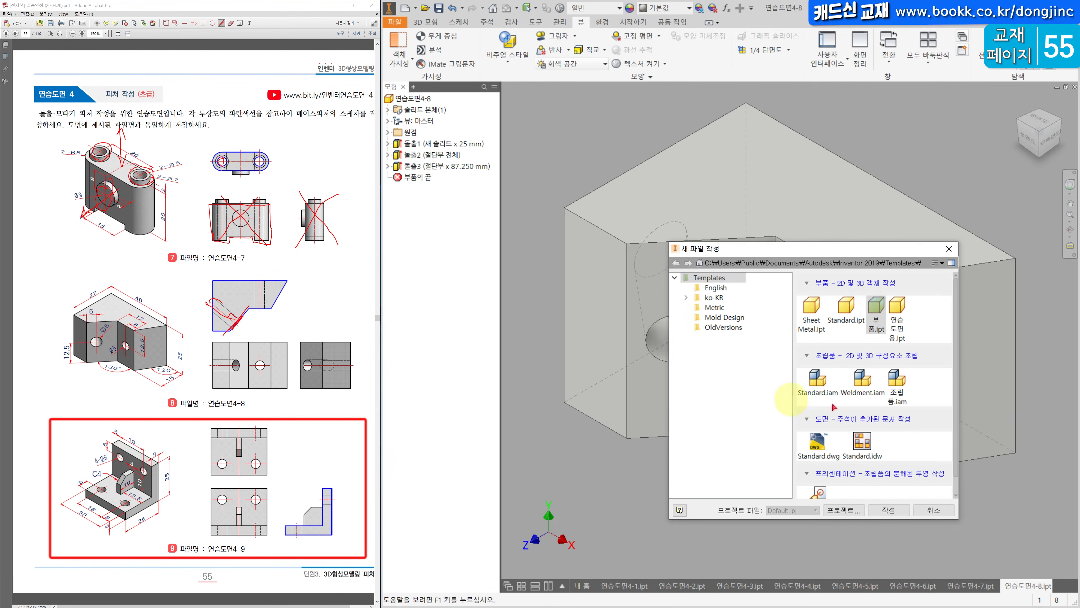
{"action": "double_click", "coordinate": [874, 307]}
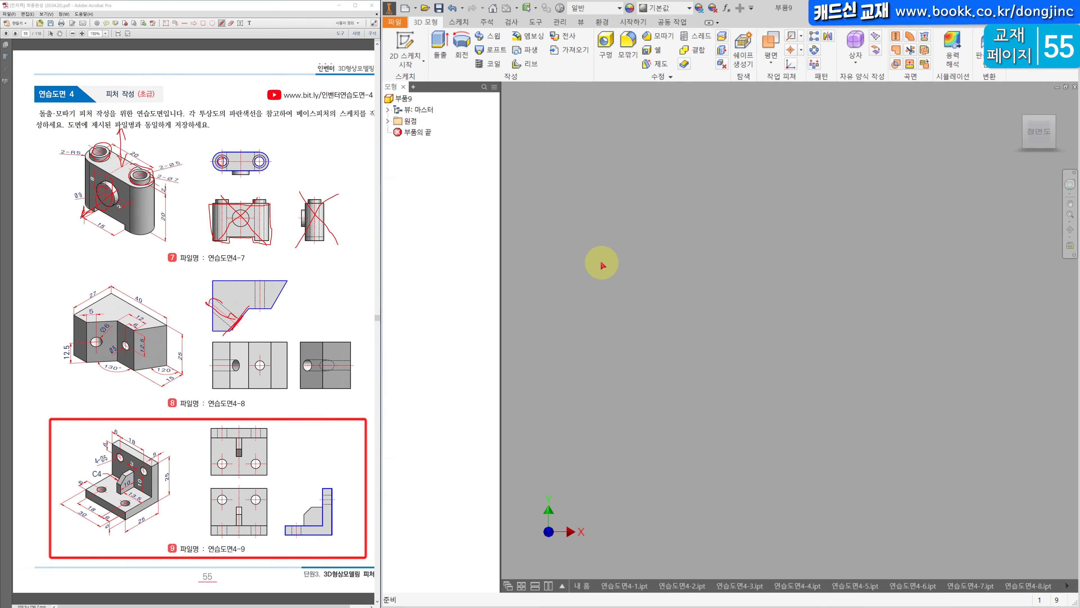
{"action": "left_click", "coordinate": [404, 40]}
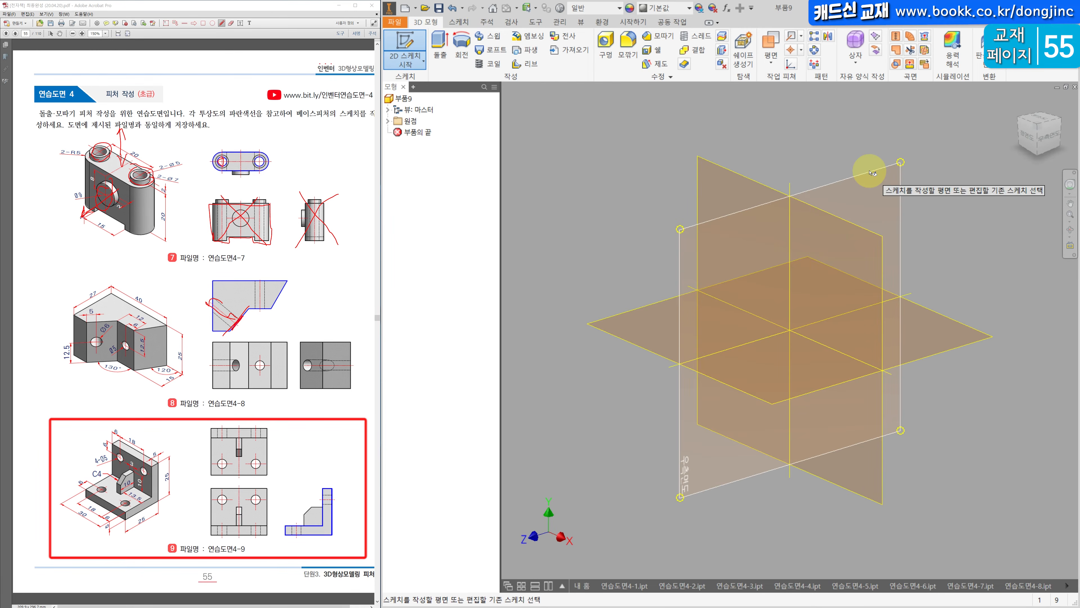
{"action": "left_click", "coordinate": [866, 171]}
- Draw a closed L-shaped profile about 11.7 mm wide and 10.1 mm high, with its outer corner at the origin
{"action": "left_click", "coordinate": [617, 191]}
{"action": "left_click", "coordinate": [442, 40]}
{"action": "left_click", "coordinate": [789, 329]}
{"action": "left_click", "coordinate": [789, 185]}
{"action": "left_click", "coordinate": [734, 185]}
{"action": "left_click_drag", "start_coordinate": [734, 184], "coordinate": [739, 212]}
{"action": "left_click", "coordinate": [731, 290]}
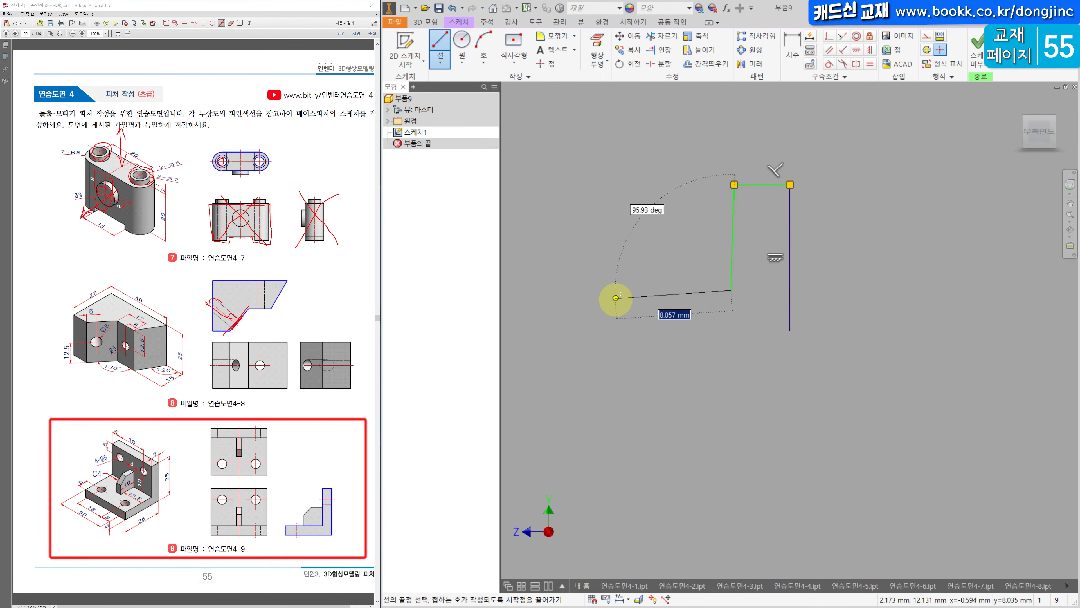
{"action": "left_click", "coordinate": [623, 290]}
{"action": "left_click", "coordinate": [622, 330]}
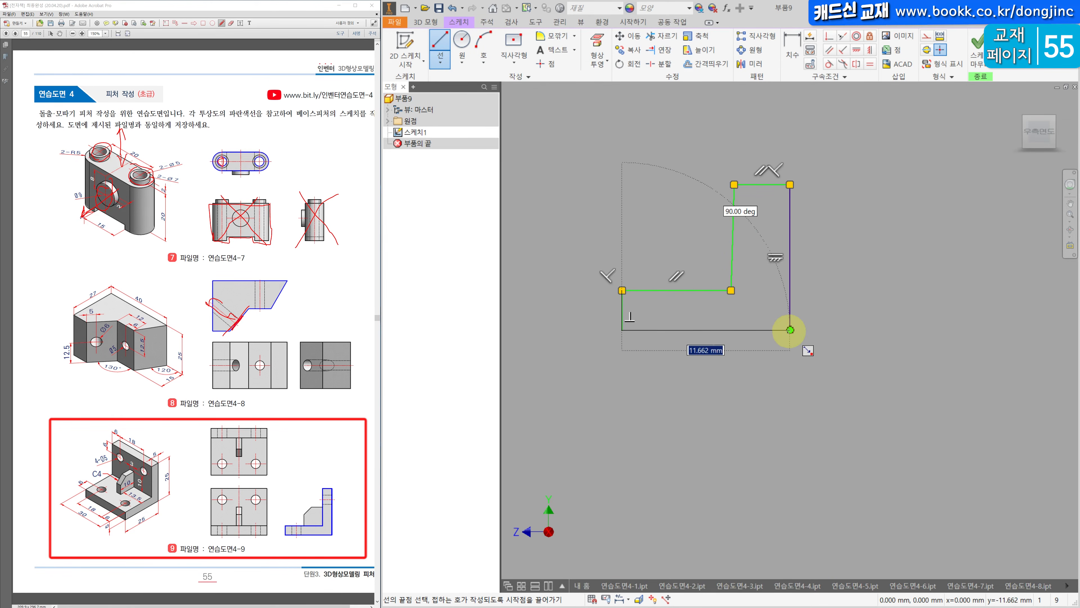
{"action": "left_click", "coordinate": [790, 330]}
- Apply a Horizontal constraint to the slanted inner edge of the L-profile's upright leg, matching the sketch's rotated axes
{"action": "left_click", "coordinate": [870, 48]}
{"action": "middle_click_drag", "start_coordinate": [834, 119], "coordinate": [801, 157]}
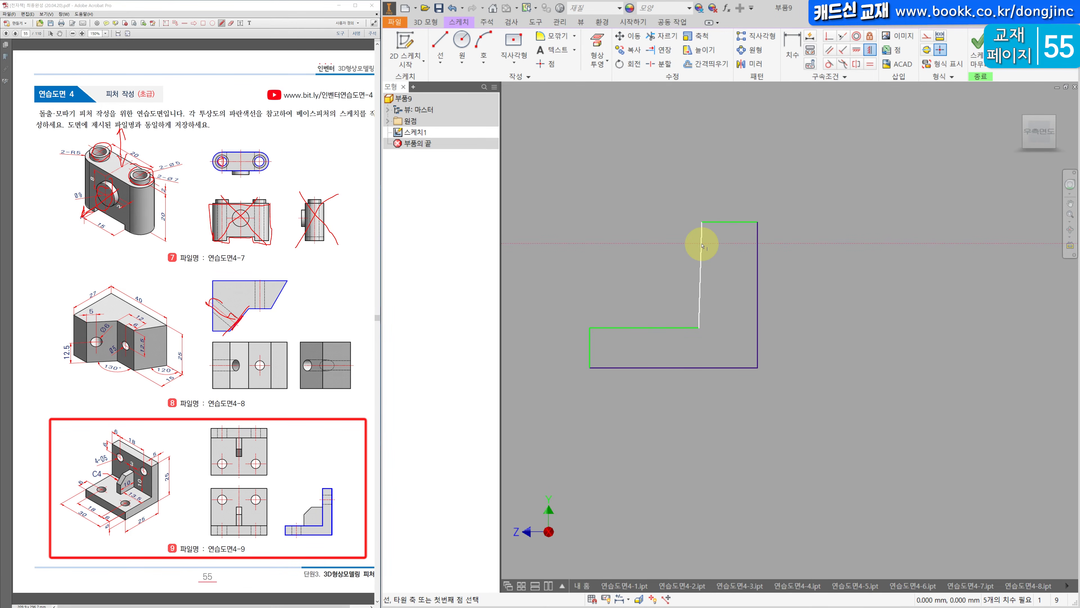
{"action": "left_click", "coordinate": [1072, 114]}
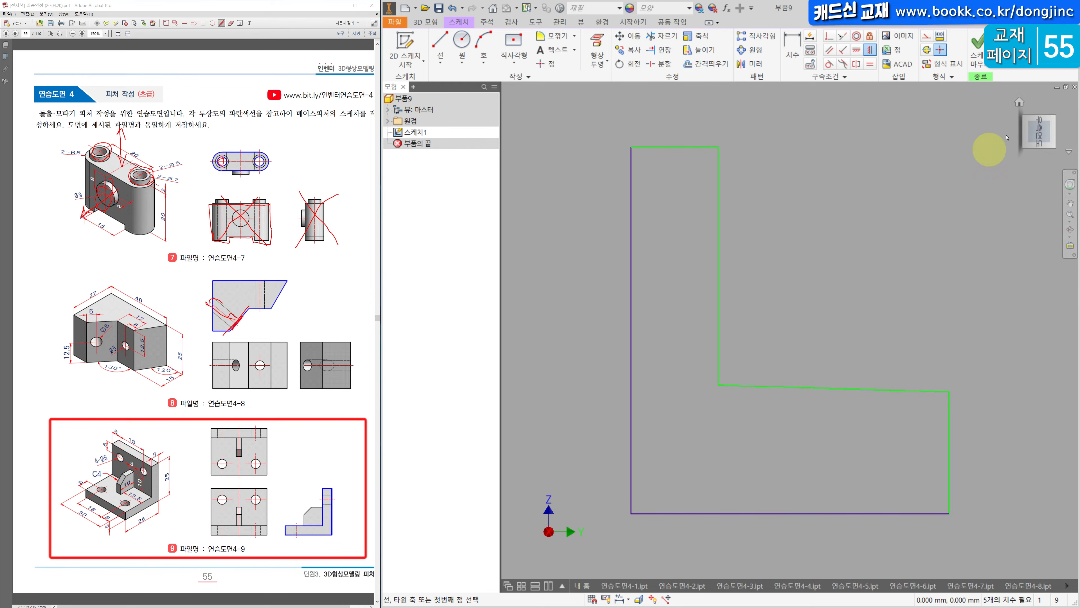
{"action": "left_click", "coordinate": [1054, 100]}
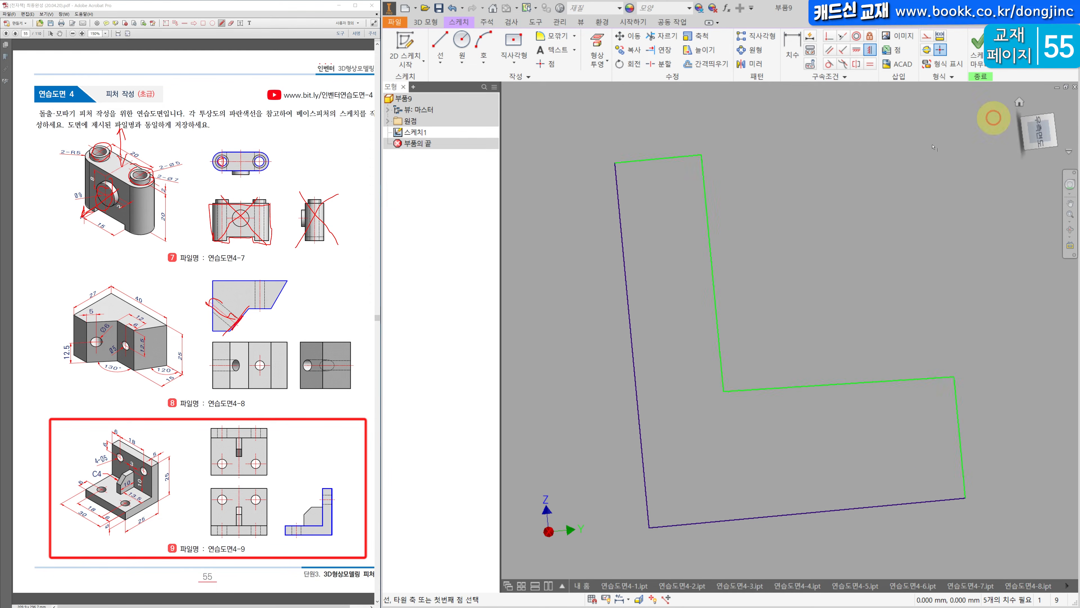
{"action": "left_click", "coordinate": [857, 51]}
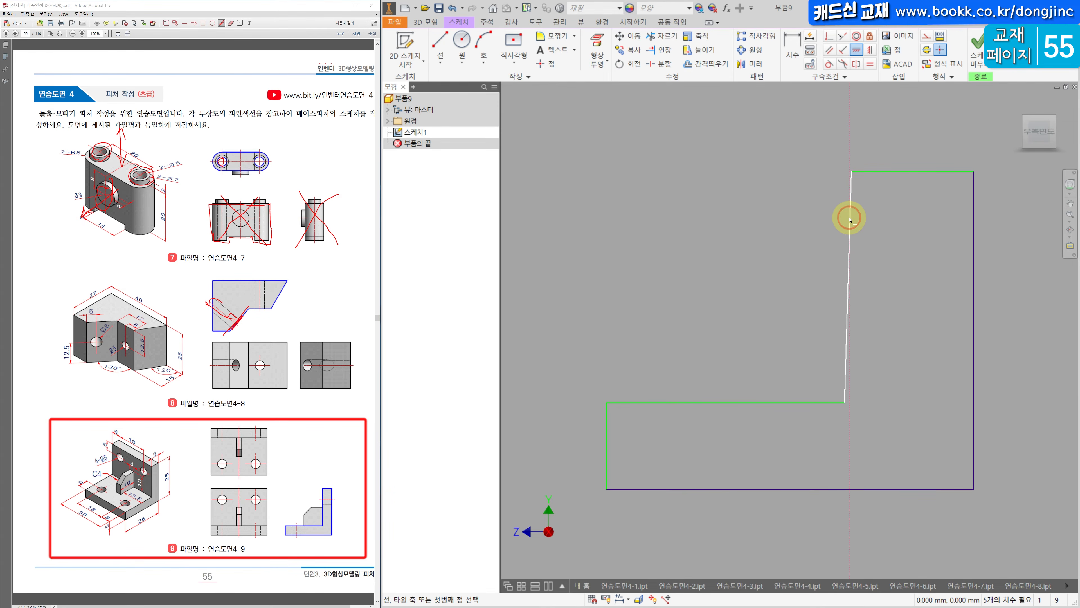
- Dimension the L-profile's overall width as 25 mm and link its overall height to that width dimension
{"action": "scroll", "coordinate": [760, 248], "scroll_direction": "down", "scroll_amount": 2}
{"action": "left_click", "coordinate": [792, 49]}
{"action": "left_click", "coordinate": [824, 424]}
{"action": "left_click", "coordinate": [789, 468]}
{"action": "type", "text": "25"}
{"action": "key", "text": "Return"}
{"action": "left_click", "coordinate": [860, 379]}
{"action": "left_click", "coordinate": [880, 380]}
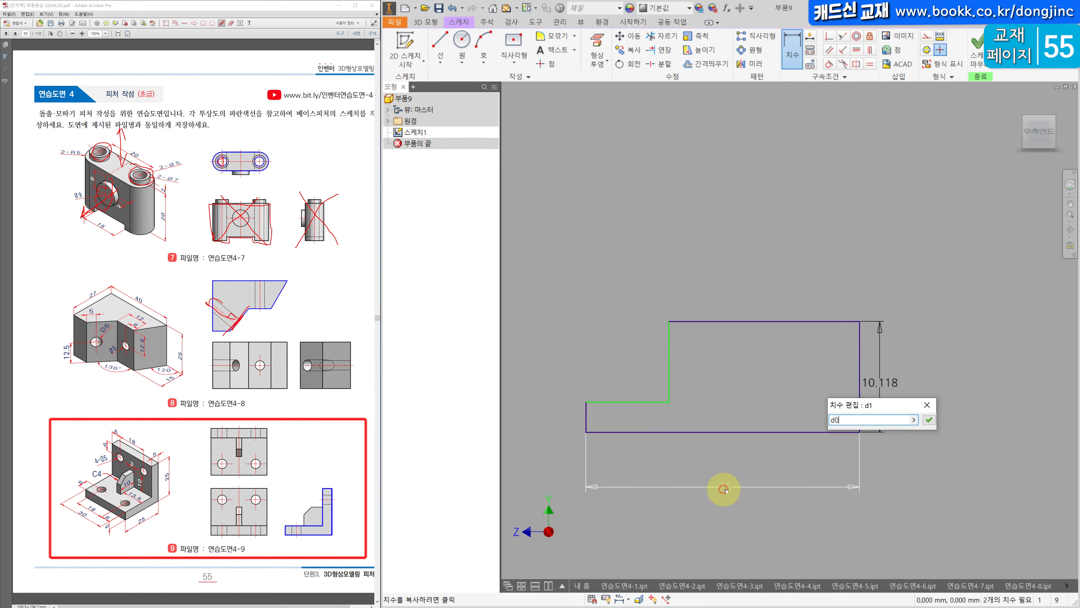
{"action": "key", "text": "Return"}
- Dimension both legs of the L-profile as 5 mm thick, linking the upright leg's thickness to the base leg's
{"action": "left_click", "coordinate": [549, 417]}
{"action": "type", "text": "5"}
{"action": "key", "text": "Return"}
{"action": "scroll", "coordinate": [776, 263], "scroll_direction": "down", "scroll_amount": 2}
{"action": "left_click", "coordinate": [779, 200]}
{"action": "left_click", "coordinate": [778, 188]}
{"action": "type", "text": "5"}
{"action": "key", "text": "Return"}
- Extrude the L-profile 30 mm symmetrically about the sketch plane
{"action": "left_click", "coordinate": [426, 22]}
{"action": "left_click", "coordinate": [439, 50]}
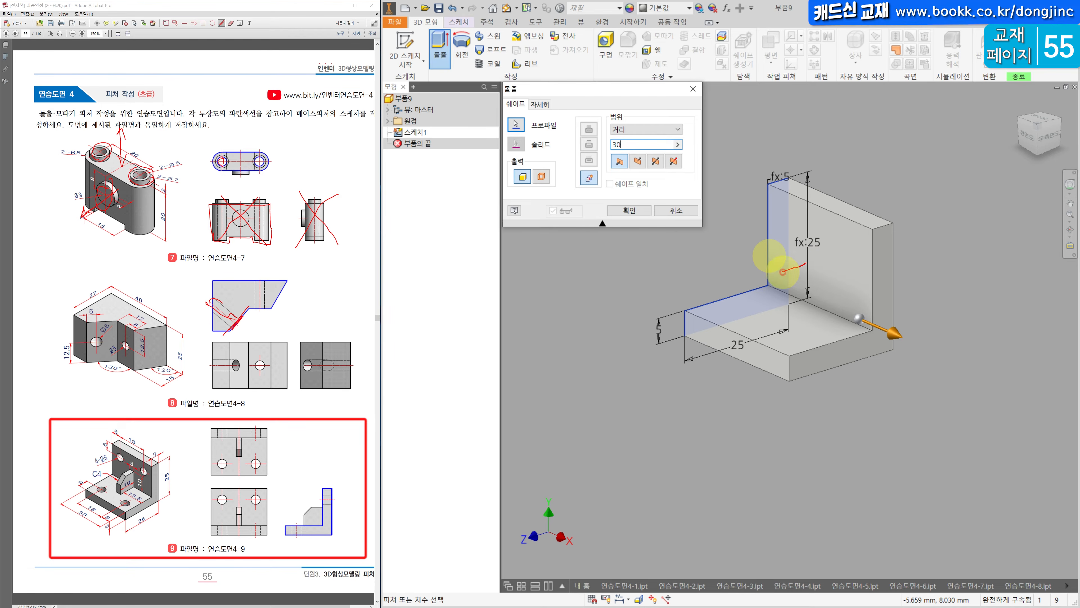
{"action": "mouse_move", "coordinate": [775, 291]}
{"action": "left_mouse_down"}
{"action": "mouse_move", "coordinate": [769, 319]}
{"action": "mouse_move", "coordinate": [816, 307]}
{"action": "left_mouse_up"}
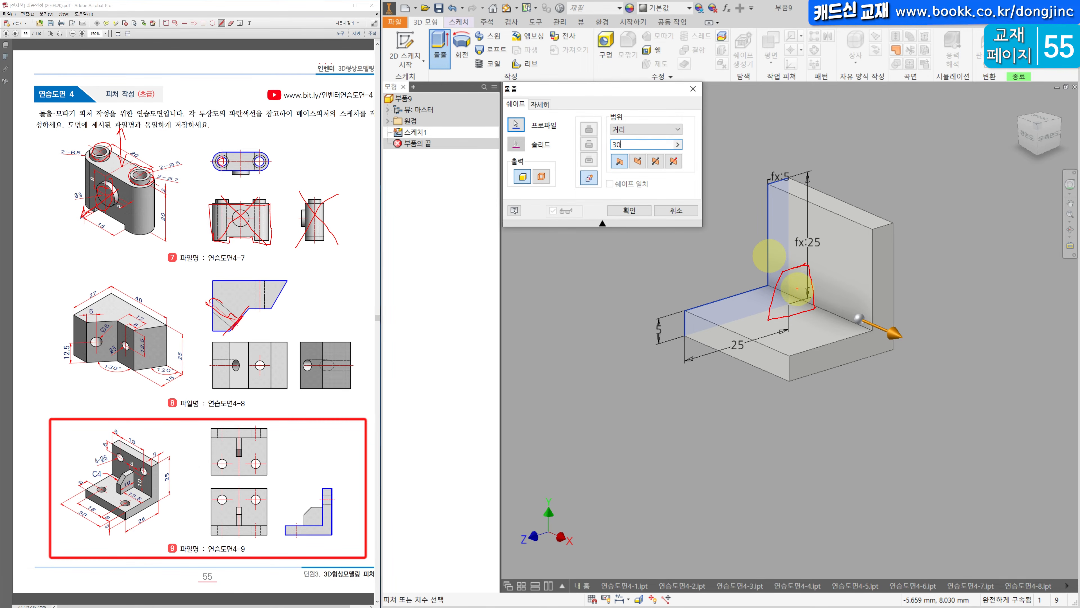
{"action": "left_click_drag", "start_coordinate": [824, 208], "coordinate": [761, 309]}
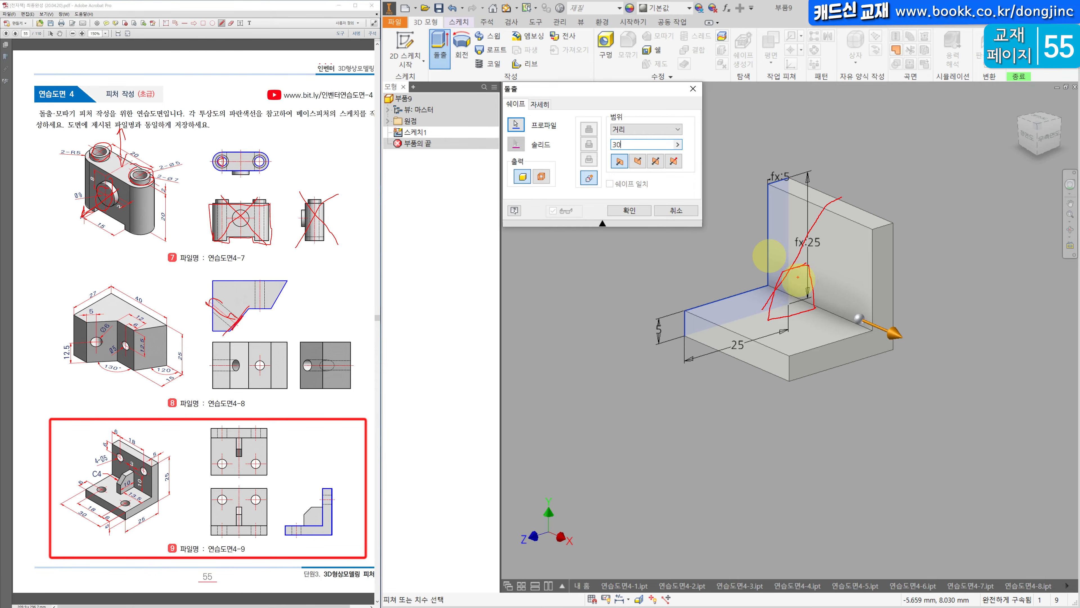
{"action": "key", "text": "Escape"}
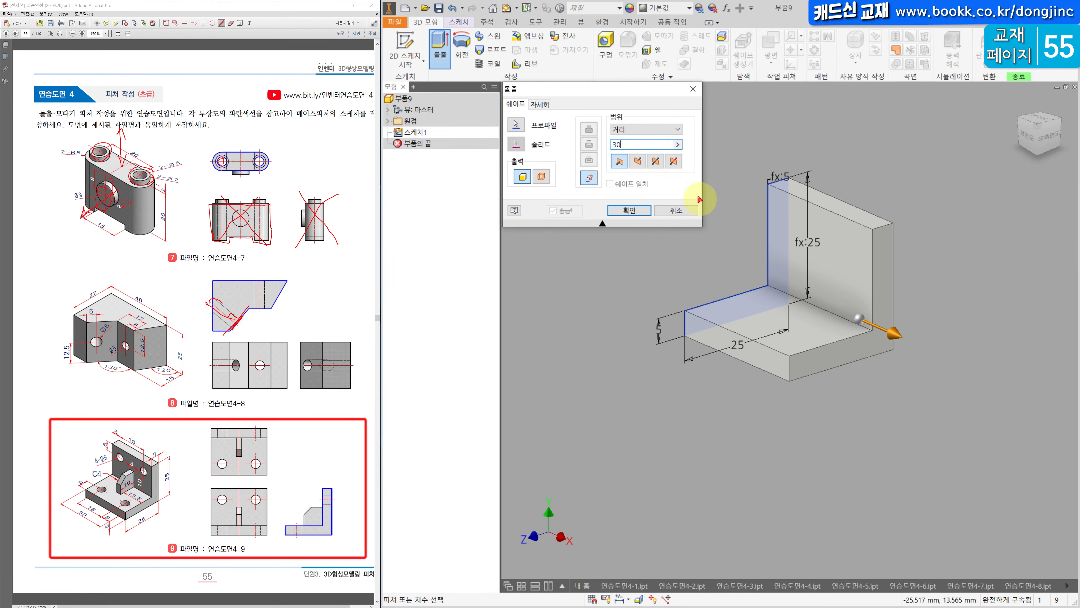
{"action": "left_click", "coordinate": [657, 161]}
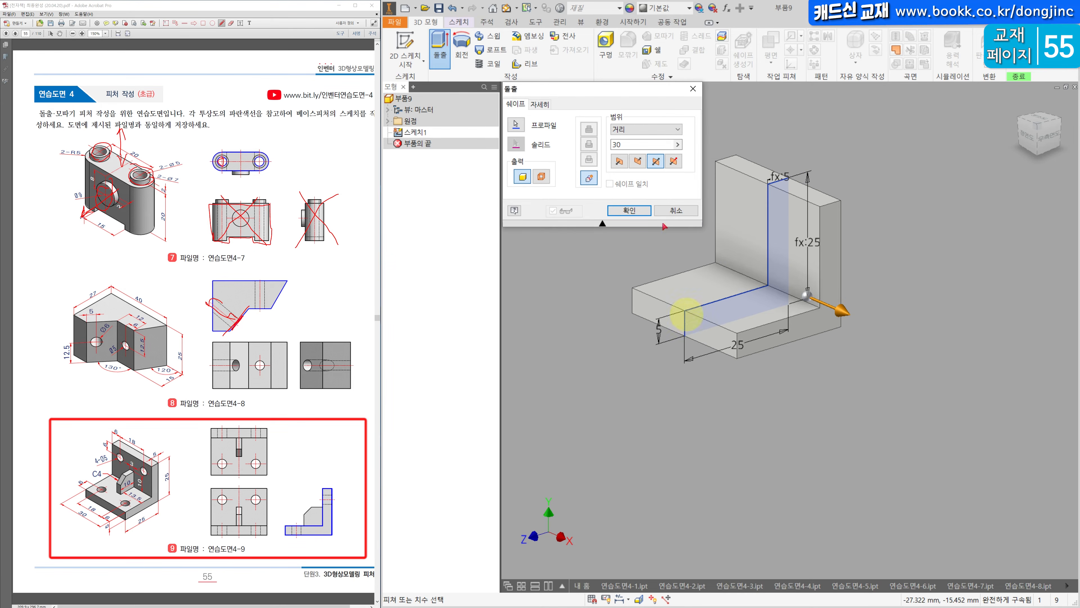
{"action": "left_click", "coordinate": [639, 217]}
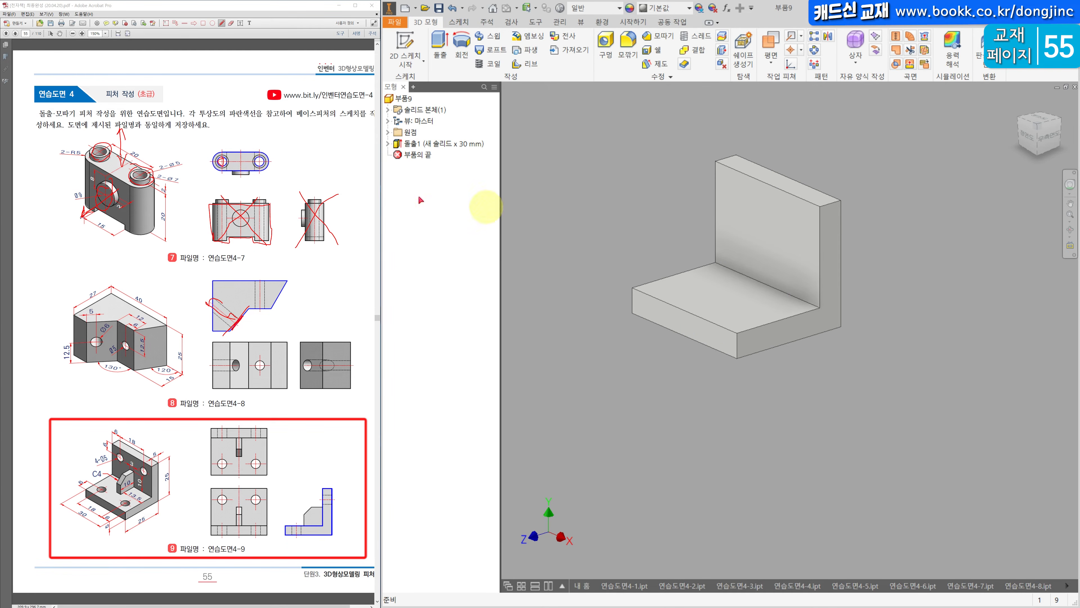
- Start a new 2D sketch on the origin's 우측면도 plane through the middle of the bracket
{"action": "left_click", "coordinate": [386, 132]}
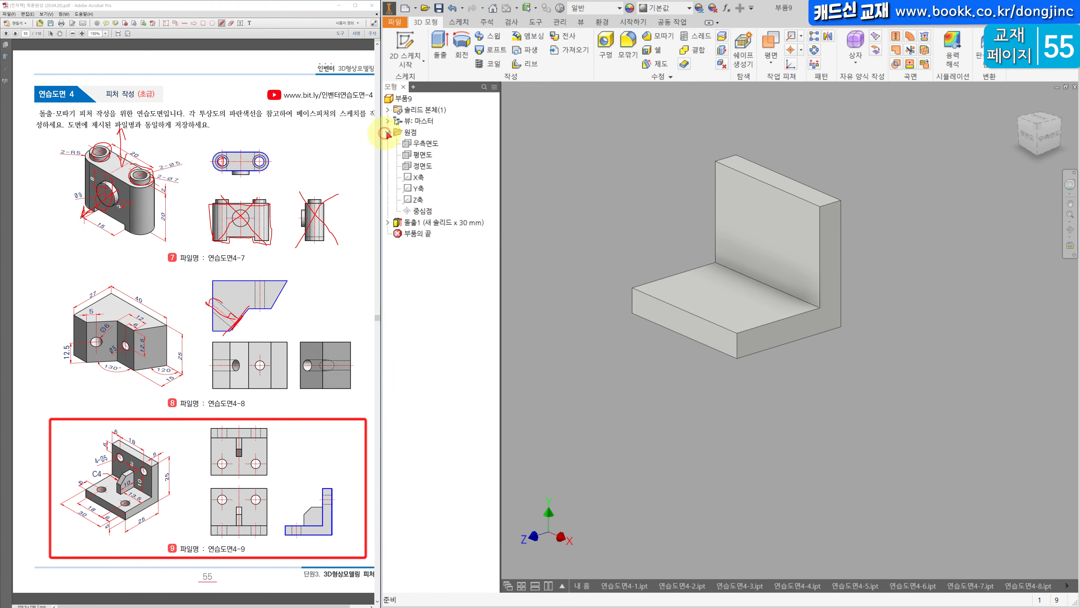
{"action": "left_click", "coordinate": [425, 146]}
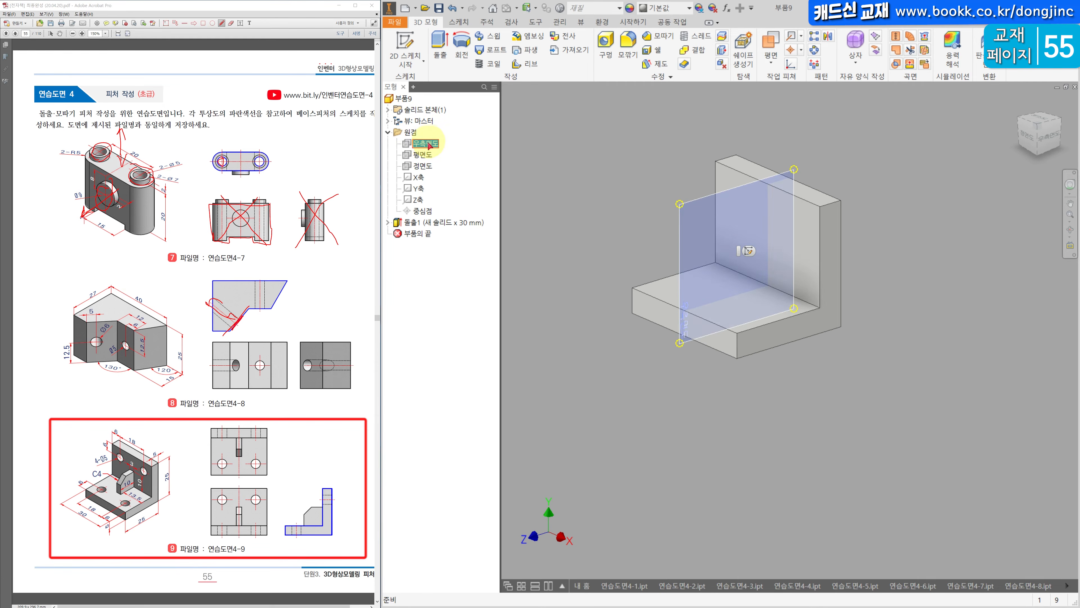
{"action": "left_click", "coordinate": [409, 40]}
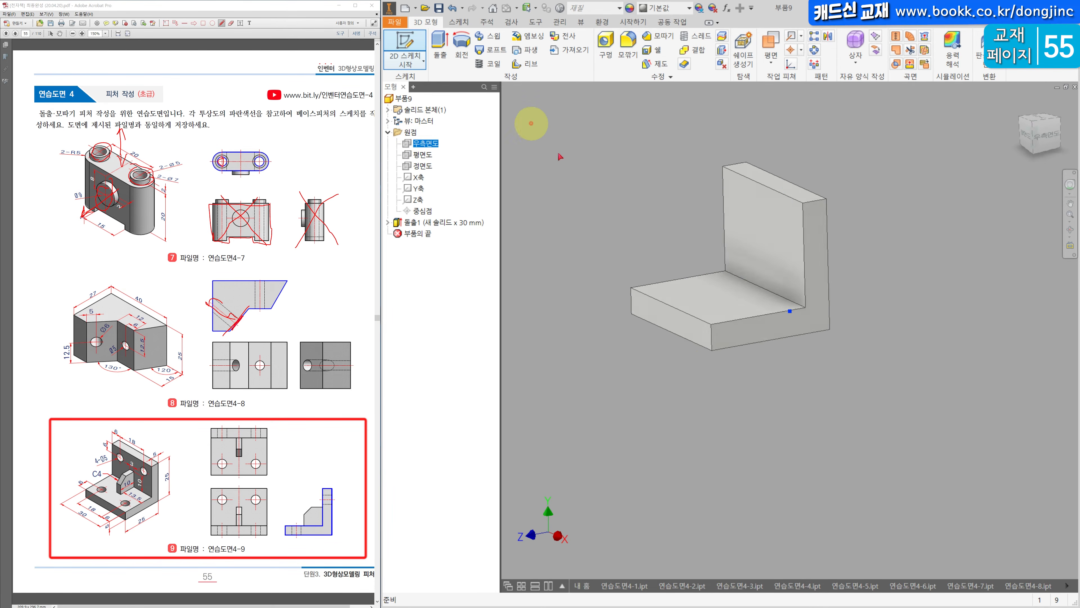
- Slice the graphics at the sketch plane to expose the bracket's cross-section, comparing the sliced and full displays
{"action": "right_click", "coordinate": [683, 189]}
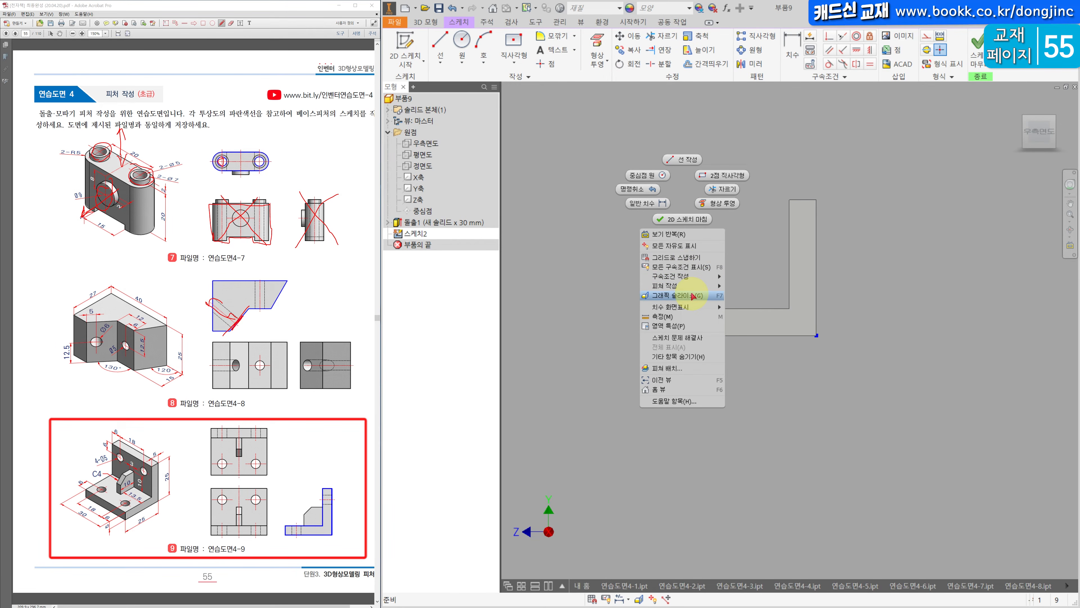
{"action": "left_click", "coordinate": [718, 297]}
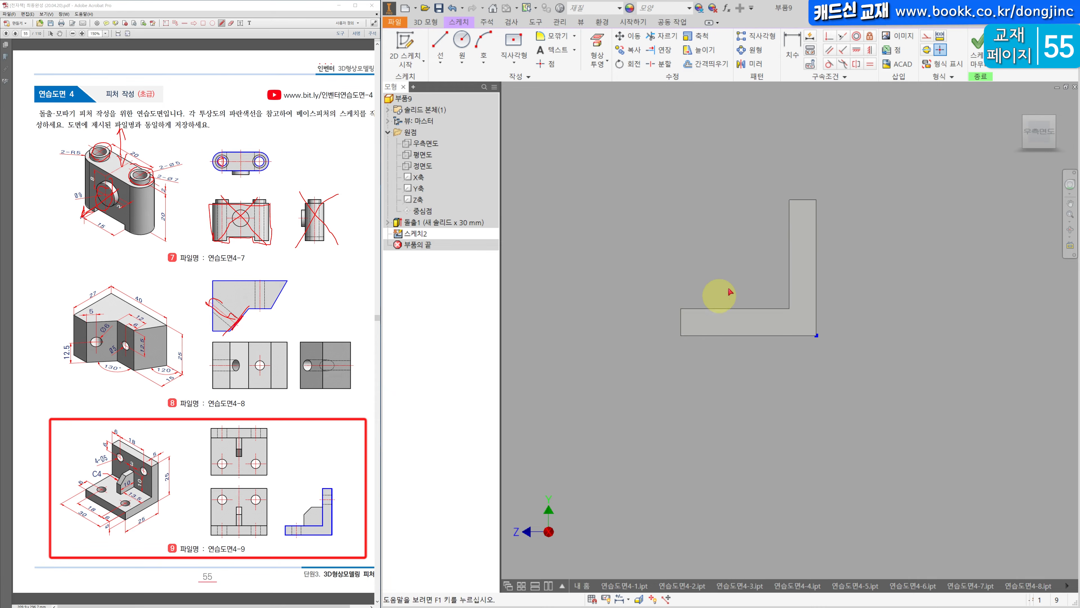
{"action": "mouse_move", "coordinate": [701, 275]}
{"action": "middle_mouse_down", "text": "shift"}
{"action": "mouse_move", "coordinate": [740, 276]}
{"action": "mouse_move", "coordinate": [747, 288]}
{"action": "middle_mouse_up", "text": "shift"}
{"action": "key", "text": "F7"}
{"action": "key", "text": "F7"}
{"action": "key", "text": "F7"}
{"action": "key", "text": "F7"}
{"action": "key", "text": "F7"}
{"action": "key", "text": "F7"}
{"action": "key", "text": "F7"}
{"action": "key", "text": "F7"}
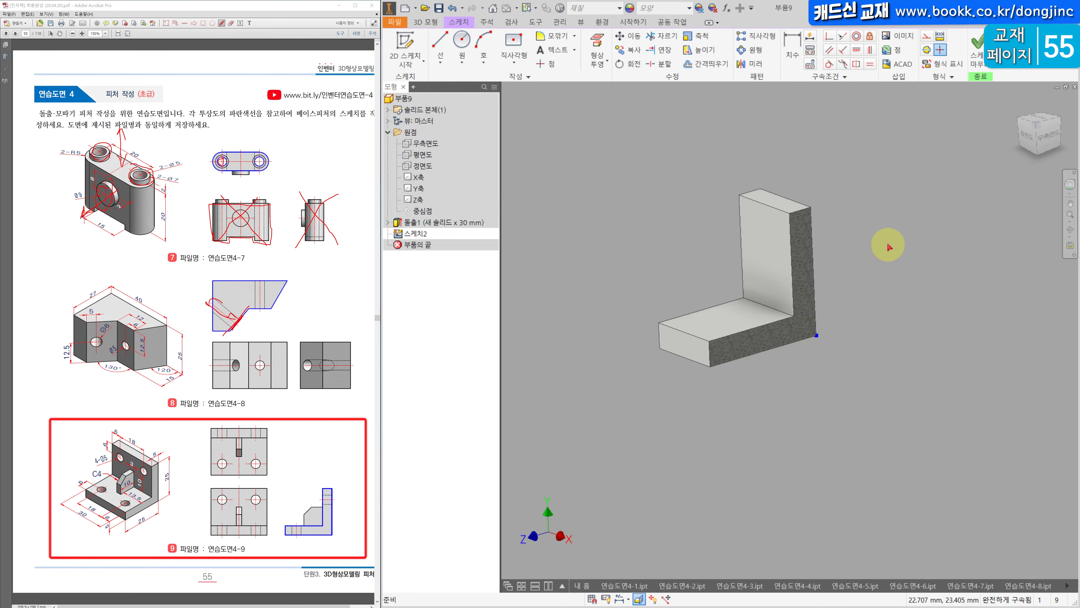
- Project the bracket's cut edges into the sketch and face the sketch plane
{"action": "left_click", "coordinate": [602, 66]}
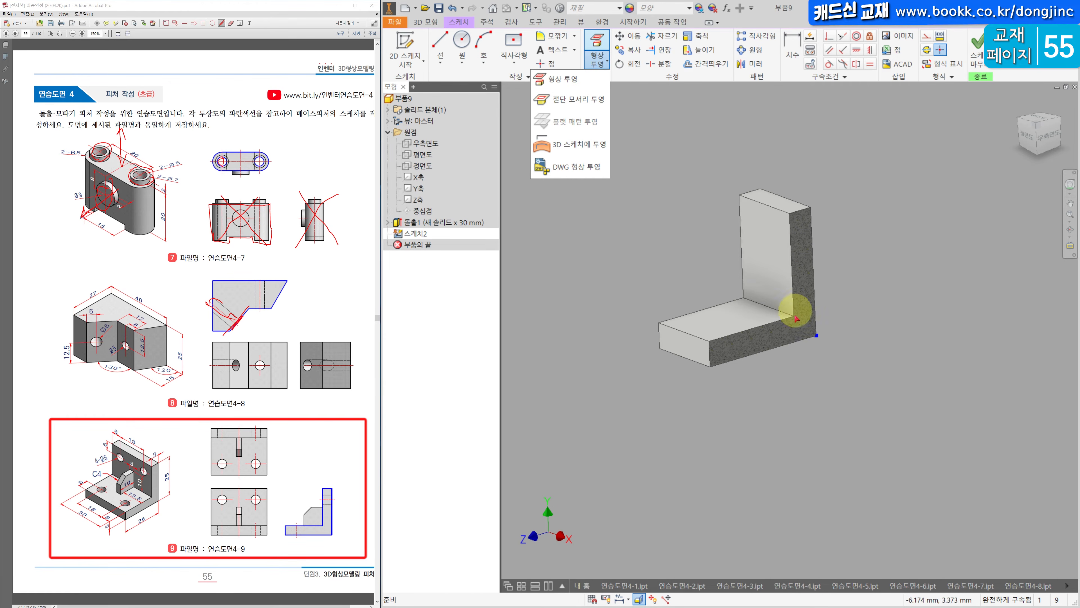
{"action": "left_click", "coordinate": [585, 108]}
{"action": "left_click", "coordinate": [1036, 136]}
- Draw a rib outline about 9 mm high with a chamfered outer corner, joining the upright wall to the base
{"action": "key", "text": "l"}
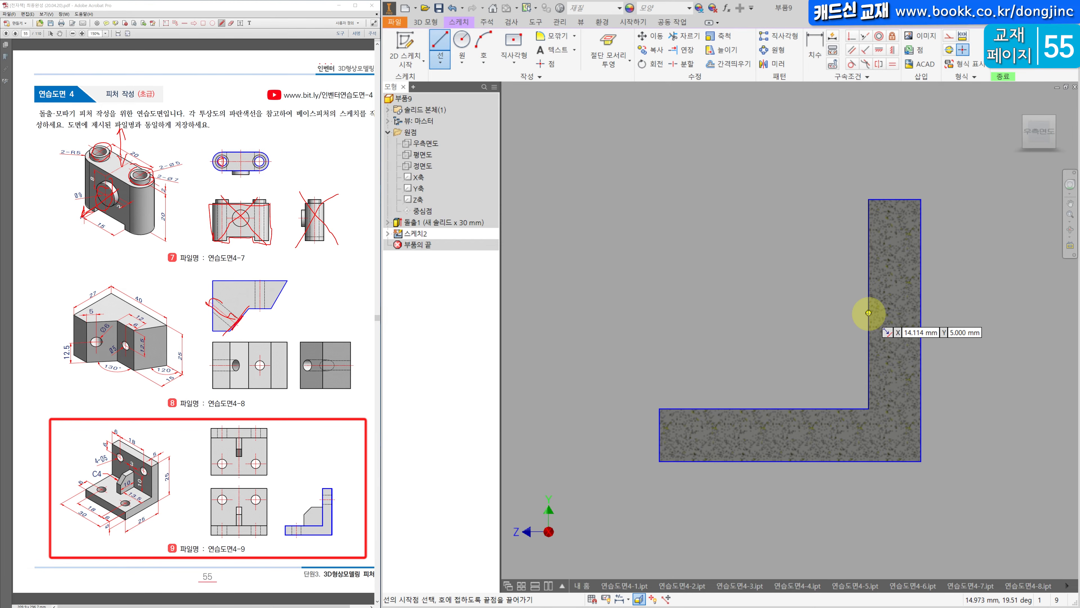
{"action": "left_click", "coordinate": [868, 313]}
{"action": "left_click", "coordinate": [758, 341]}
{"action": "left_click", "coordinate": [757, 408]}
- Dimension the rib outline as 10 mm wide from the wall and 10 mm high from the base
{"action": "left_click", "coordinate": [814, 45]}
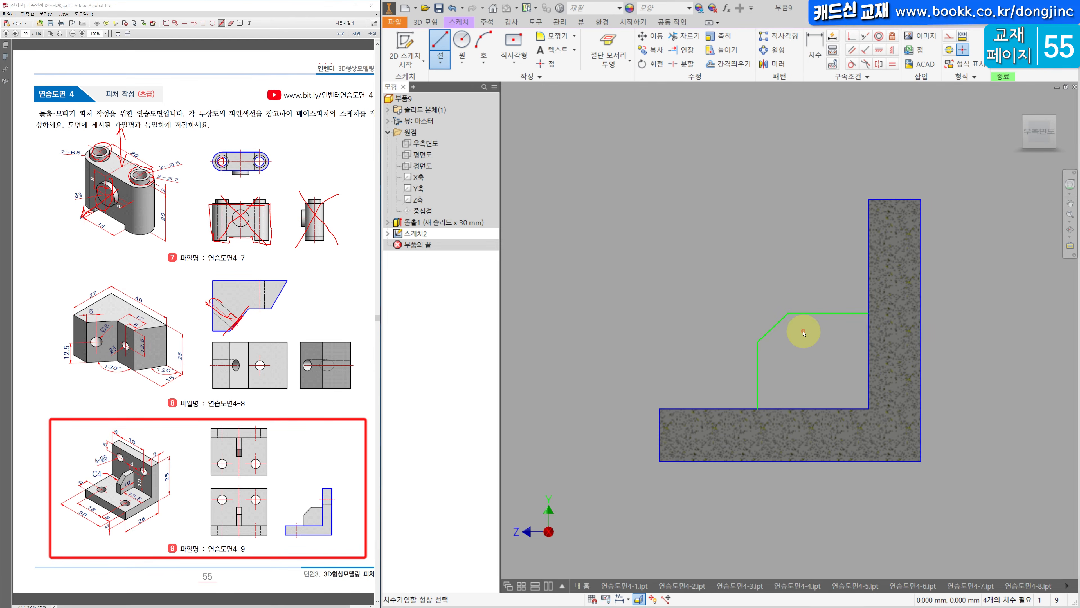
{"action": "left_click", "coordinate": [757, 374]}
{"action": "left_click", "coordinate": [868, 324]}
{"action": "left_click", "coordinate": [811, 251]}
{"action": "type", "text": "10"}
{"action": "key", "text": "Return"}
{"action": "left_click", "coordinate": [835, 313]}
{"action": "left_click", "coordinate": [824, 409]}
{"action": "left_click", "coordinate": [712, 352]}
{"action": "type", "text": "10"}
{"action": "key", "text": "Return"}
- Dimension the rib's chamfered corner as 4 mm in both the horizontal and vertical directions
{"action": "left_click", "coordinate": [779, 324]}
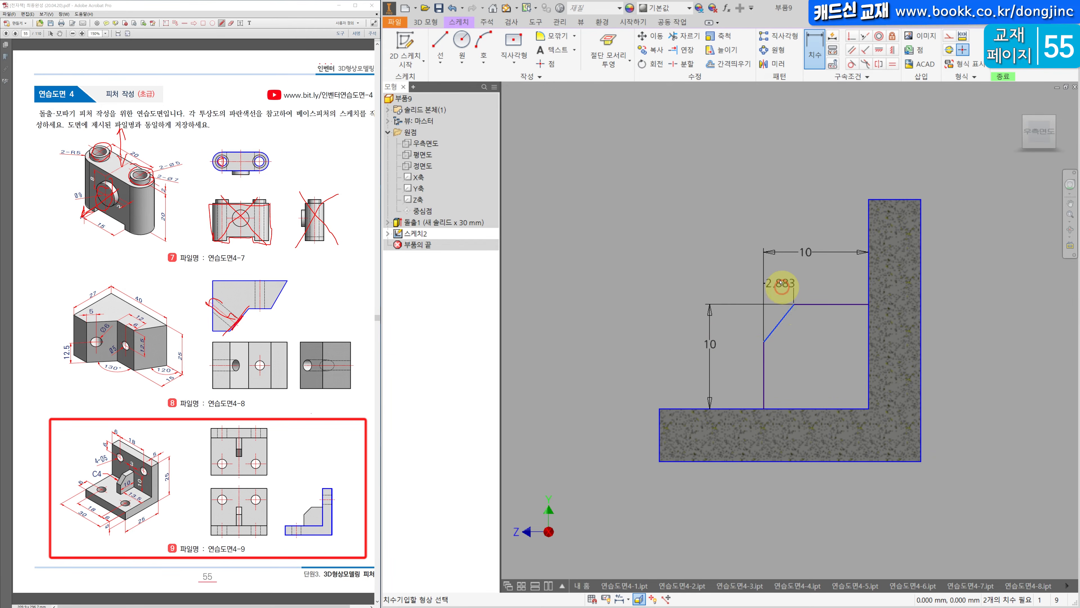
{"action": "left_click", "coordinate": [780, 282]}
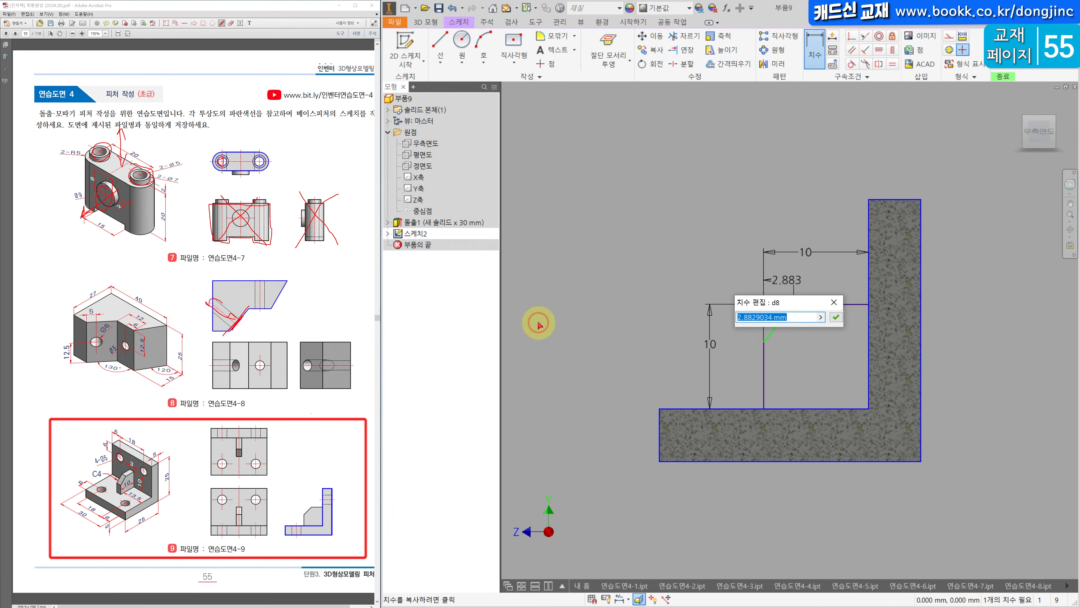
{"action": "type", "text": "4"}
{"action": "left_click", "coordinate": [781, 341]}
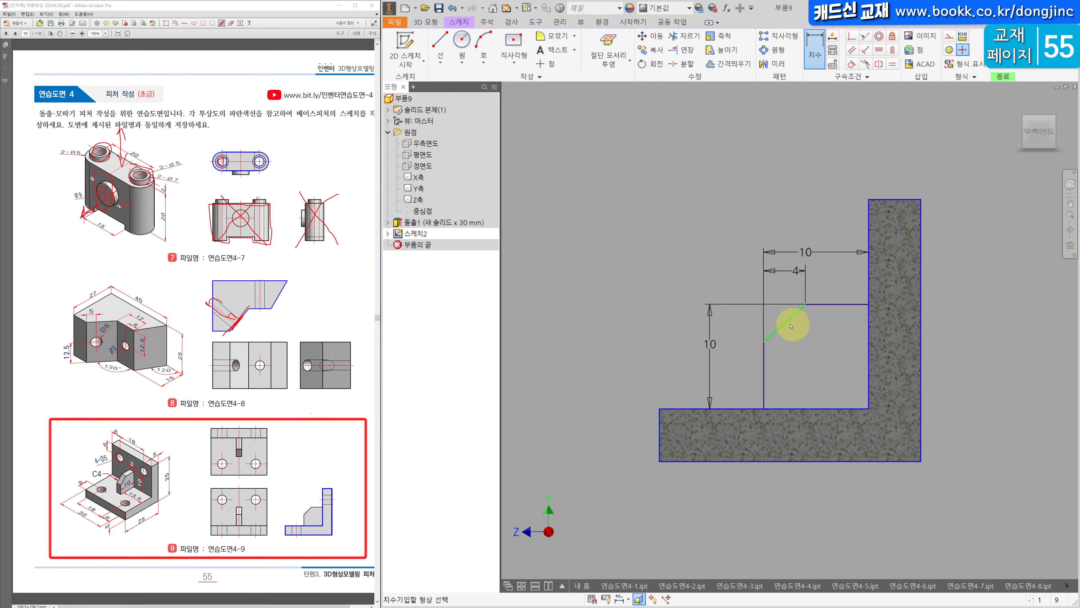
{"action": "left_click", "coordinate": [785, 326]}
{"action": "left_click", "coordinate": [738, 318]}
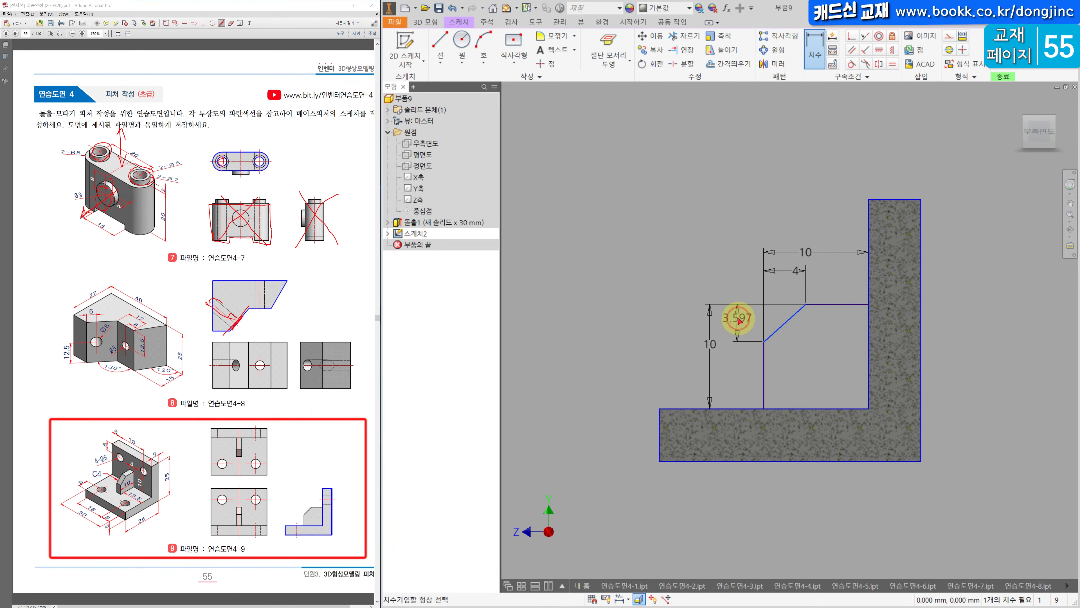
{"action": "key", "text": "Return"}
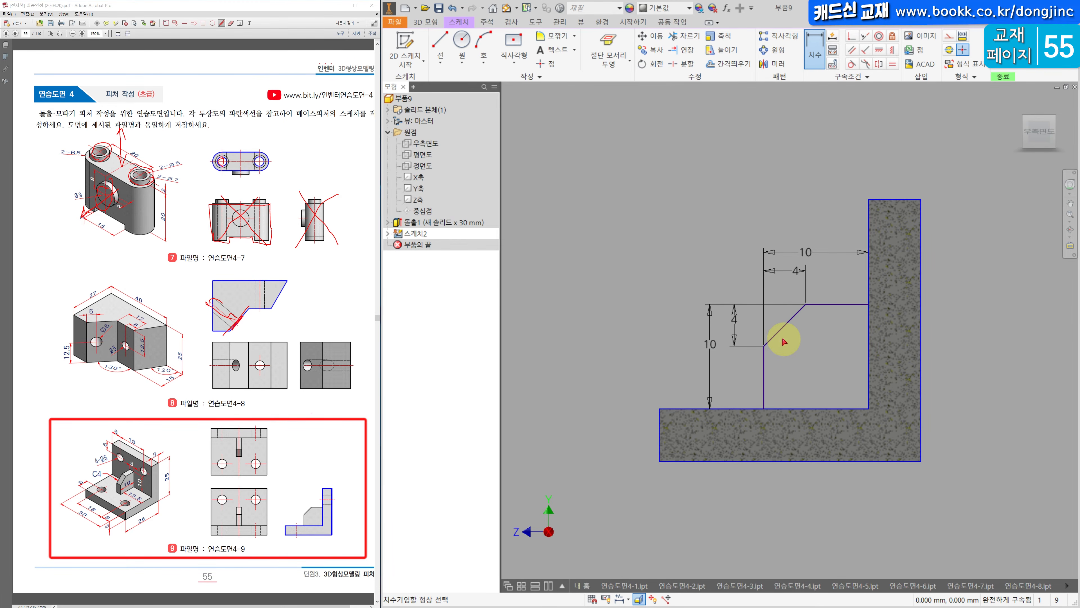
{"action": "left_click", "coordinate": [794, 277]}
{"action": "left_click", "coordinate": [668, 213]}
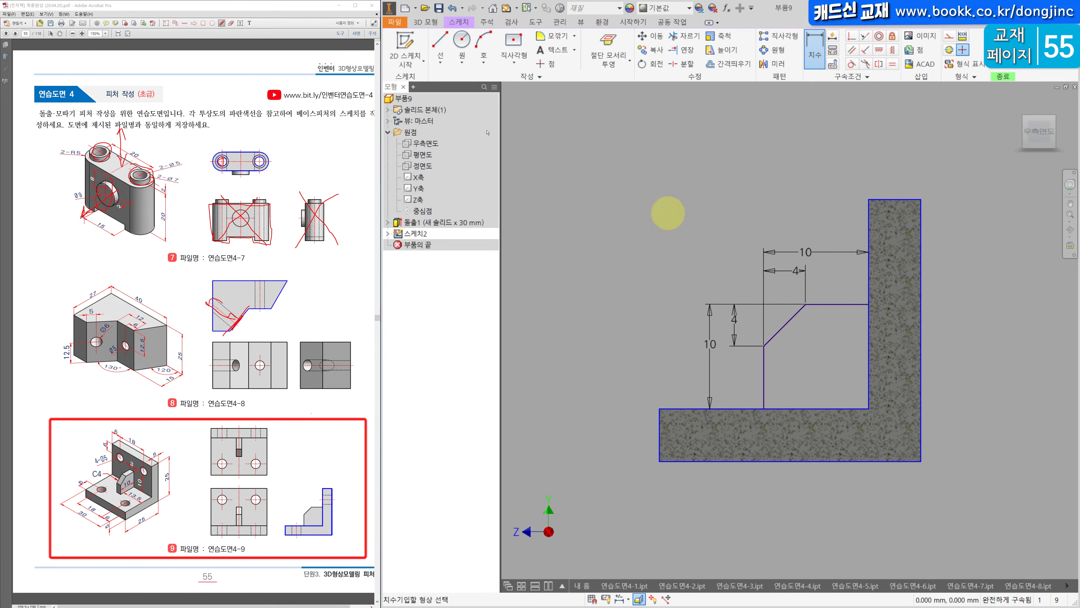
{"action": "left_click", "coordinate": [425, 21]}
{"action": "left_click", "coordinate": [440, 47]}
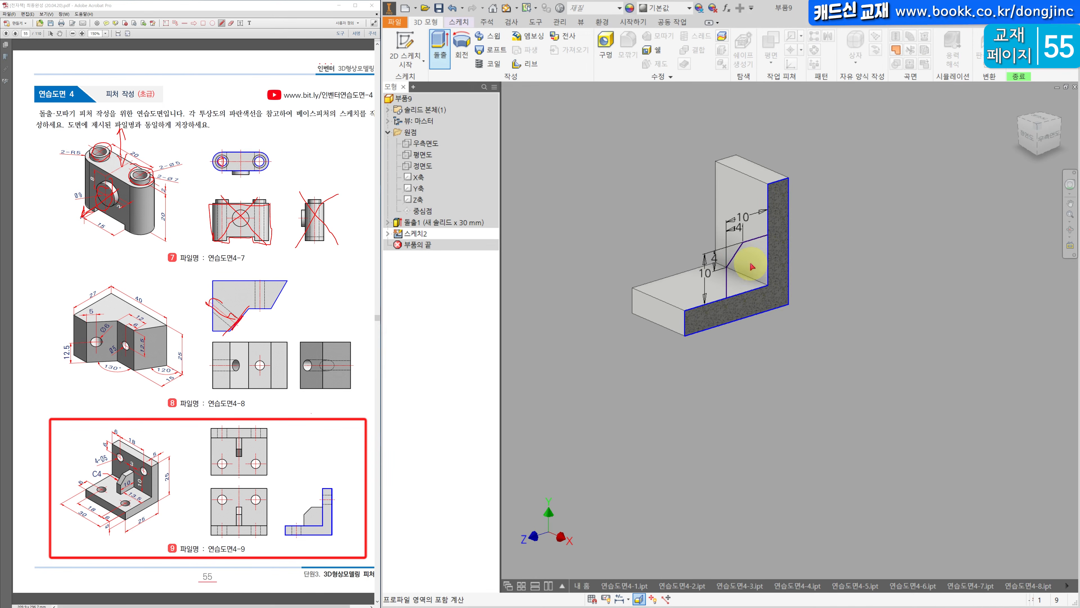
{"action": "left_click", "coordinate": [751, 265]}
{"action": "key", "text": "Escape"}
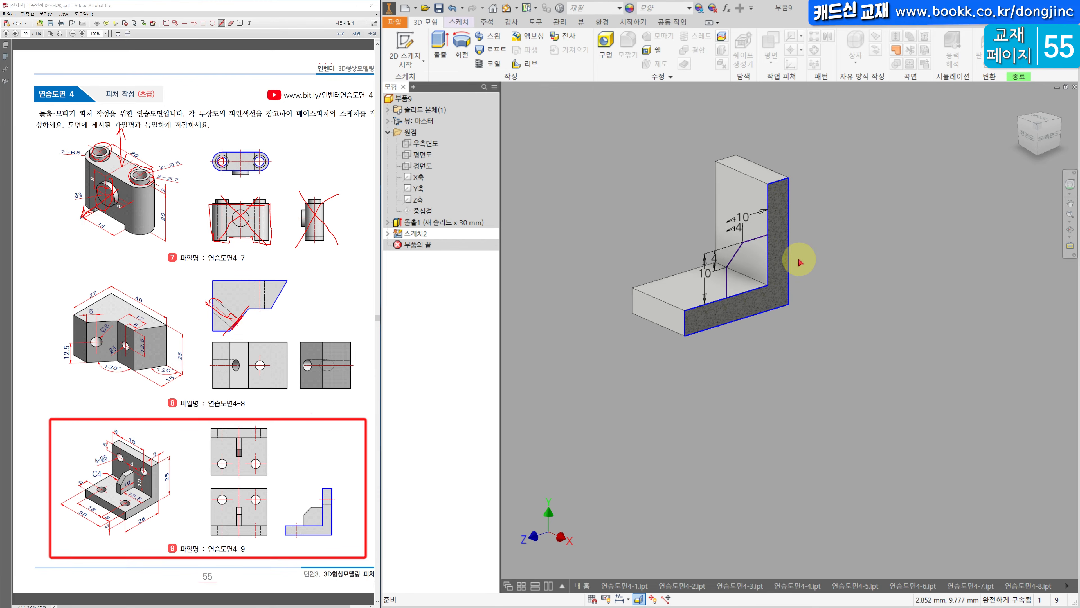
- Extrude the rib profile symmetrically by 3 mm, joined to the bracket
{"action": "key", "text": "F7"}
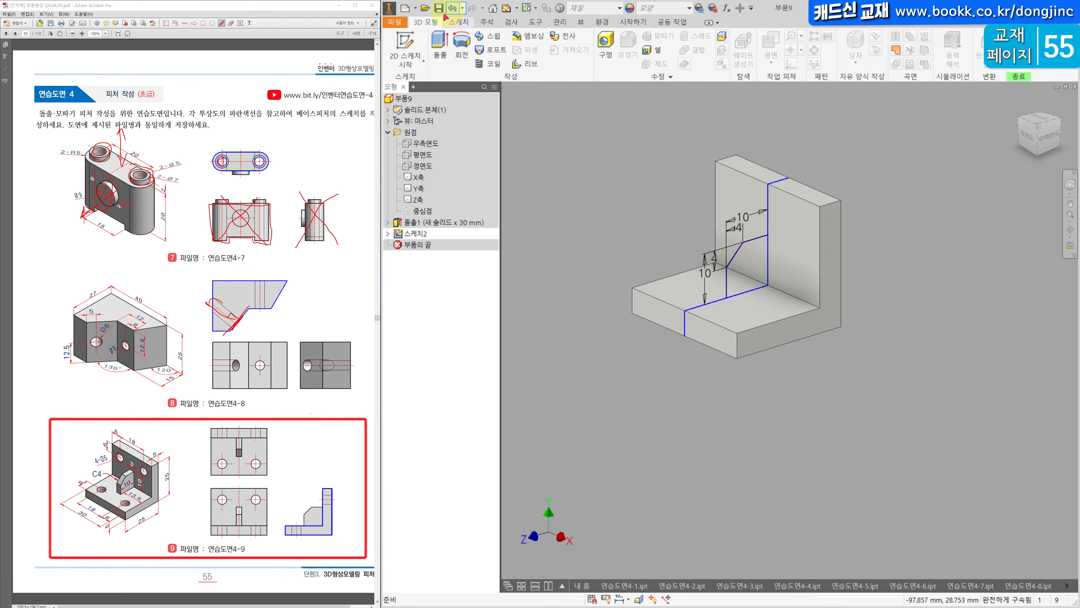
{"action": "left_click", "coordinate": [440, 48]}
{"action": "left_click", "coordinate": [747, 260]}
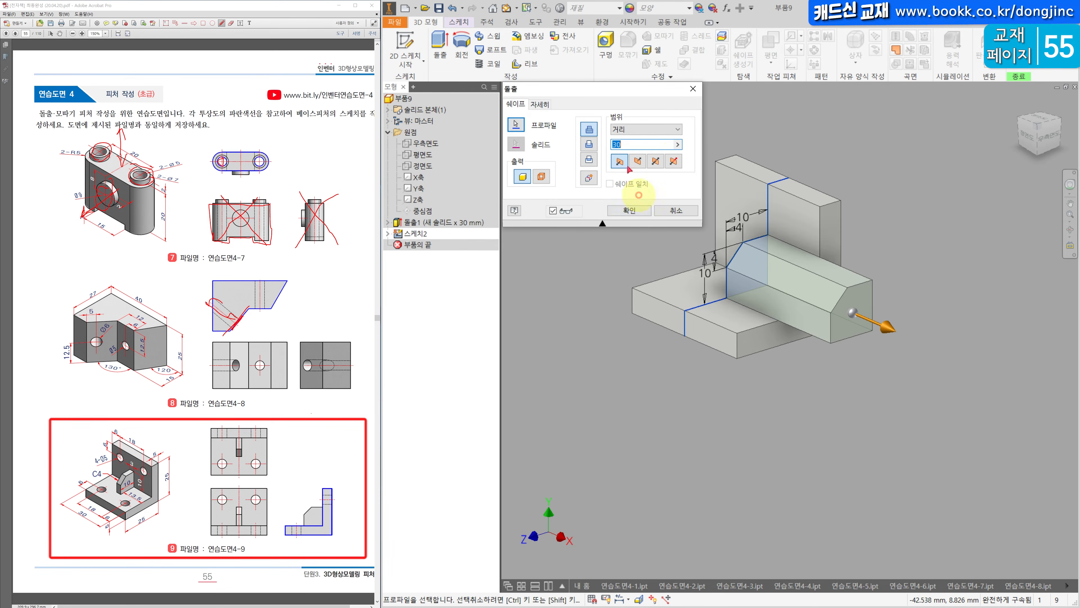
{"action": "left_click", "coordinate": [657, 160]}
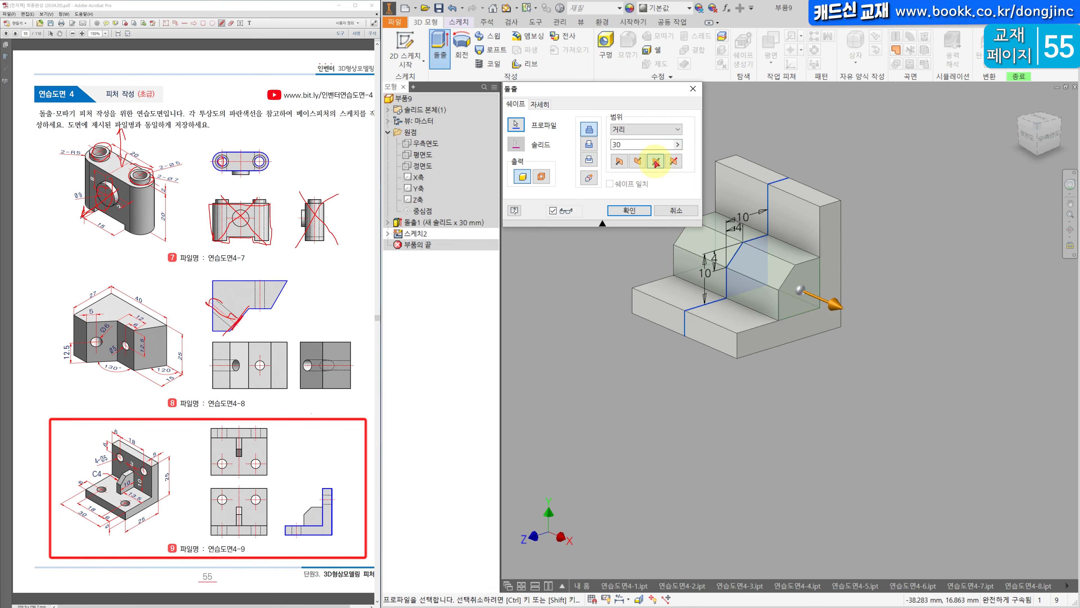
{"action": "left_click", "coordinate": [643, 142]}
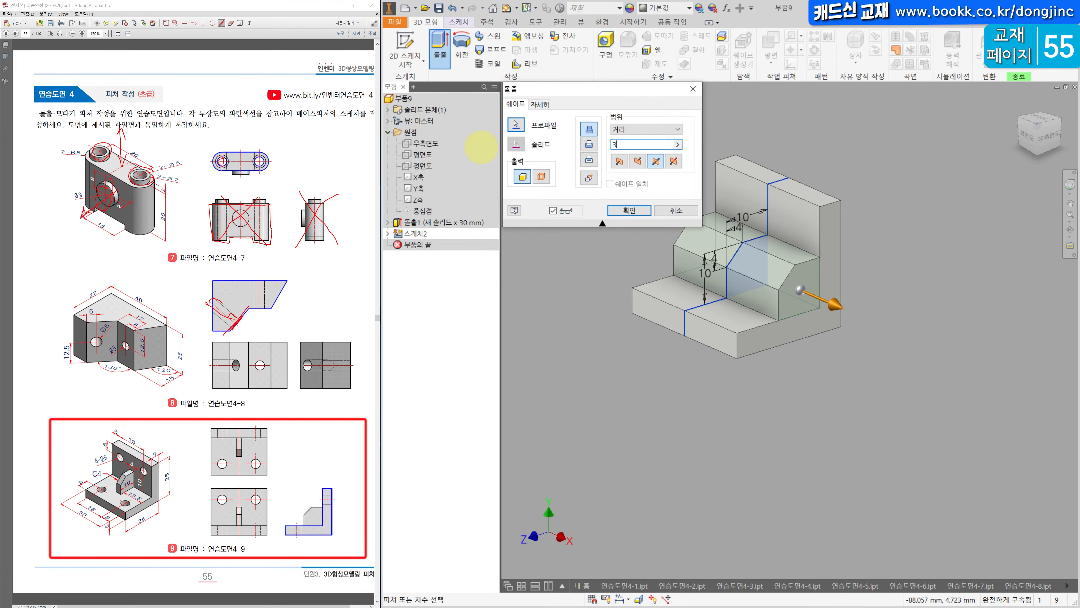
{"action": "key", "text": "Return"}
- Start a sketch on the upright wall's inner face and draw two circles about 5.7 mm in diameter above the rib, one on each side
{"action": "left_click", "coordinate": [404, 45]}
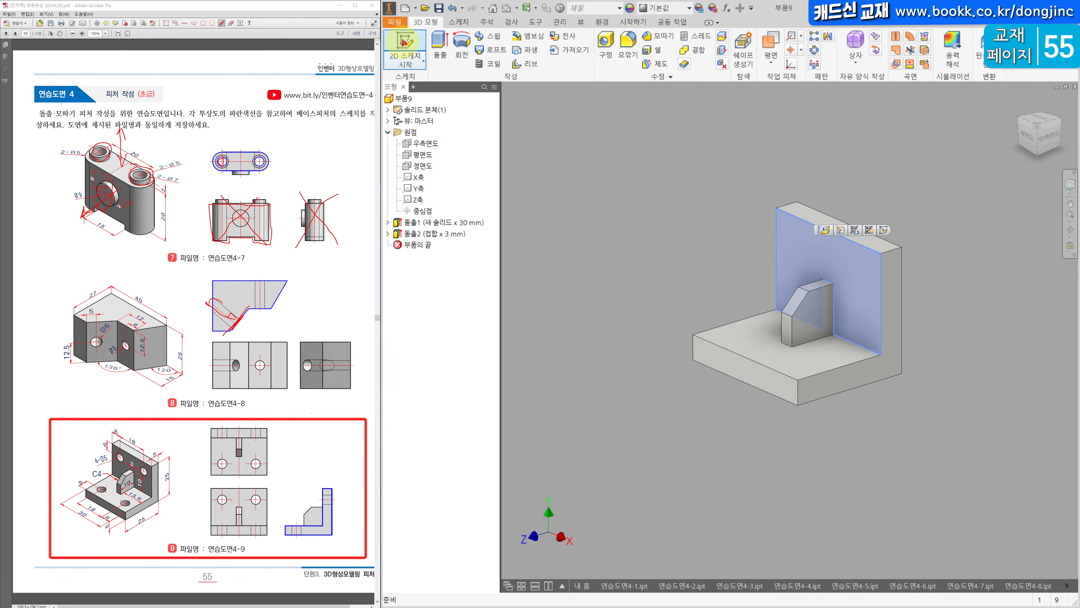
{"action": "left_click", "coordinate": [797, 258]}
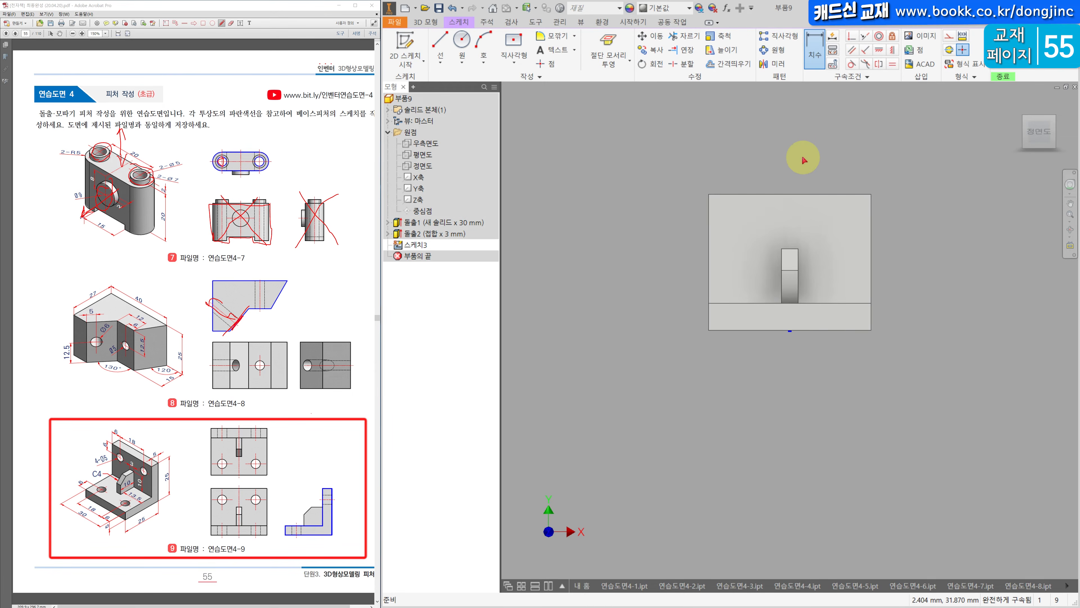
{"action": "left_click", "coordinate": [515, 62]}
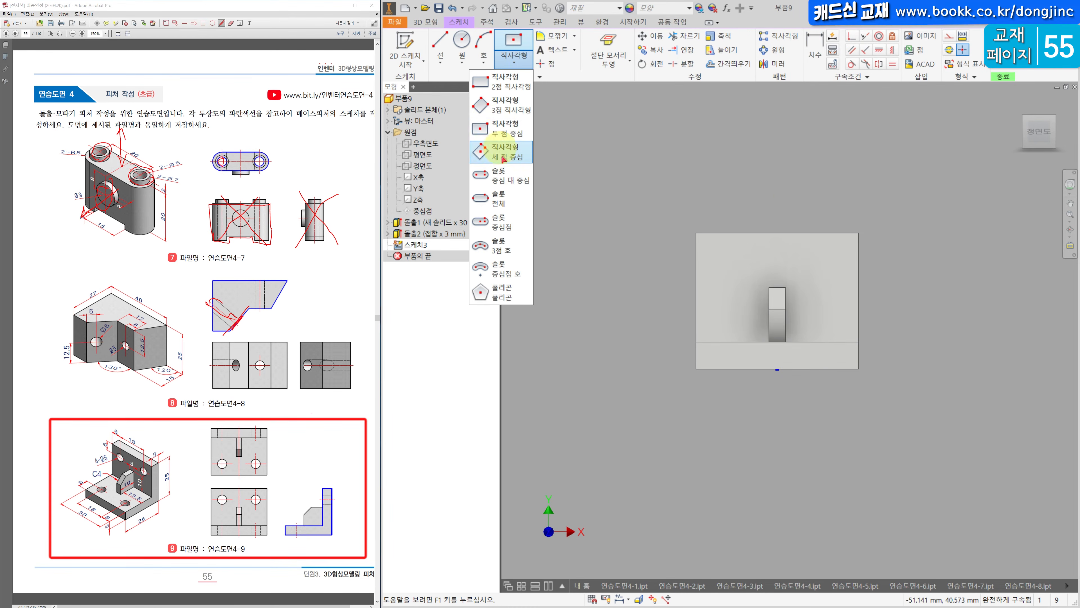
{"action": "left_click", "coordinate": [462, 42]}
{"action": "left_click", "coordinate": [736, 267]}
{"action": "left_click", "coordinate": [751, 269]}
{"action": "left_click", "coordinate": [825, 267]}
{"action": "left_click", "coordinate": [825, 280]}
- Dimension the wall's two circle centres 18 mm apart and the left centre 6 mm from the wall's left edge
{"action": "key", "text": "d"}
{"action": "left_click", "coordinate": [751, 264]}
{"action": "left_click", "coordinate": [838, 267]}
{"action": "left_click", "coordinate": [746, 172]}
{"action": "type", "text": "18"}
{"action": "key", "text": "Return"}
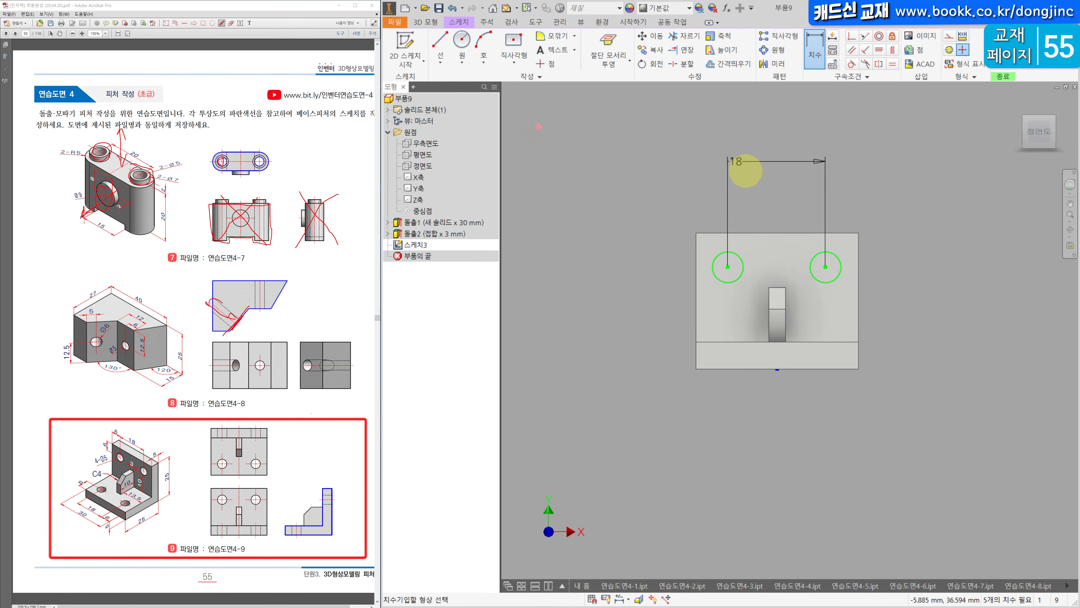
{"action": "left_click", "coordinate": [696, 274]}
{"action": "left_click", "coordinate": [694, 183]}
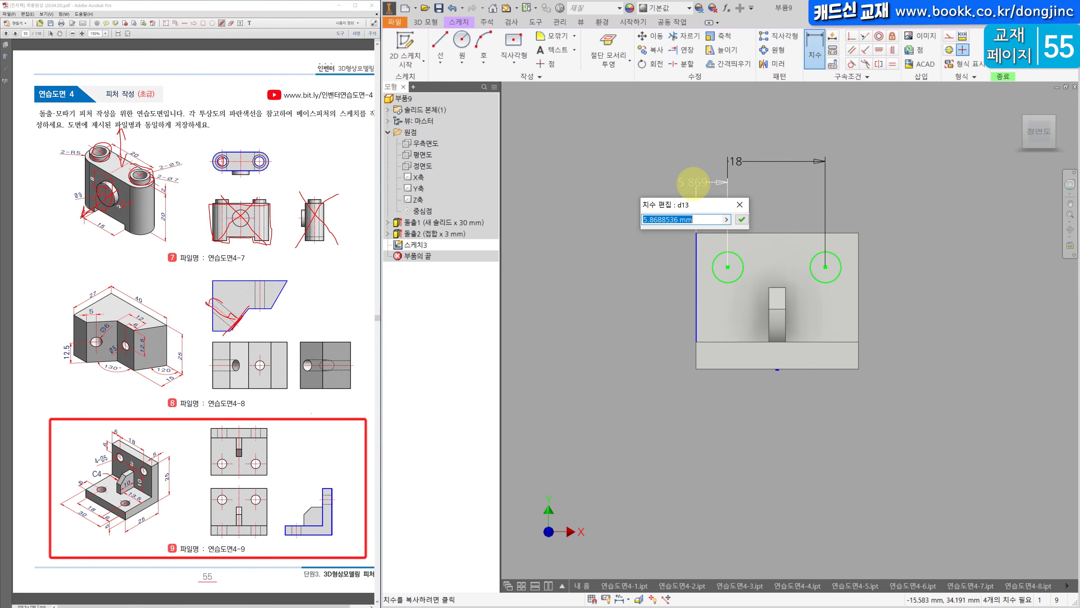
{"action": "type", "text": "6"}
{"action": "key", "text": "Return"}
- Align the two circle centres horizontally and dimension them 6 mm below the wall's top edge
{"action": "left_click", "coordinate": [878, 50]}
{"action": "left_click", "coordinate": [729, 256]}
{"action": "left_click", "coordinate": [825, 266]}
{"action": "key", "text": "d"}
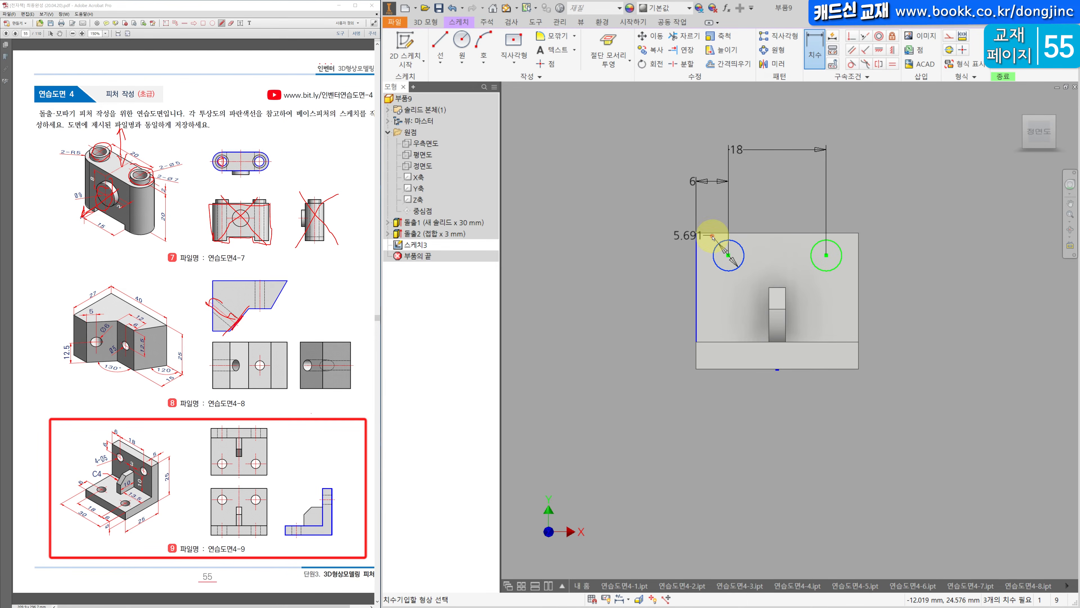
{"action": "left_click", "coordinate": [653, 245]}
{"action": "type", "text": "6"}
{"action": "key", "text": "Return"}
- Set the left circle's diameter to 5 mm and constrain the right circle equal to it
{"action": "left_click", "coordinate": [738, 255]}
{"action": "left_click", "coordinate": [753, 216]}
{"action": "key", "text": "Return"}
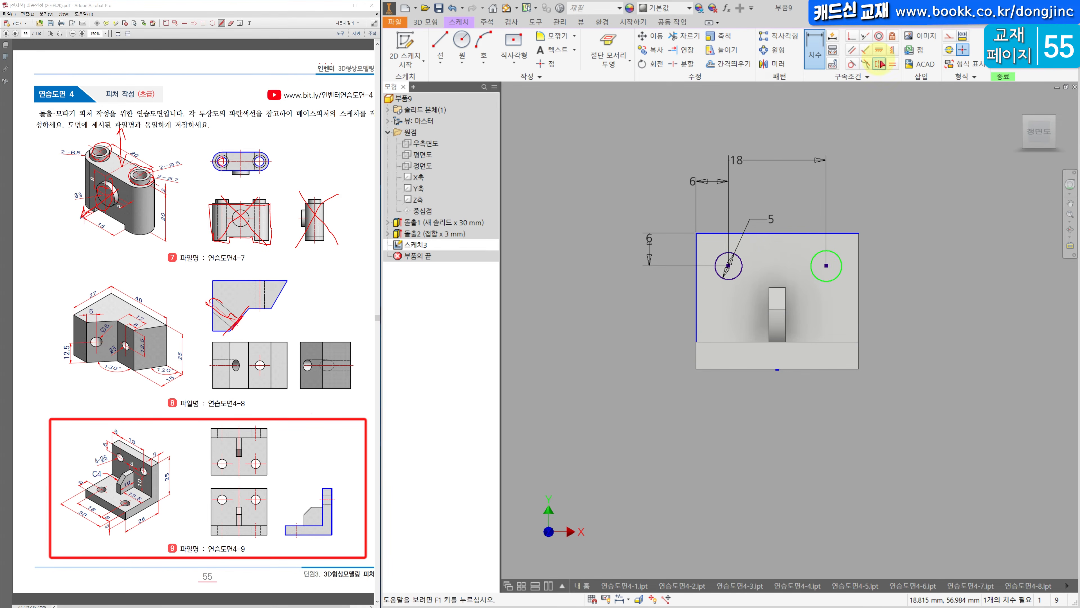
{"action": "left_click", "coordinate": [892, 65]}
{"action": "left_click", "coordinate": [813, 260]}
{"action": "left_click", "coordinate": [739, 260]}
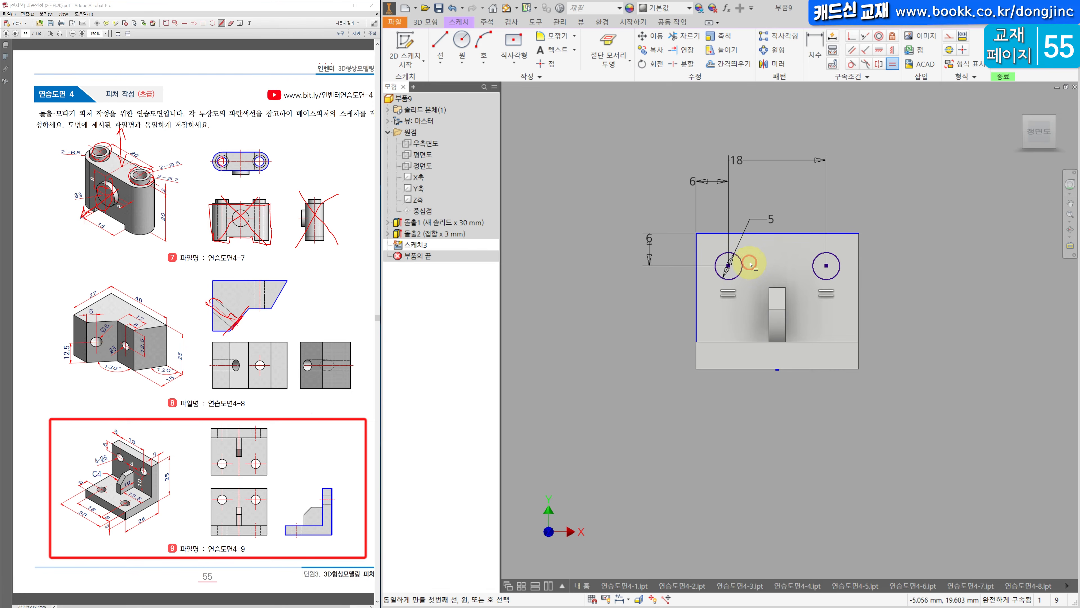
- Convert the projected top and left wall edges in the sketch to construction lines
{"action": "key", "text": "Escape"}
{"action": "left_click_drag", "start_coordinate": [711, 181], "coordinate": [681, 241]}
{"action": "left_click", "coordinate": [947, 38]}
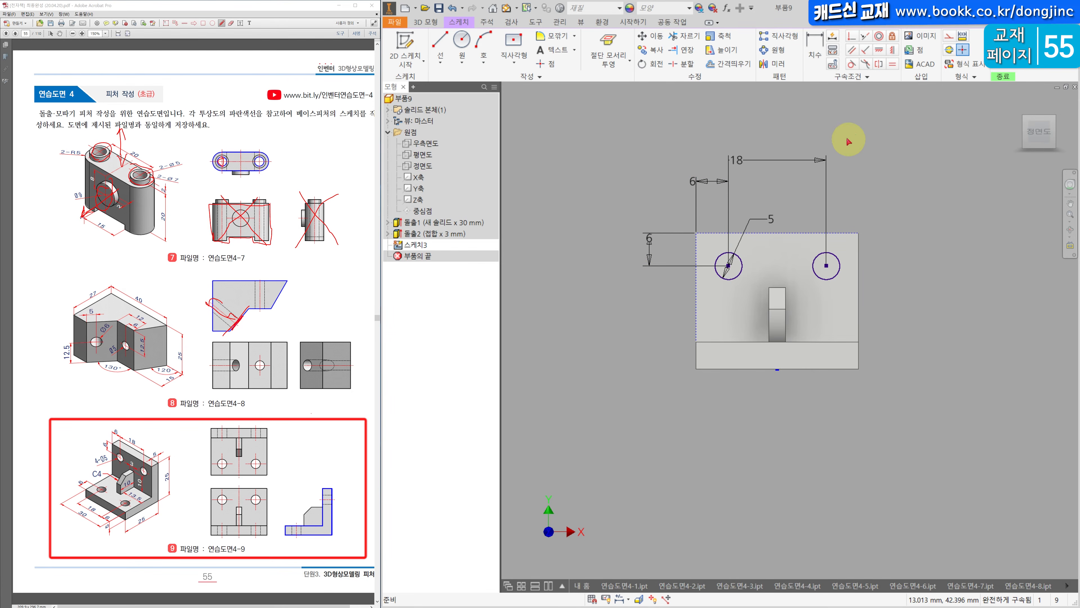
- Cut both circles through the upright wall with an extrusion distance of 23.750 mm
{"action": "left_click", "coordinate": [429, 23]}
{"action": "left_click", "coordinate": [439, 37]}
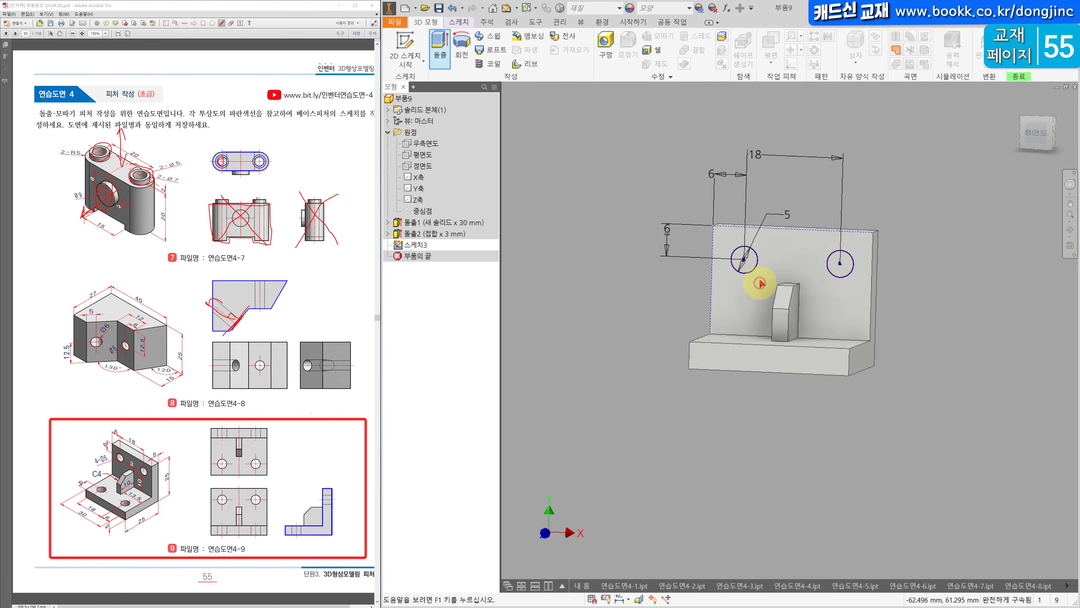
{"action": "left_click", "coordinate": [798, 251]}
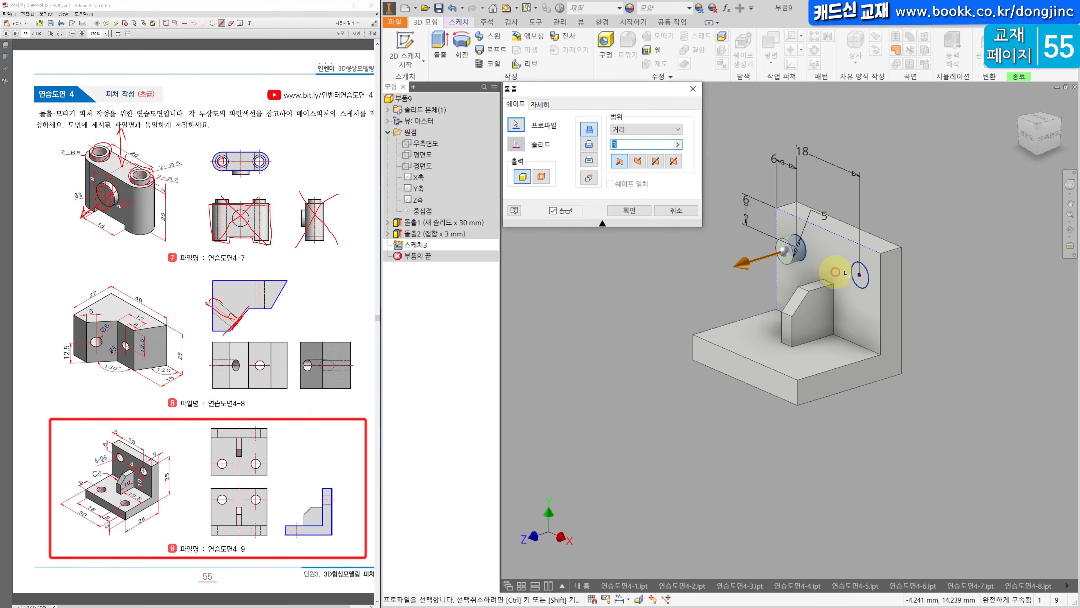
{"action": "left_click", "coordinate": [858, 275]}
{"action": "left_click_drag", "start_coordinate": [776, 253], "coordinate": [861, 237]}
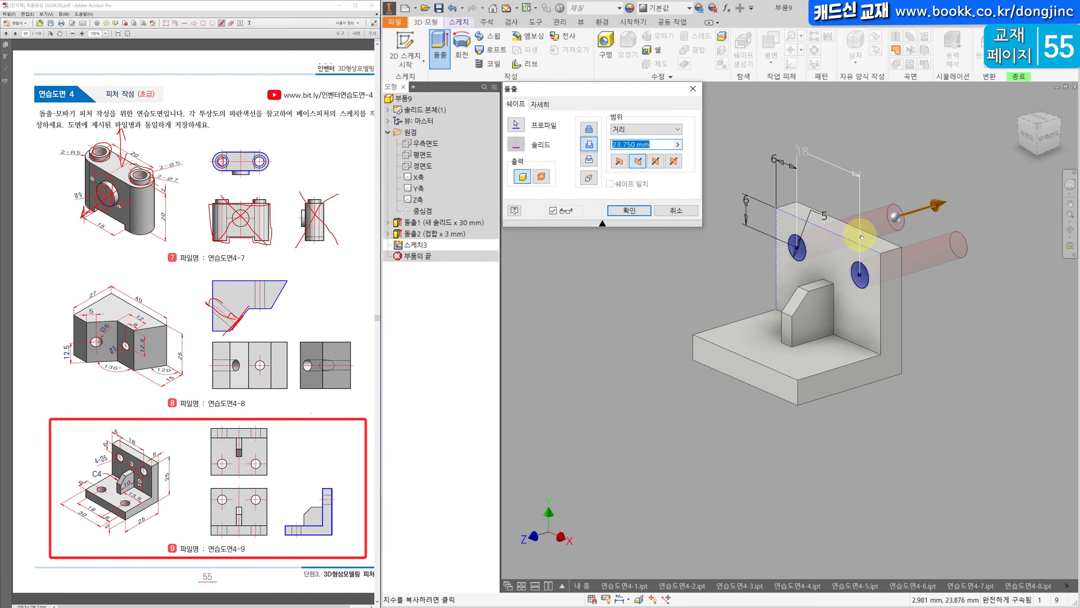
{"action": "key", "text": "Return"}
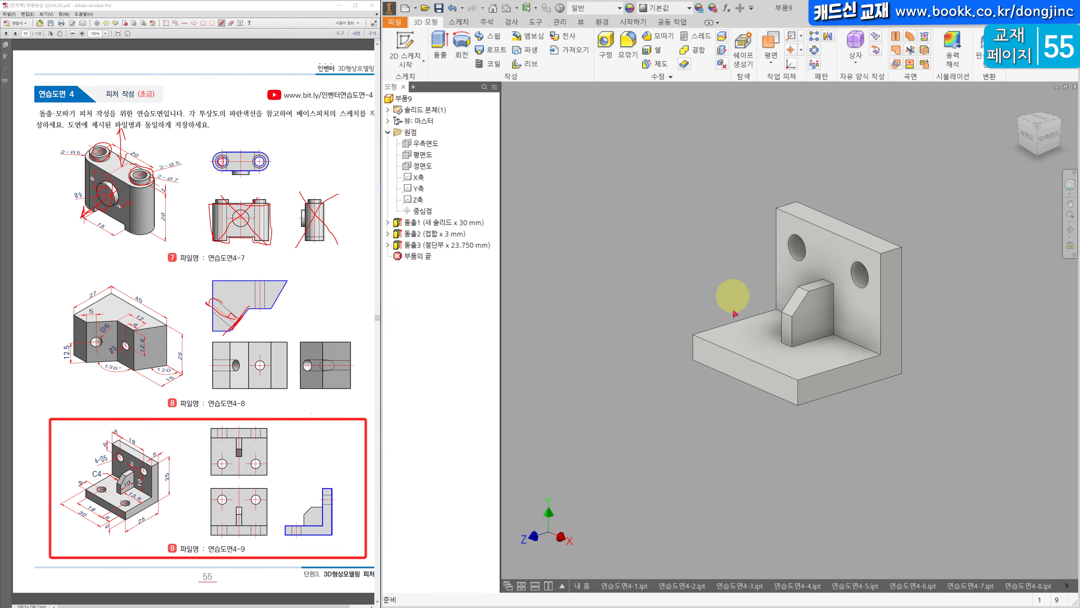
- Start a sketch on the base's upper face and draw two circles about 5.7 mm in diameter near the front edge
{"action": "left_click", "coordinate": [754, 348]}
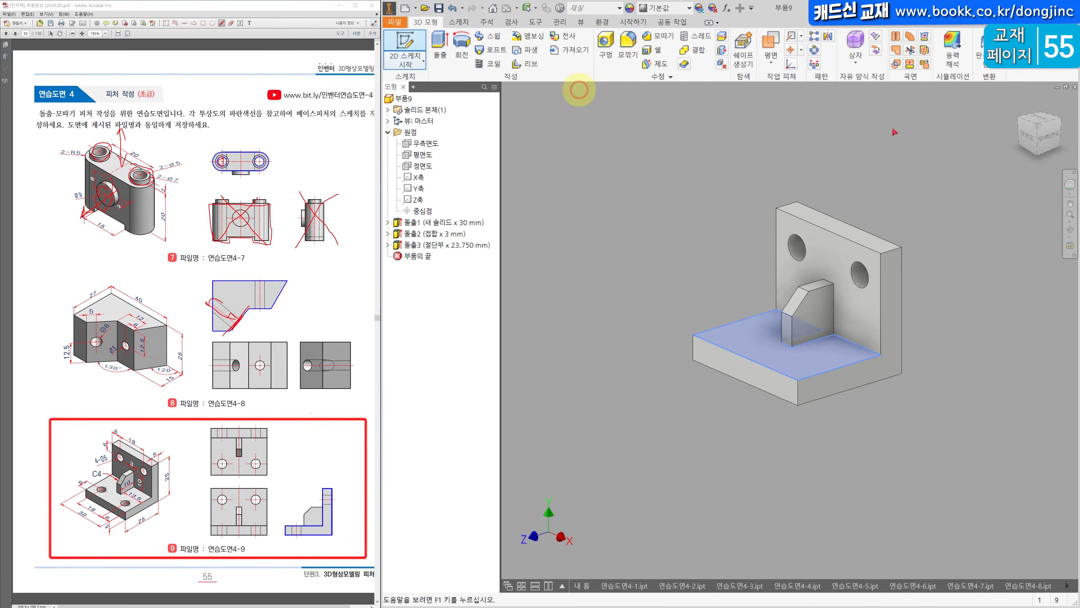
{"action": "left_click", "coordinate": [404, 45]}
{"action": "key", "text": "c"}
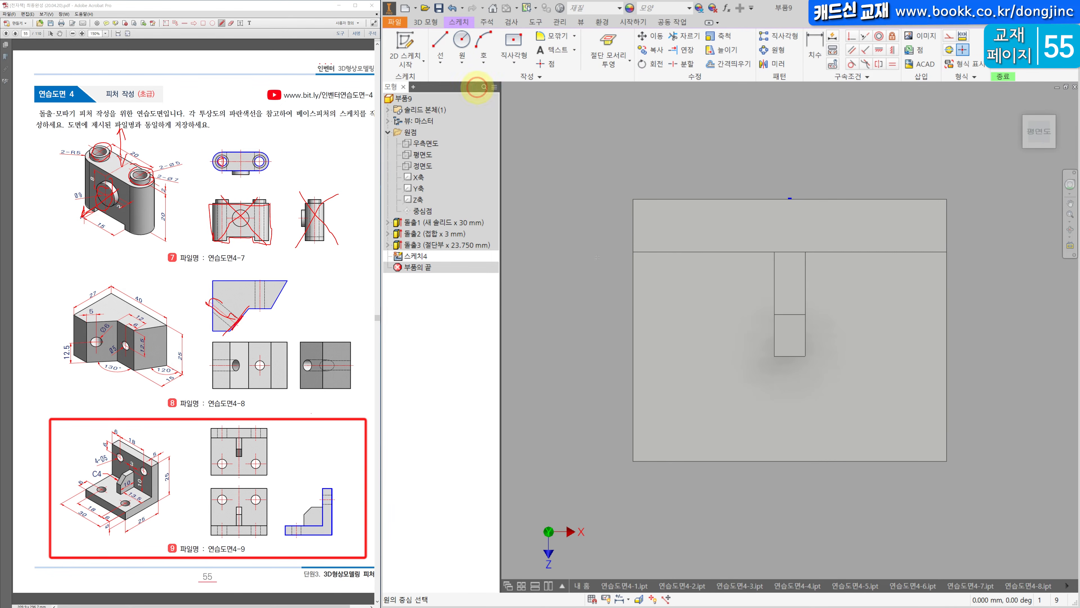
{"action": "left_click", "coordinate": [705, 393]}
{"action": "left_click", "coordinate": [729, 410]}
{"action": "left_click", "coordinate": [881, 394]}
{"action": "left_click", "coordinate": [901, 414]}
- Dimension the left base circle's centre 6 mm from the front edge and the two circle centres 18 mm apart
{"action": "left_click", "coordinate": [428, 22]}
{"action": "left_click", "coordinate": [450, 23]}
{"action": "left_click", "coordinate": [723, 417]}
{"action": "left_click", "coordinate": [692, 460]}
{"action": "left_click", "coordinate": [588, 424]}
{"action": "type", "text": "6"}
{"action": "key", "text": "Return"}
{"action": "left_click", "coordinate": [721, 421]}
{"action": "left_click", "coordinate": [879, 381]}
{"action": "left_click", "coordinate": [799, 498]}
{"action": "type", "text": "18"}
{"action": "key", "text": "Return"}
- Dimension the right base circle's centre 6 mm from the base's right edge and 6 mm from the front edge
{"action": "left_click", "coordinate": [921, 413]}
{"action": "left_click", "coordinate": [946, 426]}
{"action": "left_click", "coordinate": [929, 502]}
{"action": "type", "text": "6"}
{"action": "key", "text": "Return"}
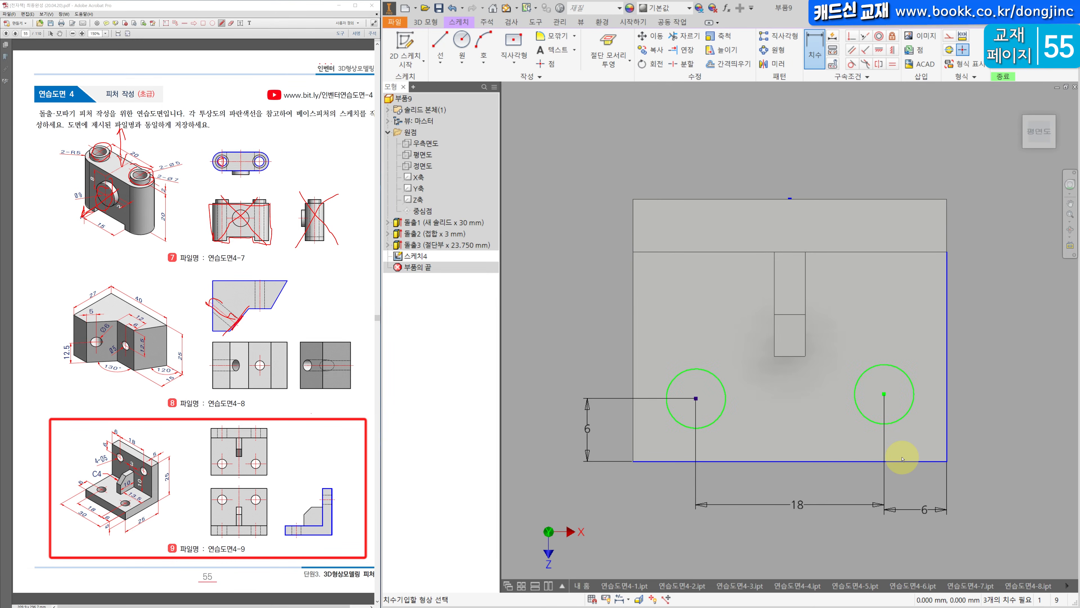
{"action": "left_click", "coordinate": [904, 460]}
{"action": "left_click", "coordinate": [900, 417]}
{"action": "left_click", "coordinate": [984, 411]}
{"action": "type", "text": "6"}
{"action": "key", "text": "Return"}
- Try to constrain the two base circle centres horizontally to each other
{"action": "left_click", "coordinate": [879, 50]}
{"action": "left_click", "coordinate": [883, 399]}
{"action": "left_click", "coordinate": [696, 399]}
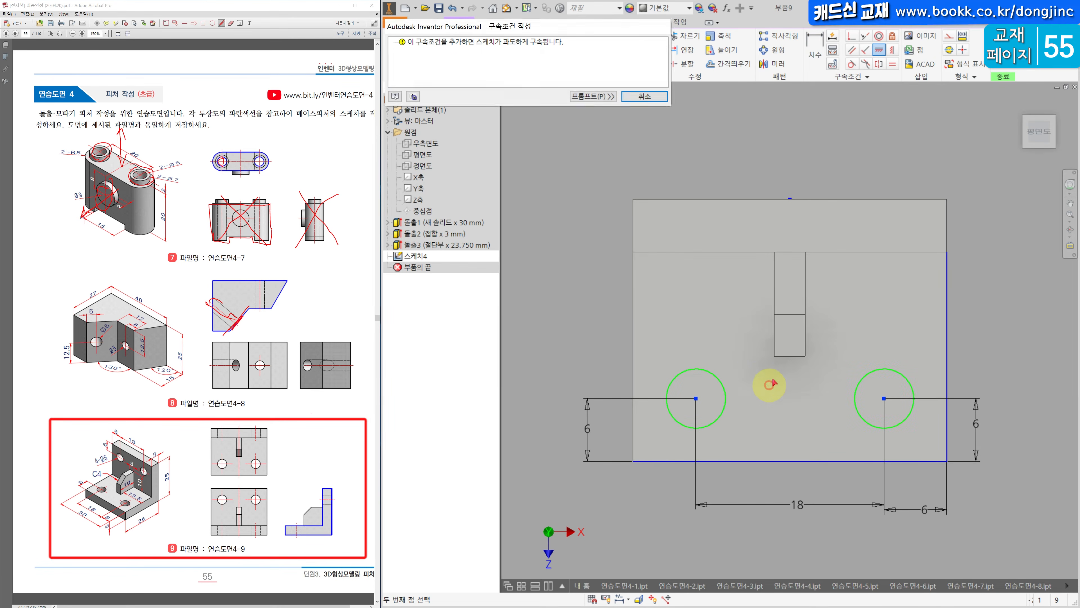
{"action": "key", "text": "Escape"}
- Set the left base circle's diameter to 5 mm and constrain the right base circle equal to it
{"action": "key", "text": "d"}
{"action": "left_click", "coordinate": [712, 374]}
{"action": "left_click", "coordinate": [727, 332]}
{"action": "type", "text": "5.6751845"}
{"action": "key", "text": "Return"}
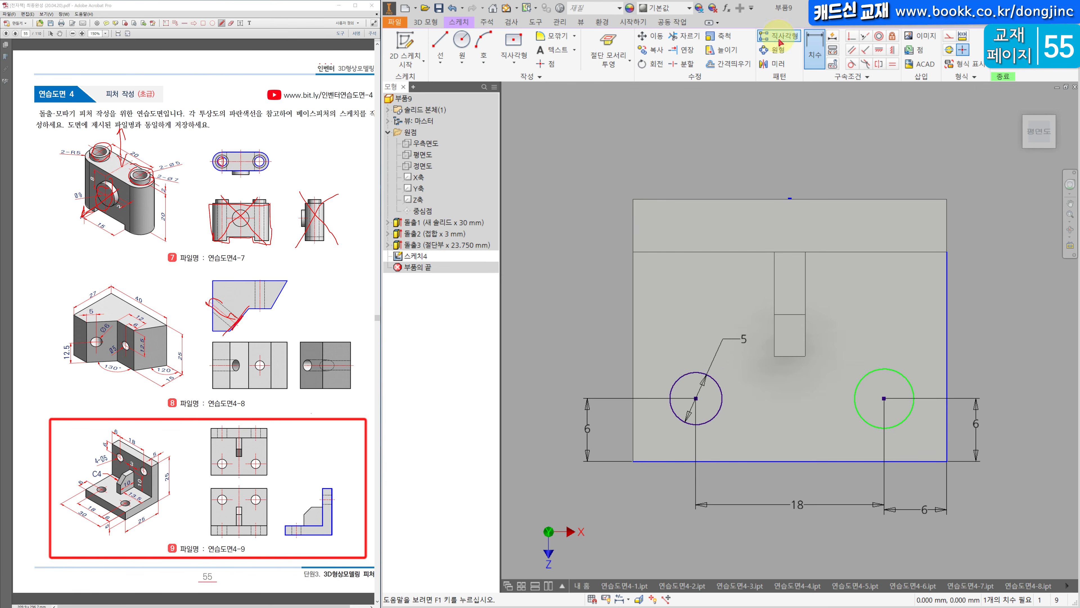
{"action": "left_click", "coordinate": [892, 64]}
{"action": "left_click", "coordinate": [717, 385]}
{"action": "left_click", "coordinate": [857, 389]}
- Convert the projected front and right base edges to construction lines
{"action": "key", "text": "Escape"}
{"action": "left_click_drag", "start_coordinate": [981, 477], "coordinate": [932, 439]}
{"action": "left_click", "coordinate": [952, 39]}
- Cut both base circles down through the base plate with an extrusion distance of 23.750 mm
{"action": "left_click", "coordinate": [426, 22]}
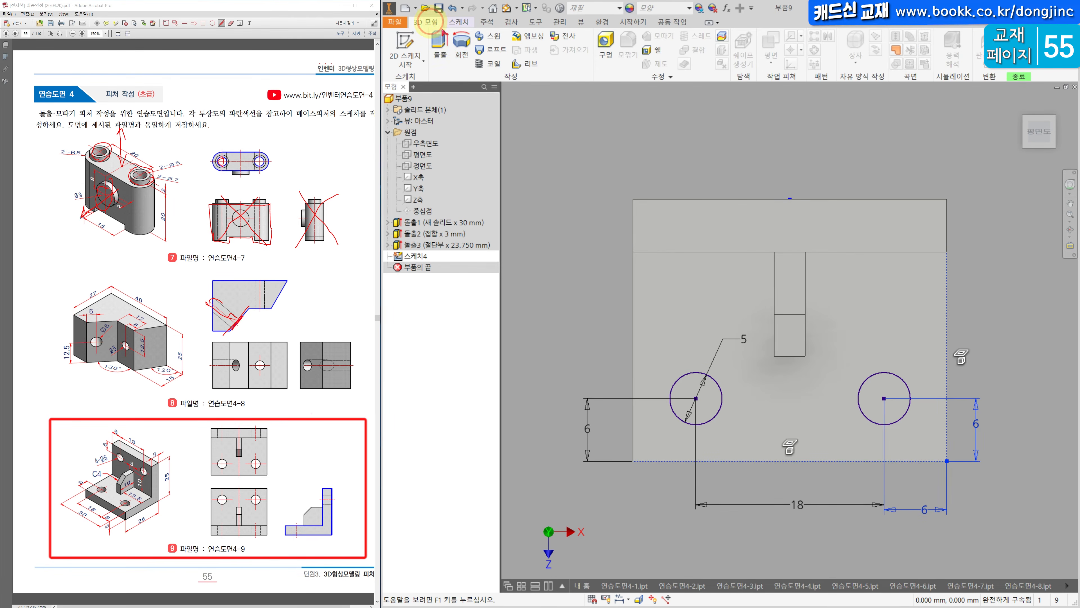
{"action": "left_click", "coordinate": [438, 49]}
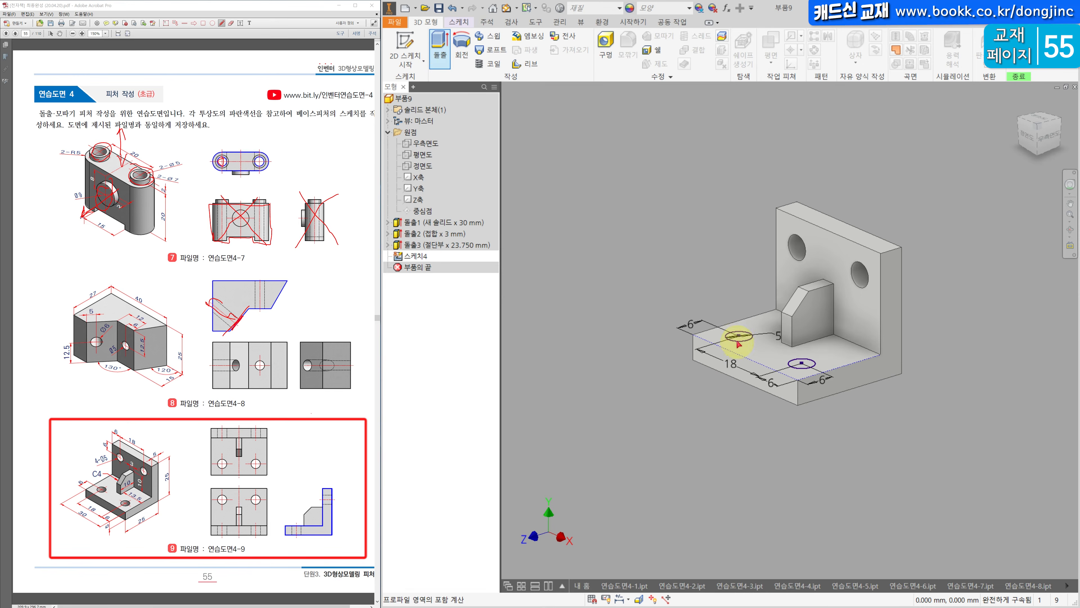
{"action": "left_click", "coordinate": [834, 460]}
{"action": "left_click", "coordinate": [782, 387]}
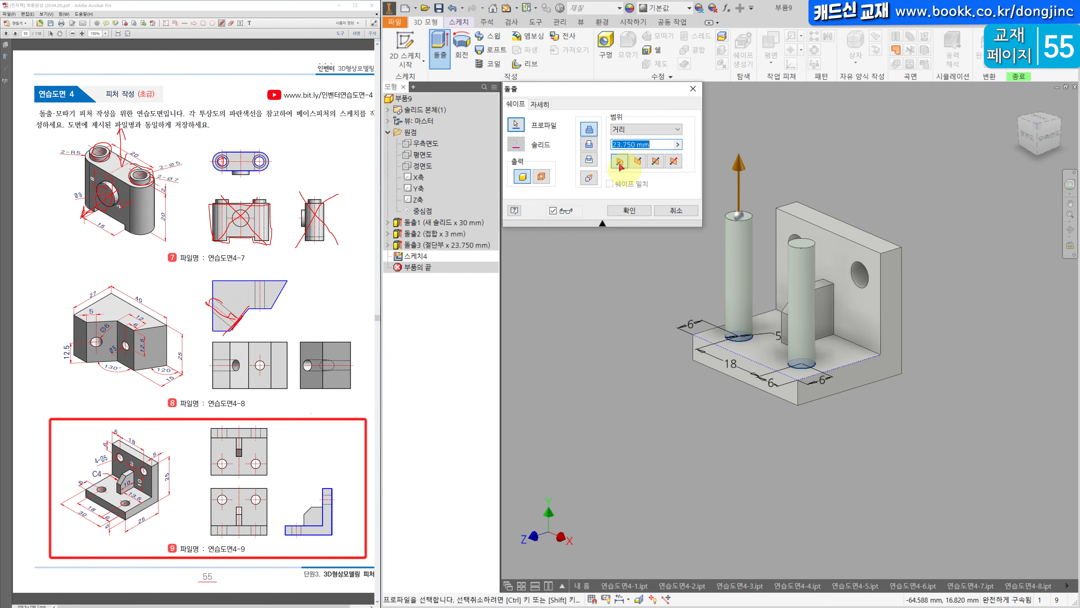
{"action": "left_click", "coordinate": [588, 145]}
{"action": "left_click", "coordinate": [629, 209]}
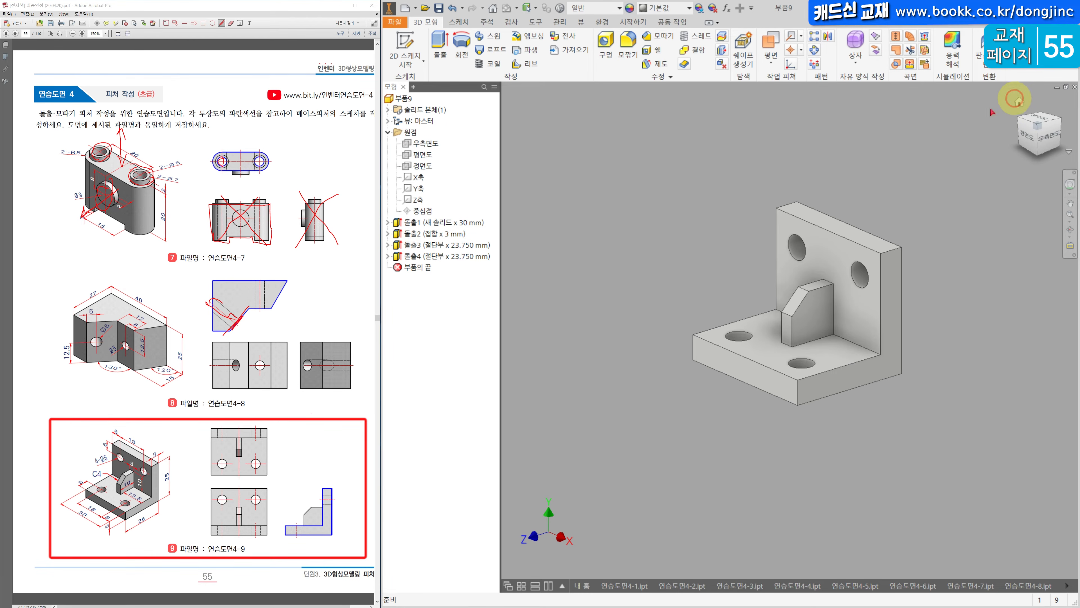
- Show the finished bracket in the home view and save the part as 연습도면4-9
{"action": "left_click", "coordinate": [1021, 102]}
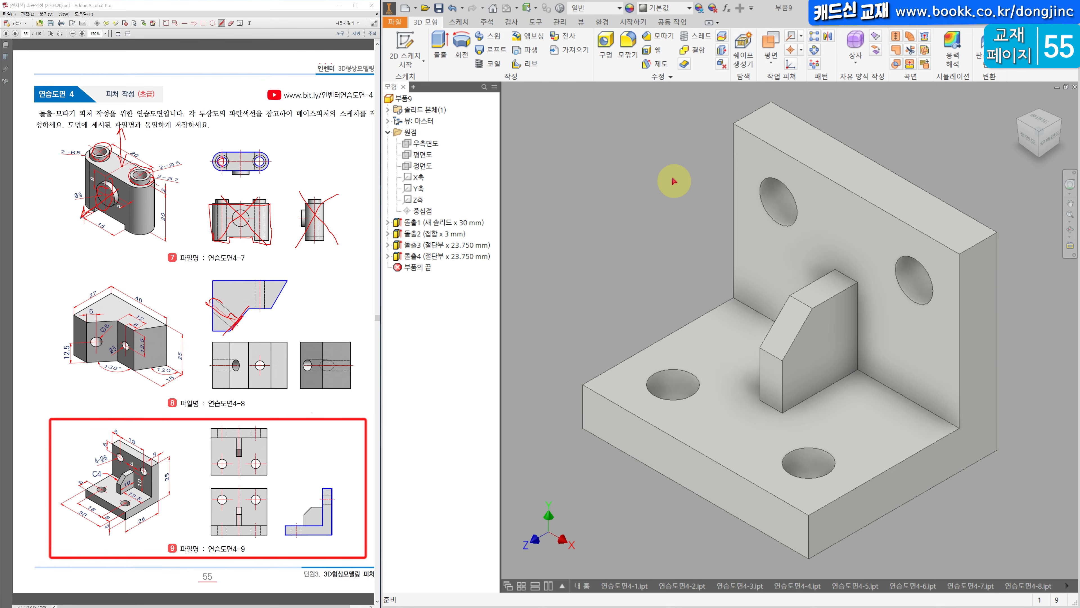
{"action": "key", "text": "ctrl+s"}
{"action": "left_click", "coordinate": [711, 434]}
{"action": "left_click", "coordinate": [755, 473]}
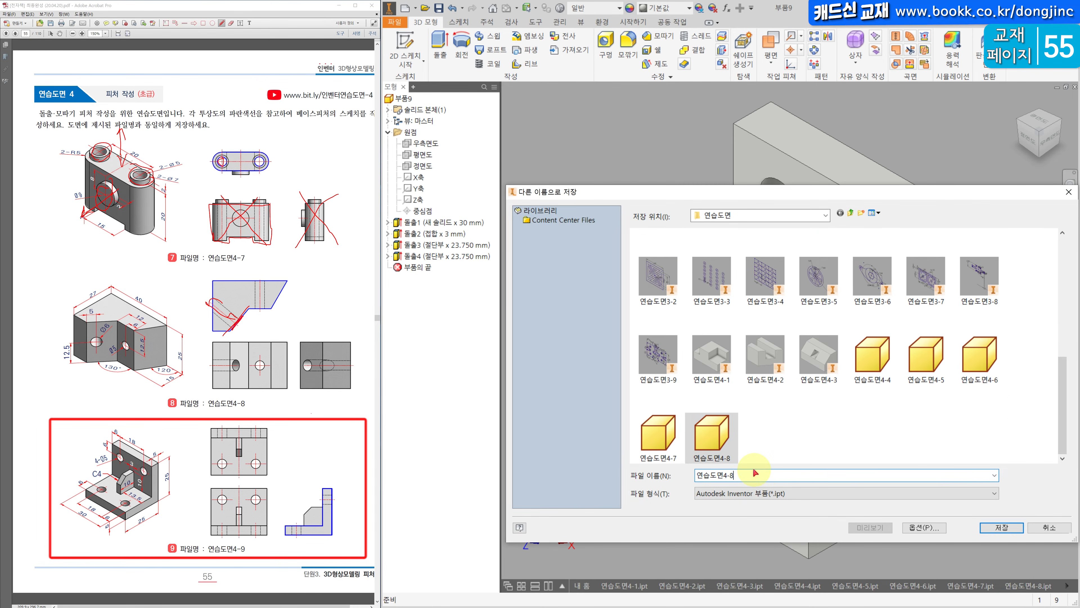
{"action": "key", "text": "BackSpace"}
{"action": "type", "text": "9"}
{"action": "key", "text": "Return"}
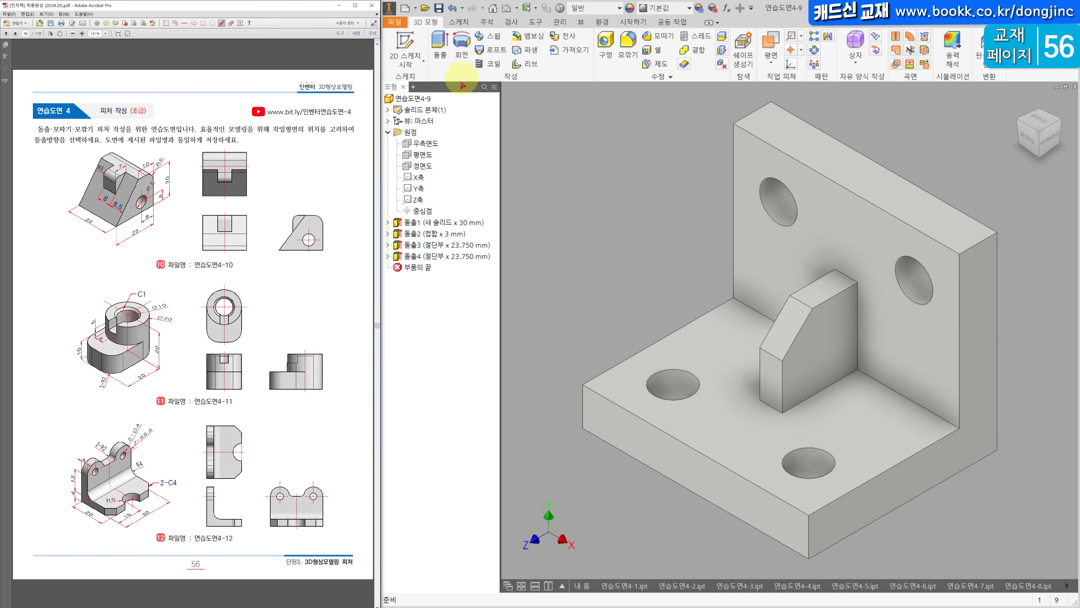
- Create a new part from the 부품.ipt template
{"action": "left_click", "coordinate": [404, 8]}
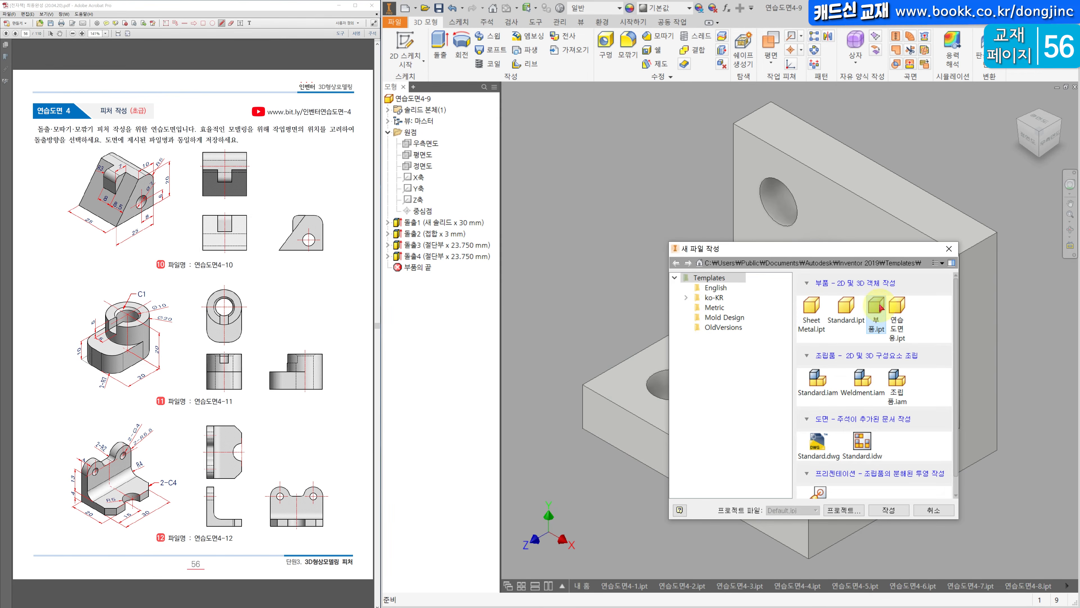
{"action": "double_click", "coordinate": [877, 305]}
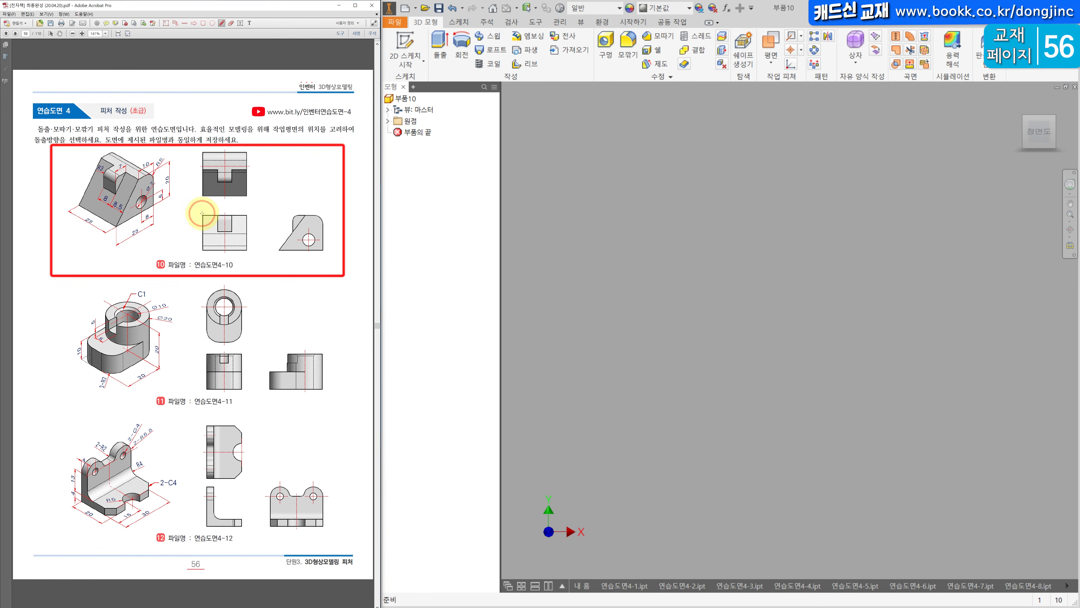
- In Adobe Acrobat, outline and cross out practice drawing 4-10's top and front views in red, and undo the stray stroke on the isometric view
{"action": "mouse_move", "coordinate": [202, 214]}
{"action": "left_mouse_down"}
{"action": "mouse_move", "coordinate": [208, 253]}
{"action": "mouse_move", "coordinate": [241, 251]}
{"action": "mouse_move", "coordinate": [240, 211]}
{"action": "mouse_move", "coordinate": [196, 211]}
{"action": "left_mouse_up"}
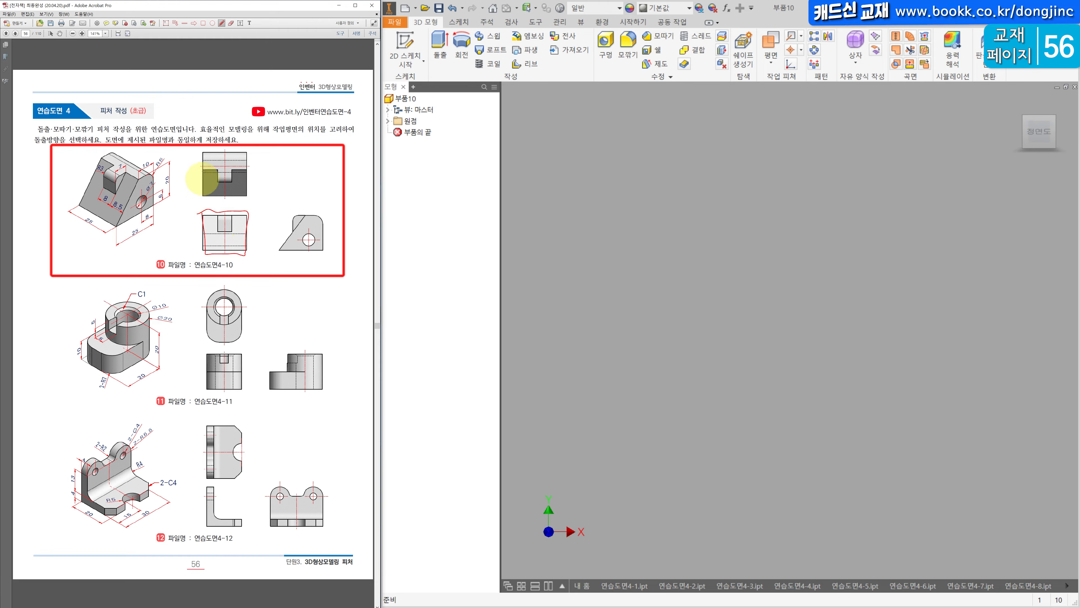
{"action": "mouse_move", "coordinate": [201, 150]}
{"action": "left_mouse_down"}
{"action": "mouse_move", "coordinate": [196, 189]}
{"action": "mouse_move", "coordinate": [245, 198]}
{"action": "mouse_move", "coordinate": [242, 148]}
{"action": "mouse_move", "coordinate": [203, 207]}
{"action": "left_mouse_up"}
{"action": "mouse_move", "coordinate": [200, 150]}
{"action": "left_mouse_down"}
{"action": "mouse_move", "coordinate": [246, 202]}
{"action": "mouse_move", "coordinate": [186, 255]}
{"action": "left_mouse_up"}
{"action": "left_click_drag", "start_coordinate": [195, 210], "coordinate": [235, 244]}
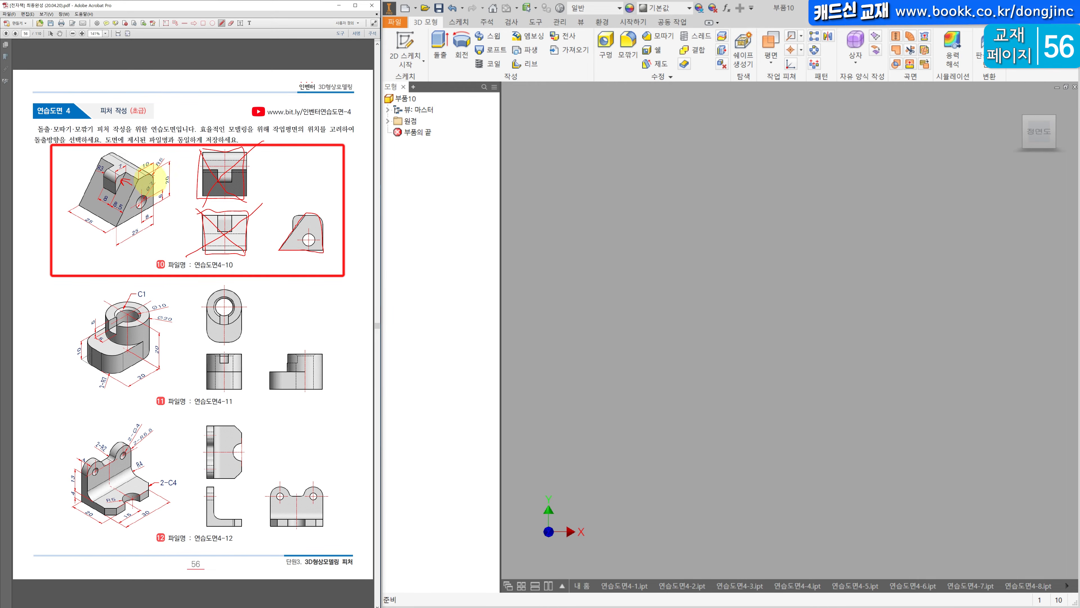
{"action": "left_click_drag", "start_coordinate": [131, 192], "coordinate": [122, 220]}
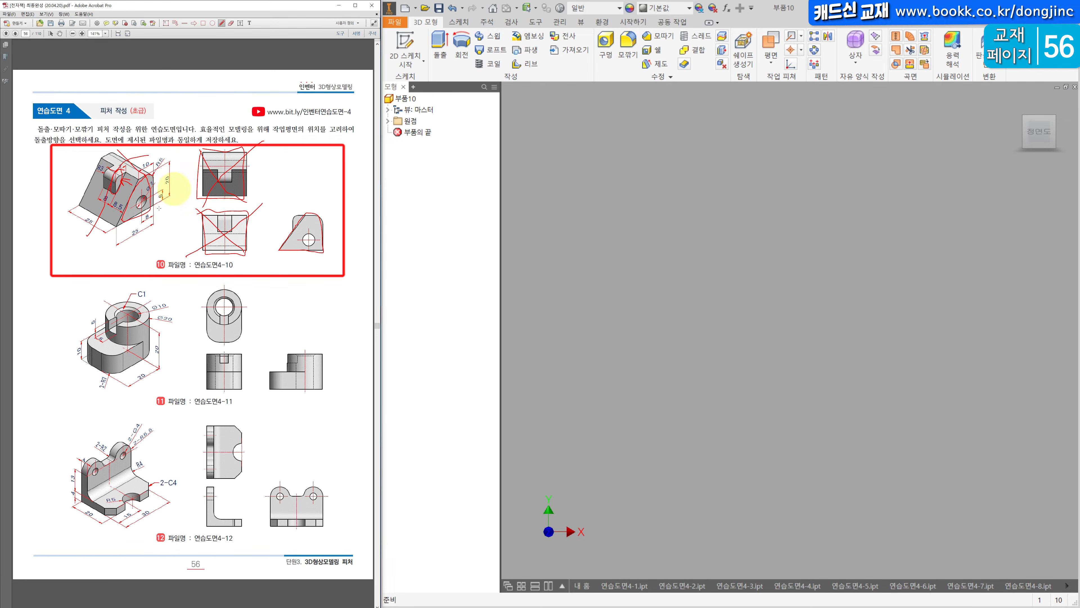
{"action": "key", "text": "ctrl+z"}
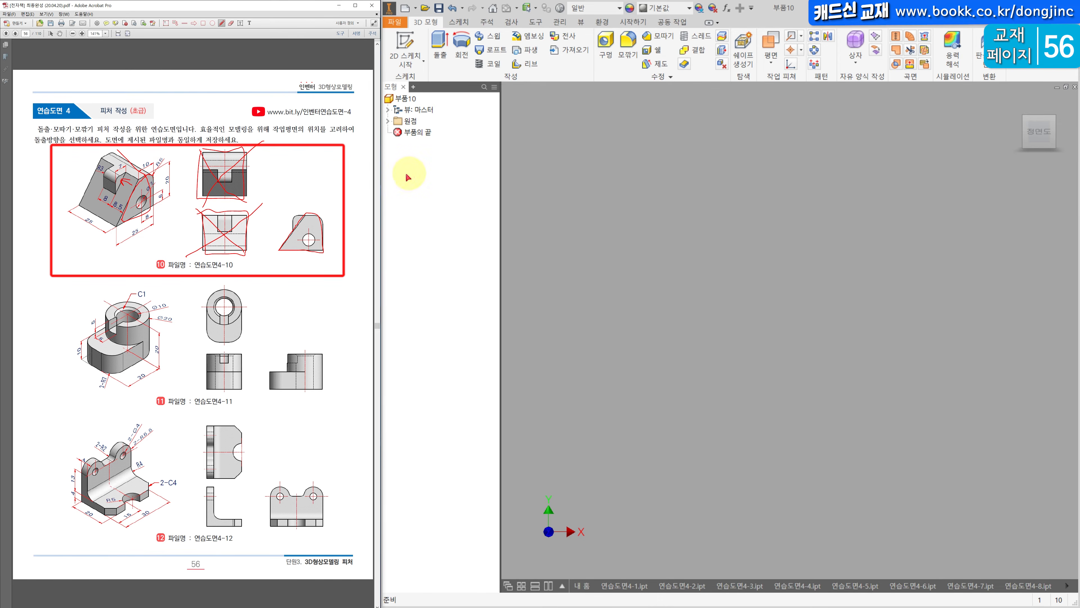
- Start a sketch on the 우측면도 plane and draw a closed four-sided profile with one sloping side, cornered at the origin
{"action": "left_click", "coordinate": [408, 174]}
{"action": "key", "text": "s"}
{"action": "left_click", "coordinate": [869, 188]}
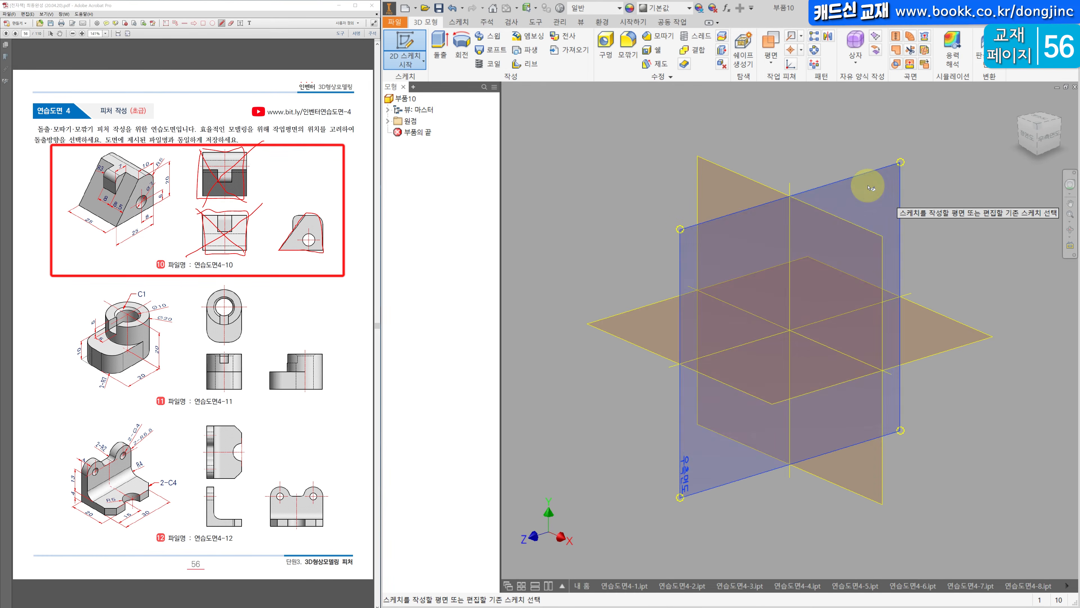
{"action": "key", "text": "l"}
{"action": "left_click", "coordinate": [790, 330]}
{"action": "left_click", "coordinate": [789, 190]}
{"action": "left_click", "coordinate": [735, 190]}
{"action": "left_click", "coordinate": [637, 329]}
{"action": "left_click", "coordinate": [789, 330]}
- Dimension the profile with a vertical side of 20 mm, a base of 25 mm and an upper edge of 10 mm
{"action": "key", "text": "d"}
{"action": "left_click", "coordinate": [790, 274]}
{"action": "left_click", "coordinate": [825, 261]}
{"action": "type", "text": "20"}
{"action": "key", "text": "Return"}
{"action": "left_click", "coordinate": [742, 330]}
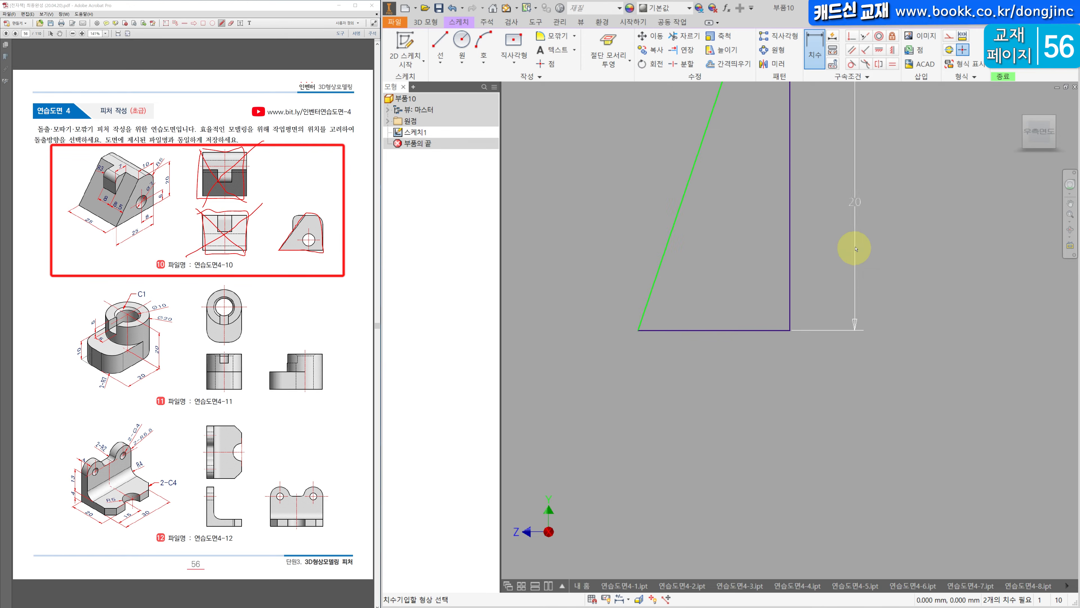
{"action": "left_click", "coordinate": [728, 362]}
{"action": "type", "text": "25"}
{"action": "key", "text": "Return"}
{"action": "scroll", "coordinate": [773, 332], "scroll_direction": "down", "scroll_amount": 5}
{"action": "middle_click_drag", "start_coordinate": [722, 272], "coordinate": [693, 360]}
{"action": "left_click", "coordinate": [741, 317]}
{"action": "left_click", "coordinate": [742, 299]}
{"action": "type", "text": "10"}
{"action": "key", "text": "Return"}
- Draw a circle inside the profile and set its diameter to 7 mm
{"action": "left_click", "coordinate": [462, 39]}
{"action": "left_click", "coordinate": [719, 372]}
{"action": "left_click", "coordinate": [740, 378]}
{"action": "key", "text": "d"}
{"action": "left_click", "coordinate": [719, 394]}
{"action": "left_click", "coordinate": [786, 449]}
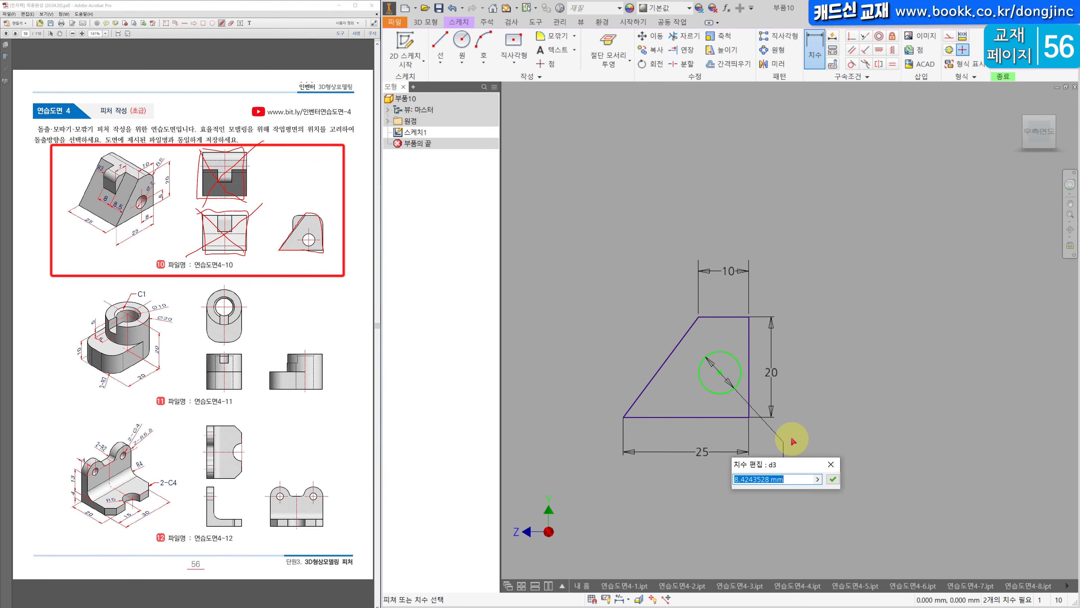
{"action": "type", "text": "7"}
{"action": "key", "text": "Return"}
- Locate the circle's centre 6 mm above the base and 8 mm from the profile's vertical side
{"action": "left_click", "coordinate": [723, 377]}
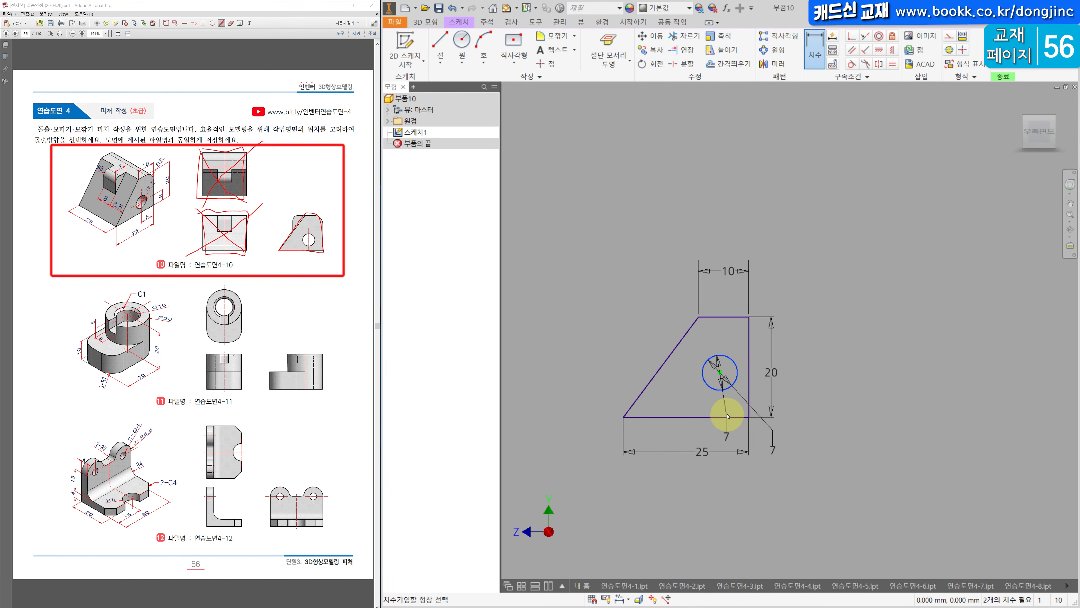
{"action": "left_click", "coordinate": [728, 421]}
{"action": "left_click", "coordinate": [807, 381]}
{"action": "type", "text": "6"}
{"action": "key", "text": "Return"}
{"action": "left_click", "coordinate": [750, 383]}
{"action": "left_click", "coordinate": [714, 442]}
{"action": "type", "text": "8"}
{"action": "key", "text": "Return"}
- Round the corner between the profile's upper edge and vertical side with a 5 mm sketch fillet
{"action": "left_click", "coordinate": [457, 48]}
{"action": "key", "text": "Escape"}
{"action": "key", "text": "Home"}
{"action": "left_click", "coordinate": [566, 37]}
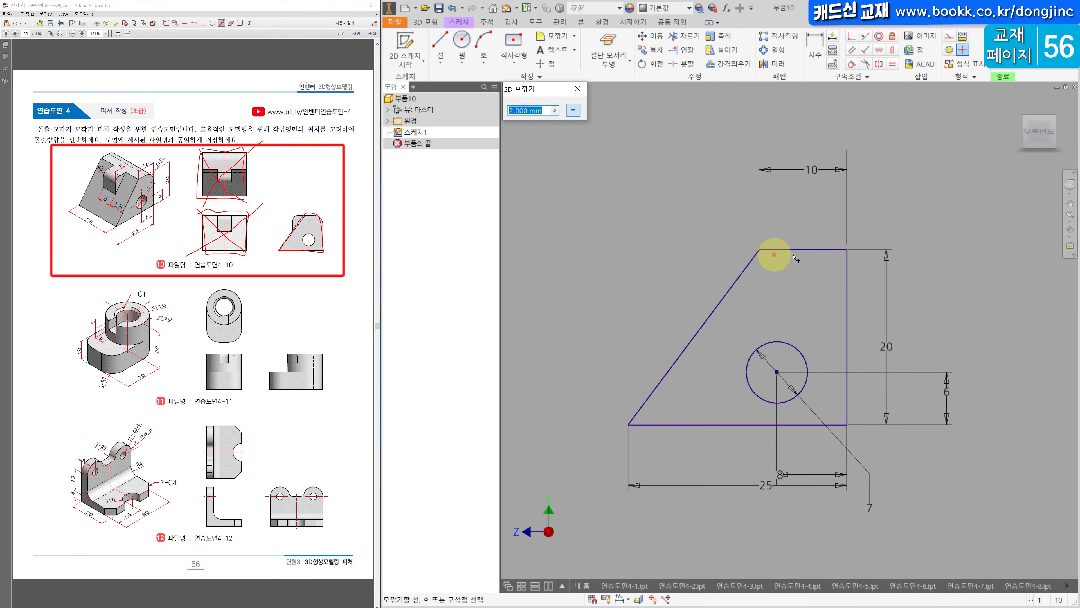
{"action": "left_click", "coordinate": [821, 249]}
{"action": "left_click", "coordinate": [847, 283]}
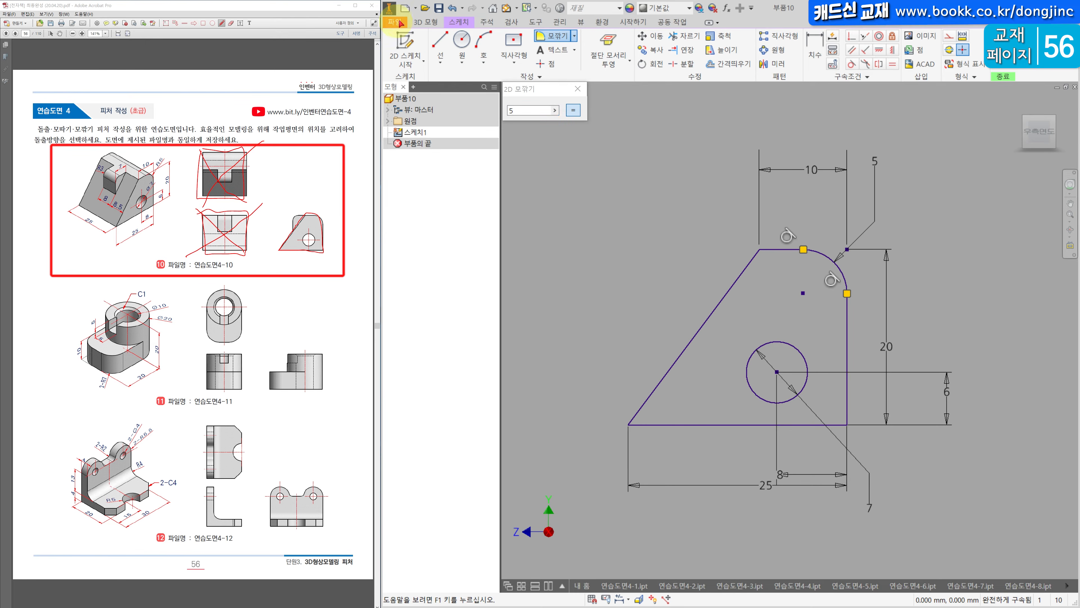
- Extrude the profile around the hole symmetrically with a distance of 25 mm
{"action": "left_click", "coordinate": [425, 21]}
{"action": "left_click", "coordinate": [440, 47]}
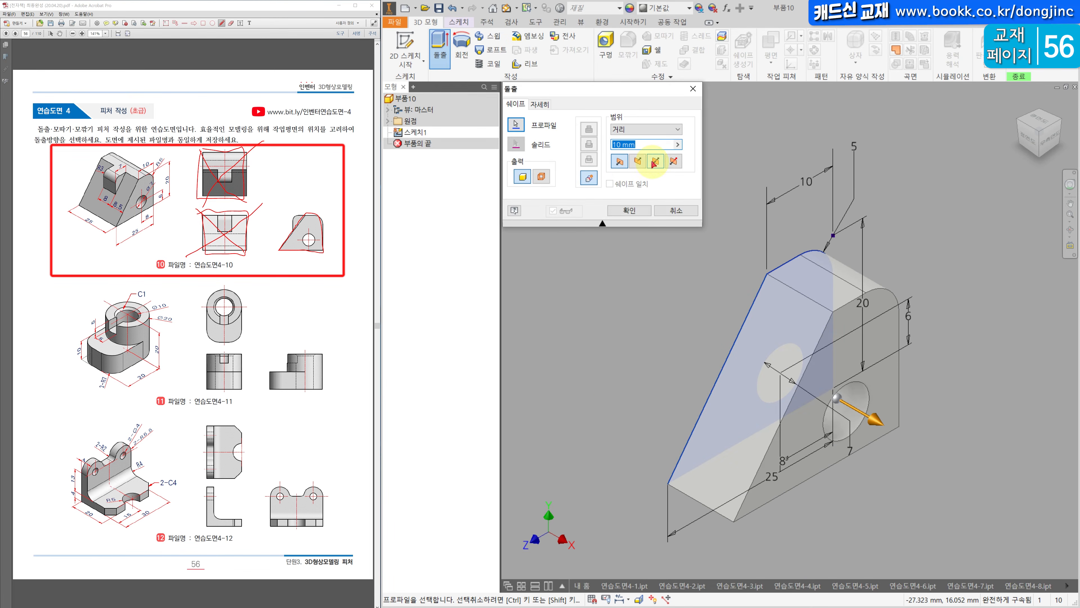
{"action": "left_click", "coordinate": [655, 162]}
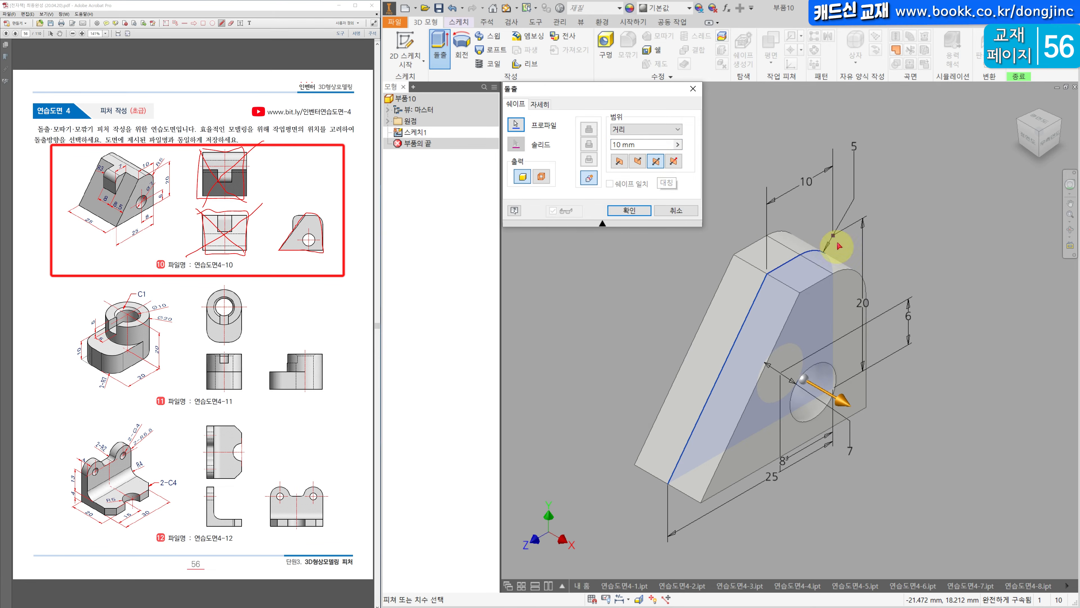
{"action": "left_click_drag", "start_coordinate": [646, 146], "coordinate": [426, 160]}
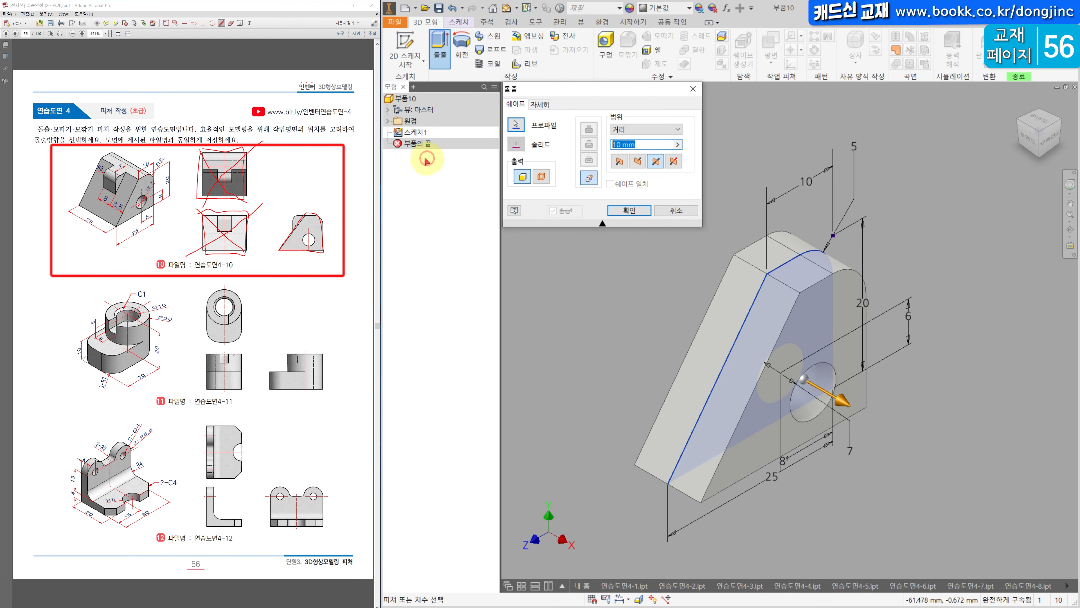
{"action": "type", "text": "25"}
{"action": "key", "text": "Return"}
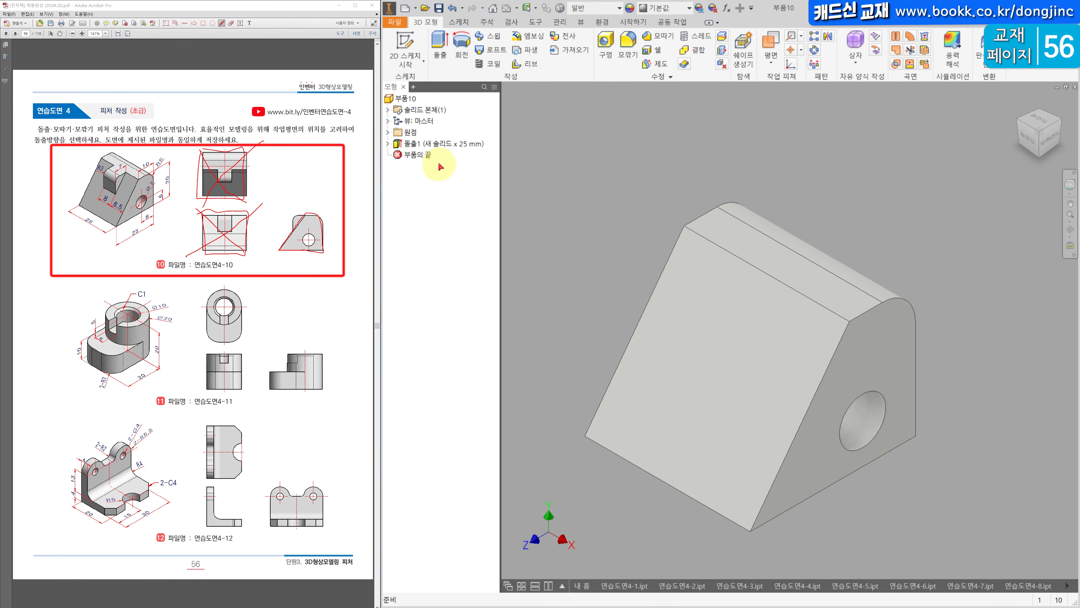
- Start a sketch on the origin's 우측면도 plane, slice the graphics there and project the cut edges
{"action": "left_click", "coordinate": [387, 132]}
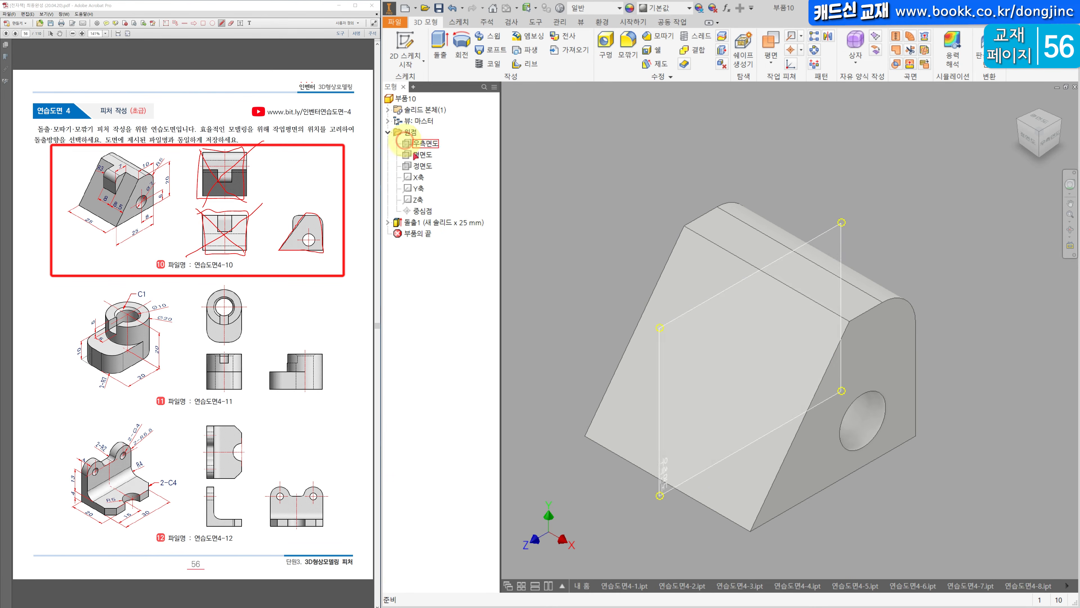
{"action": "left_click", "coordinate": [432, 144]}
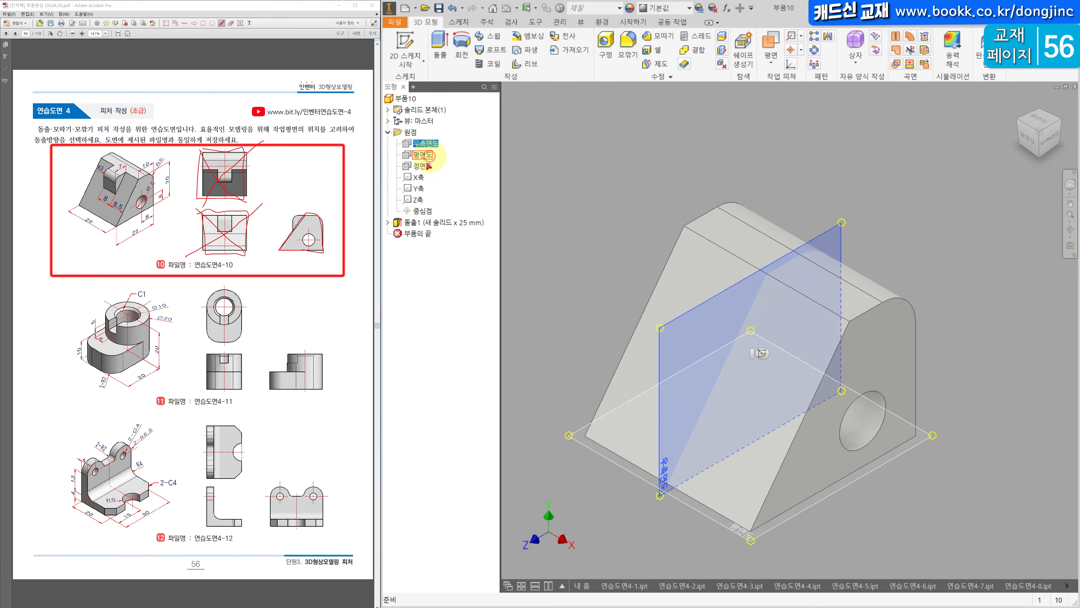
{"action": "left_click", "coordinate": [415, 43]}
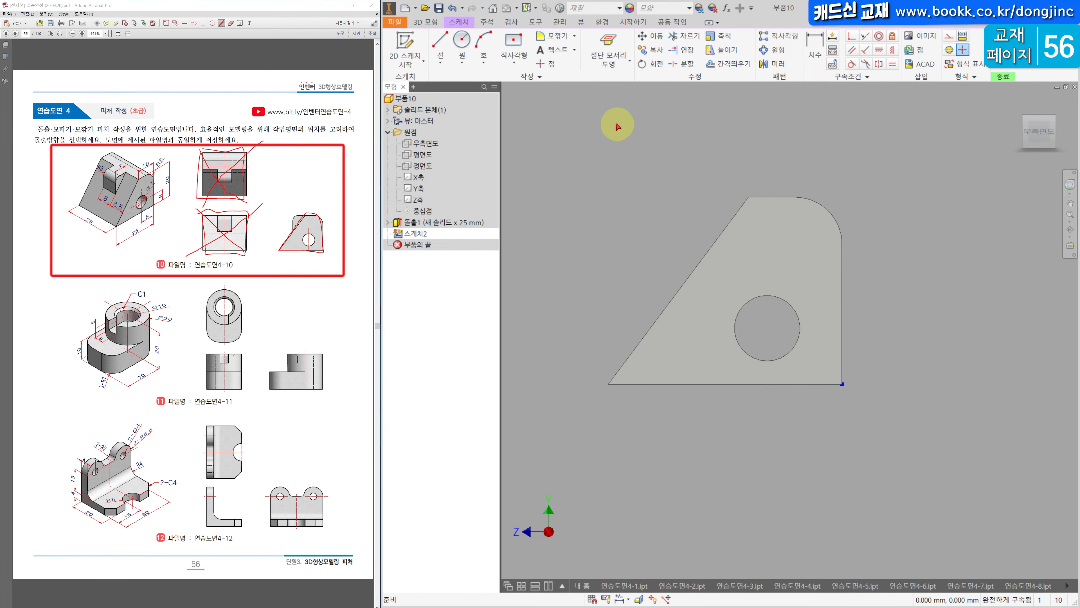
{"action": "key", "text": "F7"}
{"action": "middle_click_drag", "start_coordinate": [599, 193], "coordinate": [620, 212]}
{"action": "left_click", "coordinate": [604, 38]}
- Draw a horizontal line from the slope's upper corner and a vertical line down to the slope, rounding their corner with radius 3 mm
{"action": "left_click", "coordinate": [445, 44]}
{"action": "left_click", "coordinate": [768, 216]}
{"action": "left_click", "coordinate": [691, 215]}
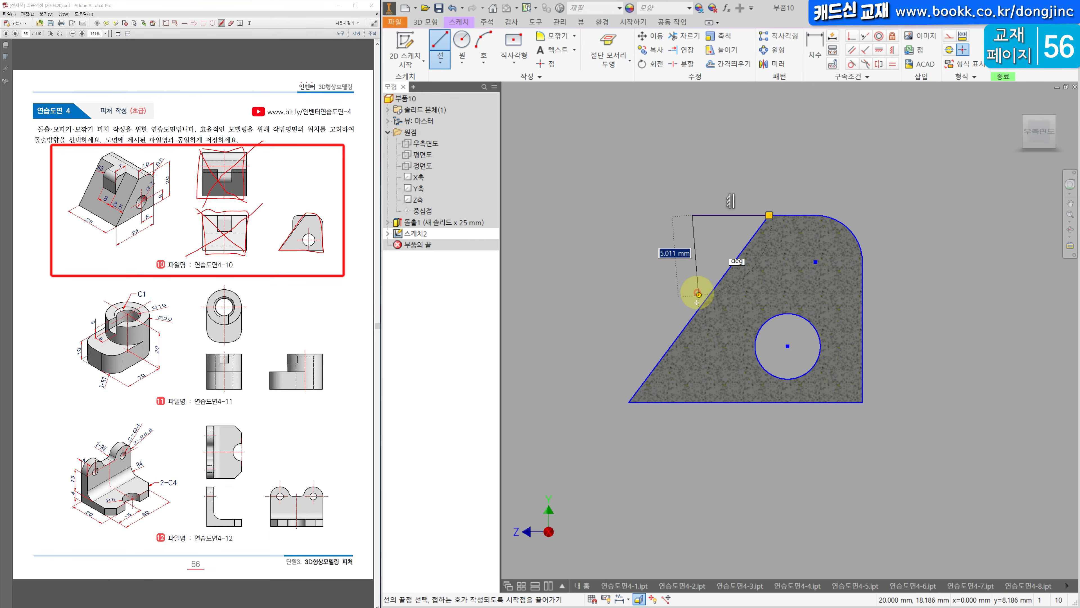
{"action": "left_click", "coordinate": [689, 320]}
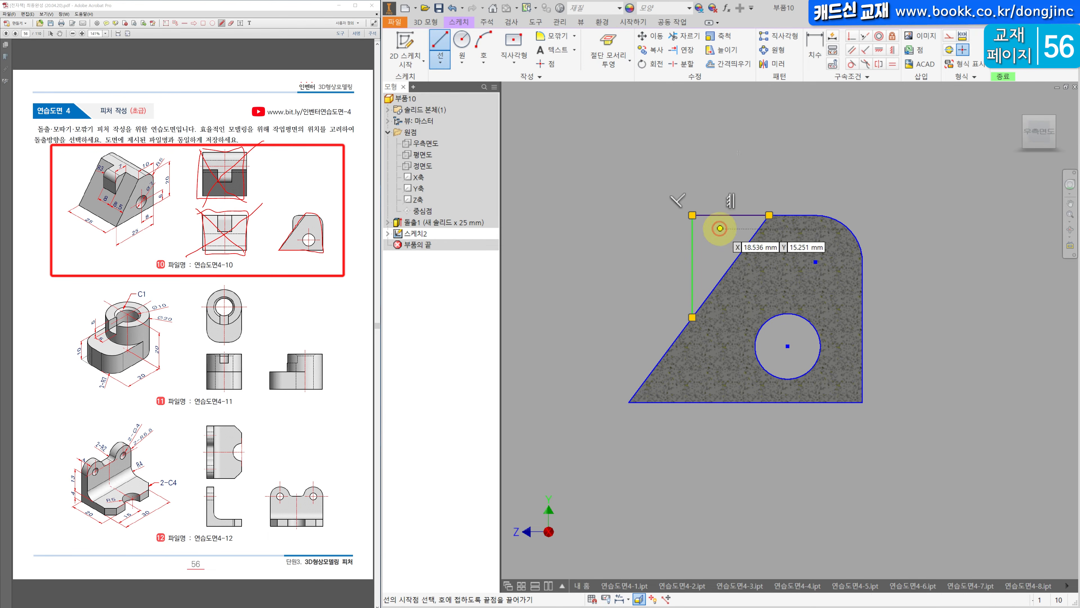
{"action": "left_click", "coordinate": [552, 36]}
{"action": "type", "text": "3"}
{"action": "left_click", "coordinate": [707, 215]}
{"action": "left_click", "coordinate": [692, 245]}
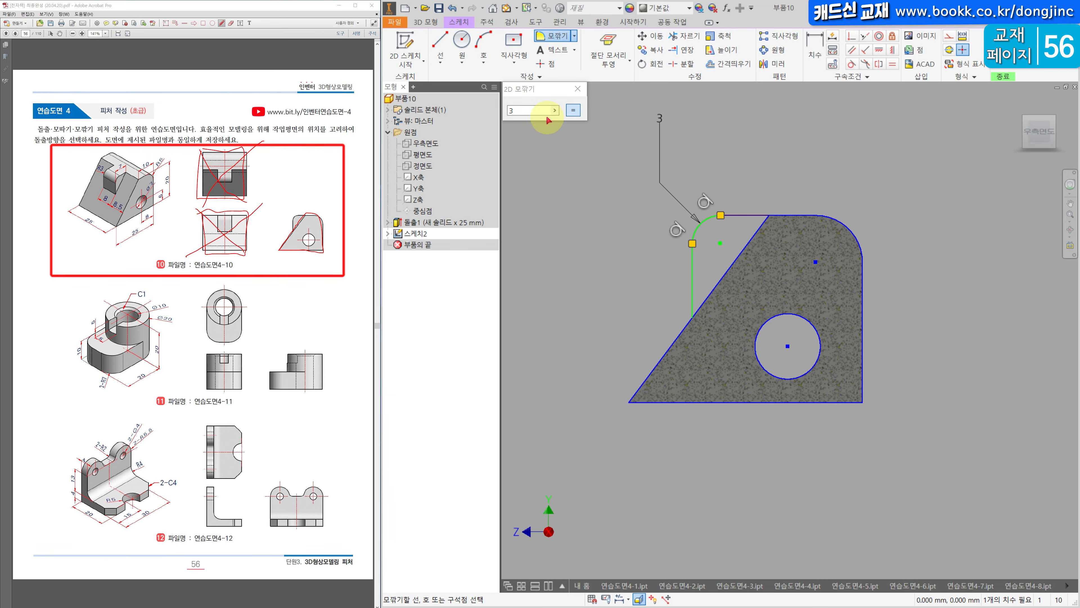
- Set the horizontal distance from the new vertical line to the slope's upper corner to 7 mm
{"action": "key", "text": "Escape"}
{"action": "key", "text": "d"}
{"action": "left_click", "coordinate": [692, 246]}
{"action": "left_click", "coordinate": [768, 215]}
{"action": "left_click", "coordinate": [742, 169]}
{"action": "type", "text": "7"}
{"action": "key", "text": "Return"}
{"action": "key", "text": "Escape"}
- Extrude the rounded area beside the slope symmetrically by 8 mm, joining it to the body
{"action": "left_click", "coordinate": [426, 21]}
{"action": "left_click", "coordinate": [439, 46]}
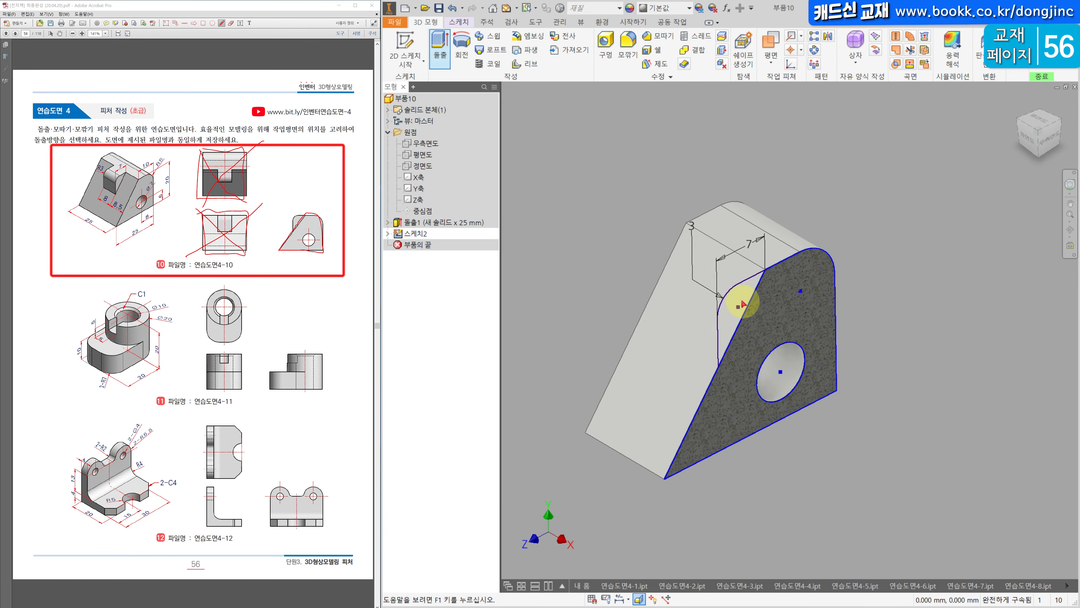
{"action": "left_click", "coordinate": [747, 304]}
{"action": "left_click", "coordinate": [656, 160]}
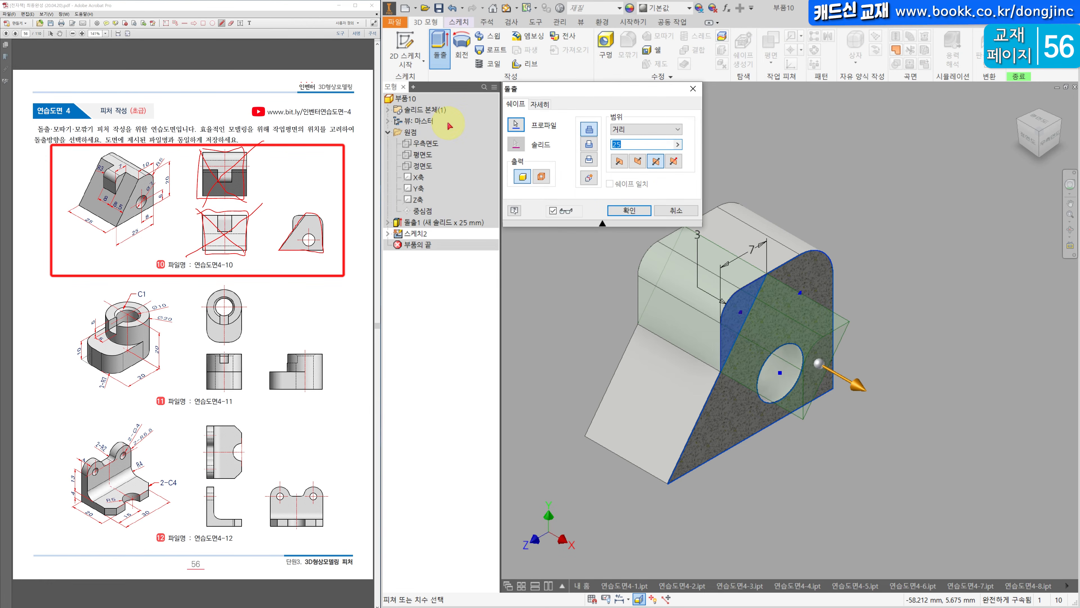
{"action": "key", "text": "Return"}
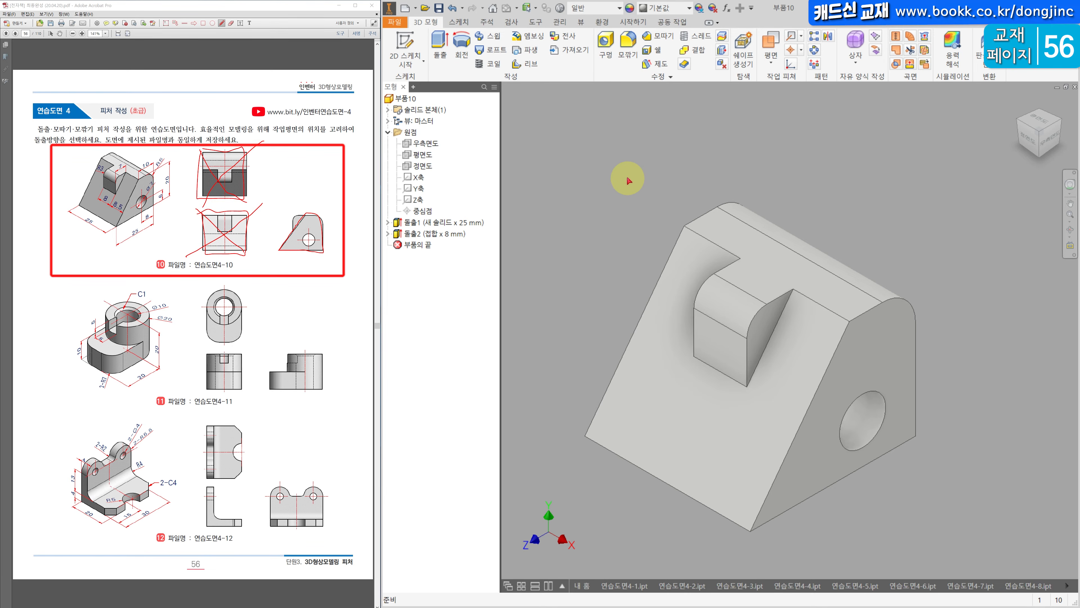
- Save the part as 연습도면4-10 and create a new part from the 부품.ipt template
{"action": "key", "text": "ctrl+s"}
{"action": "left_click", "coordinate": [765, 436]}
{"action": "key", "text": "BackSpace"}
{"action": "type", "text": "10"}
{"action": "key", "text": "Return"}
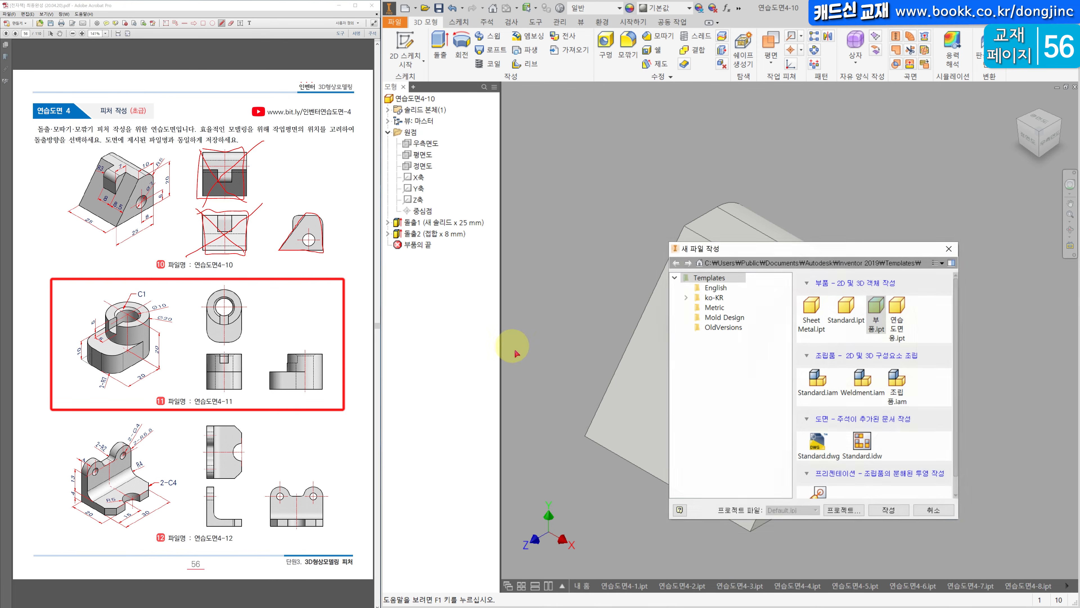
{"action": "double_click", "coordinate": [853, 308]}
- In Adobe Acrobat, cross out practice drawing 4-11's front and side views in red and put a check mark beside its top view
{"action": "mouse_move", "coordinate": [246, 352]}
{"action": "left_mouse_down"}
{"action": "mouse_move", "coordinate": [207, 389]}
{"action": "mouse_move", "coordinate": [242, 386]}
{"action": "left_mouse_up"}
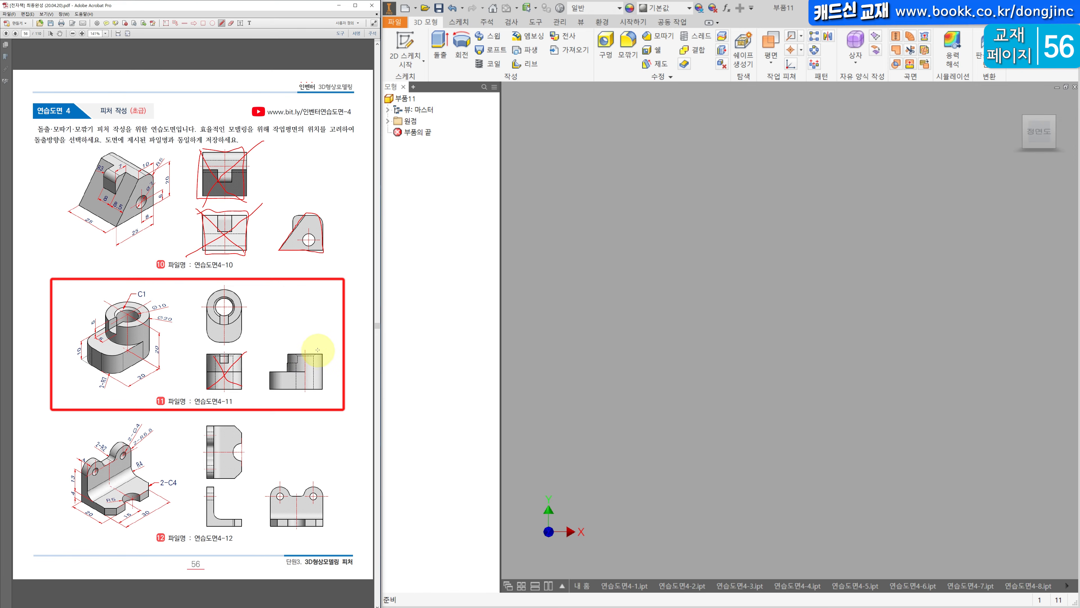
{"action": "left_click_drag", "start_coordinate": [291, 378], "coordinate": [276, 389]}
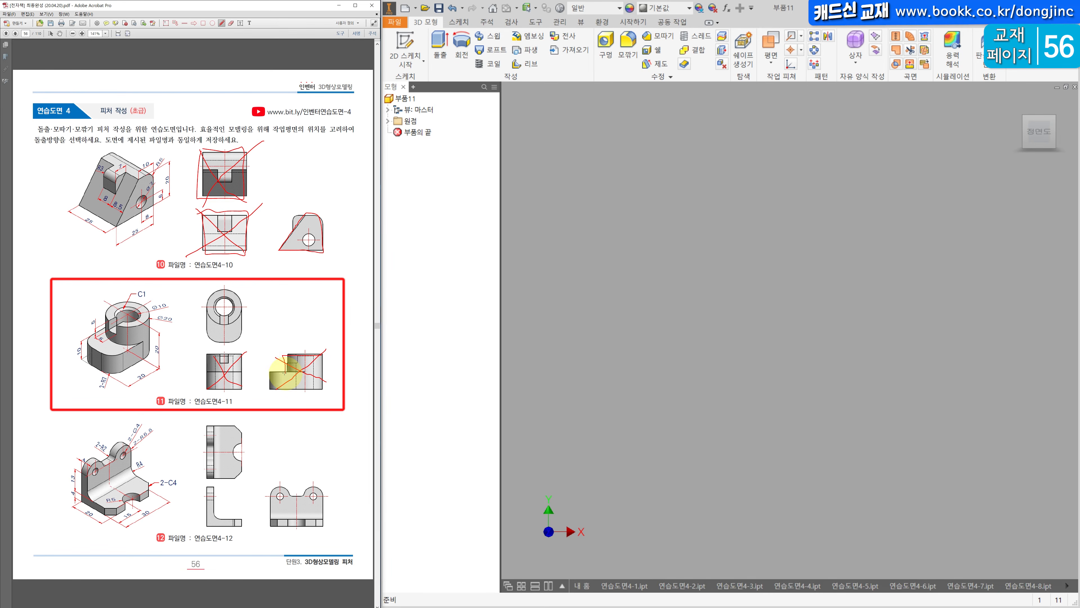
{"action": "left_click_drag", "start_coordinate": [306, 383], "coordinate": [322, 380]}
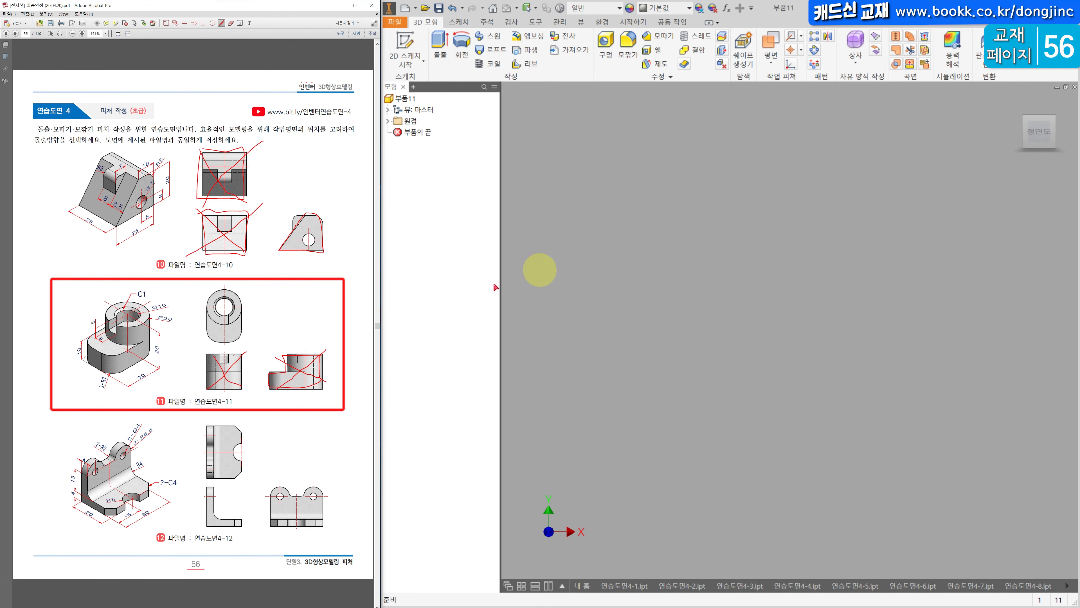
{"action": "left_click_drag", "start_coordinate": [253, 302], "coordinate": [265, 307]}
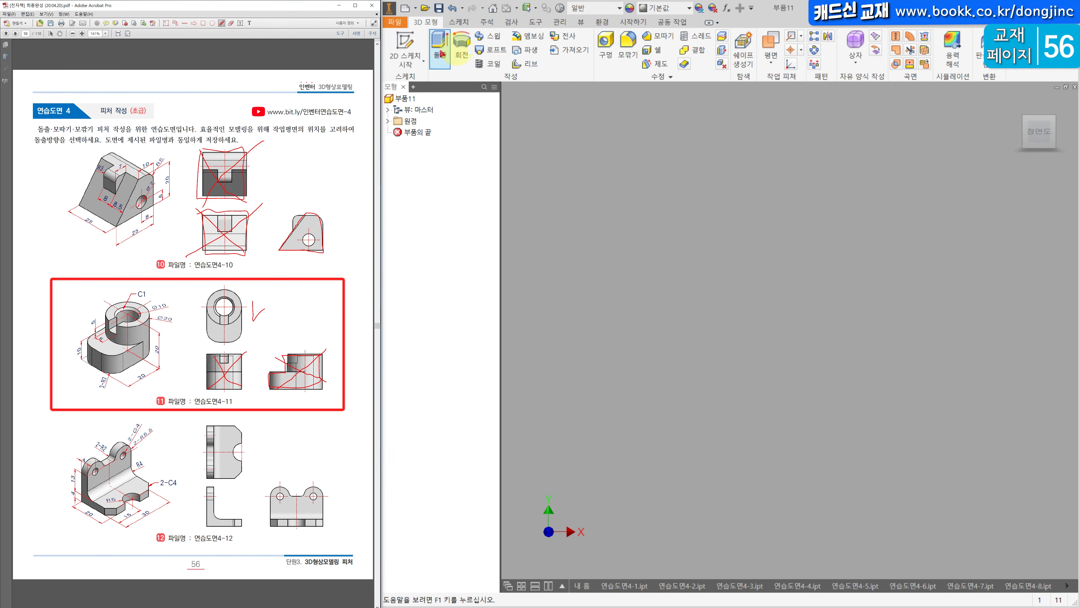
- In Inventor, start a sketch on the 평면도 plane and draw two concentric circles centred on the origin
{"action": "left_click", "coordinate": [421, 42]}
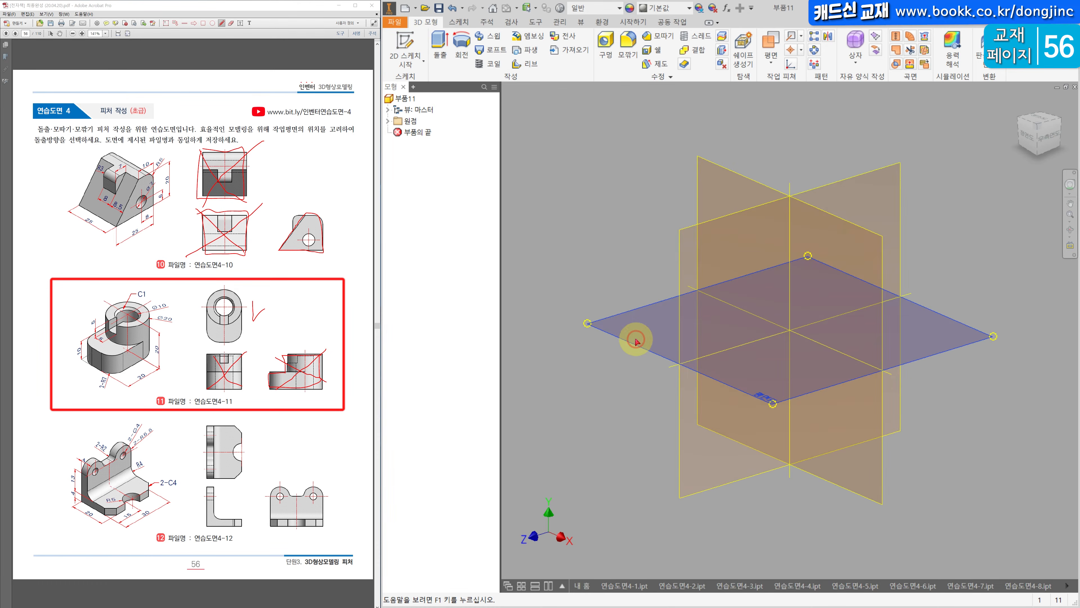
{"action": "left_click", "coordinate": [634, 340]}
{"action": "left_click", "coordinate": [1049, 105]}
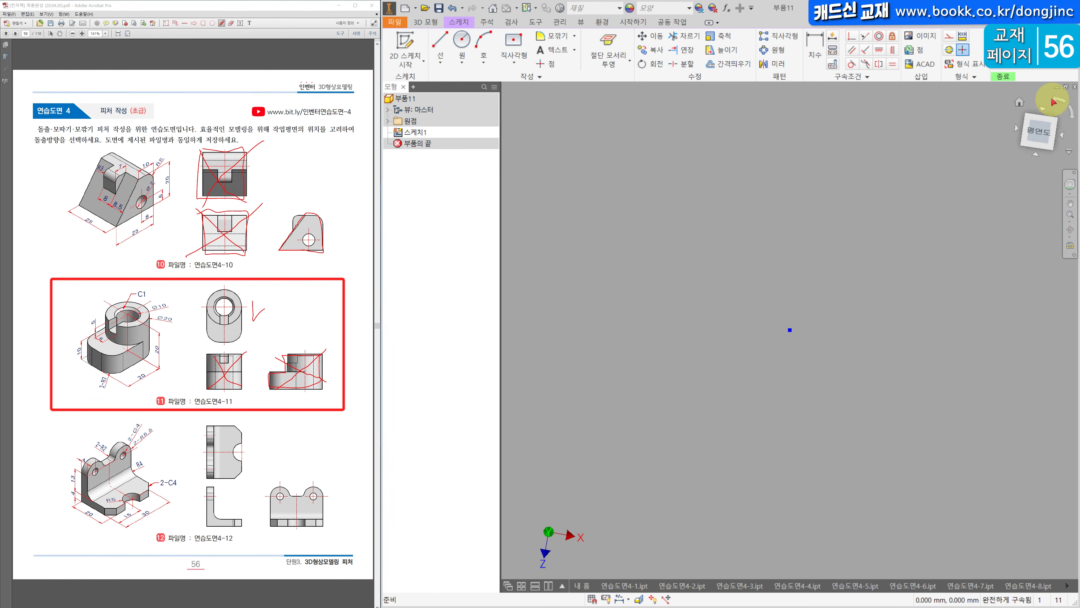
{"action": "mouse_move", "coordinate": [1038, 120]}
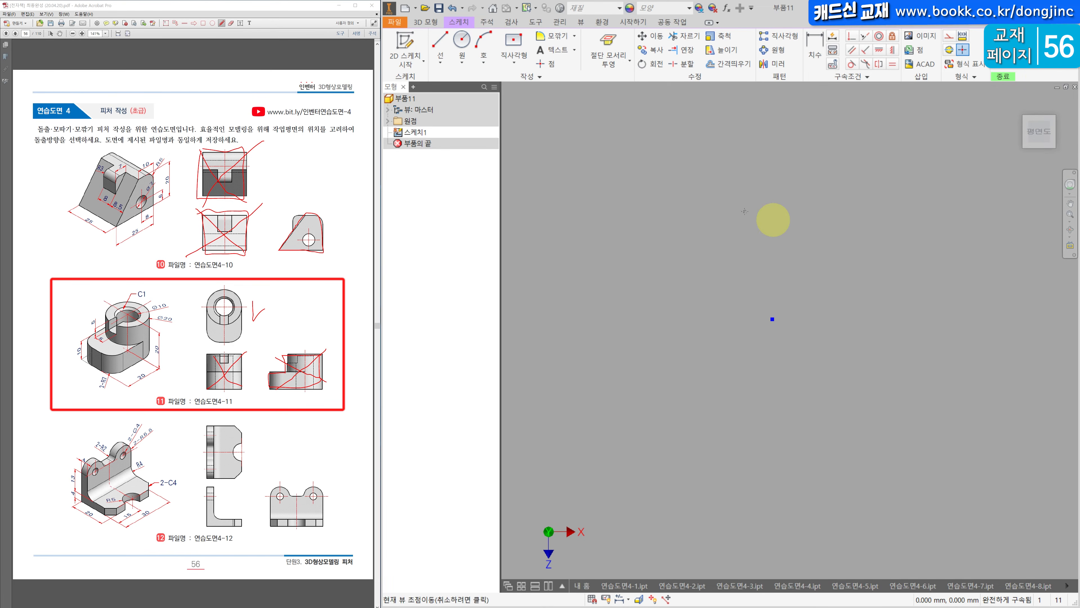
{"action": "left_click", "coordinate": [461, 40]}
{"action": "left_click", "coordinate": [754, 312]}
{"action": "left_click", "coordinate": [736, 283]}
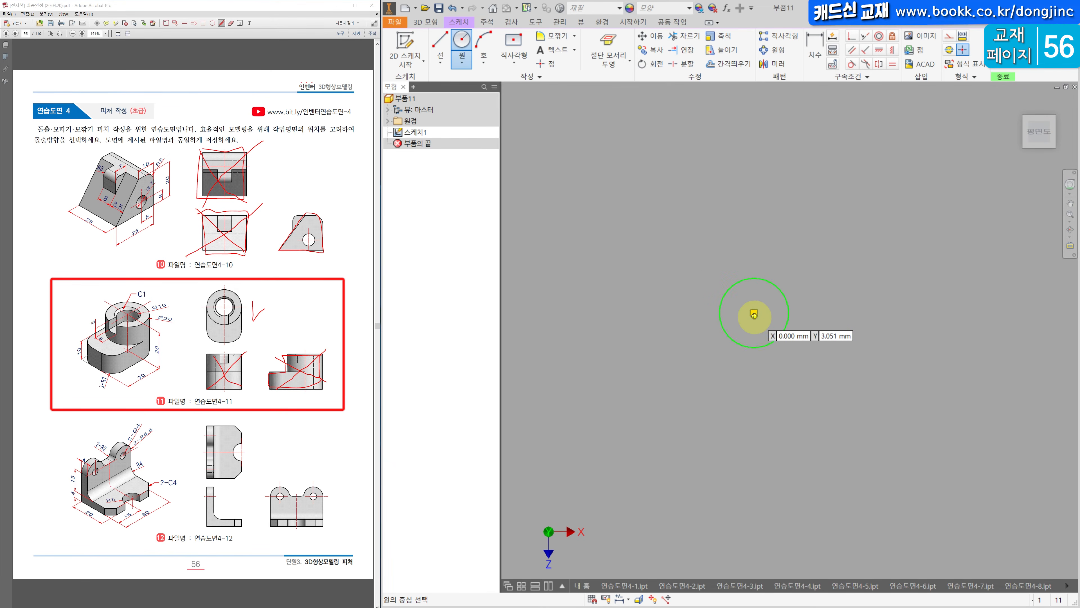
{"action": "left_click", "coordinate": [754, 313]}
{"action": "left_click", "coordinate": [726, 251]}
- Set the outer circle's diameter to 20 mm and the inner circle's diameter to 10 mm
{"action": "key", "text": "d"}
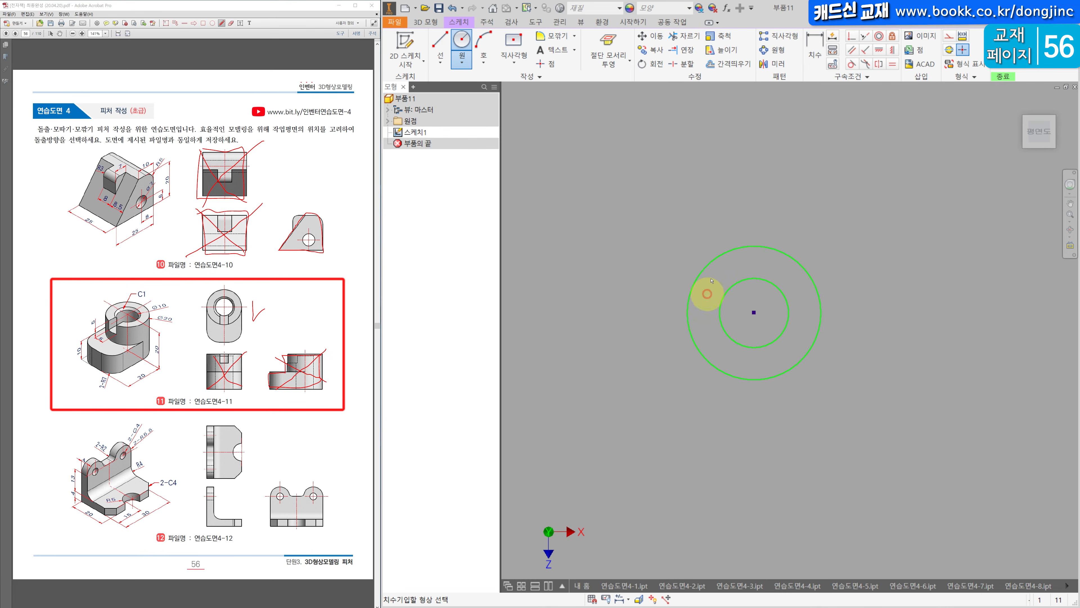
{"action": "left_click", "coordinate": [691, 293]}
{"action": "left_click", "coordinate": [659, 241]}
{"action": "type", "text": "20"}
{"action": "key", "text": "Return"}
{"action": "scroll", "coordinate": [726, 209], "scroll_direction": "up", "scroll_amount": 5}
{"action": "left_click", "coordinate": [716, 273]}
{"action": "left_click", "coordinate": [764, 260]}
{"action": "type", "text": "10"}
{"action": "key", "text": "Return"}
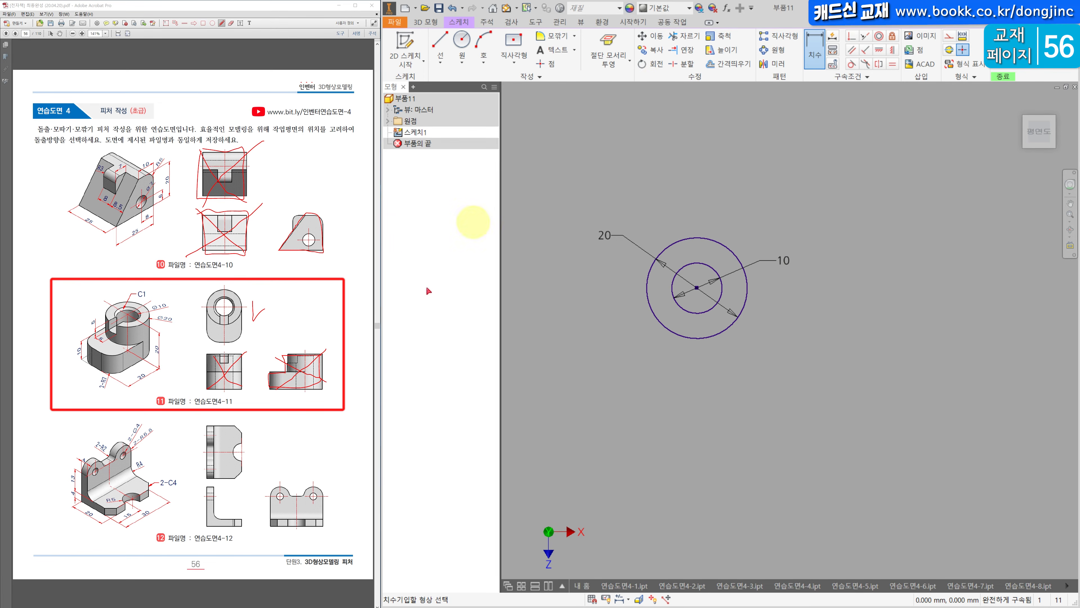
- In Adobe Acrobat, trace practice drawing 4-11's top view outlines in red and mark arrows on its isometric view
{"action": "left_click", "coordinate": [229, 291]}
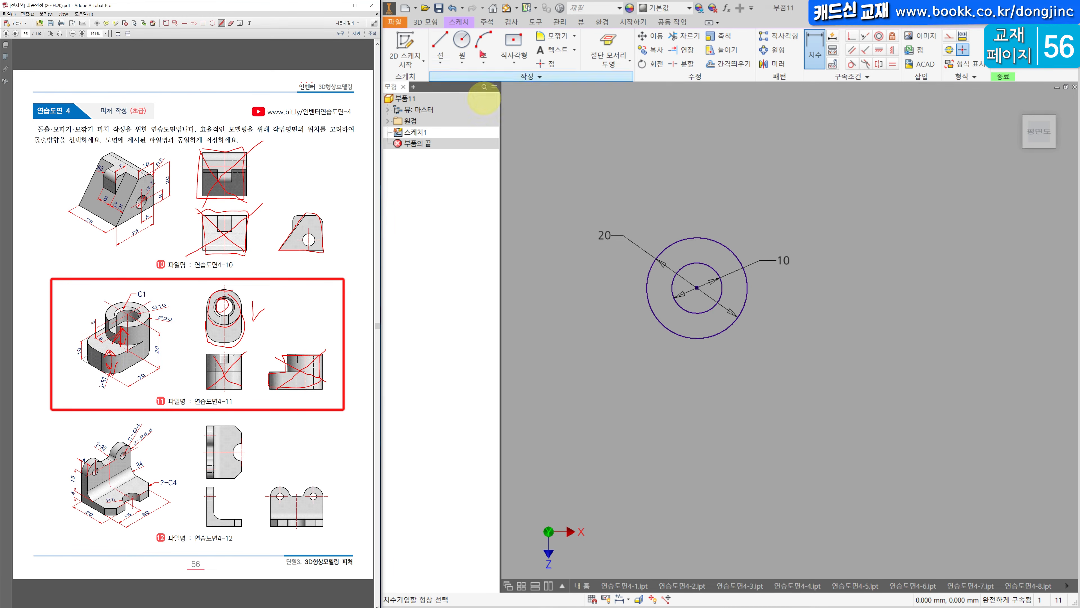
- In Inventor, extrude the ring between the two circles upward by 20 mm
{"action": "left_click", "coordinate": [431, 22]}
{"action": "left_click", "coordinate": [440, 56]}
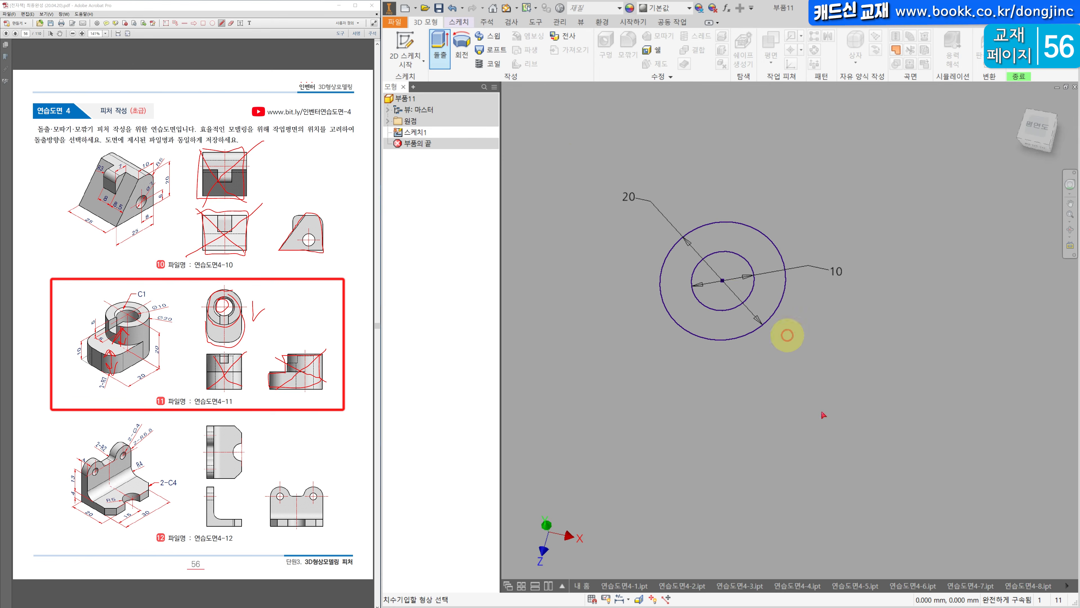
{"action": "left_click", "coordinate": [866, 365]}
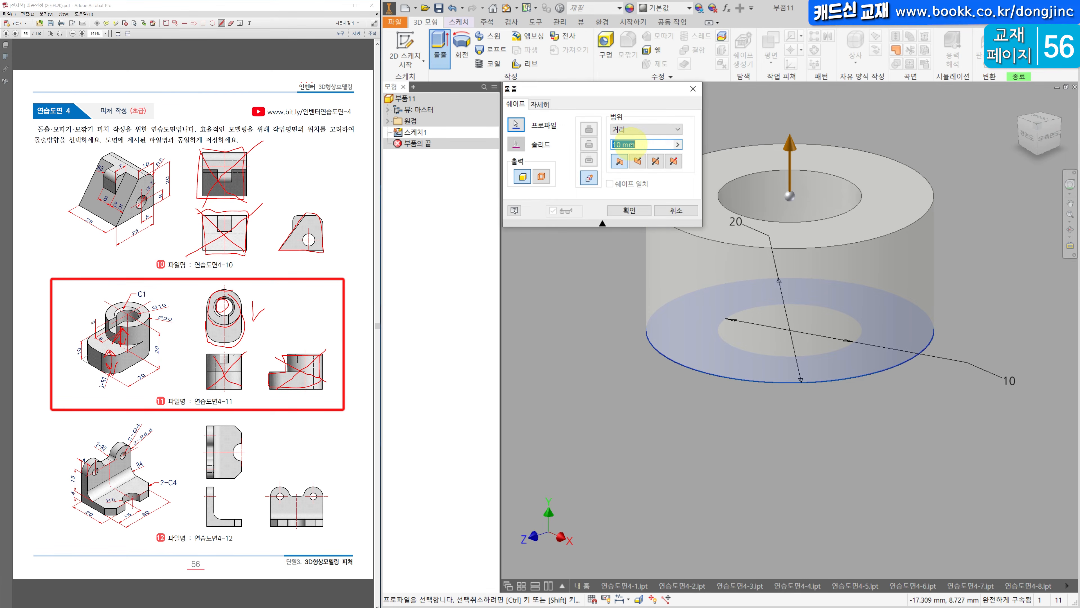
{"action": "type", "text": "20"}
{"action": "key", "text": "Return"}
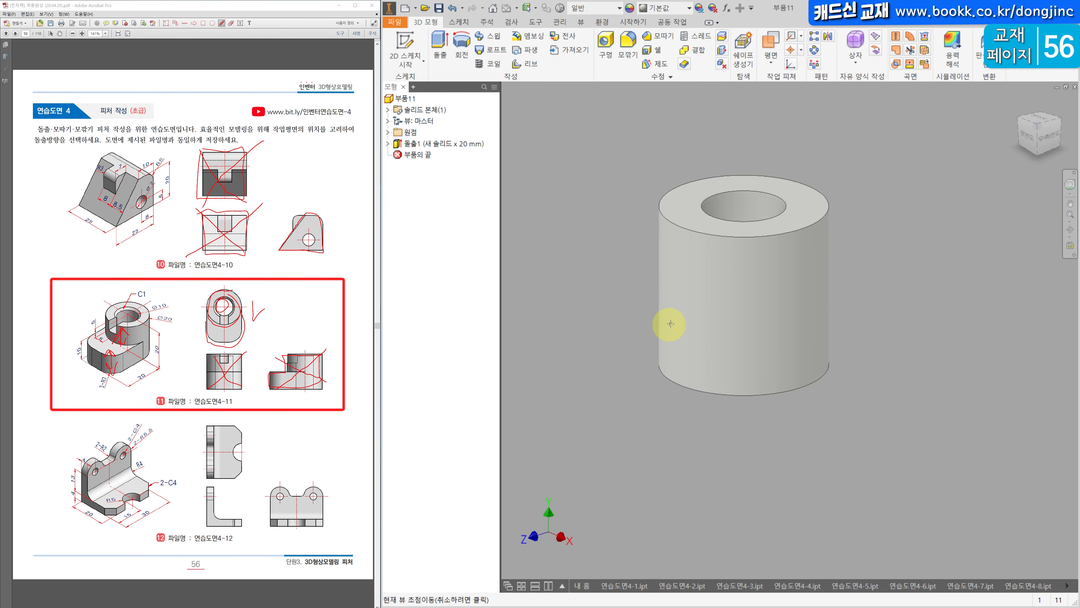
- Start a sketch on the 평면도 origin plane, square up the view, and project the cylinder's outer circular edge
{"action": "left_click", "coordinate": [387, 132]}
{"action": "left_click", "coordinate": [422, 155]}
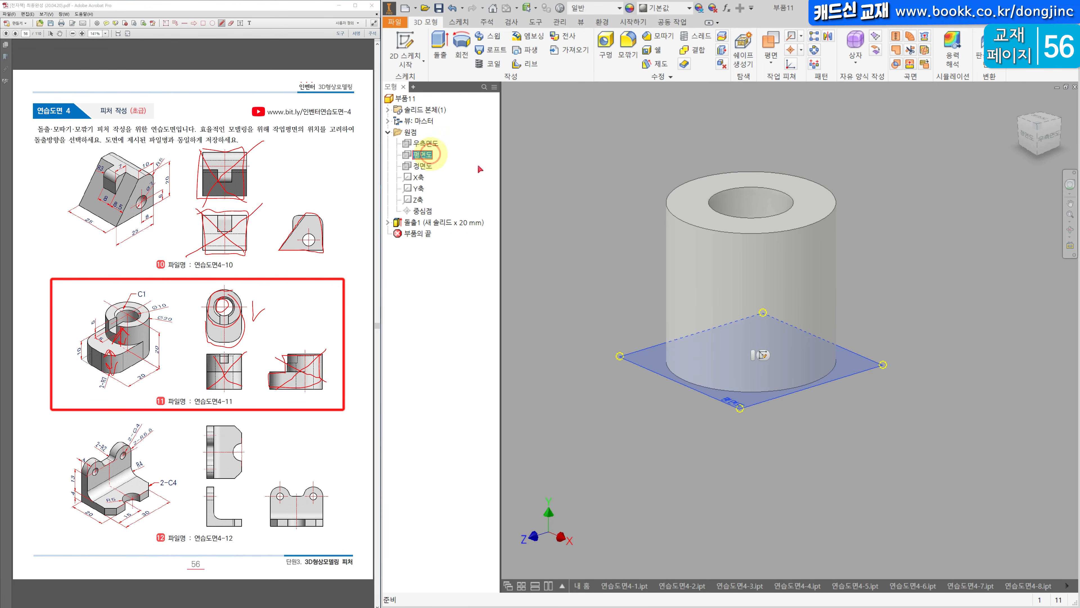
{"action": "left_click", "coordinate": [406, 40]}
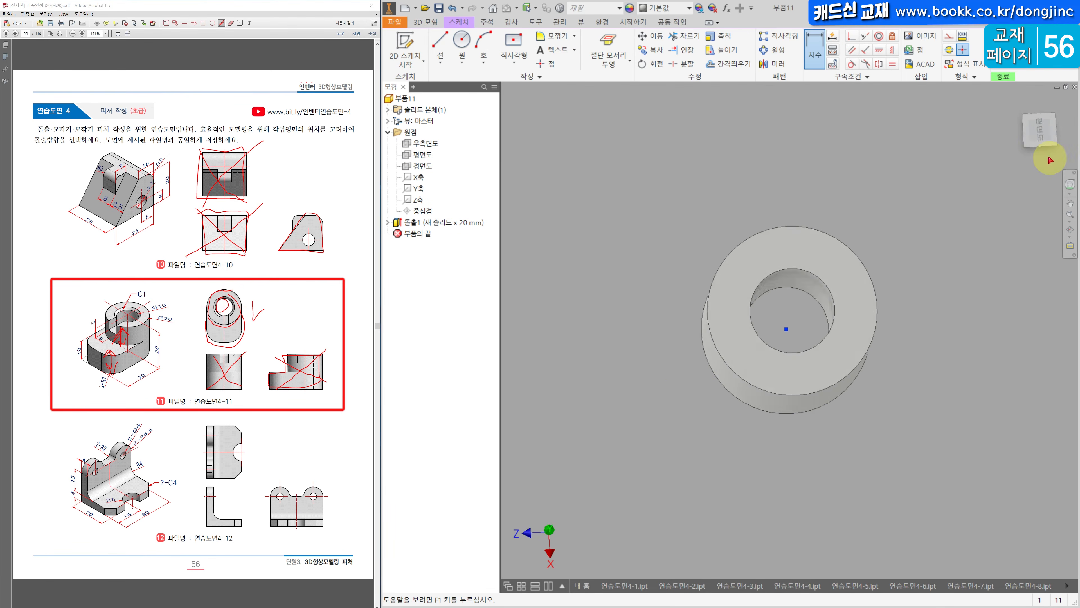
{"action": "left_click", "coordinate": [1058, 101]}
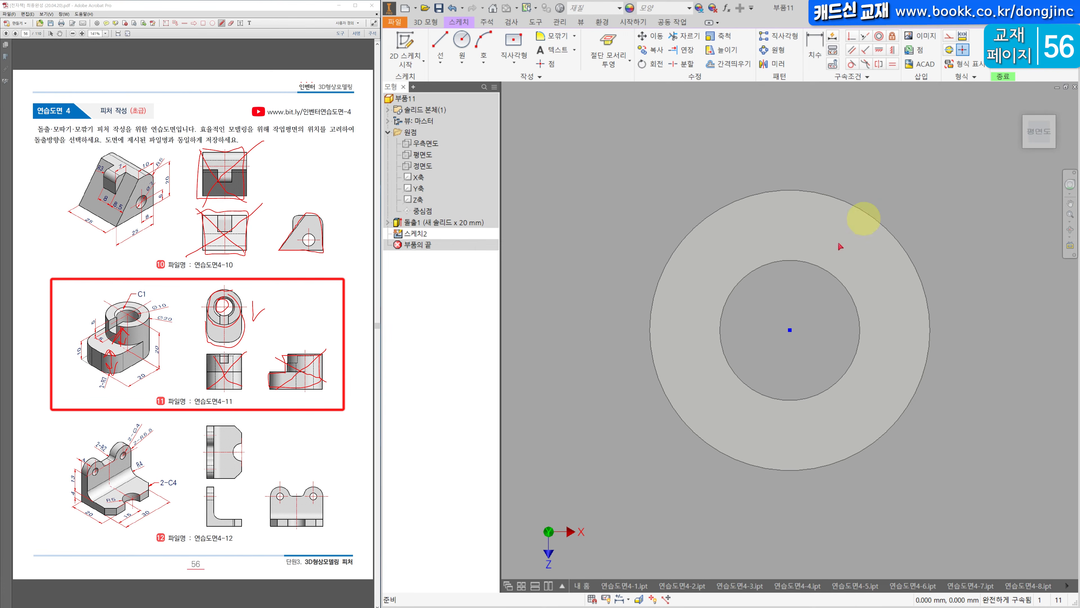
{"action": "scroll", "coordinate": [856, 257], "scroll_direction": "up", "scroll_amount": 3}
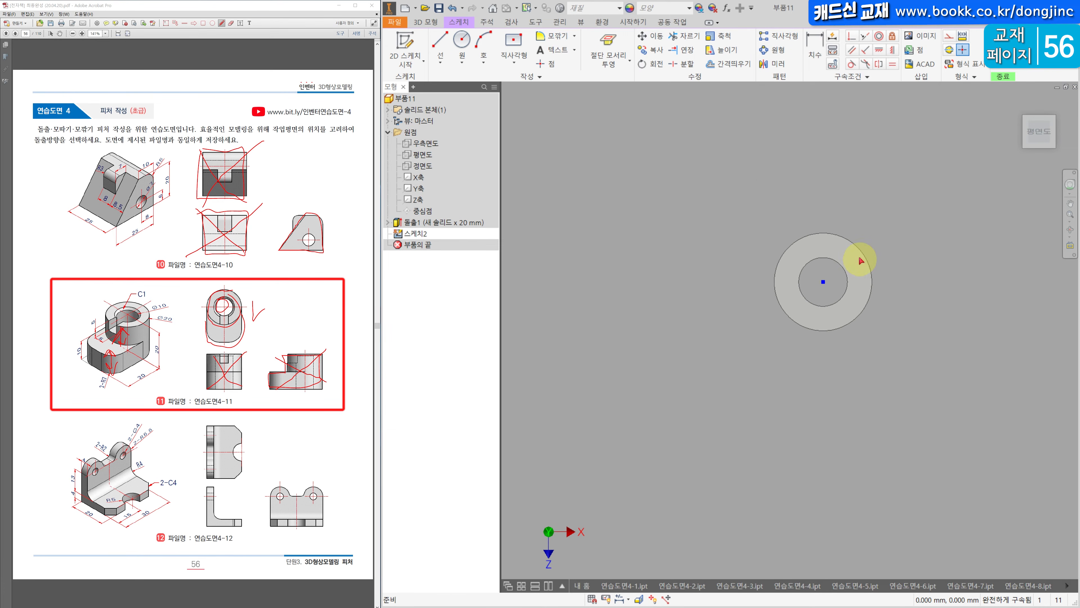
{"action": "left_click", "coordinate": [602, 61]}
{"action": "left_click", "coordinate": [602, 95]}
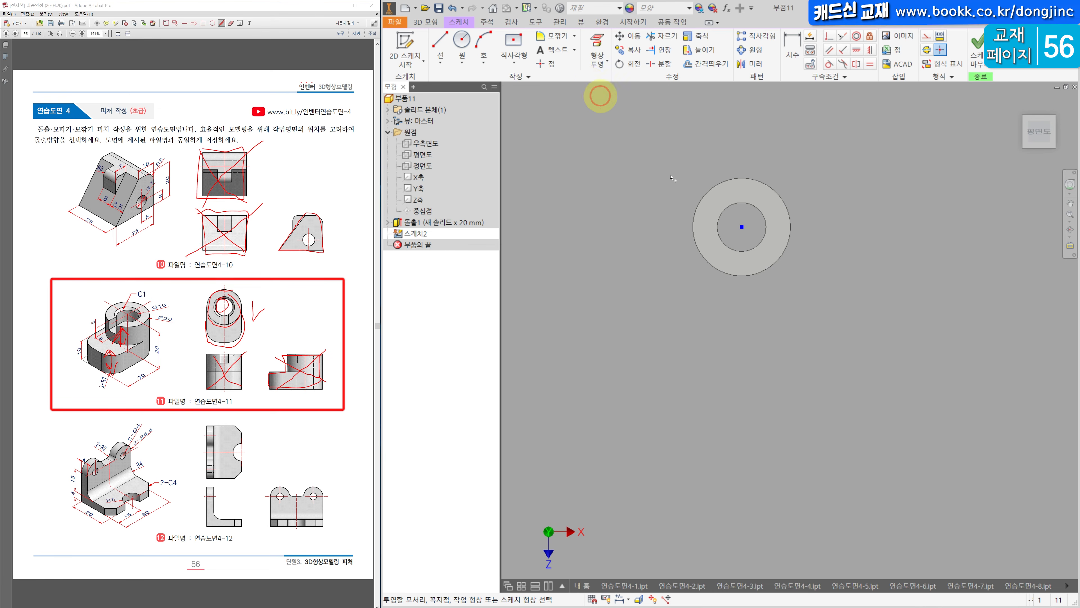
{"action": "left_click", "coordinate": [771, 272]}
- Draw a U-shaped outline of three lines joining the two opposite side points of the projected circle below it
{"action": "left_click", "coordinate": [439, 42]}
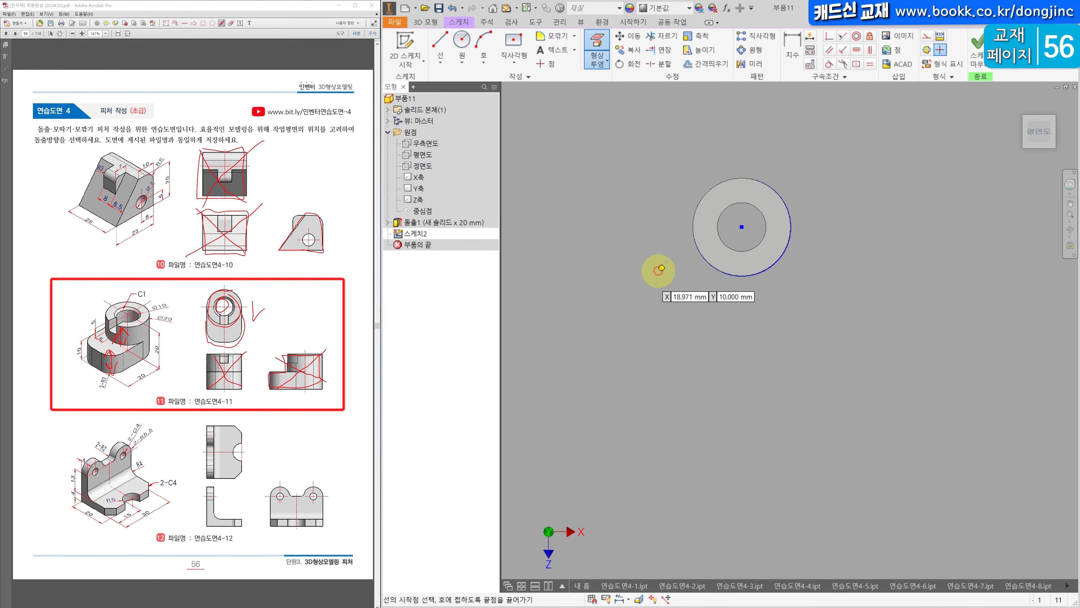
{"action": "left_click", "coordinate": [691, 227]}
{"action": "left_click", "coordinate": [693, 366]}
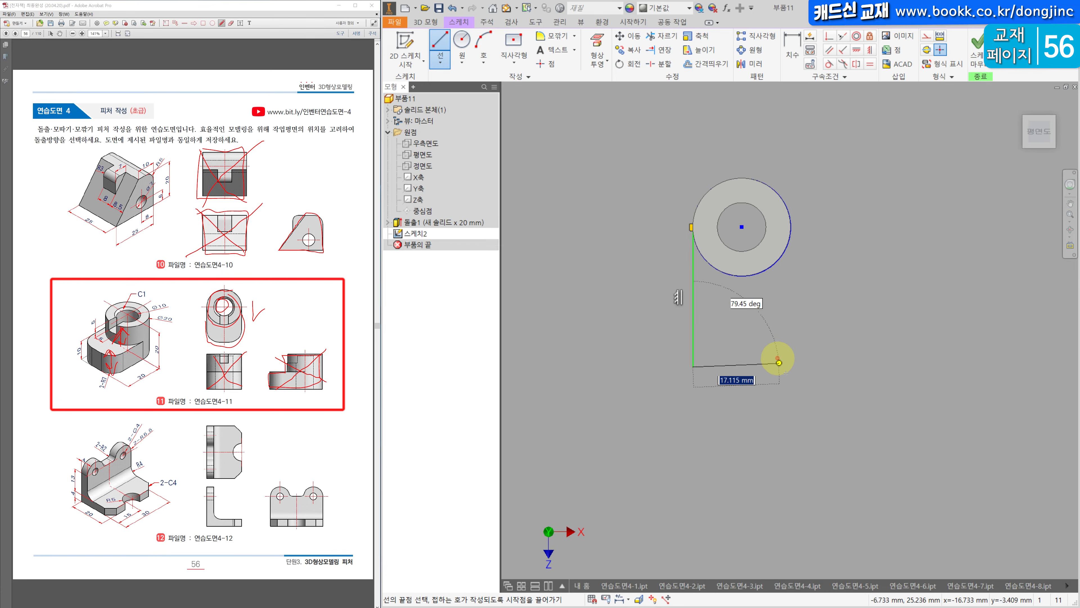
{"action": "left_click", "coordinate": [791, 367]}
{"action": "left_click", "coordinate": [791, 227]}
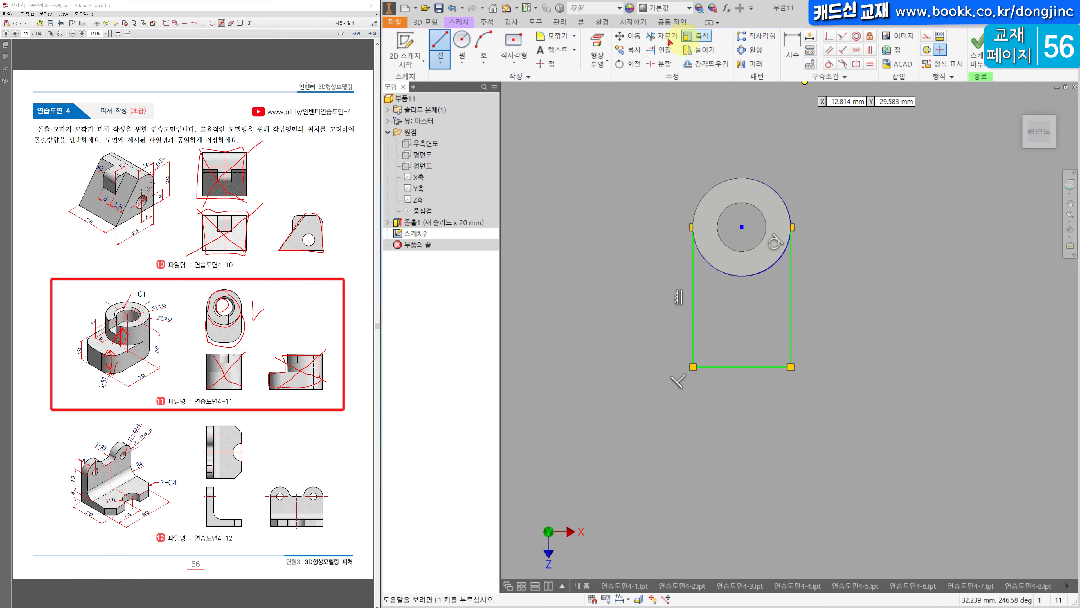
- Dimension the outline's vertical side line and set its length to 20 mm
{"action": "left_click", "coordinate": [792, 49]}
{"action": "left_click", "coordinate": [793, 315]}
{"action": "left_click", "coordinate": [835, 305]}
{"action": "type", "text": "20"}
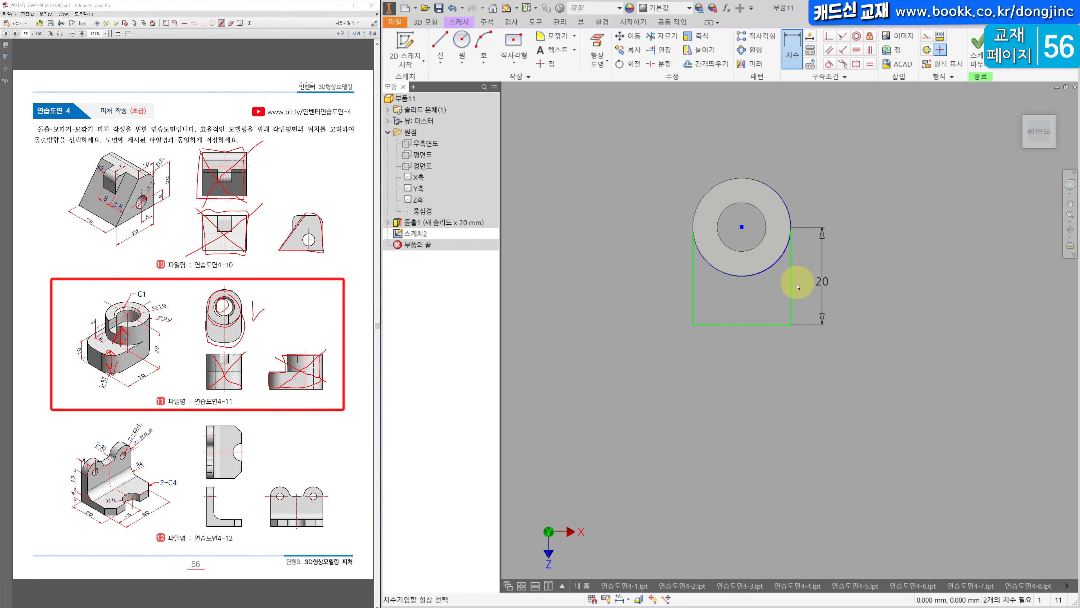
- Make both side lines of the outline tangent to the projected circle and constrain the outline's side line vertical
{"action": "left_click", "coordinate": [828, 64]}
{"action": "left_click", "coordinate": [693, 262]}
{"action": "left_click", "coordinate": [769, 264]}
{"action": "left_click", "coordinate": [791, 278]}
{"action": "left_click", "coordinate": [770, 266]}
{"action": "key", "text": "Escape"}
{"action": "left_click_drag", "start_coordinate": [790, 325], "coordinate": [775, 321]}
{"action": "left_click", "coordinate": [870, 50]}
{"action": "left_click", "coordinate": [784, 279]}
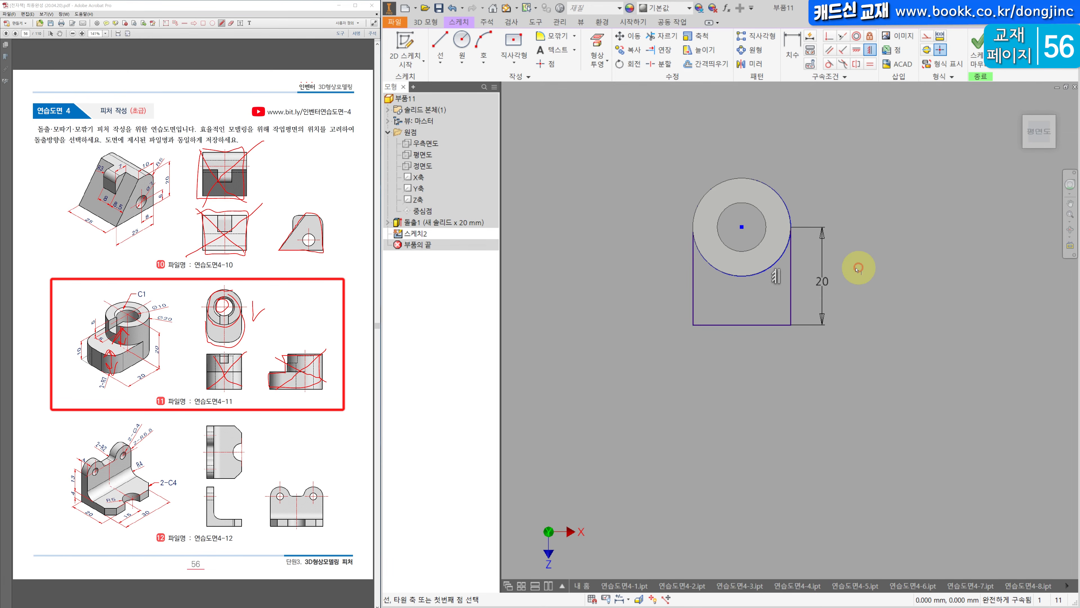
{"action": "key", "text": "Escape"}
- Round both lower corners of the outline with 7 mm sketch fillets
{"action": "left_click", "coordinate": [571, 41]}
{"action": "type", "text": "7"}
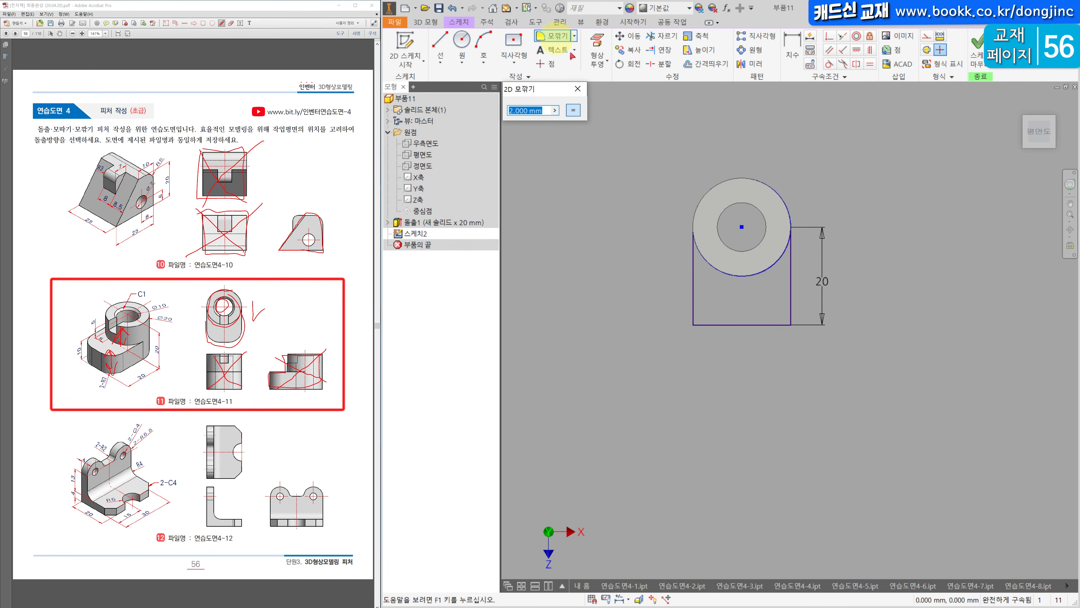
{"action": "left_click", "coordinate": [693, 326]}
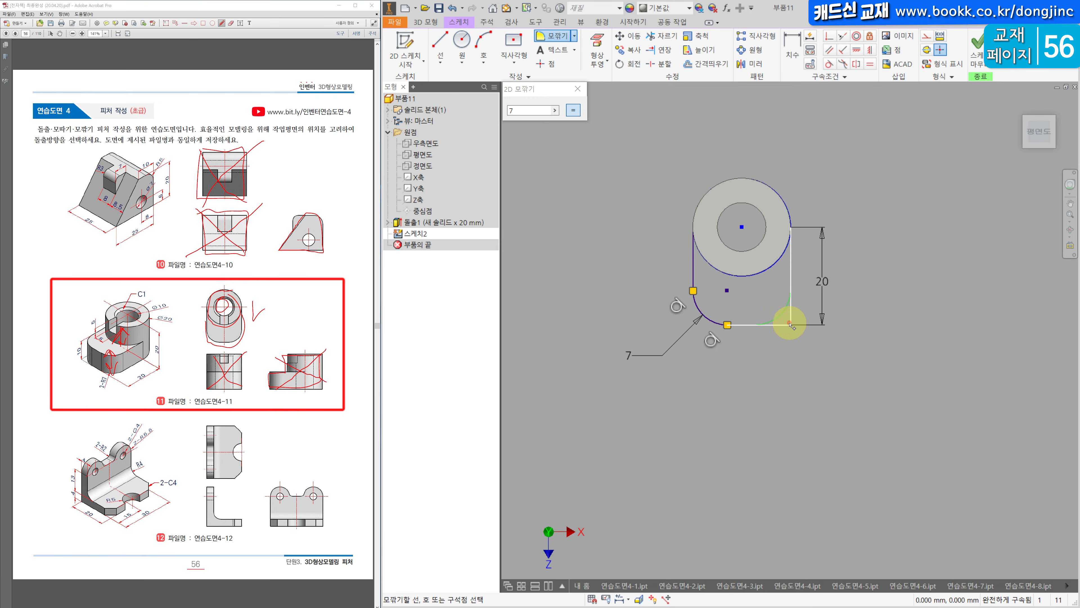
{"action": "left_click", "coordinate": [790, 324]}
- Extrude the base profile outside the cylinder upward by 10 mm, joined to the existing solid
{"action": "left_click", "coordinate": [427, 22]}
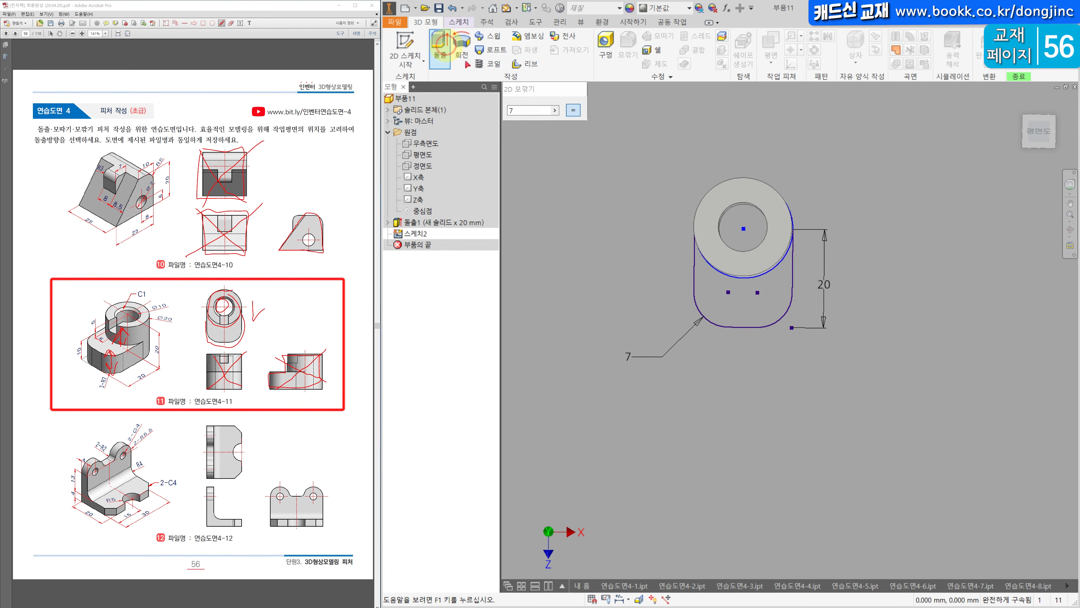
{"action": "left_click", "coordinate": [446, 50]}
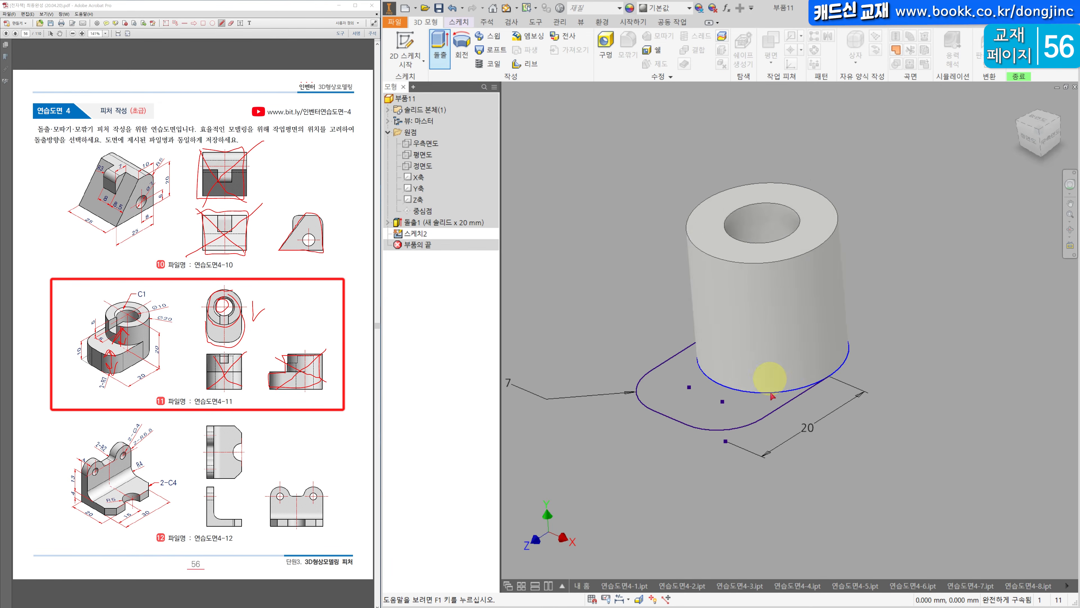
{"action": "left_click", "coordinate": [669, 398]}
{"action": "double_click", "coordinate": [629, 149]}
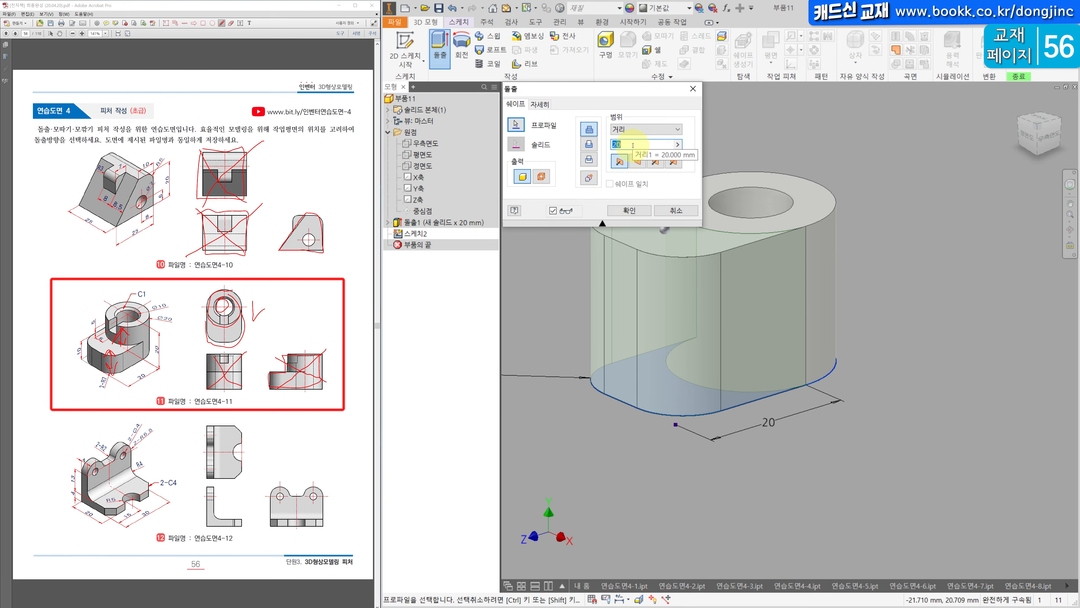
{"action": "type", "text": "10"}
{"action": "key", "text": "Return"}
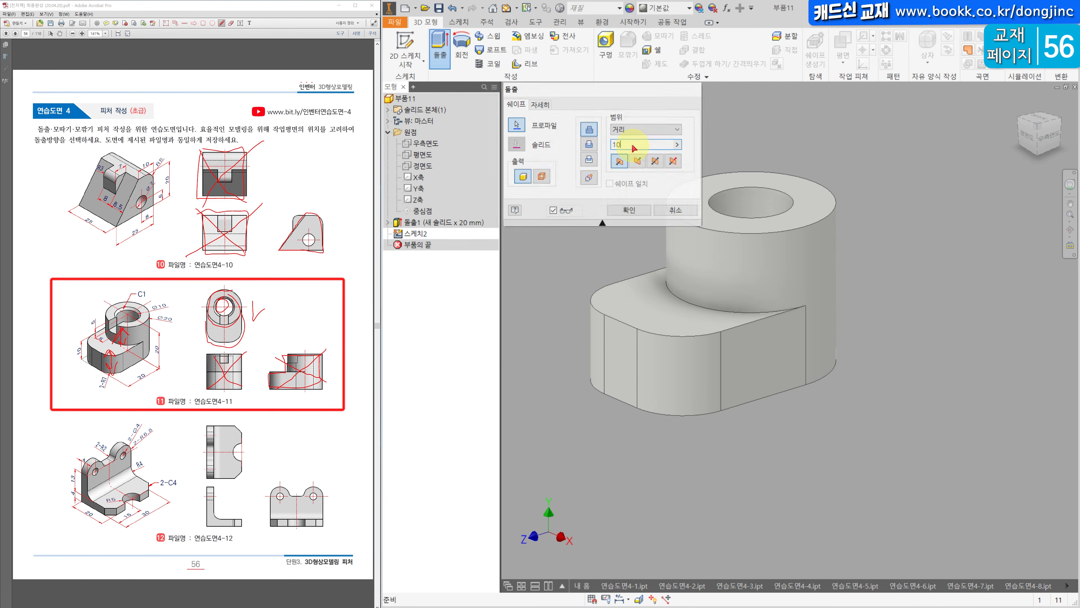
- Start a sketch on the cylinder's top face and project its circular edges
{"action": "left_click", "coordinate": [698, 211]}
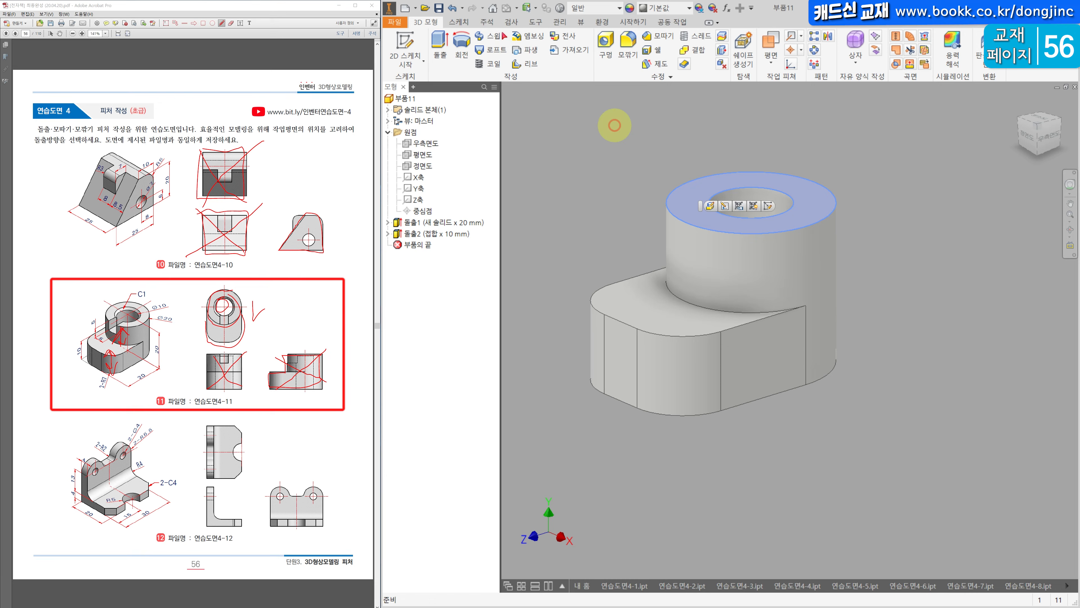
{"action": "left_click", "coordinate": [415, 41]}
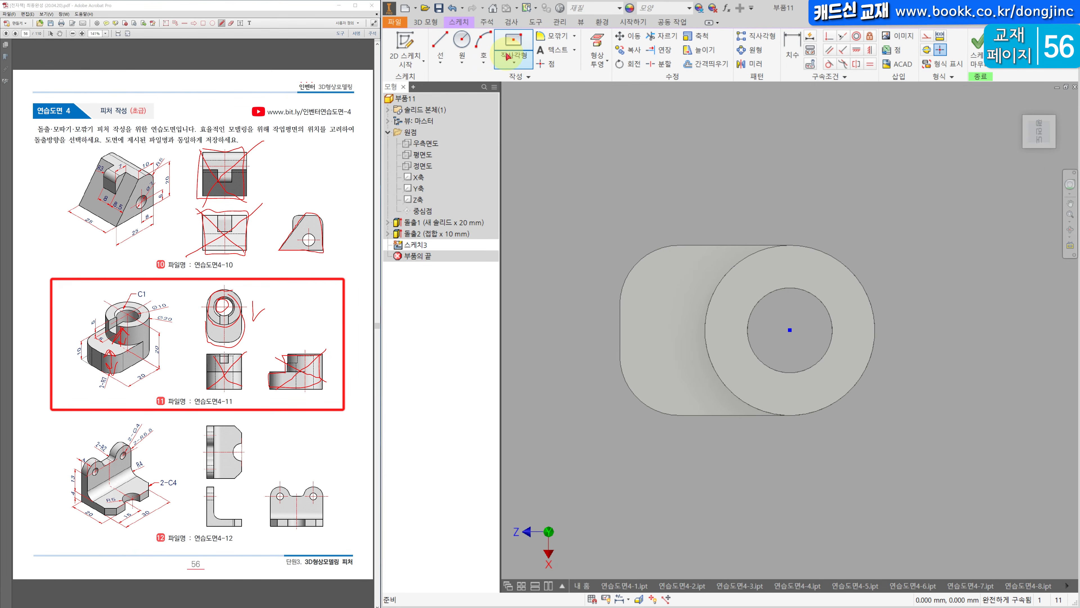
{"action": "left_click", "coordinate": [586, 40]}
{"action": "left_click", "coordinate": [728, 269]}
- Draw two parallel slot lines across the ring on the base side and trim the end protruding past the outer circle
{"action": "left_click", "coordinate": [440, 47]}
{"action": "left_click", "coordinate": [695, 302]}
{"action": "left_click", "coordinate": [757, 303]}
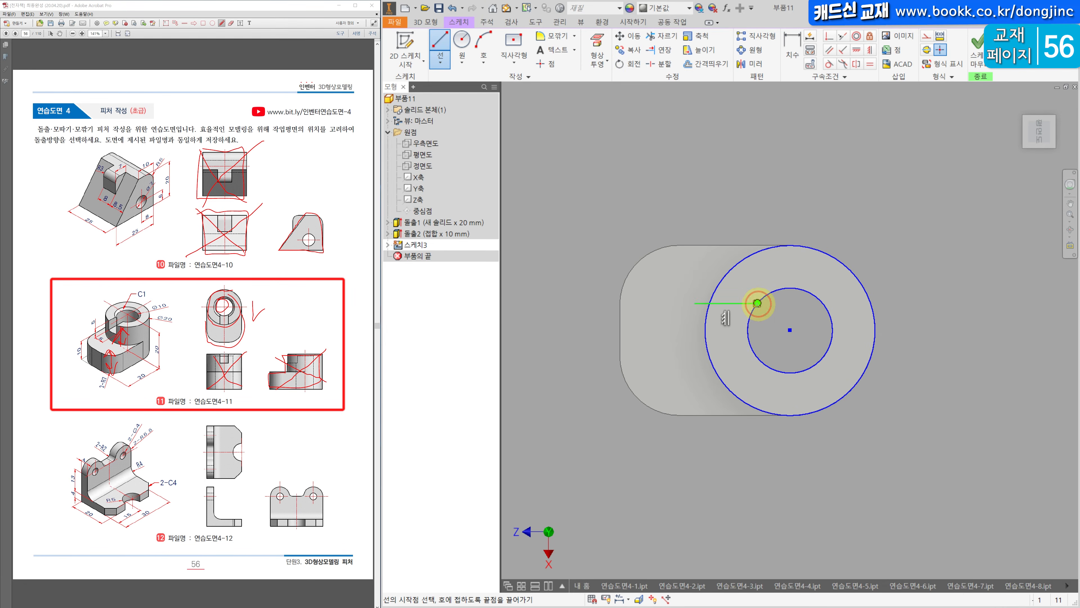
{"action": "left_click", "coordinate": [702, 351]}
{"action": "key", "text": "x"}
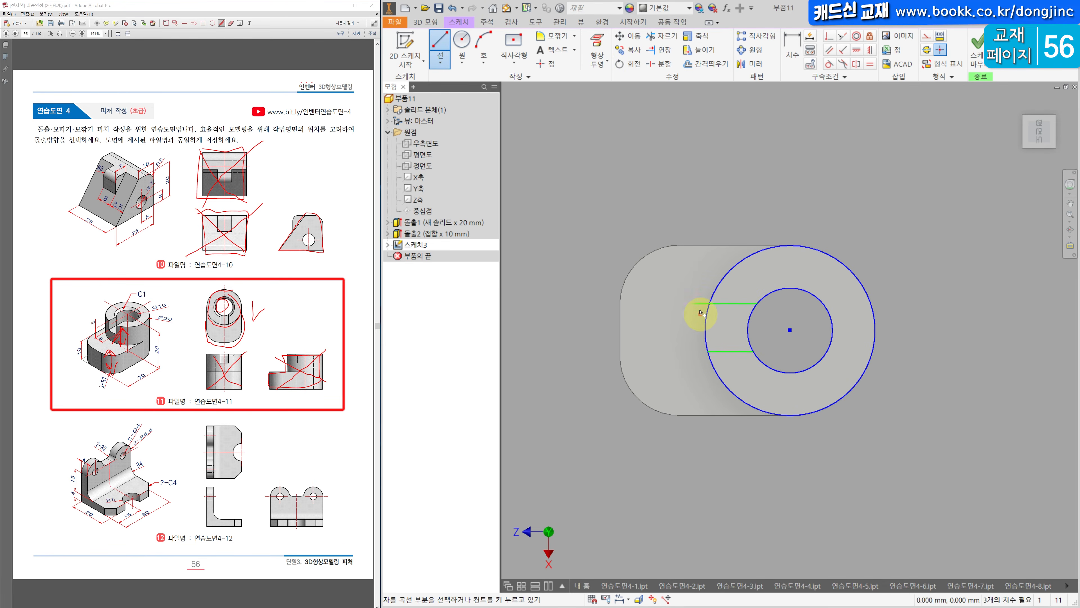
{"action": "left_click", "coordinate": [700, 303]}
- Set the slot width to 5 mm and the upper slot line's distance from the circle centre to d8/2
{"action": "key", "text": "d"}
{"action": "left_click", "coordinate": [738, 303]}
{"action": "left_click", "coordinate": [725, 351]}
{"action": "left_click", "coordinate": [673, 326]}
{"action": "type", "text": "5"}
{"action": "key", "text": "Return"}
{"action": "left_click", "coordinate": [789, 330]}
{"action": "left_click", "coordinate": [752, 304]}
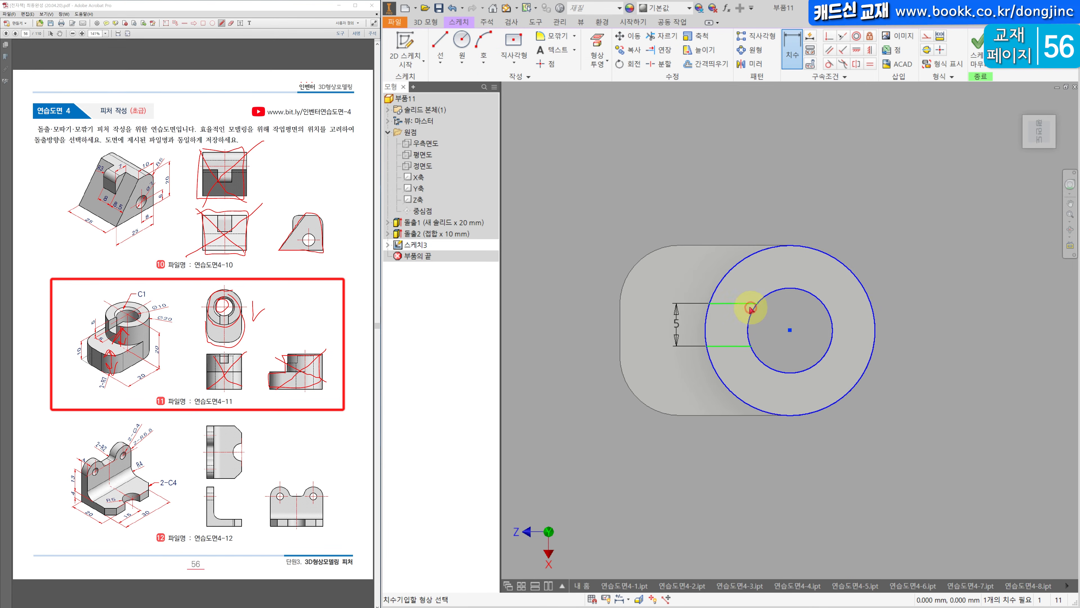
{"action": "left_click", "coordinate": [678, 326]}
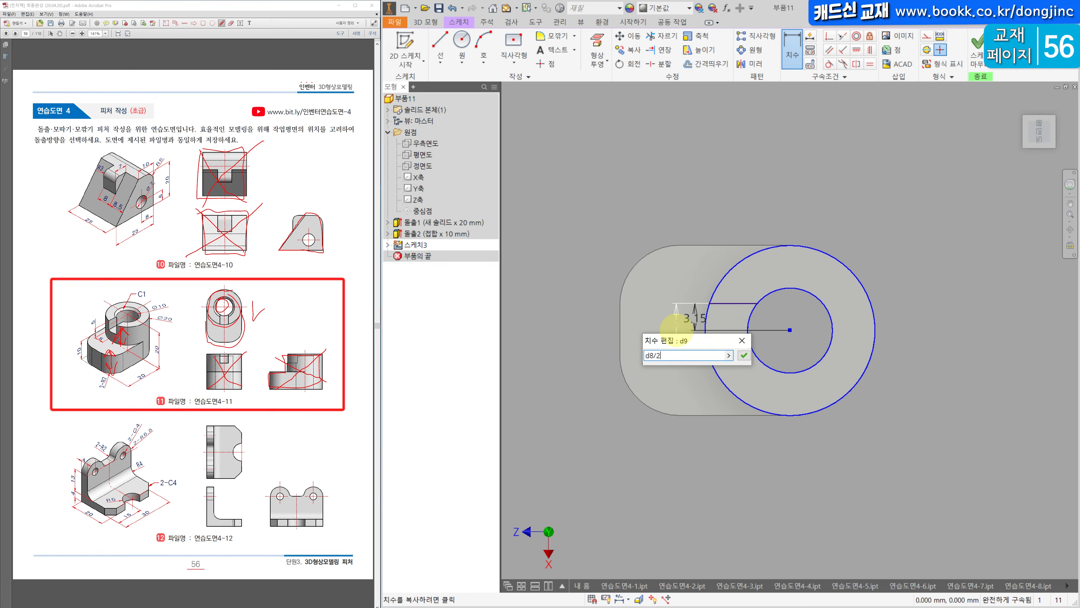
{"action": "type", "text": "d8/2"}
{"action": "key", "text": "Return"}
- Extrude the slot profile downward 5 mm as a cut through the ring wall
{"action": "left_click", "coordinate": [425, 22]}
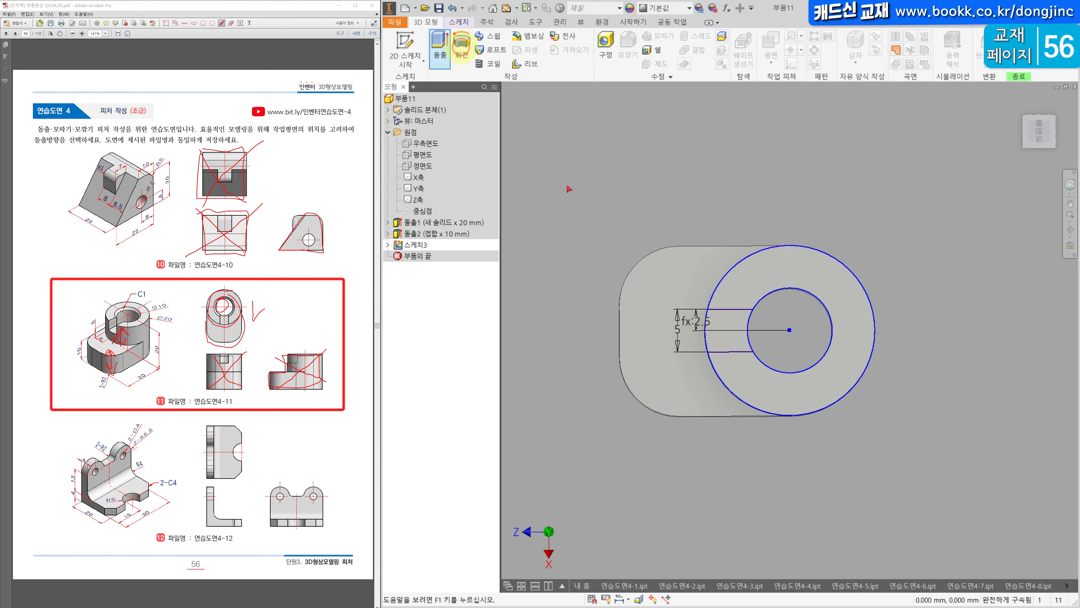
{"action": "left_click", "coordinate": [715, 218]}
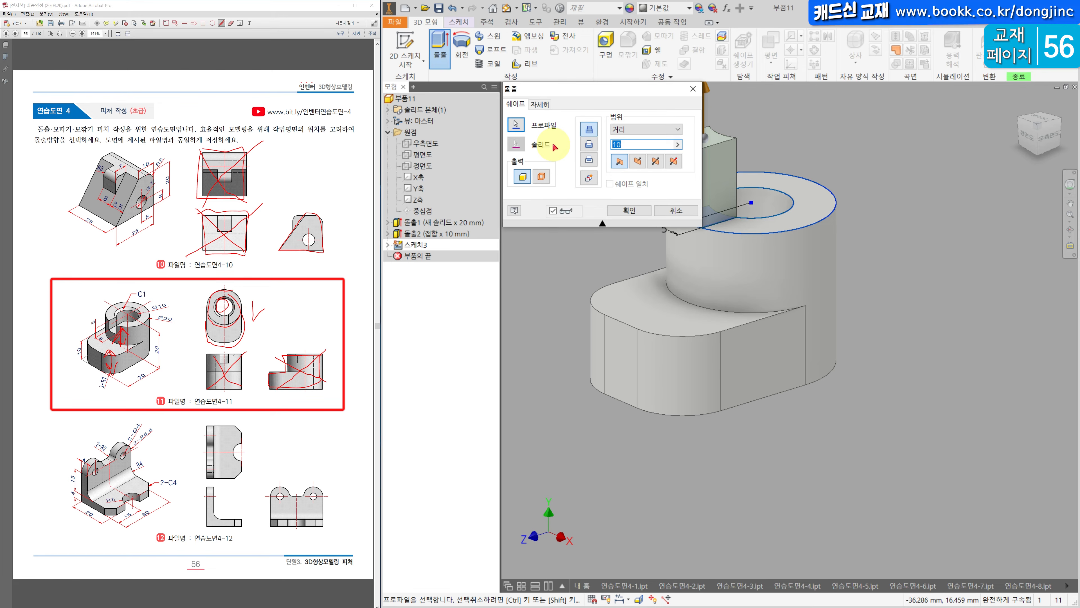
{"action": "left_click", "coordinate": [586, 144]}
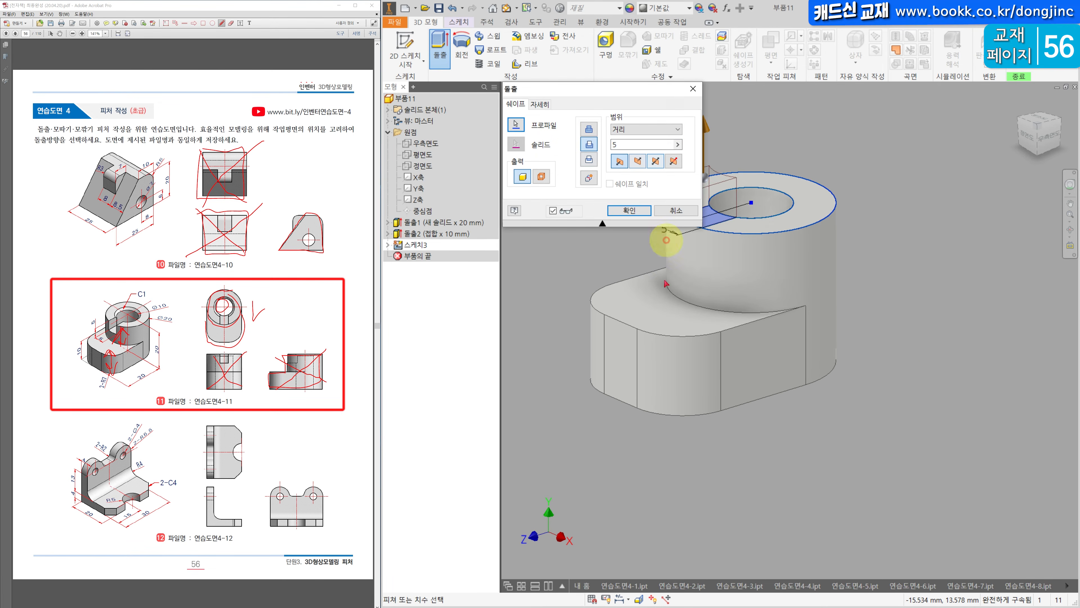
{"action": "middle_click_drag", "start_coordinate": [683, 298], "coordinate": [807, 299]}
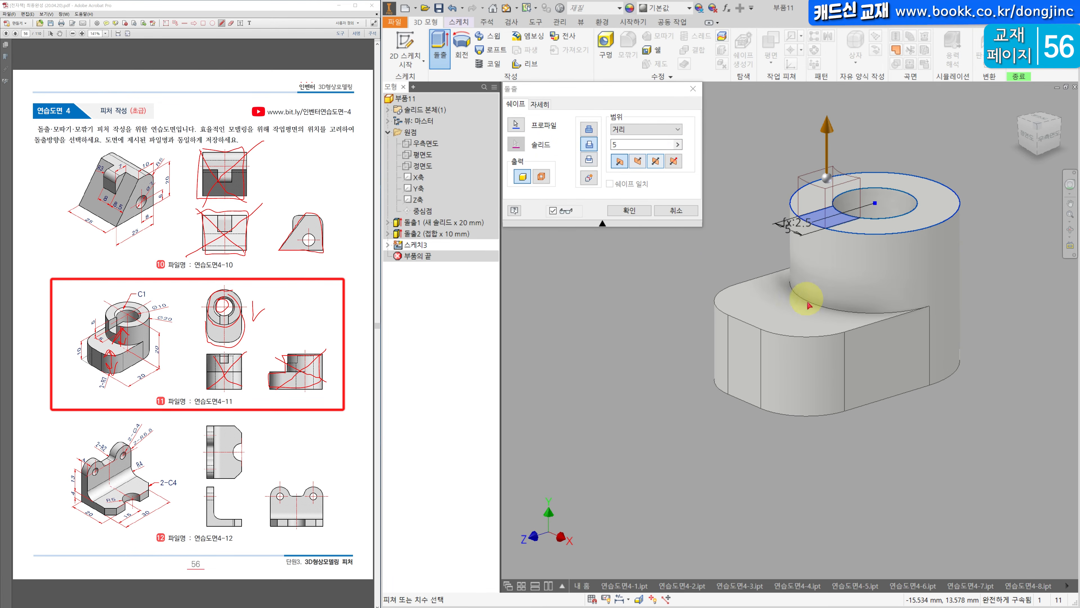
{"action": "left_click", "coordinate": [635, 161]}
{"action": "left_click", "coordinate": [622, 211]}
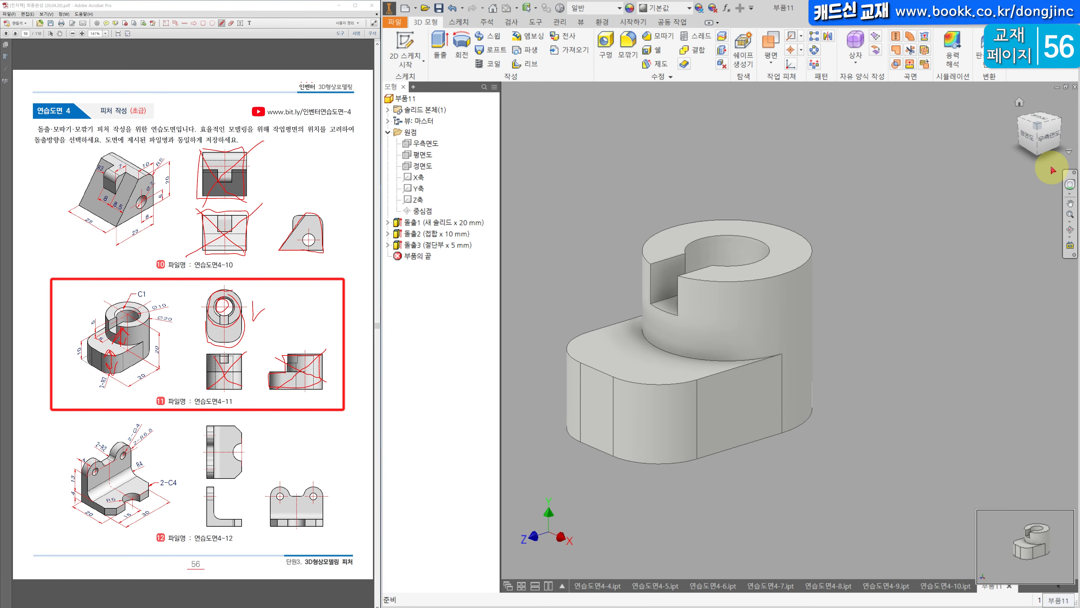
- Return the model to its home view and save the part as 연습도면4-11 in the 연습도면 folder
{"action": "left_click", "coordinate": [1019, 102]}
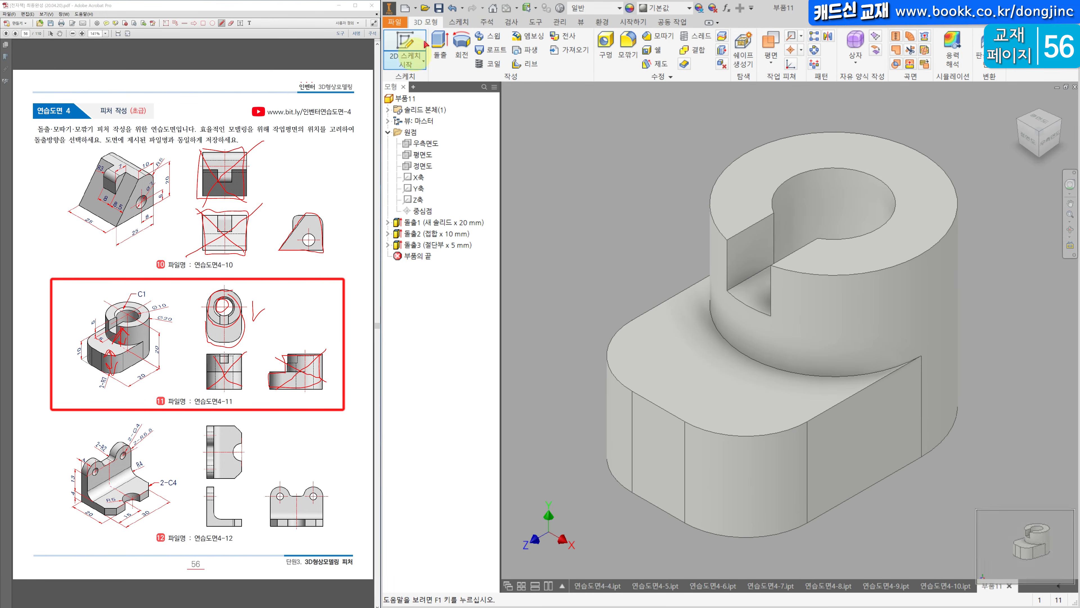
{"action": "key", "text": "ctrl+s"}
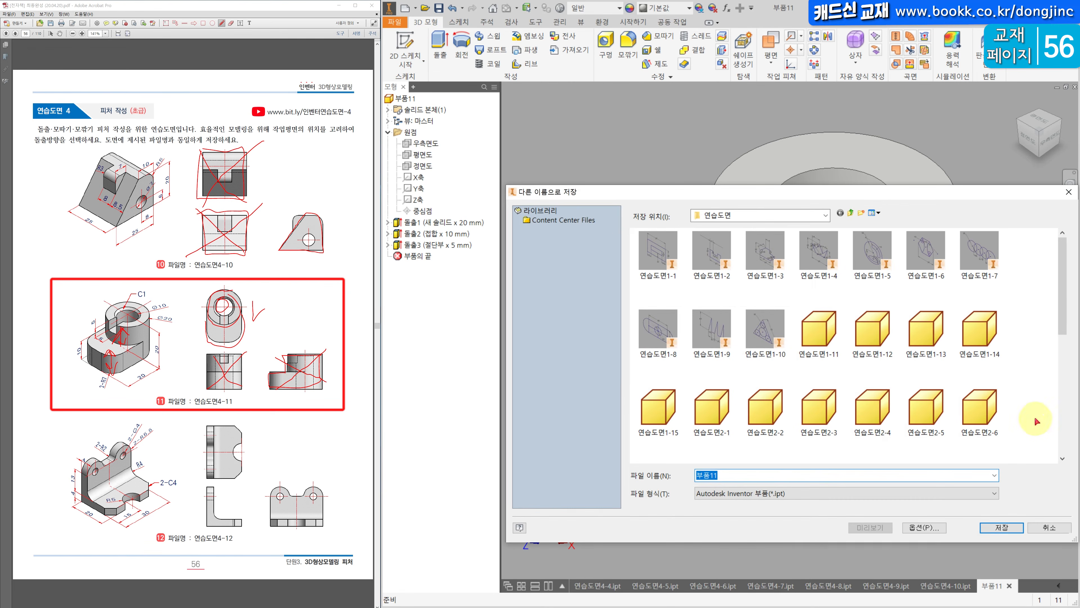
{"action": "scroll", "coordinate": [1037, 415], "scroll_direction": "down", "scroll_amount": 5}
{"action": "left_click", "coordinate": [819, 434]}
{"action": "left_click", "coordinate": [800, 476]}
{"action": "left_click", "coordinate": [800, 476]}
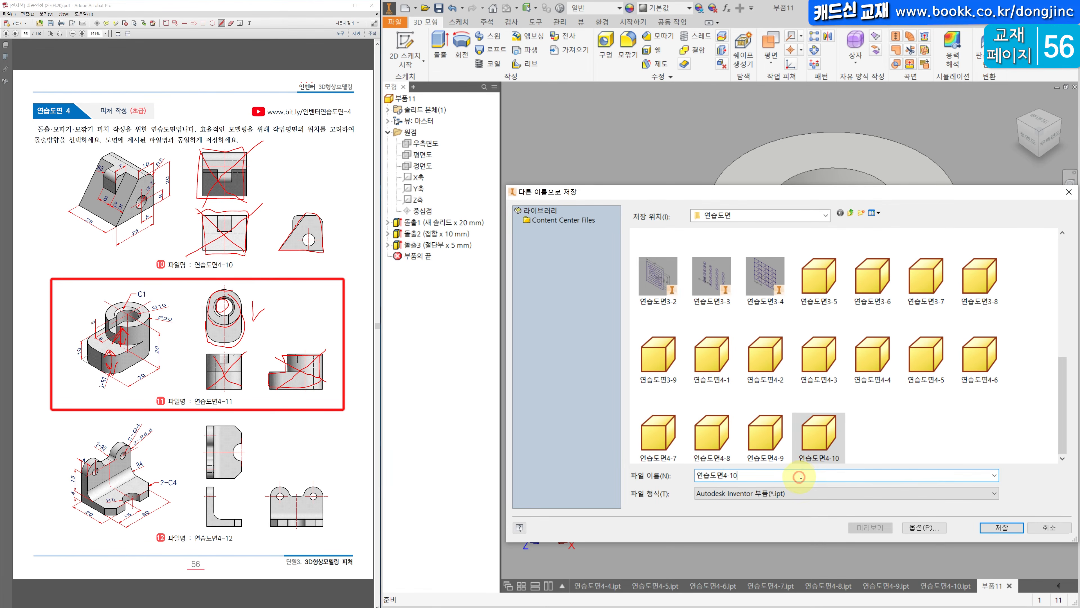
{"action": "key", "text": "BackSpace"}
{"action": "type", "text": "1"}
{"action": "key", "text": "Return"}
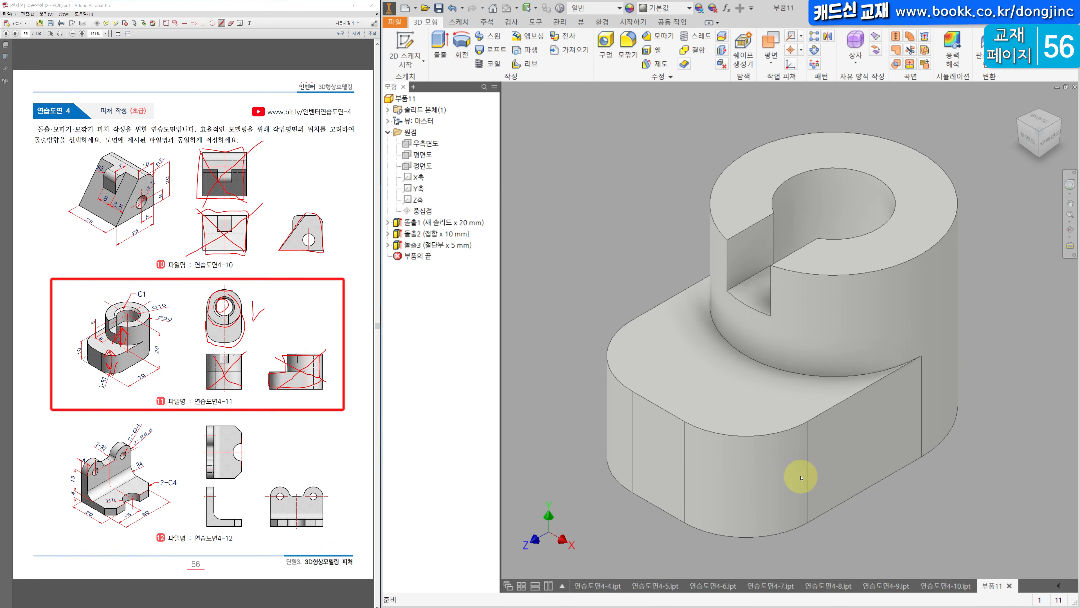
- Create a new part from the 부품.ipt template
{"action": "left_click", "coordinate": [405, 9]}
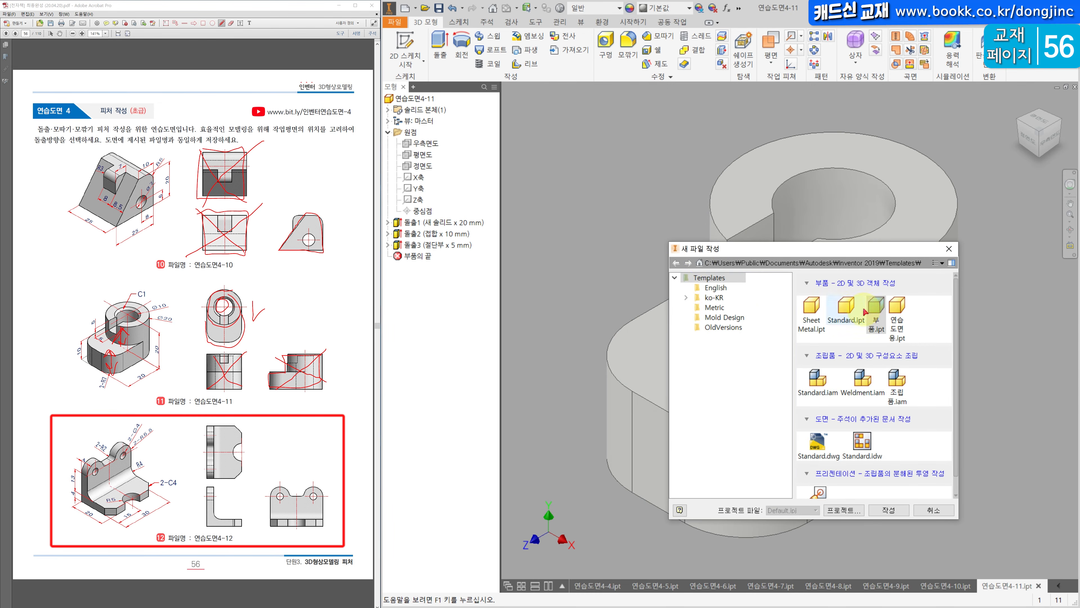
{"action": "double_click", "coordinate": [875, 308]}
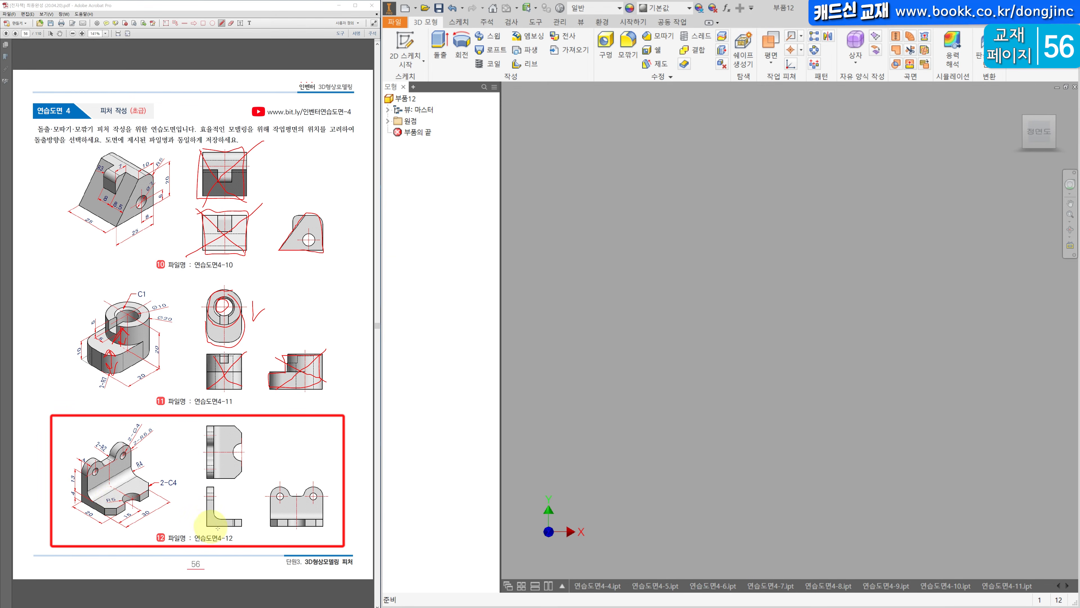
{"action": "left_click", "coordinate": [81, 472]}
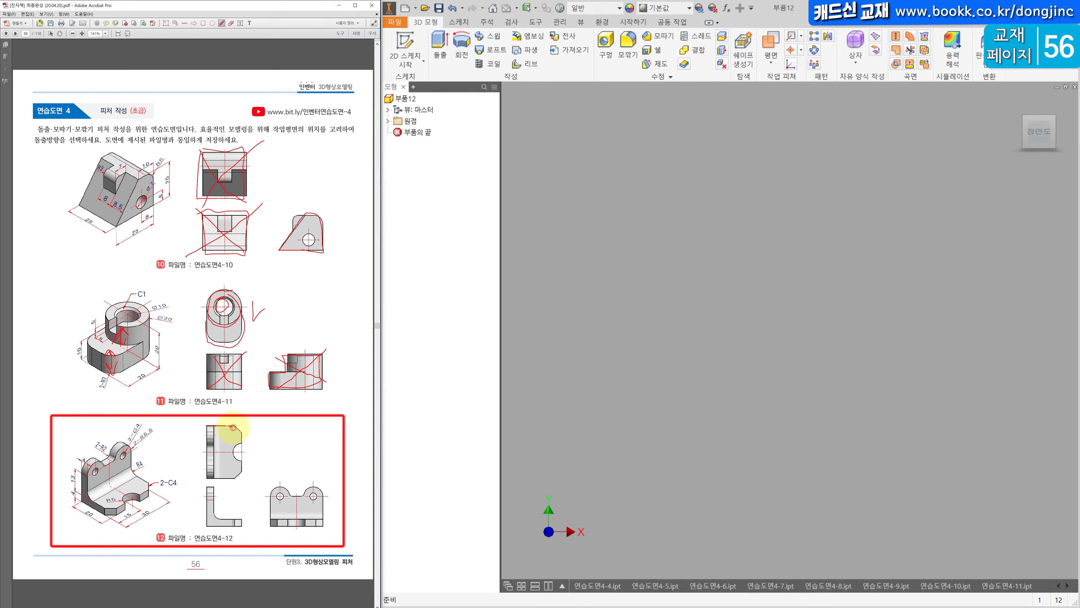
{"action": "left_click_drag", "start_coordinate": [213, 482], "coordinate": [207, 413]}
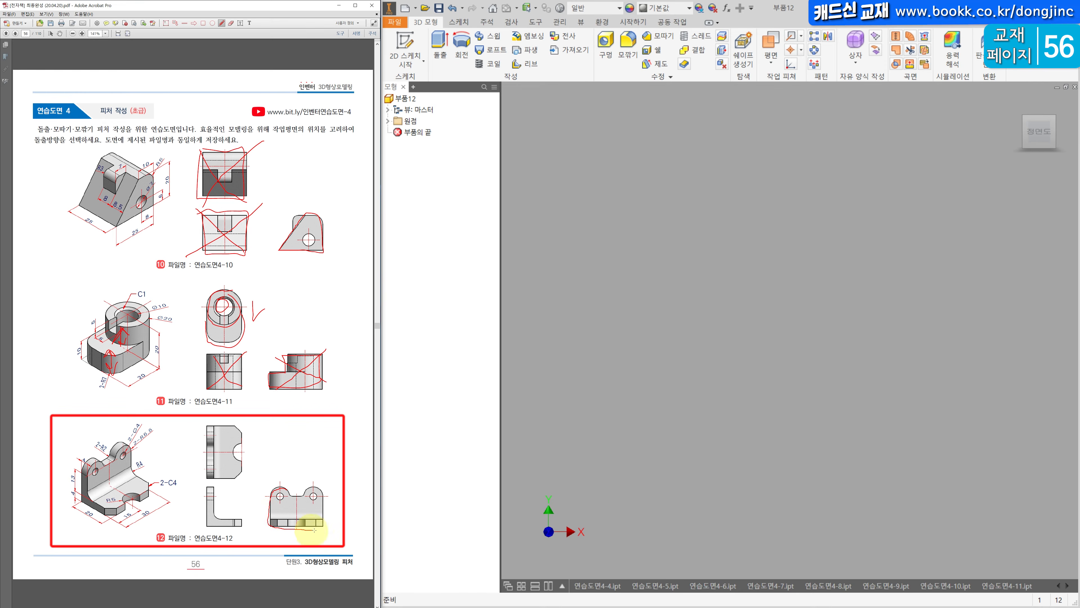
{"action": "left_click_drag", "start_coordinate": [288, 482], "coordinate": [254, 483]}
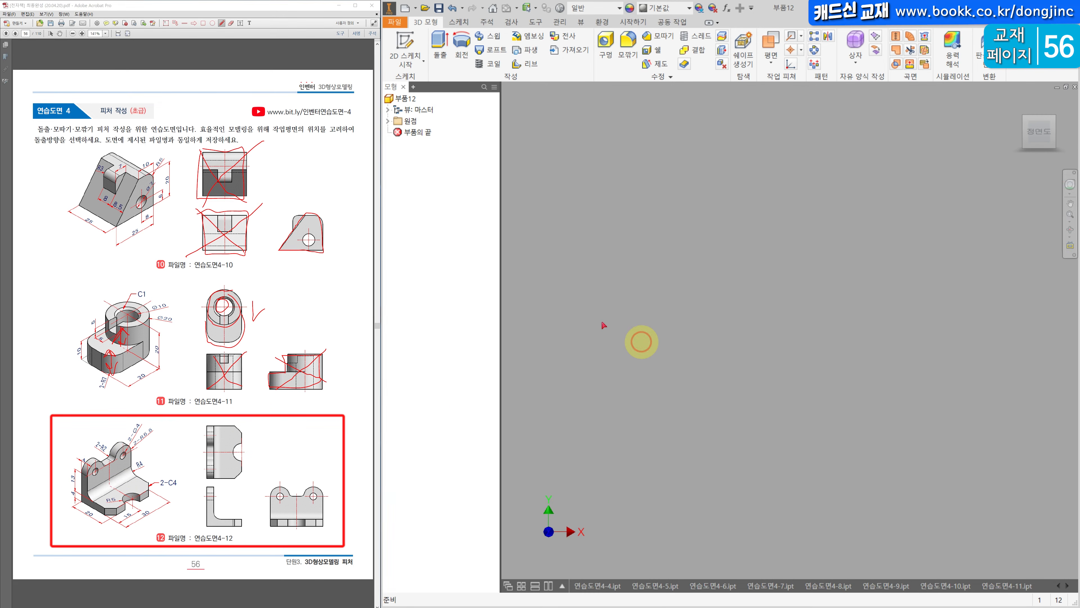
- Start a sketch on the horizontal XZ origin plane and draw a two-point rectangle with one corner at the origin
{"action": "left_click", "coordinate": [405, 48]}
{"action": "left_click", "coordinate": [645, 327]}
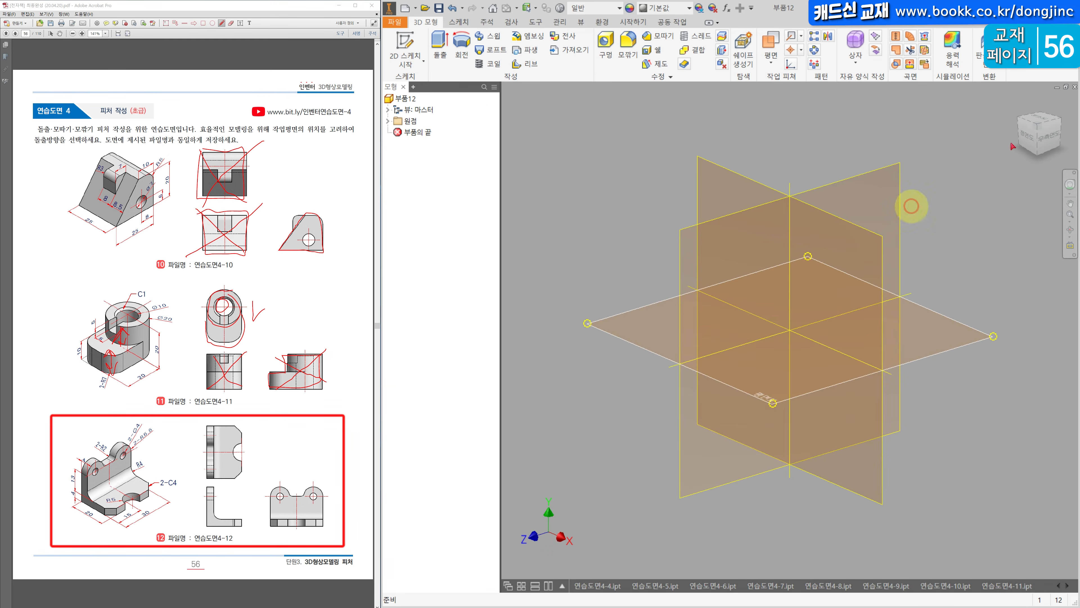
{"action": "left_click", "coordinate": [1057, 104]}
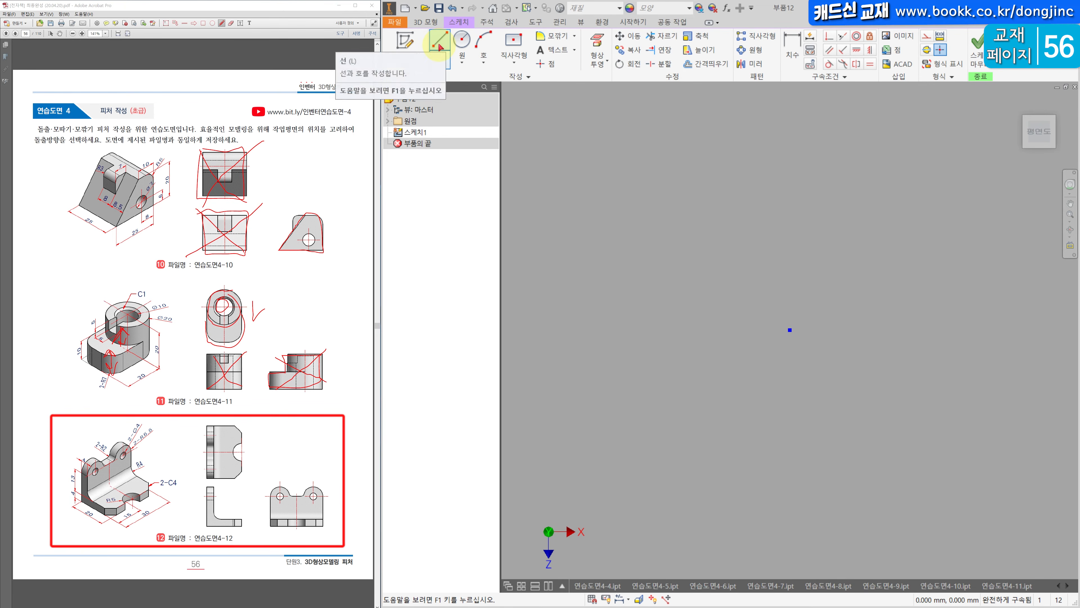
{"action": "left_click", "coordinate": [514, 62]}
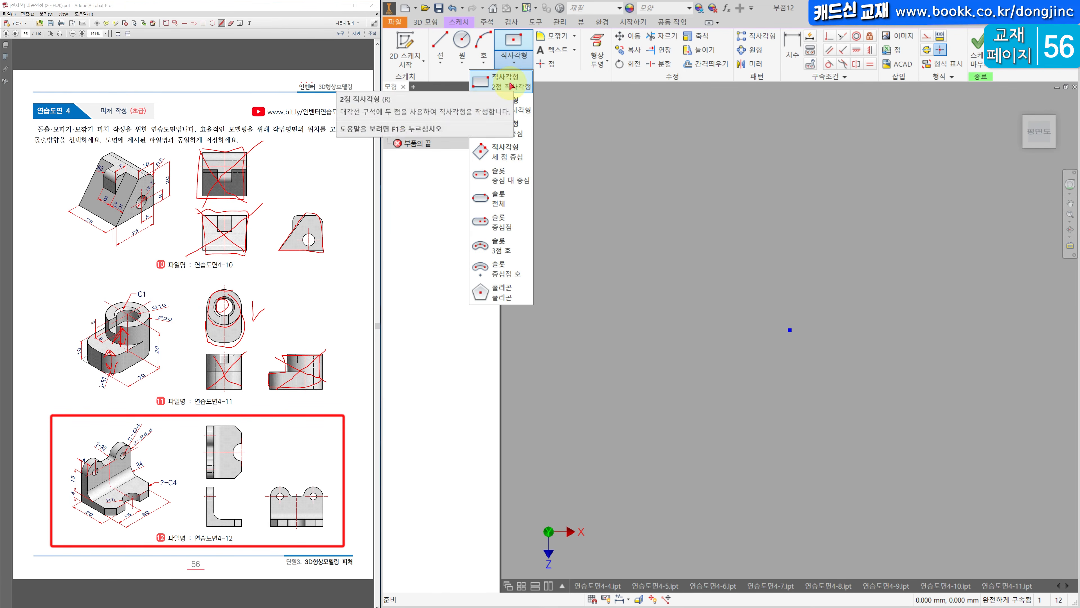
{"action": "left_click", "coordinate": [512, 85]}
{"action": "left_click", "coordinate": [718, 365]}
{"action": "left_click", "coordinate": [820, 222]}
{"action": "key", "text": "Escape"}
{"action": "middle_click_drag", "start_coordinate": [731, 183], "coordinate": [608, 198]}
- Draw a circle centred on the midpoint of the rectangle's right edge and trim away its outer half
{"action": "left_click", "coordinate": [467, 46]}
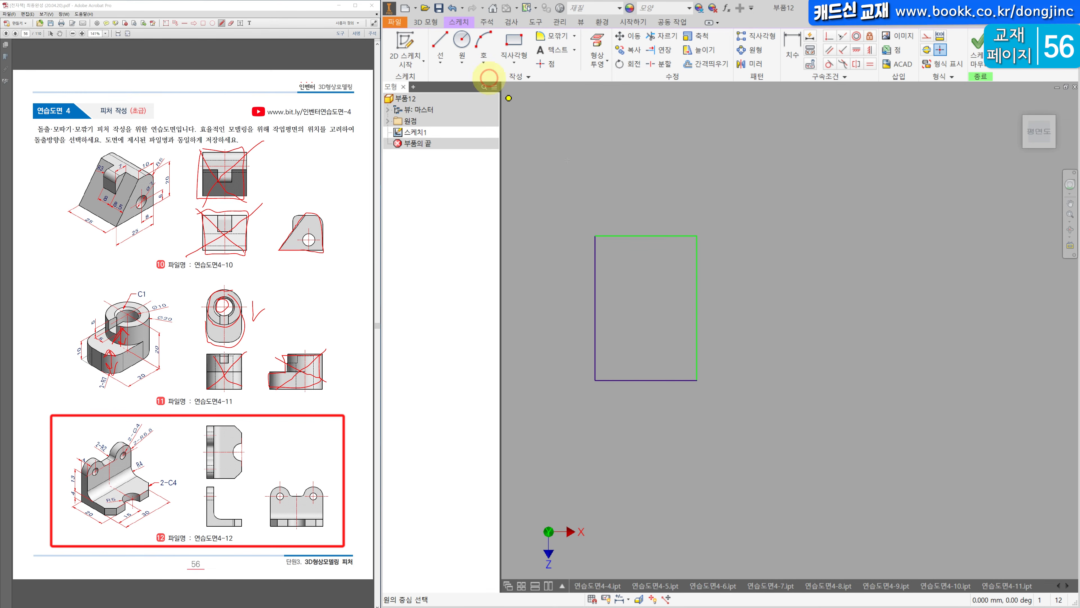
{"action": "left_click", "coordinate": [697, 307]}
{"action": "left_click", "coordinate": [664, 294]}
{"action": "left_click", "coordinate": [670, 38]}
{"action": "left_click", "coordinate": [722, 281]}
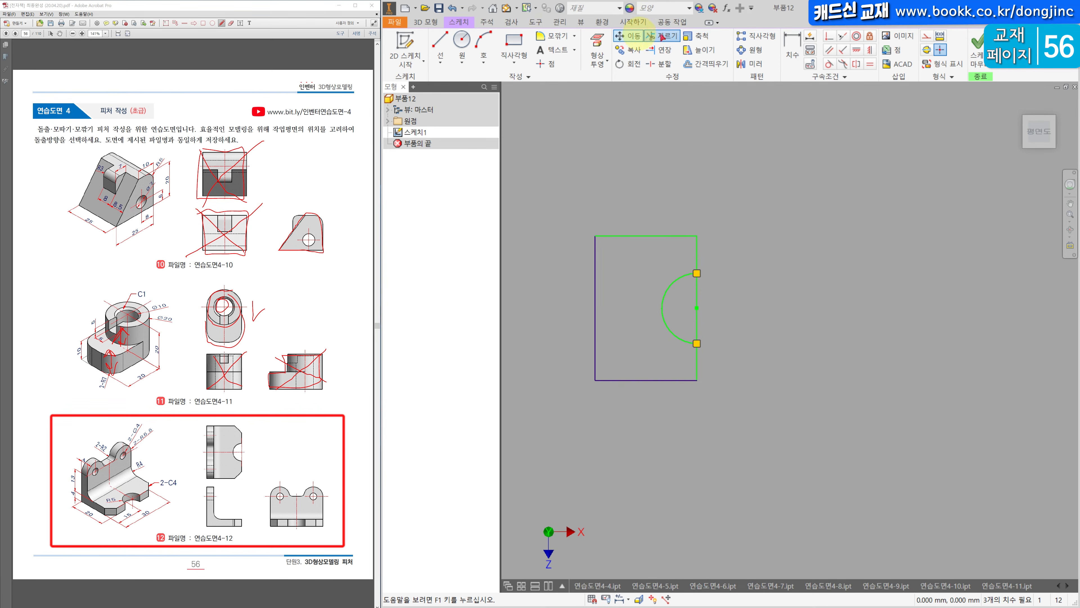
- Dimension the rectangle 30 mm along Z and 20 mm along X, and set the arc radius to 5 mm
{"action": "key", "text": "d"}
{"action": "left_click", "coordinate": [595, 310]}
{"action": "left_click", "coordinate": [547, 304]}
{"action": "type", "text": "30"}
{"action": "key", "text": "Return"}
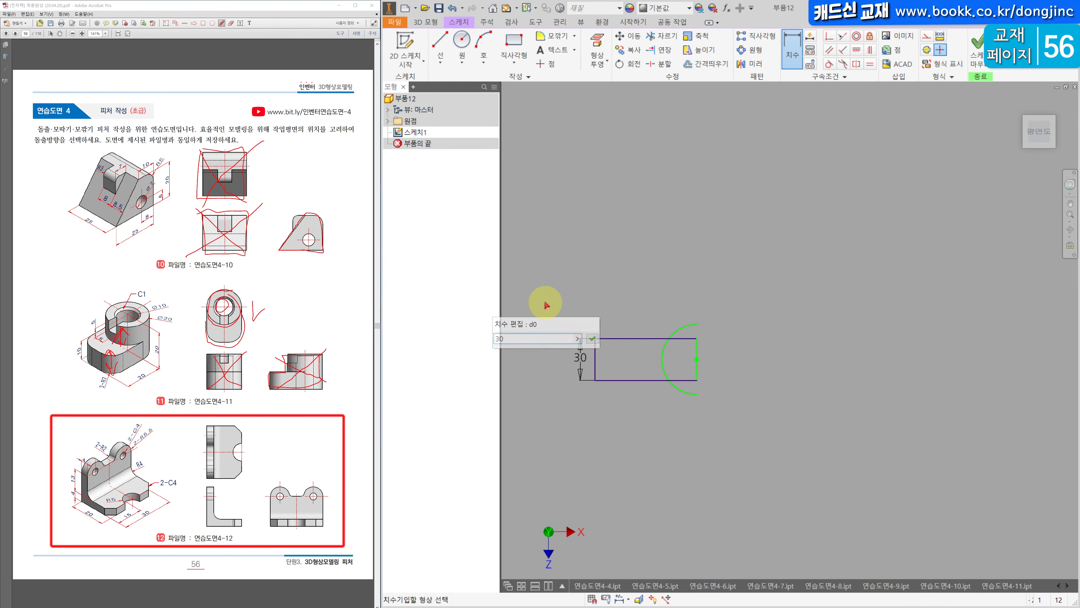
{"action": "left_click", "coordinate": [642, 411]}
{"action": "type", "text": "20"}
{"action": "key", "text": "Return"}
{"action": "left_click", "coordinate": [583, 357]}
{"action": "left_click", "coordinate": [578, 274]}
{"action": "type", "text": "5"}
{"action": "key", "text": "Return"}
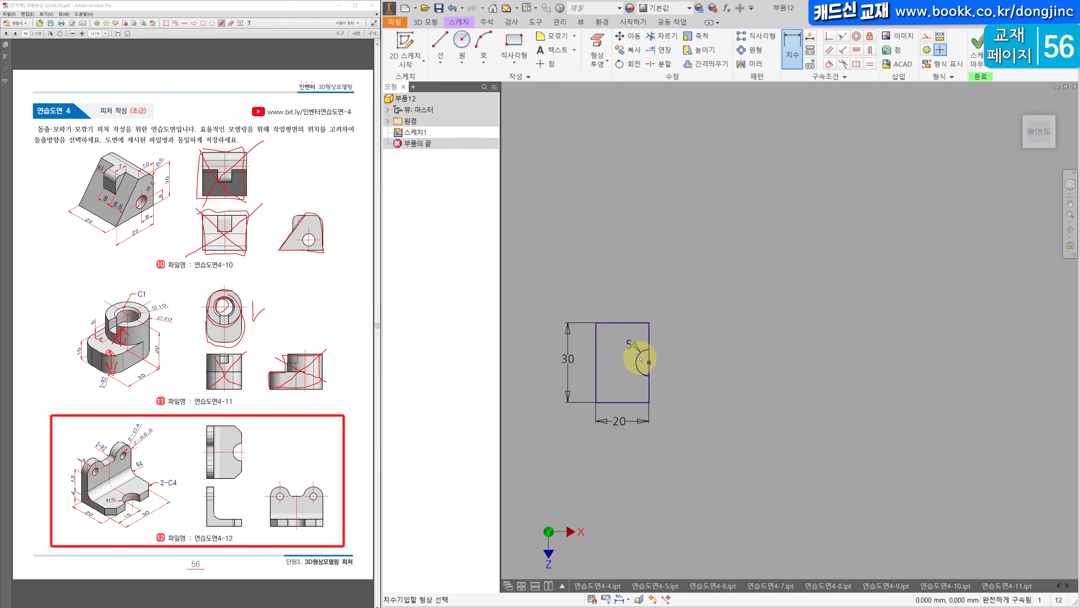
- Chamfer the two rectangle corners on the arc side by 4 mm in the sketch
{"action": "left_click", "coordinate": [574, 35]}
{"action": "left_click", "coordinate": [562, 76]}
{"action": "double_click", "coordinate": [607, 109]}
{"action": "type", "text": "4"}
{"action": "left_click", "coordinate": [635, 323]}
{"action": "left_click", "coordinate": [649, 339]}
{"action": "left_click", "coordinate": [649, 385]}
{"action": "left_click", "coordinate": [628, 406]}
{"action": "key", "text": "Escape"}
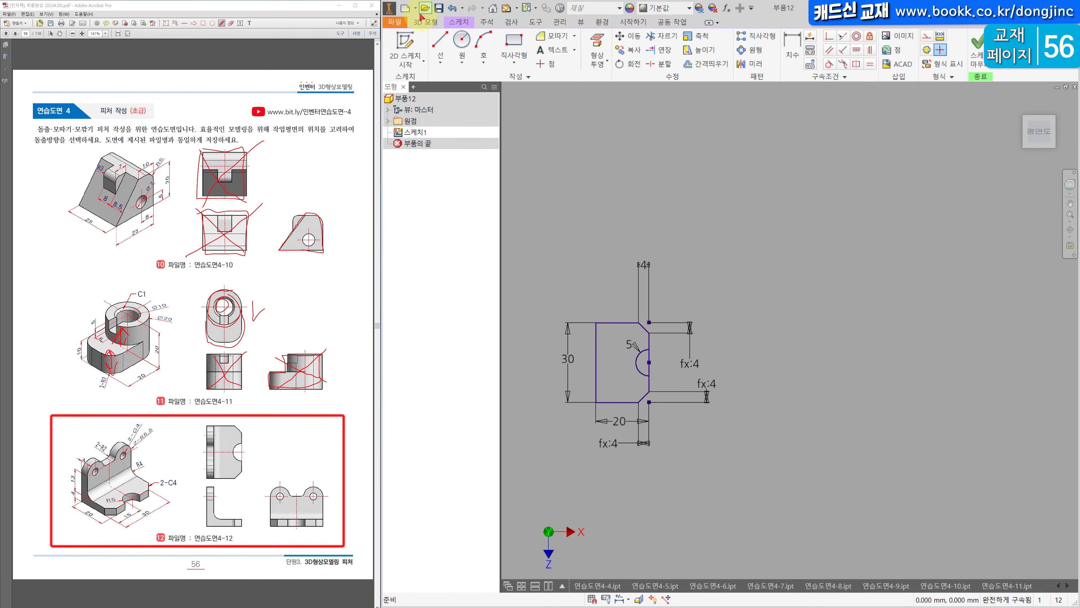
- Extrude the base plate profile 4 mm upward
{"action": "left_click", "coordinate": [425, 22]}
{"action": "left_click", "coordinate": [440, 49]}
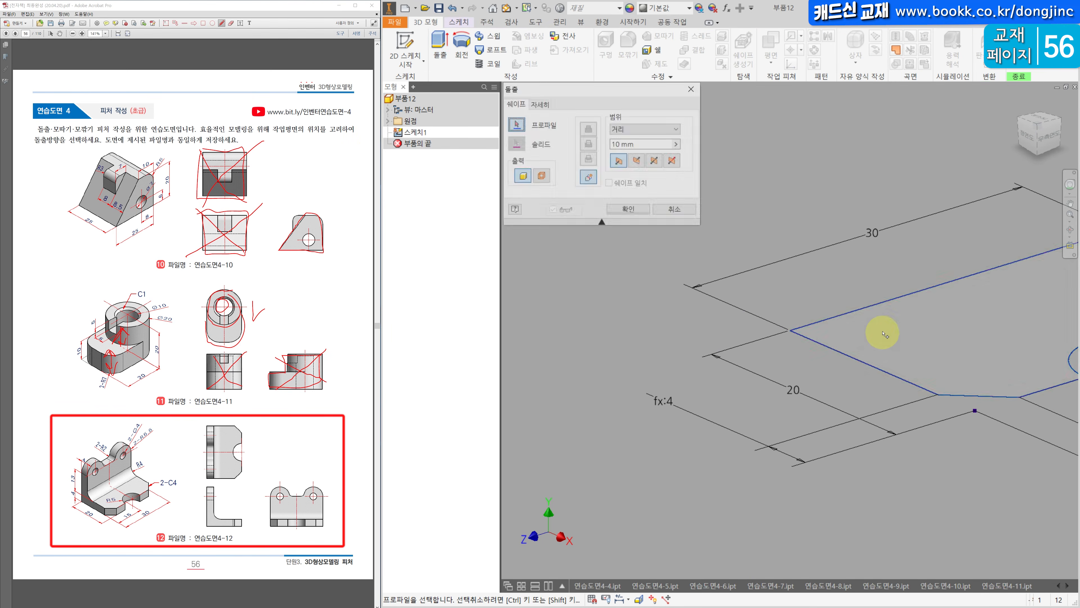
{"action": "left_click_drag", "start_coordinate": [651, 144], "coordinate": [407, 143]}
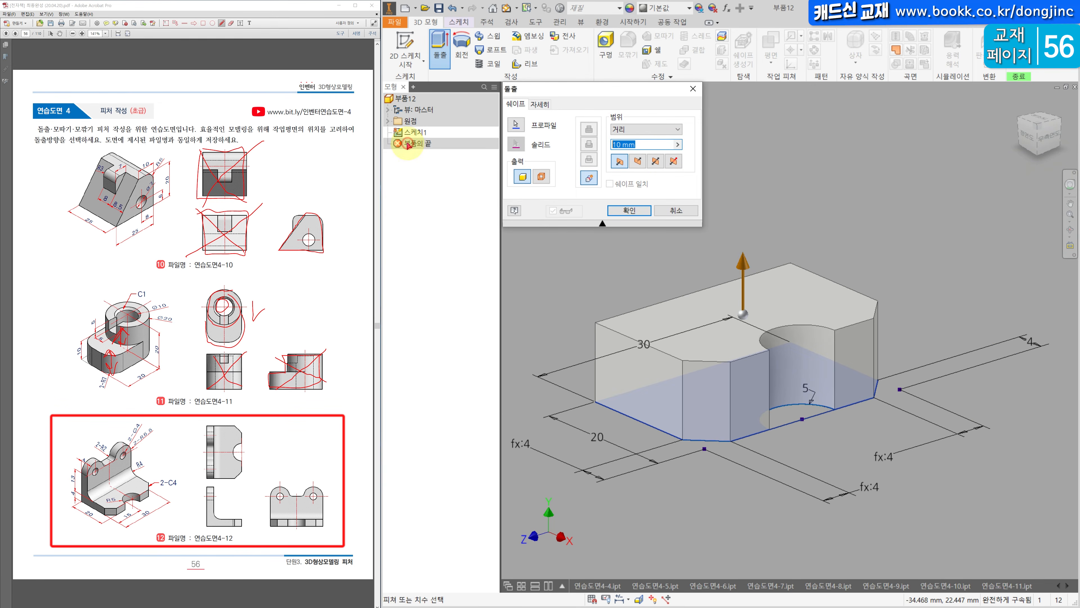
{"action": "key", "text": "Return"}
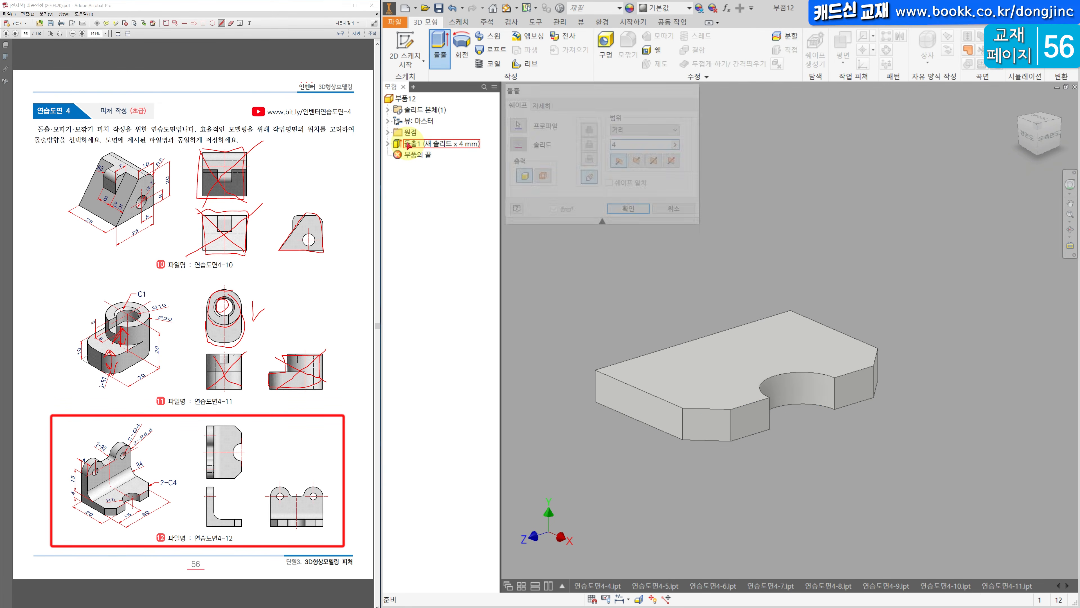
- Start a sketch on the plate's uncut 30 mm side face and project the lower corner opposite the origin
{"action": "middle_click_drag", "start_coordinate": [520, 288], "coordinate": [575, 293], "text": "shift"}
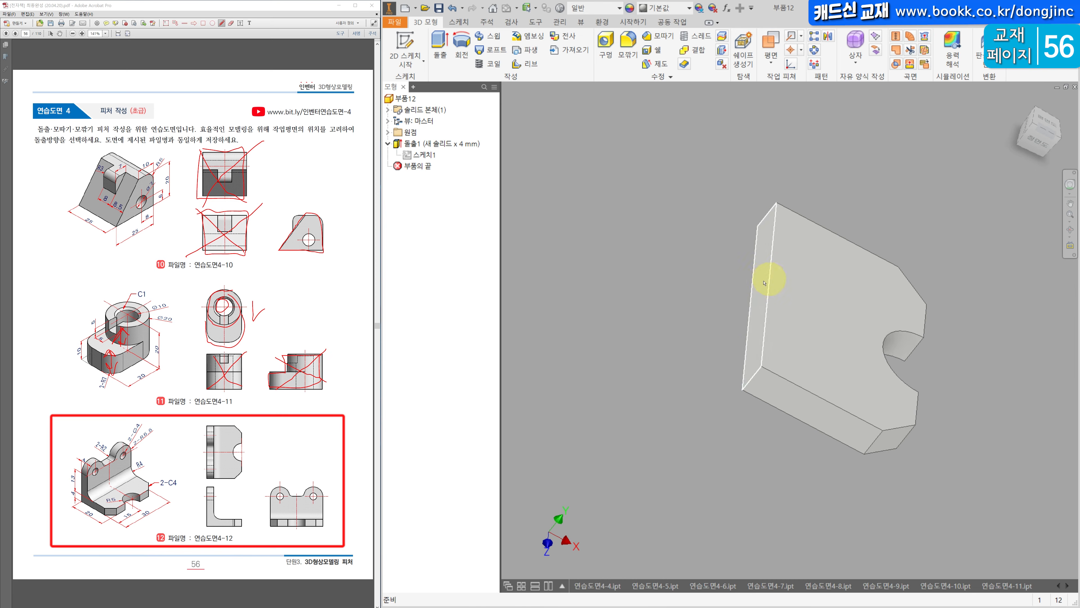
{"action": "left_click", "coordinate": [763, 280]}
{"action": "left_click", "coordinate": [411, 43]}
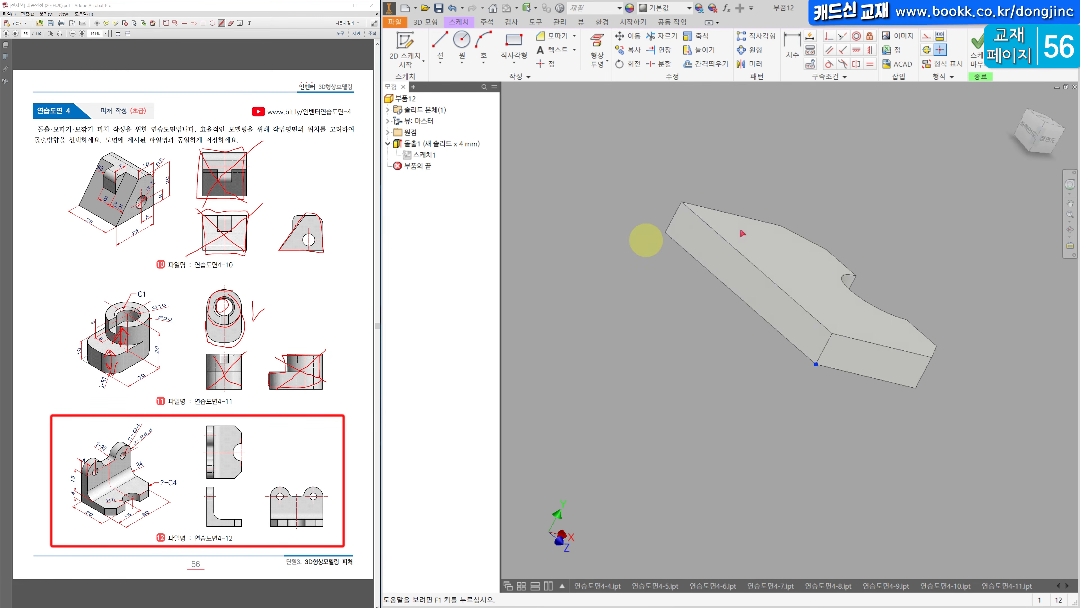
{"action": "left_click", "coordinate": [607, 38]}
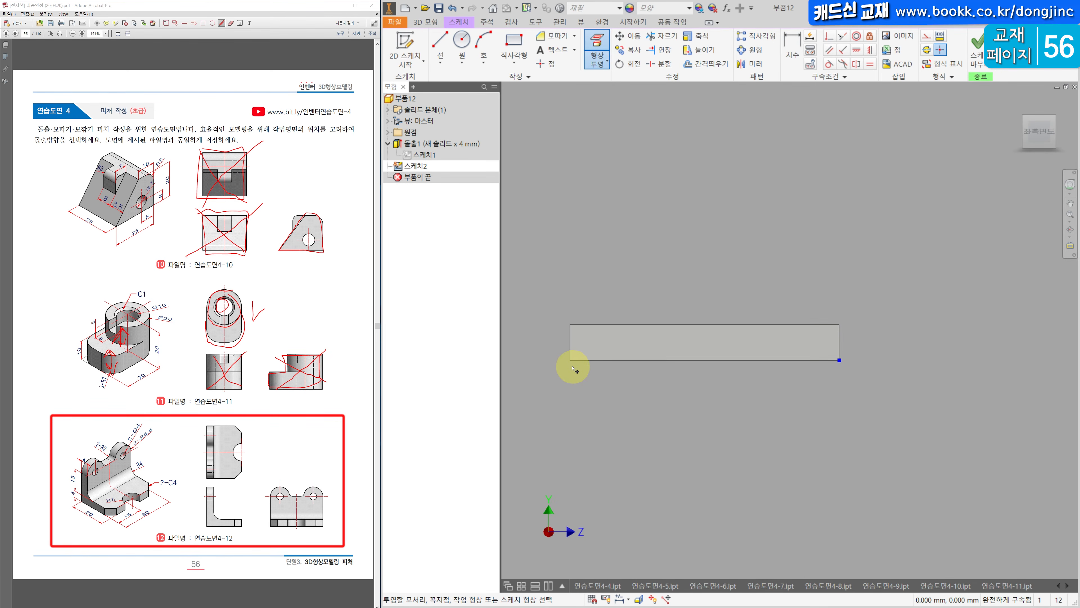
{"action": "left_click", "coordinate": [570, 361]}
- Draw a two-point rectangle up from the projected corner and attach its free lower corner to the origin
{"action": "left_click", "coordinate": [513, 44]}
{"action": "left_click", "coordinate": [571, 360]}
{"action": "left_click", "coordinate": [745, 183]}
{"action": "key", "text": "Escape"}
{"action": "left_click_drag", "start_coordinate": [746, 360], "coordinate": [840, 361]}
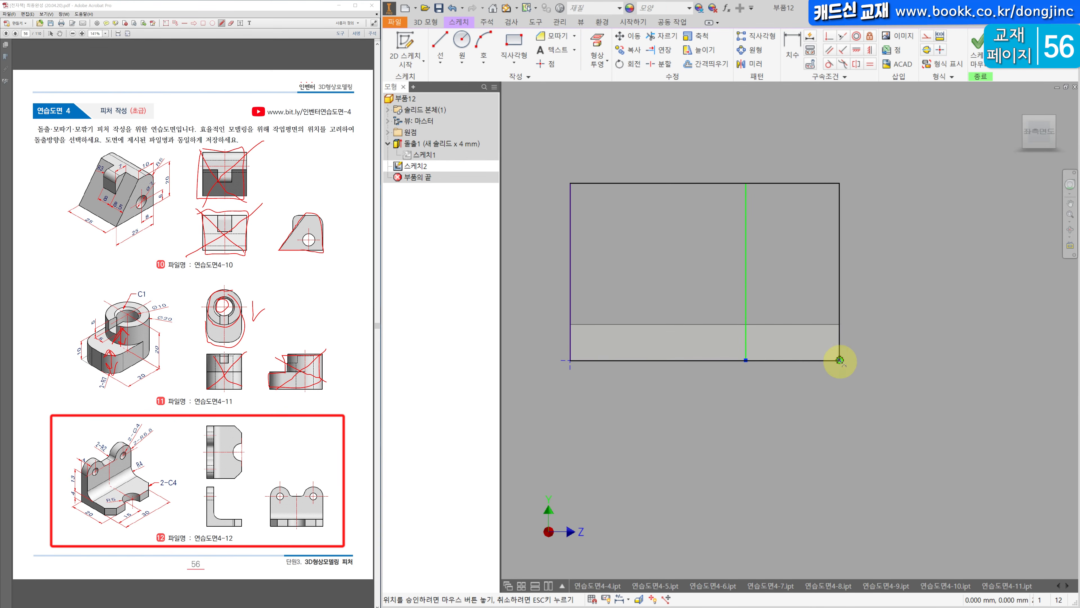
- Set the height of the upright wall's rectangle to 13+4 mm
{"action": "scroll", "coordinate": [846, 255], "scroll_direction": "up", "scroll_amount": 3}
{"action": "key", "text": "d"}
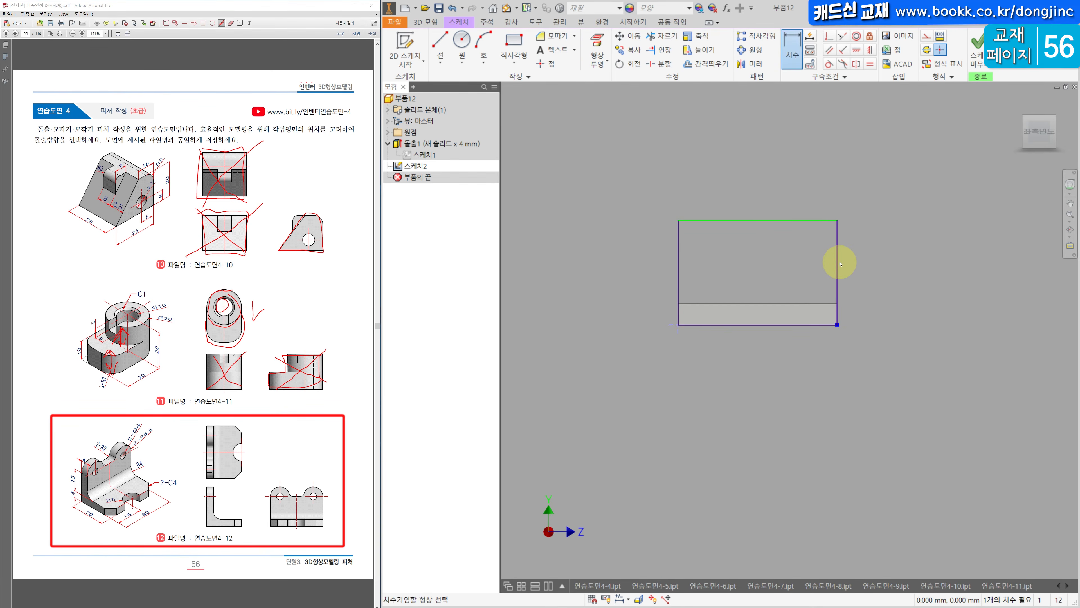
{"action": "left_click", "coordinate": [839, 263]}
{"action": "left_click", "coordinate": [892, 265]}
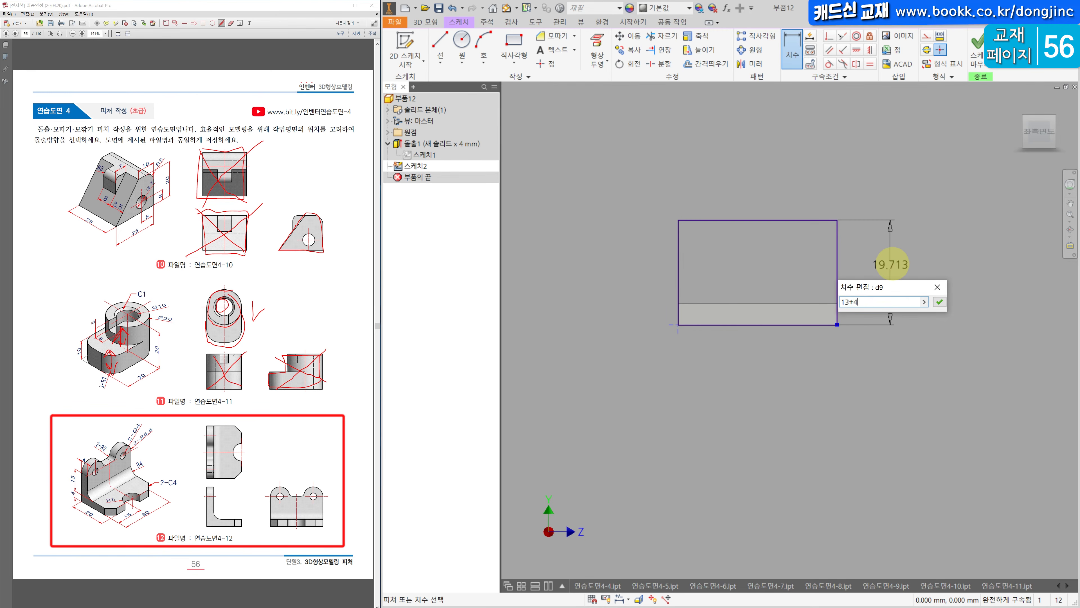
{"action": "type", "text": "13+4"}
{"action": "key", "text": "Return"}
- Draw two circles centred on the rectangle's top edge, each reaching its nearest upper corner
{"action": "left_click", "coordinate": [461, 40]}
{"action": "left_click", "coordinate": [717, 234]}
{"action": "left_click", "coordinate": [679, 234]}
{"action": "left_click", "coordinate": [801, 234]}
{"action": "left_click", "coordinate": [838, 234]}
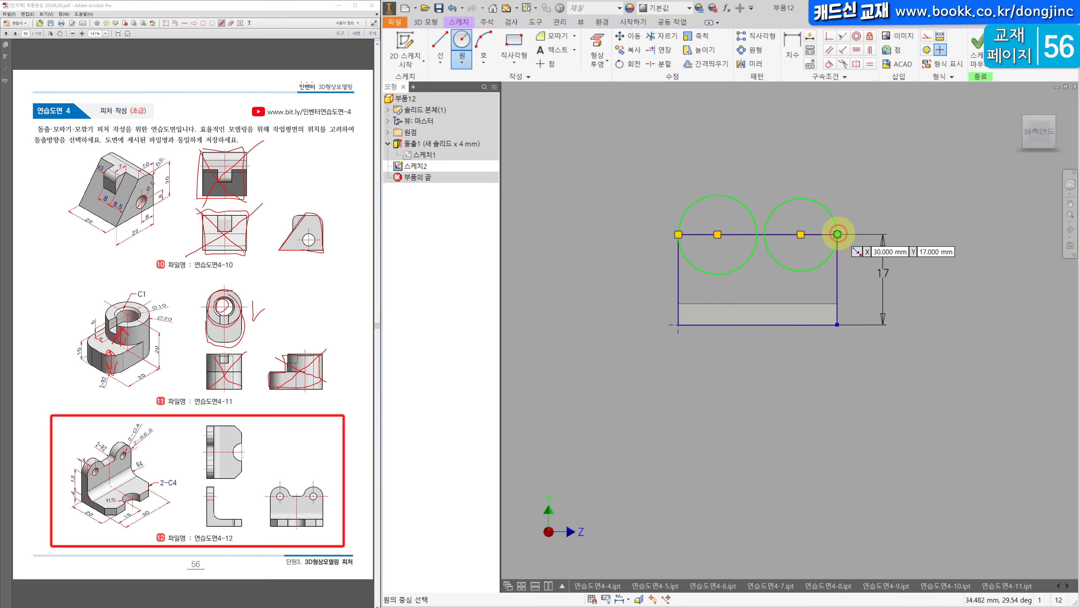
- Set the left lug circle's diameter to 5.5*2 mm and make the right lug circle equal to it
{"action": "left_click", "coordinate": [793, 42]}
{"action": "left_click", "coordinate": [701, 198]}
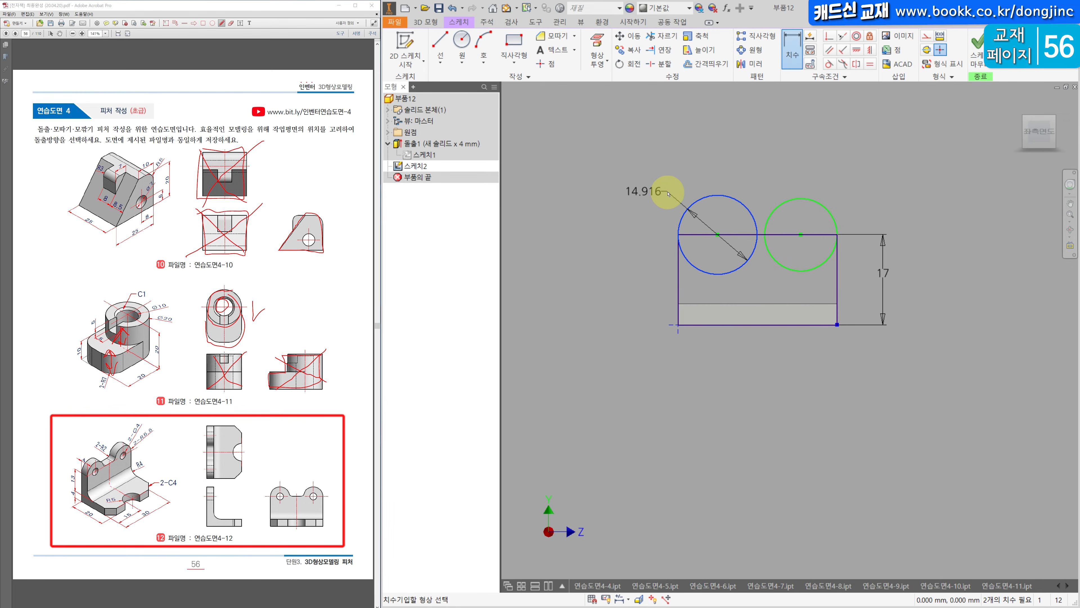
{"action": "left_click", "coordinate": [660, 182]}
{"action": "type", "text": "5.5*"}
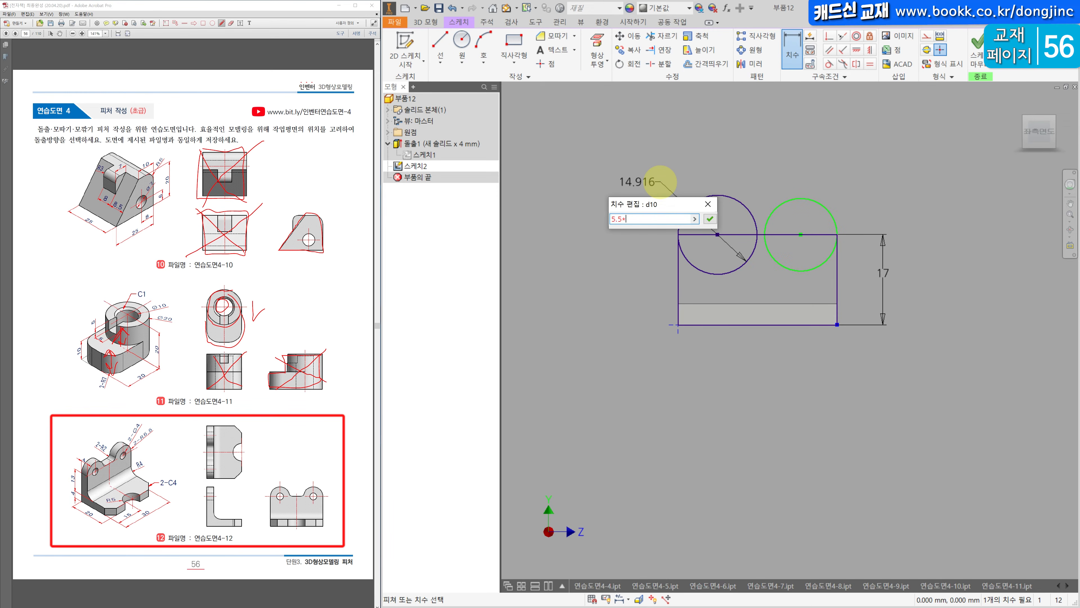
{"action": "type", "text": "2"}
{"action": "key", "text": "Return"}
{"action": "left_click", "coordinate": [870, 64]}
{"action": "left_click", "coordinate": [727, 213]}
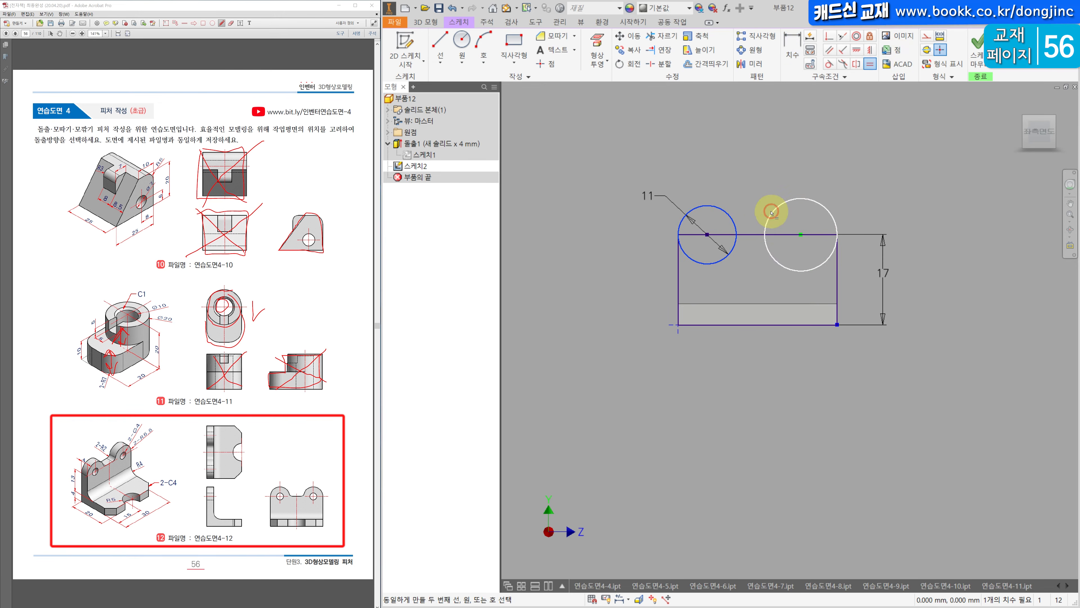
{"action": "left_click", "coordinate": [770, 215]}
- Draw a smaller concentric hole circle inside each of the two lug circles
{"action": "key", "text": "c"}
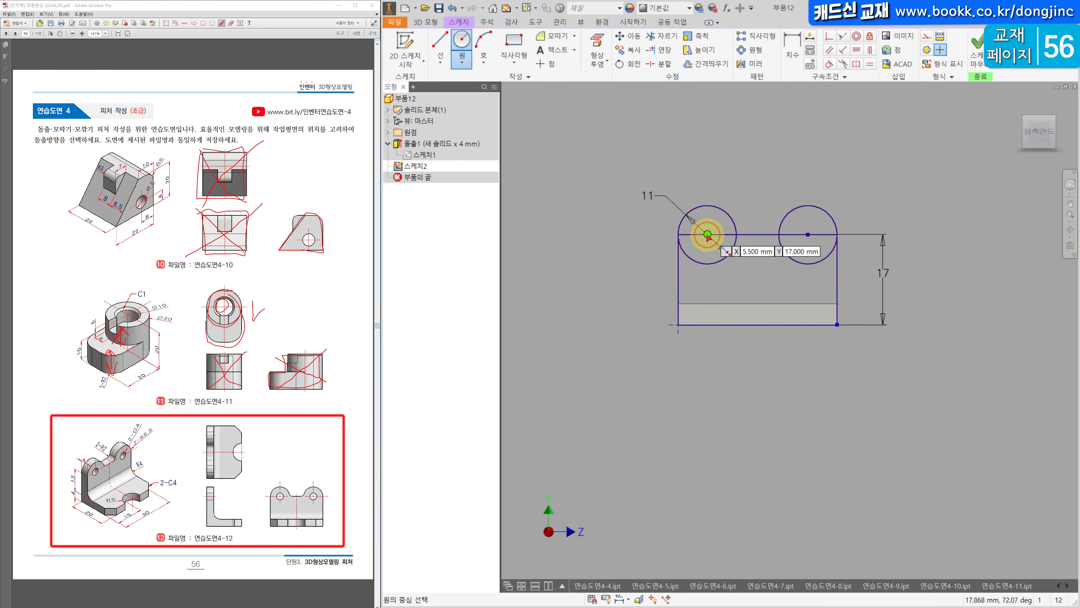
{"action": "left_click", "coordinate": [808, 234]}
{"action": "left_click", "coordinate": [818, 244]}
- Set the left hole circle's diameter to 4 mm and make the right hole circle equal to it
{"action": "key", "text": "d"}
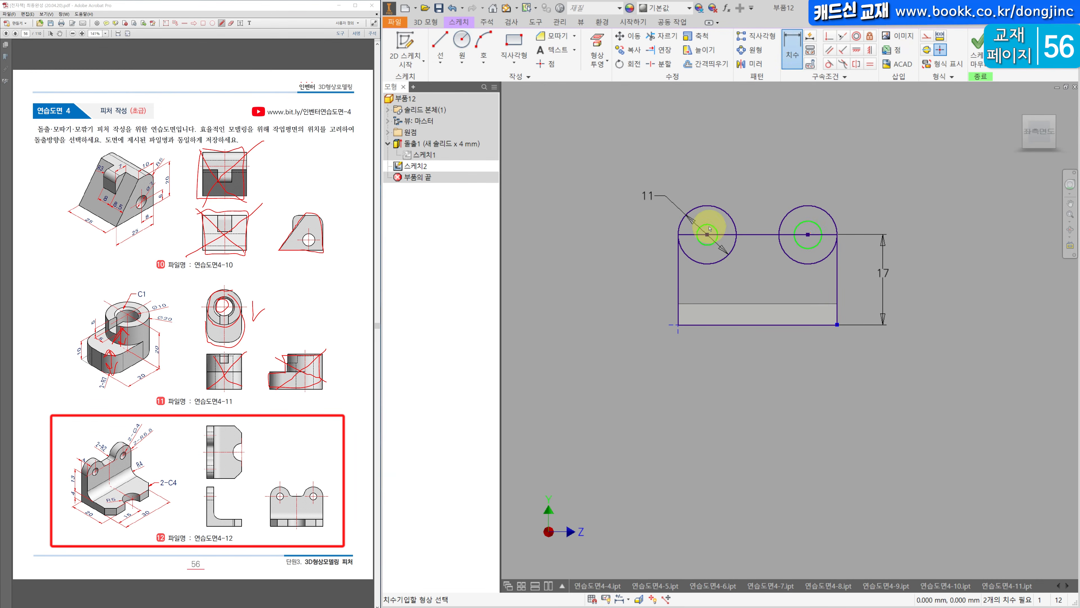
{"action": "left_click", "coordinate": [710, 224]}
{"action": "left_click", "coordinate": [710, 145]}
{"action": "type", "text": "4"}
{"action": "key", "text": "Return"}
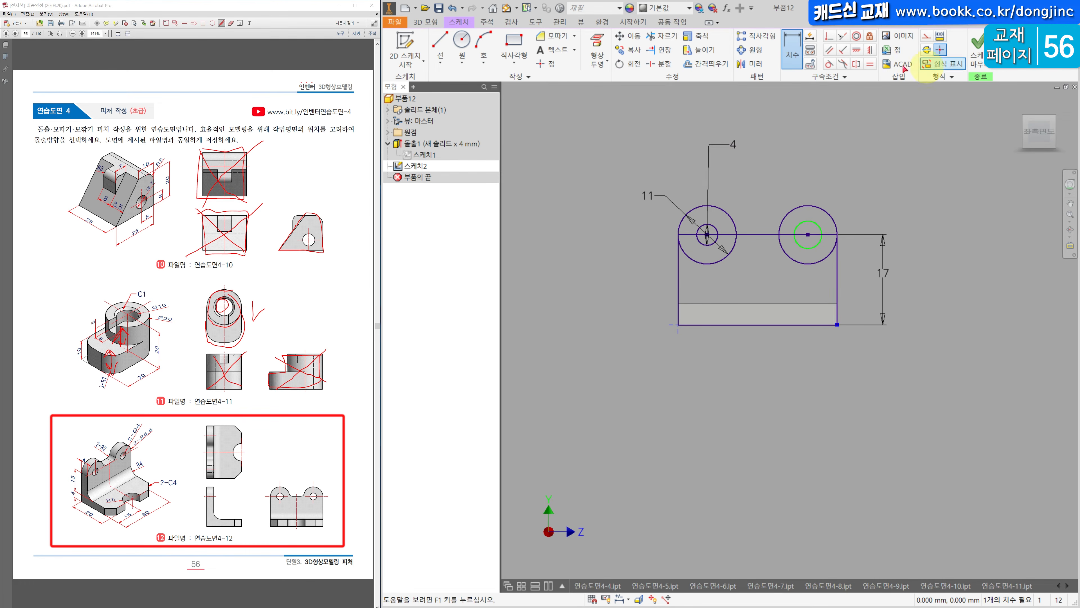
{"action": "left_click", "coordinate": [869, 64]}
{"action": "left_click", "coordinate": [716, 229]}
{"action": "left_click", "coordinate": [803, 223]}
{"action": "key", "text": "Escape"}
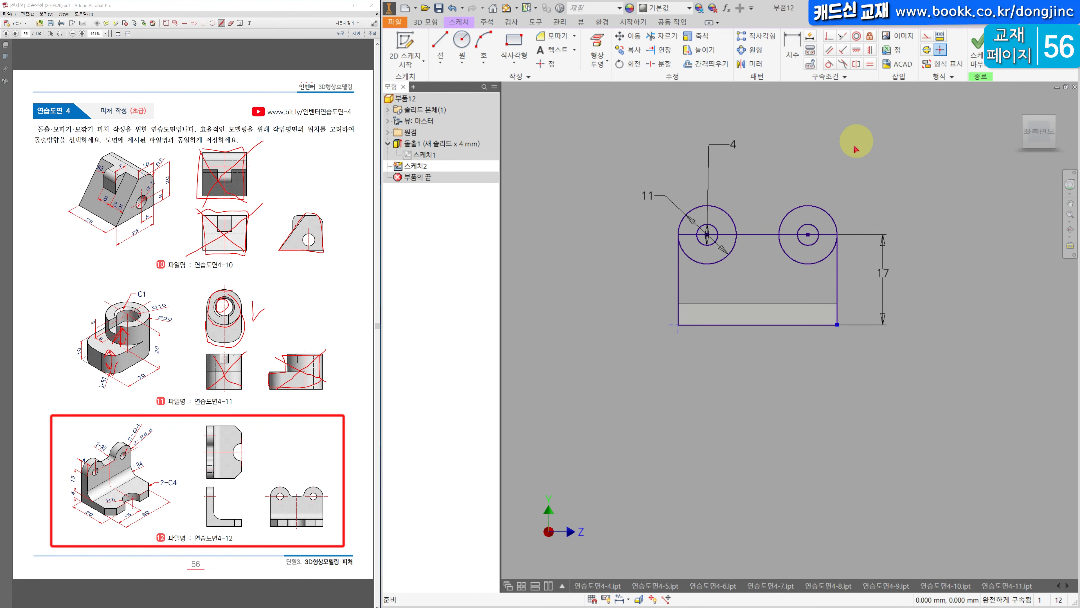
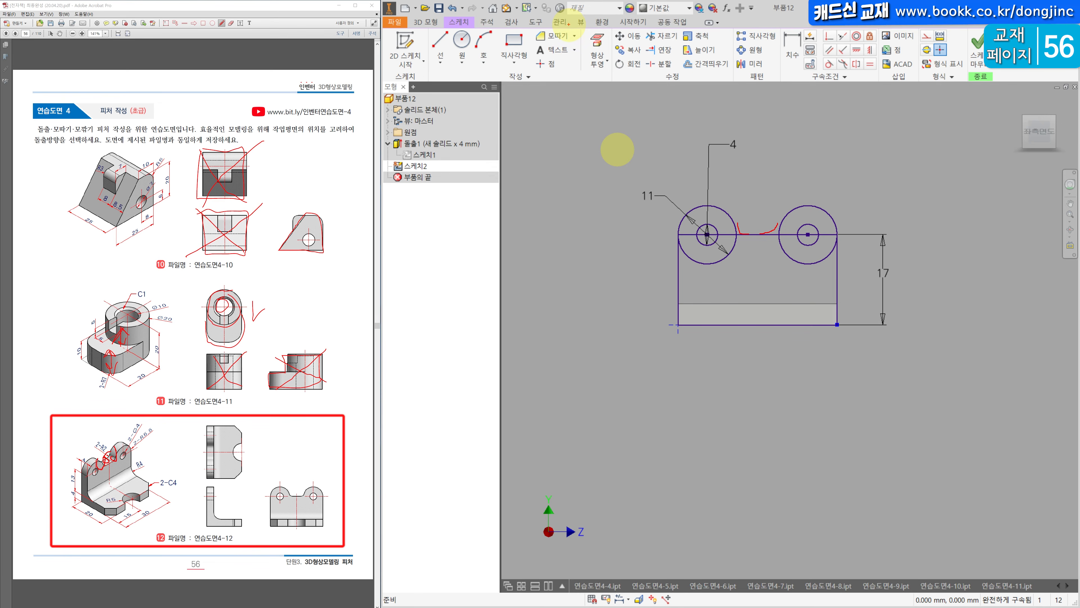
{"action": "left_click", "coordinate": [425, 21]}
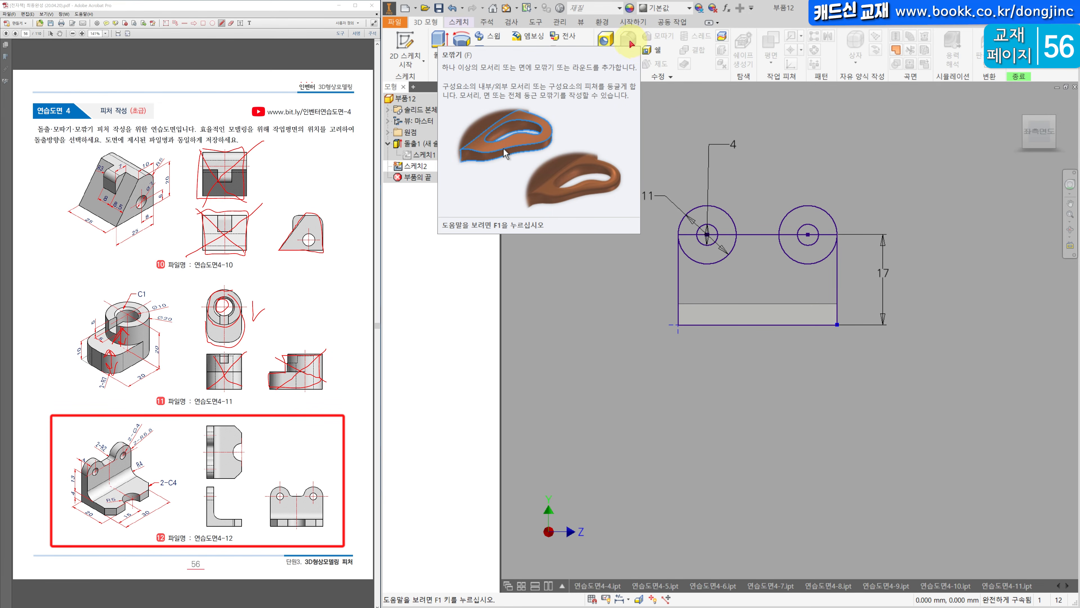
{"action": "left_click", "coordinate": [461, 22]}
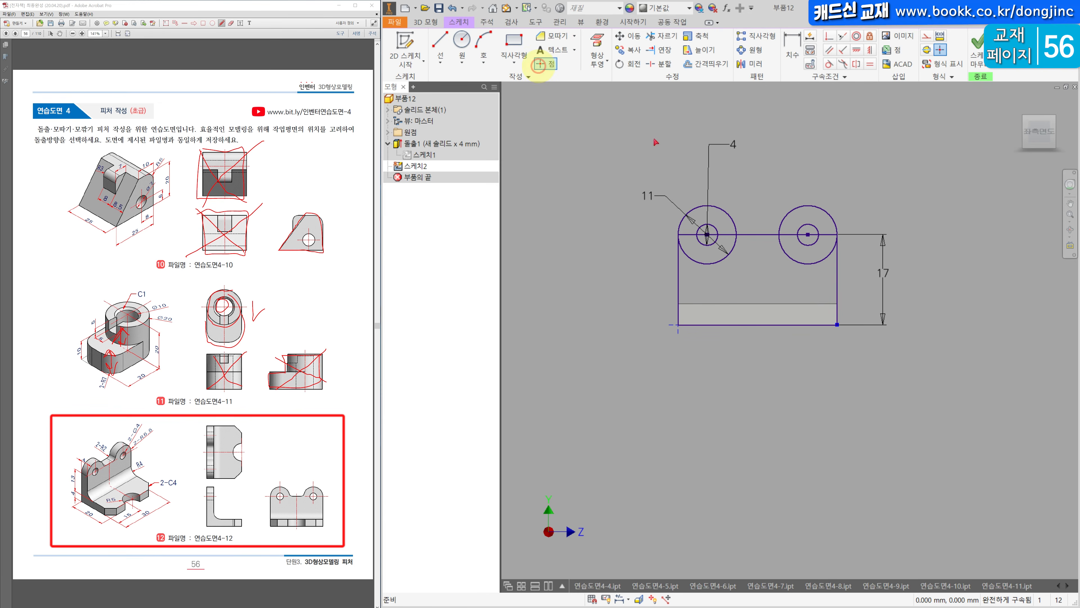
{"action": "mouse_move", "coordinate": [674, 154]}
{"action": "middle_mouse_down"}
{"action": "mouse_move", "coordinate": [575, 183]}
{"action": "mouse_move", "coordinate": [634, 158]}
{"action": "middle_mouse_up"}
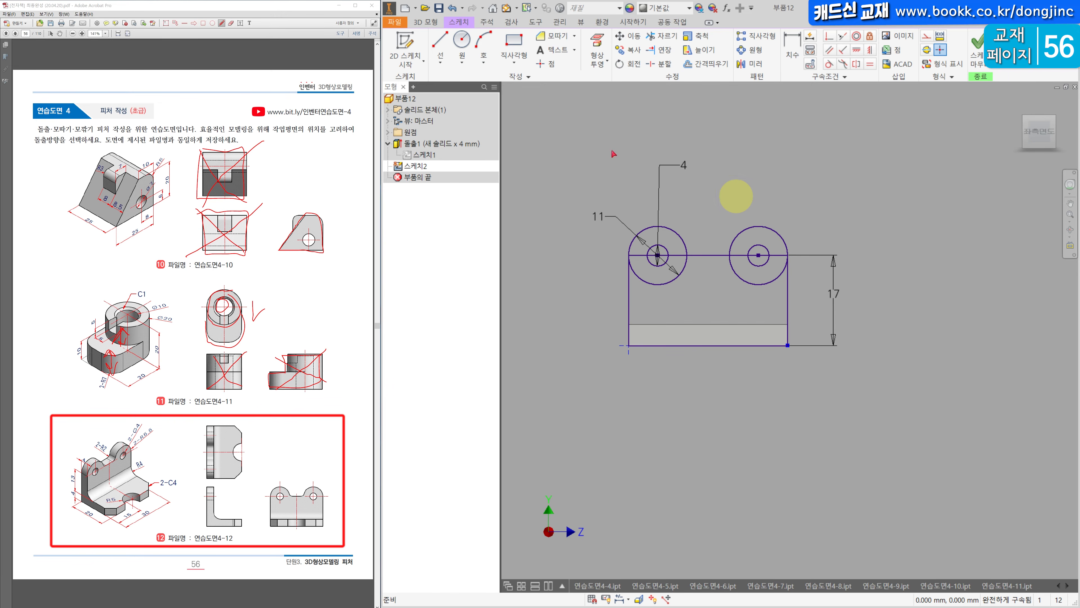
{"action": "left_click", "coordinate": [425, 22]}
{"action": "left_click", "coordinate": [439, 49]}
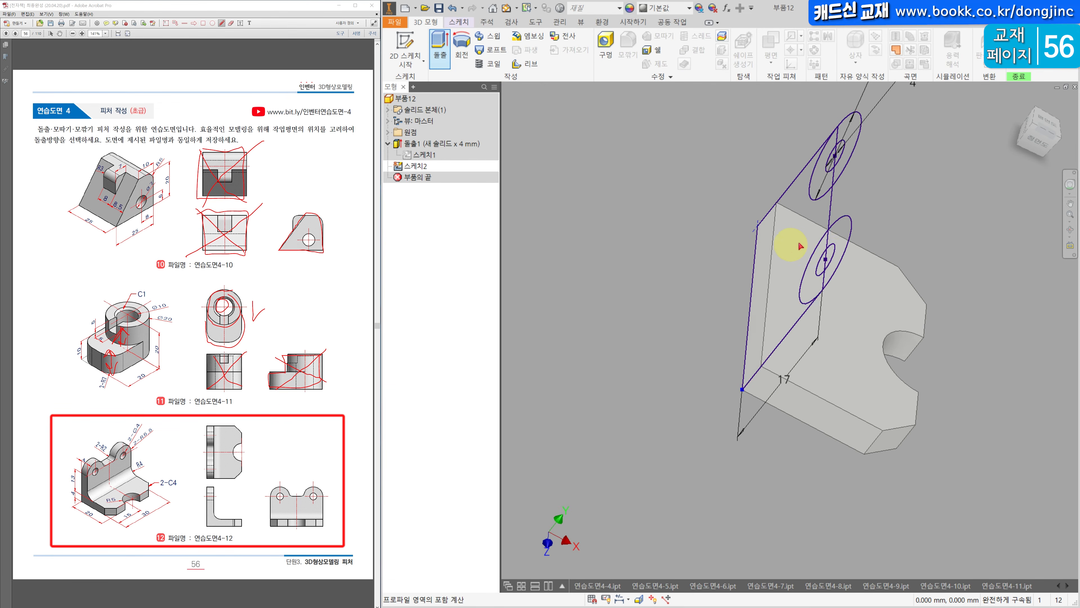
{"action": "left_click", "coordinate": [826, 250]}
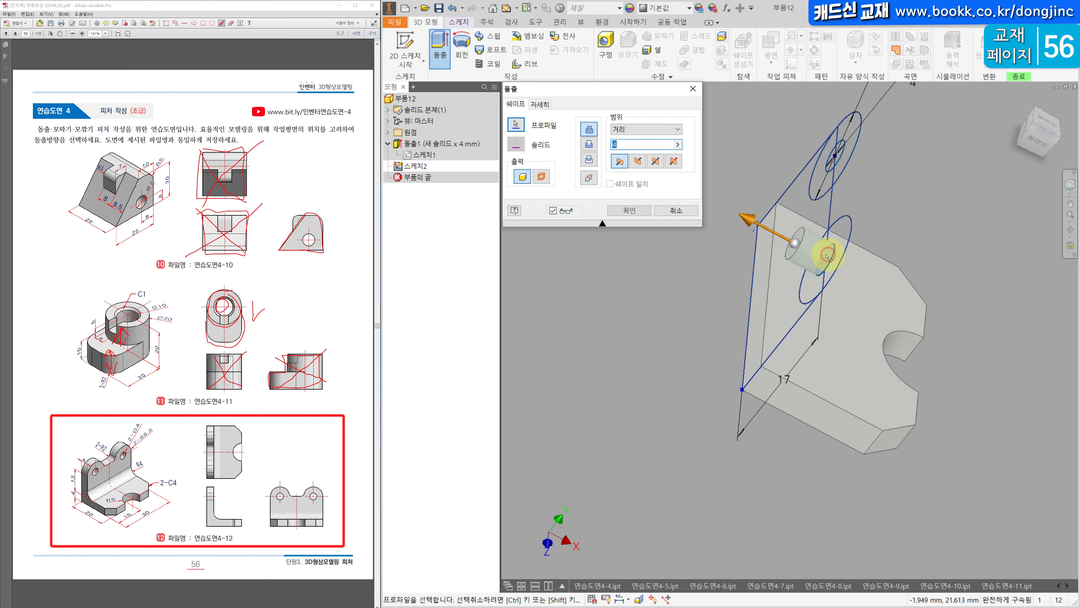
{"action": "left_click", "coordinate": [824, 236]}
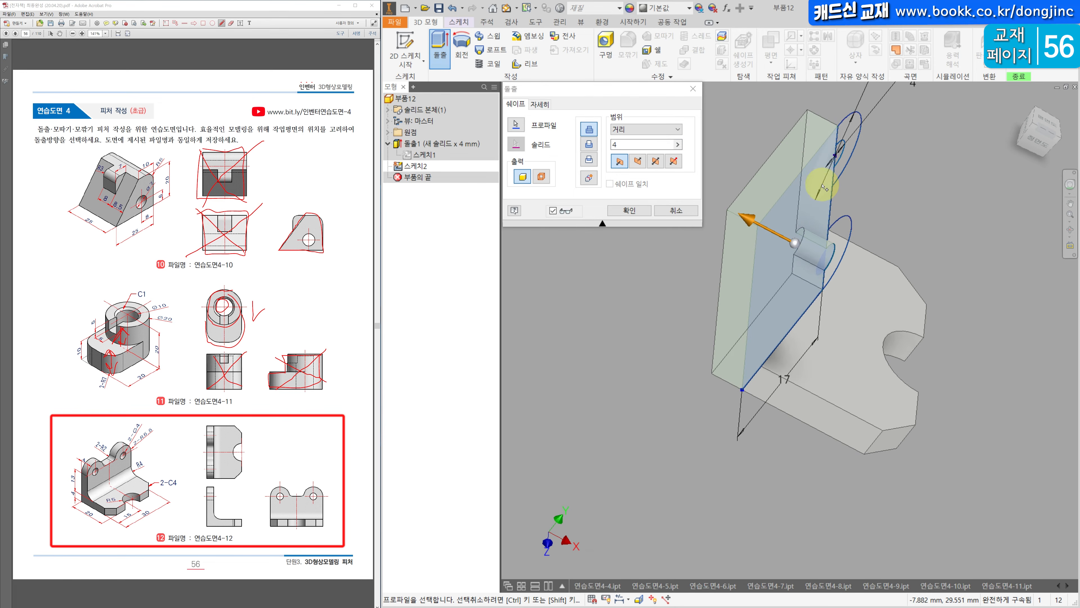
{"action": "key", "text": "Escape"}
{"action": "middle_click_drag", "start_coordinate": [800, 217], "coordinate": [867, 225], "text": "shift"}
{"action": "left_click", "coordinate": [1031, 134]}
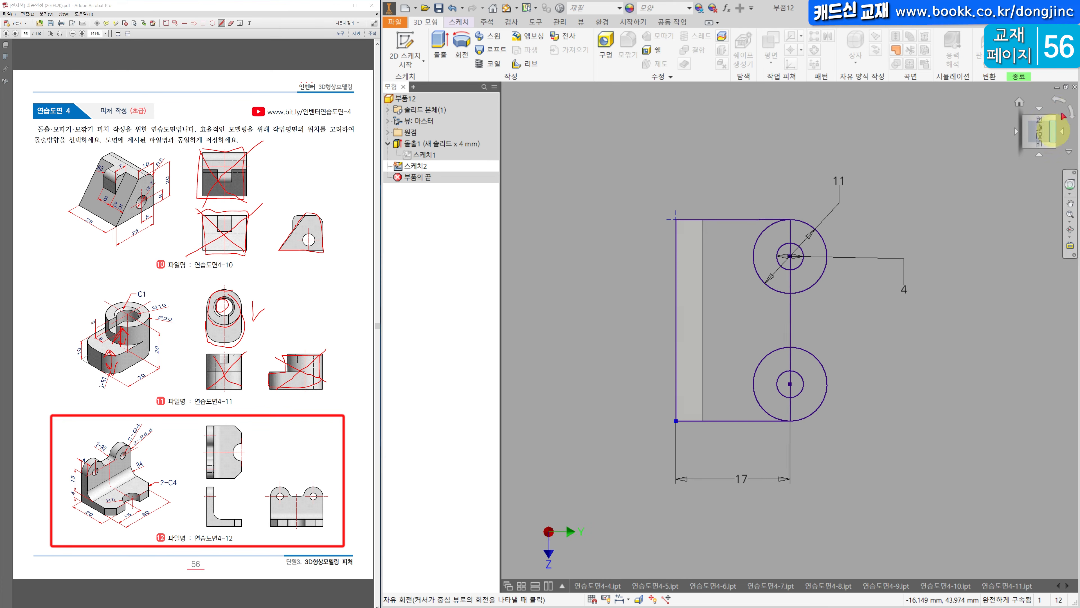
{"action": "left_click", "coordinate": [1062, 104]}
{"action": "scroll", "coordinate": [820, 345], "scroll_direction": "up", "scroll_amount": 5}
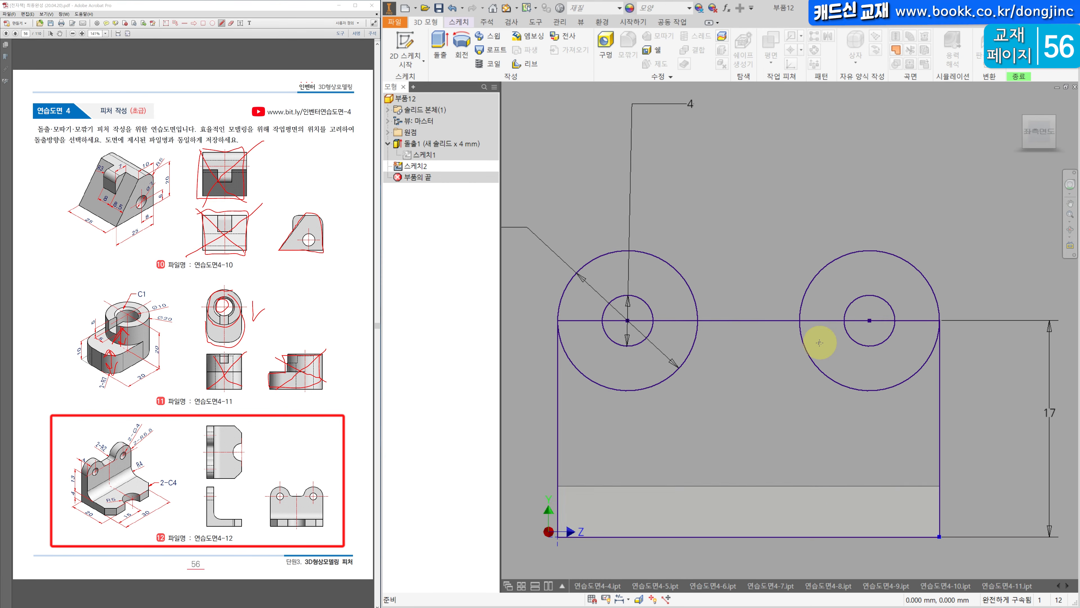
{"action": "scroll", "coordinate": [828, 350], "scroll_direction": "down", "scroll_amount": 3}
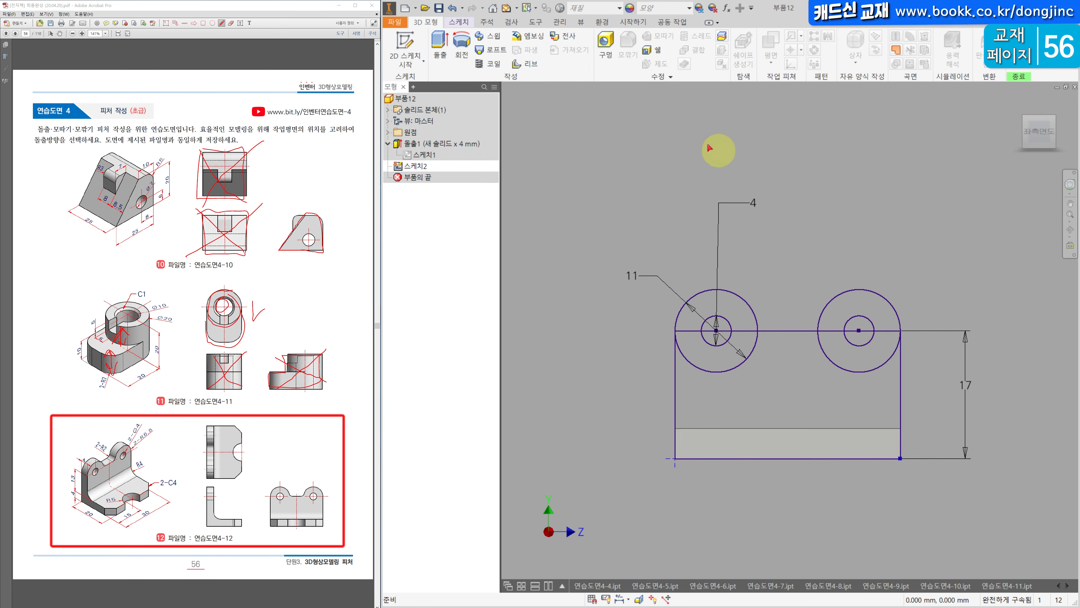
{"action": "left_click", "coordinate": [456, 22]}
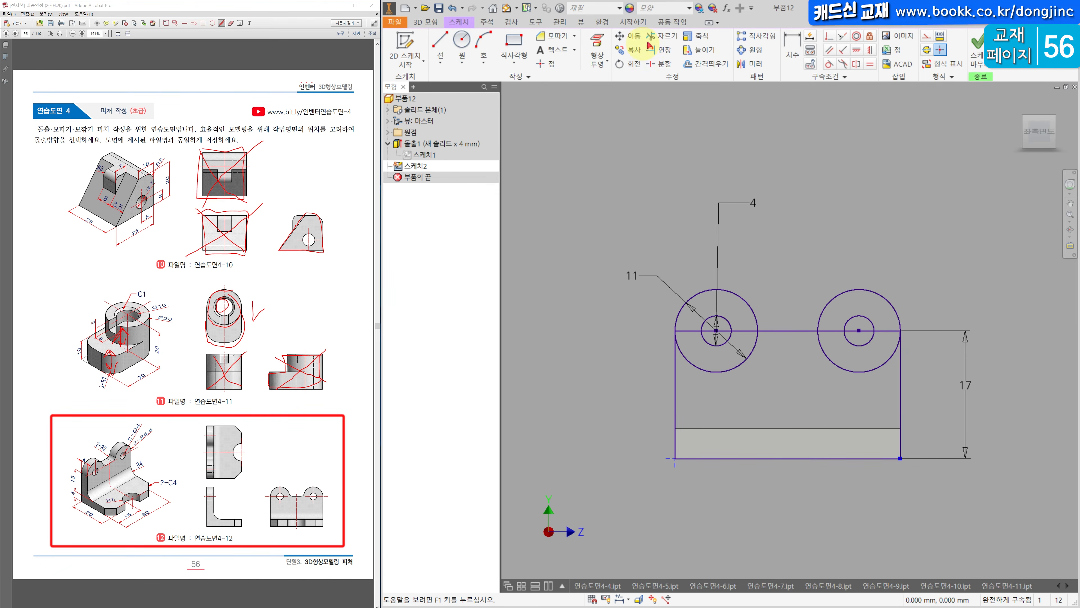
{"action": "left_click", "coordinate": [662, 36]}
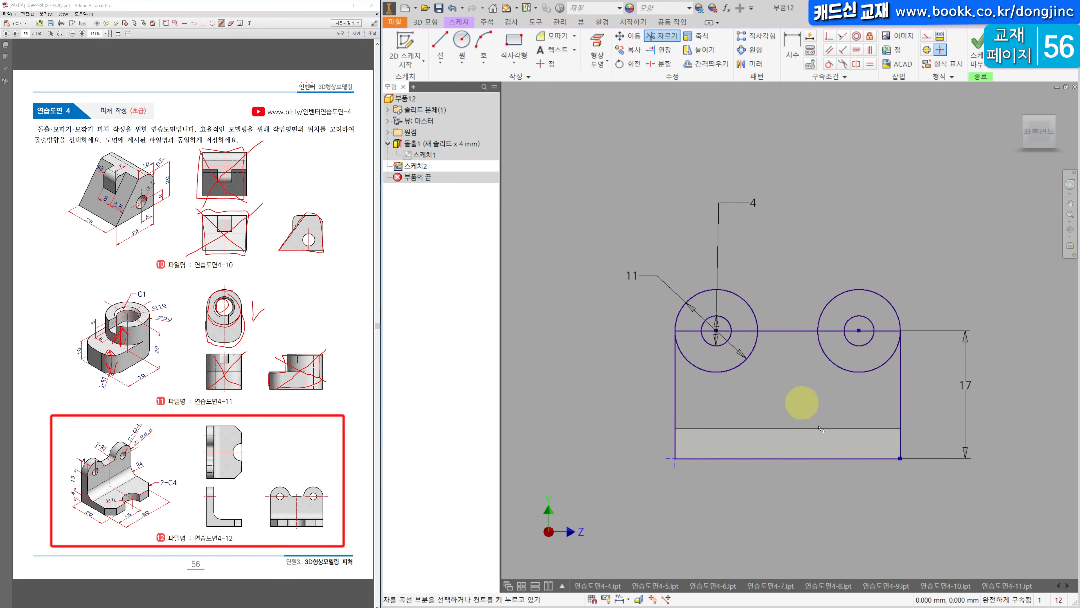
{"action": "key", "text": "Escape"}
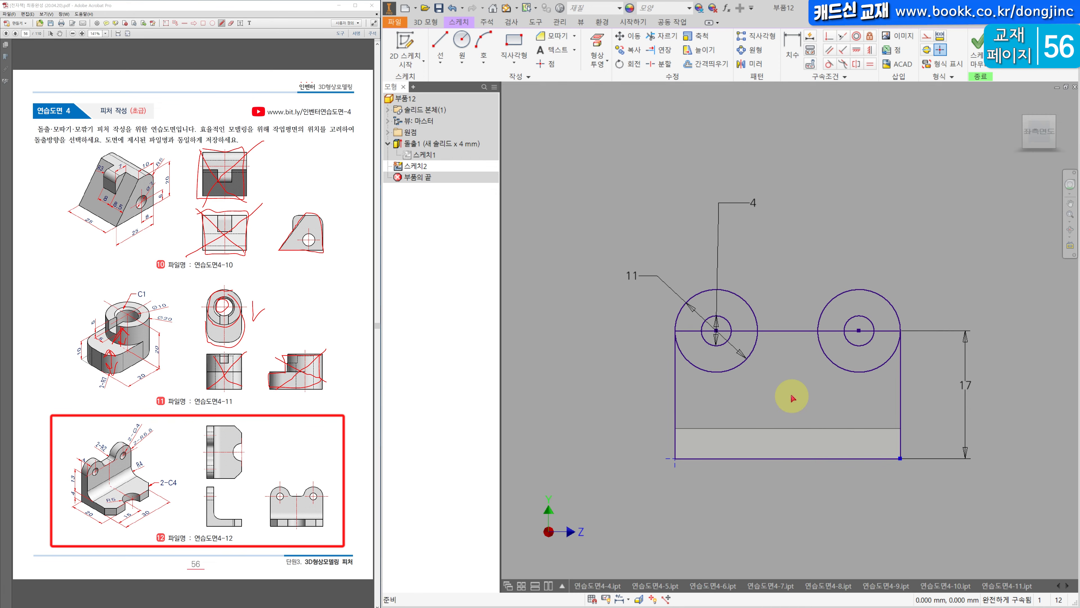
{"action": "left_click_drag", "start_coordinate": [782, 371], "coordinate": [799, 363]}
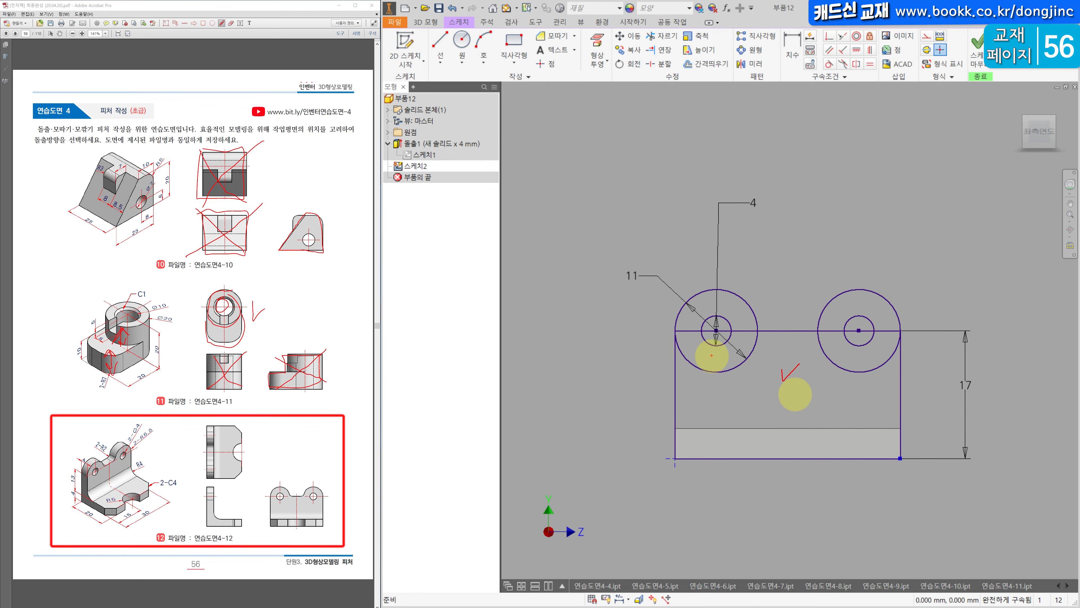
{"action": "left_click_drag", "start_coordinate": [718, 360], "coordinate": [740, 303]}
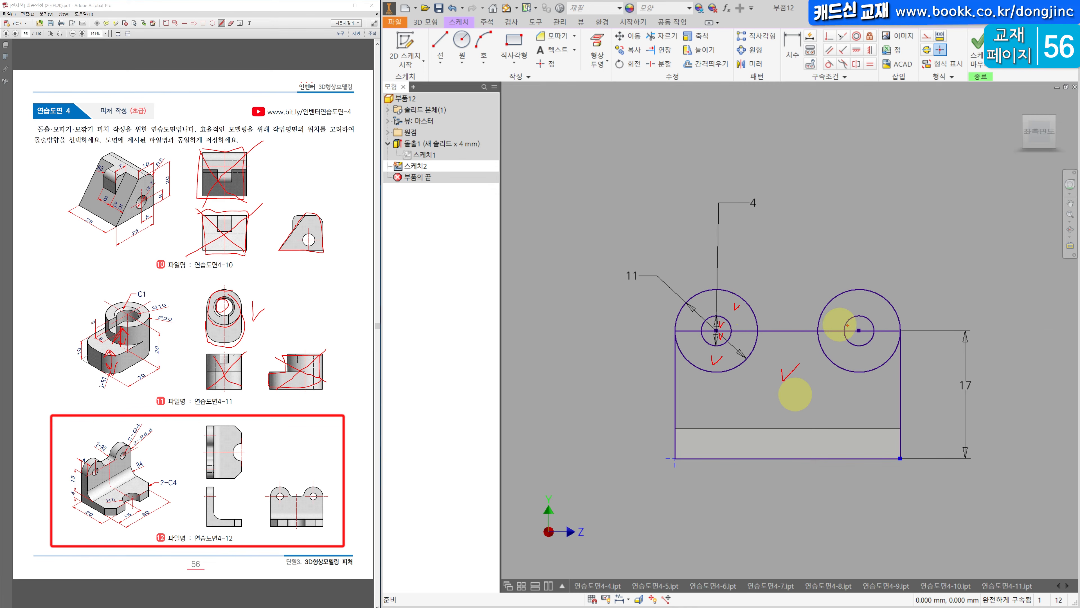
{"action": "left_click_drag", "start_coordinate": [861, 298], "coordinate": [865, 299]}
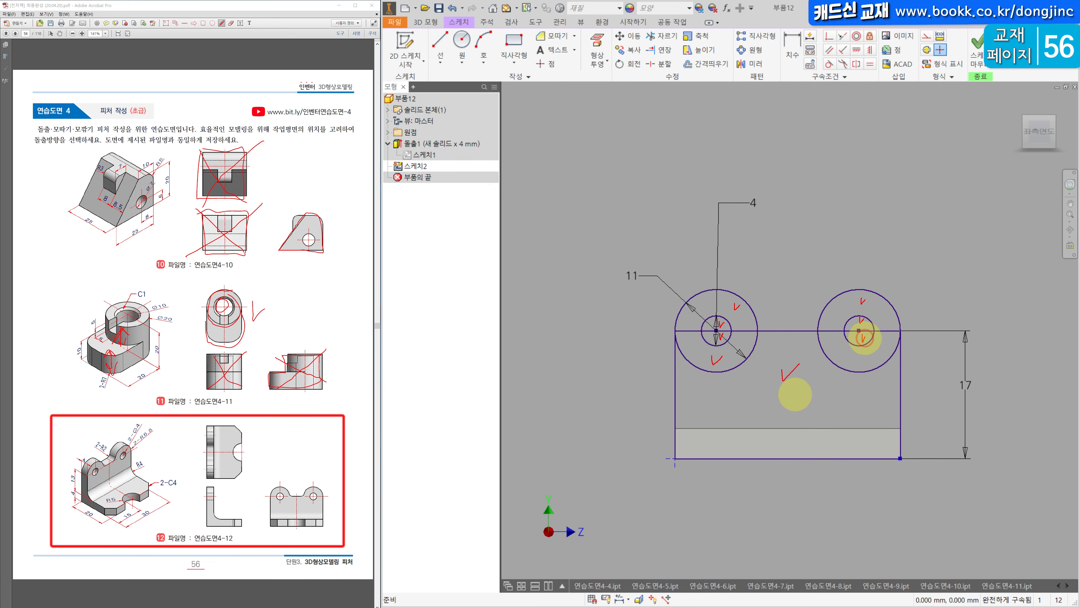
{"action": "left_click_drag", "start_coordinate": [860, 356], "coordinate": [873, 344]}
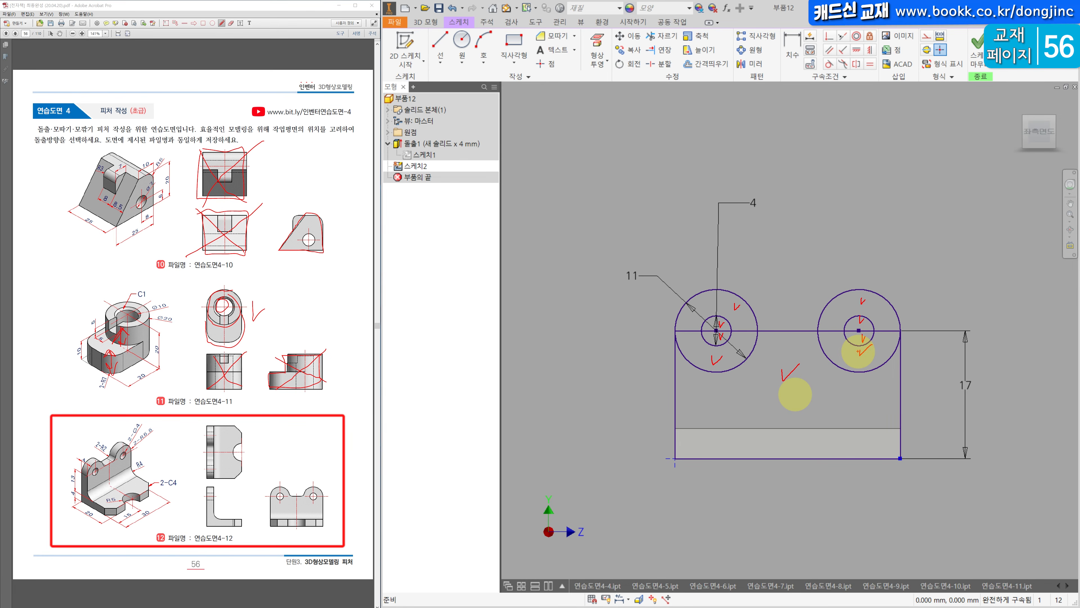
{"action": "key", "text": "Escape"}
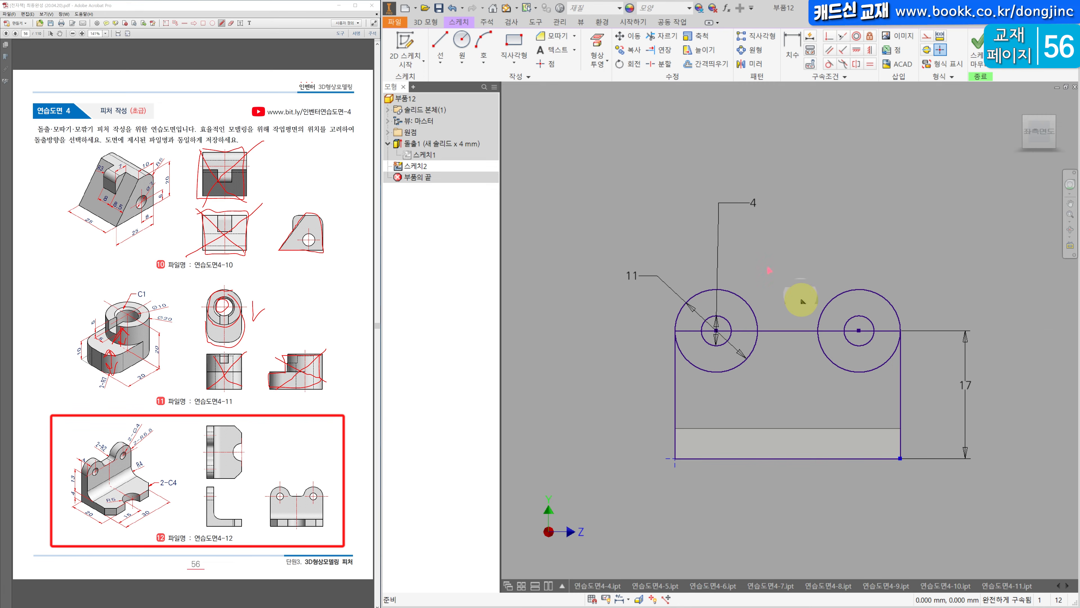
- Trim the lower inner arcs of both lug circles below the rectangle's top edge
{"action": "left_click", "coordinate": [659, 42]}
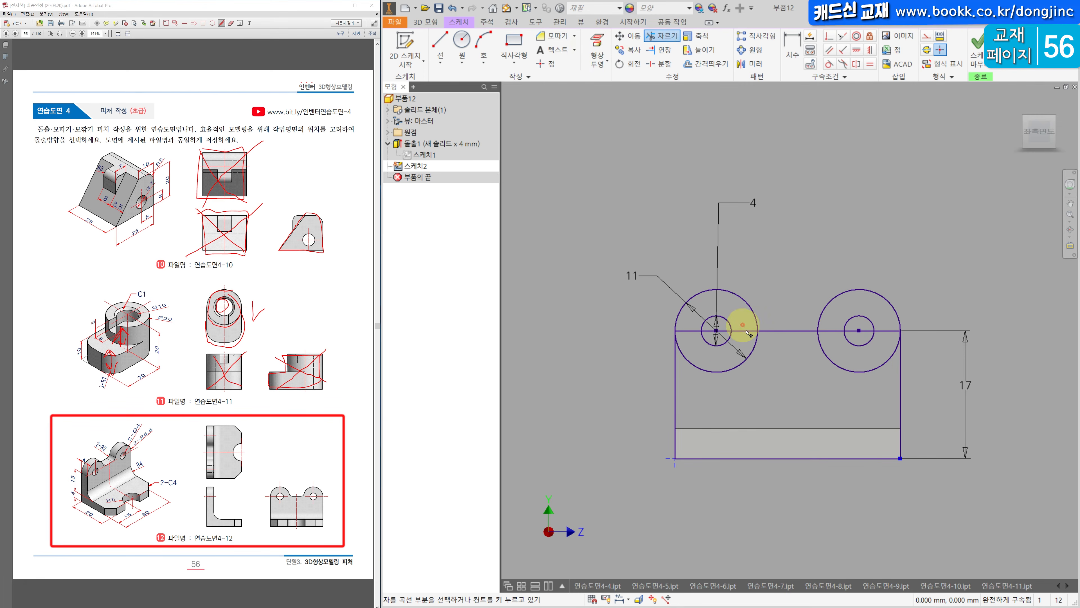
{"action": "left_click", "coordinate": [755, 346]}
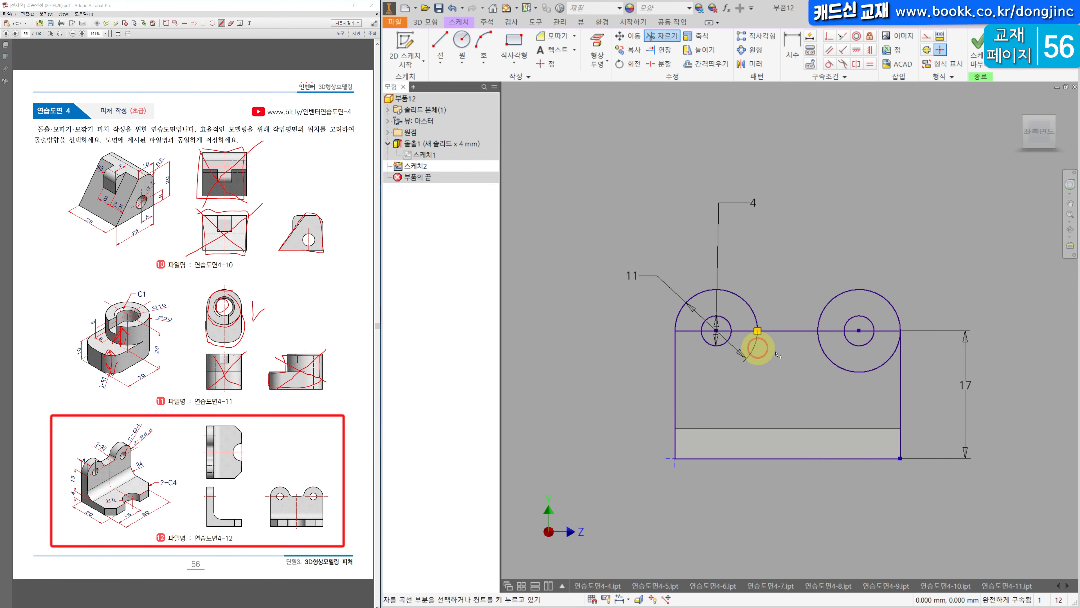
{"action": "left_click", "coordinate": [834, 366]}
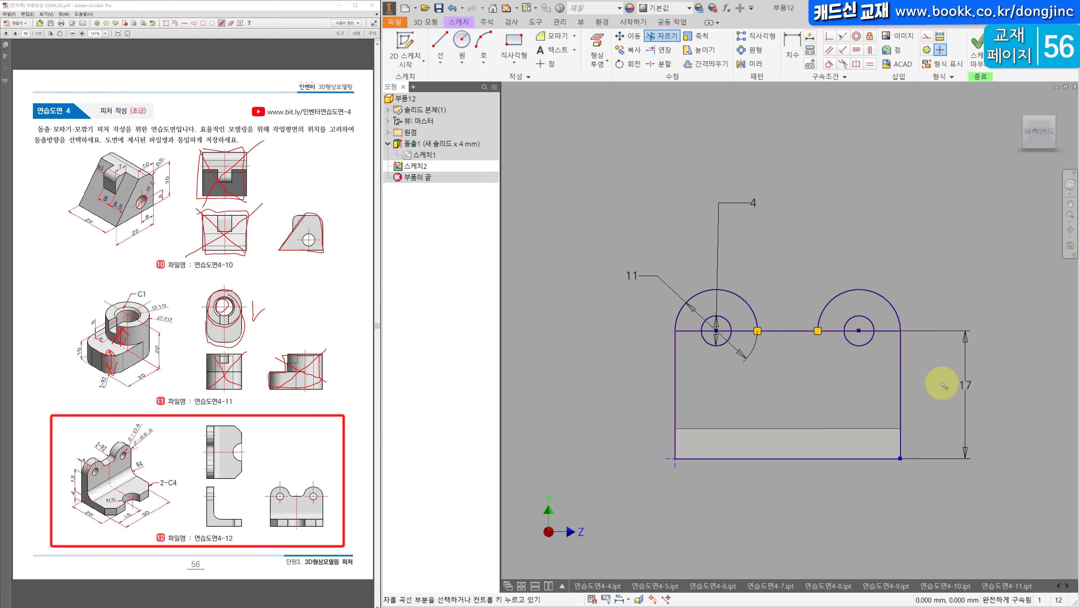
{"action": "left_click", "coordinate": [740, 331]}
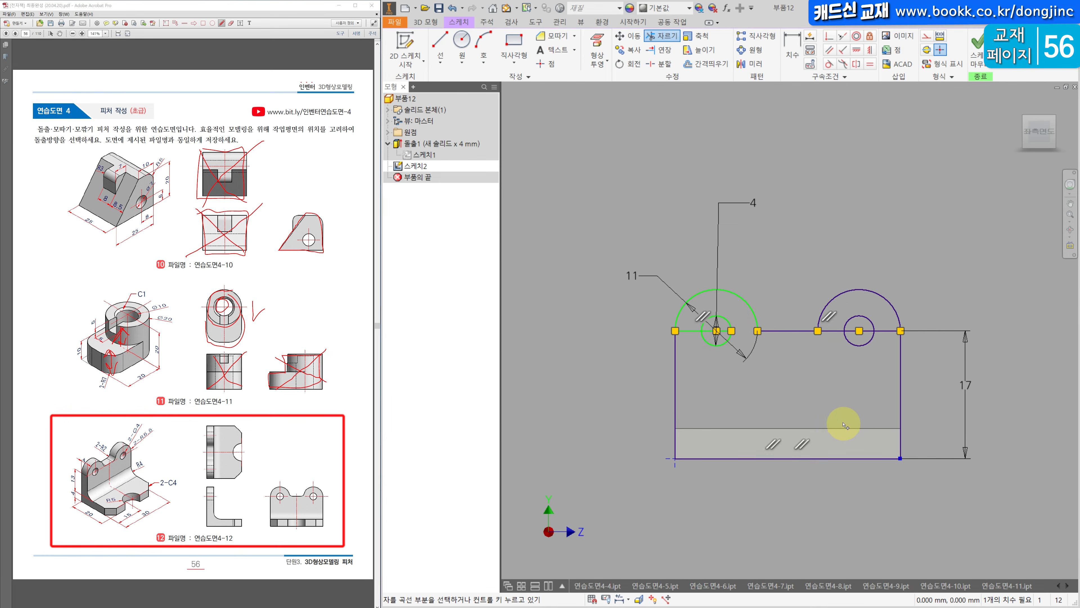
{"action": "key", "text": "Escape"}
{"action": "key", "text": "ctrl+z"}
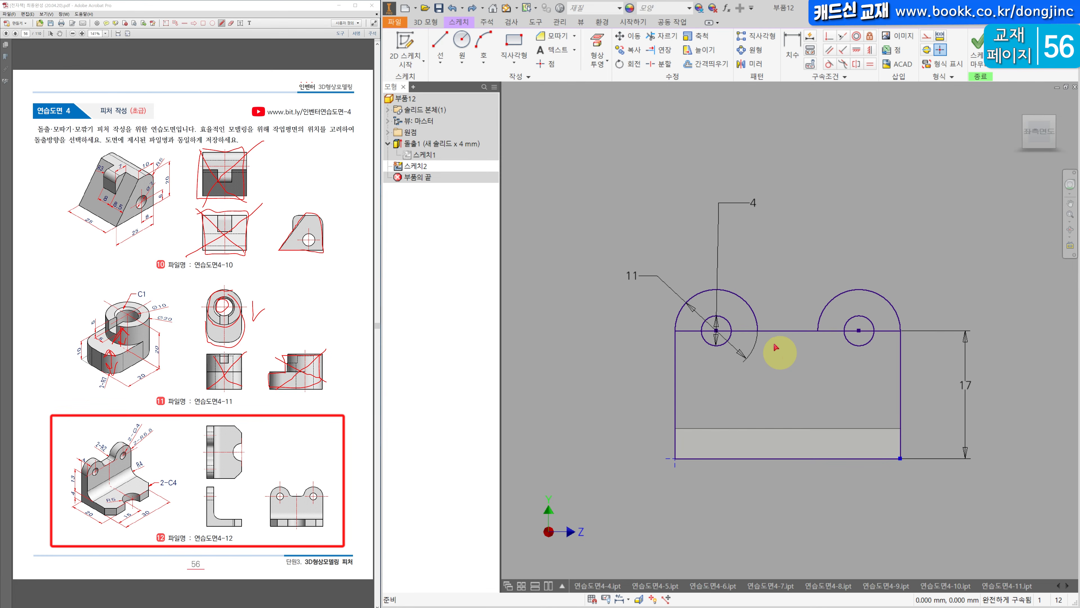
- Convert the rectangle's top edge through both circle centres into a construction line
{"action": "left_click", "coordinate": [743, 333]}
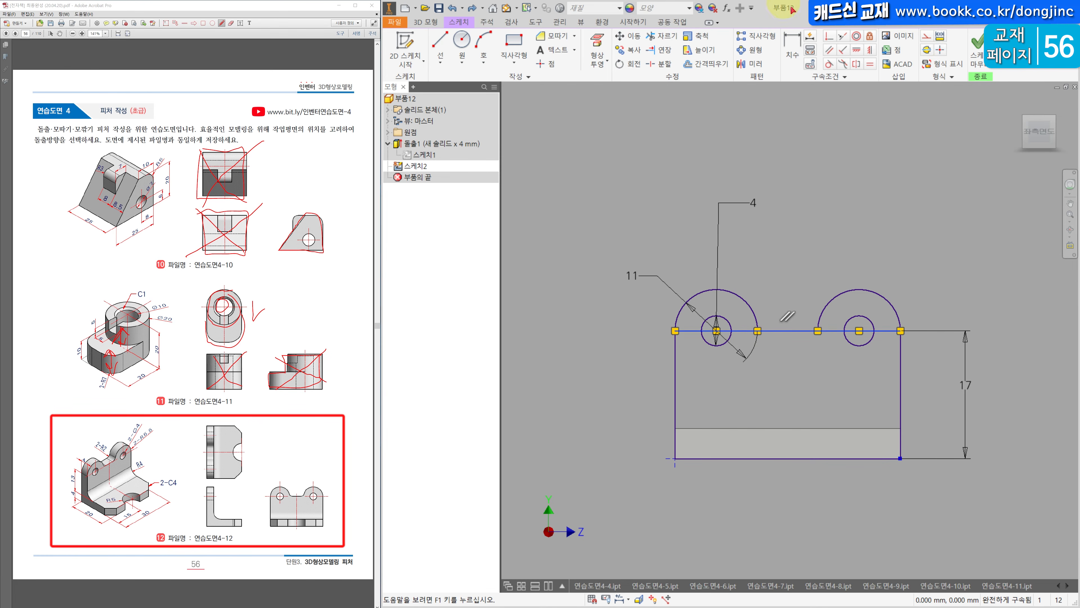
{"action": "left_click", "coordinate": [926, 37]}
{"action": "left_click", "coordinate": [846, 244]}
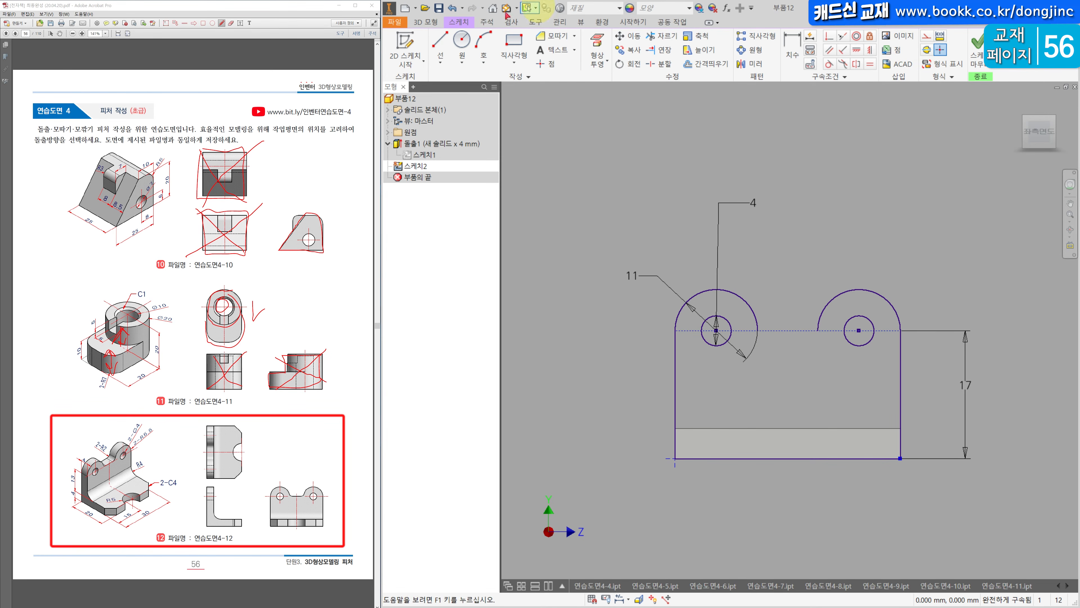
- Draw a horizontal line joining the inner ends of the two lug arcs to close the wall profile
{"action": "left_click", "coordinate": [439, 41]}
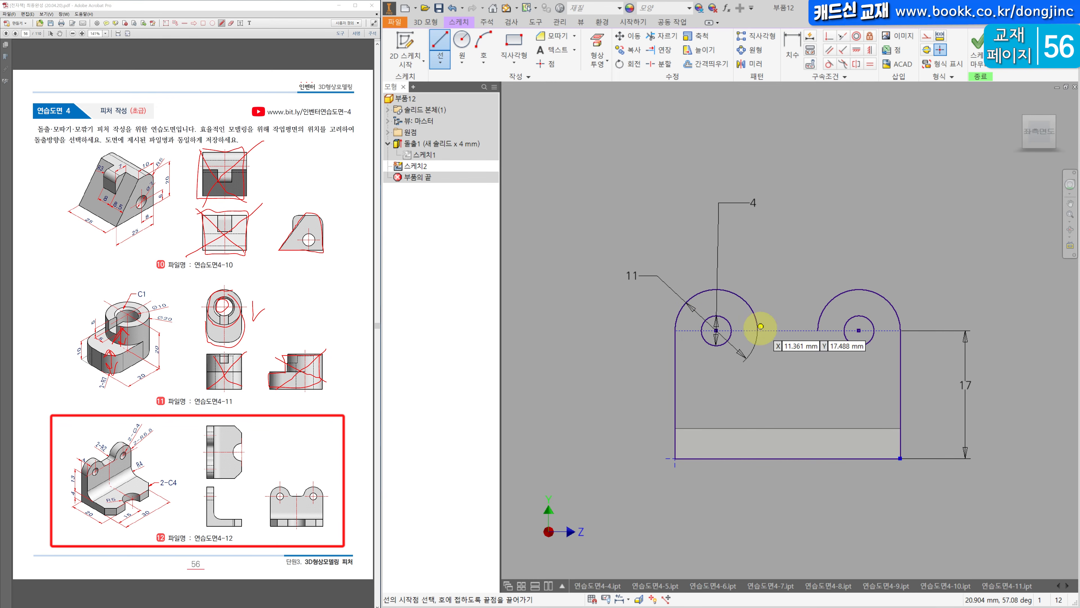
{"action": "left_click", "coordinate": [758, 330]}
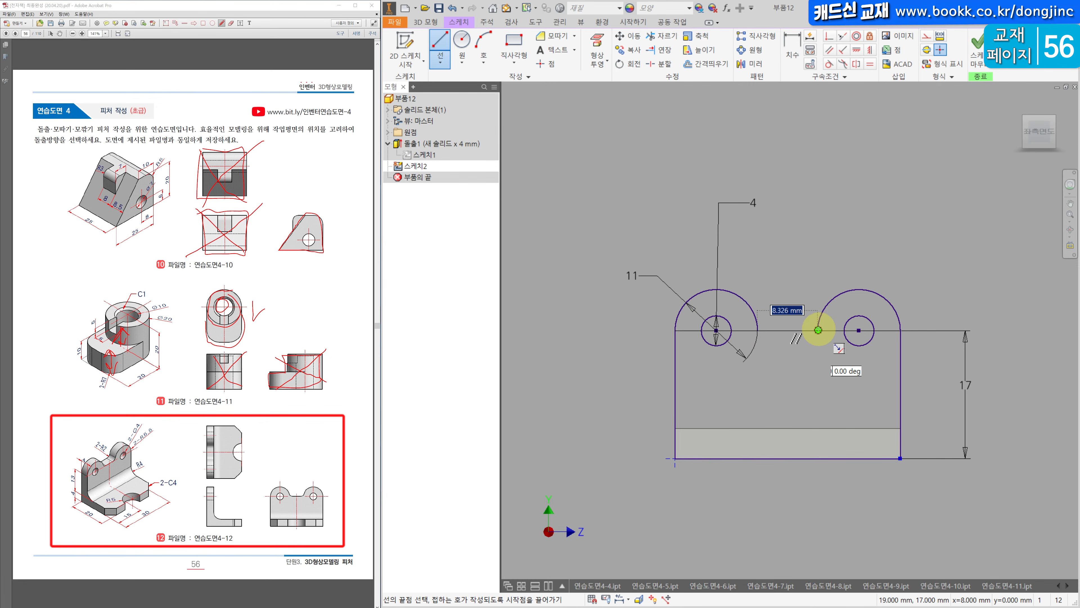
{"action": "left_click", "coordinate": [818, 330]}
{"action": "key", "text": "Escape"}
{"action": "mouse_move", "coordinate": [818, 397]}
{"action": "middle_mouse_down"}
{"action": "mouse_move", "coordinate": [766, 391]}
{"action": "mouse_move", "coordinate": [745, 407]}
{"action": "middle_mouse_up"}
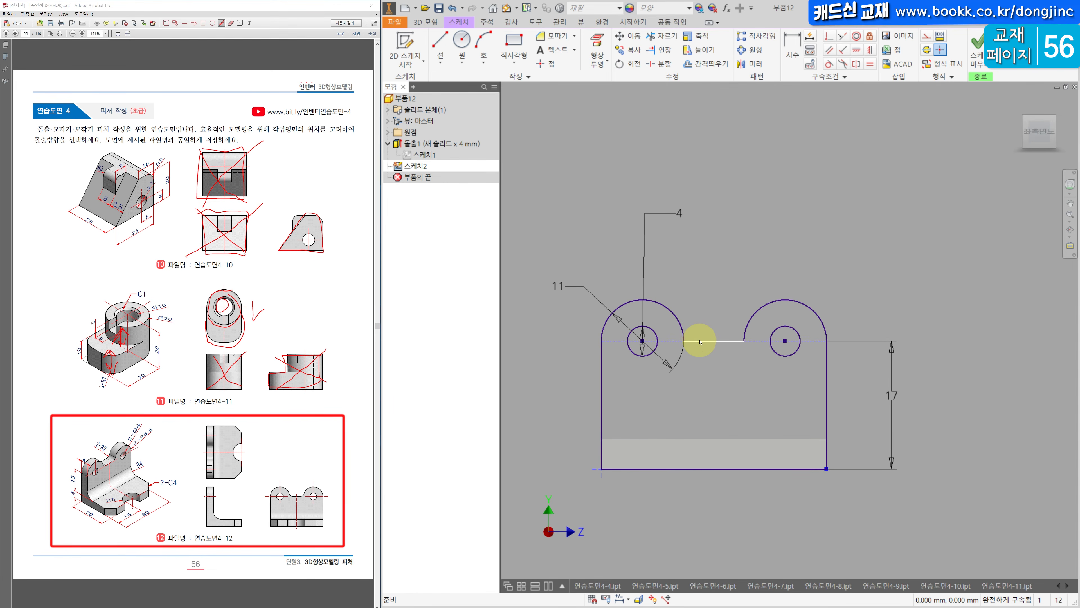
{"action": "mouse_move", "coordinate": [700, 341]}
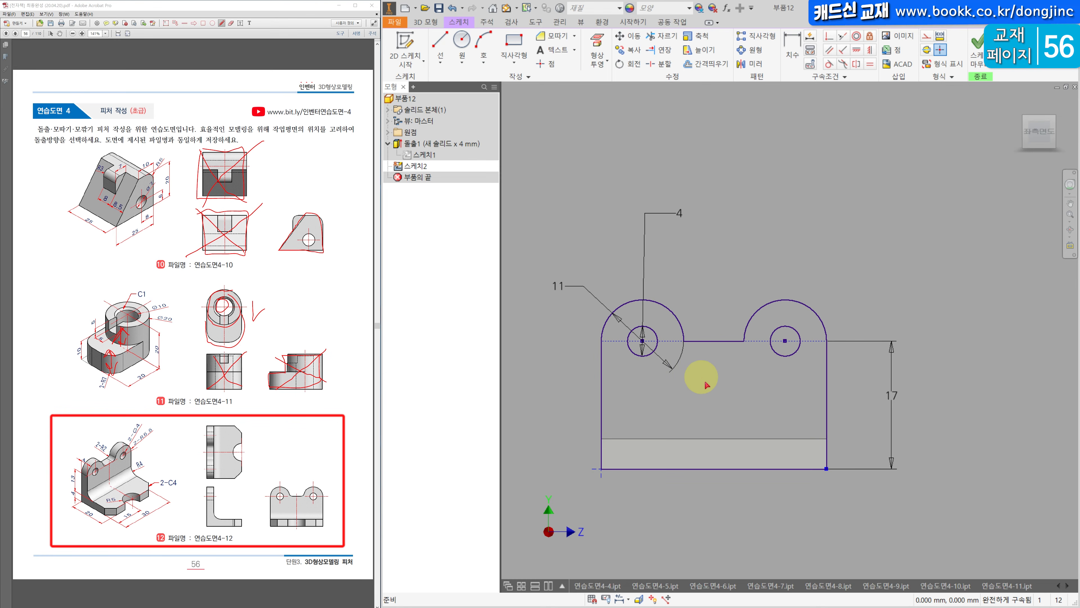
{"action": "left_click_drag", "start_coordinate": [716, 408], "coordinate": [733, 391]}
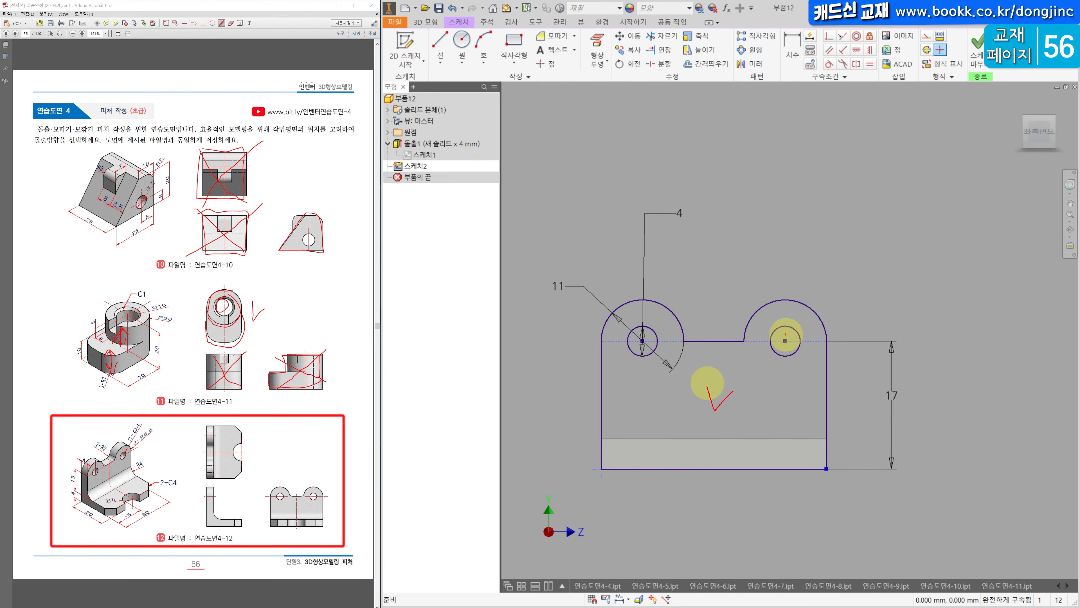
{"action": "left_click_drag", "start_coordinate": [786, 336], "coordinate": [789, 335]}
{"action": "left_click_drag", "start_coordinate": [647, 335], "coordinate": [650, 332]}
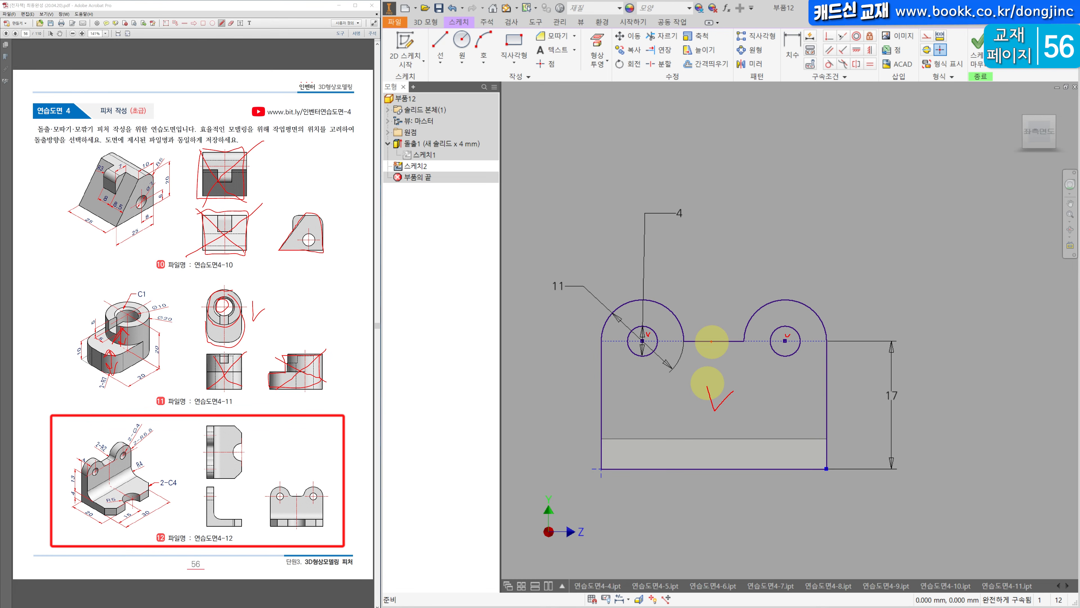
- Extrude the wall profile without its two holes 4 mm inward over the base plate, joined to the body
{"action": "left_click", "coordinate": [425, 22]}
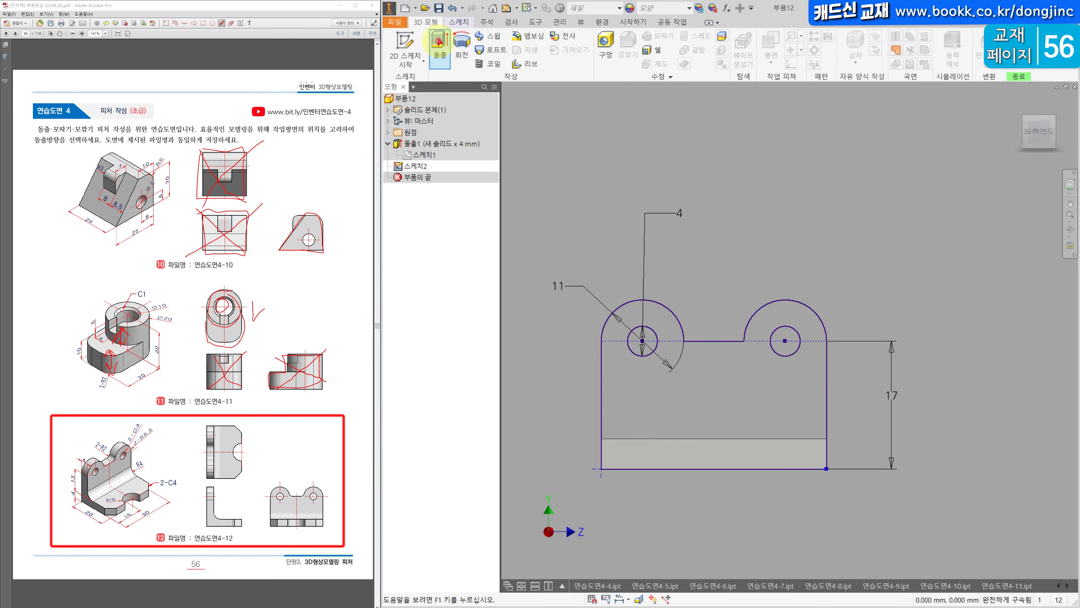
{"action": "left_click", "coordinate": [440, 49]}
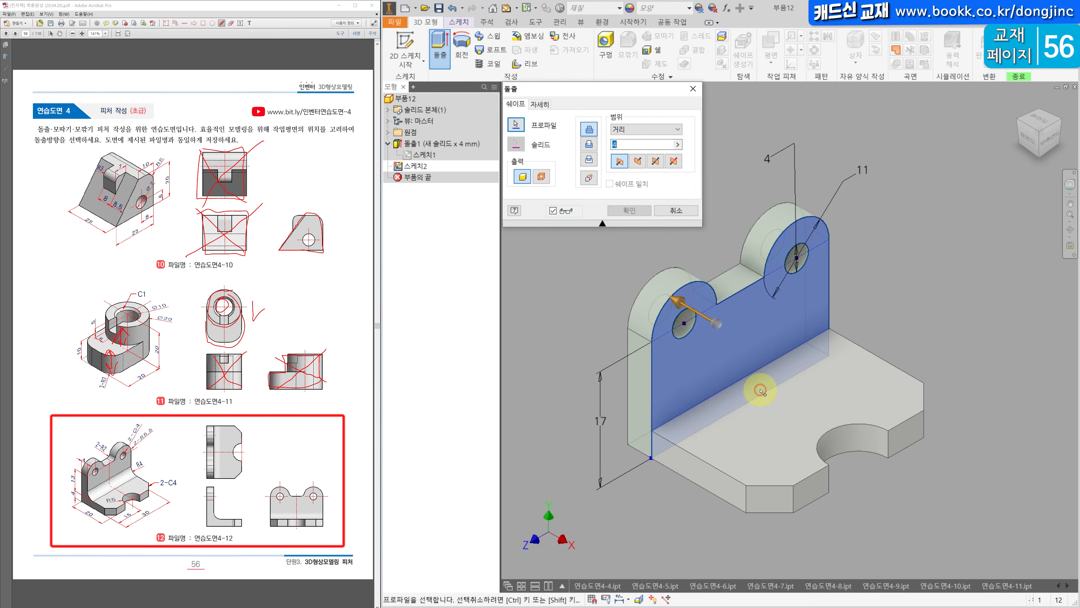
{"action": "left_click", "coordinate": [638, 161]}
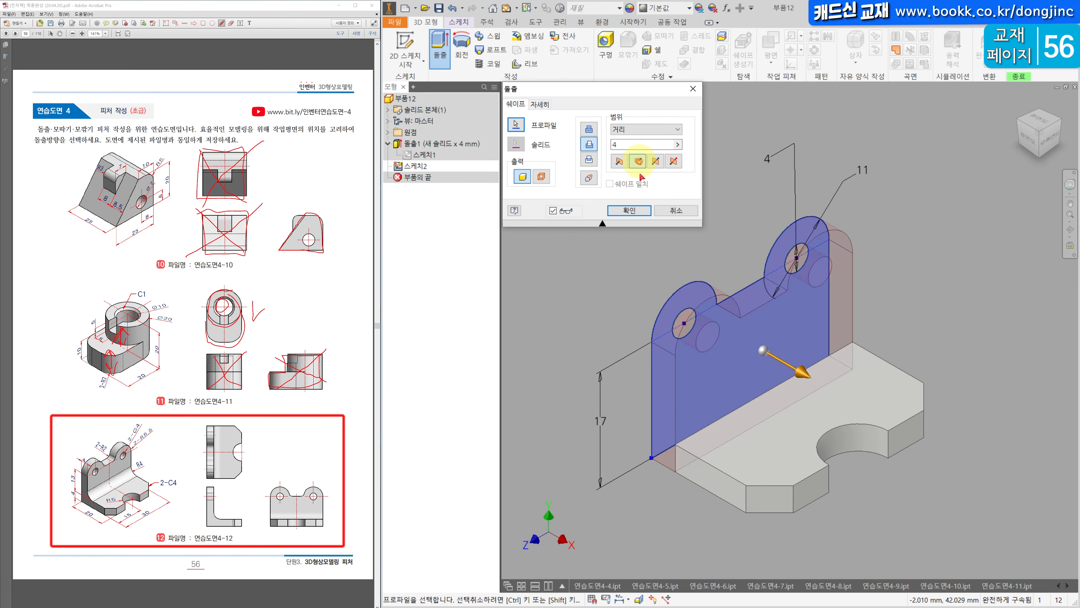
{"action": "left_click", "coordinate": [591, 129]}
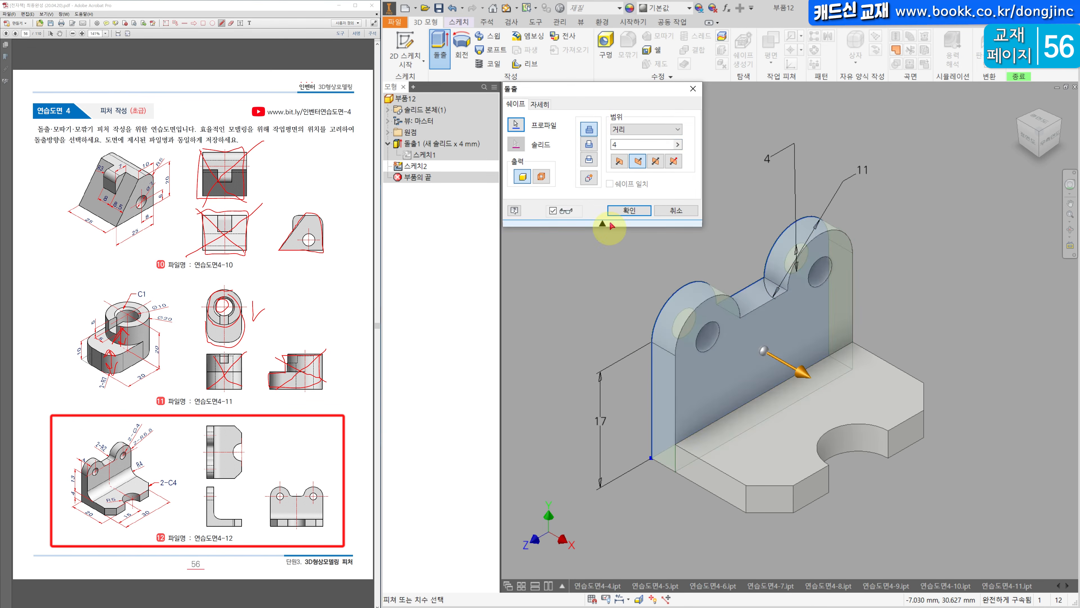
{"action": "left_click", "coordinate": [627, 210]}
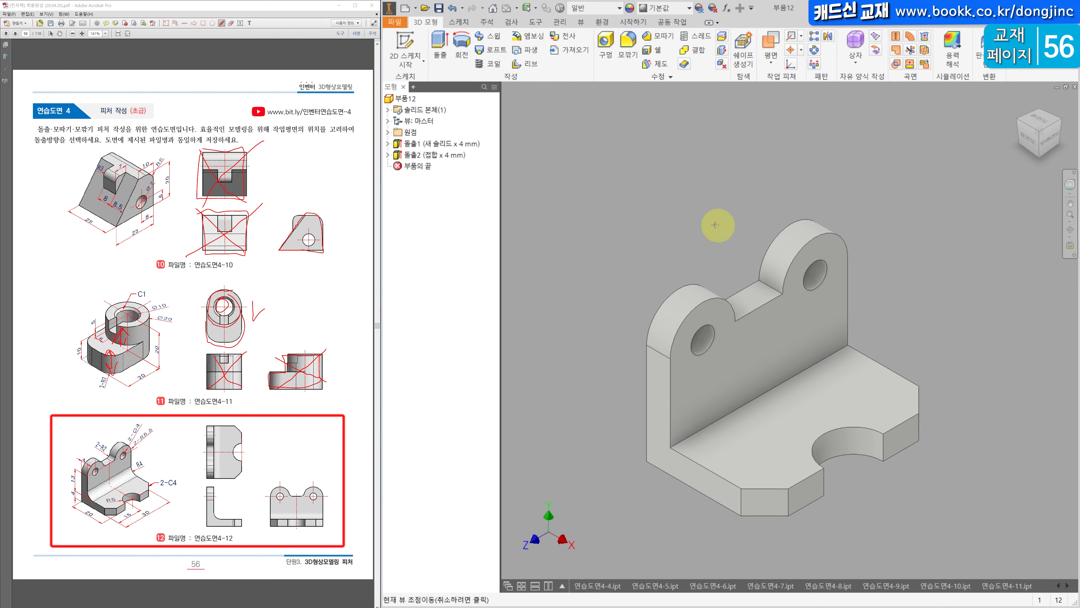
- Fillet the inner corner edge between the upright wall and the base plate with a 4 mm radius
{"action": "left_click", "coordinate": [625, 45]}
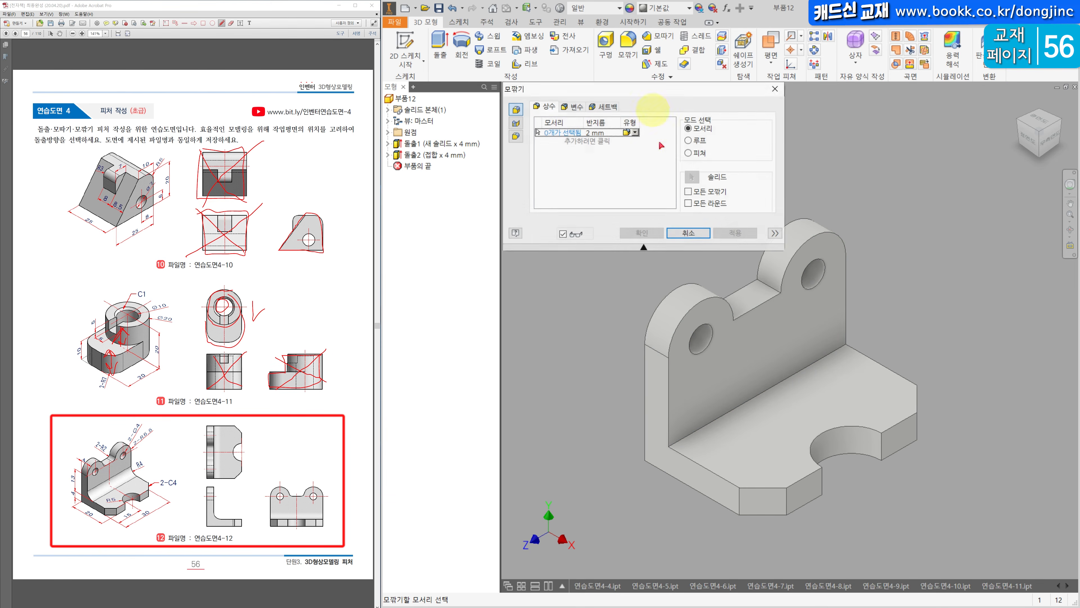
{"action": "left_click", "coordinate": [603, 134]}
{"action": "type", "text": "4"}
{"action": "left_click", "coordinate": [761, 399]}
{"action": "left_click", "coordinate": [641, 231]}
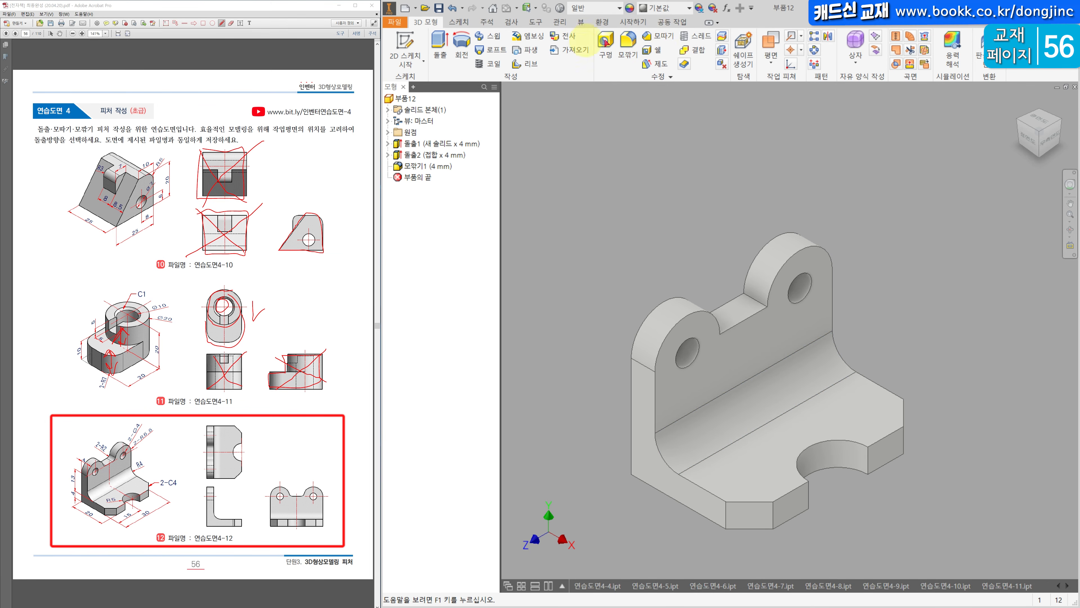
- Fillet the two corner edges between the wall's lugs and the recessed top edge with a 2 mm radius
{"action": "left_click", "coordinate": [628, 48]}
{"action": "left_click", "coordinate": [597, 134]}
{"action": "type", "text": "2"}
{"action": "middle_click_drag", "start_coordinate": [643, 267], "coordinate": [627, 306]}
{"action": "left_click", "coordinate": [742, 340]}
{"action": "middle_click_drag", "start_coordinate": [742, 385], "coordinate": [679, 364], "text": "shift"}
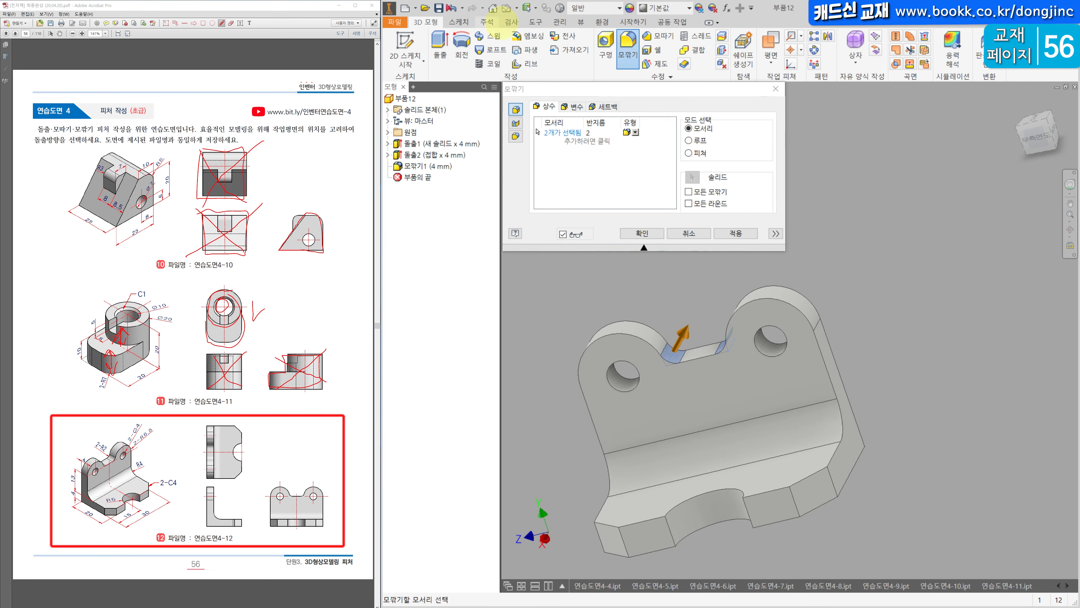
{"action": "left_click", "coordinate": [646, 233]}
{"action": "middle_click_drag", "start_coordinate": [657, 256], "coordinate": [882, 260], "text": "shift"}
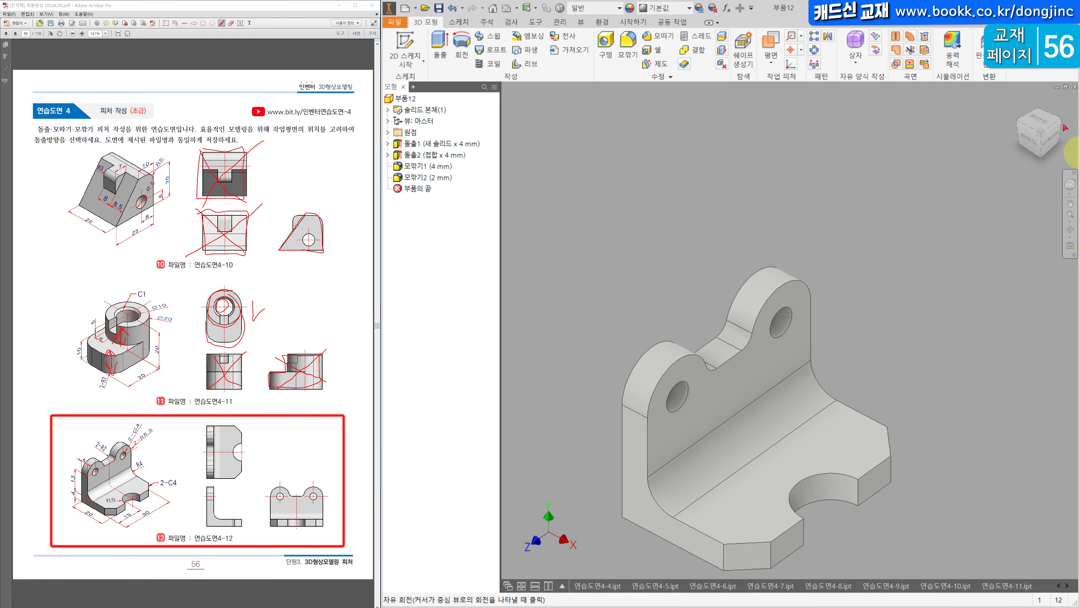
{"action": "left_click", "coordinate": [1020, 102]}
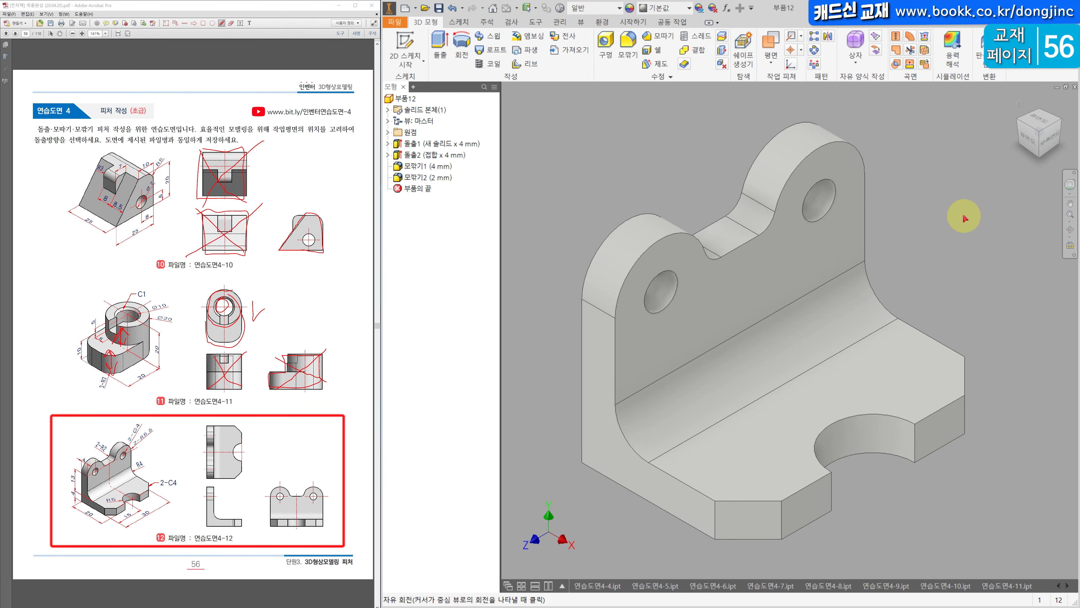
- Save the finished bracket part as 연습도면4-12 in the 연습도면 folder
{"action": "key", "text": "ctrl+s"}
{"action": "left_click", "coordinate": [871, 434]}
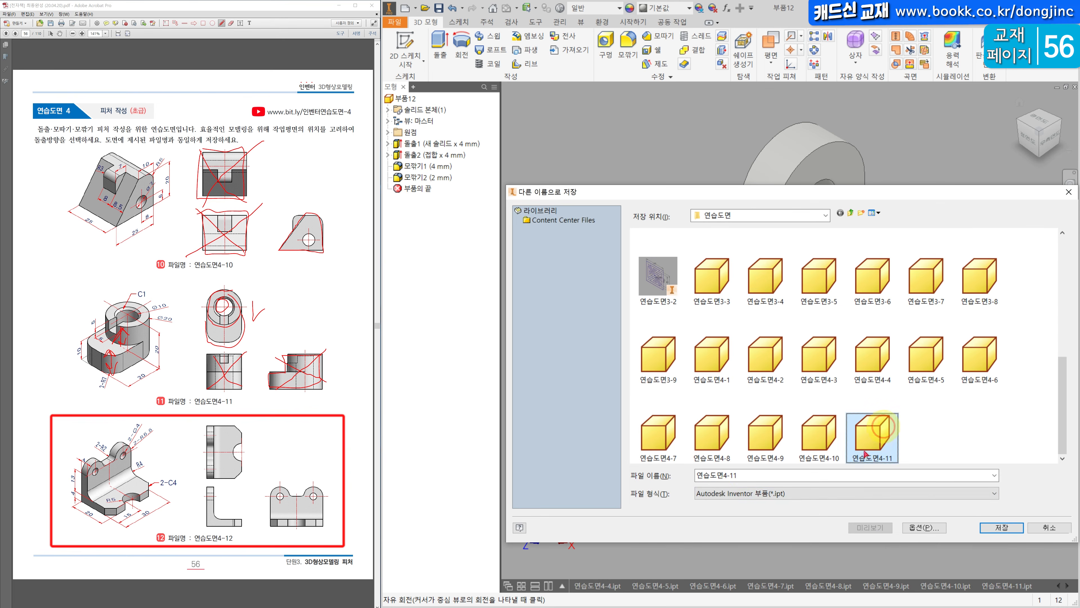
{"action": "left_click", "coordinate": [746, 475]}
{"action": "key", "text": "BackSpace"}
{"action": "type", "text": "2"}
{"action": "key", "text": "Return"}
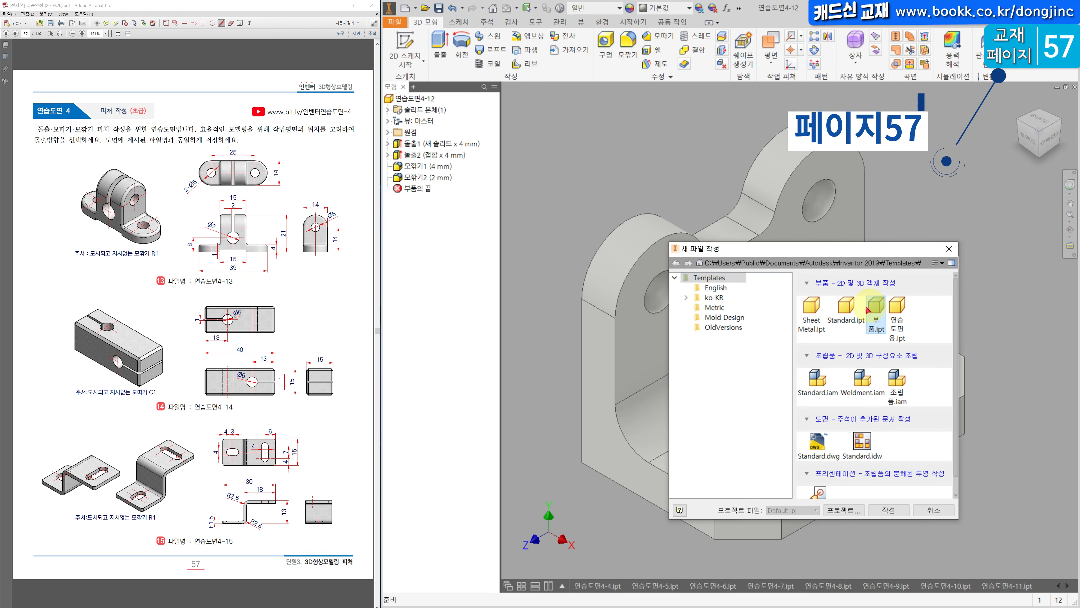
- Create a new part file from the custom part template for practice drawing 4-13
{"action": "double_click", "coordinate": [869, 310]}
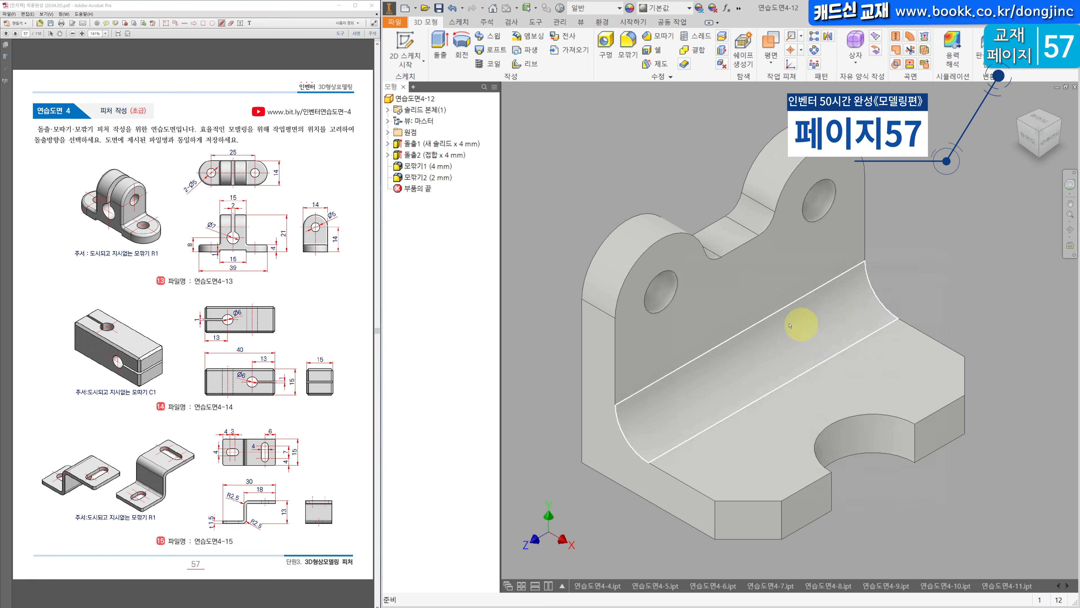
{"action": "left_click", "coordinate": [406, 8]}
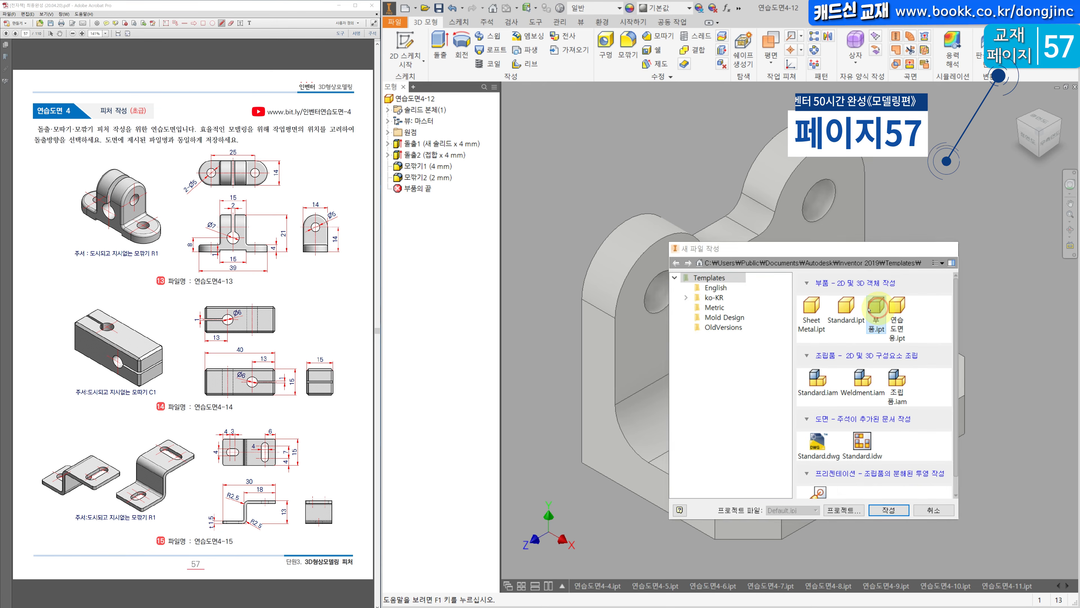
{"action": "double_click", "coordinate": [823, 298]}
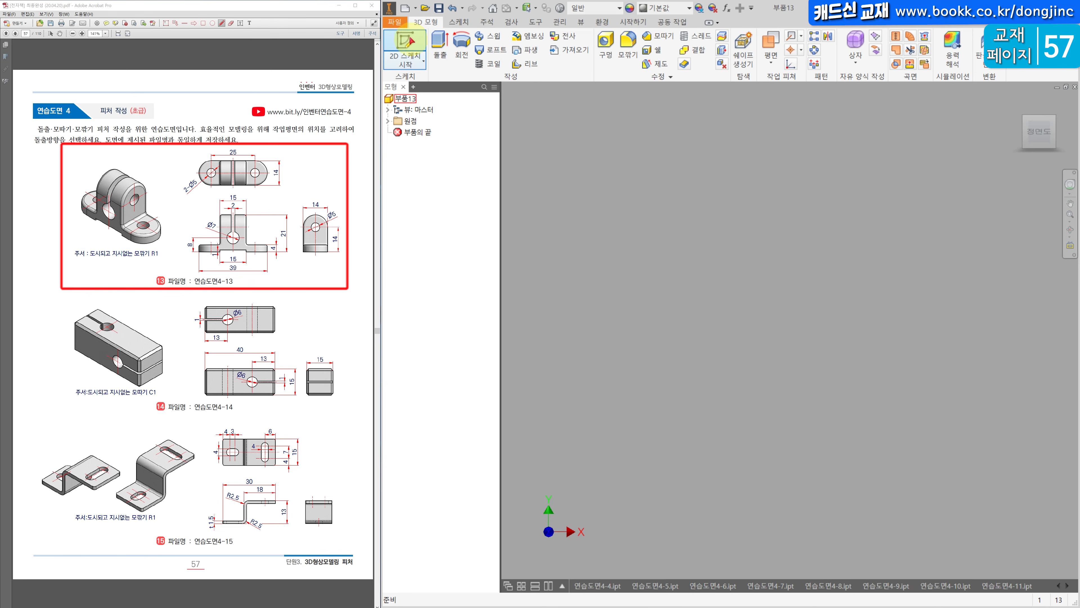
- Sketch a horizontal slot centred on the origin on the top plane, with arc centres about 136 mm apart
{"action": "left_click", "coordinate": [404, 46]}
{"action": "left_click", "coordinate": [652, 338]}
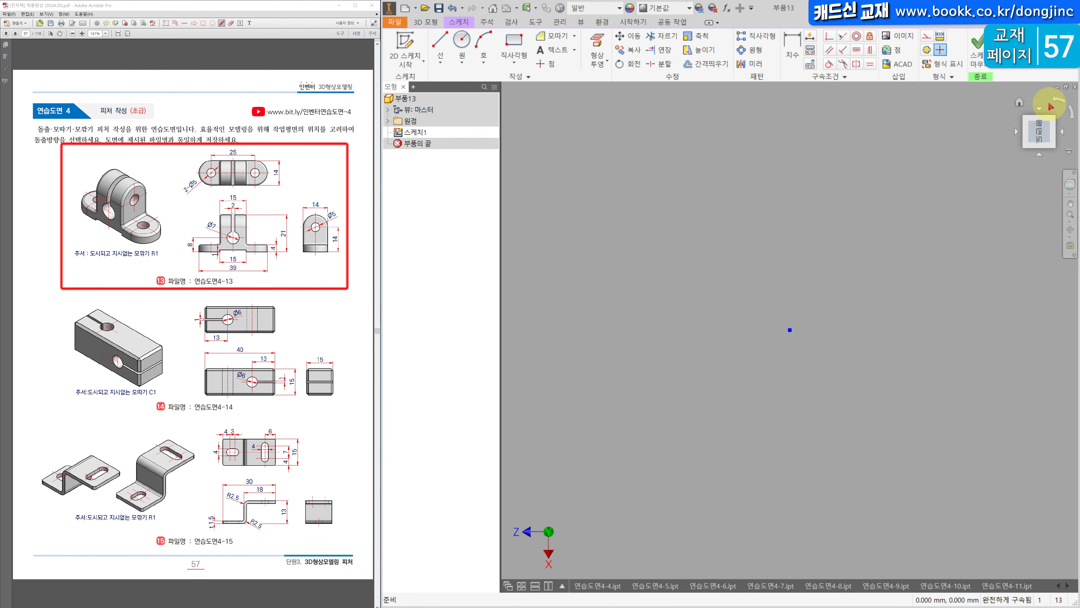
{"action": "left_click", "coordinate": [1053, 104]}
{"action": "left_click", "coordinate": [527, 54]}
{"action": "left_click", "coordinate": [503, 218]}
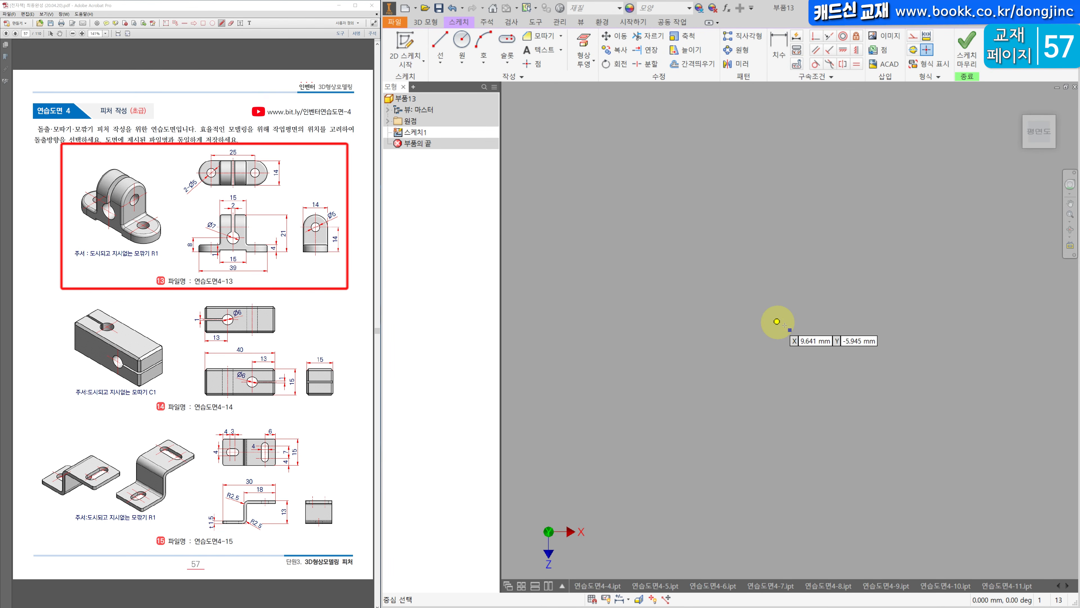
{"action": "left_click", "coordinate": [791, 331]}
{"action": "left_click", "coordinate": [885, 329]}
{"action": "left_click", "coordinate": [891, 282]}
- Draw a hole circle at each of the slot's two arc centres
{"action": "left_click", "coordinate": [462, 42]}
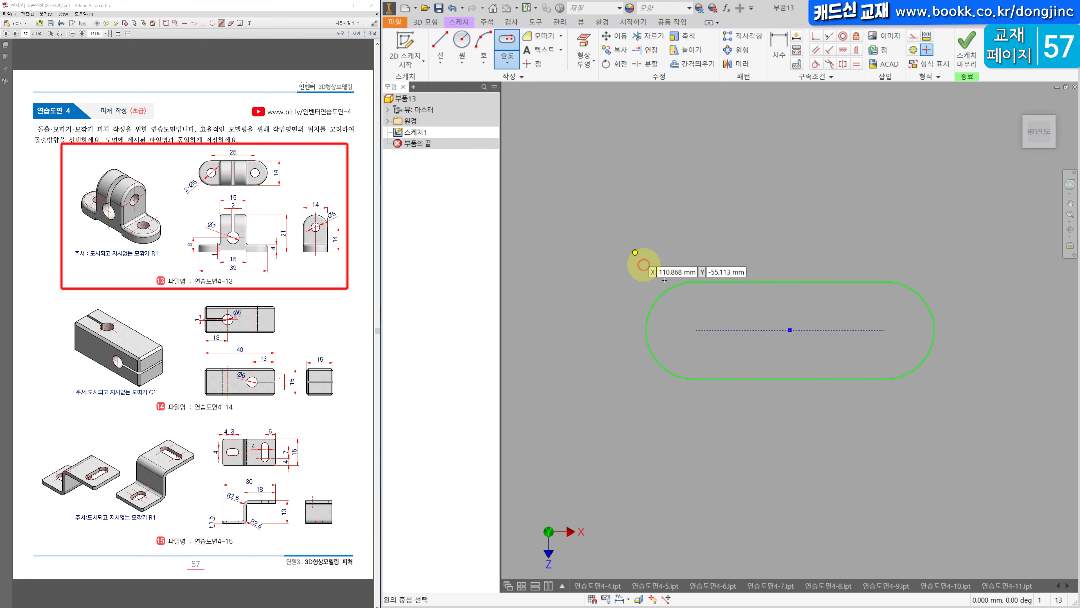
{"action": "left_click", "coordinate": [695, 329]}
{"action": "left_click", "coordinate": [717, 330]}
{"action": "left_click", "coordinate": [886, 329]}
{"action": "left_click", "coordinate": [907, 330]}
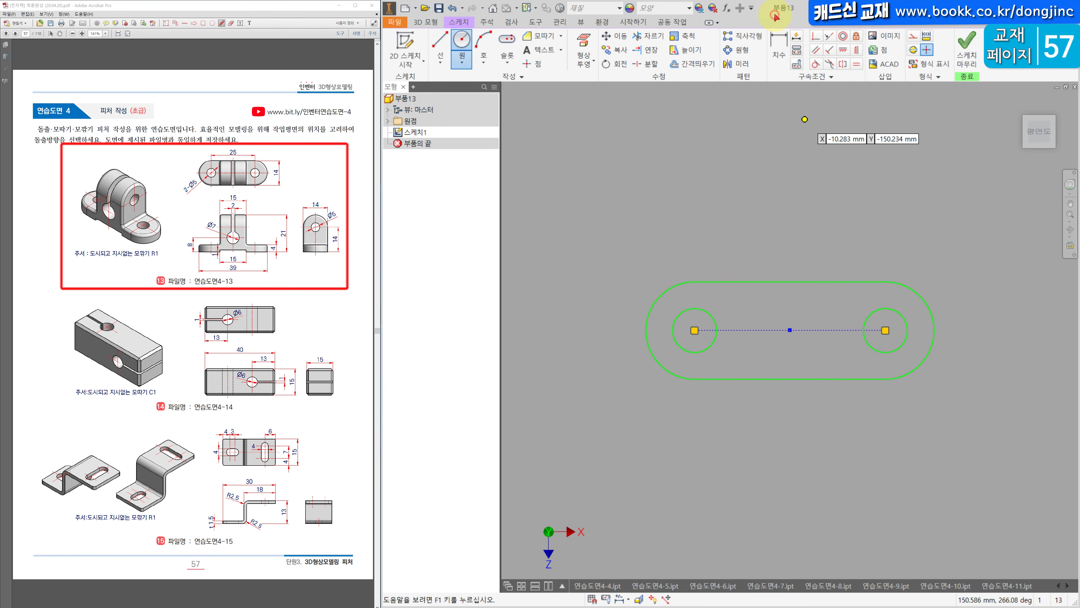
{"action": "left_click", "coordinate": [778, 48]}
{"action": "left_click", "coordinate": [810, 282]}
{"action": "left_click", "coordinate": [764, 207]}
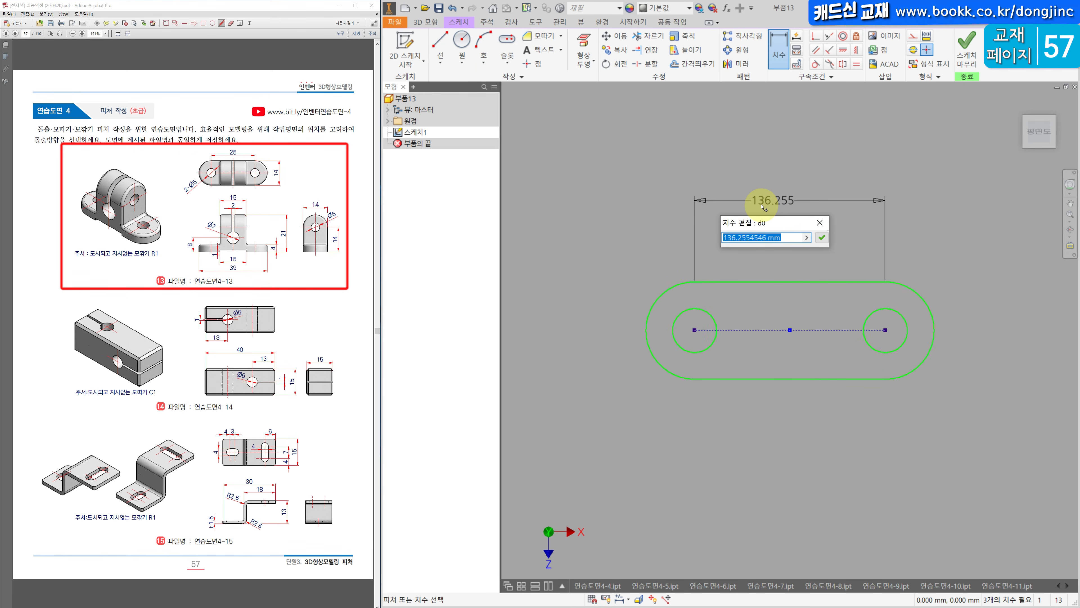
{"action": "key", "text": "Escape"}
{"action": "left_click_drag", "start_coordinate": [839, 180], "coordinate": [746, 224]}
{"action": "key", "text": "Delete"}
- Dimension the slot to an overall length of 39 mm and a width of 14 mm
{"action": "left_click", "coordinate": [779, 44]}
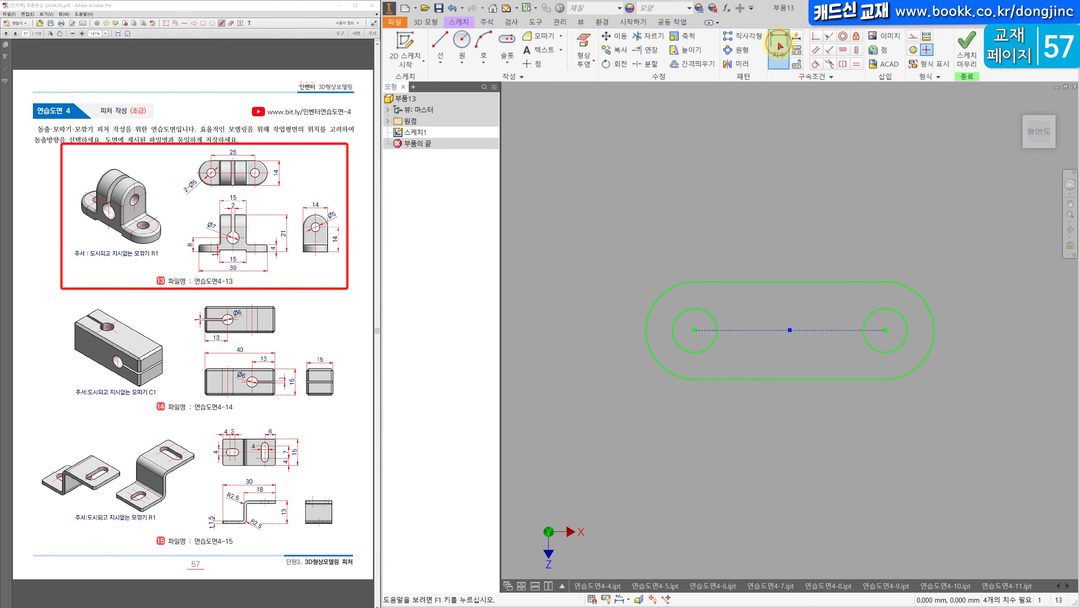
{"action": "left_click", "coordinate": [930, 310]}
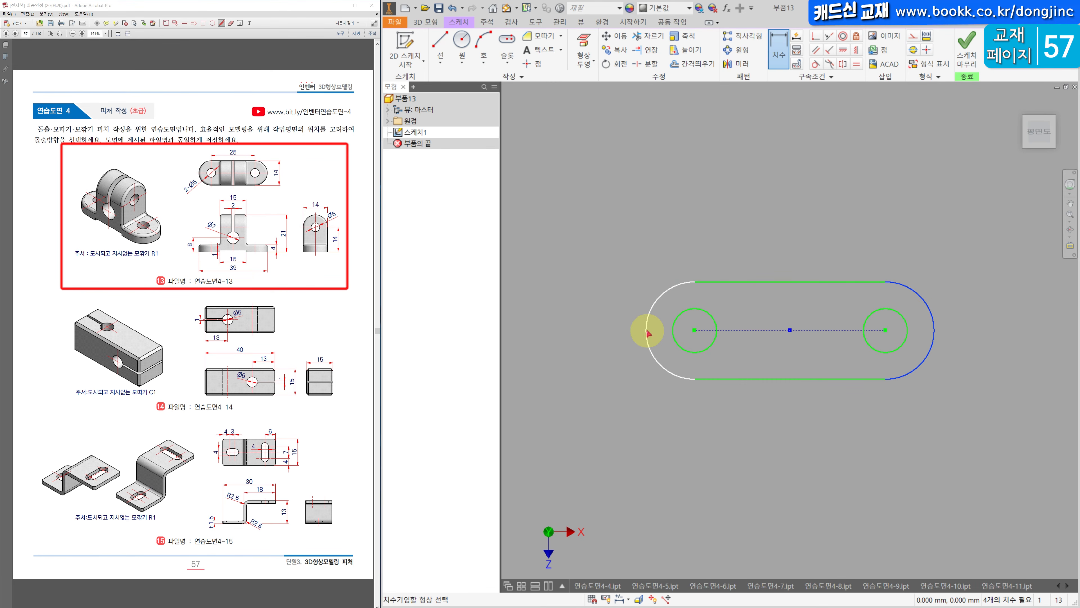
{"action": "left_click", "coordinate": [647, 333]}
{"action": "left_click", "coordinate": [719, 208]}
{"action": "key", "text": "Return"}
{"action": "scroll", "coordinate": [824, 345], "scroll_direction": "up", "scroll_amount": 5}
{"action": "left_click", "coordinate": [746, 257]}
{"action": "left_click", "coordinate": [723, 322]}
{"action": "left_click", "coordinate": [719, 243]}
{"action": "type", "text": "14"}
{"action": "key", "text": "Return"}
- Set one hole circle's diameter to 5 mm and make both hole circles equal
{"action": "left_click", "coordinate": [778, 278]}
{"action": "left_click", "coordinate": [861, 255]}
{"action": "type", "text": "5"}
{"action": "key", "text": "Return"}
{"action": "left_click", "coordinate": [857, 64]}
{"action": "left_click", "coordinate": [762, 279]}
{"action": "left_click", "coordinate": [641, 276]}
- Extrude the slot profile without its two holes 4 mm upward as the base plate
{"action": "left_click", "coordinate": [426, 22]}
{"action": "left_click", "coordinate": [440, 47]}
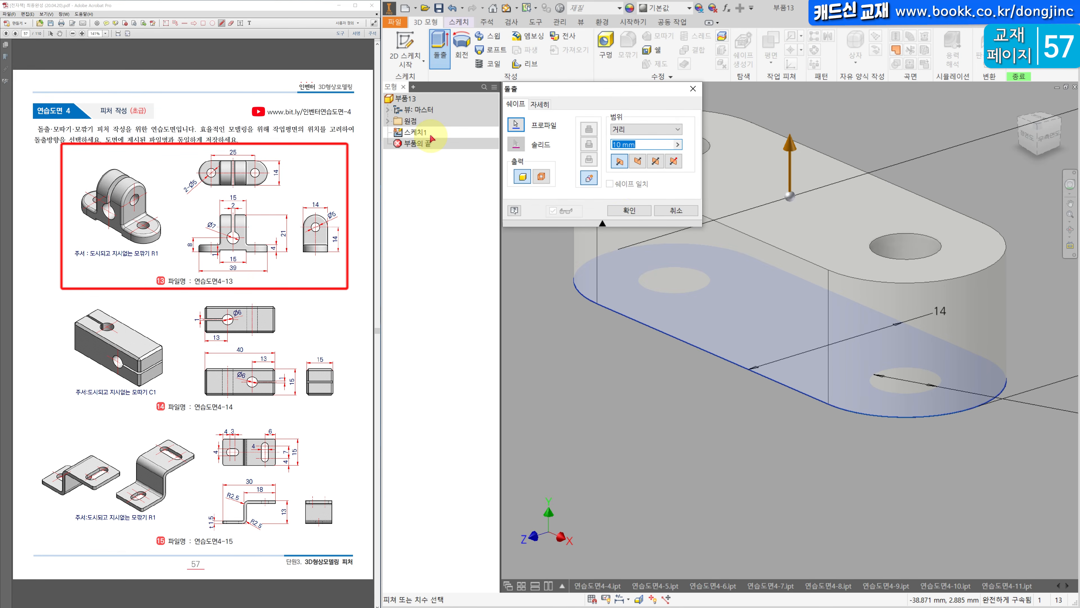
{"action": "type", "text": "4"}
{"action": "key", "text": "Return"}
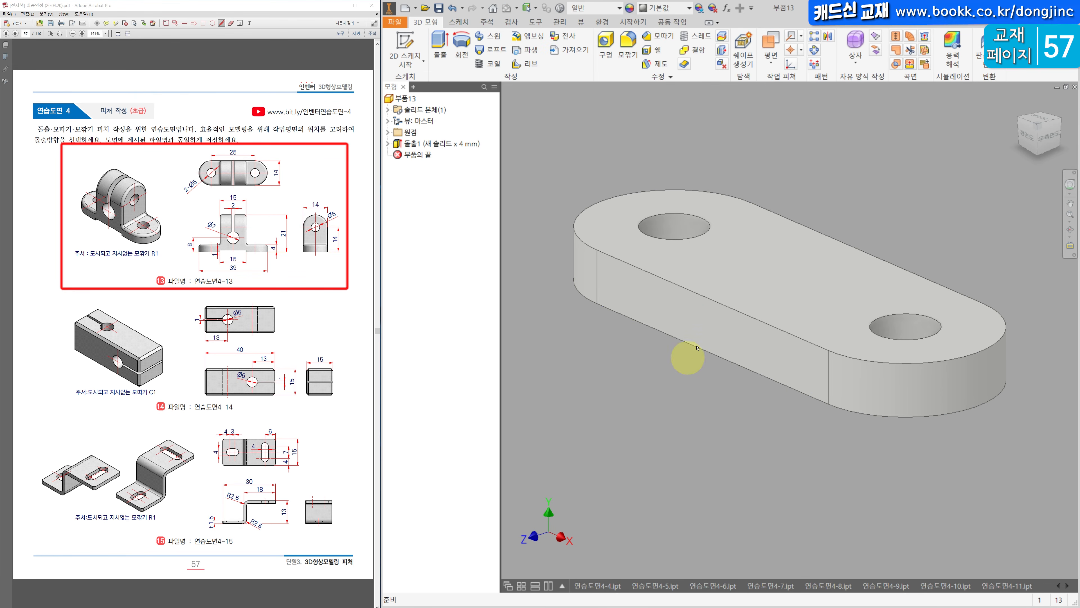
- Start a sketch on the front plane and draw a centre rectangle on the origin at the plate's bottom edge
{"action": "left_click", "coordinate": [687, 354]}
{"action": "left_click", "coordinate": [396, 41]}
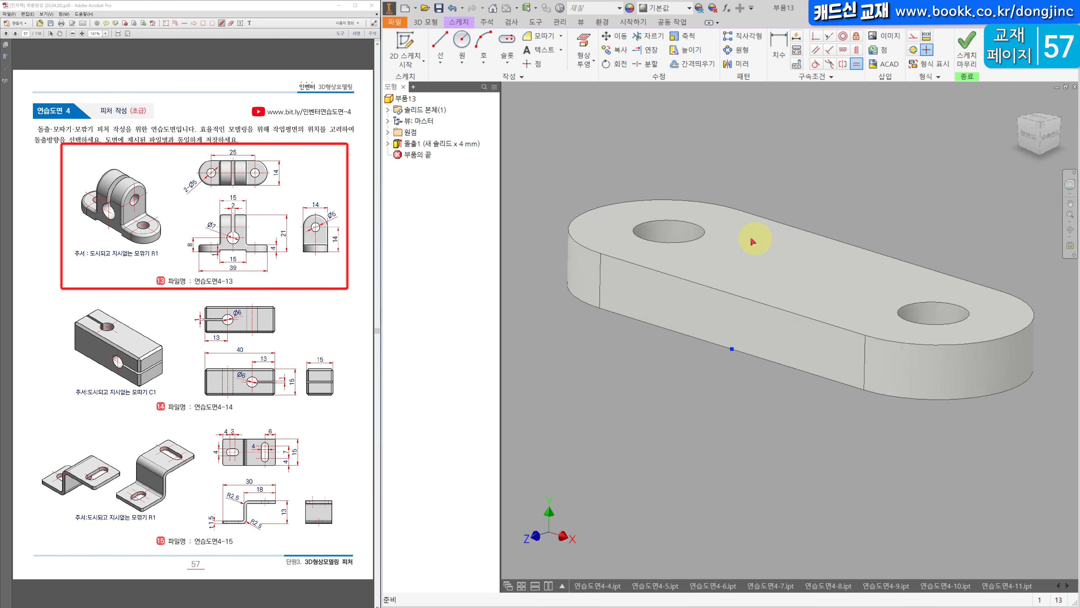
{"action": "left_click", "coordinate": [507, 59]}
{"action": "left_click", "coordinate": [488, 128]}
{"action": "left_click", "coordinate": [790, 330]}
{"action": "left_click", "coordinate": [862, 347]}
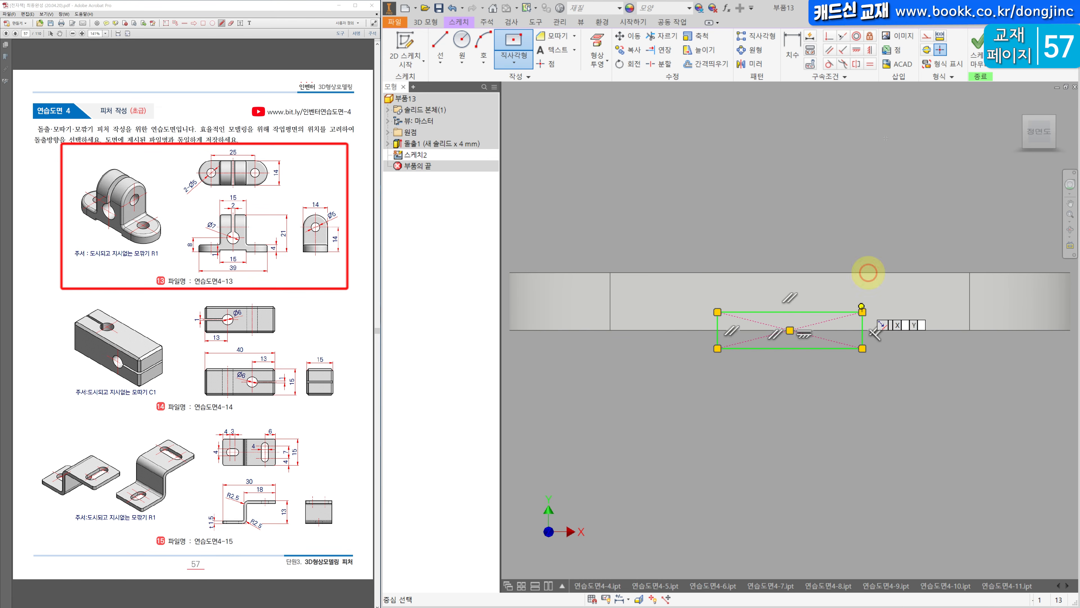
- Dimension the centre rectangle to 2 mm high and 15 mm wide
{"action": "key", "text": "d"}
{"action": "left_click", "coordinate": [671, 352]}
{"action": "type", "text": "2"}
{"action": "key", "text": "Return"}
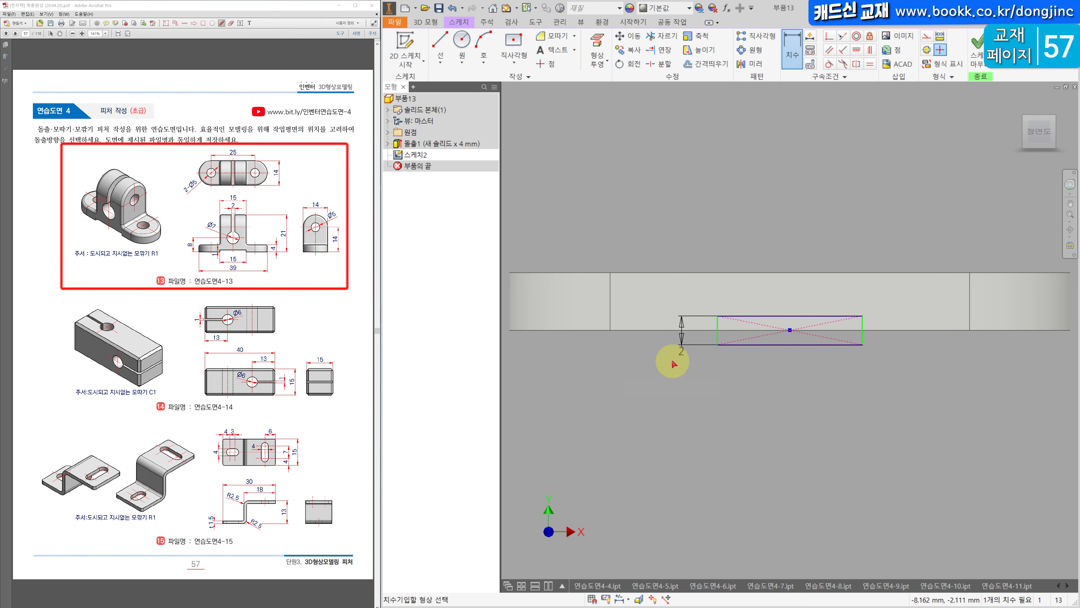
{"action": "left_click", "coordinate": [796, 345]}
{"action": "left_click", "coordinate": [783, 381]}
{"action": "type", "text": "15"}
{"action": "key", "text": "Return"}
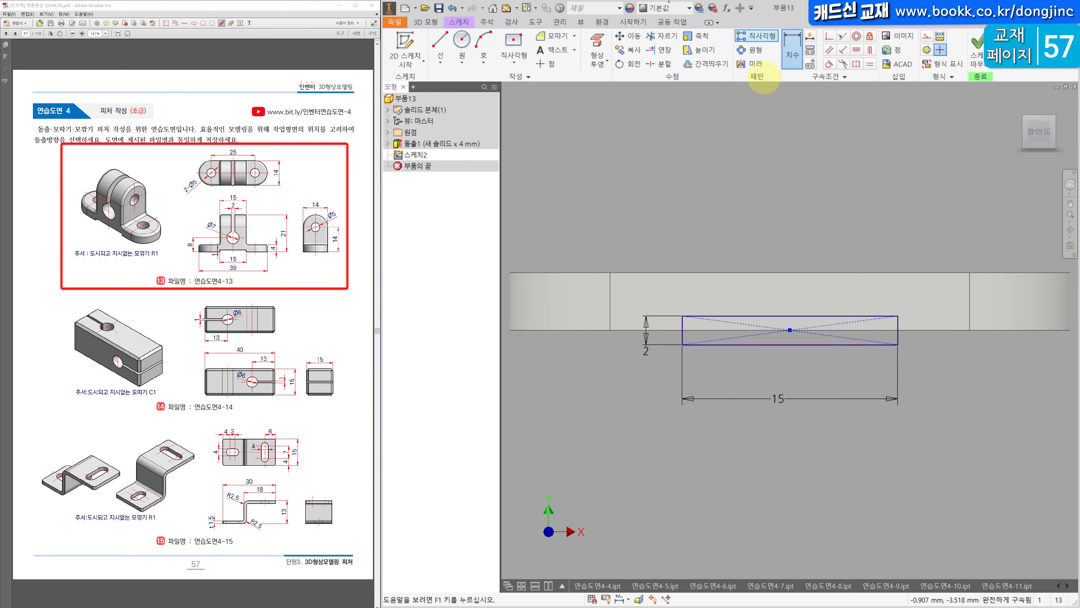
- Extrude the rectangle 24 mm as a cut across the full width of the plate's underside
{"action": "key", "text": "e"}
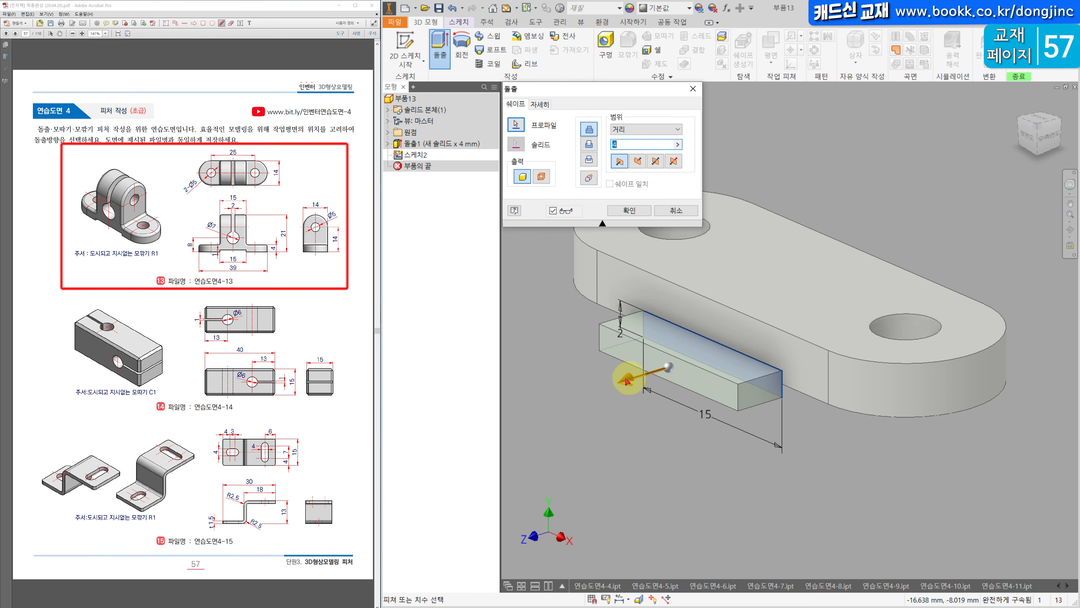
{"action": "left_click_drag", "start_coordinate": [623, 378], "coordinate": [936, 286]}
{"action": "key", "text": "Return"}
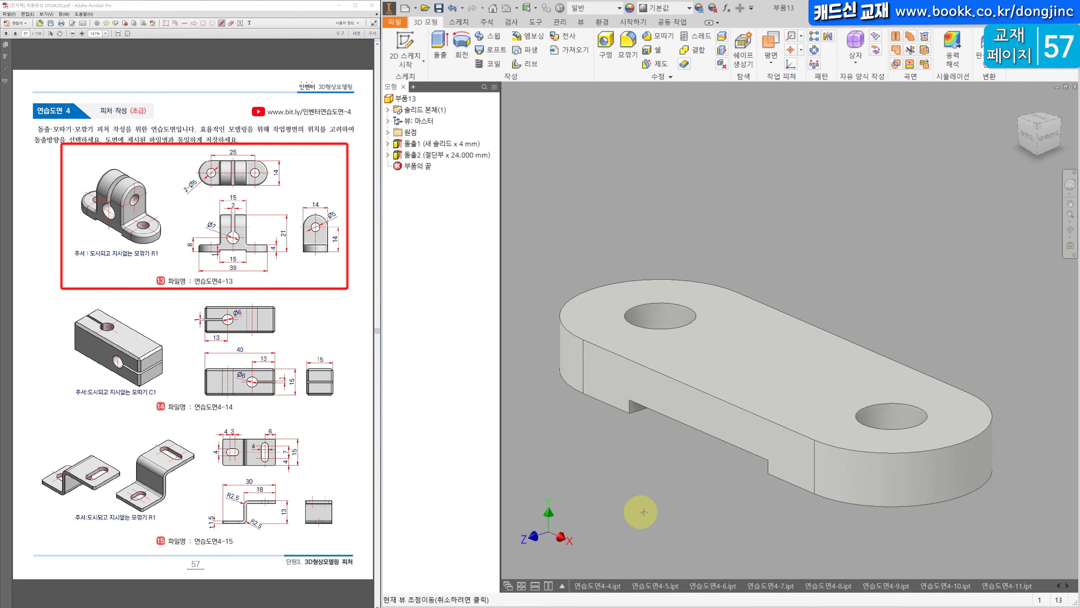
- Start a sketch on the right origin plane with the body sliced, and project the plate's top edge
{"action": "left_click", "coordinate": [387, 132]}
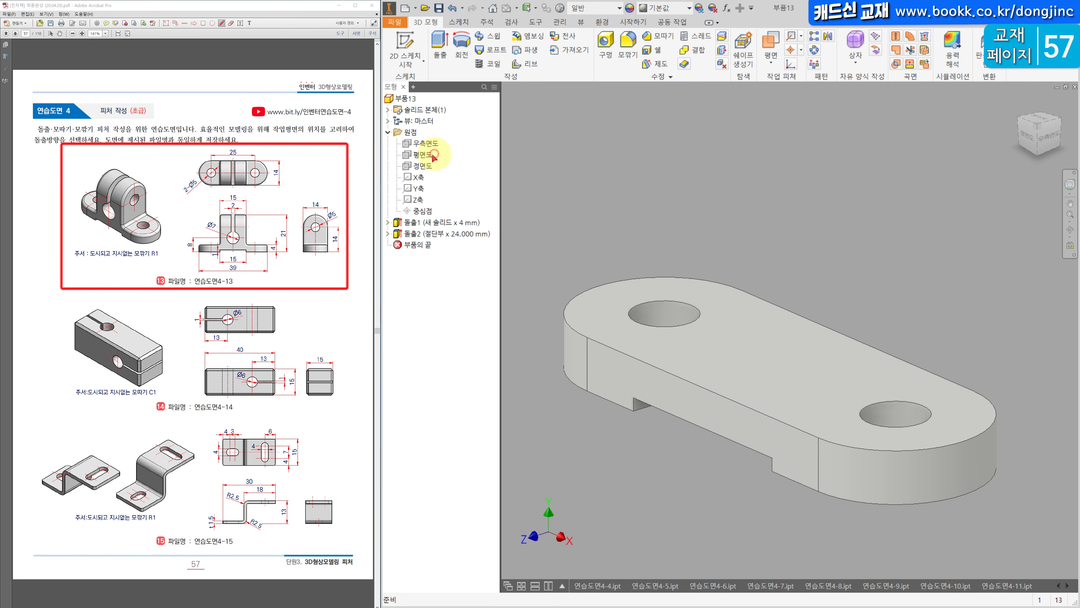
{"action": "left_click", "coordinate": [426, 143]}
{"action": "left_click", "coordinate": [403, 39]}
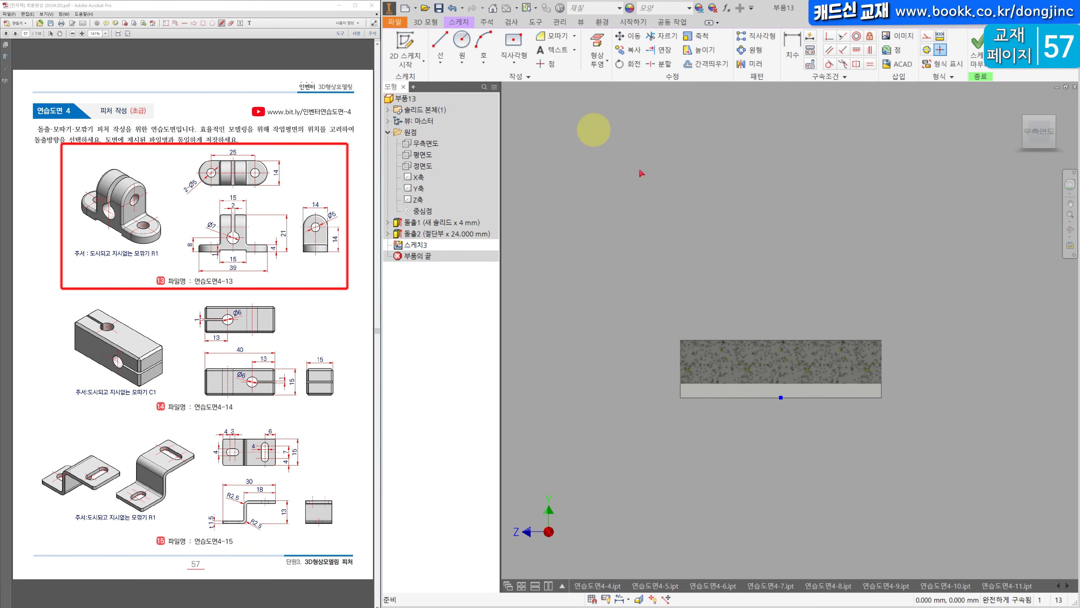
{"action": "left_click", "coordinate": [597, 48]}
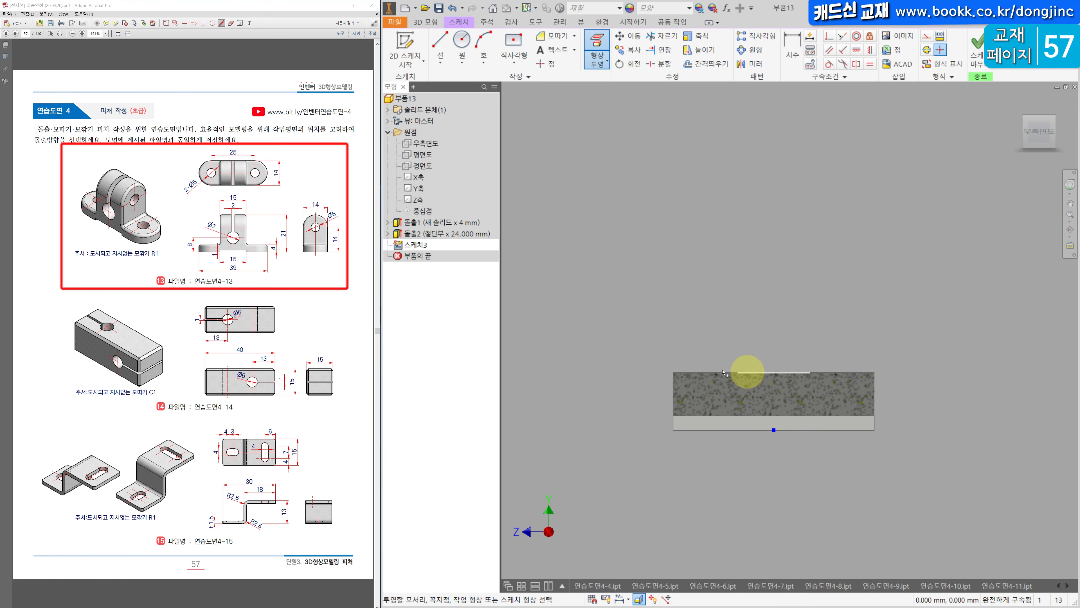
- Draw a rectangle standing on the projected top edge and spanning the plate's full width
{"action": "left_click", "coordinate": [513, 48]}
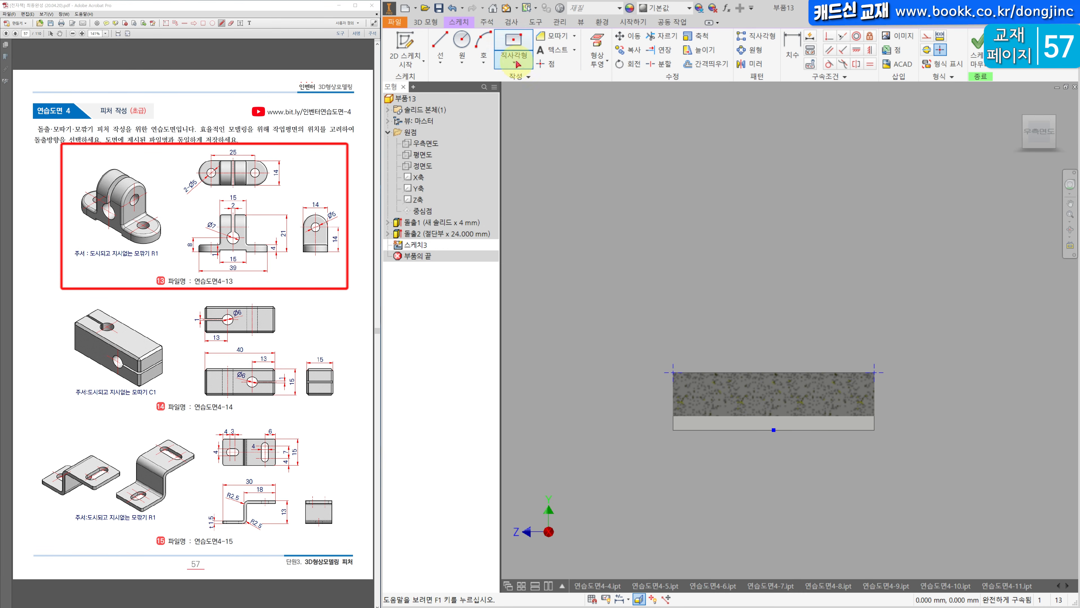
{"action": "left_click", "coordinate": [673, 373]}
{"action": "left_click", "coordinate": [792, 264]}
{"action": "key", "text": "Escape"}
{"action": "left_click_drag", "start_coordinate": [791, 373], "coordinate": [874, 373]}
{"action": "key", "text": "d"}
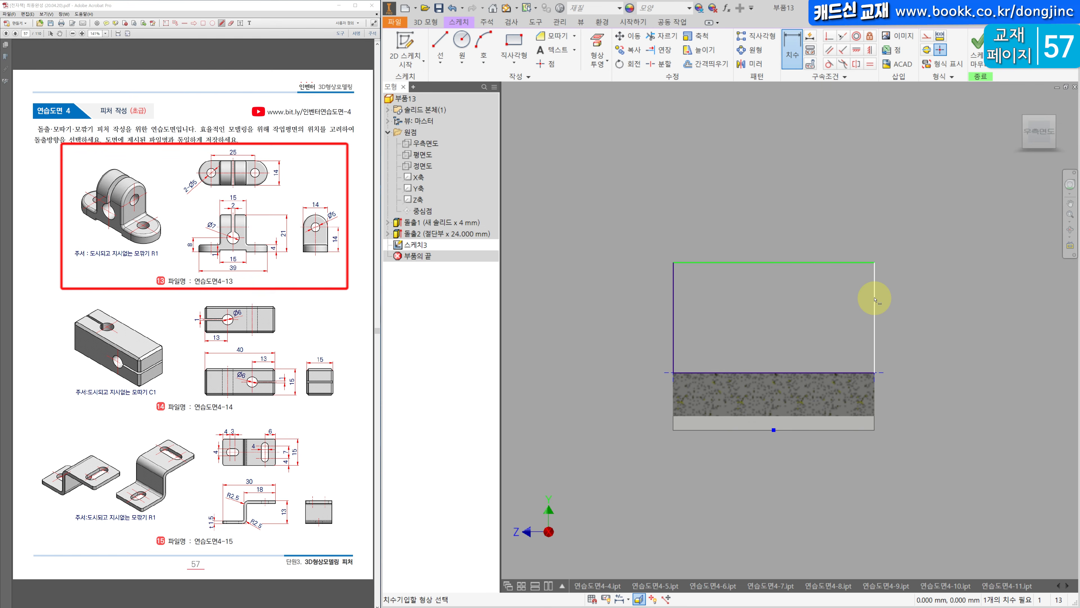
- Draw a circle centred on the midpoint of the rectangle's top edge and passing through its upper corners
{"action": "left_click", "coordinate": [462, 41]}
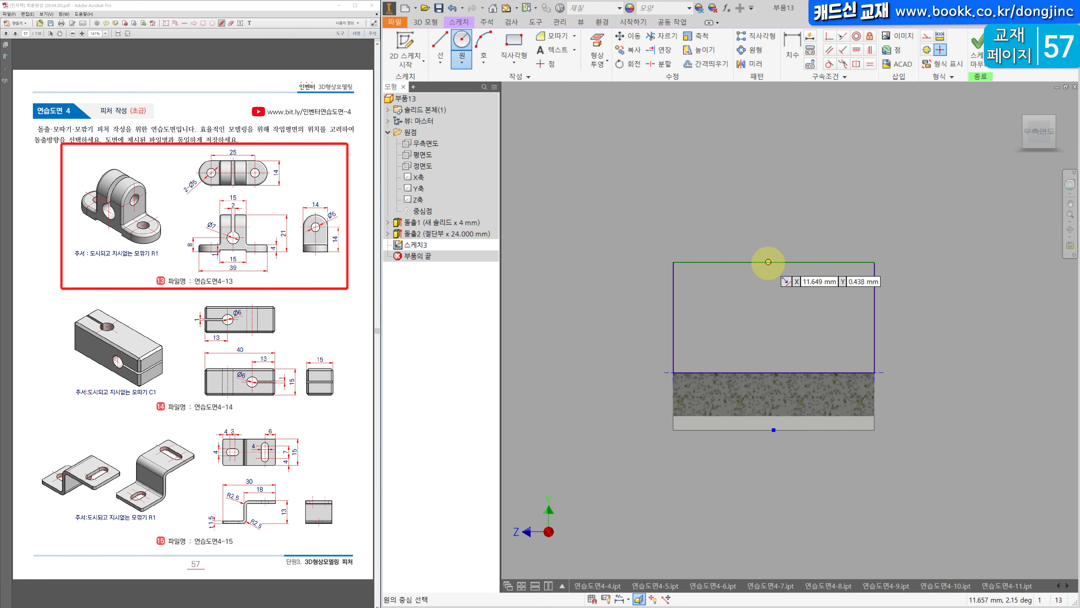
{"action": "left_click", "coordinate": [673, 263]}
{"action": "key", "text": "r"}
{"action": "key", "text": "Escape"}
- Trim away the circle's lower half and convert the rectangle's top edge into a construction line
{"action": "left_click", "coordinate": [655, 37]}
{"action": "left_click", "coordinate": [707, 349]}
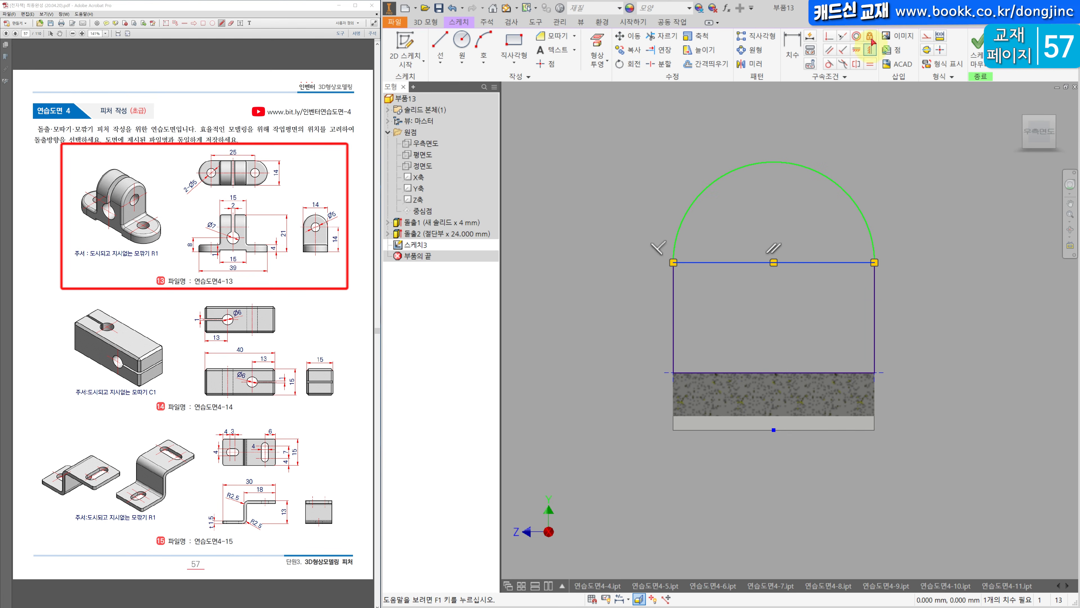
{"action": "left_click", "coordinate": [907, 153]}
- Draw a hole circle at the arc's centre and set its diameter to 5 mm
{"action": "left_click", "coordinate": [773, 263]}
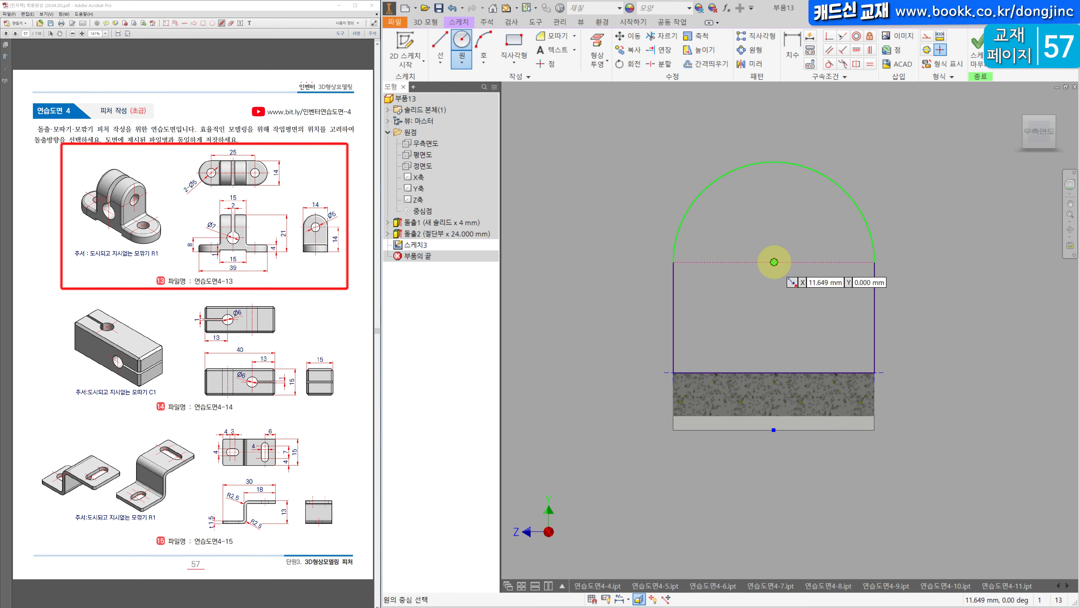
{"action": "left_click", "coordinate": [766, 200]}
{"action": "left_click", "coordinate": [792, 46]}
{"action": "left_click", "coordinate": [792, 205]}
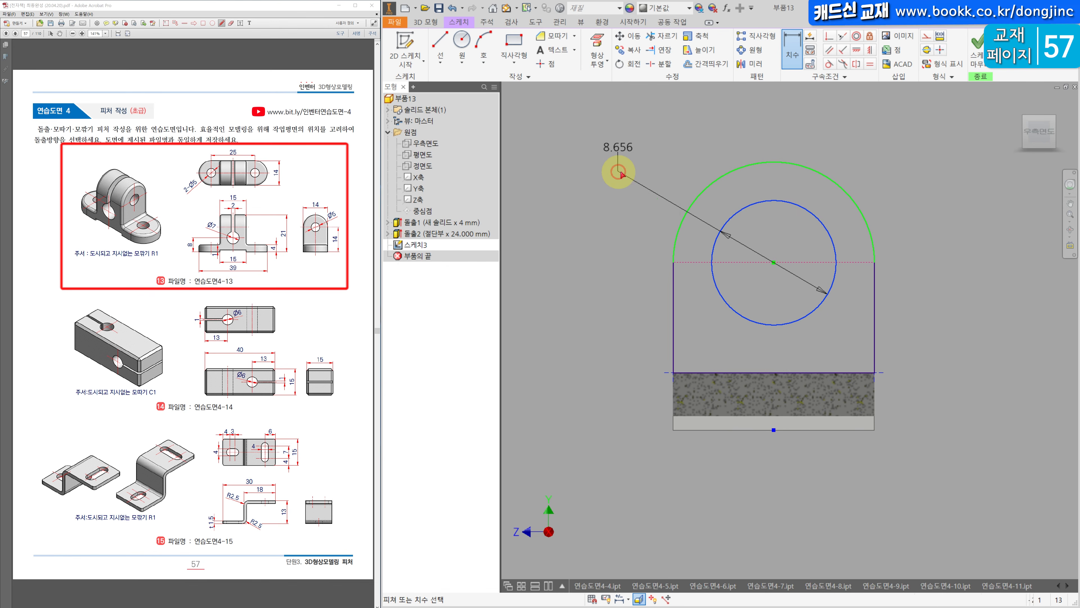
{"action": "left_click", "coordinate": [633, 174]}
{"action": "key", "text": "Return"}
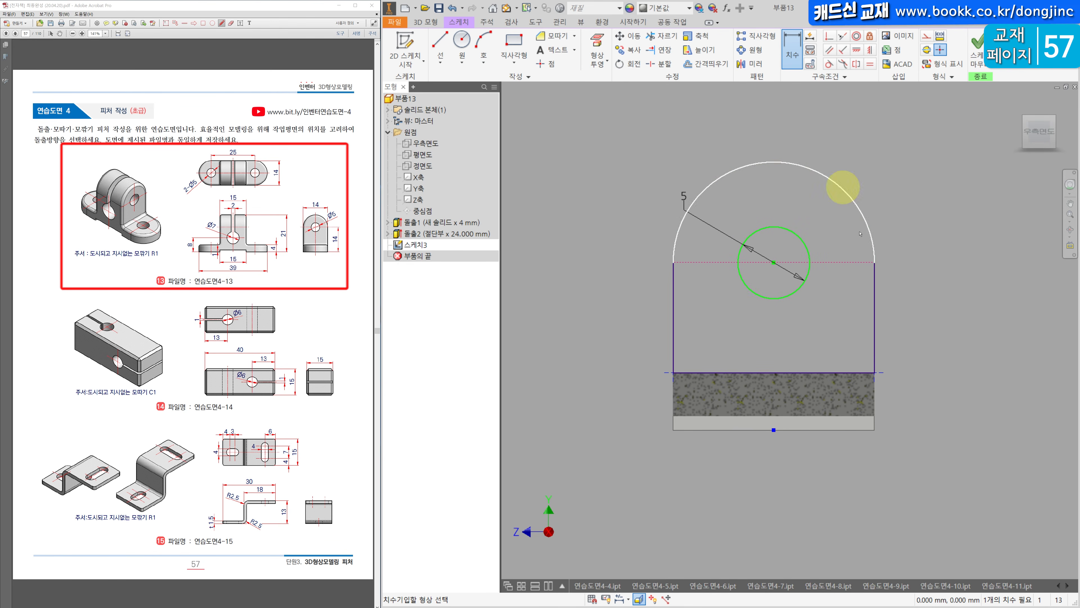
- Dimension the profile's height from the plate's bottom edge to the top of the arc as 21 mm
{"action": "left_click", "coordinate": [772, 163]}
{"action": "key", "text": "Escape"}
{"action": "left_click", "coordinate": [793, 49]}
{"action": "left_click", "coordinate": [817, 431]}
{"action": "left_click", "coordinate": [776, 162]}
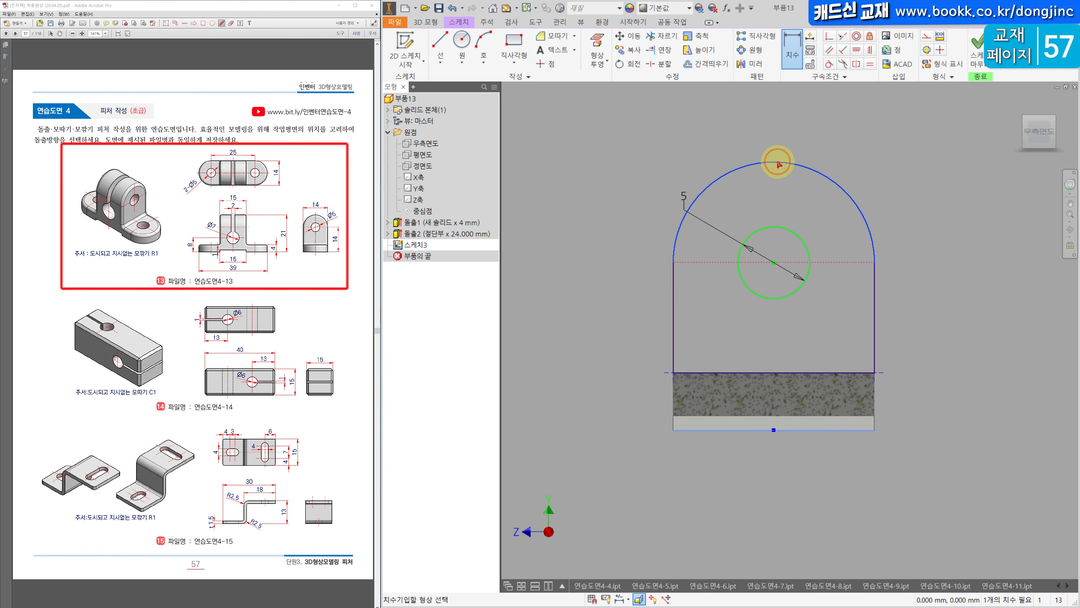
{"action": "left_click", "coordinate": [939, 288]}
{"action": "key", "text": "Return"}
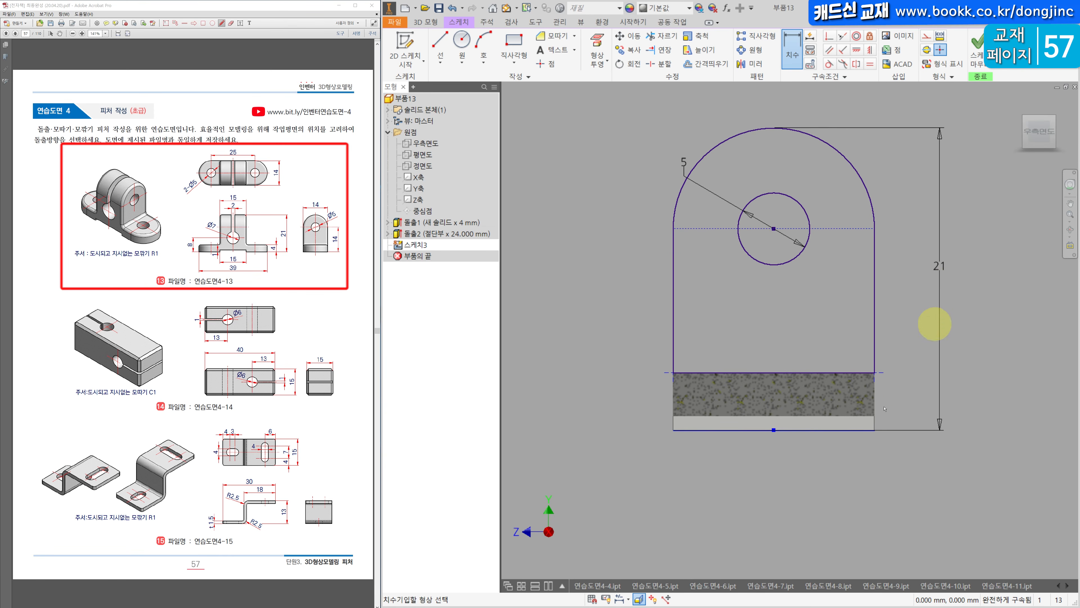
- Convert the profile's bottom line along the plate's underside into a construction line
{"action": "key", "text": "Escape"}
{"action": "left_click_drag", "start_coordinate": [827, 418], "coordinate": [828, 417]}
{"action": "left_click", "coordinate": [927, 37]}
{"action": "left_click", "coordinate": [907, 264]}
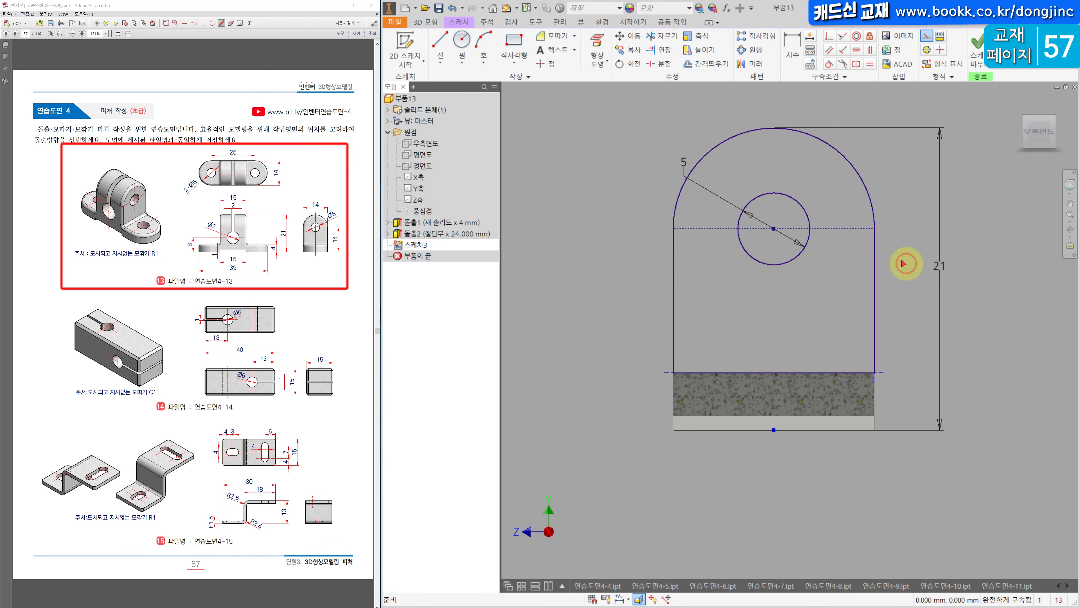
- Extrude the round-topped, holed lug profile symmetrically 15 mm and join it to the base plate
{"action": "left_click", "coordinate": [421, 21]}
{"action": "left_click", "coordinate": [440, 47]}
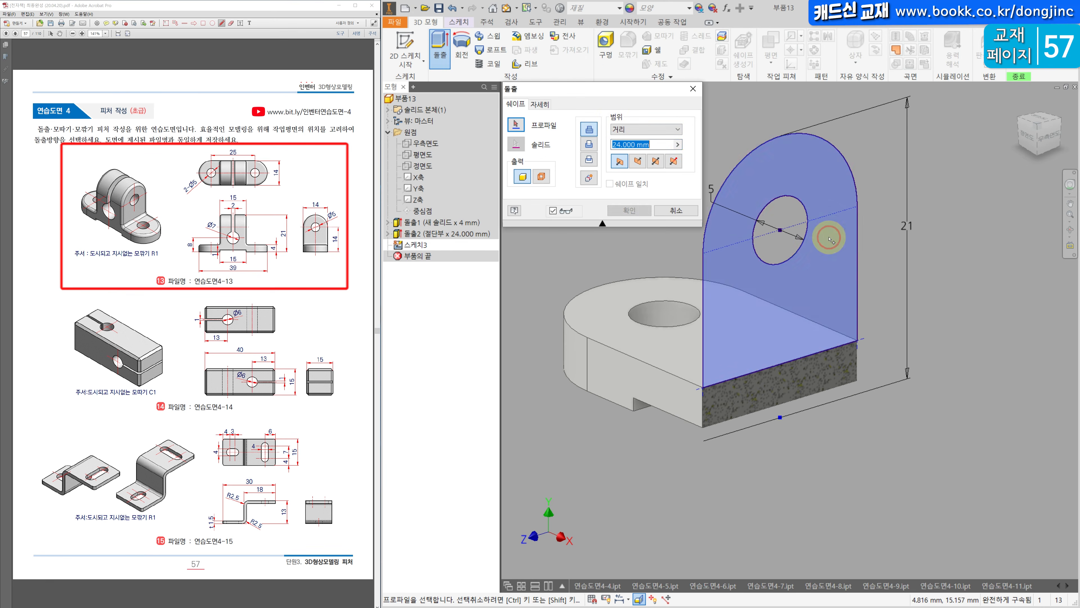
{"action": "left_click", "coordinate": [656, 160]}
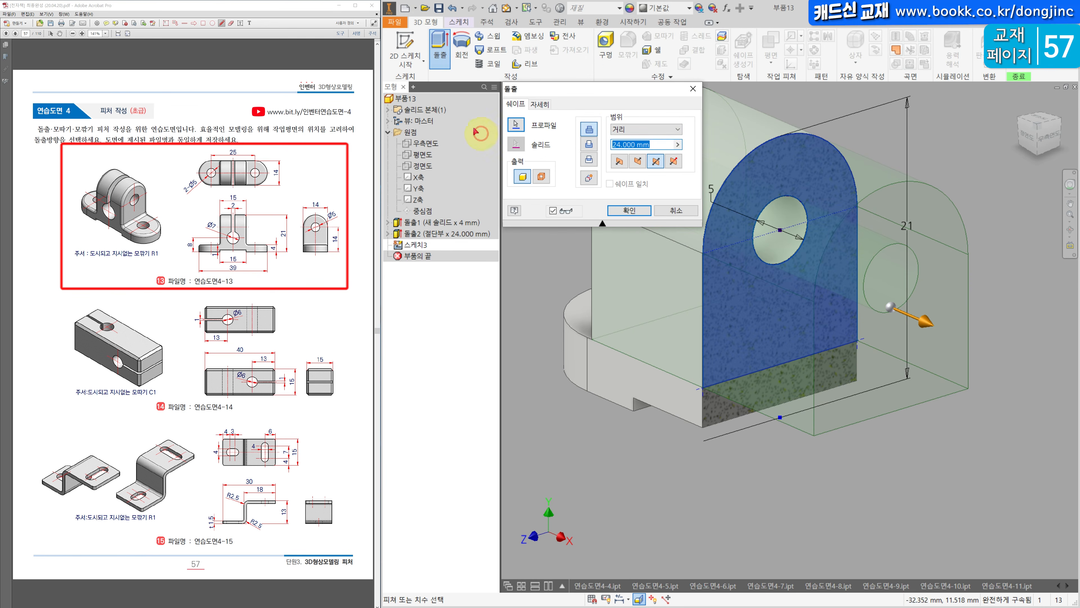
{"action": "key", "text": "Return"}
{"action": "left_click", "coordinate": [711, 314]}
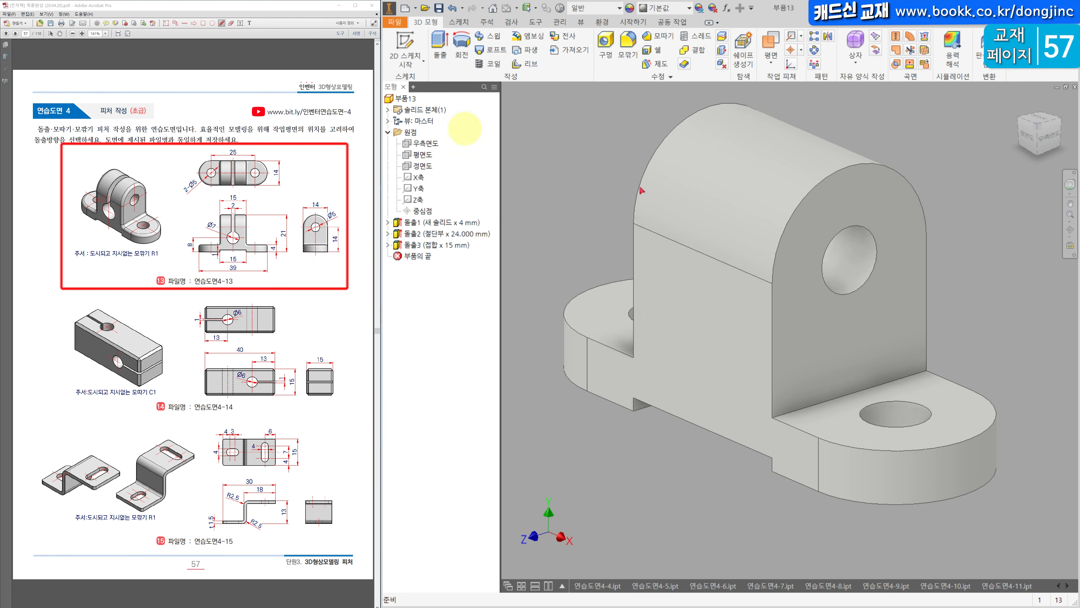
- Start a sketch on the lug's front face and draw a circle centred near its middle
{"action": "left_click", "coordinate": [405, 44]}
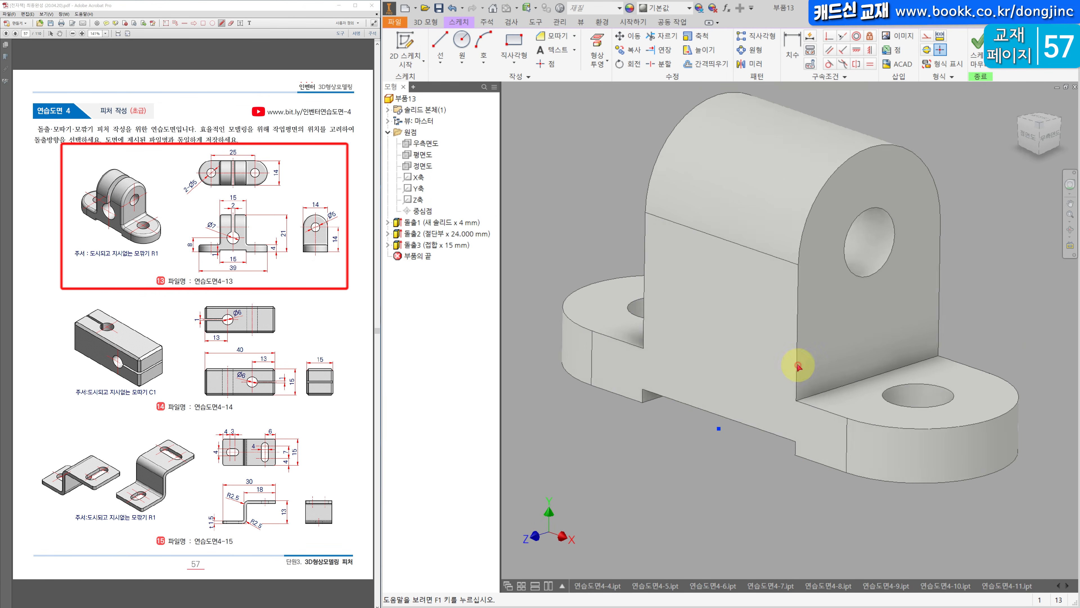
{"action": "left_click", "coordinate": [461, 39]}
{"action": "left_click", "coordinate": [764, 293]}
{"action": "left_click", "coordinate": [742, 275]}
- Draw a narrow rectangle upward from the circle, project the lug's top edge and snap the rectangle's top to it
{"action": "left_click", "coordinate": [515, 58]}
{"action": "left_click", "coordinate": [493, 87]}
{"action": "left_click", "coordinate": [747, 268]}
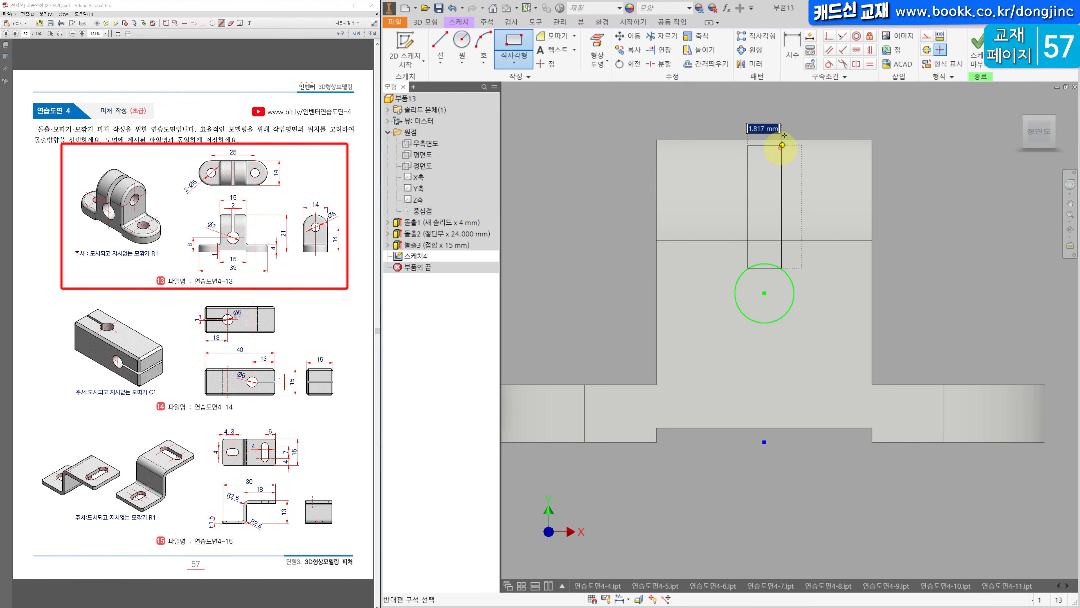
{"action": "left_click", "coordinate": [782, 123]}
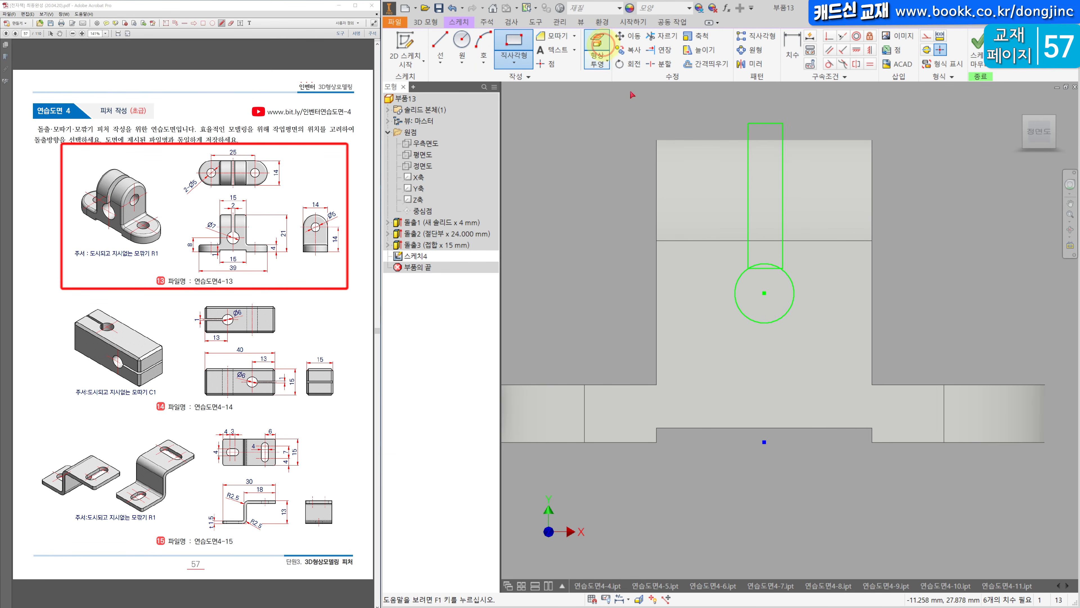
{"action": "left_click", "coordinate": [597, 42]}
{"action": "left_click_drag", "start_coordinate": [785, 123], "coordinate": [786, 139]}
- Align the midpoints of the rectangle's short edges and the circle's centre vertically with the origin
{"action": "left_click", "coordinate": [904, 277]}
{"action": "left_click", "coordinate": [768, 145]}
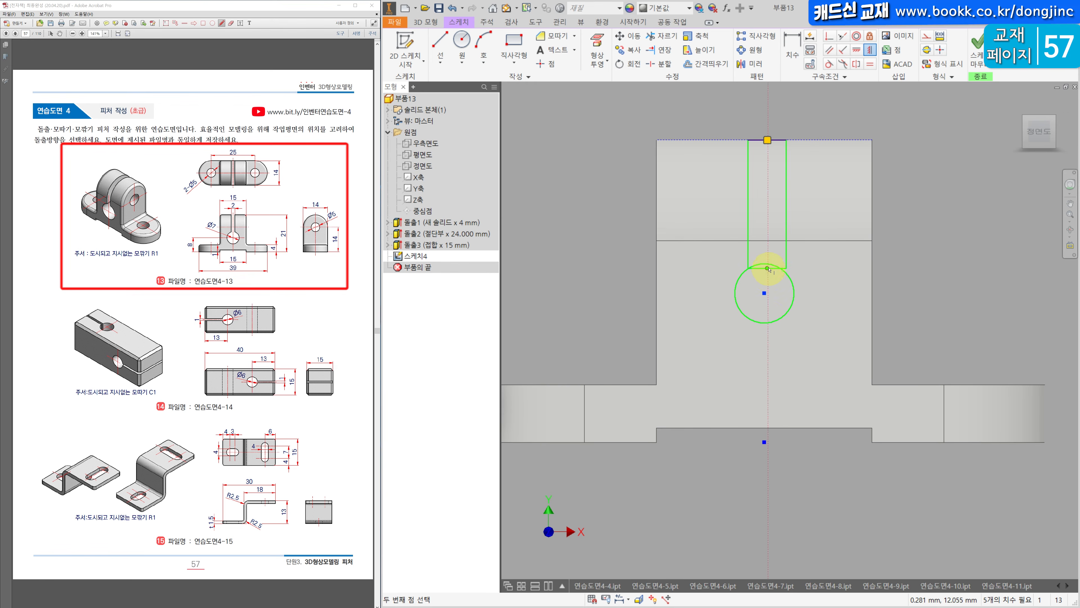
{"action": "mouse_move", "coordinate": [765, 294]}
{"action": "left_mouse_down"}
{"action": "mouse_move", "coordinate": [725, 307]}
{"action": "mouse_move", "coordinate": [732, 301]}
{"action": "left_mouse_up"}
{"action": "left_click", "coordinate": [731, 300]}
{"action": "left_click", "coordinate": [765, 442]}
{"action": "left_click", "coordinate": [810, 36]}
{"action": "left_click", "coordinate": [800, 302]}
- Set the circle's diameter to 7 mm and its centre's height above the origin point to 8 mm
{"action": "left_click", "coordinate": [795, 35]}
{"action": "left_click", "coordinate": [843, 280]}
{"action": "type", "text": "7"}
{"action": "key", "text": "Return"}
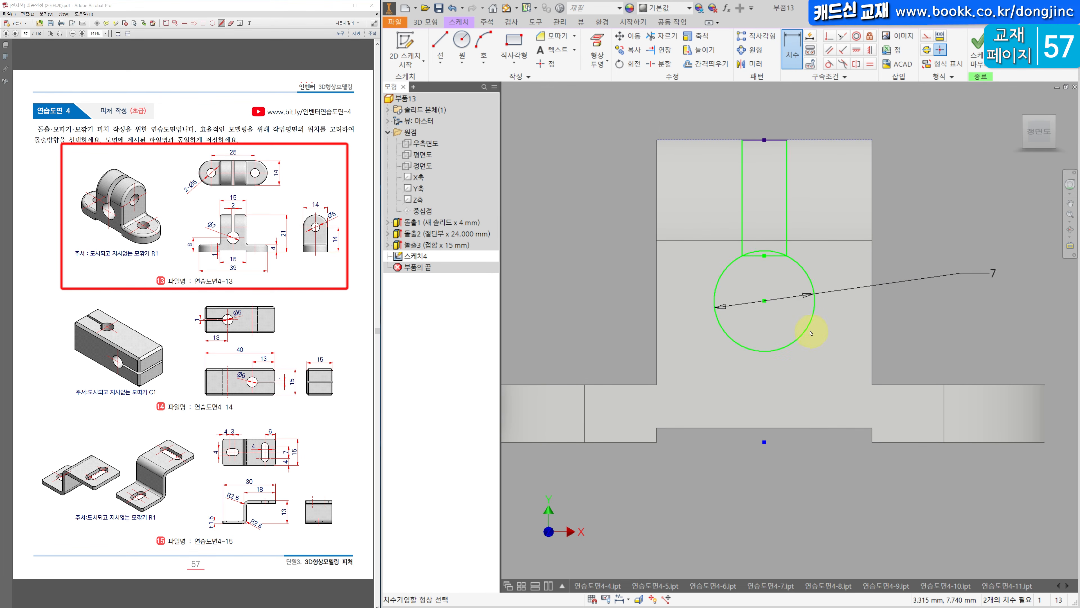
{"action": "left_click", "coordinate": [810, 332]}
{"action": "left_click", "coordinate": [764, 443]}
{"action": "left_click", "coordinate": [835, 465]}
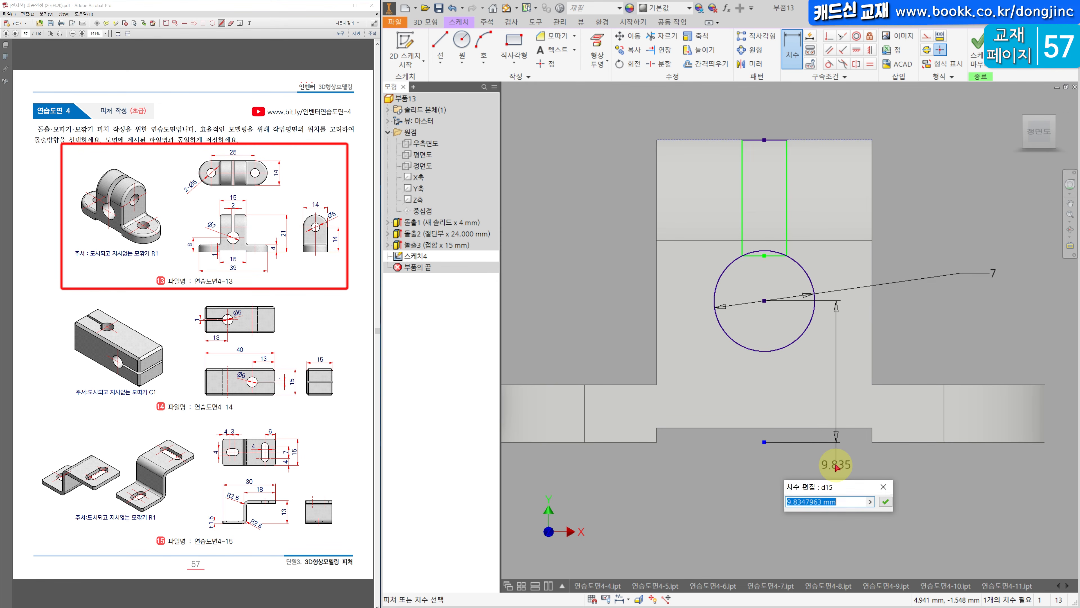
{"action": "type", "text": "8"}
{"action": "key", "text": "Return"}
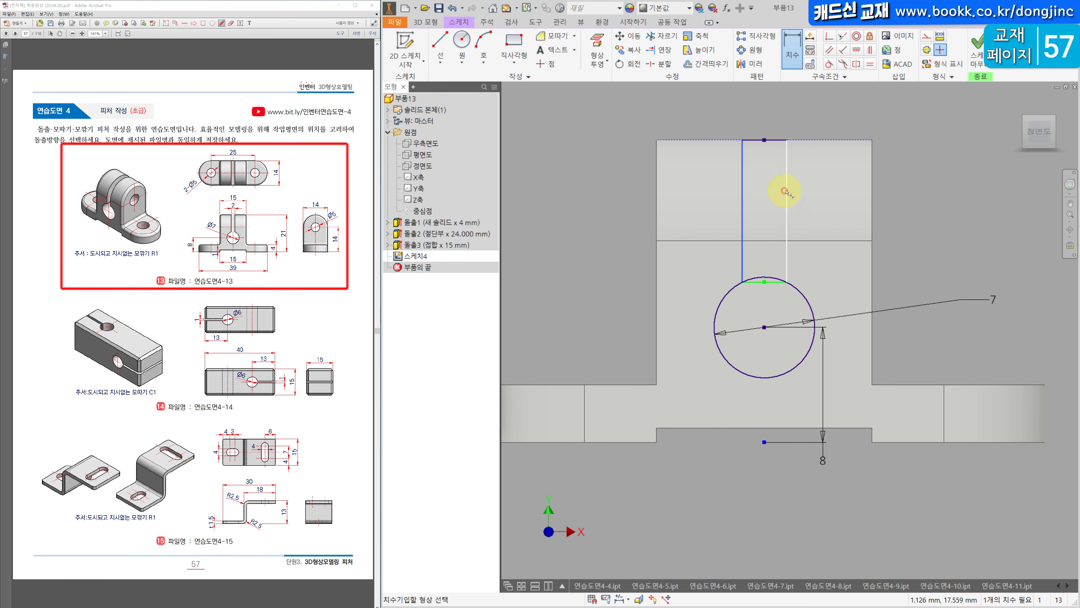
- Dimension the narrow slot rectangle's width as 2 mm and check where it meets the circle
{"action": "left_click", "coordinate": [828, 194]}
{"action": "type", "text": "2"}
{"action": "key", "text": "Return"}
{"action": "scroll", "coordinate": [771, 283], "scroll_direction": "up", "scroll_amount": 5}
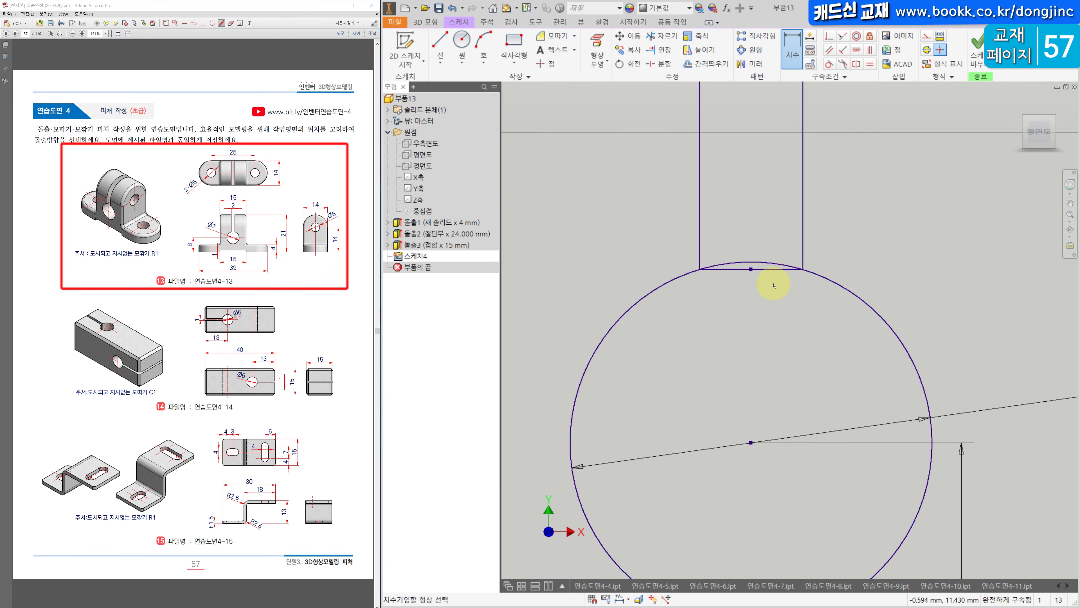
{"action": "scroll", "coordinate": [773, 266], "scroll_direction": "down", "scroll_amount": 5}
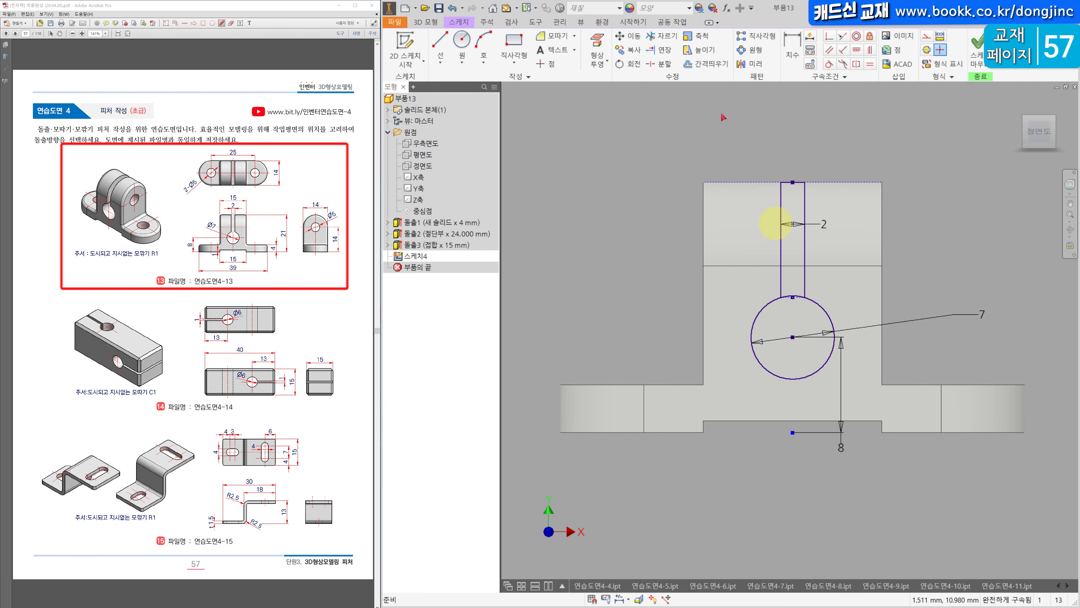
{"action": "left_click", "coordinate": [425, 22]}
{"action": "left_click", "coordinate": [447, 52]}
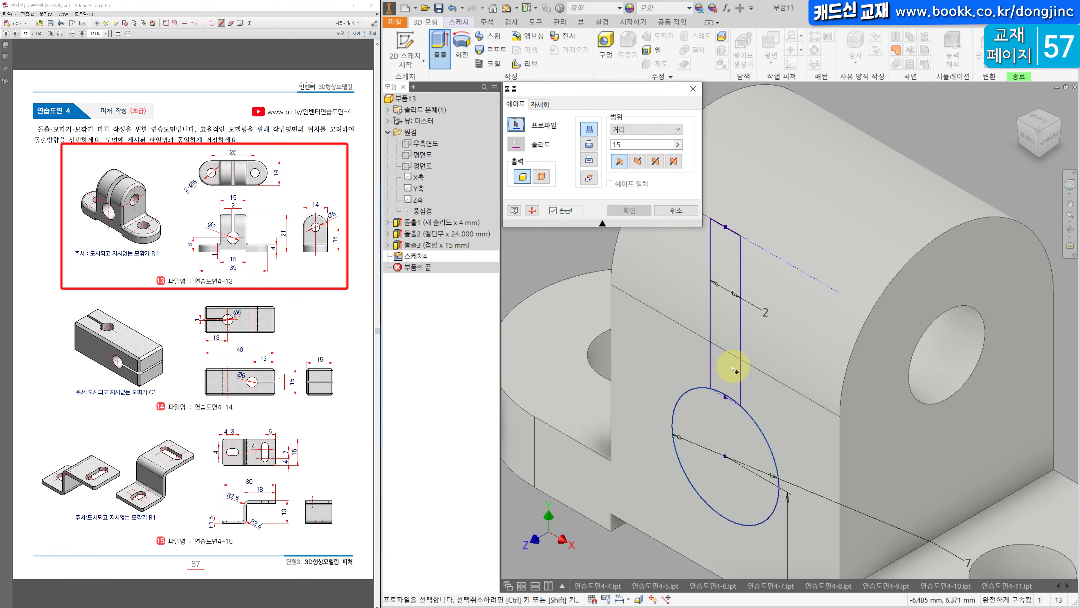
{"action": "left_click", "coordinate": [674, 212]}
- Join slot and circle into one outline by trimming the arc between them, leaving the rectangle's lower edge as a construction line
{"action": "left_click", "coordinate": [1030, 140]}
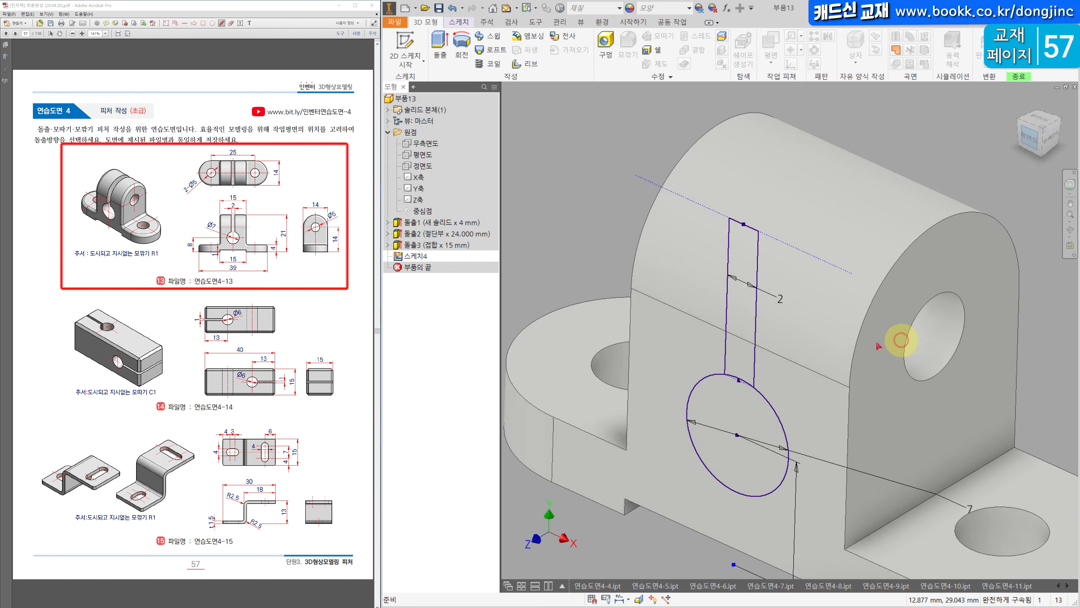
{"action": "scroll", "coordinate": [813, 317], "scroll_direction": "up", "scroll_amount": 10}
{"action": "key", "text": "x"}
{"action": "left_click", "coordinate": [656, 294]}
{"action": "scroll", "coordinate": [663, 289], "scroll_direction": "down", "scroll_amount": 5}
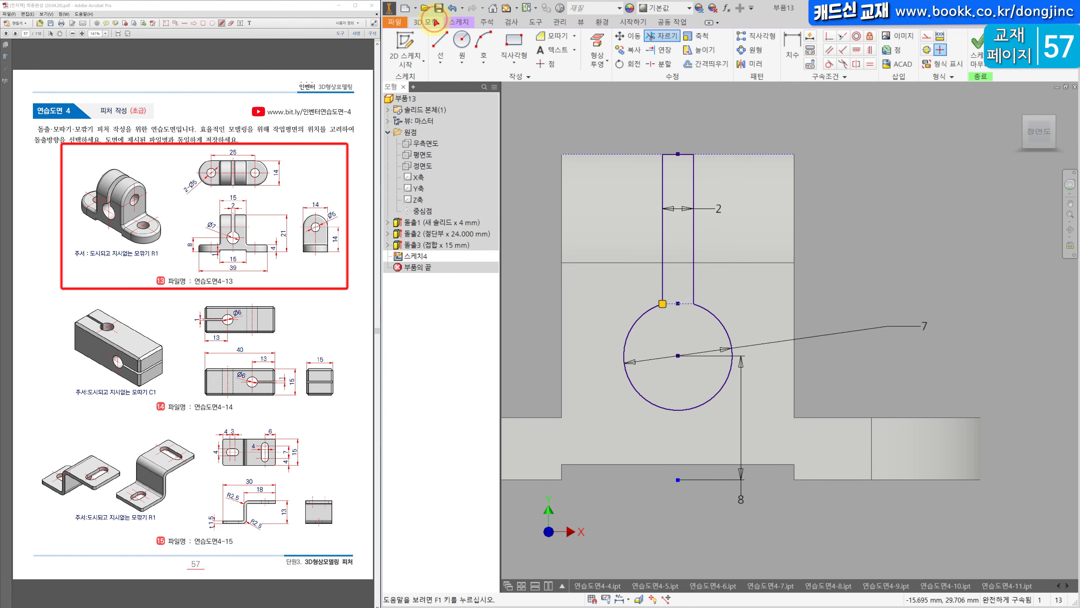
- Extrude the keyhole-shaped profile as a cut through the whole lug with the extent set to All (전체)
{"action": "left_click", "coordinate": [425, 21]}
{"action": "left_click", "coordinate": [439, 47]}
{"action": "left_click", "coordinate": [707, 378]}
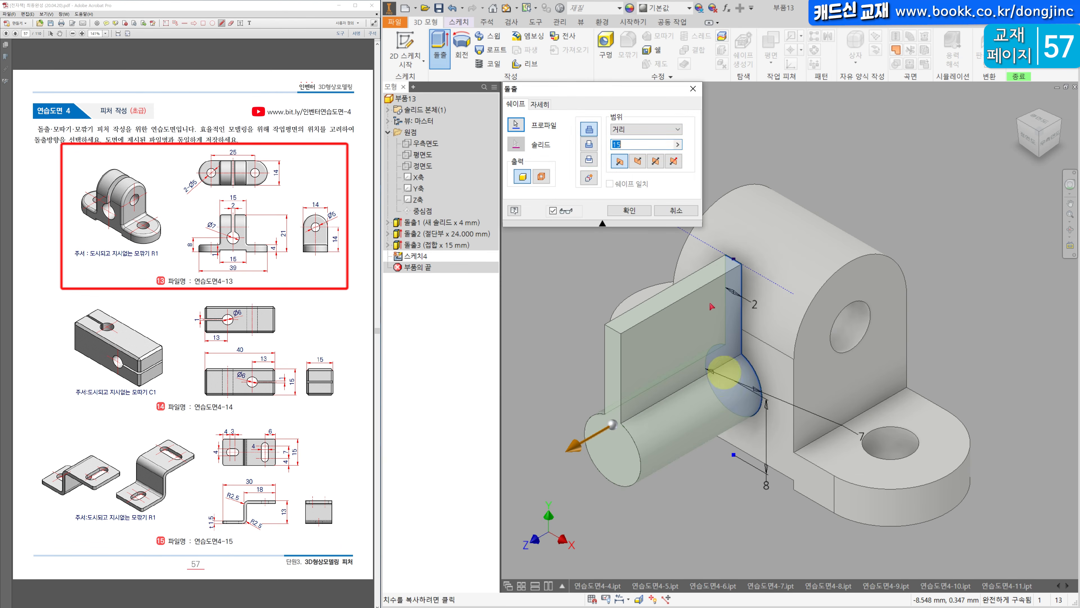
{"action": "left_click", "coordinate": [589, 145]}
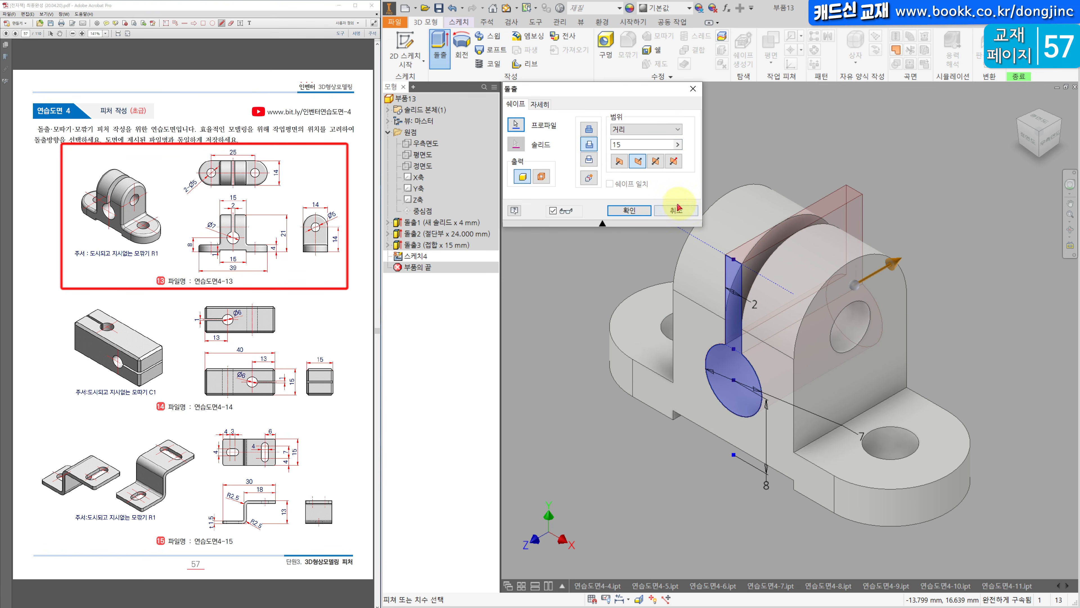
{"action": "left_click", "coordinate": [640, 127]}
{"action": "left_click", "coordinate": [634, 179]}
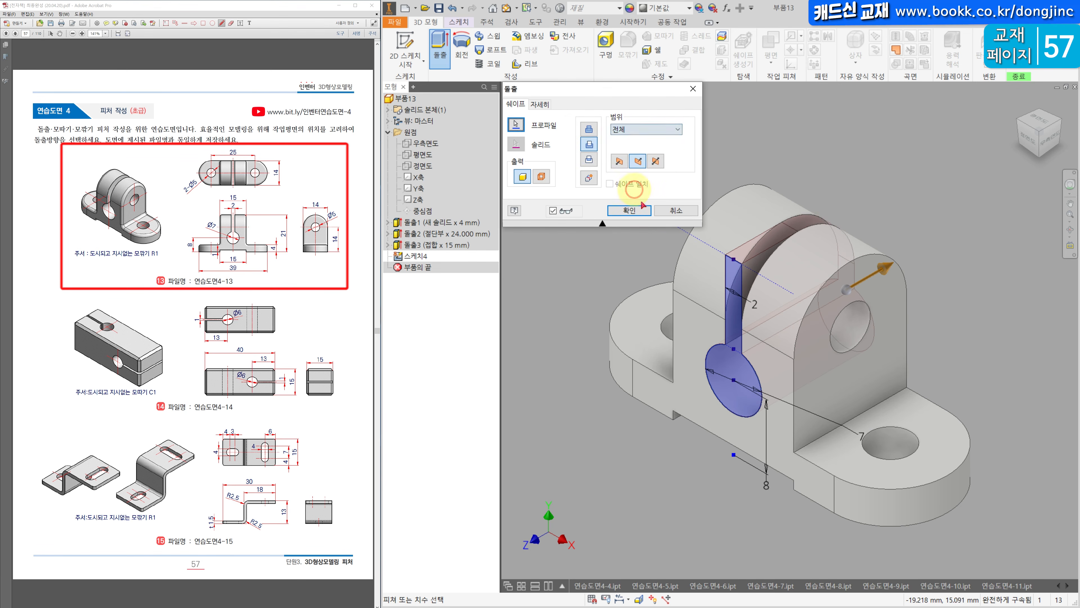
{"action": "left_click", "coordinate": [636, 211]}
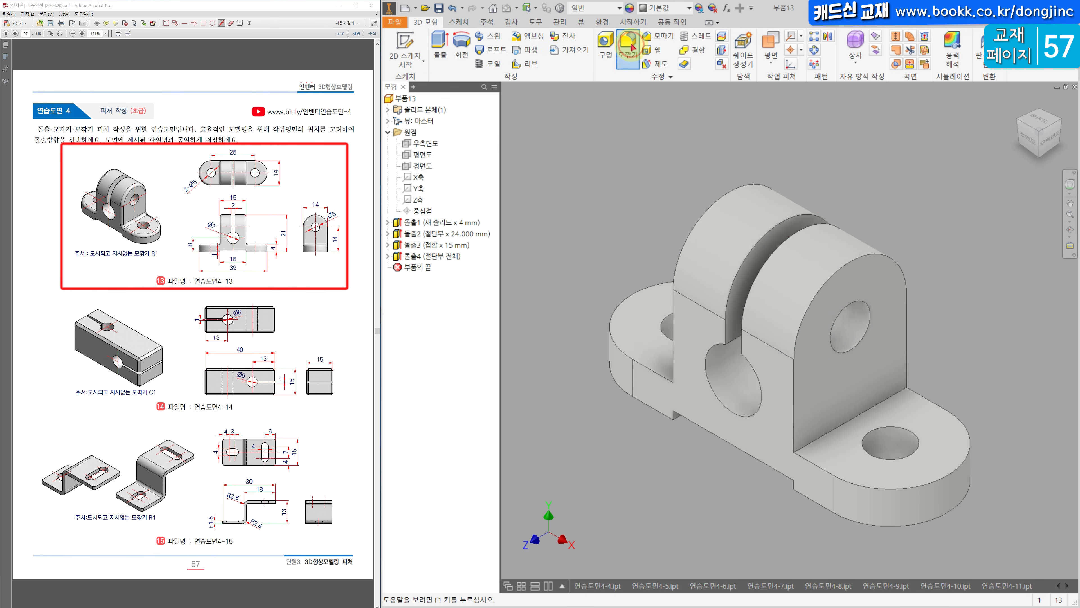
- Fillet the outer lug edges and the connected top edges of the base on both sides with a 1 mm radius
{"action": "left_click", "coordinate": [628, 43]}
{"action": "left_click", "coordinate": [837, 438]}
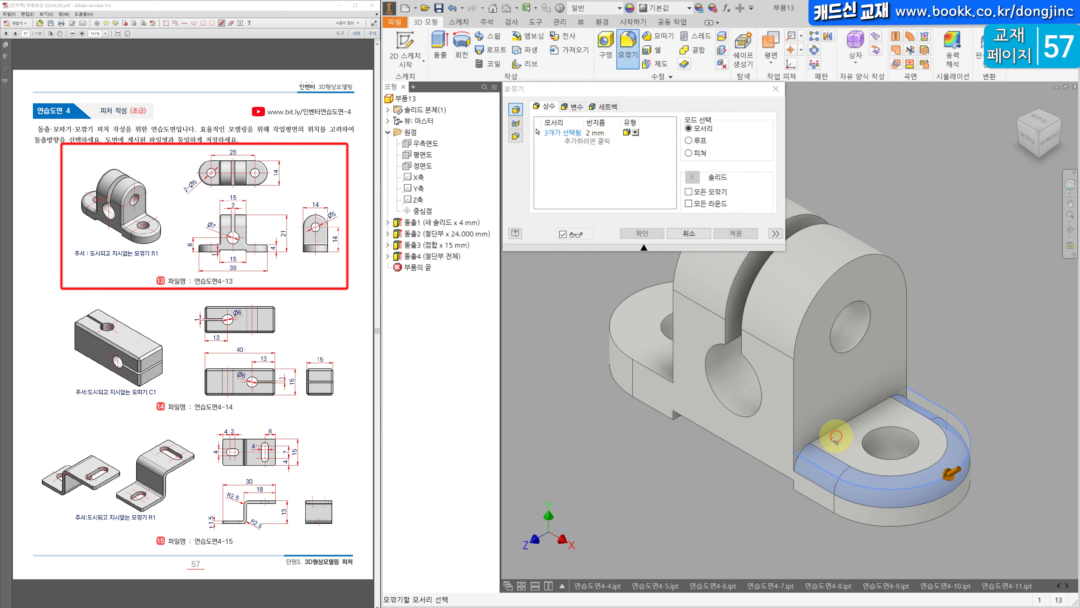
{"action": "left_click", "coordinate": [791, 353]}
{"action": "left_click", "coordinate": [608, 131]}
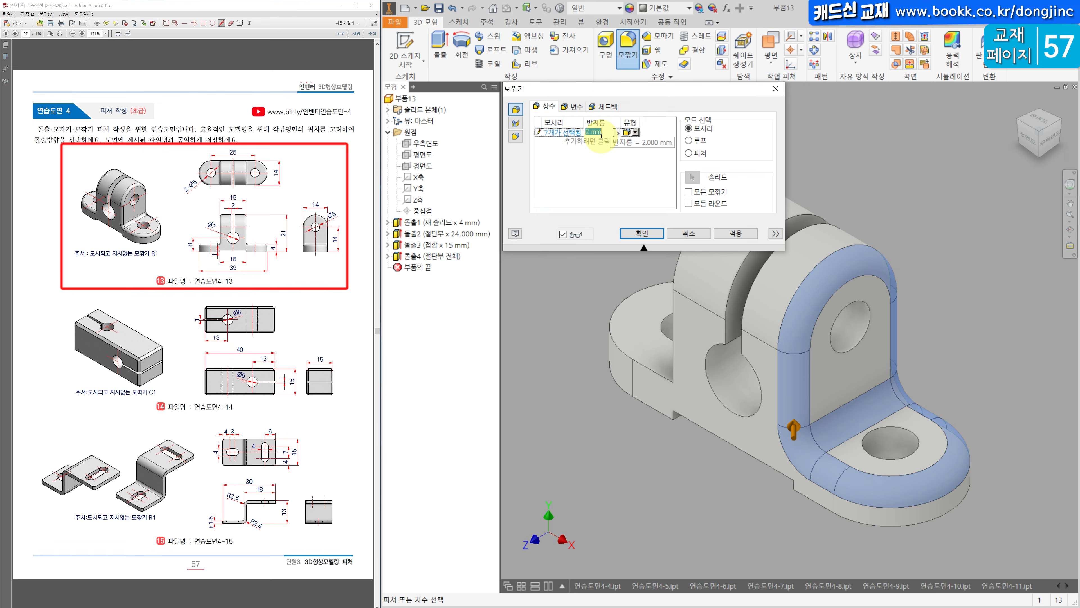
{"action": "type", "text": "1"}
{"action": "middle_click_drag", "start_coordinate": [675, 422], "coordinate": [771, 424], "text": "shift"}
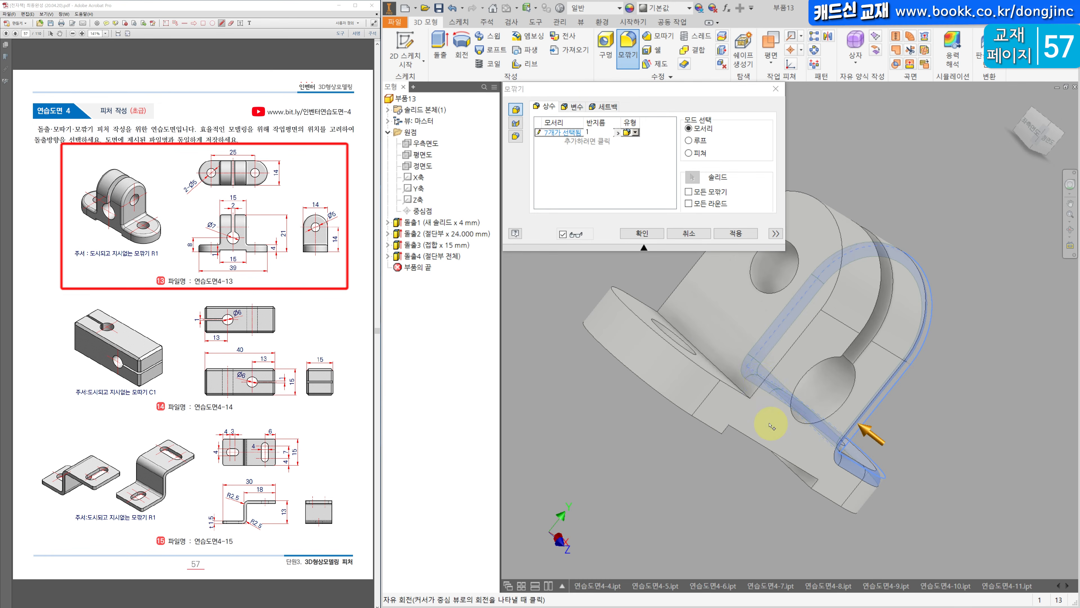
{"action": "left_click", "coordinate": [763, 381]}
{"action": "left_click", "coordinate": [725, 375]}
{"action": "left_click", "coordinate": [717, 379]}
{"action": "middle_click_drag", "start_coordinate": [725, 426], "coordinate": [668, 414], "text": "shift"}
{"action": "left_click", "coordinate": [631, 234]}
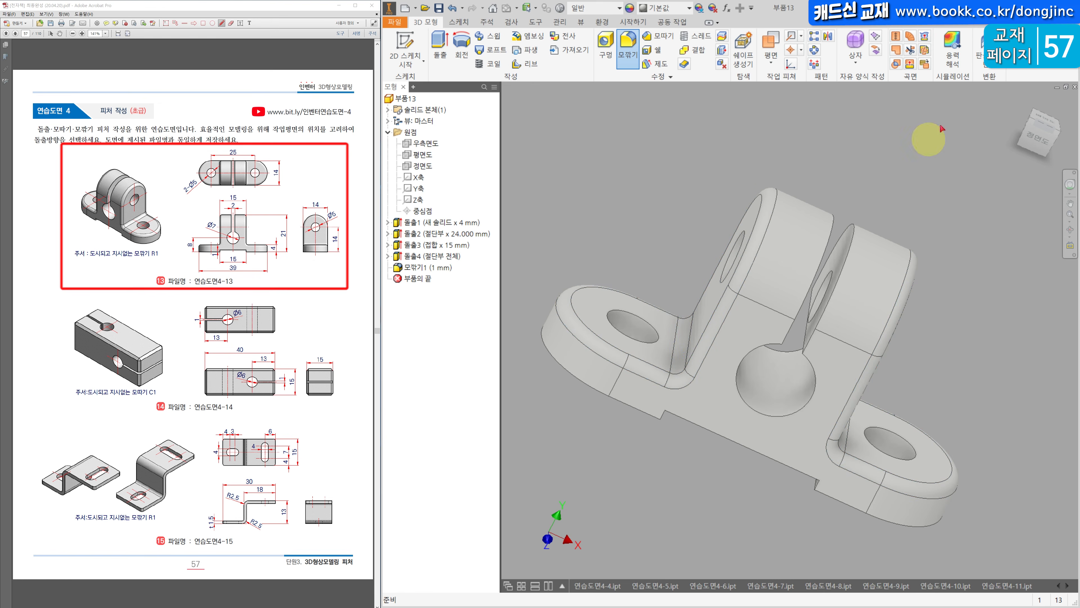
- Save the finished part as 연습도면4-13 in the 연습도면 folder
{"action": "left_click", "coordinate": [1020, 102]}
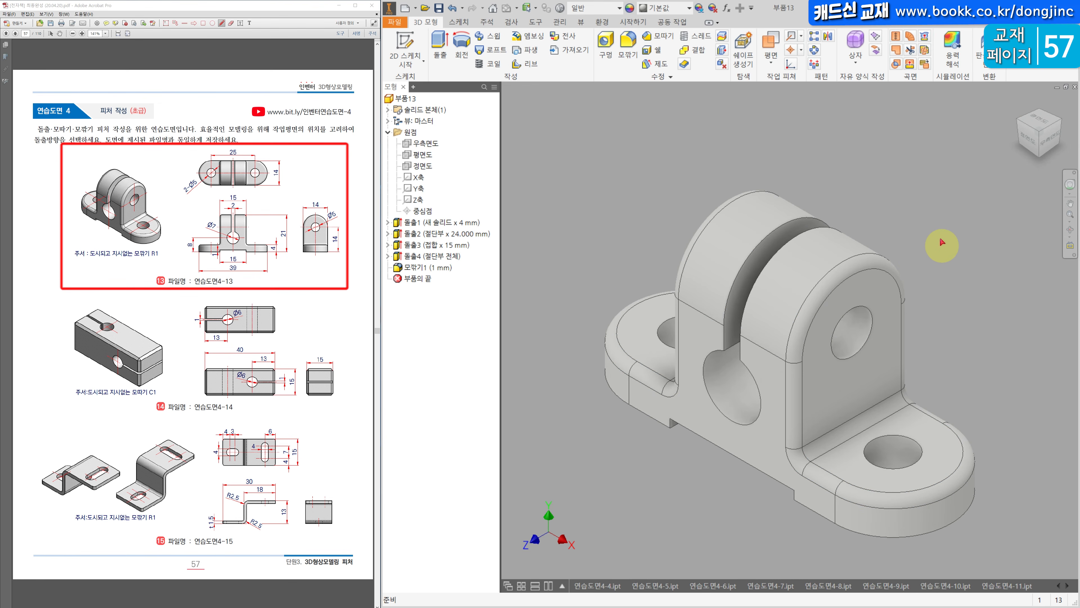
{"action": "key", "text": "ctrl+s"}
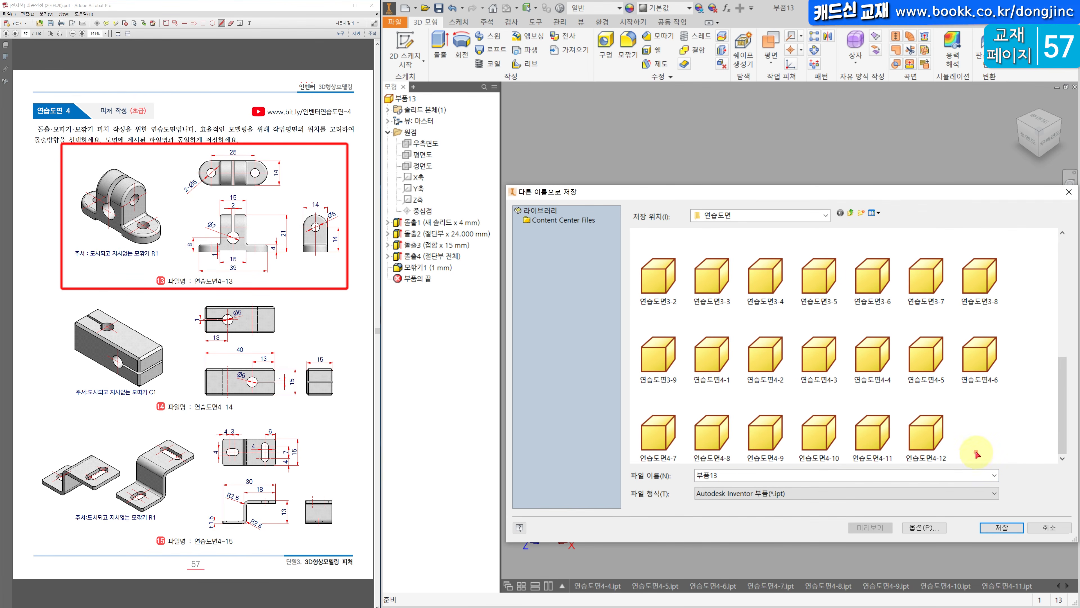
{"action": "left_click", "coordinate": [938, 458]}
{"action": "left_click", "coordinate": [913, 476]}
{"action": "key", "text": "BackSpace"}
{"action": "type", "text": "3"}
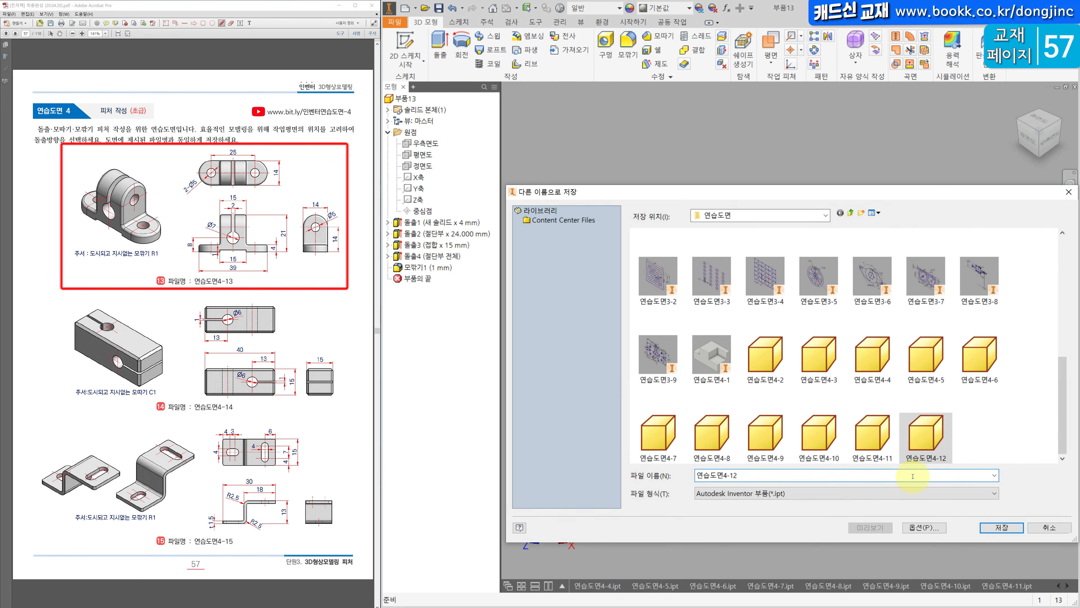
{"action": "left_click", "coordinate": [1000, 526]}
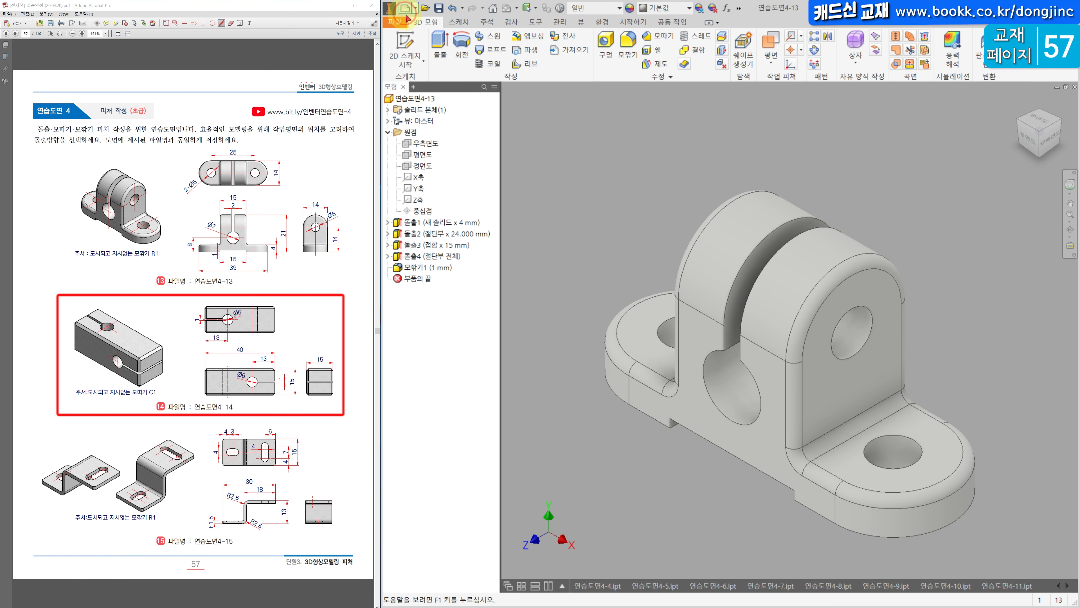
- Create a new part and start a sketch on the right plane (우측면도)
{"action": "left_click", "coordinate": [406, 12]}
{"action": "double_click", "coordinate": [874, 309]}
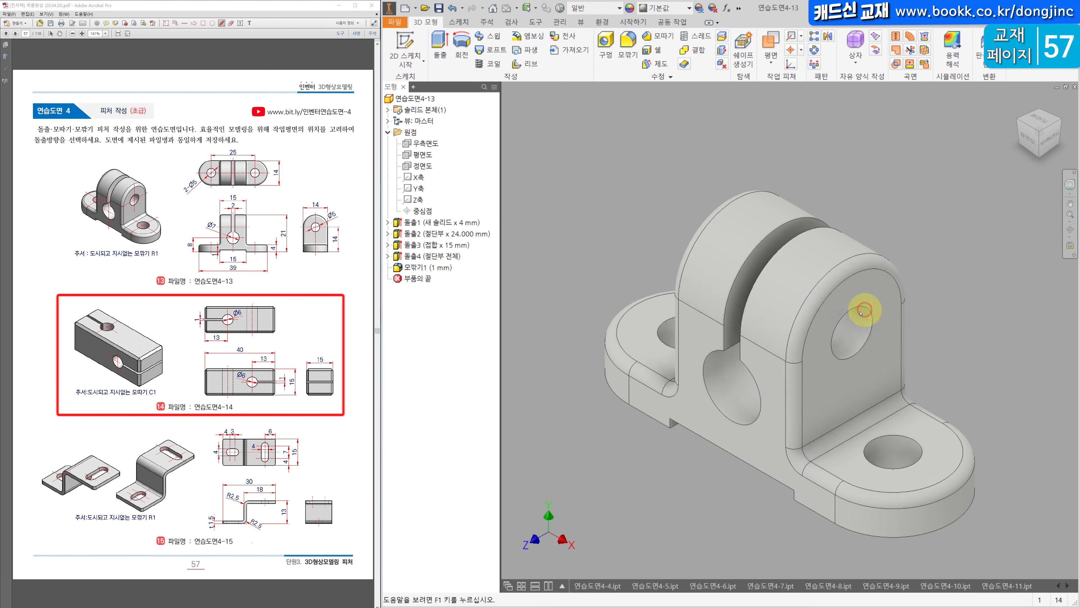
{"action": "left_click", "coordinate": [405, 43]}
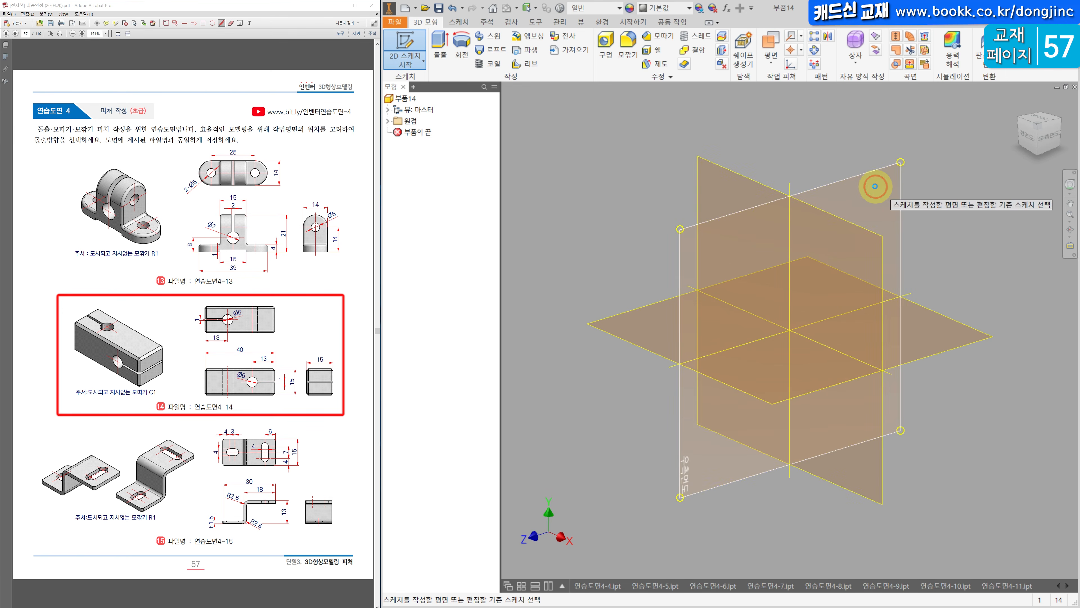
{"action": "left_click", "coordinate": [874, 183]}
- Draw a two-point centre rectangle about 8.2 mm high, centred on the origin
{"action": "left_click", "coordinate": [514, 62]}
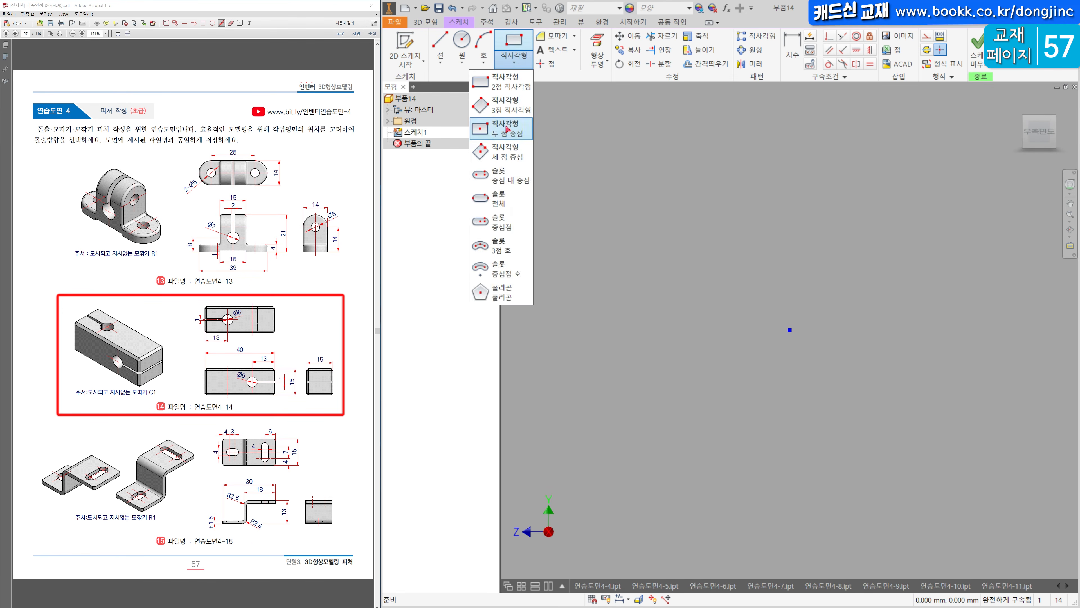
{"action": "left_click", "coordinate": [506, 114]}
{"action": "left_click", "coordinate": [790, 331]}
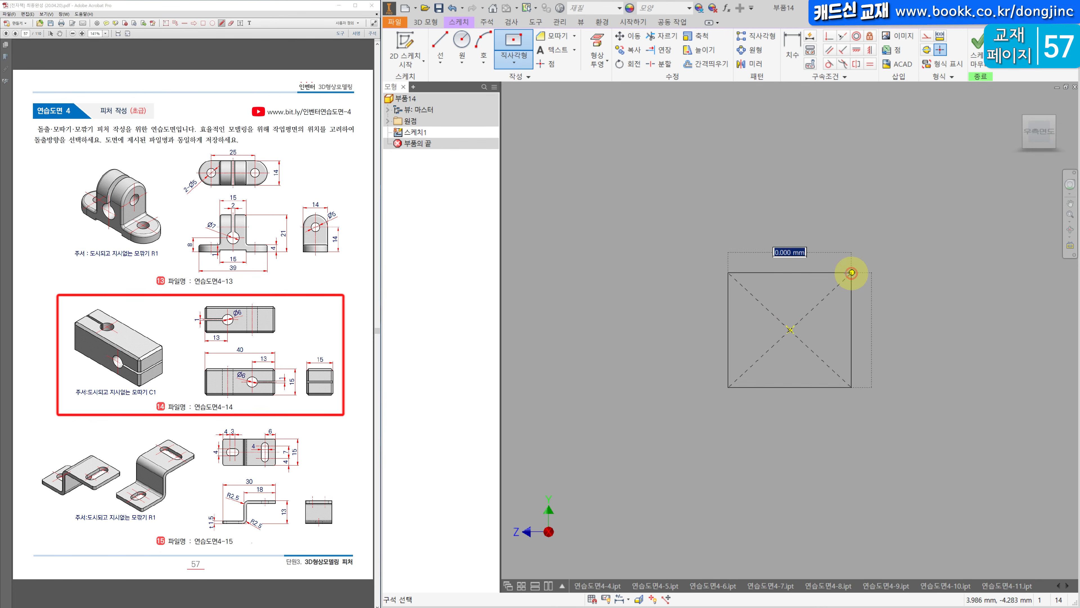
{"action": "left_click", "coordinate": [845, 271]}
- Set the rectangle's height to 15 mm and link its width to the height dimension to make it square
{"action": "left_click", "coordinate": [734, 294]}
{"action": "left_click", "coordinate": [676, 296]}
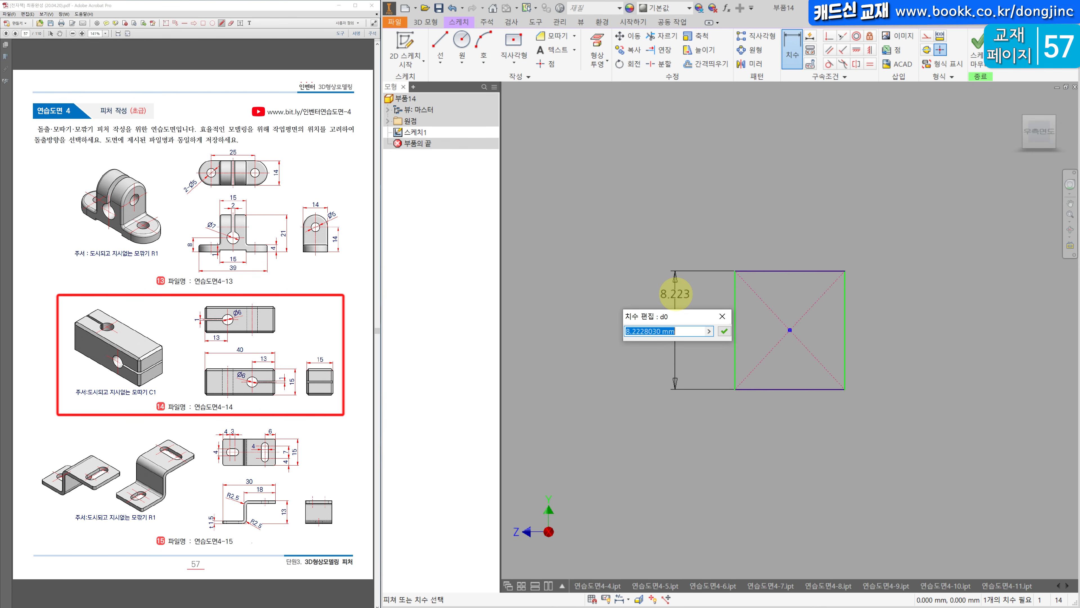
{"action": "type", "text": "15"}
{"action": "key", "text": "Return"}
{"action": "left_click", "coordinate": [761, 223]}
{"action": "left_click", "coordinate": [762, 188]}
{"action": "left_click", "coordinate": [572, 264]}
{"action": "key", "text": "Return"}
- Extrude the square profile 40 mm into a solid block
{"action": "key", "text": "e"}
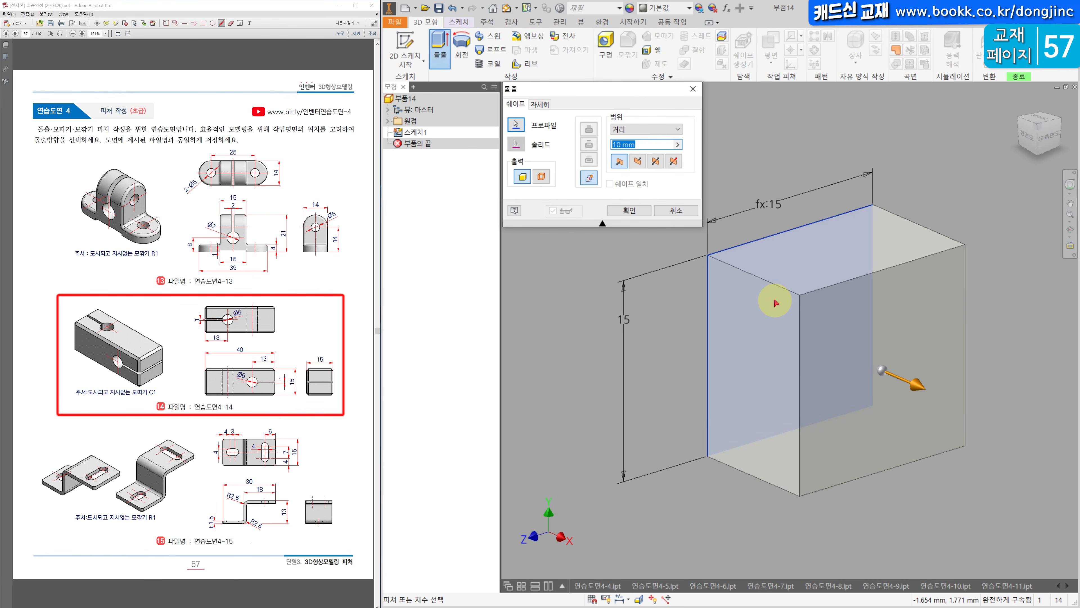
{"action": "key", "text": "Return"}
- Chamfer all edges of the rectangular block with a distance of 1 mm
{"action": "scroll", "coordinate": [670, 230], "scroll_direction": "down", "scroll_amount": 5}
{"action": "middle_click_drag", "start_coordinate": [684, 281], "coordinate": [648, 297]}
{"action": "left_click", "coordinate": [662, 40]}
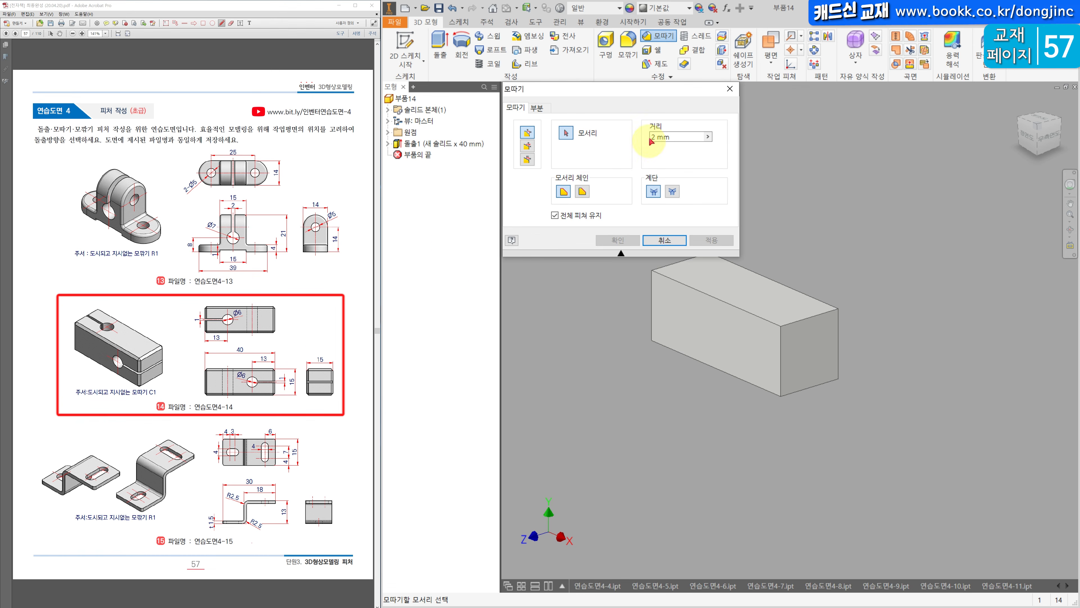
{"action": "type", "text": "1"}
{"action": "scroll", "coordinate": [636, 363], "scroll_direction": "down", "scroll_amount": 3}
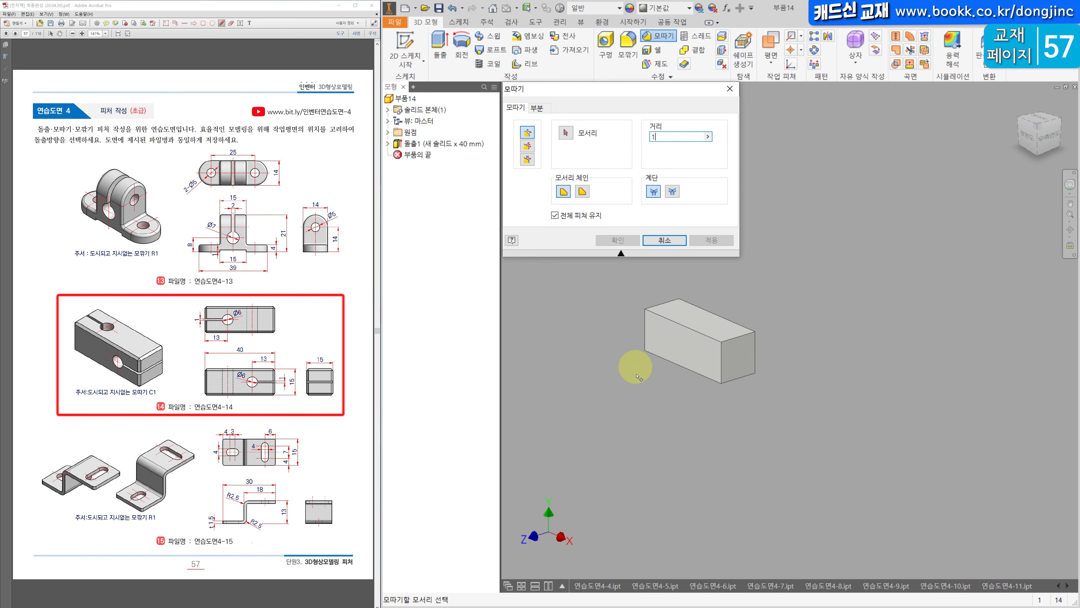
{"action": "middle_click_drag", "start_coordinate": [634, 366], "coordinate": [699, 399]}
{"action": "left_click_drag", "start_coordinate": [665, 295], "coordinate": [910, 489]}
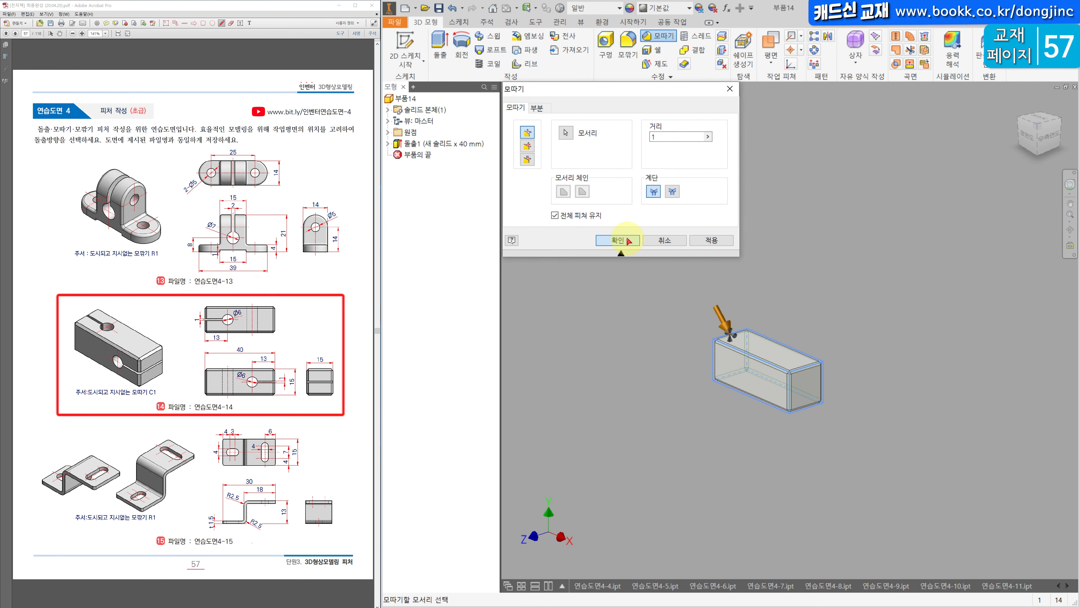
{"action": "left_click", "coordinate": [627, 240]}
- Start a sketch on the block's long front face and draw a circle constrained horizontally level with the origin point
{"action": "scroll", "coordinate": [716, 398], "scroll_direction": "up", "scroll_amount": 3}
{"action": "left_click", "coordinate": [754, 346]}
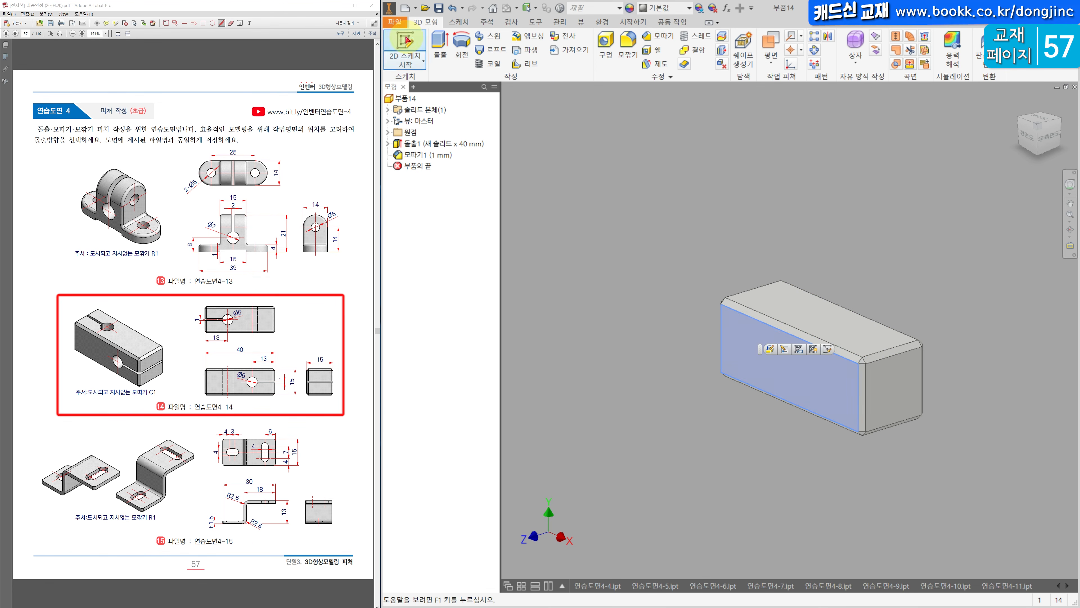
{"action": "left_click", "coordinate": [769, 349]}
{"action": "left_click", "coordinate": [462, 40]}
{"action": "left_click", "coordinate": [751, 332]}
{"action": "left_click", "coordinate": [764, 317]}
{"action": "left_click", "coordinate": [856, 50]}
{"action": "left_click", "coordinate": [752, 331]}
{"action": "left_click", "coordinate": [609, 333]}
- Draw a two-point rectangle from the circle past the block's end and constrain its end's midpoint horizontally level with the circle's centre
{"action": "left_click", "coordinate": [514, 47]}
{"action": "left_click", "coordinate": [765, 320]}
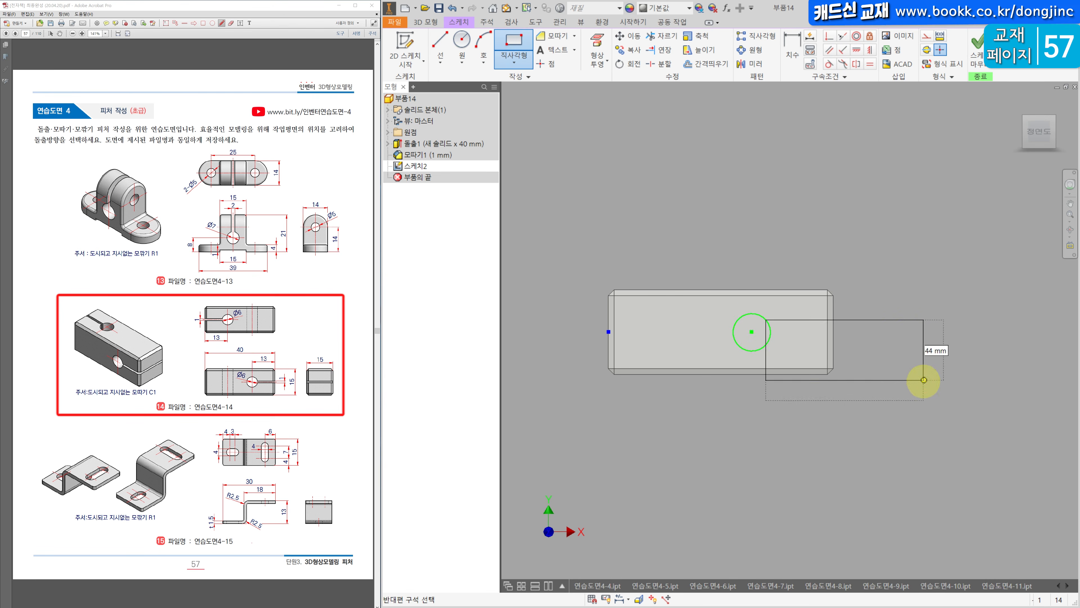
{"action": "left_click", "coordinate": [936, 378]}
{"action": "key", "text": "Escape"}
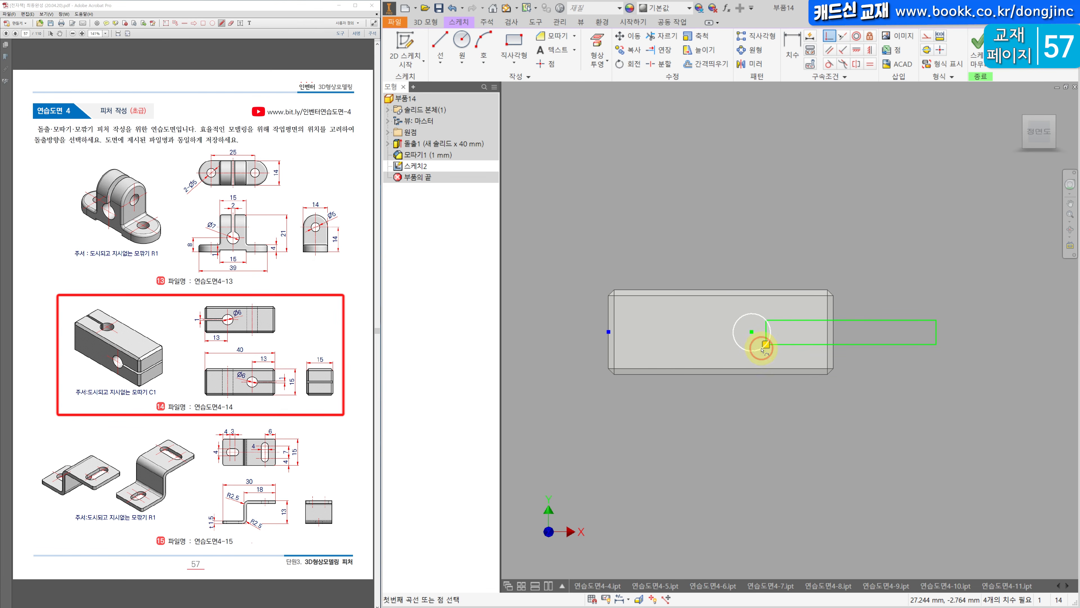
{"action": "left_click", "coordinate": [856, 50]}
{"action": "left_click", "coordinate": [936, 332]}
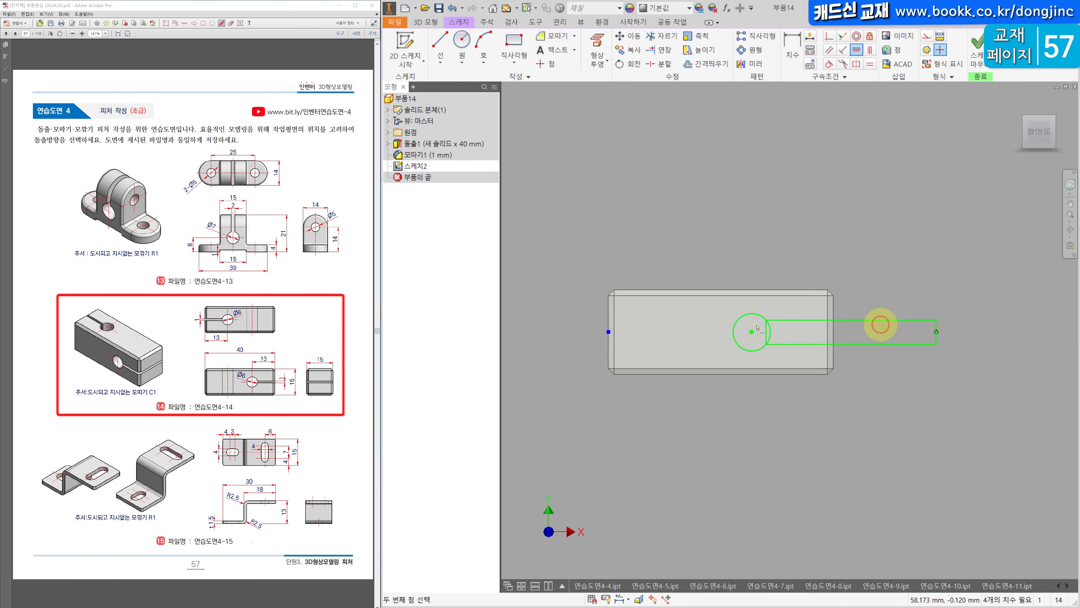
- Project the block's nearby end edge as construction geometry and align the rectangle's outer end with it
{"action": "left_click", "coordinate": [597, 49]}
{"action": "left_click", "coordinate": [833, 309]}
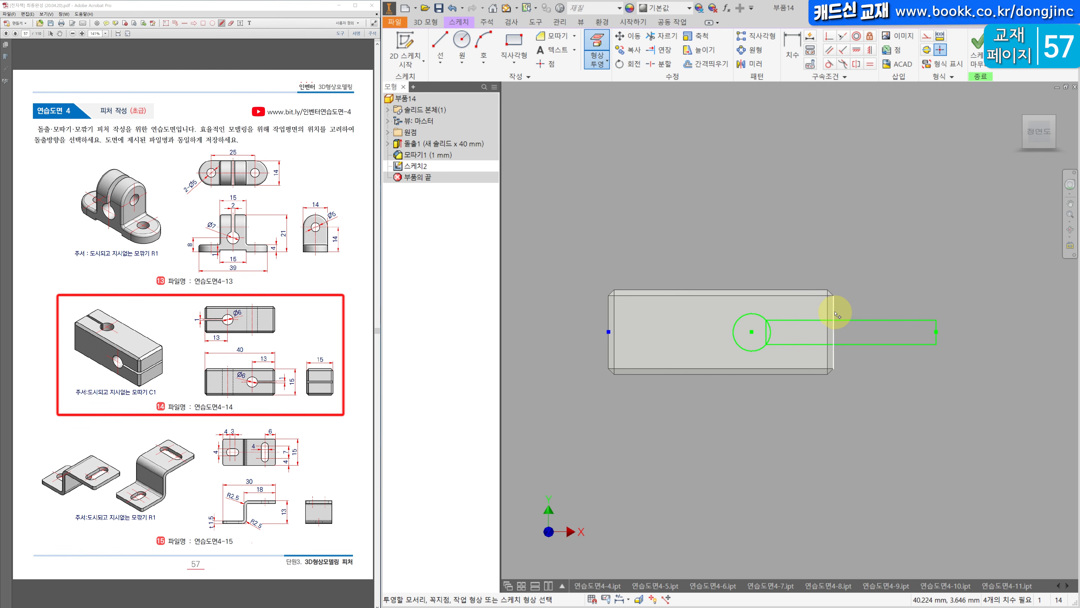
{"action": "left_click", "coordinate": [833, 309]}
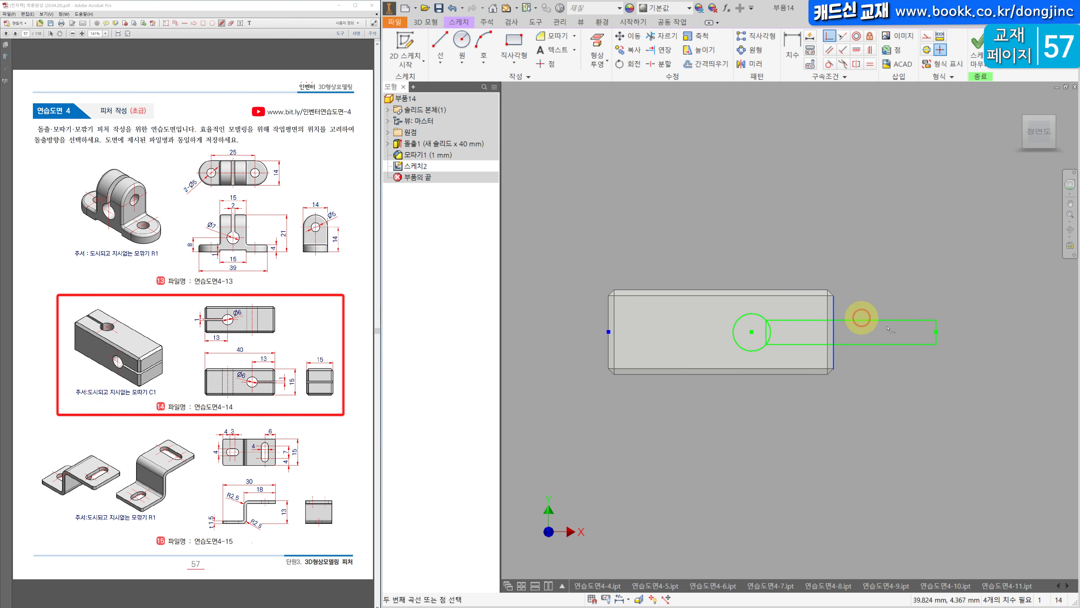
{"action": "key", "text": "Escape"}
{"action": "left_click_drag", "start_coordinate": [896, 302], "coordinate": [823, 272]}
{"action": "left_click", "coordinate": [924, 37]}
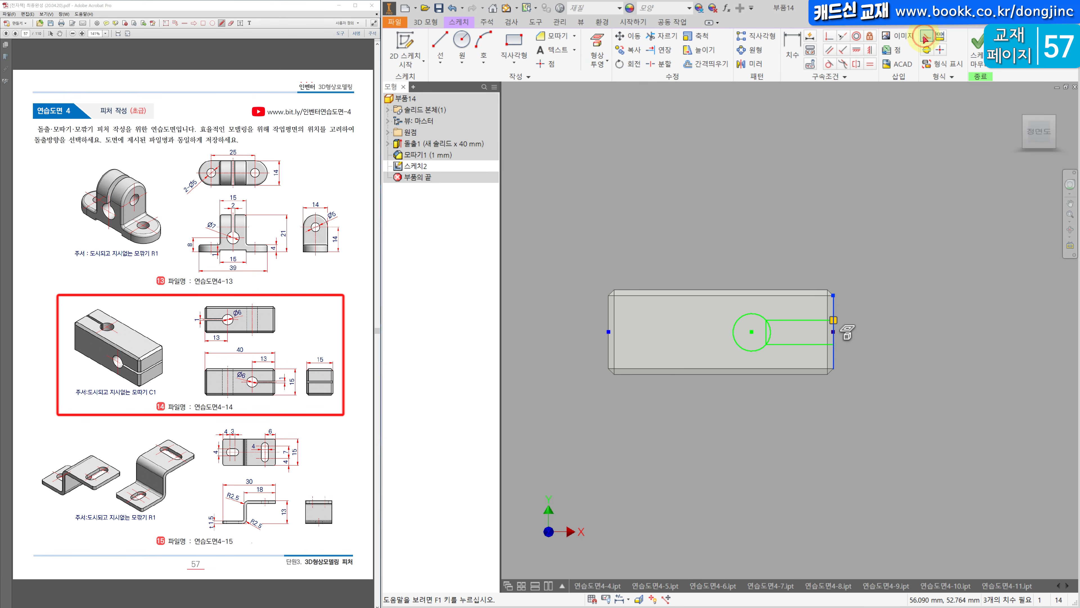
- Dimension the circle's diameter to 6 mm and the rectangular slit's height to 1 mm
{"action": "left_click", "coordinate": [783, 56]}
{"action": "left_click", "coordinate": [737, 321]}
{"action": "left_click", "coordinate": [694, 332]}
{"action": "type", "text": "6"}
{"action": "key", "text": "Return"}
{"action": "scroll", "coordinate": [827, 323], "scroll_direction": "up", "scroll_amount": 3}
{"action": "left_click", "coordinate": [870, 352]}
{"action": "type", "text": "1"}
{"action": "key", "text": "Return"}
- Set the distance from the circle's centre to the projected end edge to 13 mm
{"action": "left_click", "coordinate": [662, 311]}
{"action": "left_click", "coordinate": [830, 295]}
{"action": "left_click", "coordinate": [752, 213]}
{"action": "type", "text": "13"}
{"action": "key", "text": "Return"}
- Extrude the circle and slit profiles as a 40 mm cut through the block
{"action": "left_click", "coordinate": [425, 22]}
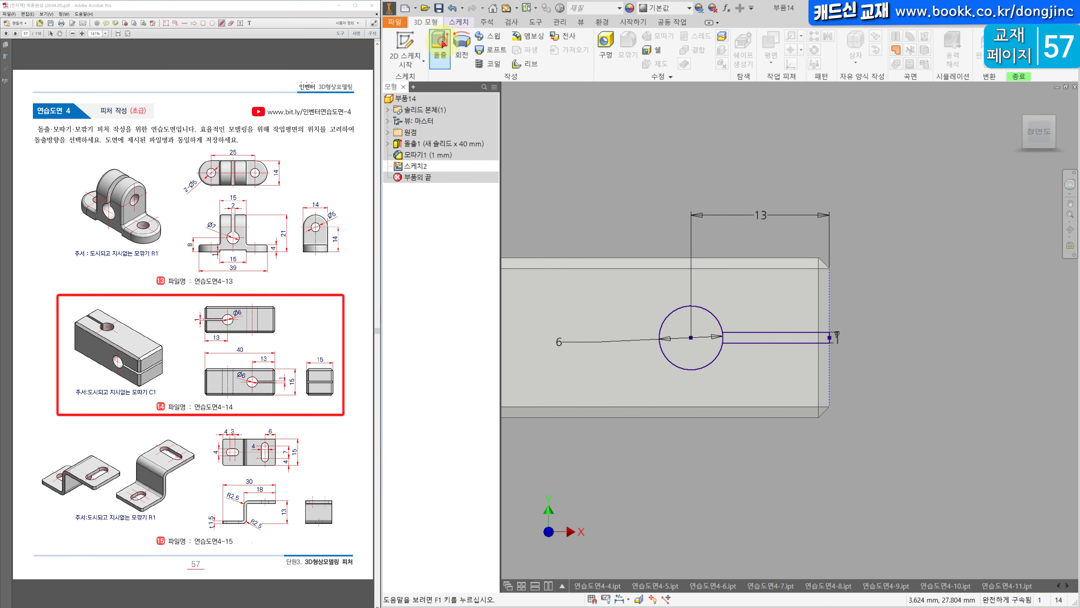
{"action": "left_click", "coordinate": [440, 47]}
{"action": "left_click", "coordinate": [764, 317]}
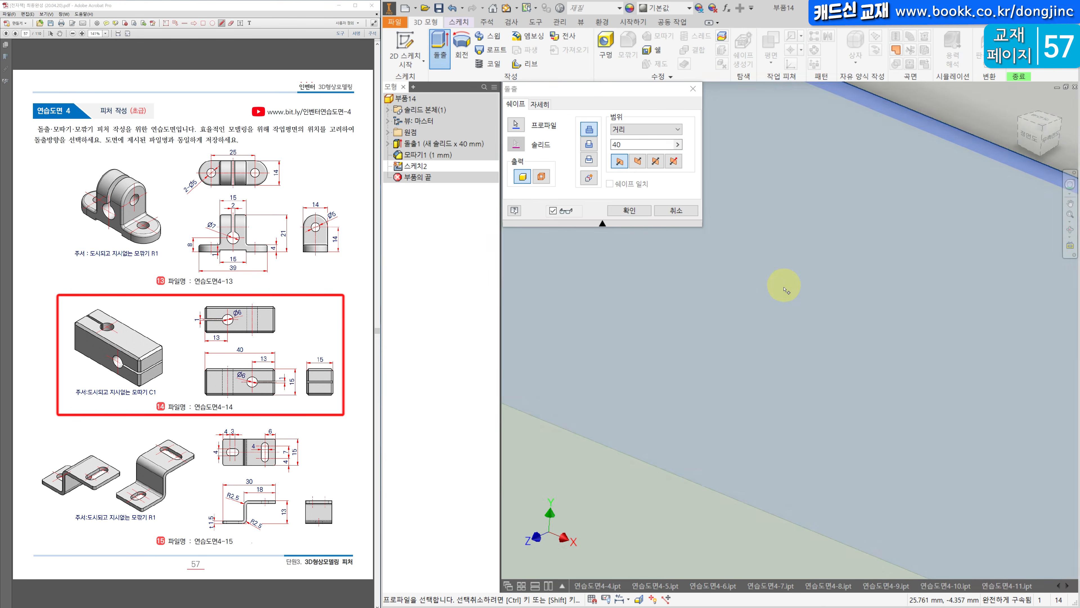
{"action": "left_click", "coordinate": [1031, 137]}
{"action": "scroll", "coordinate": [854, 347], "scroll_direction": "up", "scroll_amount": 12}
{"action": "left_click", "coordinate": [828, 235]}
{"action": "scroll", "coordinate": [829, 242], "scroll_direction": "down", "scroll_amount": 12}
{"action": "key", "text": "F6"}
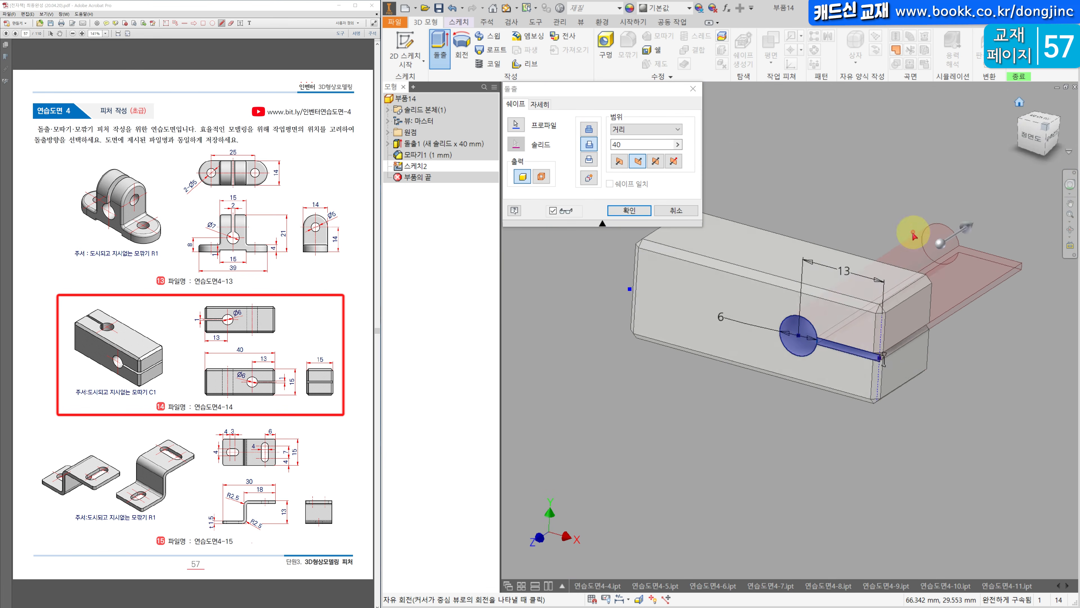
{"action": "left_click", "coordinate": [629, 210]}
- Start a sketch on the block's top face and draw a circle horizontally level with the origin point
{"action": "left_click", "coordinate": [604, 295]}
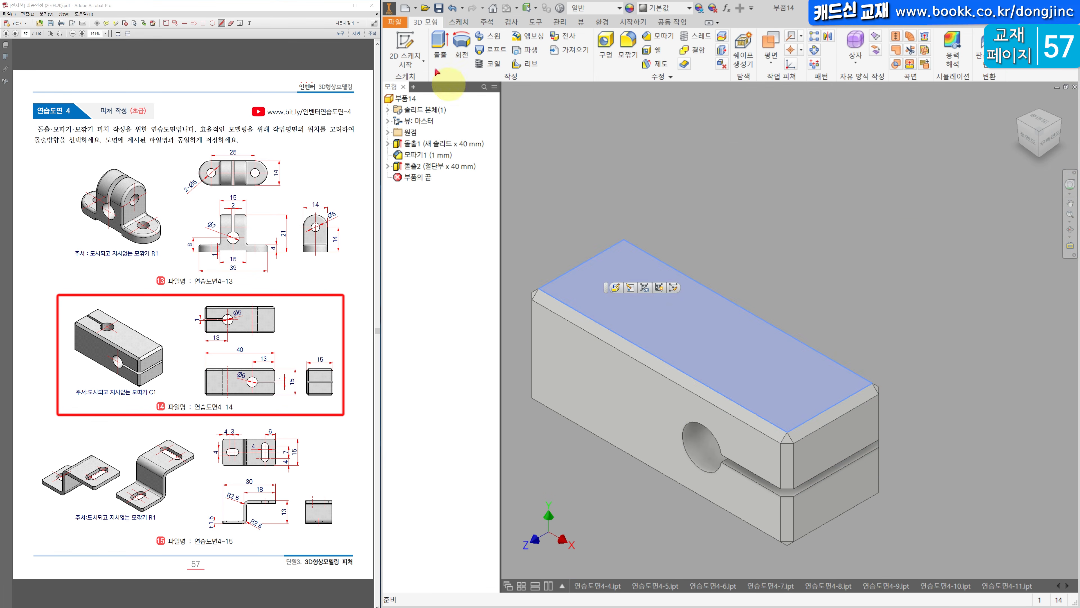
{"action": "left_click", "coordinate": [405, 49]}
{"action": "middle_click_drag", "start_coordinate": [780, 354], "coordinate": [642, 357]}
{"action": "left_click", "coordinate": [461, 43]}
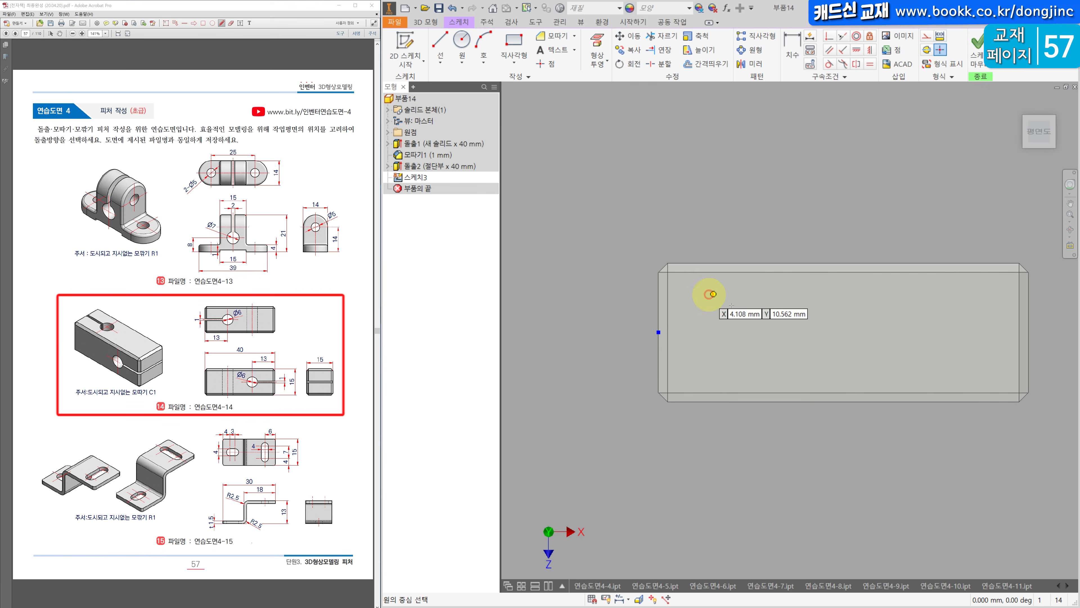
{"action": "left_click", "coordinate": [743, 332]}
{"action": "left_click", "coordinate": [759, 351]}
- Draw a centre-to-centre slot from the origin point at the block's end to the circle's centre
{"action": "left_click", "coordinate": [505, 43]}
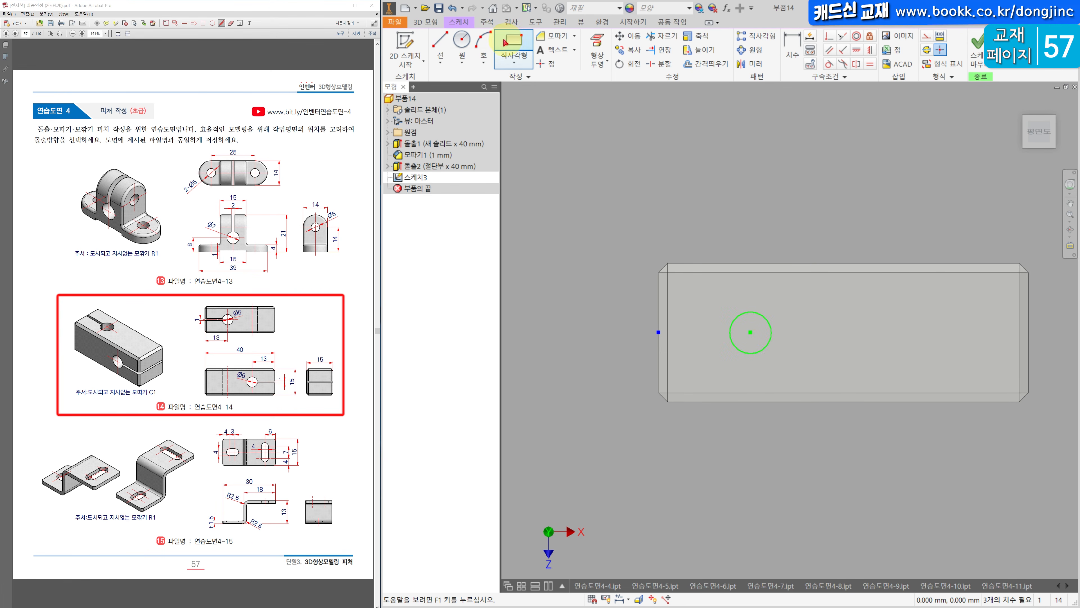
{"action": "left_click", "coordinate": [511, 64]}
{"action": "left_click", "coordinate": [508, 176]}
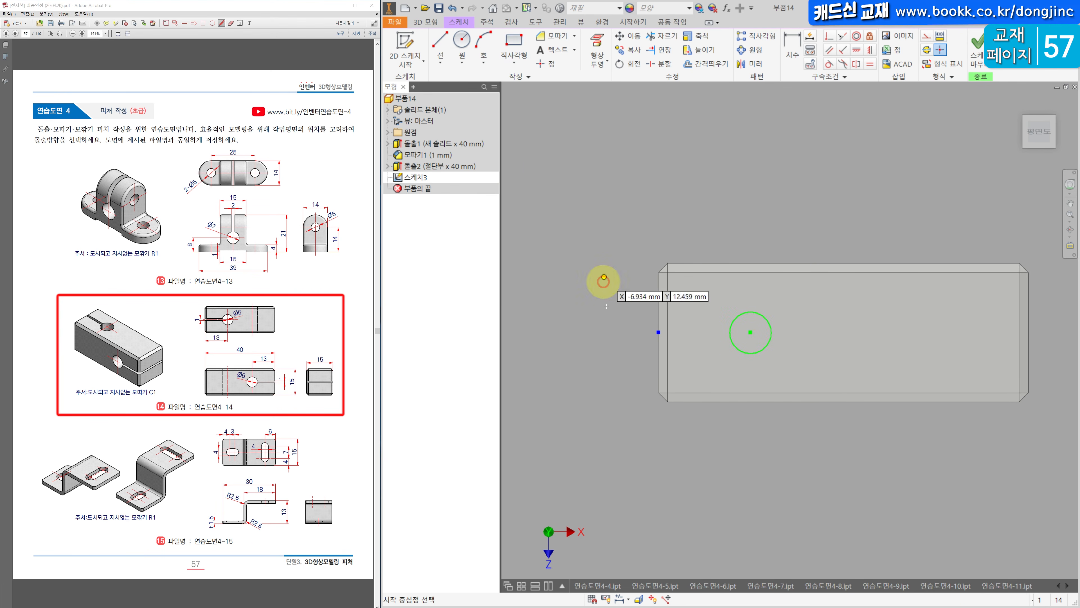
{"action": "left_click", "coordinate": [658, 331]}
{"action": "left_click", "coordinate": [751, 332]}
{"action": "left_click", "coordinate": [747, 321]}
- Set the top circle's diameter to 6 mm and its centre's distance from the block's end to 13 mm
{"action": "key", "text": "d"}
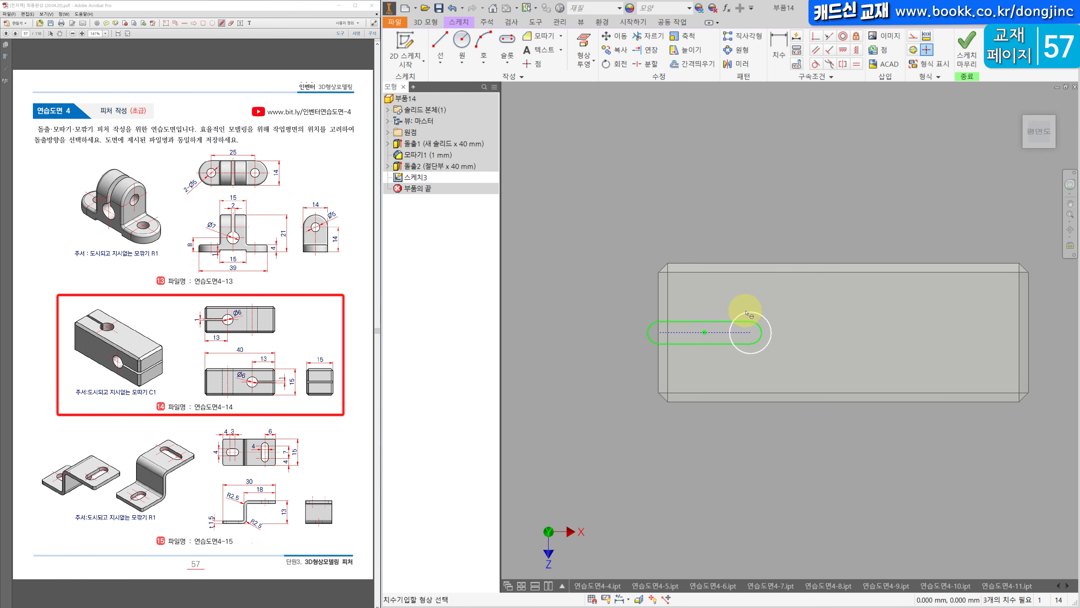
{"action": "left_click", "coordinate": [764, 199]}
{"action": "left_click", "coordinate": [727, 308]}
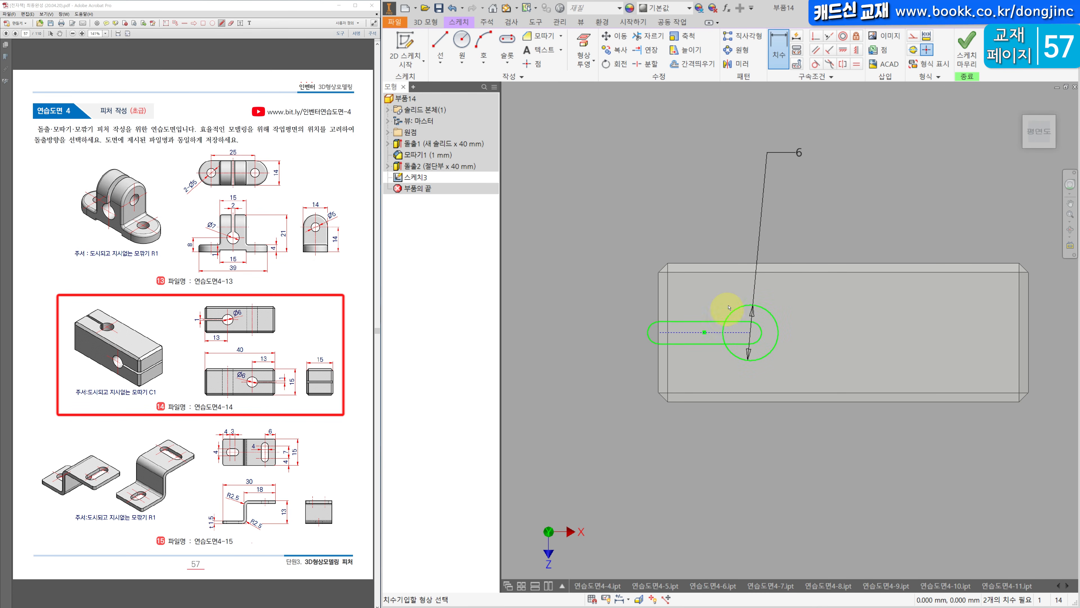
{"action": "left_click", "coordinate": [711, 221]}
{"action": "type", "text": "13"}
{"action": "key", "text": "Return"}
- Set the width of the slot on the top face to 1 mm
{"action": "left_click", "coordinate": [703, 326]}
{"action": "left_click", "coordinate": [629, 334]}
{"action": "type", "text": "1"}
{"action": "key", "text": "Return"}
- Extrude the top face's circle and slot profiles as a 40 mm cut down through the block
{"action": "key", "text": "e"}
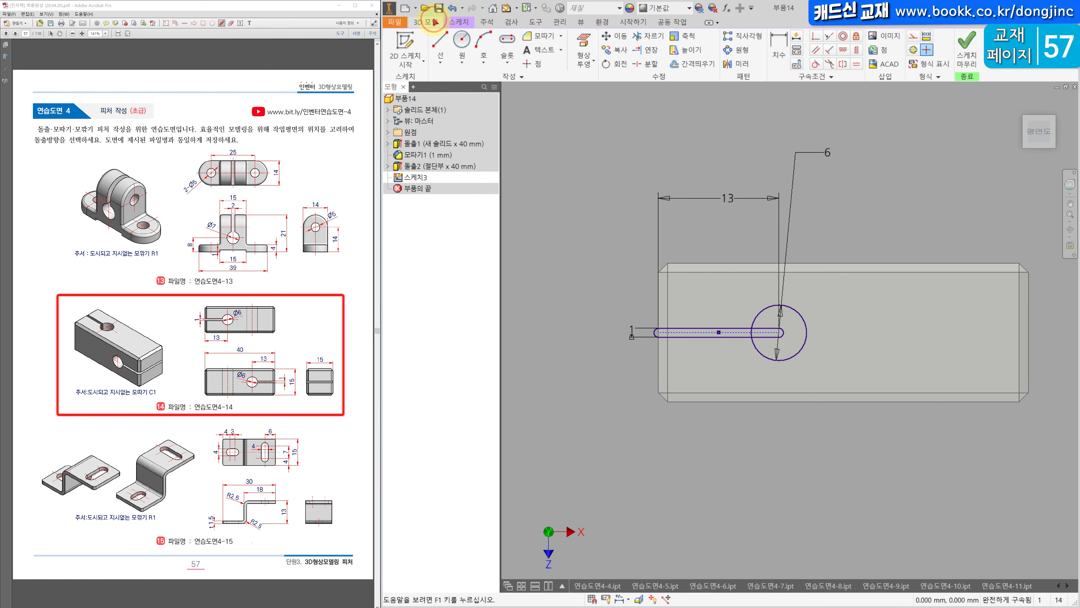
{"action": "left_click_drag", "start_coordinate": [583, 271], "coordinate": [792, 449]}
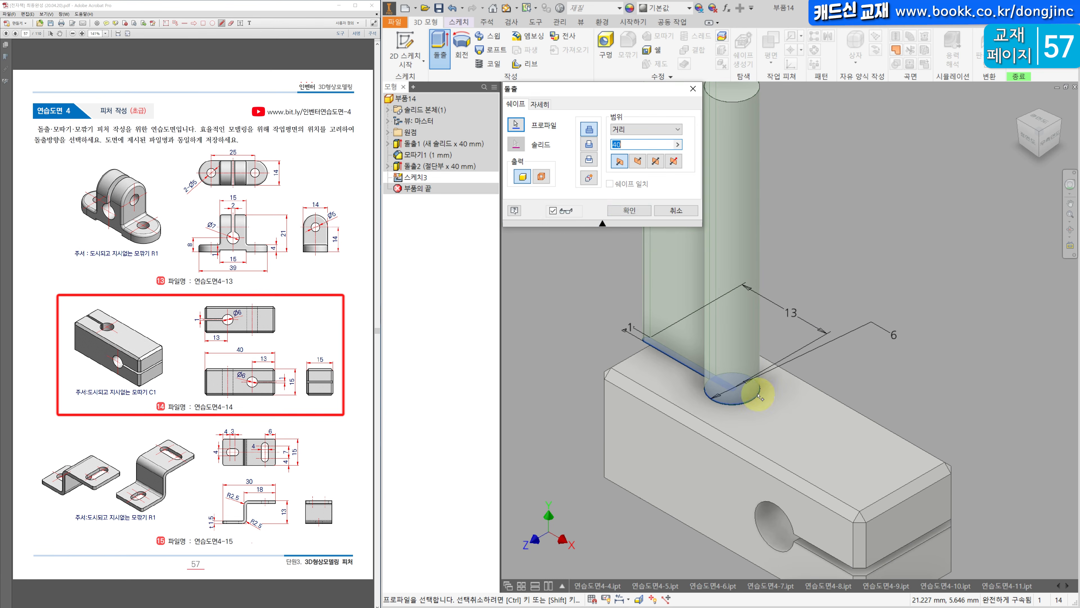
{"action": "left_click", "coordinate": [589, 141]}
{"action": "left_click", "coordinate": [629, 211]}
{"action": "key", "text": "F4"}
{"action": "left_click_drag", "start_coordinate": [833, 332], "coordinate": [911, 357]}
{"action": "left_click", "coordinate": [1030, 102]}
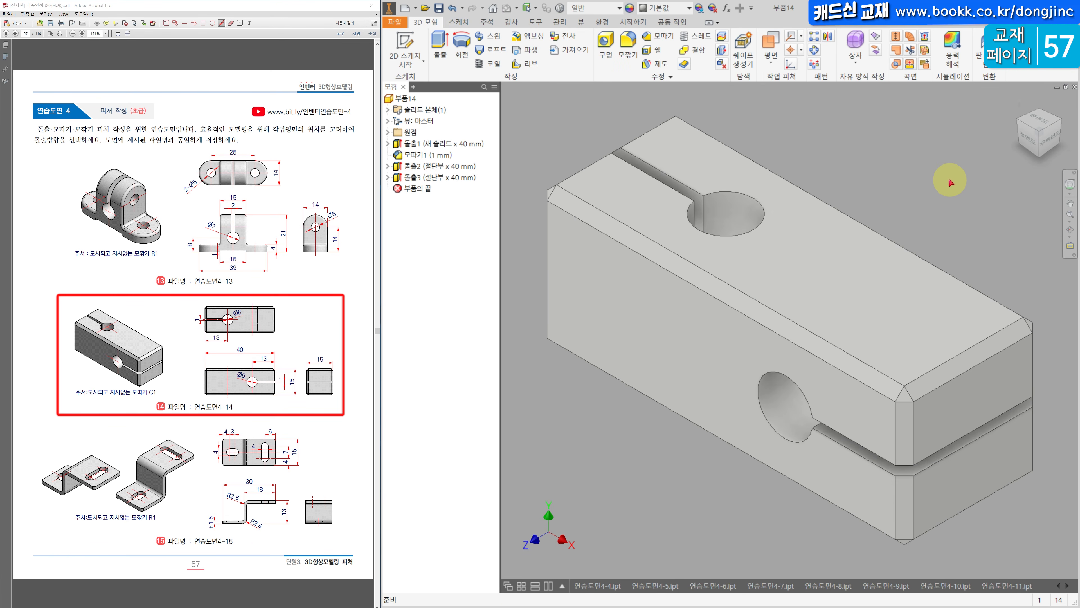
- Save the part as 연습도면4-14 in the 연습도면 folder
{"action": "key", "text": "ctrl+s"}
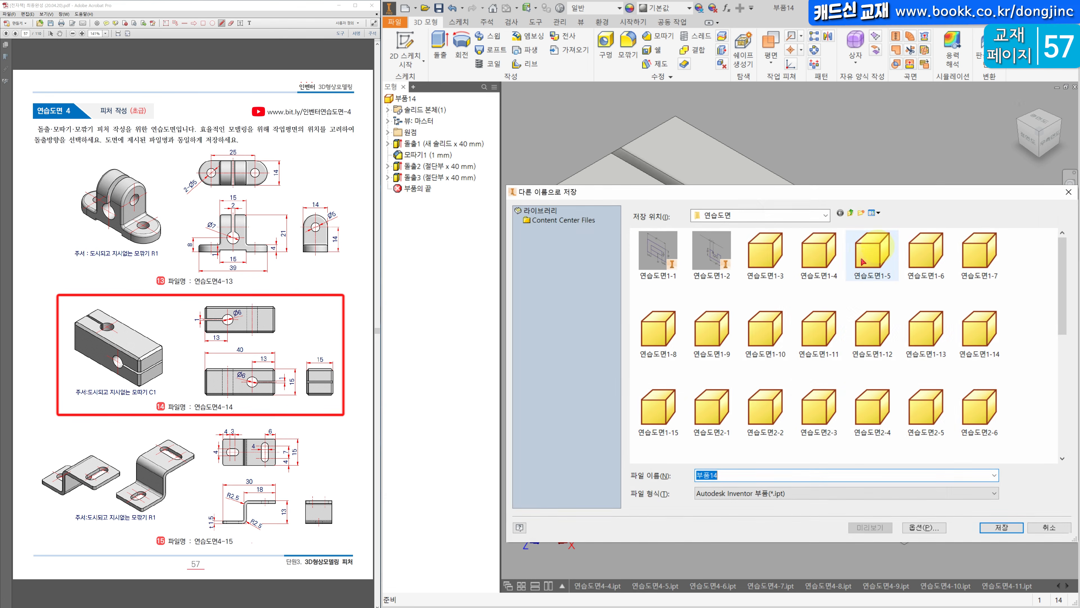
{"action": "scroll", "coordinate": [1026, 409], "scroll_direction": "down", "scroll_amount": 10}
{"action": "left_click", "coordinate": [980, 434]}
{"action": "left_click", "coordinate": [831, 476]}
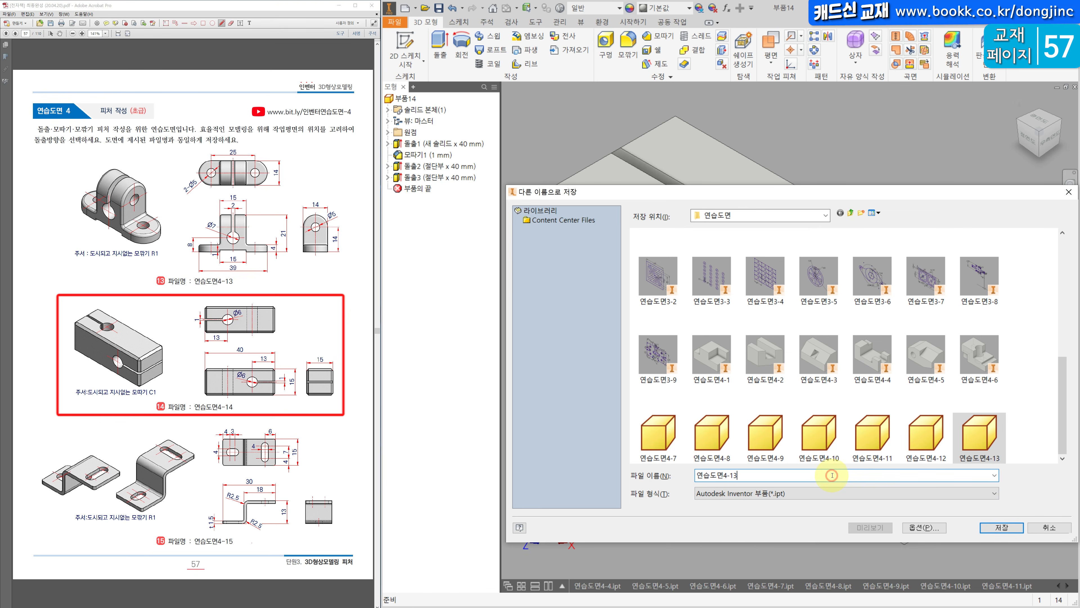
{"action": "key", "text": "BackSpace"}
{"action": "type", "text": "4"}
{"action": "key", "text": "Return"}
- Create a new part and start a sketch on the front plane (정면도)
{"action": "left_click", "coordinate": [405, 9]}
{"action": "double_click", "coordinate": [874, 305]}
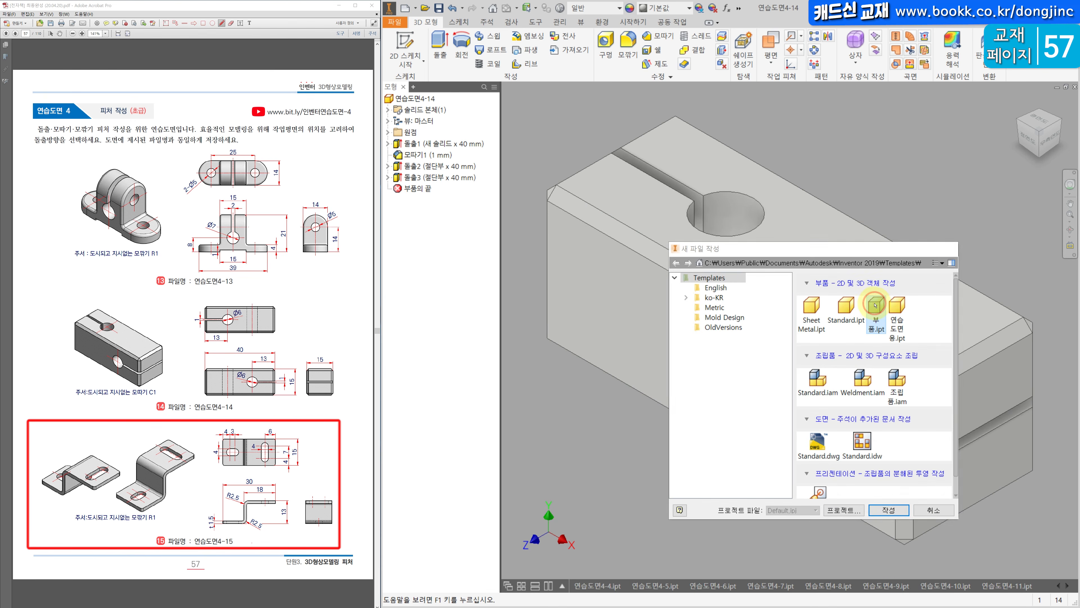
{"action": "left_click", "coordinate": [406, 154]}
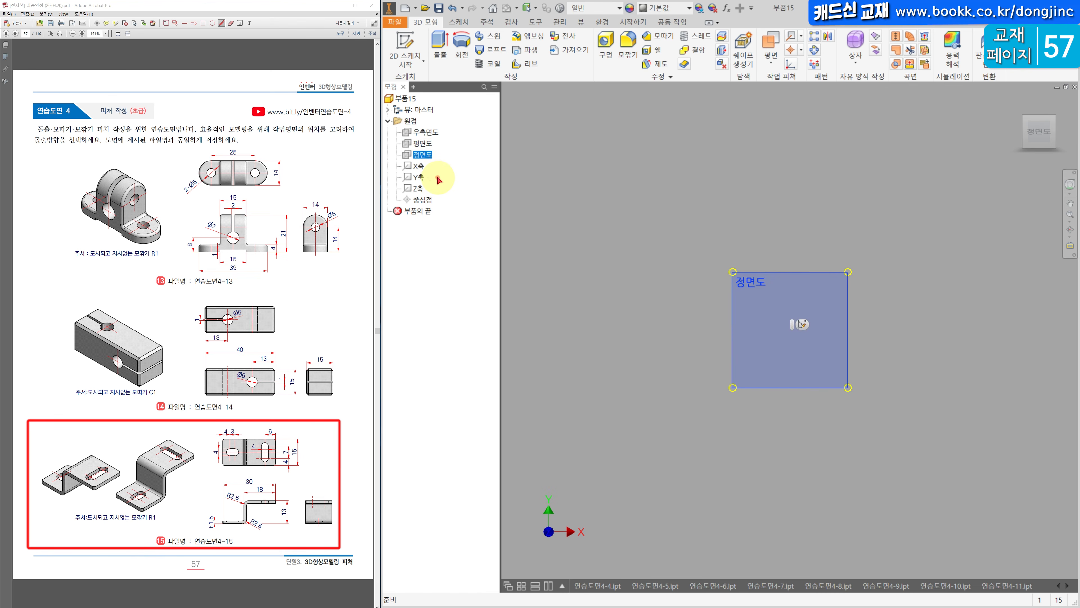
{"action": "left_click", "coordinate": [408, 42]}
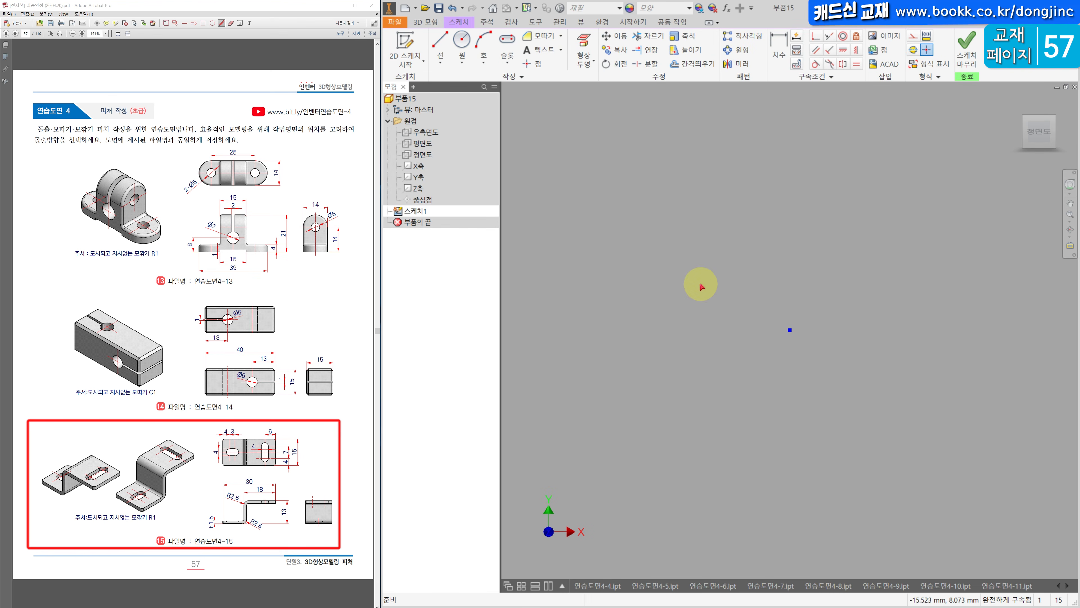
- Draw a Z-shaped open chain of three lines: a lower horizontal, a vertical rise and an upper horizontal
{"action": "left_click", "coordinate": [440, 43]}
{"action": "left_click", "coordinate": [639, 389]}
{"action": "left_click", "coordinate": [736, 388]}
{"action": "left_click", "coordinate": [735, 305]}
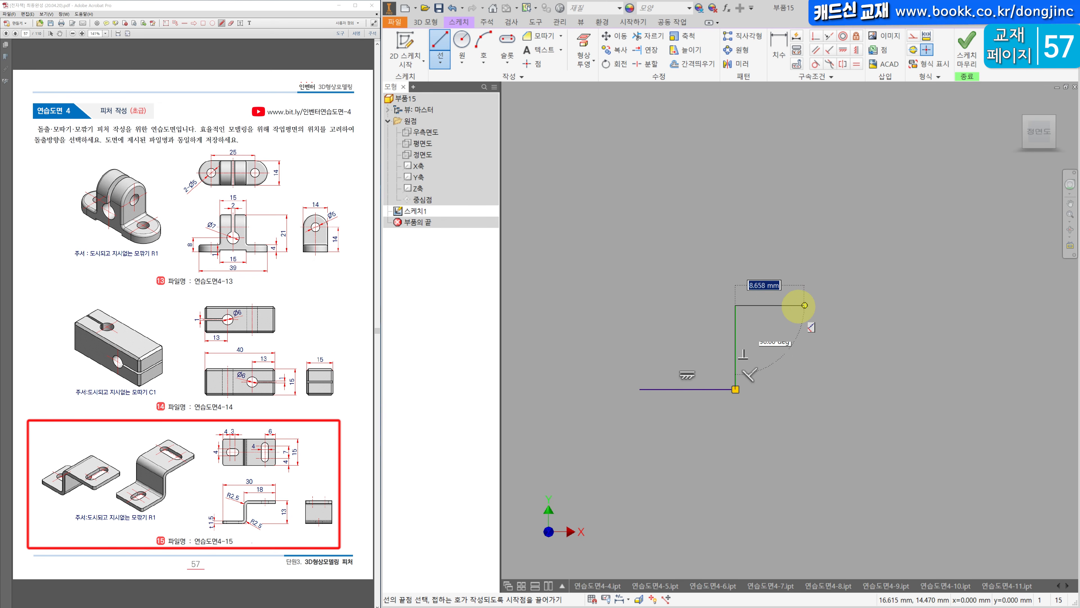
{"action": "left_click", "coordinate": [824, 305]}
{"action": "left_click_drag", "start_coordinate": [823, 305], "coordinate": [818, 209]}
{"action": "key", "text": "Escape"}
- Offset the three-line chain upward and outward to form the bracket's second parallel outline
{"action": "left_click", "coordinate": [693, 65]}
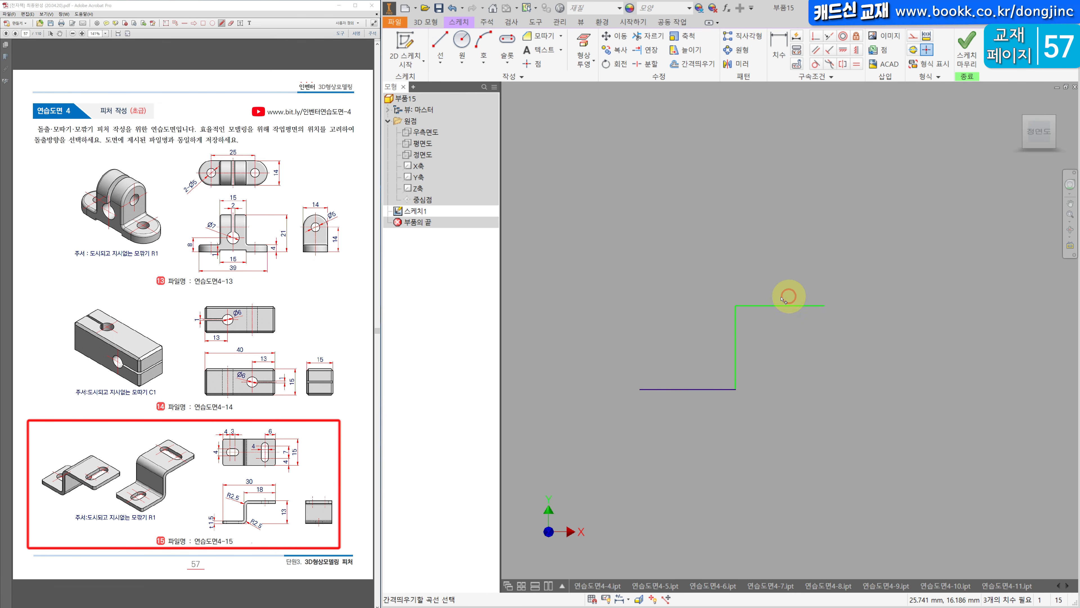
{"action": "right_click", "coordinate": [748, 279]}
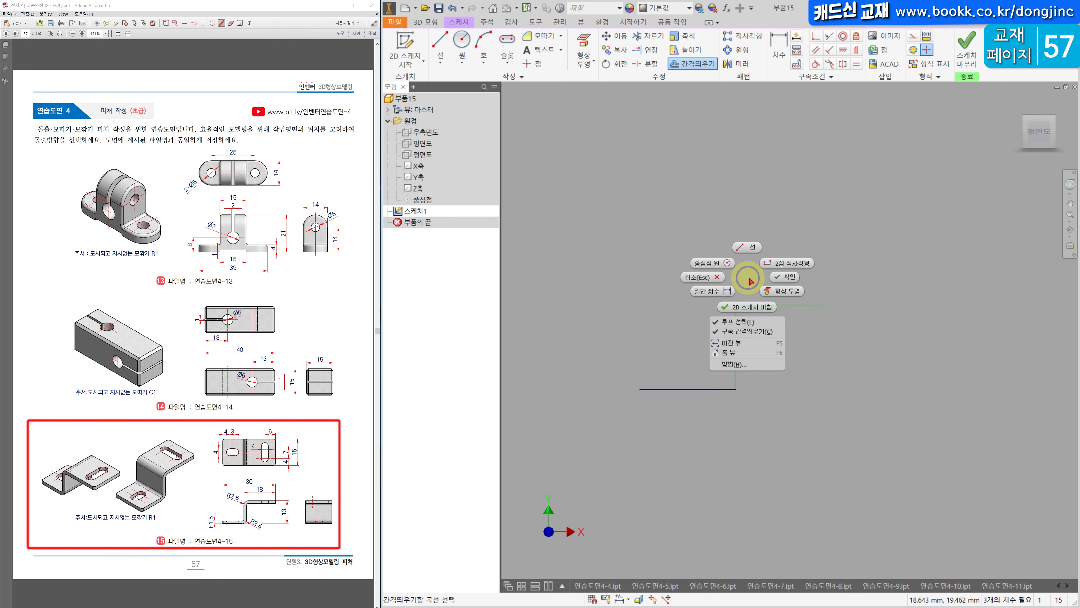
{"action": "left_click", "coordinate": [746, 280]}
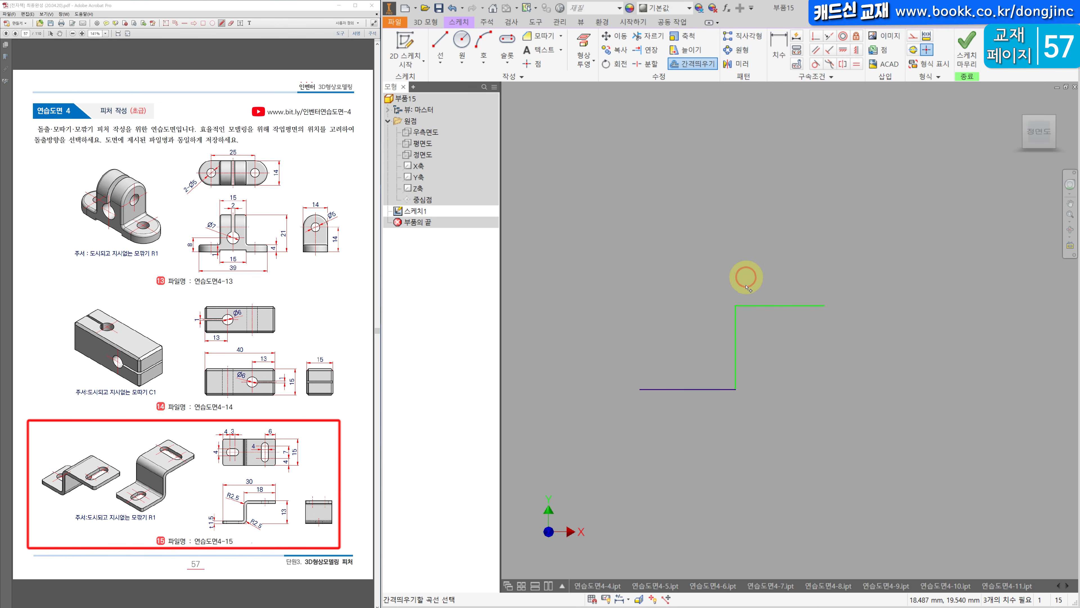
{"action": "left_click", "coordinate": [747, 285]}
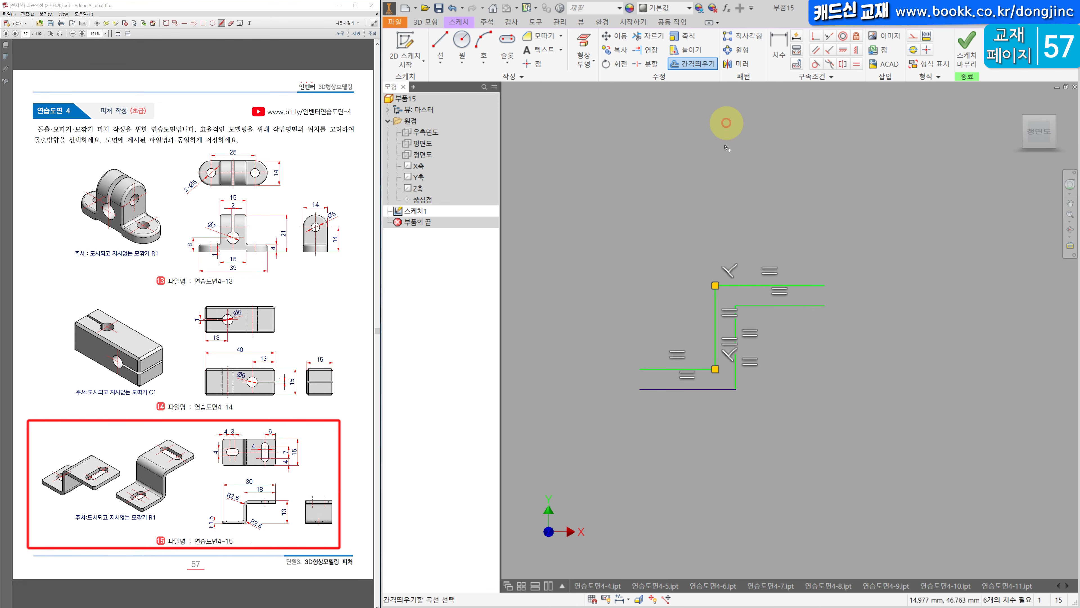
- Close both open ends of the offset outlines with short vertical lines
{"action": "key", "text": "l"}
{"action": "left_click", "coordinate": [640, 368]}
{"action": "double_click", "coordinate": [639, 388]}
{"action": "left_click", "coordinate": [824, 305]}
{"action": "left_click", "coordinate": [824, 285]}
- Set the bracket profile's thickness to 1.5 mm and its overall length to 30 mm
{"action": "left_click", "coordinate": [779, 47]}
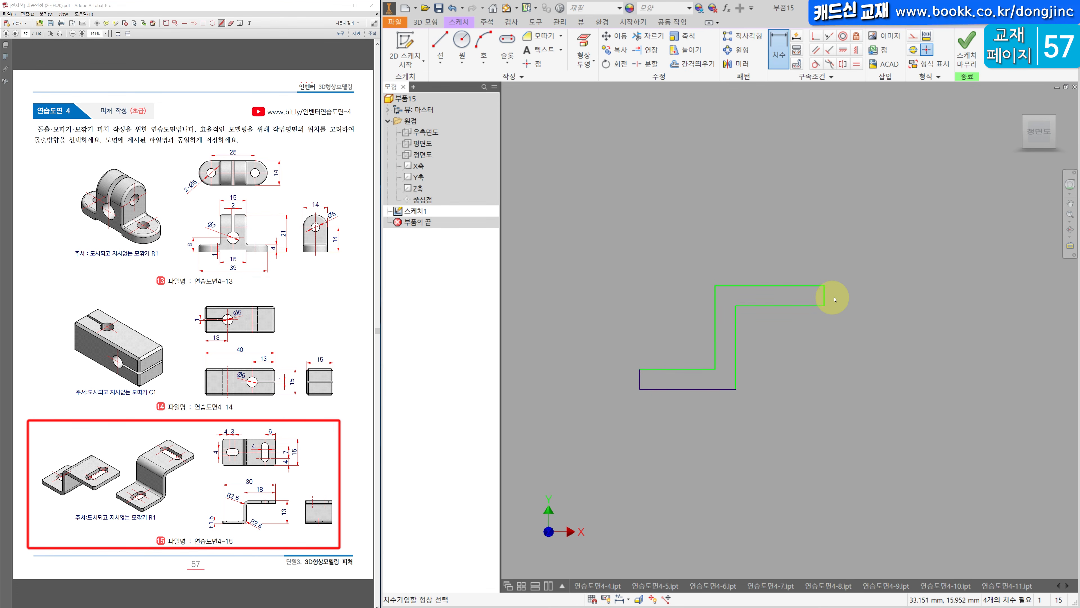
{"action": "left_click", "coordinate": [867, 290]}
{"action": "type", "text": "1.5"}
{"action": "key", "text": "Return"}
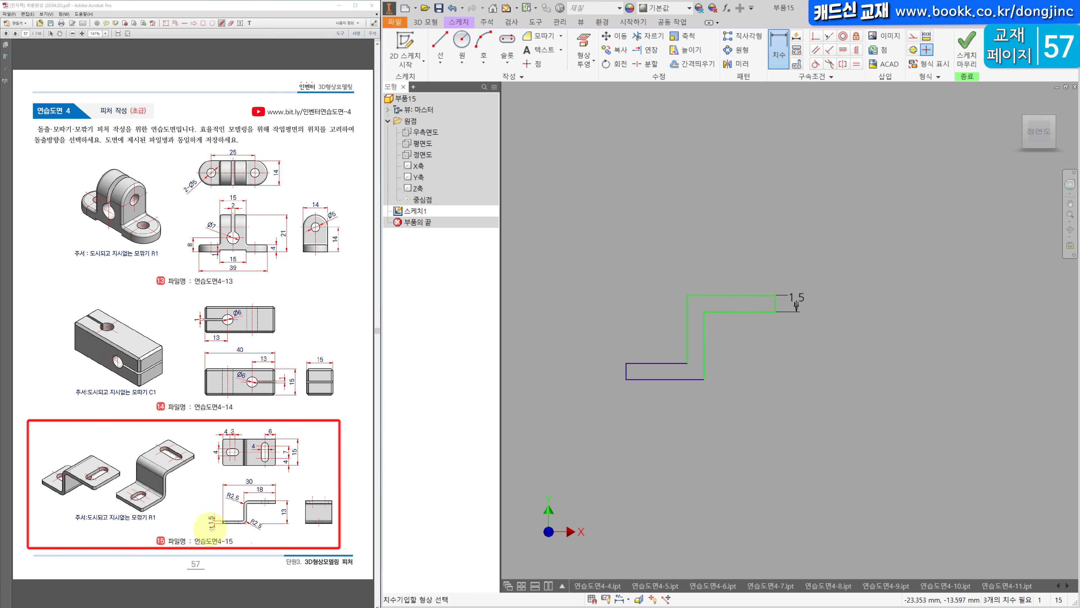
{"action": "left_click", "coordinate": [626, 371]}
{"action": "left_click", "coordinate": [775, 303]}
{"action": "left_click", "coordinate": [722, 421]}
{"action": "type", "text": "30"}
{"action": "key", "text": "Return"}
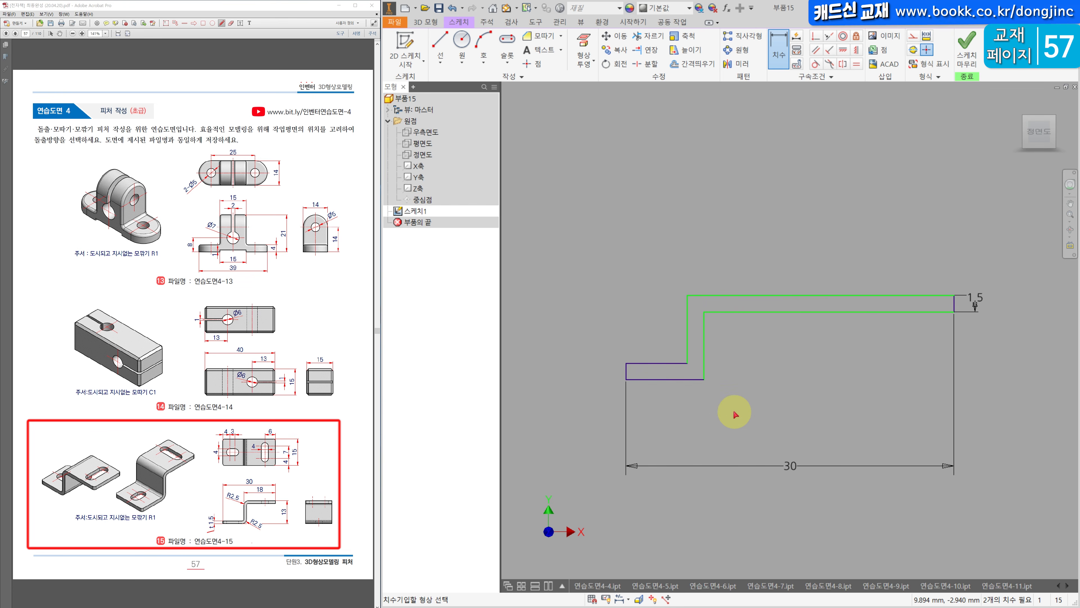
- Dimension the upper horizontal section of the bracket profile as 18 mm long
{"action": "left_click", "coordinate": [704, 296]}
{"action": "left_click", "coordinate": [731, 236]}
{"action": "type", "text": "18"}
{"action": "key", "text": "Return"}
- Dimension the bracket profile's overall height as 13 mm
{"action": "middle_click_drag", "start_coordinate": [701, 322], "coordinate": [694, 325]}
{"action": "left_click", "coordinate": [847, 298]}
{"action": "left_click", "coordinate": [754, 382]}
{"action": "middle_click_drag", "start_coordinate": [827, 349], "coordinate": [686, 366]}
{"action": "left_click", "coordinate": [878, 353]}
{"action": "type", "text": "13"}
{"action": "key", "text": "Return"}
{"action": "scroll", "coordinate": [765, 253], "scroll_direction": "down", "scroll_amount": 5}
{"action": "key", "text": "Escape"}
- Extrude the Z-shaped profile symmetrically to a total width of 15 mm
{"action": "left_click", "coordinate": [433, 22]}
{"action": "left_click", "coordinate": [441, 45]}
{"action": "middle_click_drag", "start_coordinate": [835, 283], "coordinate": [957, 294]}
{"action": "scroll", "coordinate": [958, 294], "scroll_direction": "up", "scroll_amount": 2}
{"action": "left_click", "coordinate": [1019, 103]}
{"action": "left_click", "coordinate": [655, 161]}
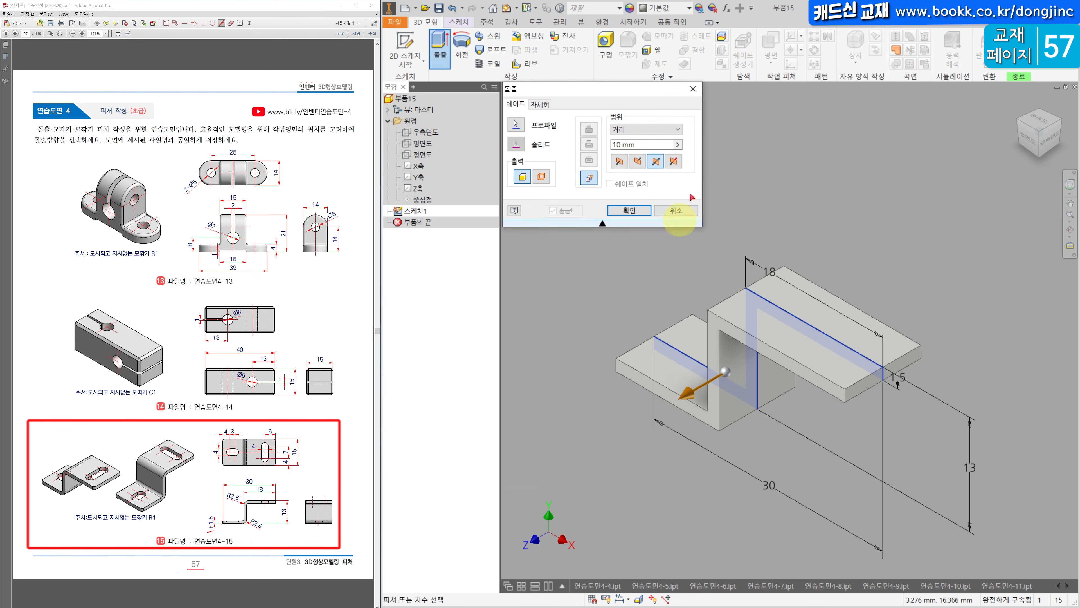
{"action": "left_click", "coordinate": [1042, 119]}
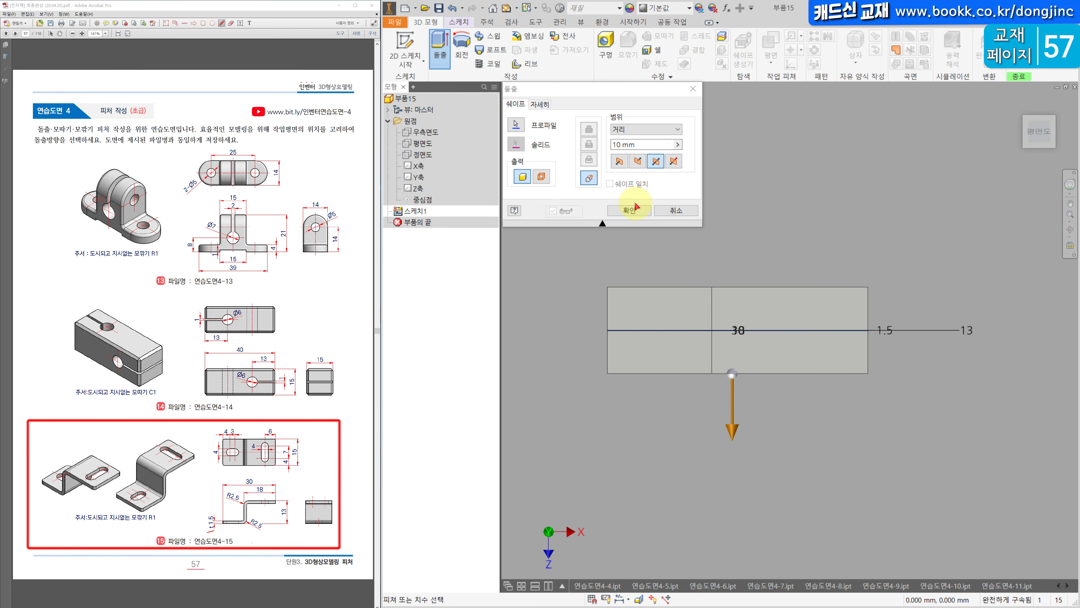
{"action": "left_click_drag", "start_coordinate": [657, 145], "coordinate": [389, 144]}
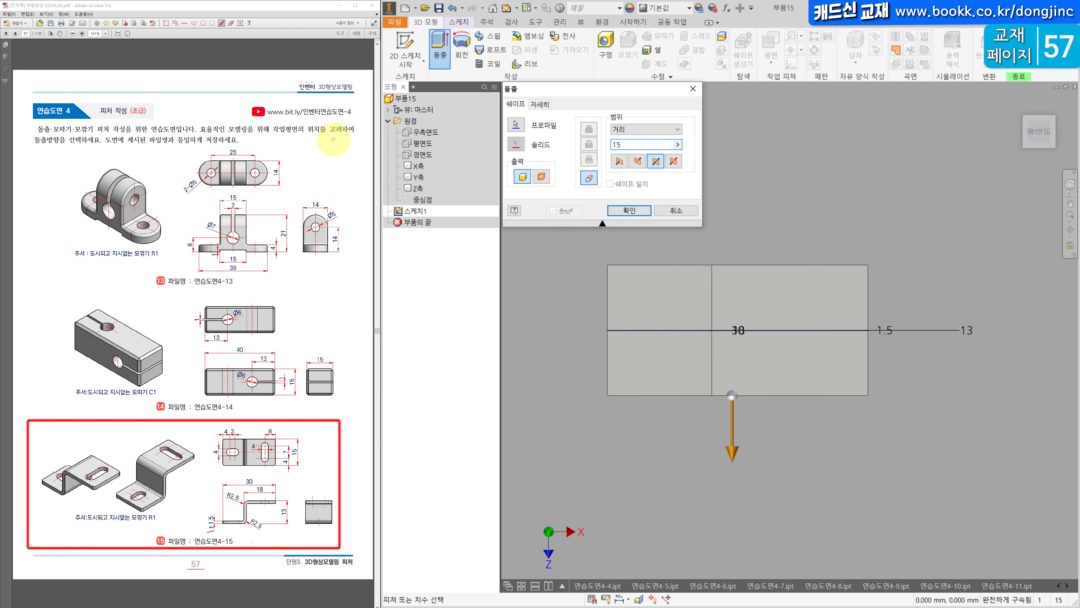
{"action": "key", "text": "Return"}
- Start a new sketch on the top face of the bracket's upper flange
{"action": "left_click", "coordinate": [1020, 109]}
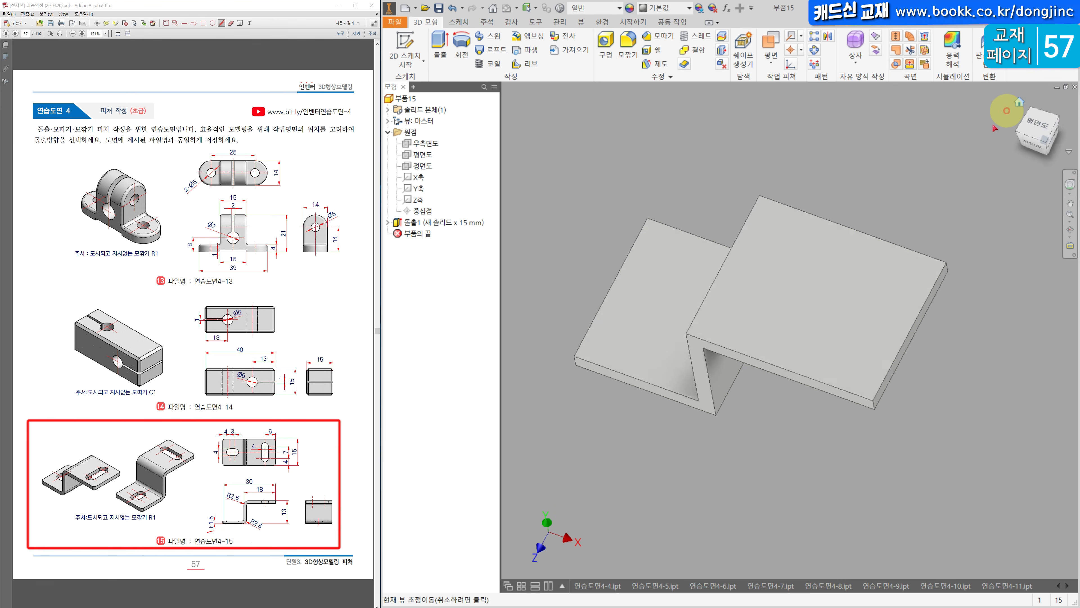
{"action": "left_click", "coordinate": [857, 344]}
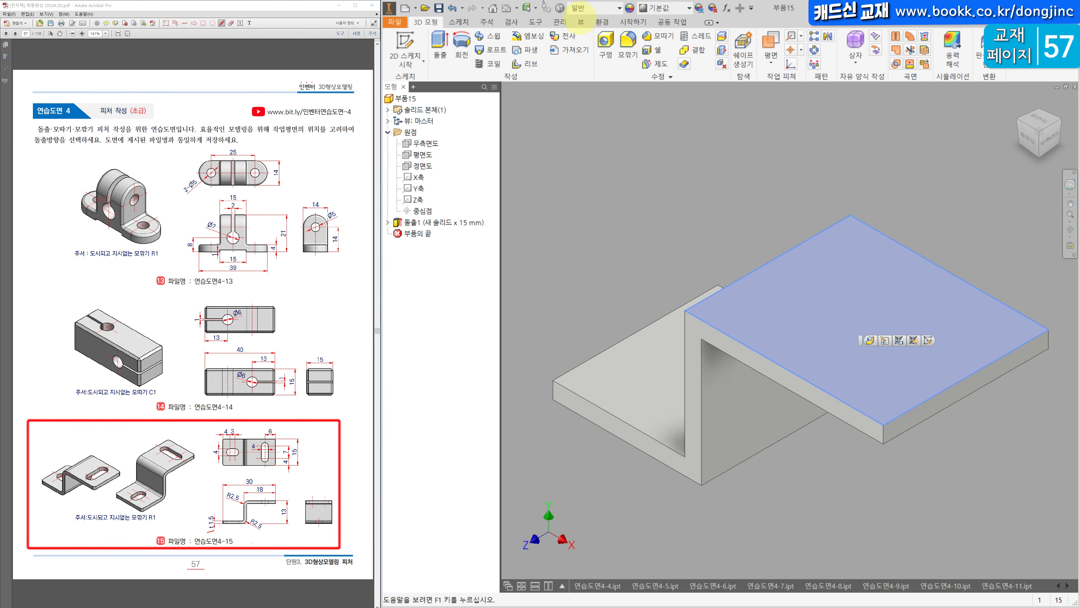
{"action": "scroll", "coordinate": [919, 317], "scroll_direction": "down", "scroll_amount": 3}
{"action": "middle_click_drag", "start_coordinate": [919, 319], "coordinate": [735, 311]}
{"action": "middle_click_drag", "start_coordinate": [826, 328], "coordinate": [768, 339]}
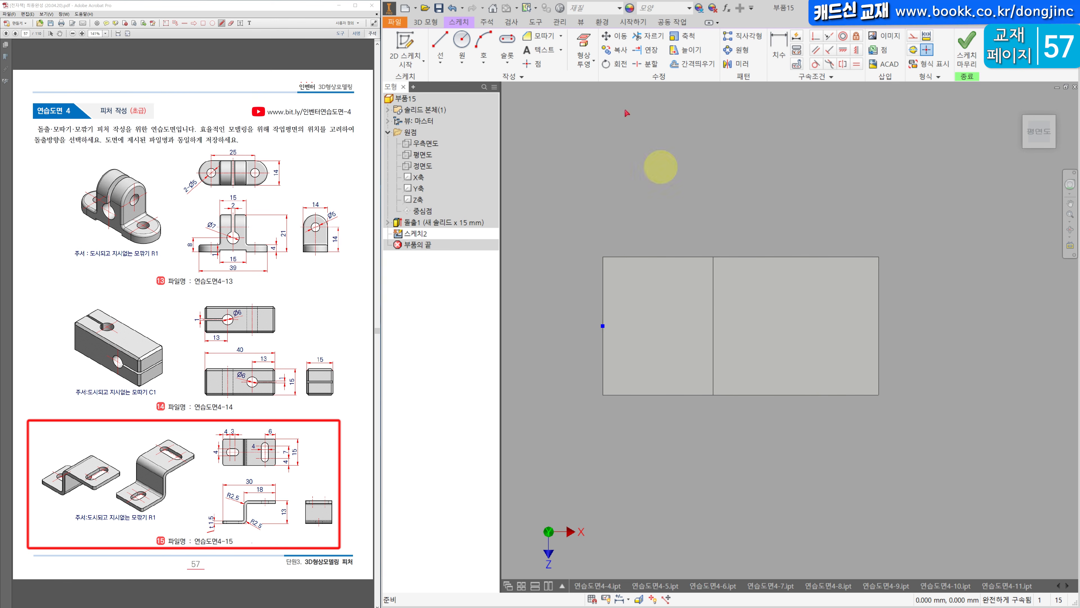
- Draw a centre-point slot across the upper flange's width and align its centre horizontally with the midpoint of the lower flange's outer edge
{"action": "left_click", "coordinate": [506, 54]}
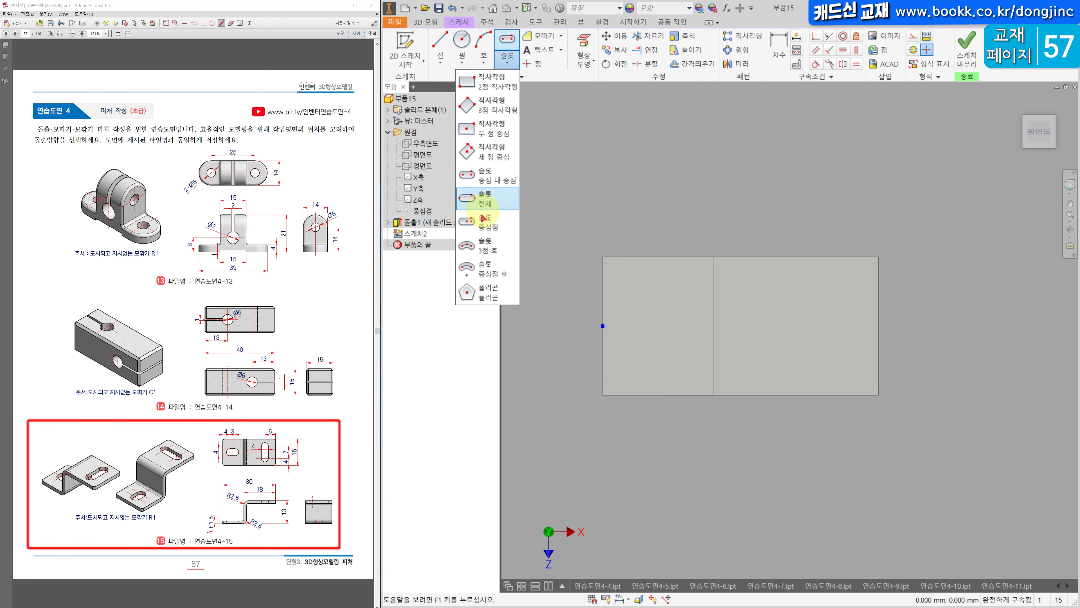
{"action": "left_click", "coordinate": [496, 226]}
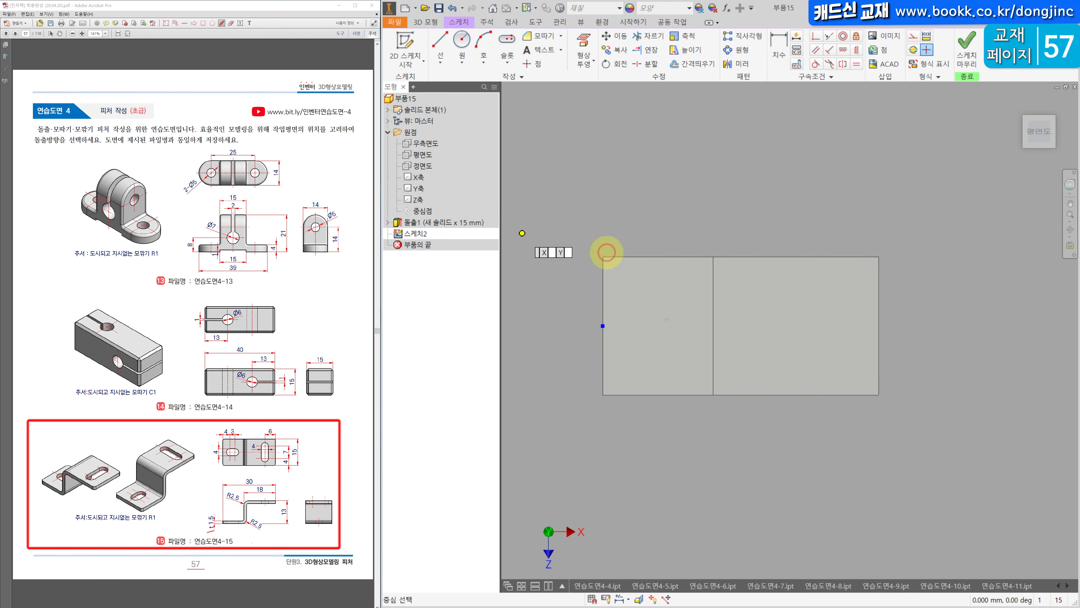
{"action": "left_click", "coordinate": [813, 326]}
{"action": "left_click", "coordinate": [813, 292]}
{"action": "left_click", "coordinate": [831, 301]}
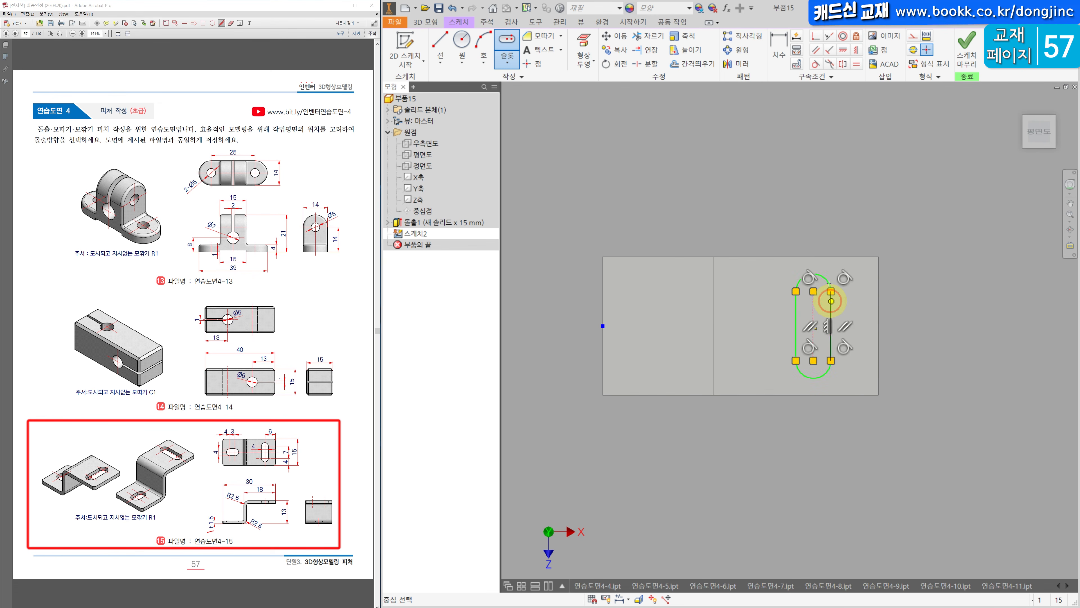
{"action": "left_click", "coordinate": [844, 51]}
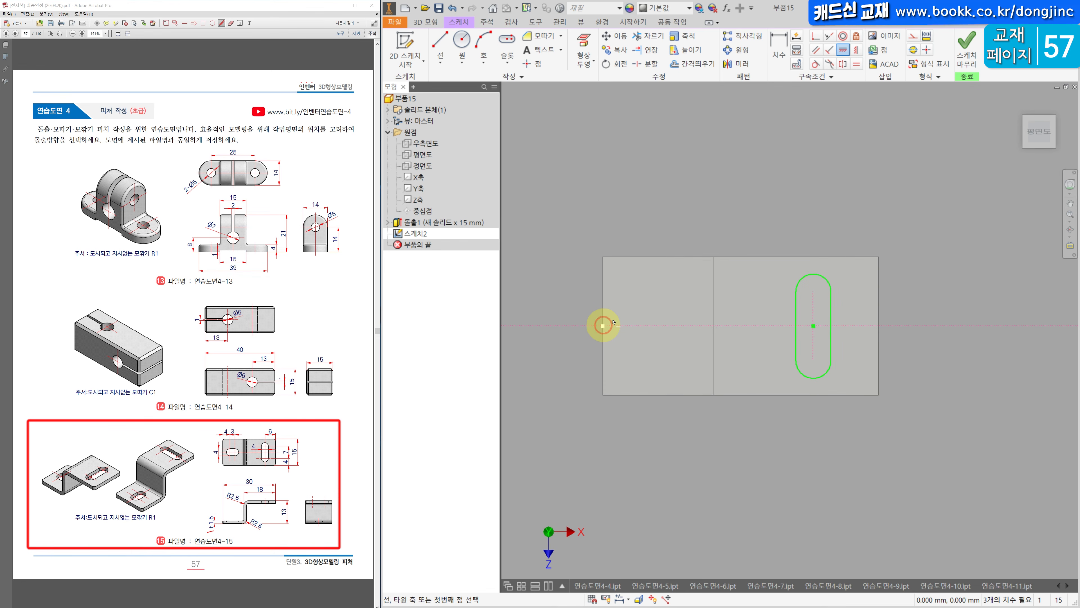
- Set the upper slot's straight side length to 7 mm
{"action": "left_click", "coordinate": [778, 42]}
{"action": "left_click", "coordinate": [830, 333]}
{"action": "left_click", "coordinate": [879, 335]}
{"action": "left_click", "coordinate": [909, 328]}
{"action": "type", "text": "7"}
{"action": "key", "text": "Return"}
{"action": "left_click", "coordinate": [821, 395]}
{"action": "left_click", "coordinate": [871, 431]}
{"action": "key", "text": "Escape"}
{"action": "key", "text": "Escape"}
- Set the upper slot's width to 4 mm
{"action": "key", "text": "d"}
{"action": "left_click", "coordinate": [795, 331]}
{"action": "left_click", "coordinate": [831, 315]}
{"action": "left_click", "coordinate": [819, 201]}
{"action": "type", "text": "4"}
{"action": "key", "text": "Return"}
{"action": "left_click", "coordinate": [822, 279]}
{"action": "left_click", "coordinate": [879, 304]}
{"action": "key", "text": "Escape"}
{"action": "key", "text": "Escape"}
- Dimension the upper slot's centre line 6 mm from the flange's outer end edge
{"action": "key", "text": "d"}
{"action": "left_click", "coordinate": [878, 312]}
{"action": "left_click", "coordinate": [830, 287]}
{"action": "left_click", "coordinate": [861, 236]}
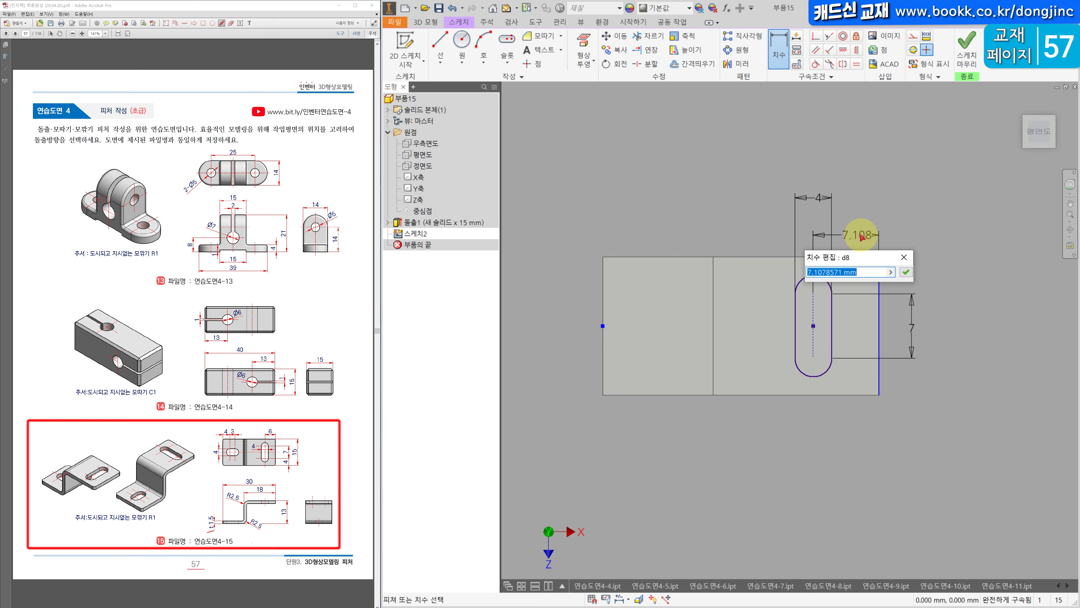
{"action": "type", "text": "6"}
{"action": "key", "text": "Return"}
{"action": "key", "text": "Escape"}
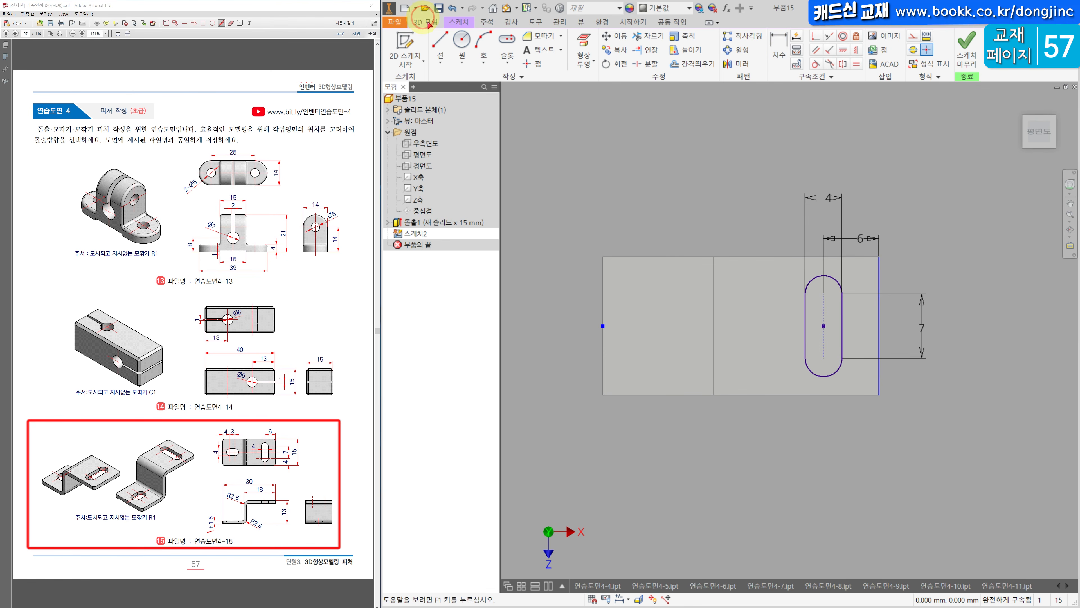
{"action": "key", "text": "e"}
{"action": "left_click", "coordinate": [637, 162]}
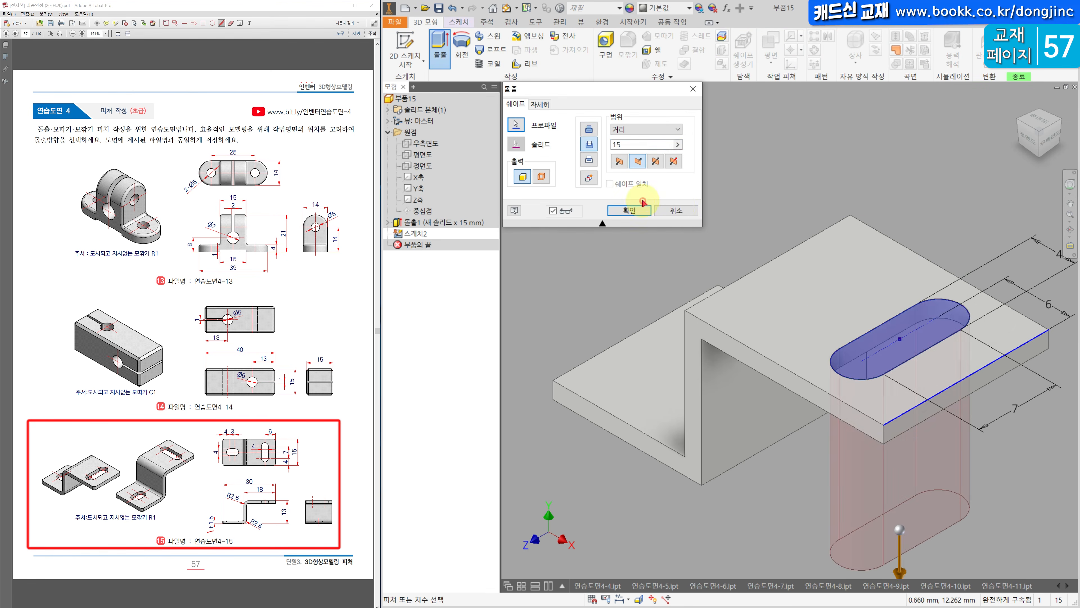
{"action": "left_click", "coordinate": [633, 209]}
- Convert the projected flange edge to construction geometry and cut-extrude the upper slot 15 mm downward
{"action": "left_click", "coordinate": [474, 20]}
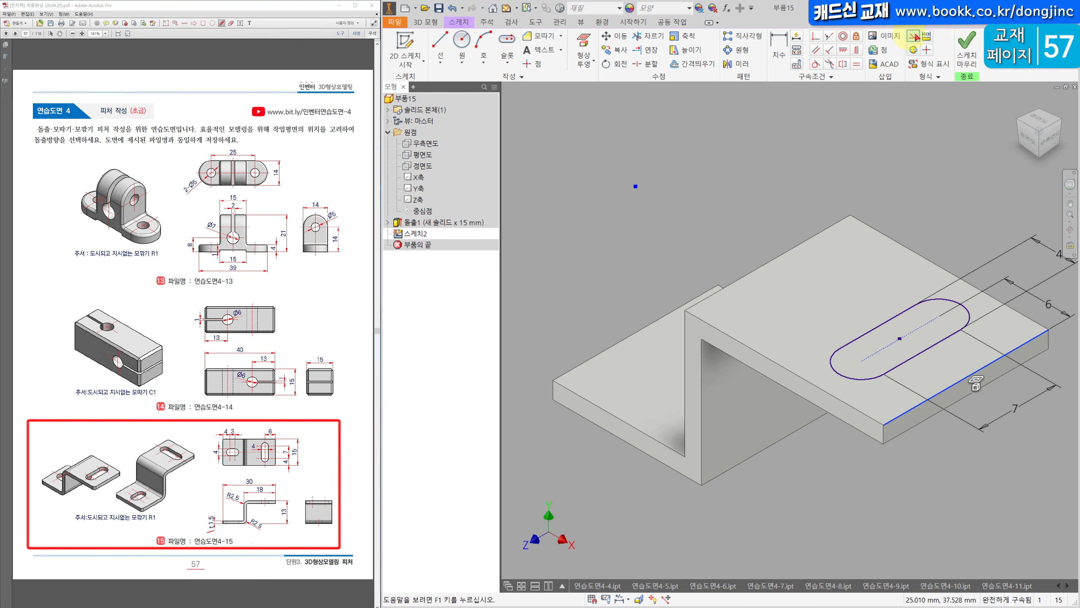
{"action": "left_click", "coordinate": [431, 24]}
{"action": "left_click", "coordinate": [439, 46]}
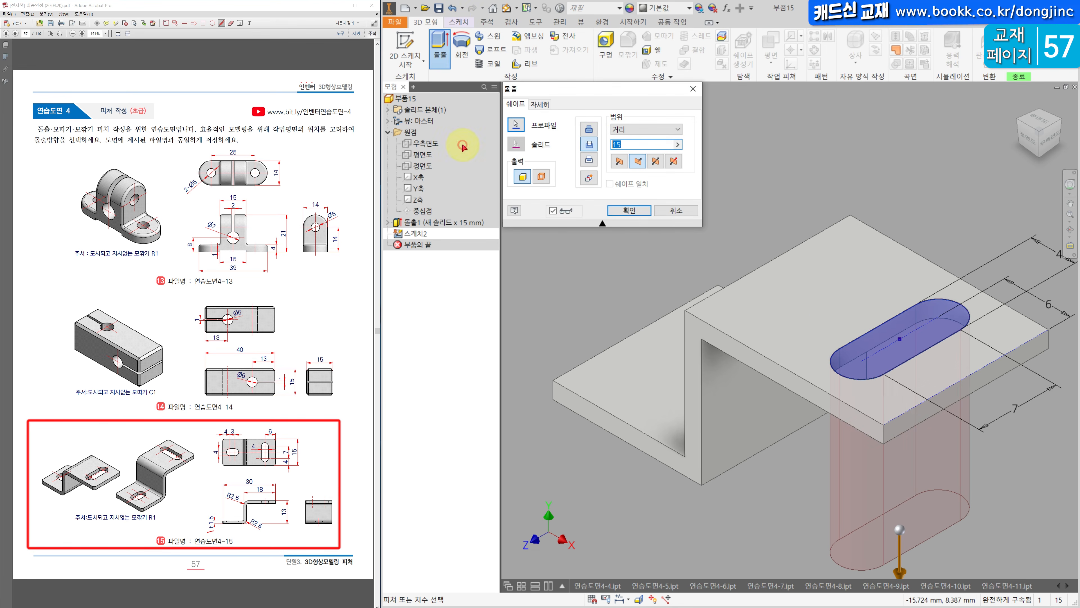
{"action": "left_click", "coordinate": [639, 209]}
- Start a sketch on the lower flange's top face and draw a lengthwise centre-point slot level with the outer edge's midpoint
{"action": "left_click", "coordinate": [404, 39]}
{"action": "middle_click_drag", "start_coordinate": [752, 338], "coordinate": [670, 336]}
{"action": "left_click", "coordinate": [503, 42]}
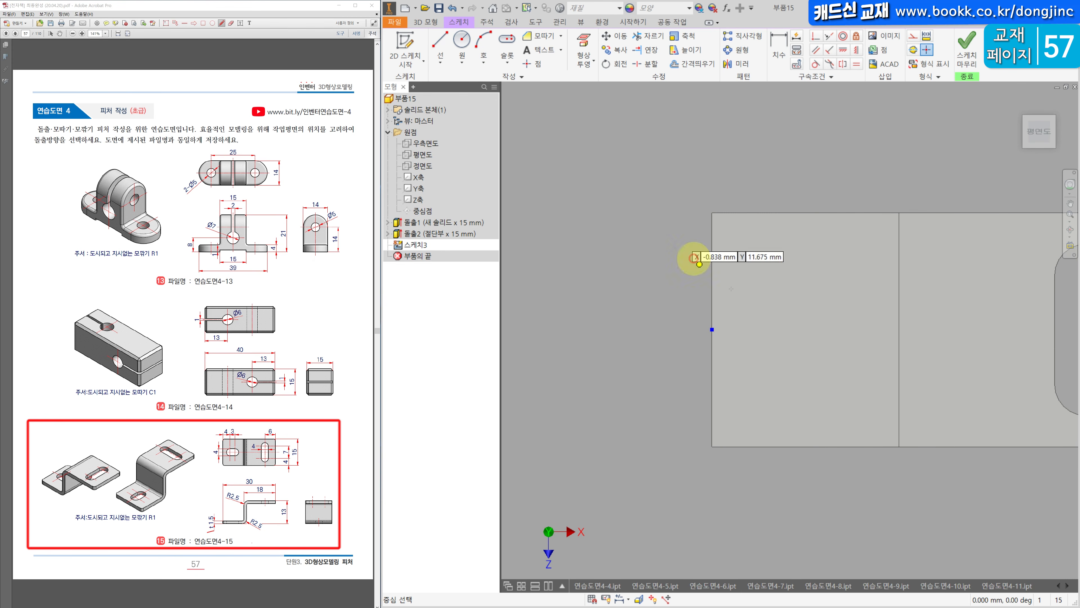
{"action": "left_click", "coordinate": [795, 329]}
{"action": "left_click", "coordinate": [829, 329]}
{"action": "left_click", "coordinate": [832, 303]}
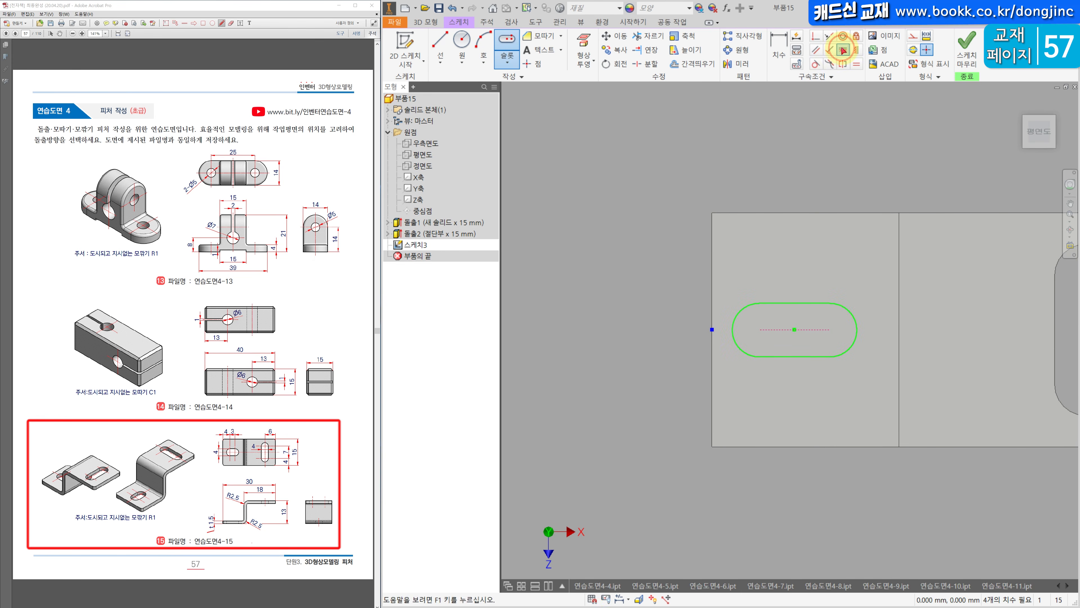
- Place the lower slot's outer arc centre 4 mm from the flange's end edge and set its arc centres 3 mm apart
{"action": "key", "text": "d"}
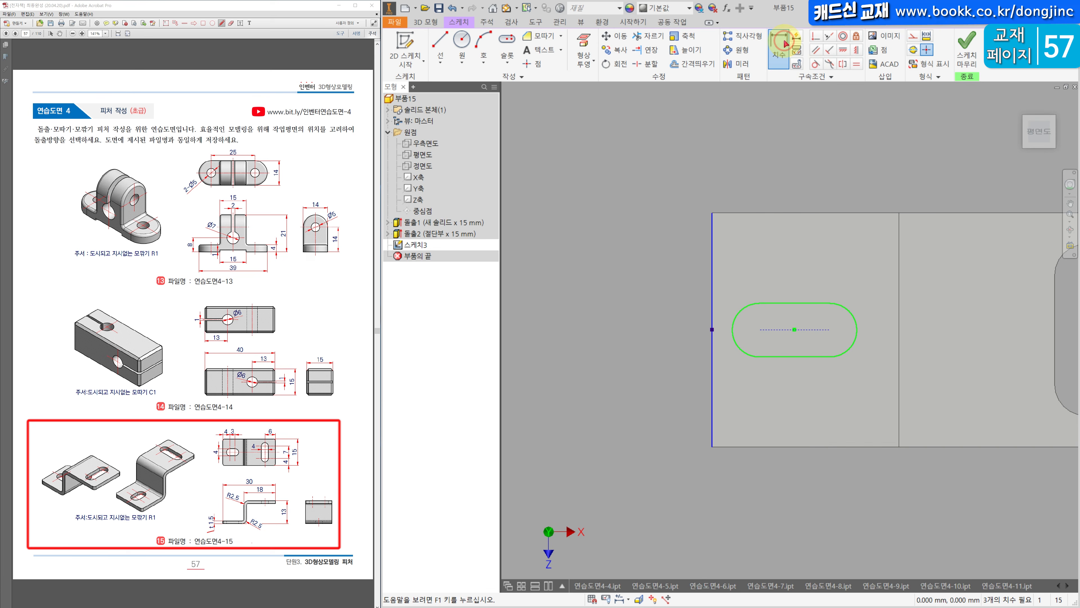
{"action": "left_click", "coordinate": [728, 276]}
{"action": "type", "text": "4"}
{"action": "key", "text": "Return"}
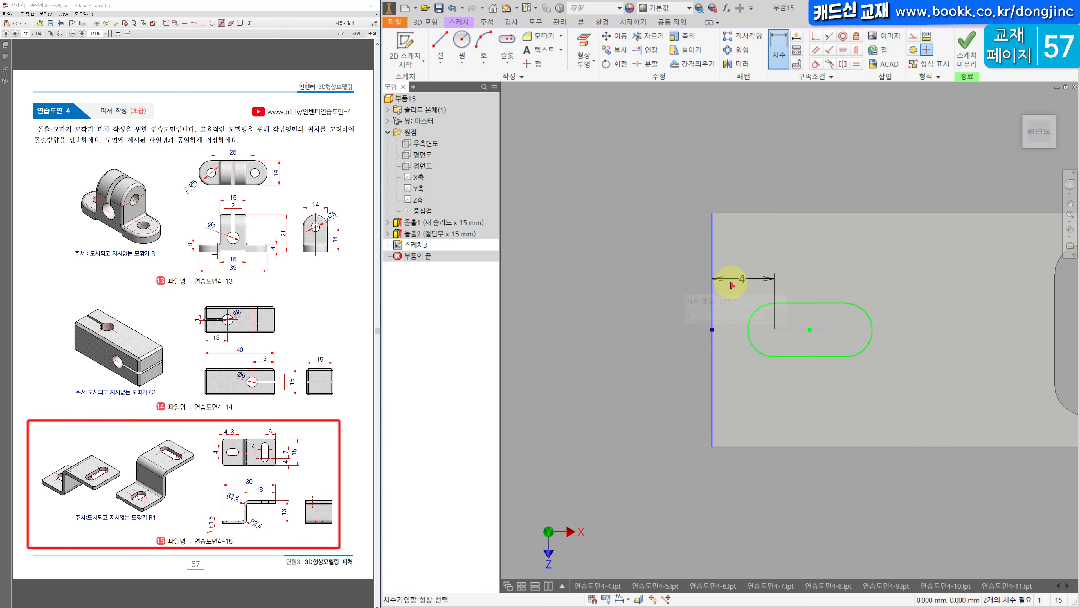
{"action": "left_click", "coordinate": [814, 284]}
{"action": "type", "text": "3"}
{"action": "key", "text": "Return"}
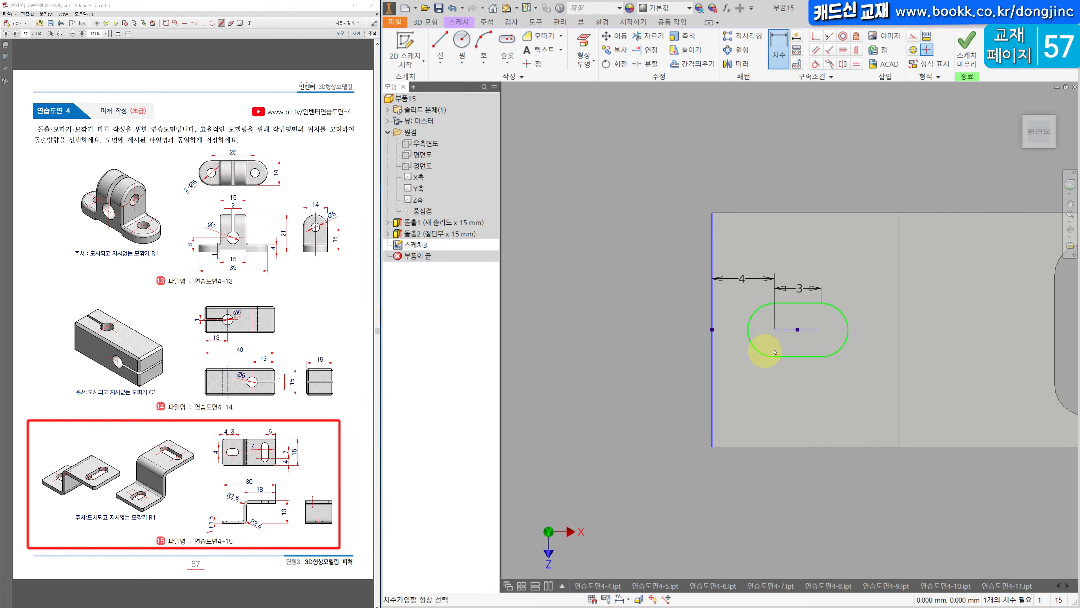
- Set the lower slot's width to 4 mm
{"action": "left_click", "coordinate": [784, 304]}
{"action": "left_click", "coordinate": [791, 356]}
{"action": "left_click", "coordinate": [794, 376]}
{"action": "type", "text": "4"}
{"action": "key", "text": "Return"}
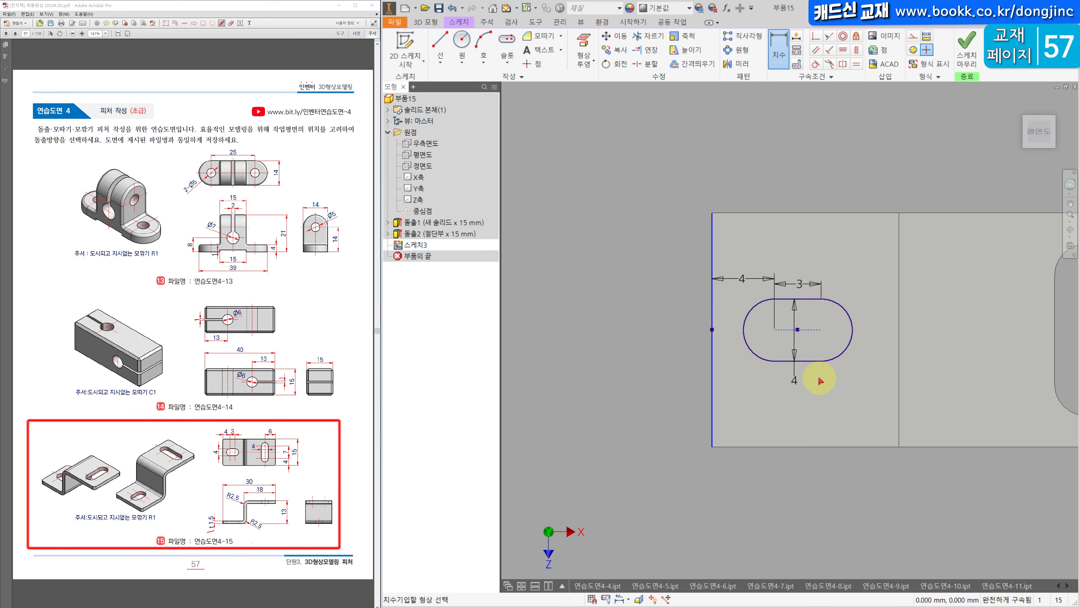
{"action": "key", "text": "Escape"}
- Cut-extrude the lower slot 15 mm through the flange, with the projected end edge as construction geometry
{"action": "left_click", "coordinate": [427, 18]}
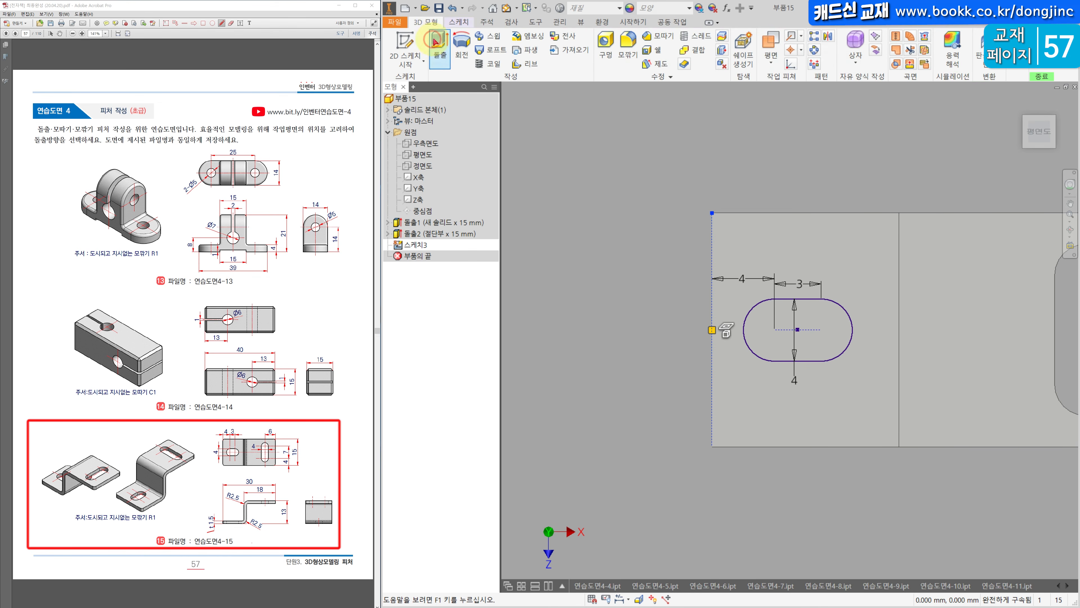
{"action": "left_click", "coordinate": [439, 46]}
{"action": "key", "text": "Return"}
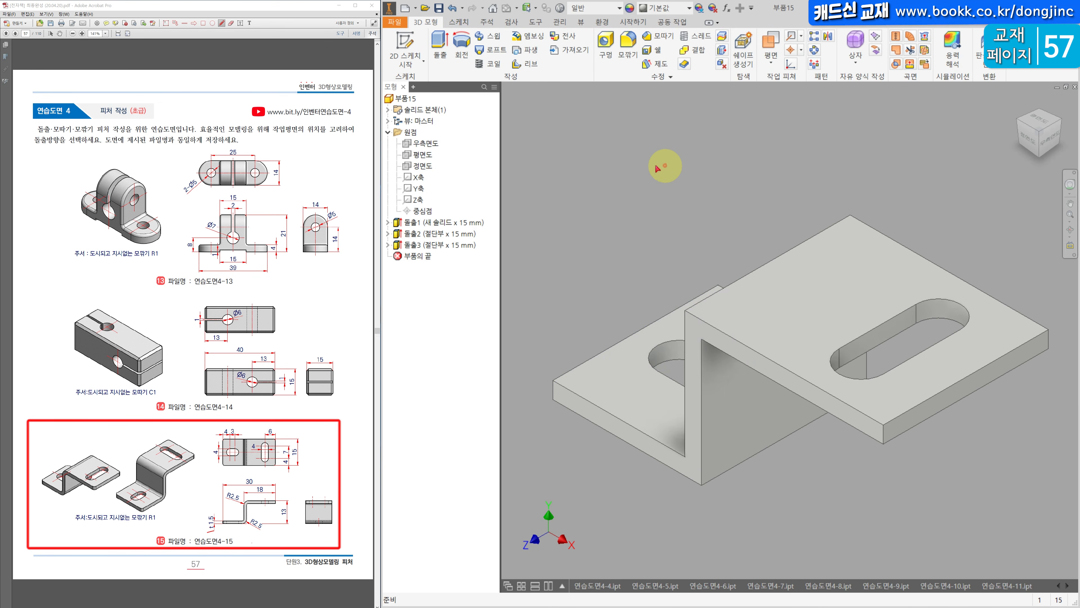
- Fillet the two outer bend edges of the bracket with a 2.5 mm radius
{"action": "left_click", "coordinate": [625, 57]}
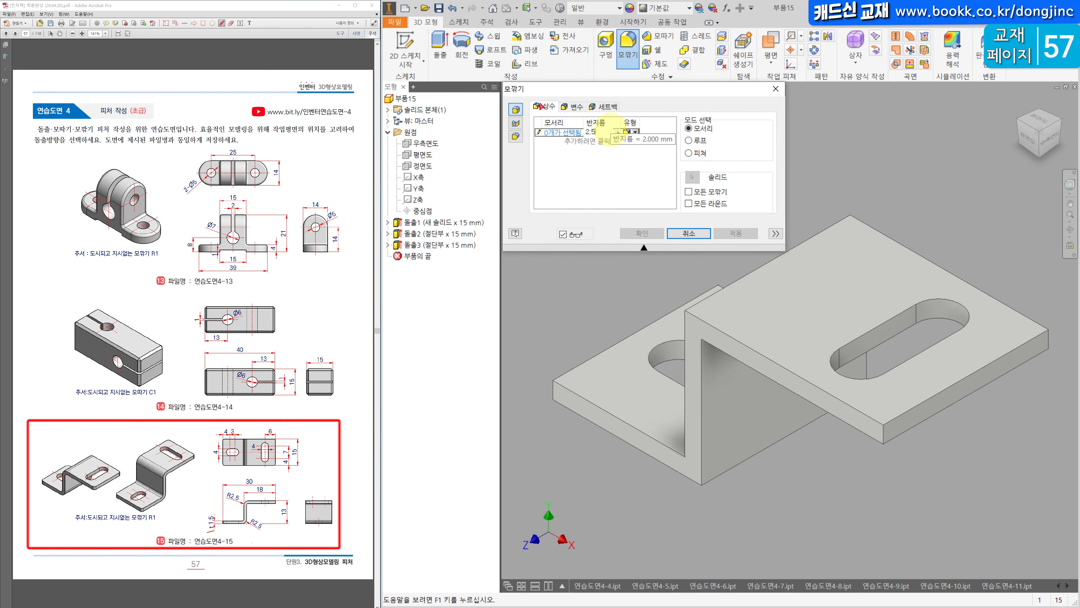
{"action": "left_click", "coordinate": [746, 275]}
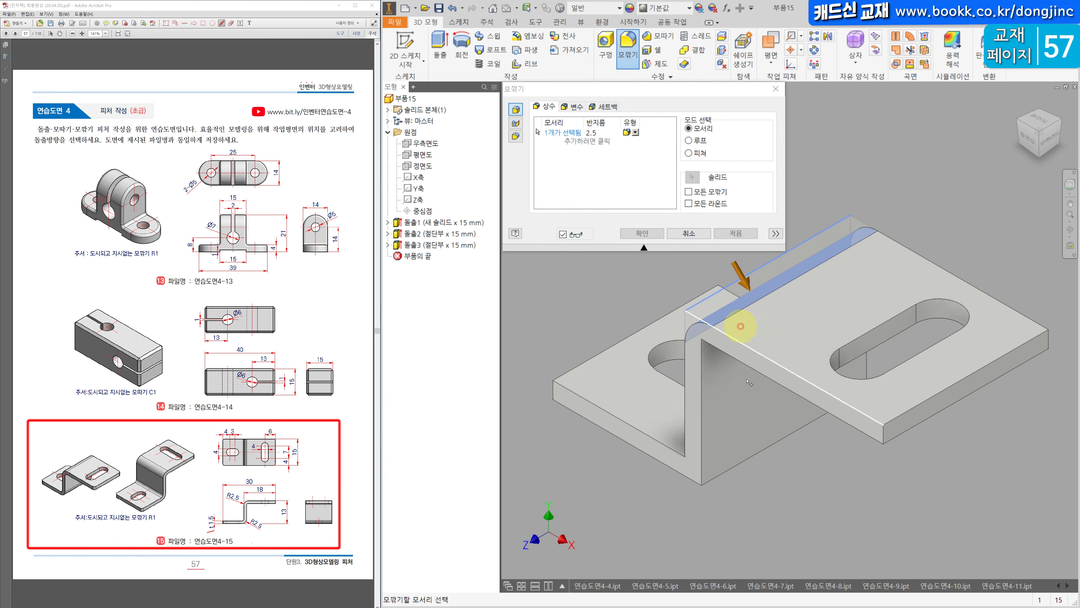
{"action": "left_click", "coordinate": [754, 460]}
{"action": "left_click", "coordinate": [642, 233]}
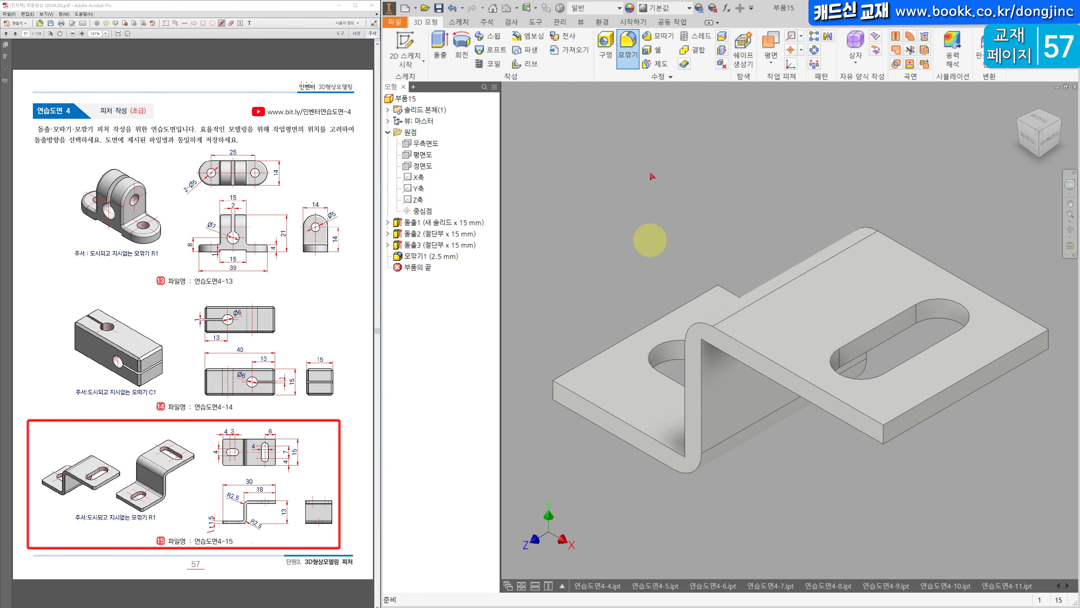
- Fillet the two inner bend edges and the four flange corner edges with a 1 mm radius
{"action": "key", "text": "f"}
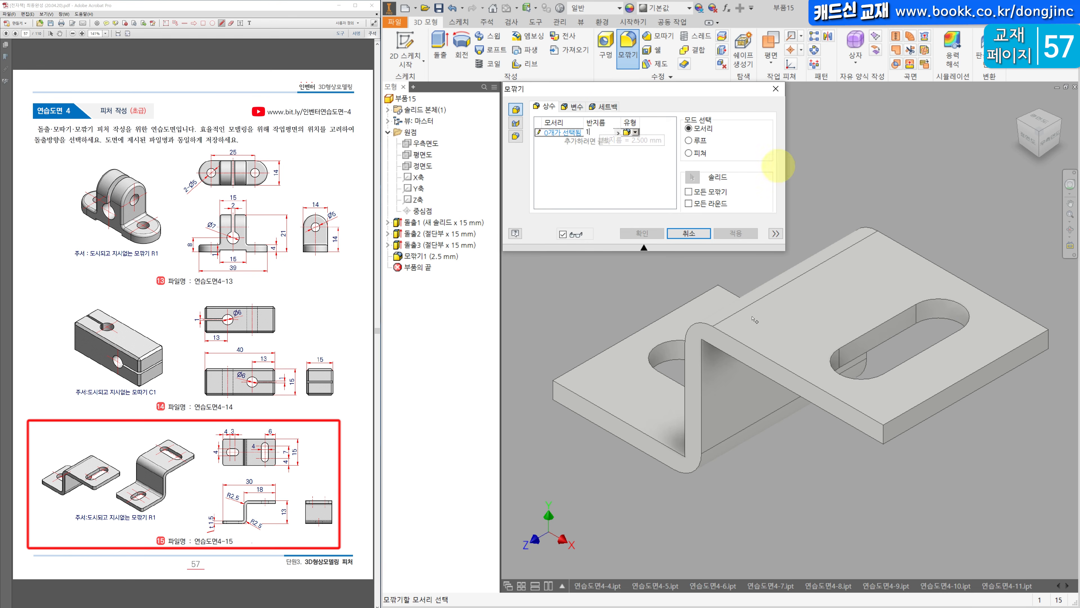
{"action": "middle_click_drag", "start_coordinate": [795, 357], "coordinate": [891, 247], "text": "shift"}
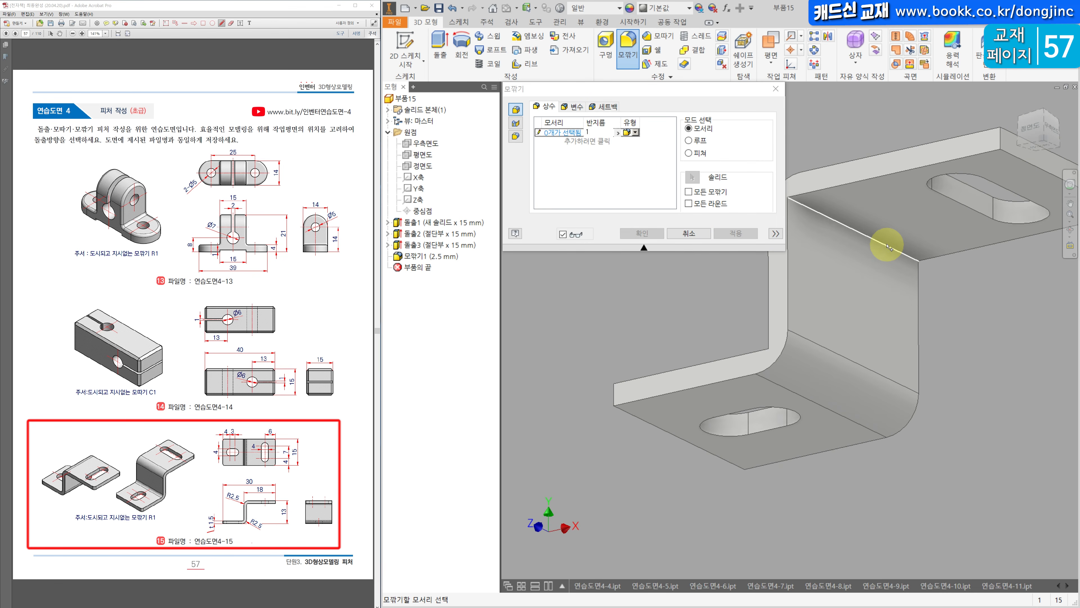
{"action": "left_click", "coordinate": [888, 246]}
{"action": "middle_click_drag", "start_coordinate": [844, 354], "coordinate": [859, 404], "text": "shift"}
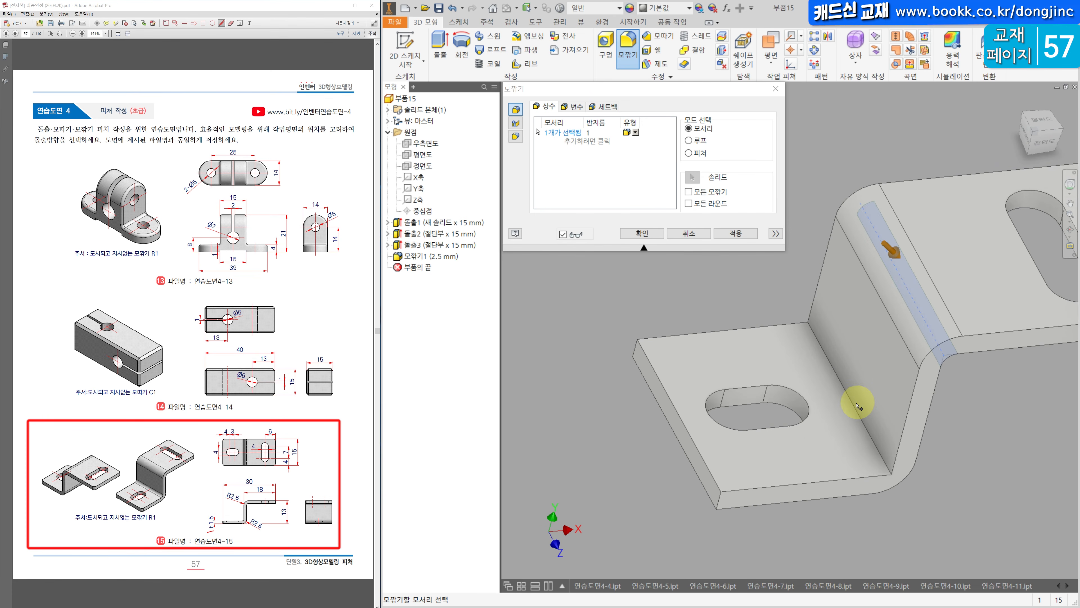
{"action": "left_click", "coordinate": [722, 494]}
{"action": "left_click", "coordinate": [644, 353]}
{"action": "scroll", "coordinate": [715, 352], "scroll_direction": "down", "scroll_amount": 3}
{"action": "middle_click_drag", "start_coordinate": [745, 384], "coordinate": [584, 419]}
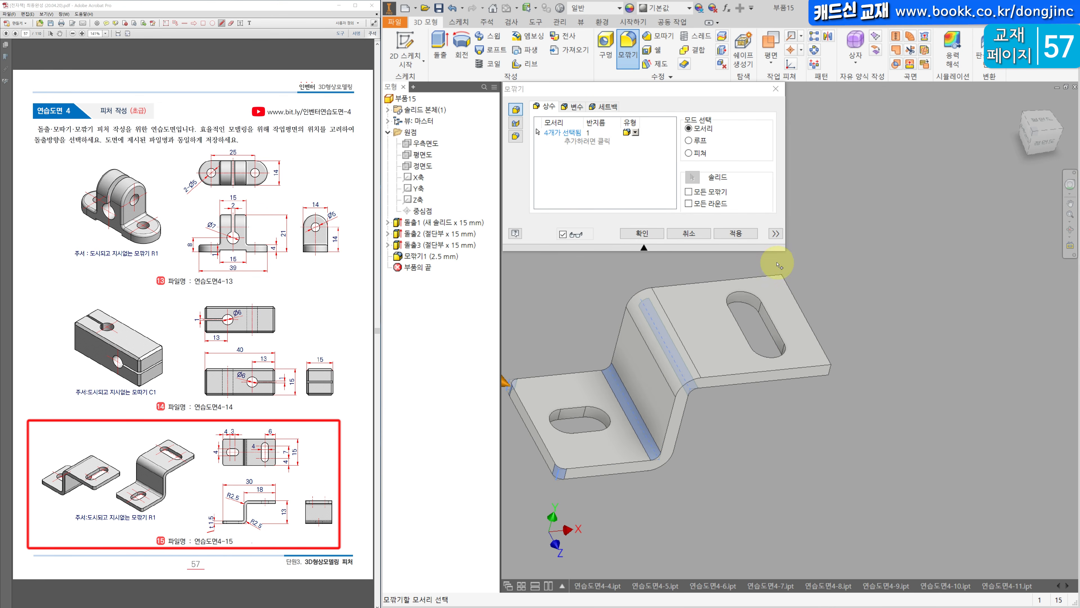
{"action": "left_click", "coordinate": [785, 318]}
{"action": "left_click", "coordinate": [842, 408]}
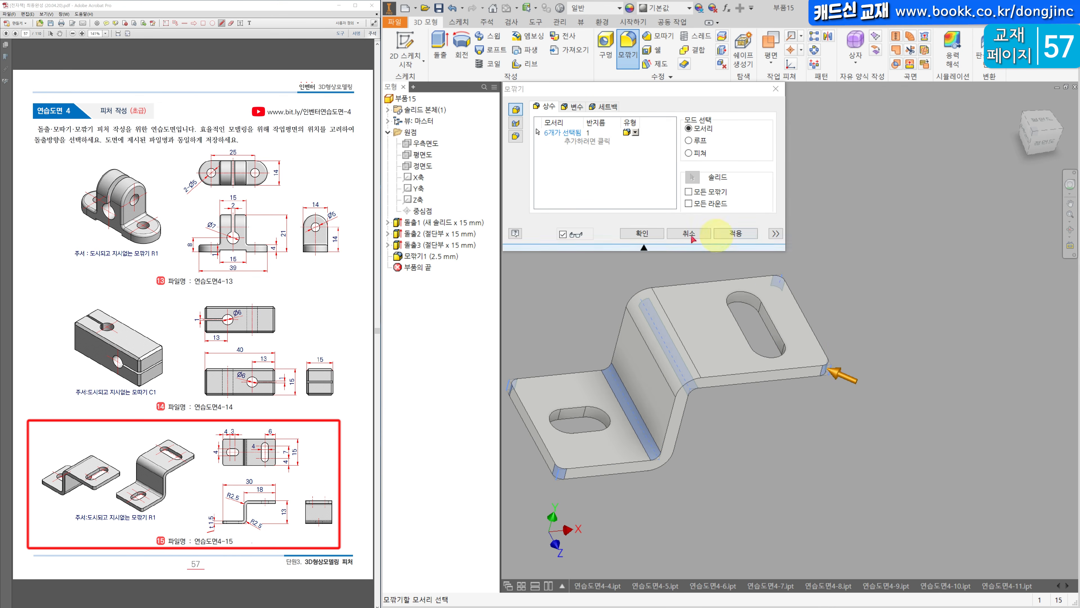
{"action": "left_click", "coordinate": [659, 232]}
- Save the bracket part as 연습도면4-15 in the 연습도면 folder
{"action": "left_click", "coordinate": [1021, 101]}
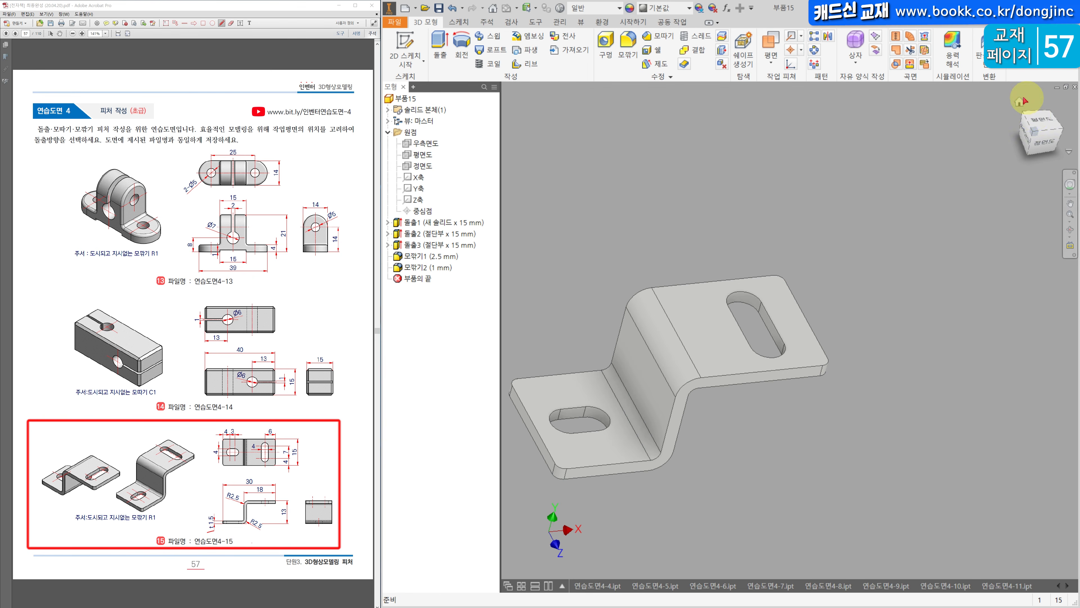
{"action": "key", "text": "ctrl+s"}
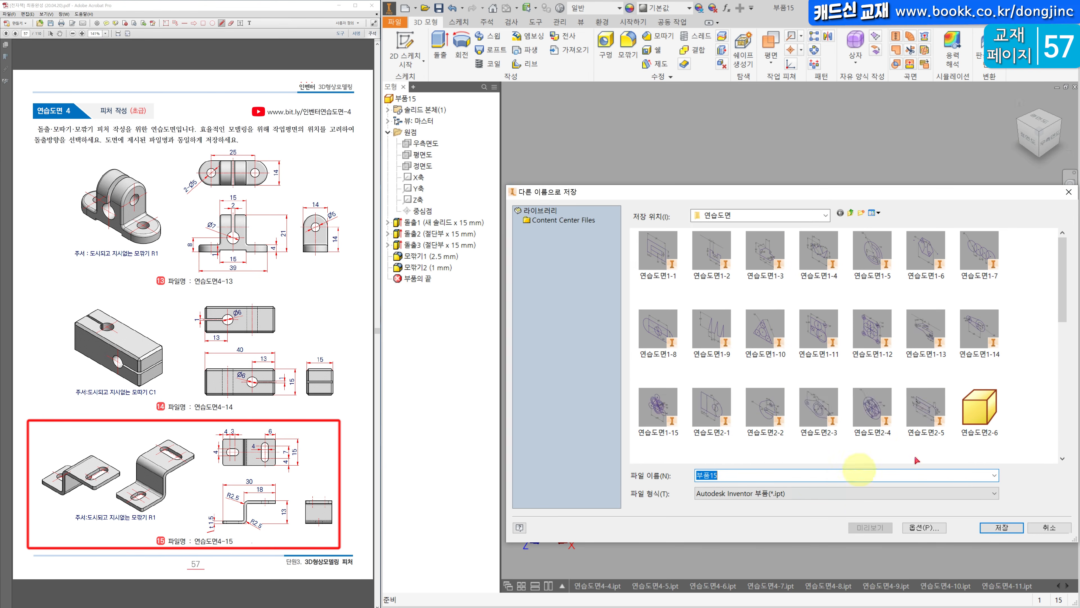
{"action": "scroll", "coordinate": [1019, 421], "scroll_direction": "down", "scroll_amount": 10}
{"action": "left_click", "coordinate": [680, 444]}
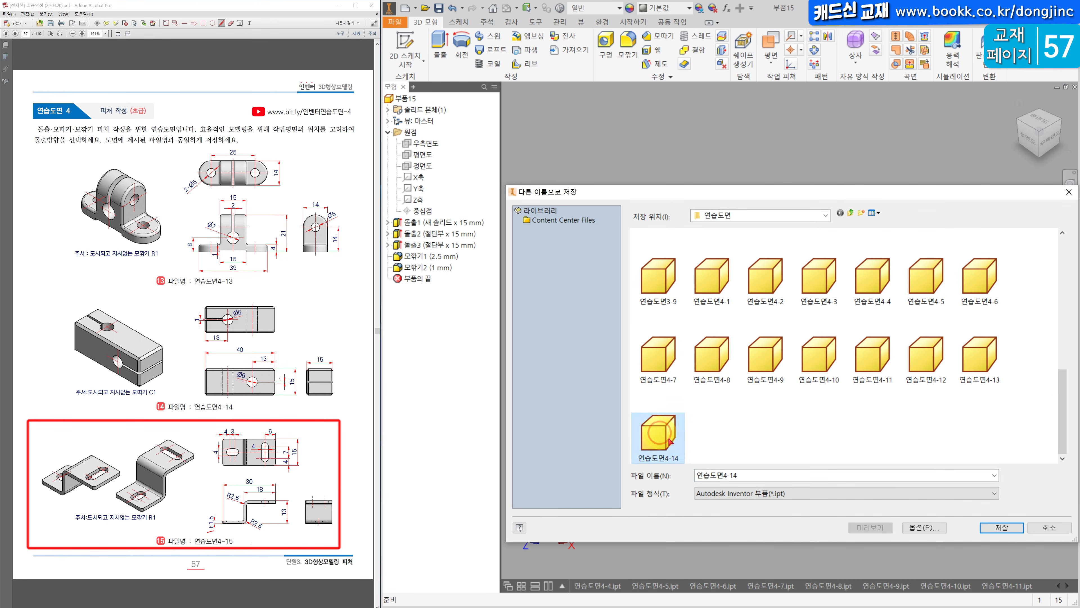
{"action": "left_click", "coordinate": [759, 478]}
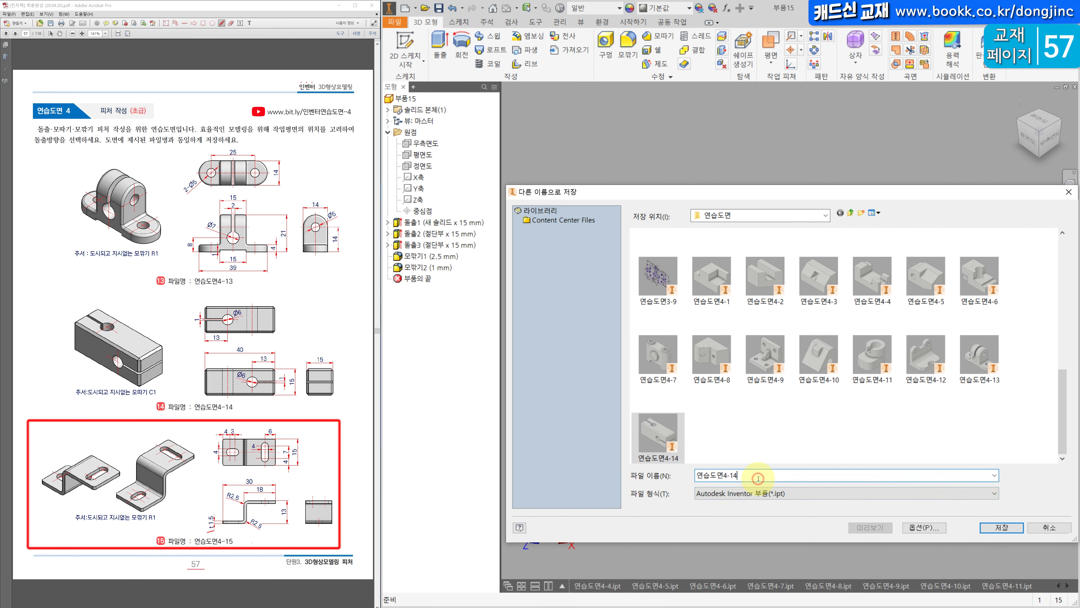
{"action": "key", "text": "BackSpace"}
{"action": "type", "text": "5"}
{"action": "key", "text": "Return"}
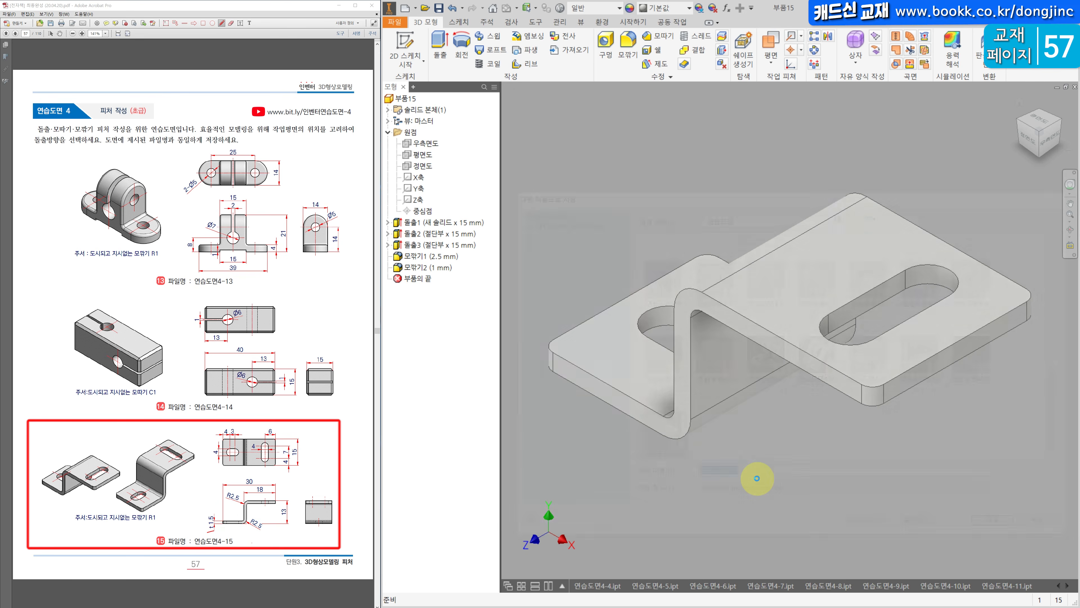